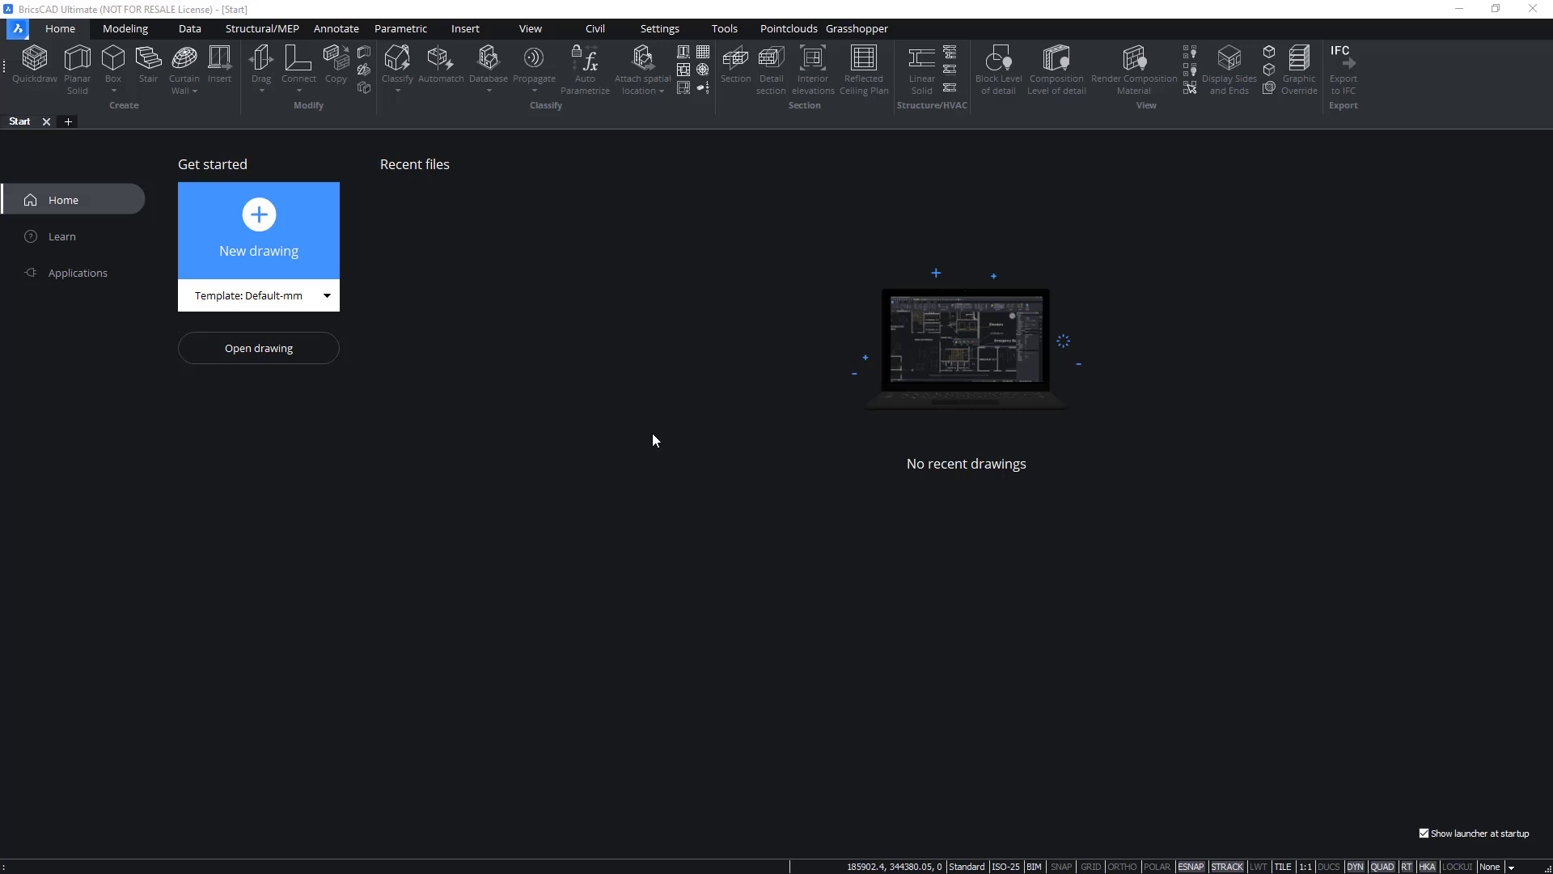
Open the Main.dwg drawing from the Main Set folder.
{"action": "left_click", "coordinate": [290, 353]}
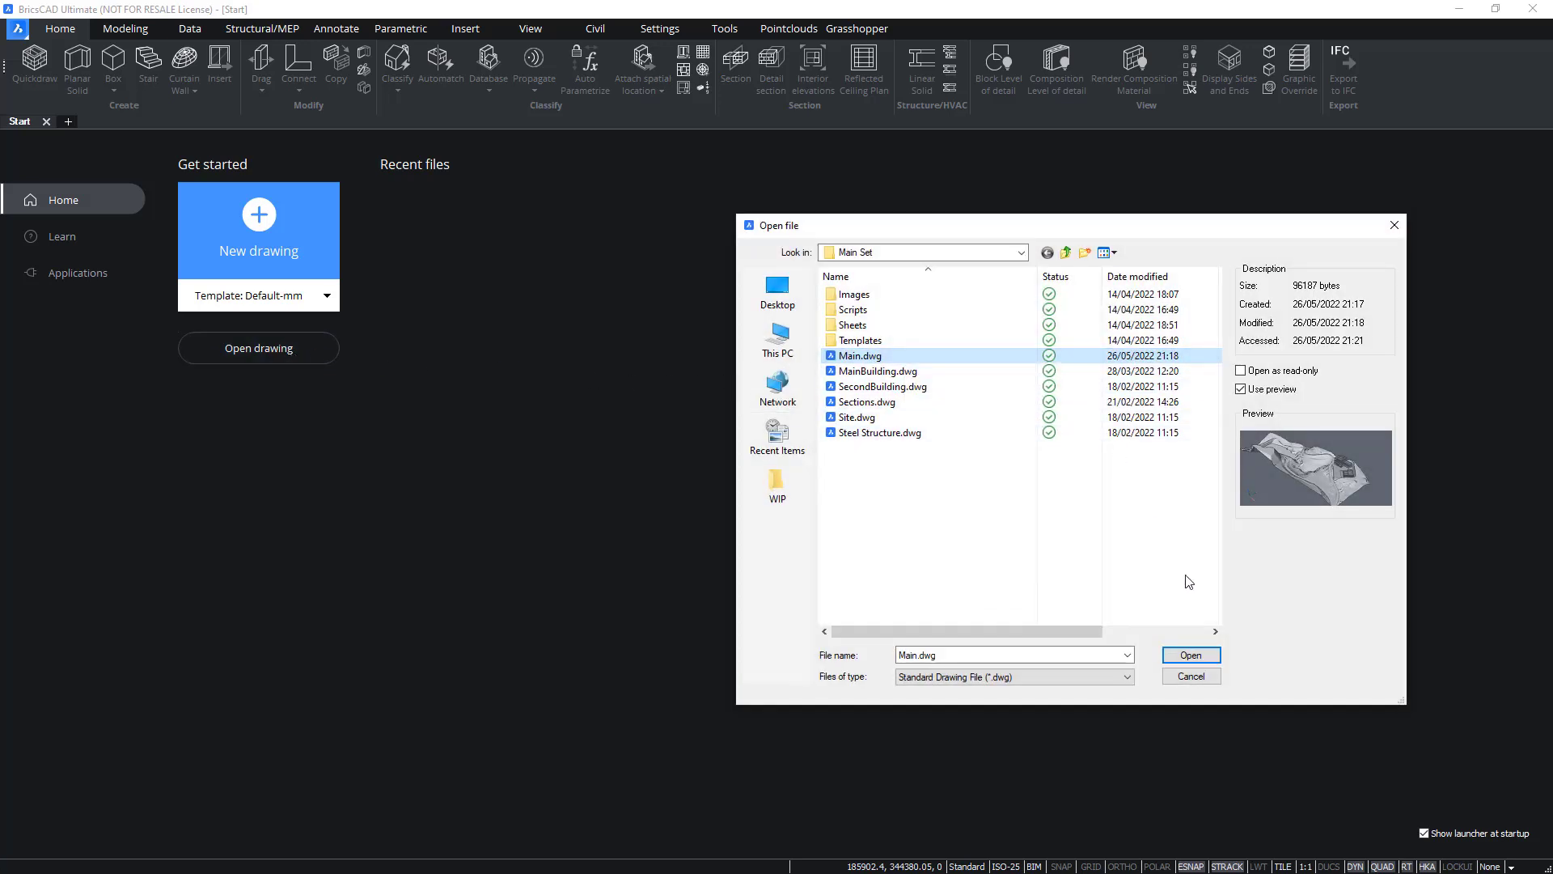
{"action": "left_click", "coordinate": [1199, 656]}
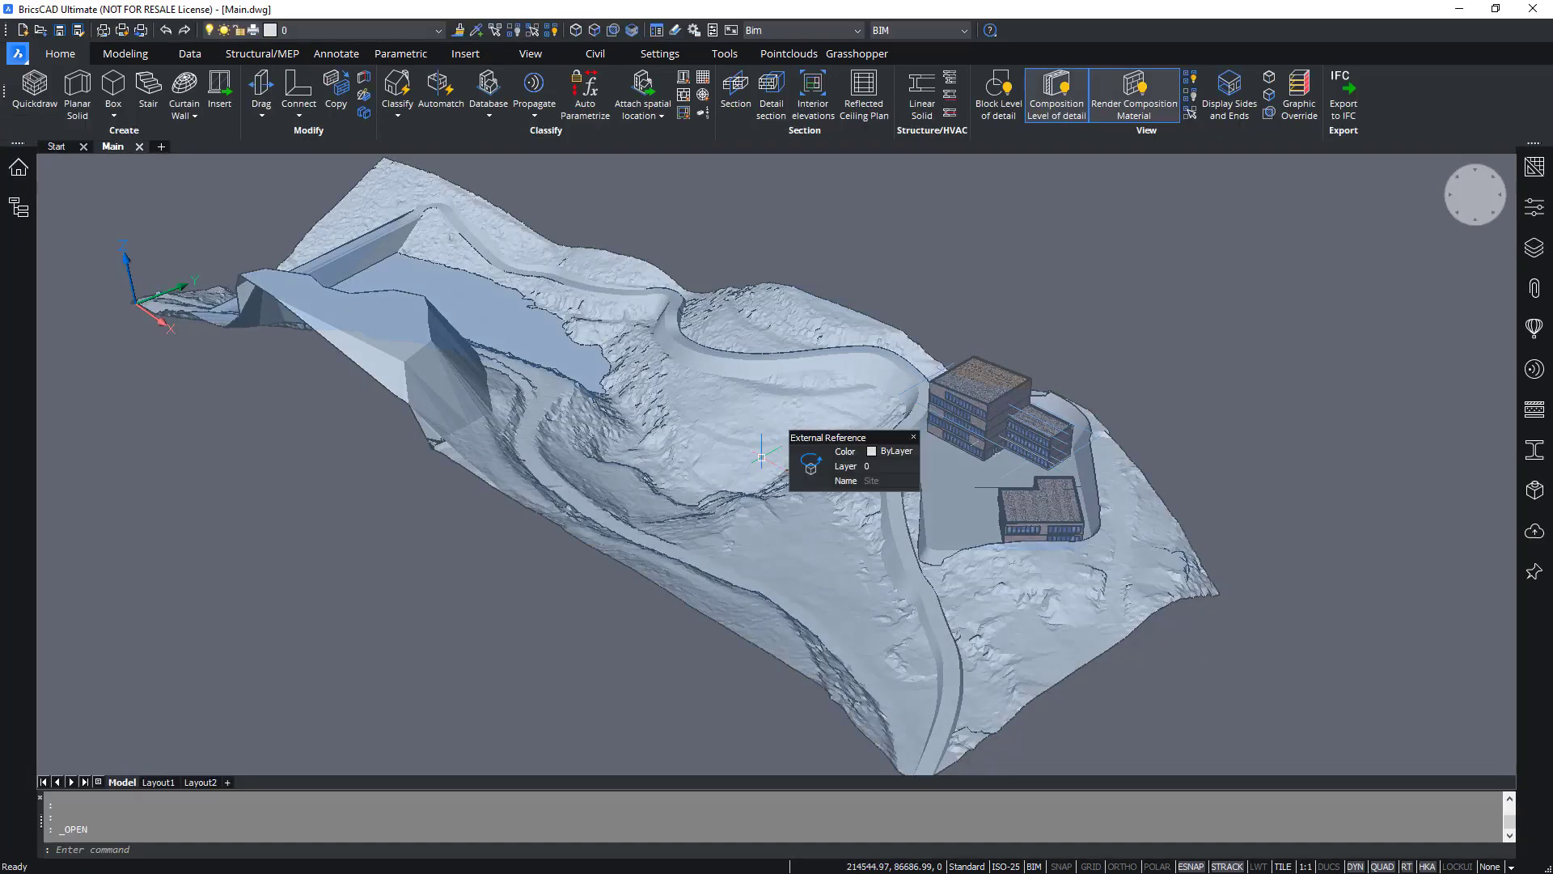
Open the BIM Project Browser and examine its files, views and sheets listings.
{"action": "key", "text": "Escape"}
{"action": "key", "text": "Escape"}
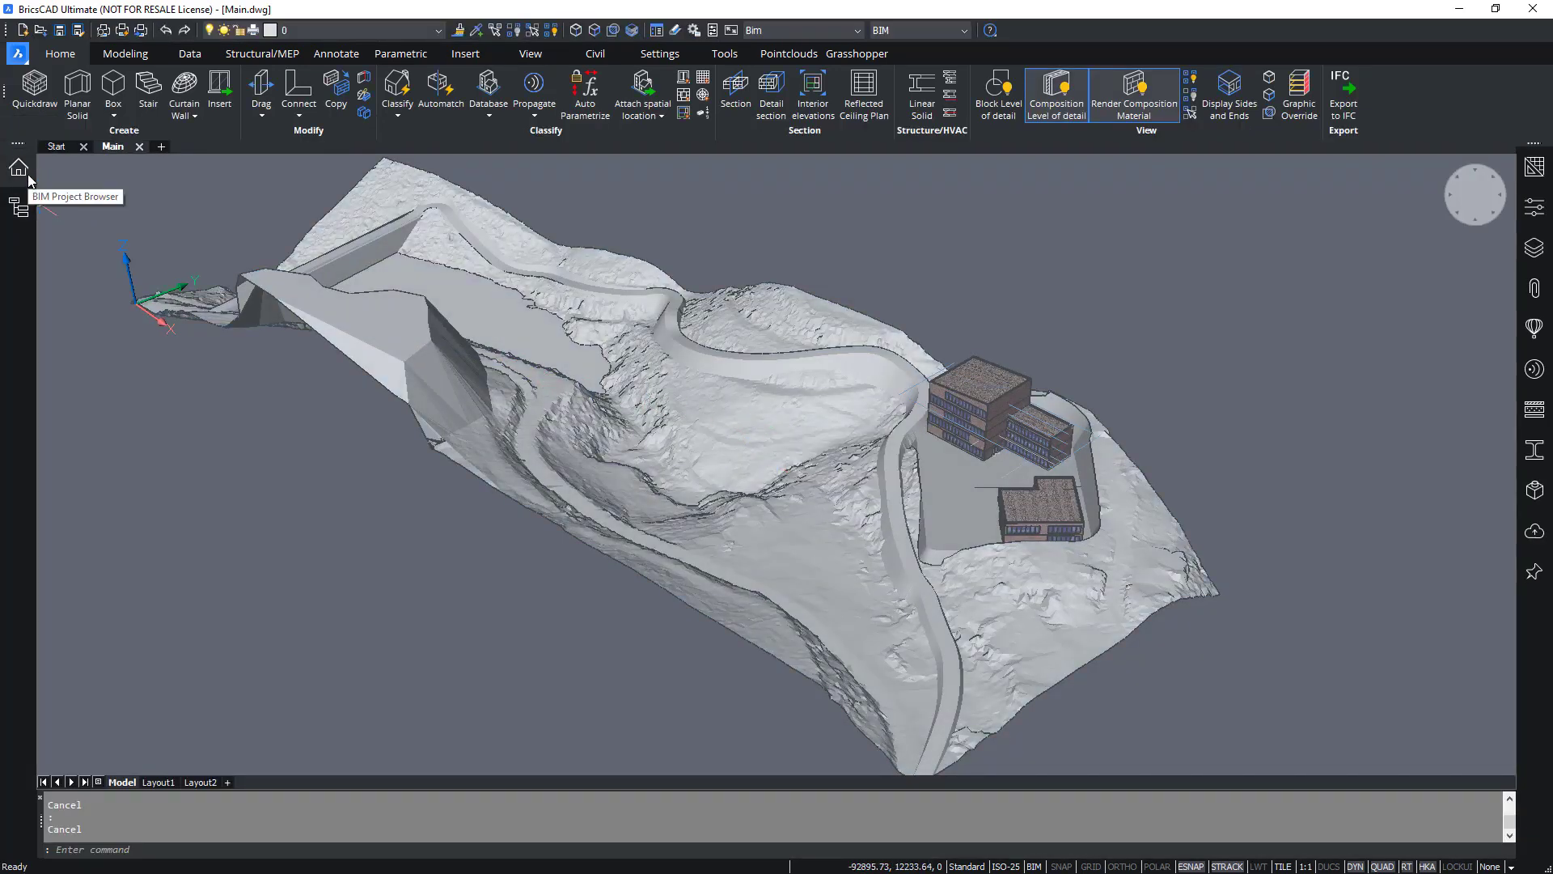
{"action": "left_click", "coordinate": [24, 174]}
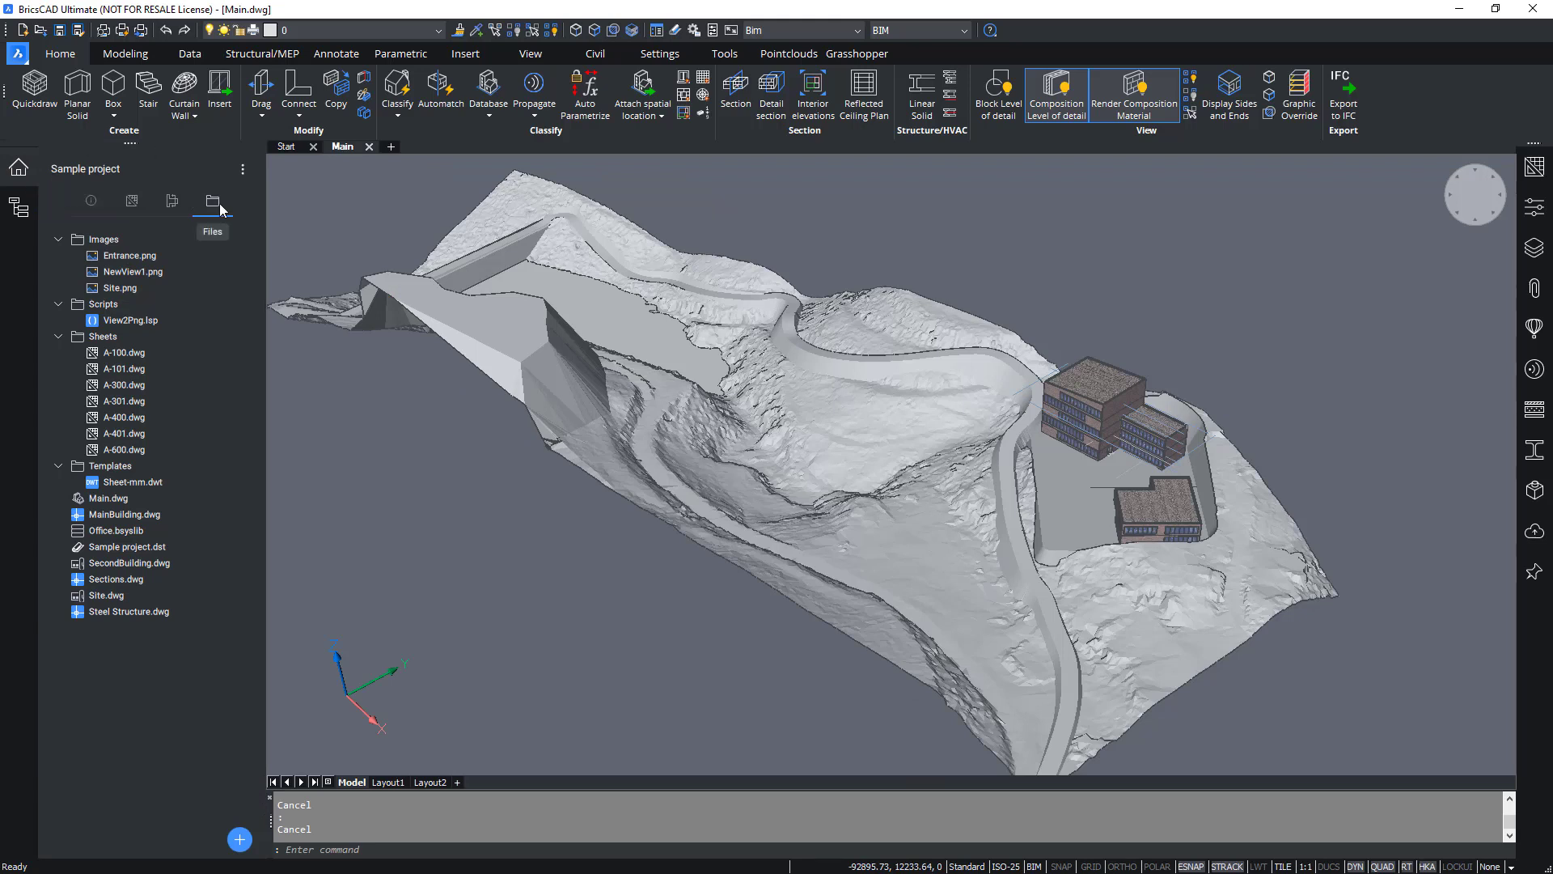
{"action": "left_click", "coordinate": [170, 203]}
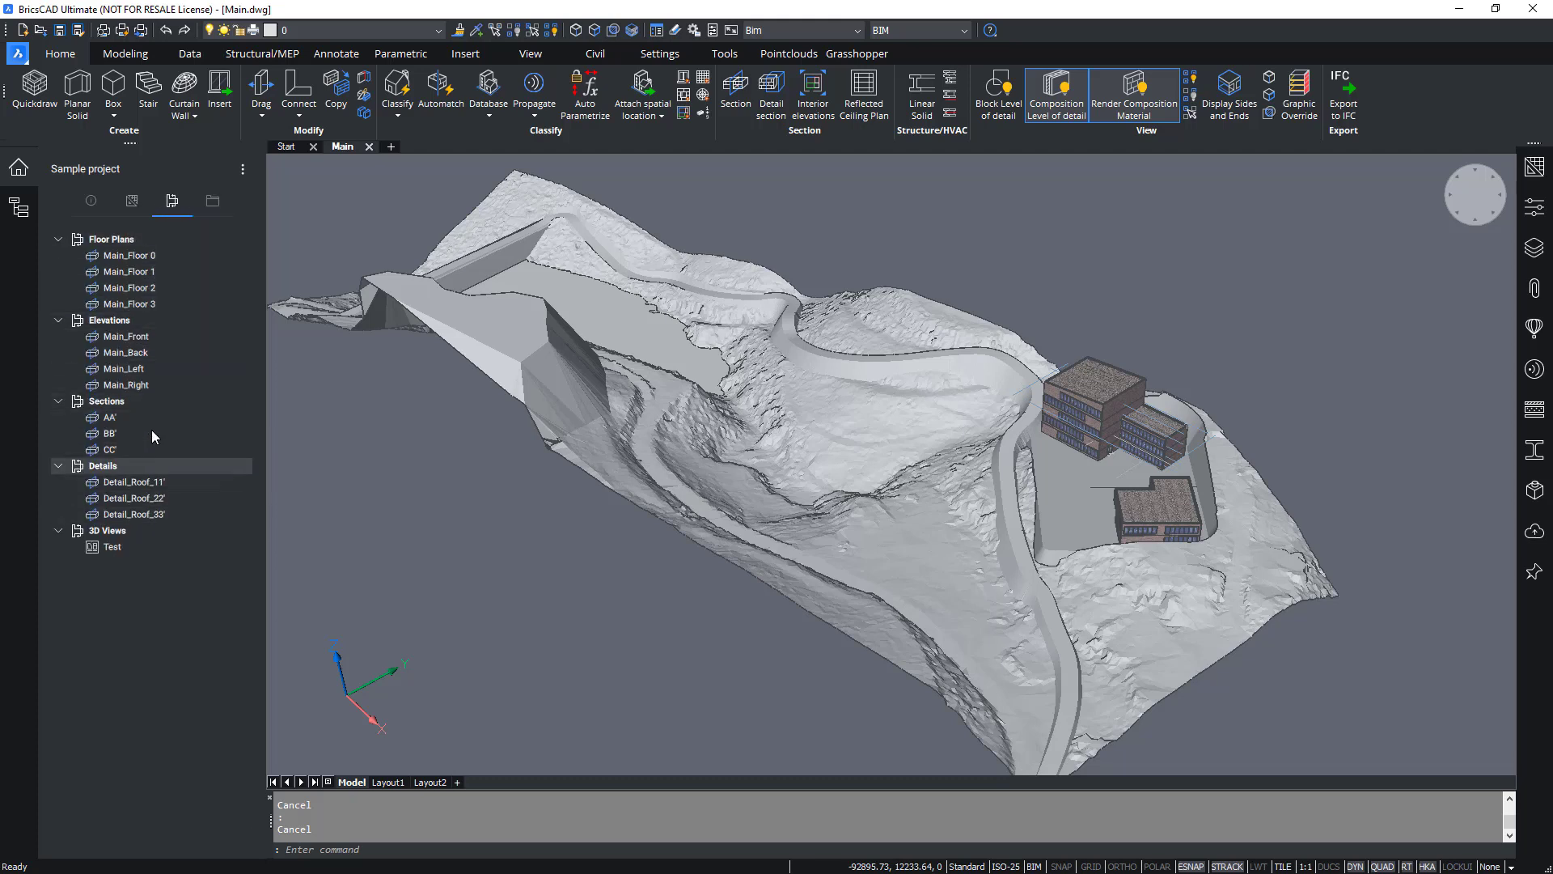
{"action": "left_click", "coordinate": [133, 204]}
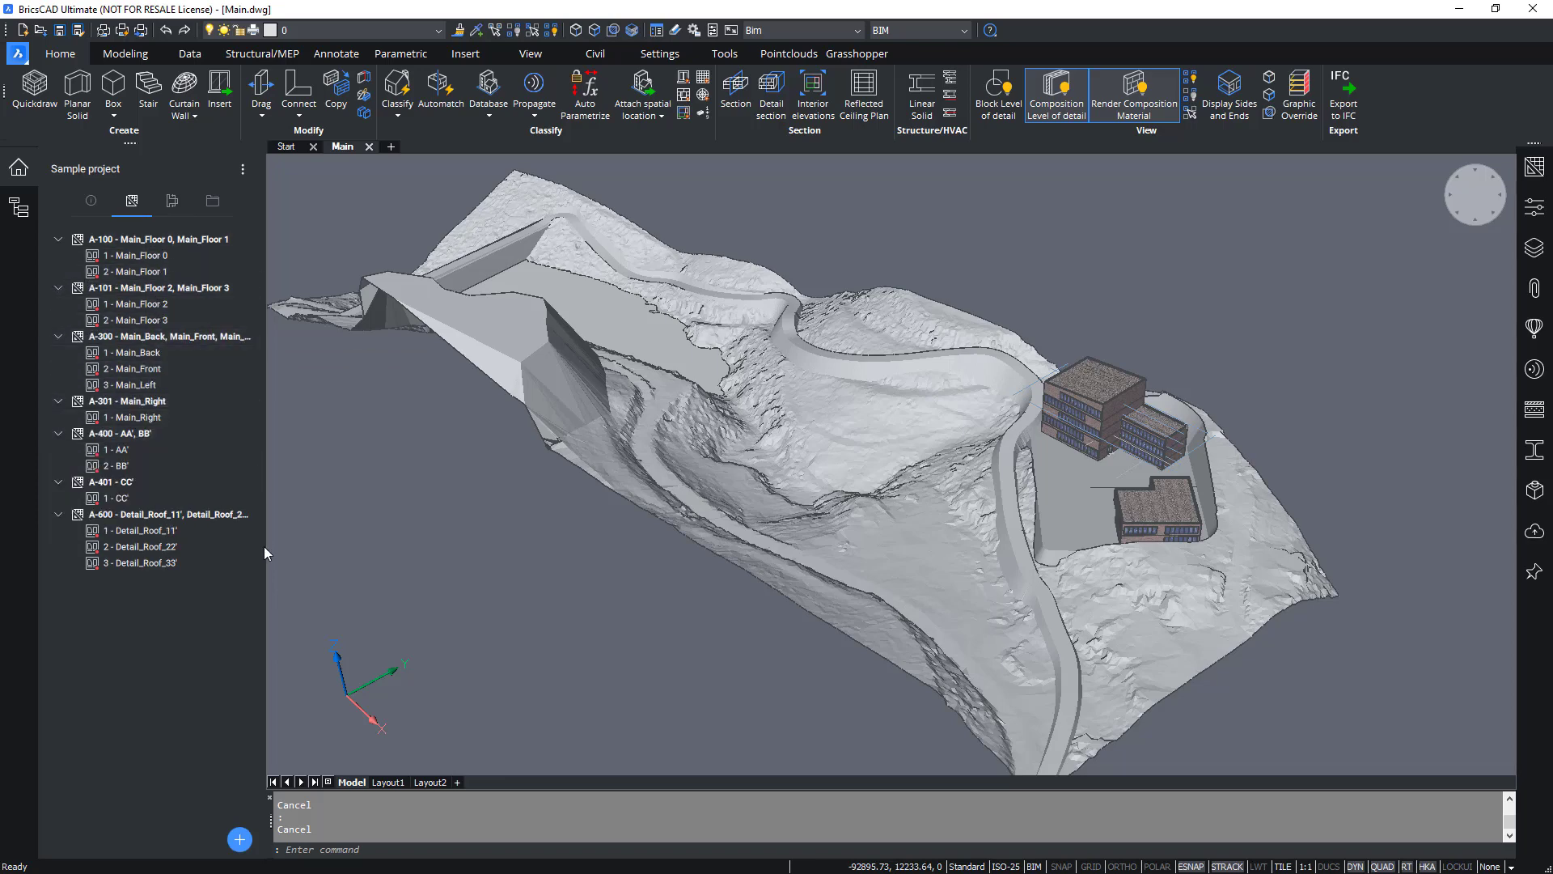
{"action": "left_click", "coordinate": [213, 201]}
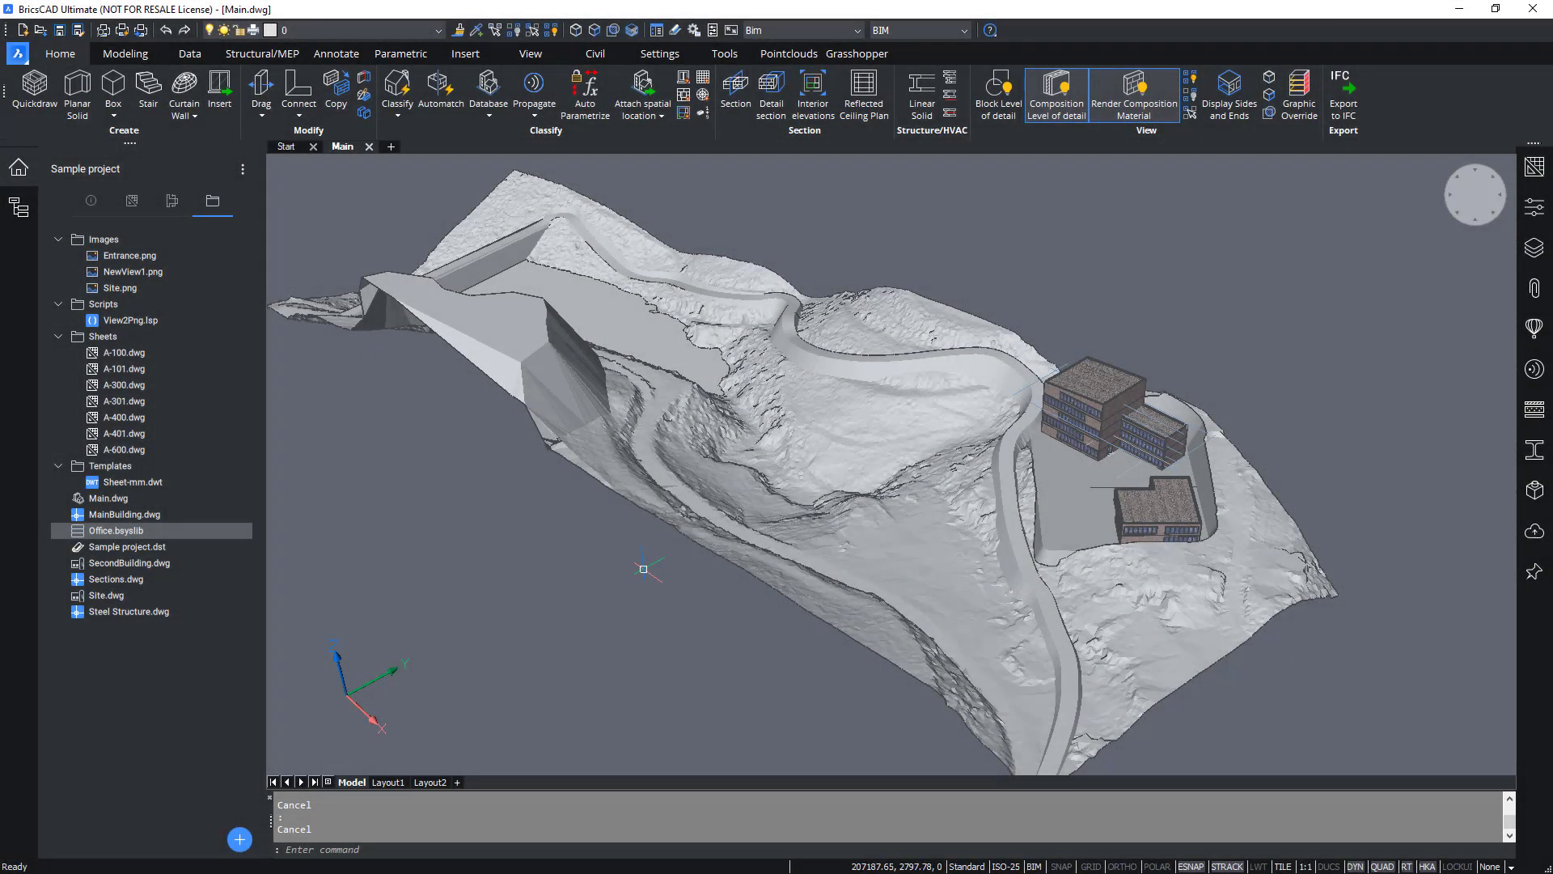
Open sheet A-100 from the project browser's sheet list.
{"action": "left_click", "coordinate": [132, 201]}
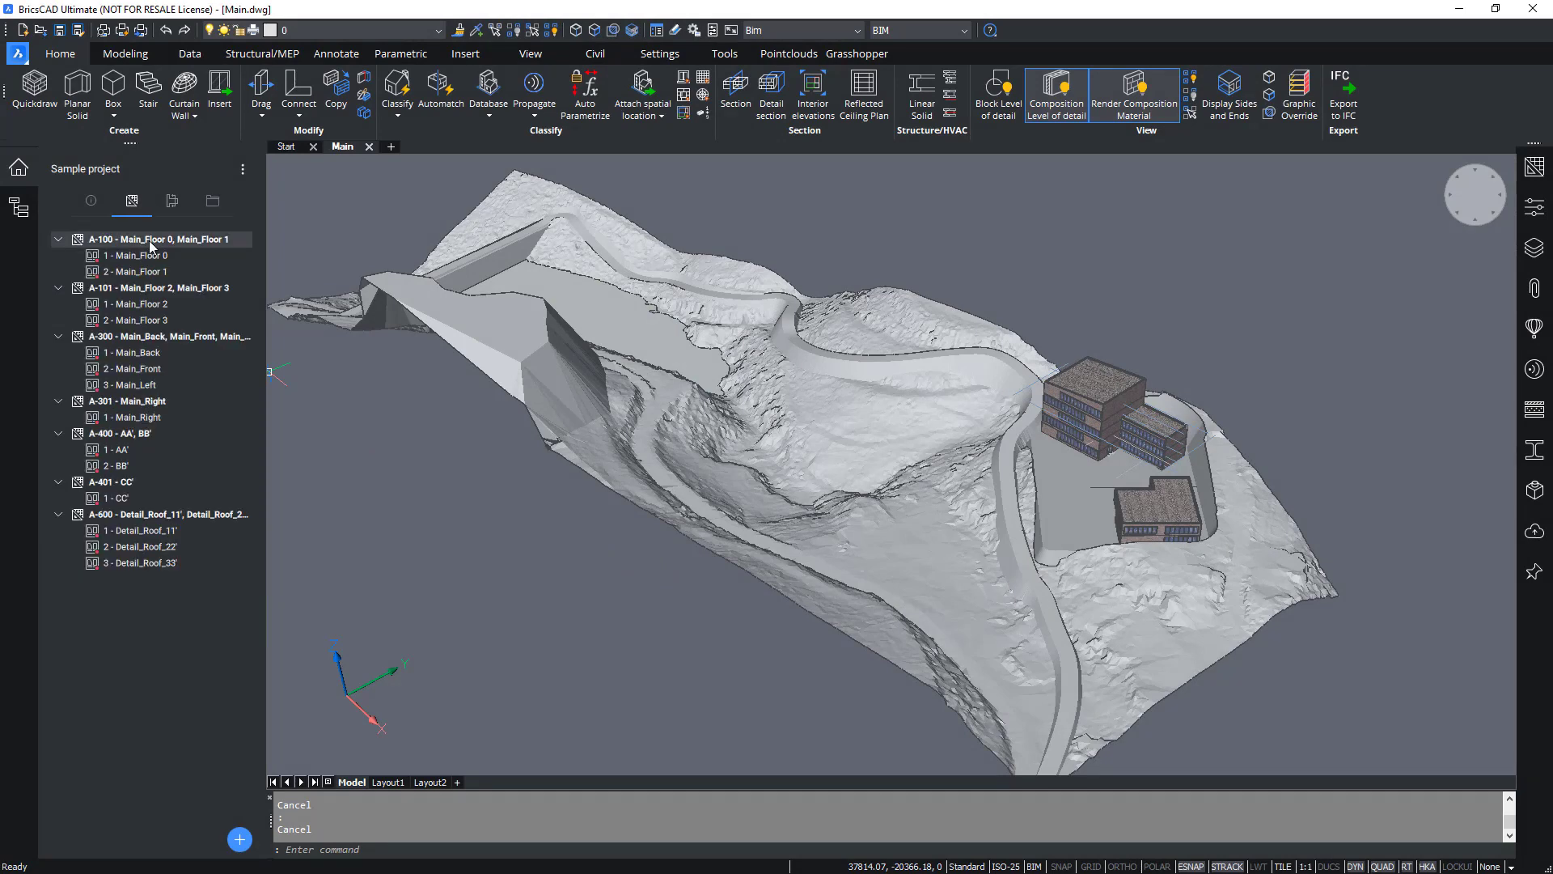
{"action": "double_click", "coordinate": [151, 241]}
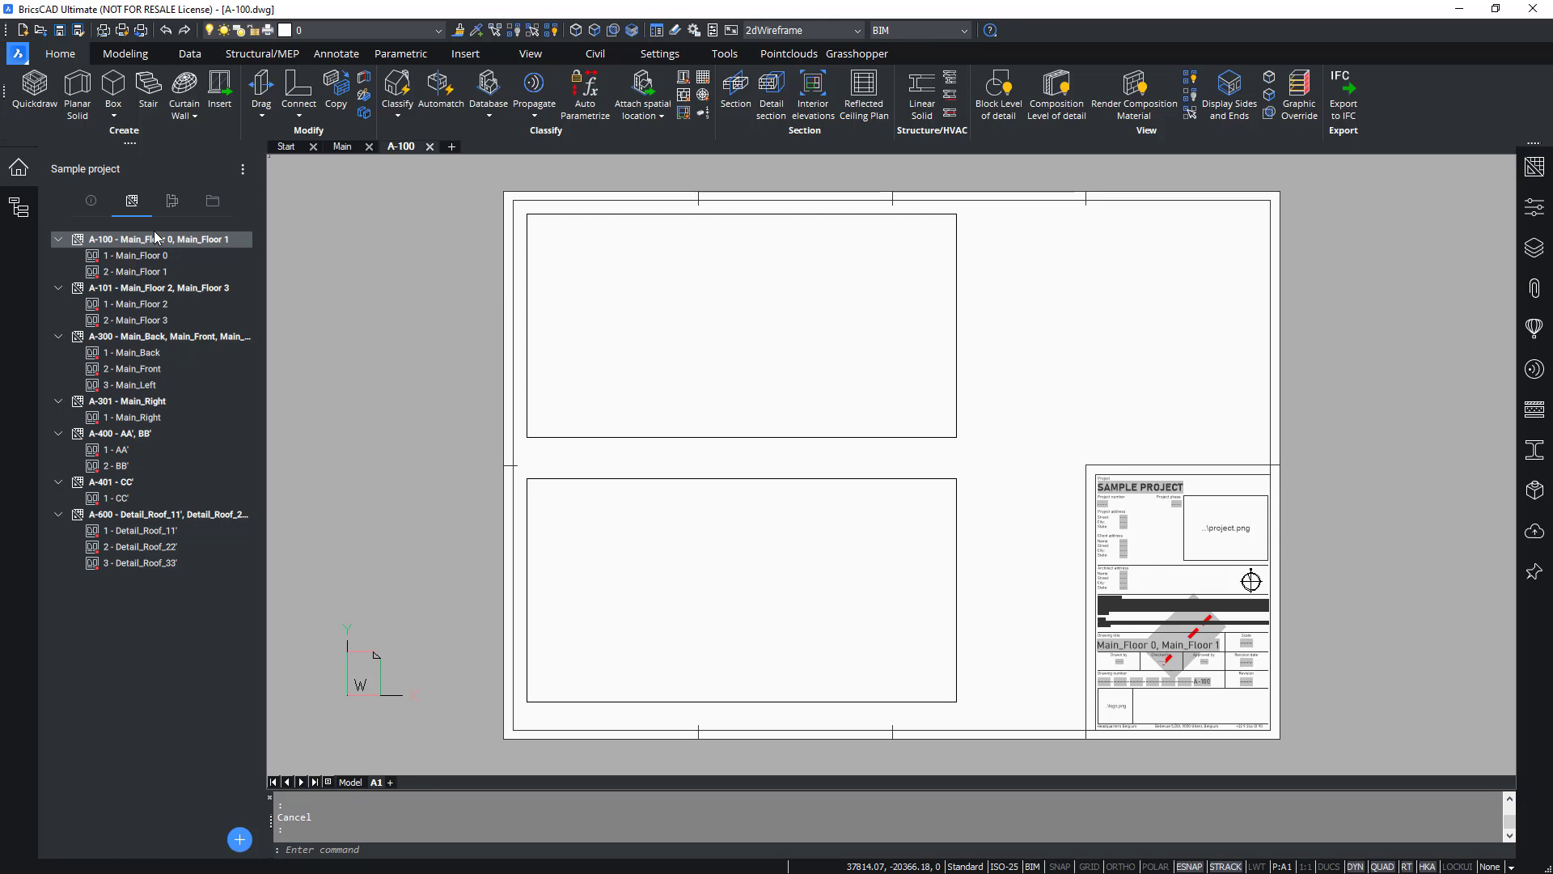
Update the Main_Floor 0 view and the lower viewport's linked view on sheet A-100.
{"action": "right_click", "coordinate": [159, 256]}
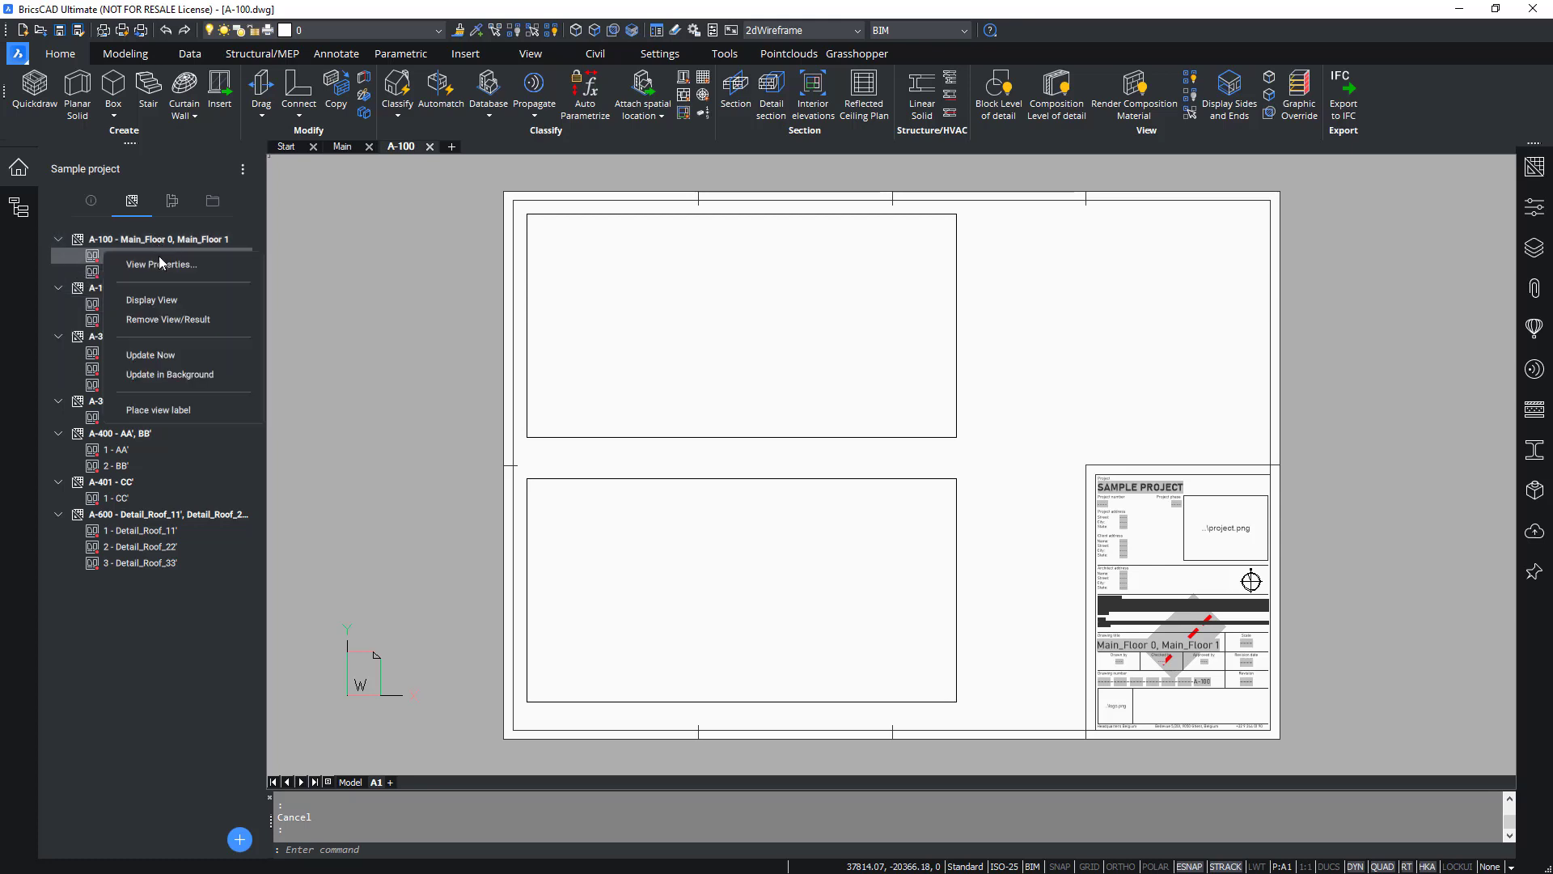
{"action": "left_click", "coordinate": [191, 356]}
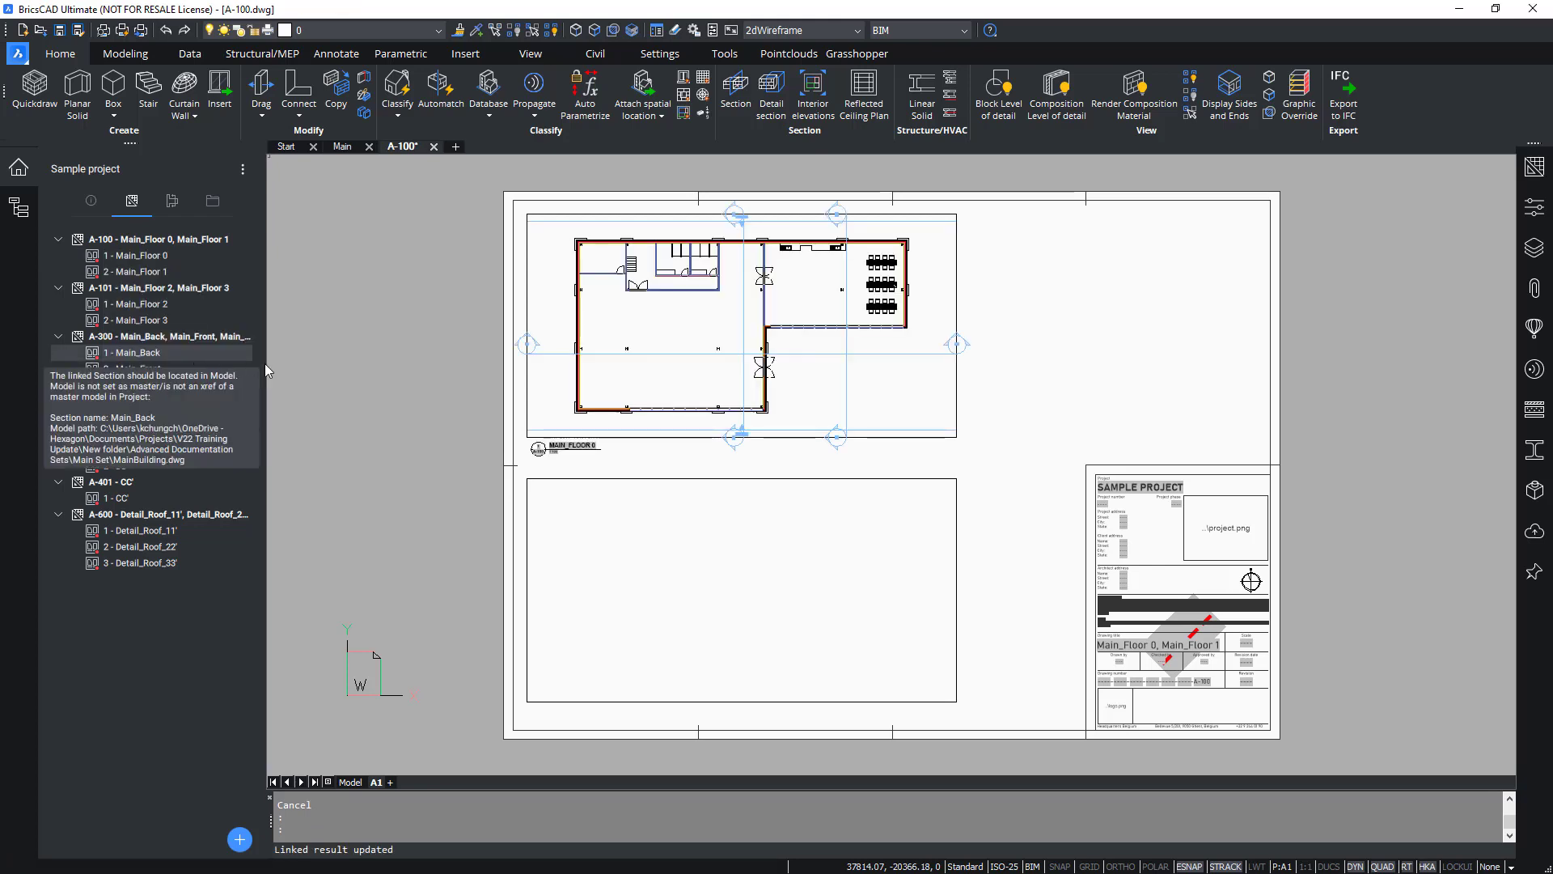
{"action": "key", "text": "Escape"}
{"action": "key", "text": "Escape"}
{"action": "left_click", "coordinate": [1069, 519]}
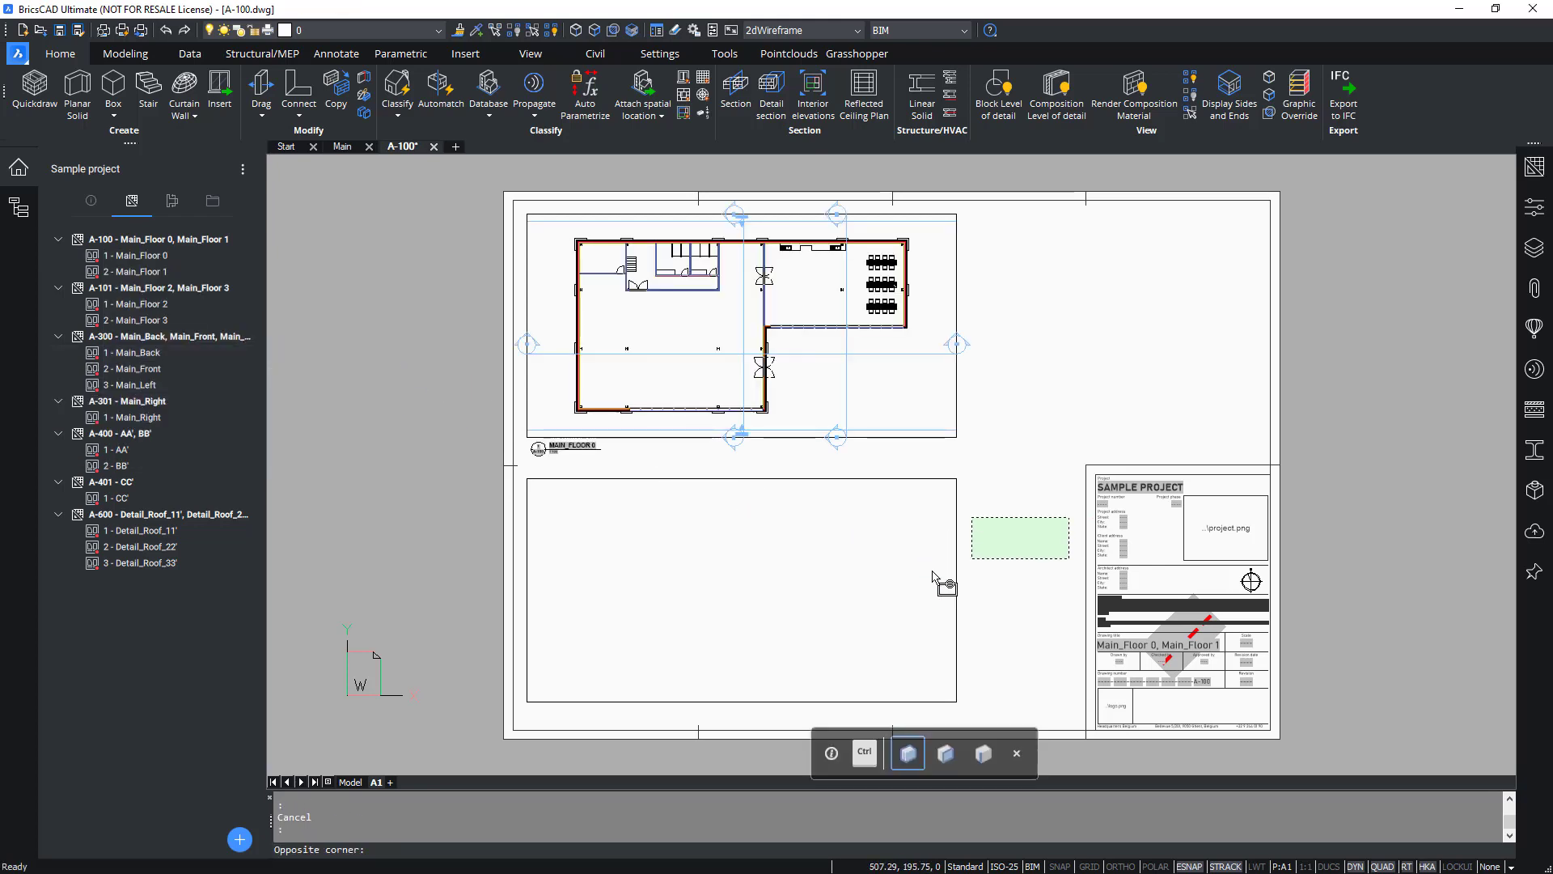
{"action": "left_click", "coordinate": [906, 589]}
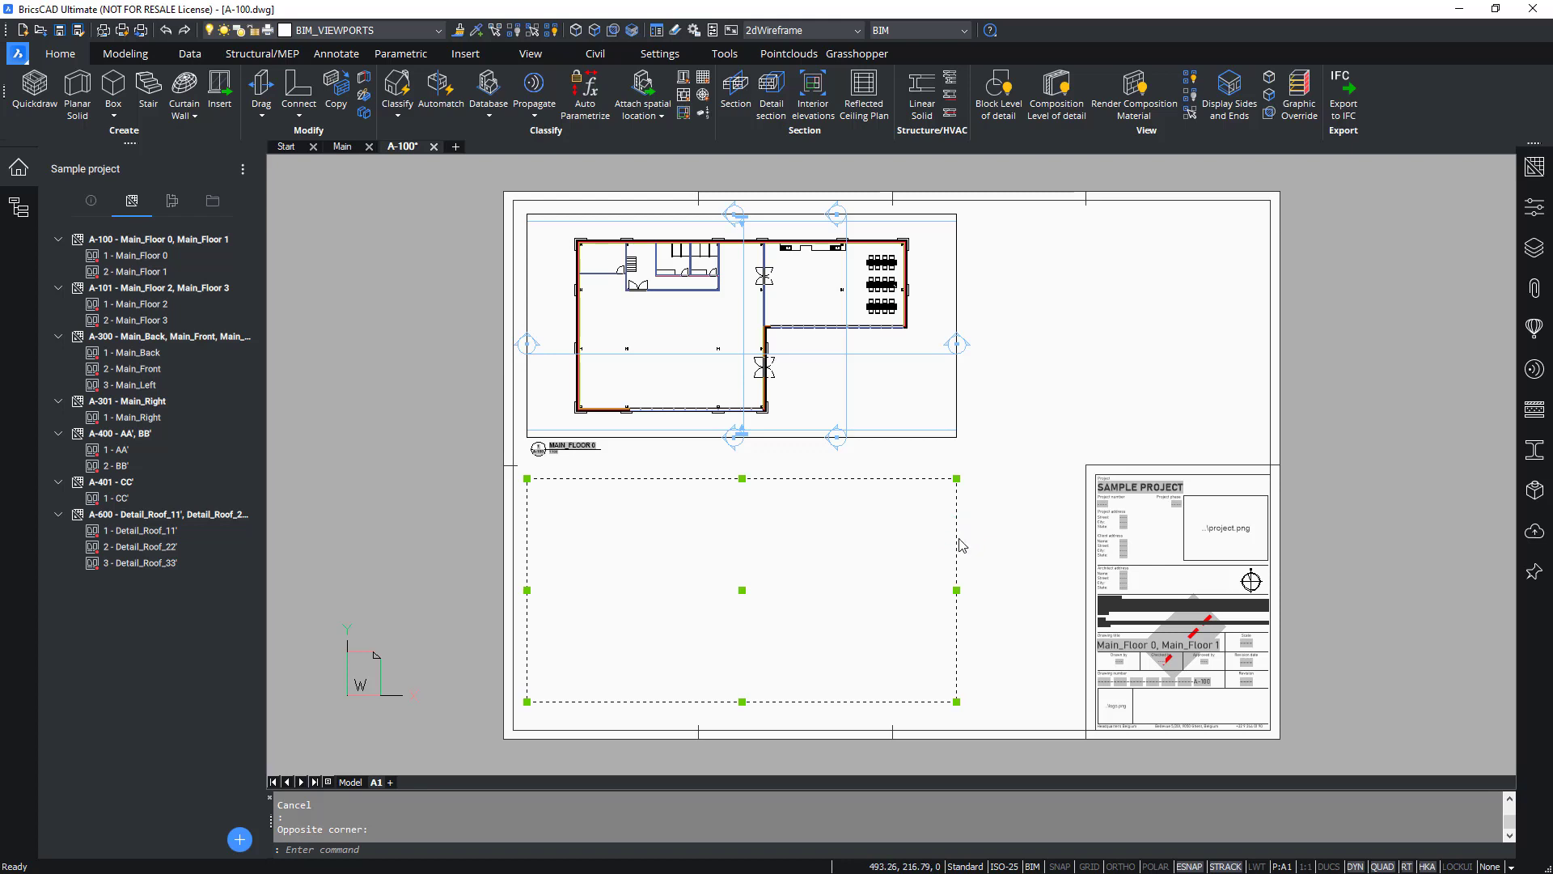
{"action": "mouse_move", "coordinate": [957, 541]}
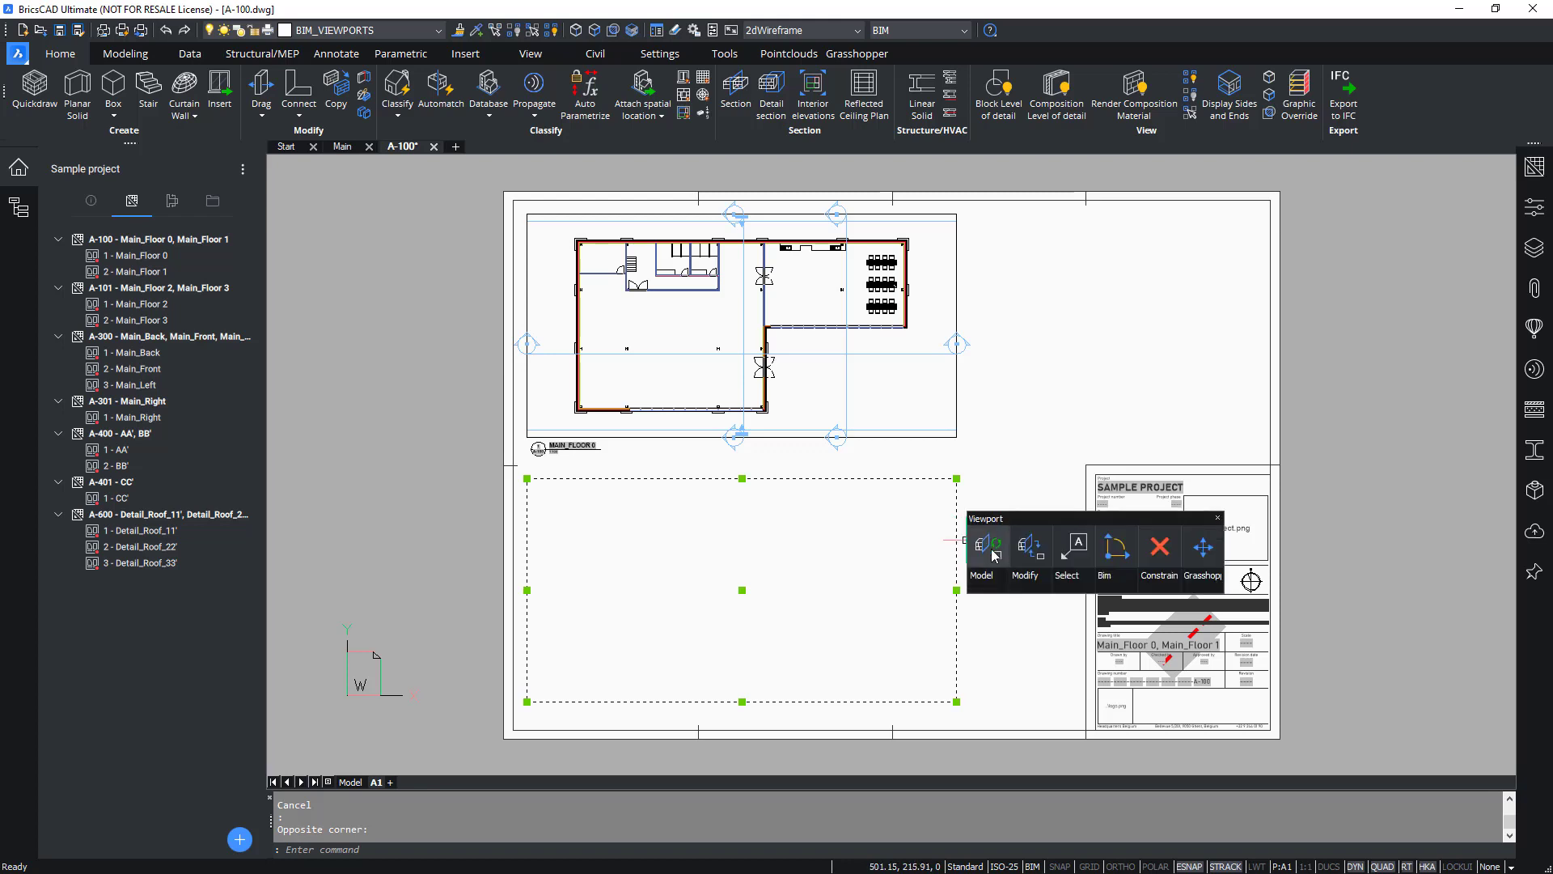
{"action": "left_click", "coordinate": [987, 547]}
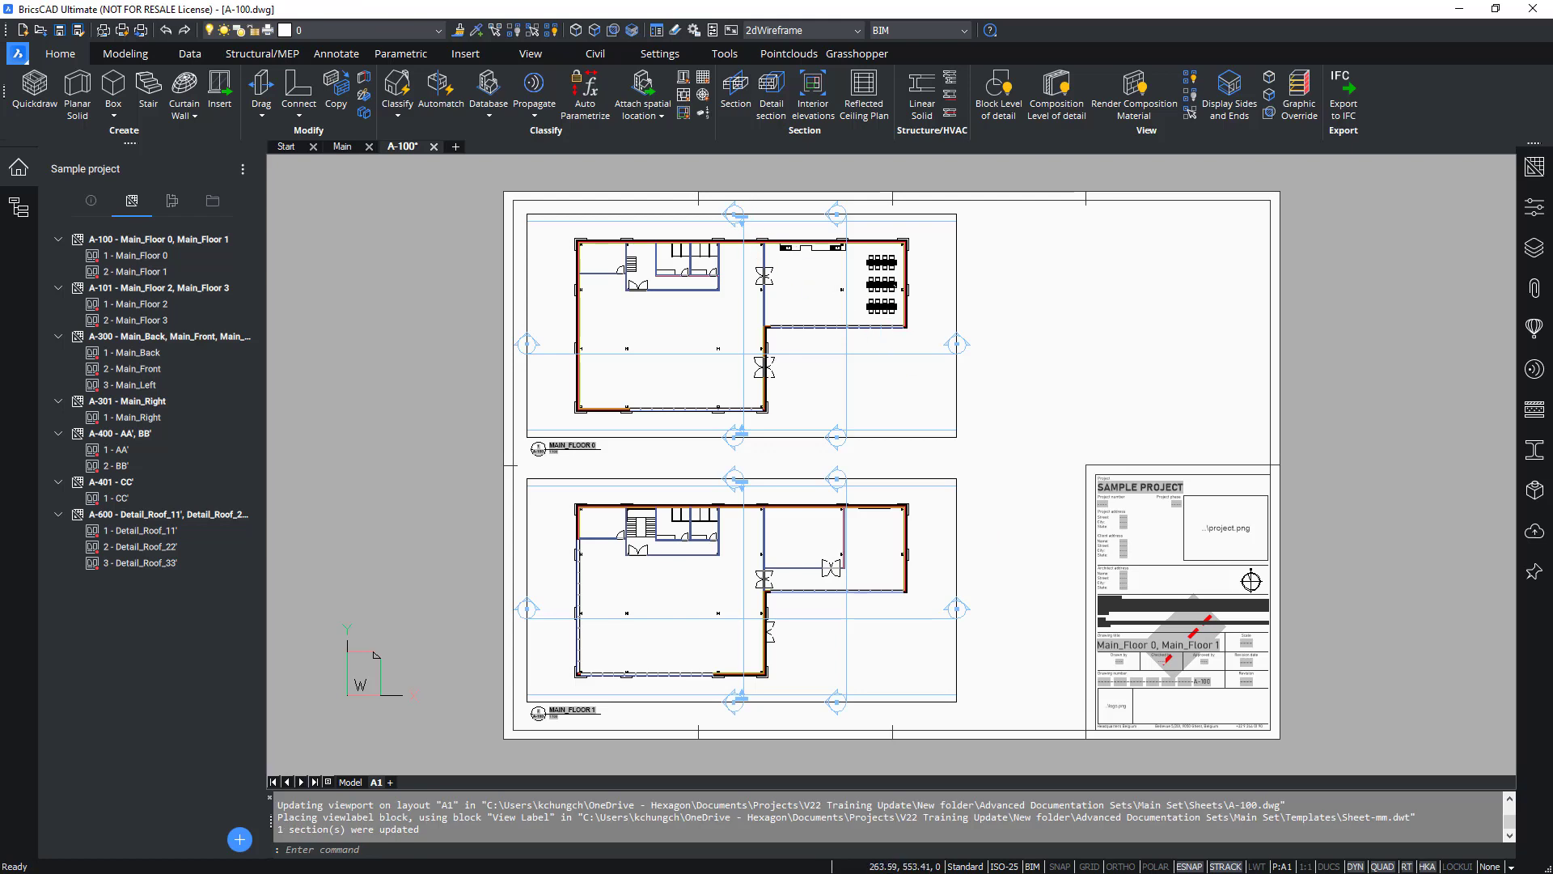
Zoom in to inspect the floor plan detail on the sheet, then zoom back to the sheet extents.
{"action": "scroll", "coordinate": [733, 226], "scroll_direction": "up", "scroll_amount": 4}
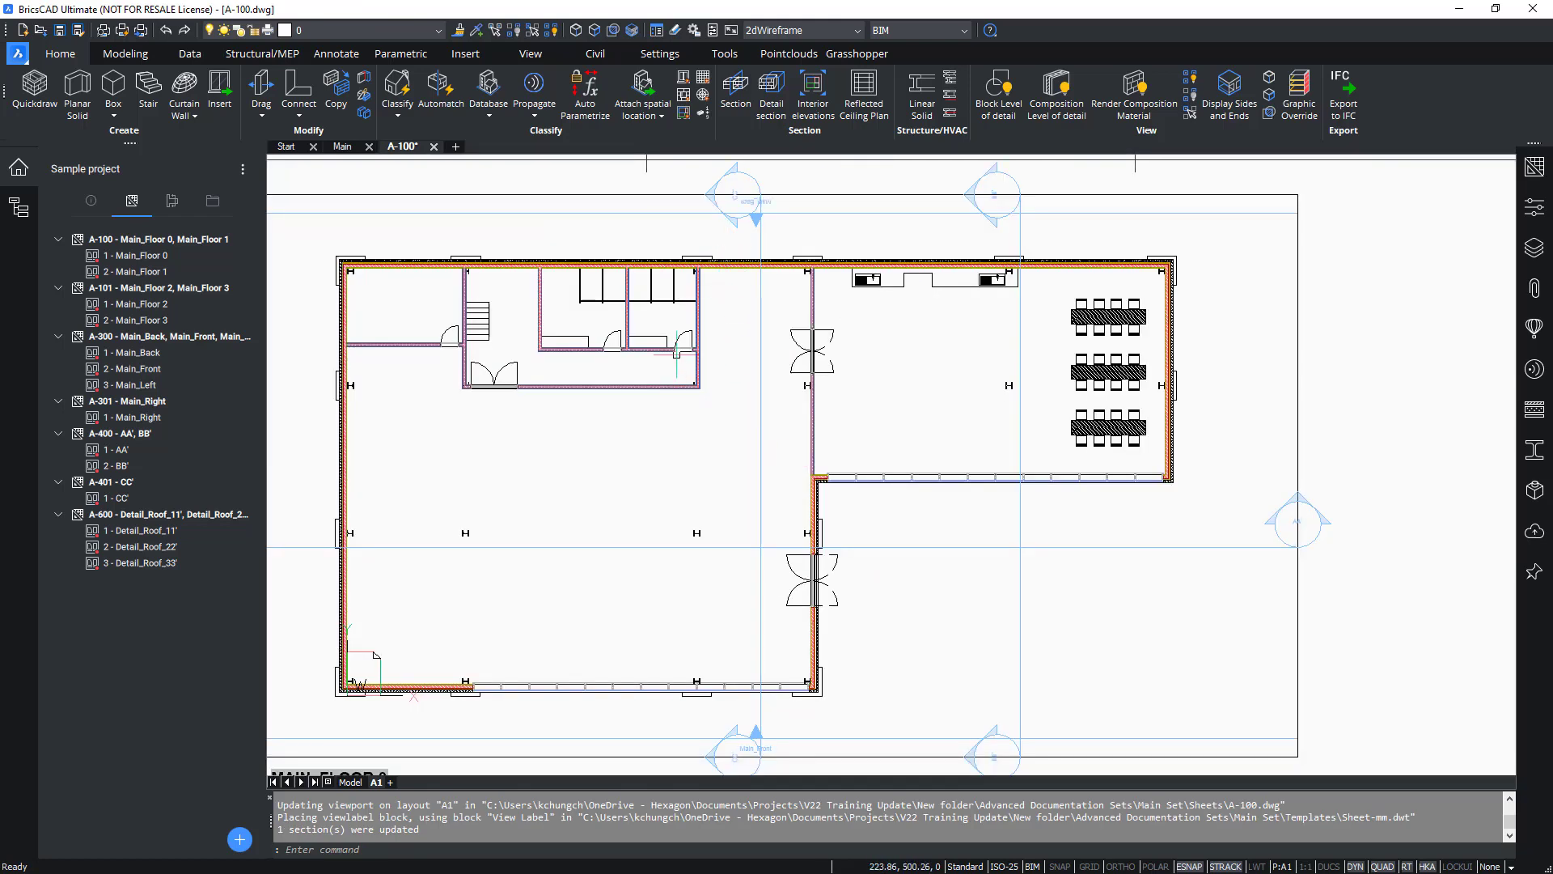
{"action": "scroll", "coordinate": [1127, 290], "scroll_direction": "up", "scroll_amount": 6}
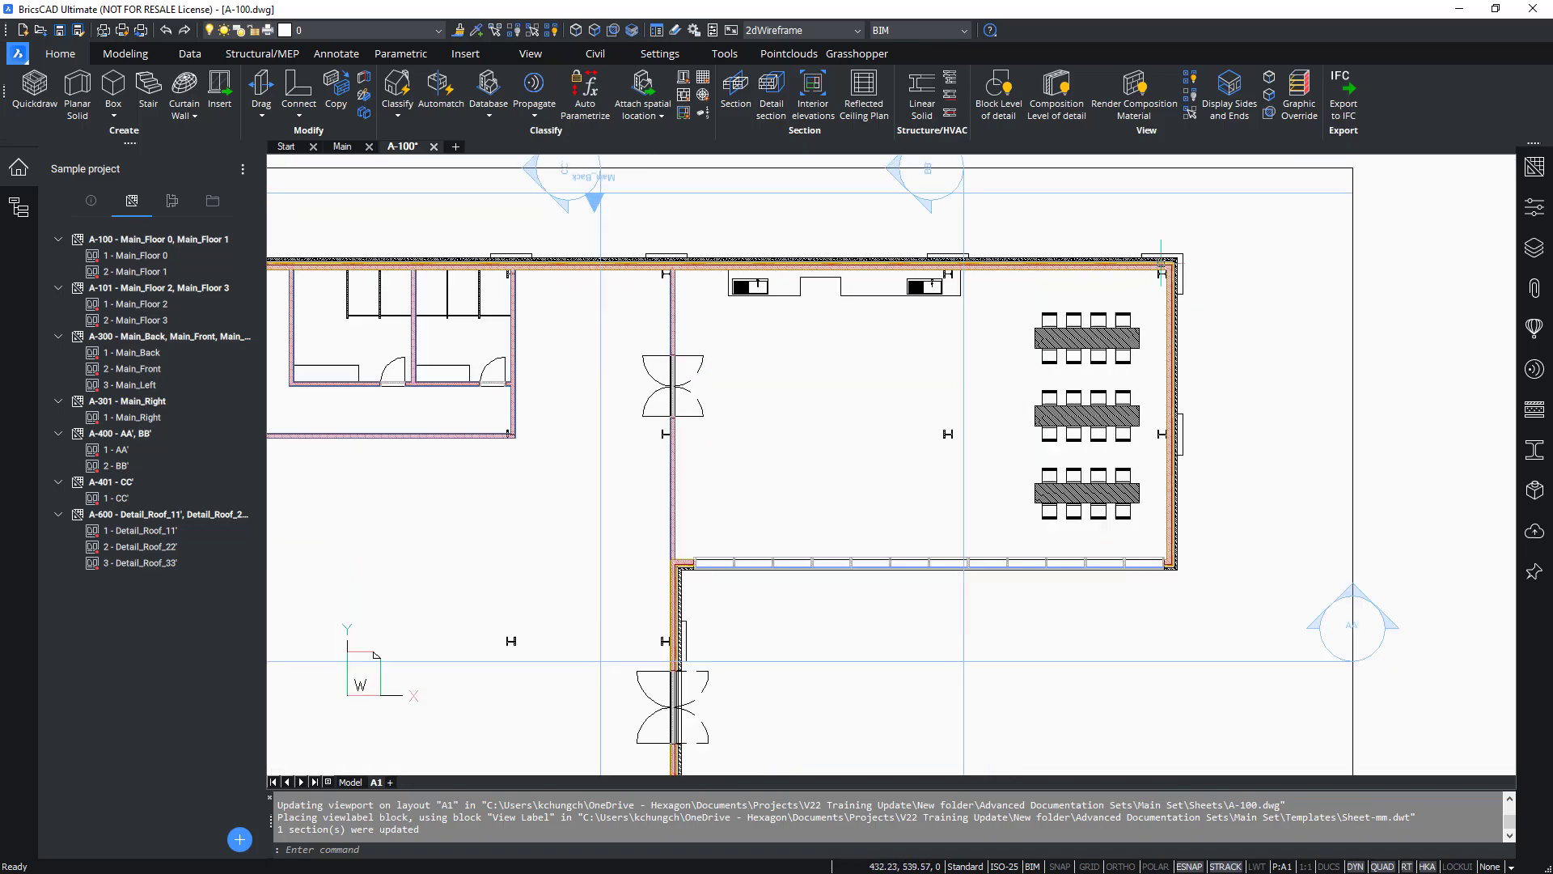
{"action": "scroll", "coordinate": [1127, 289], "scroll_direction": "up", "scroll_amount": 1}
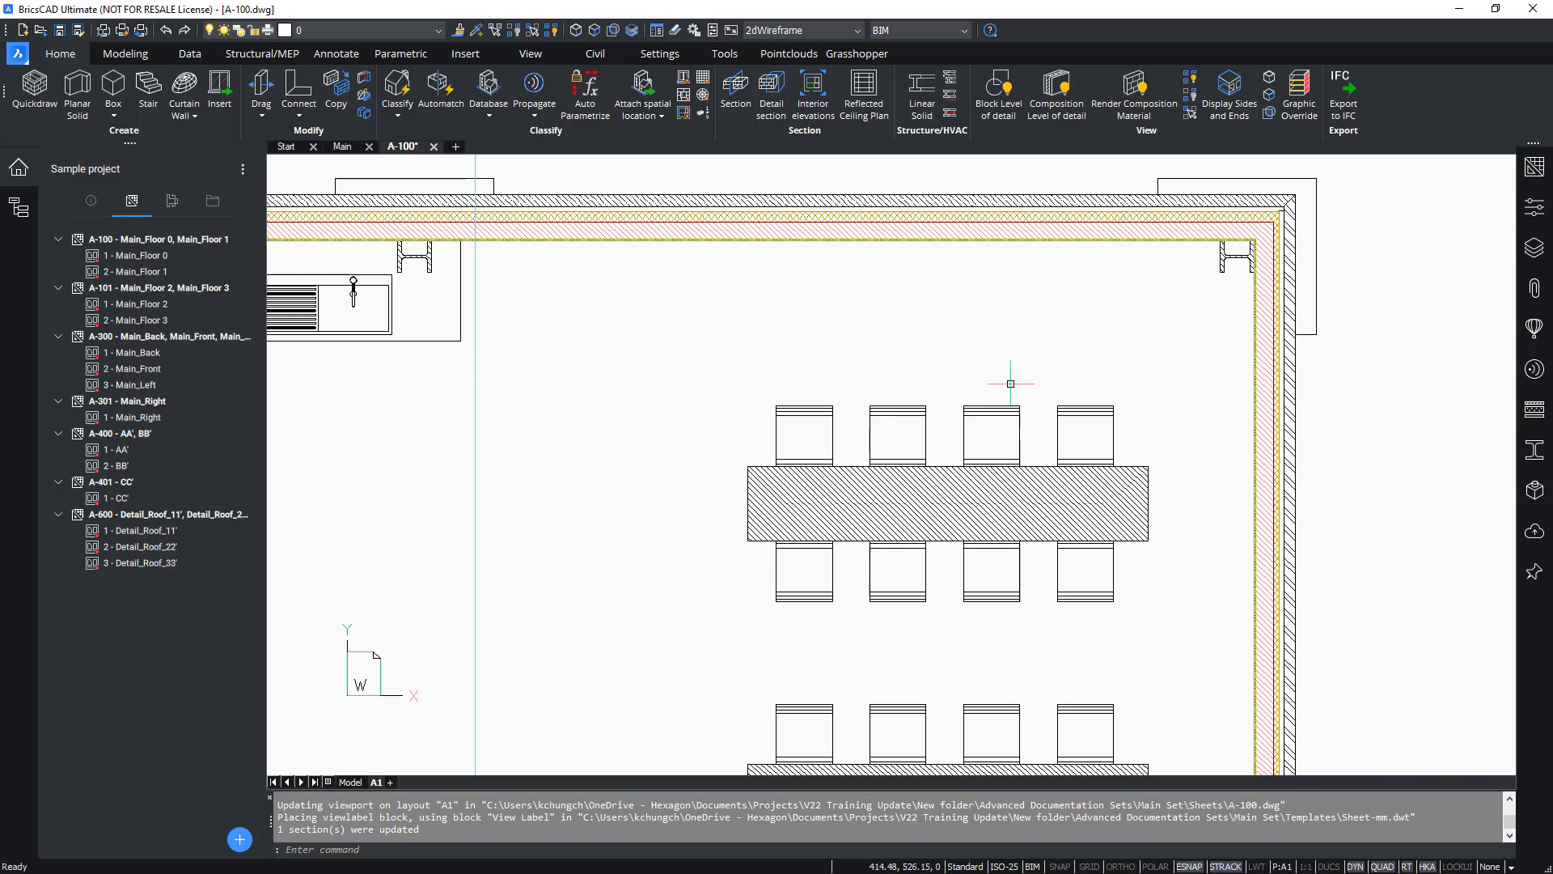
{"action": "type", "text": "z"}
{"action": "key", "text": "Return"}
{"action": "type", "text": "e"}
{"action": "key", "text": "Return"}
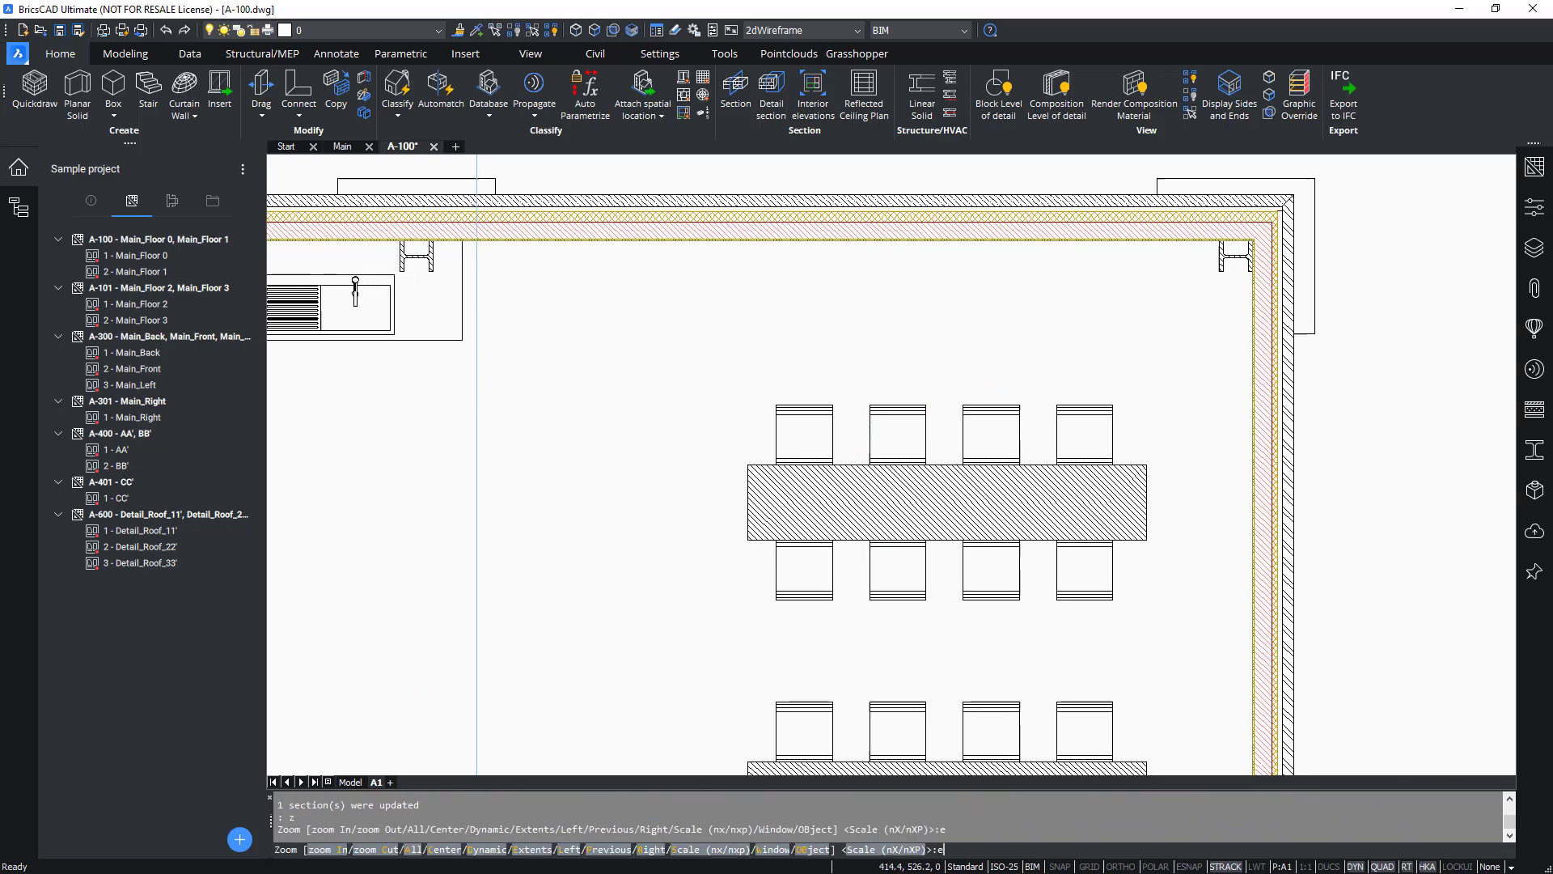
{"action": "key", "text": "Escape"}
{"action": "key", "text": "Escape"}
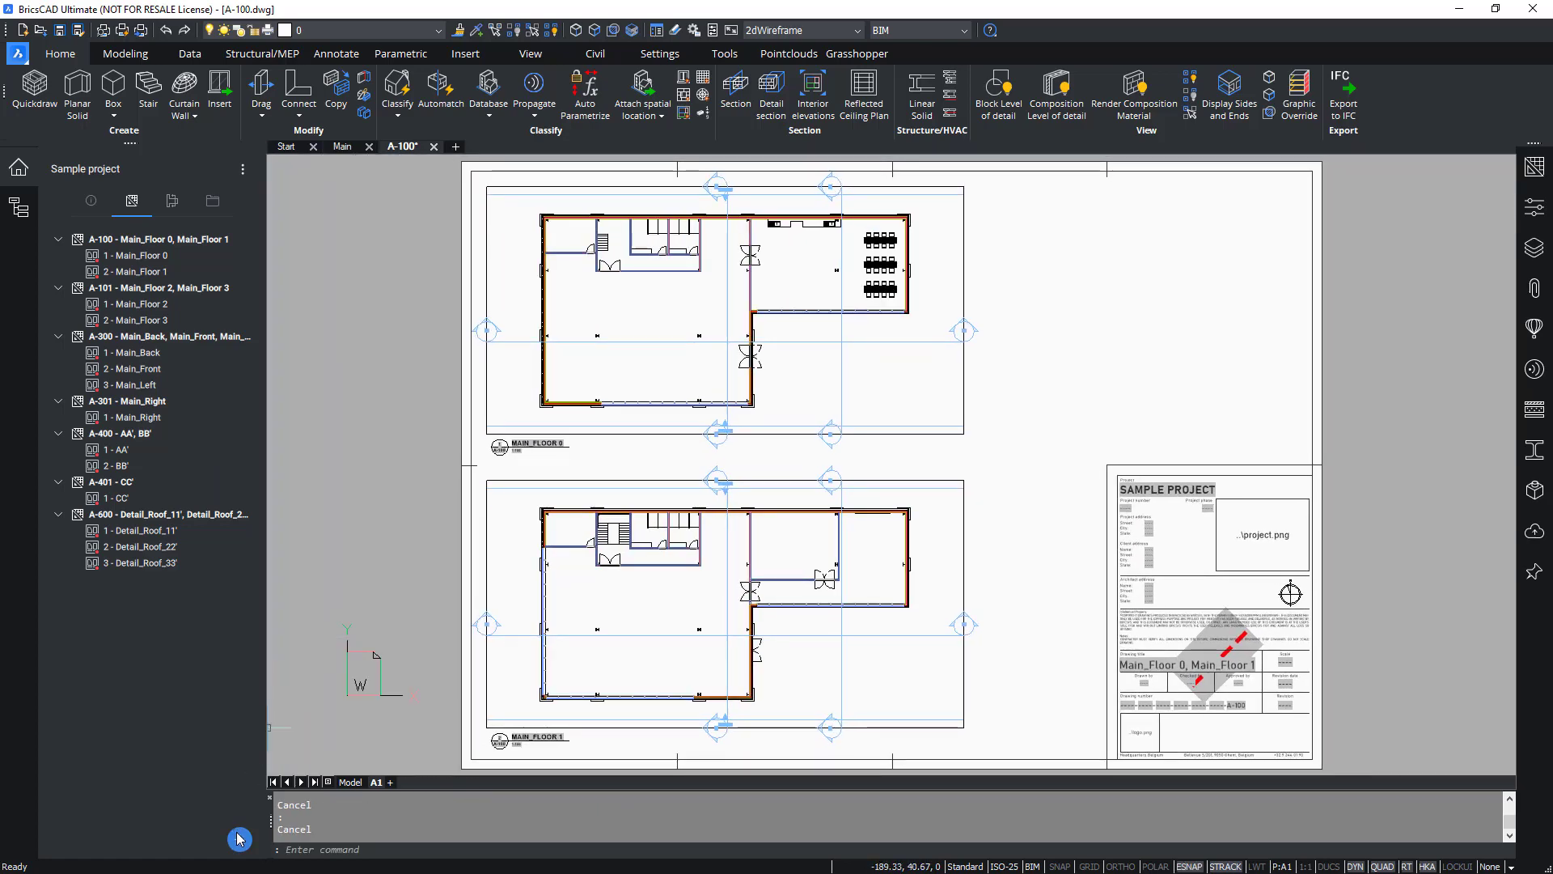
Add a new sheet to the project, numbered A-800 and named Visuals.
{"action": "left_click", "coordinate": [240, 839]}
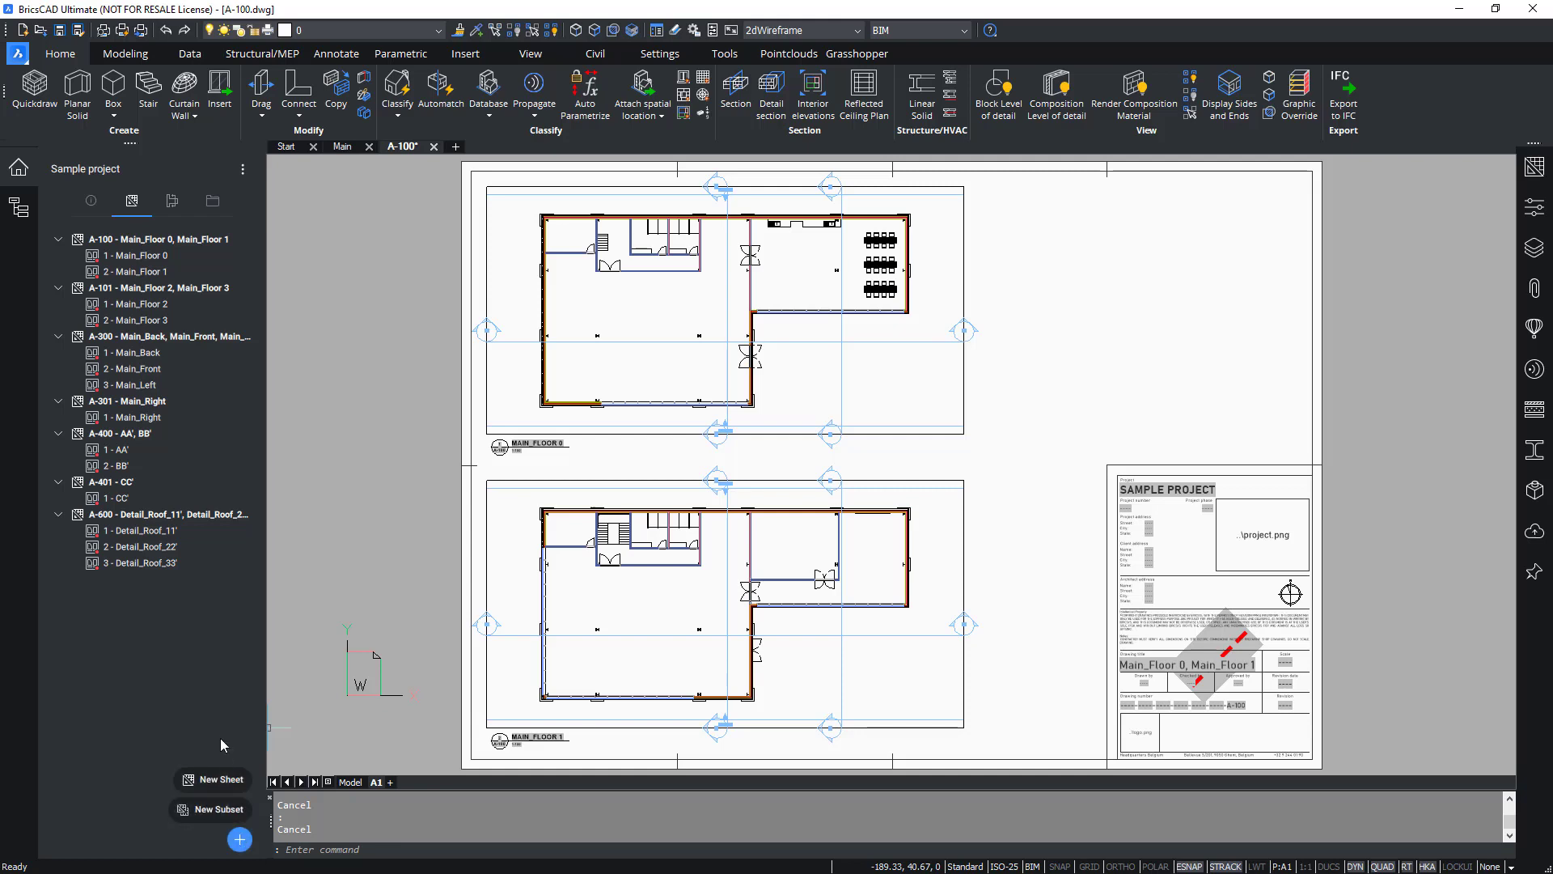
{"action": "left_click", "coordinate": [220, 779]}
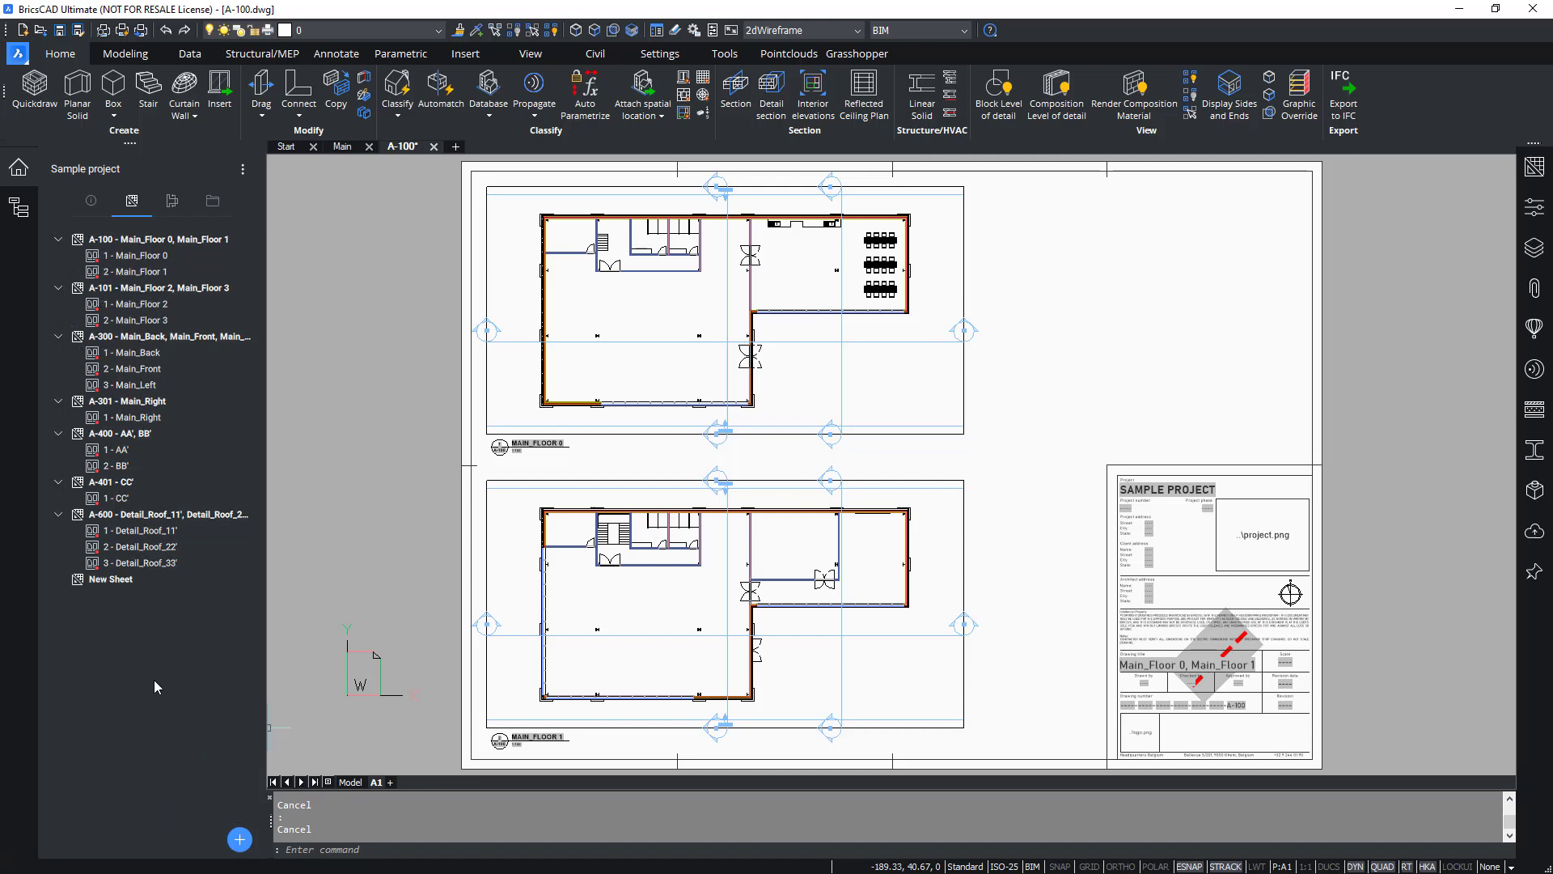
{"action": "right_click", "coordinate": [98, 585]}
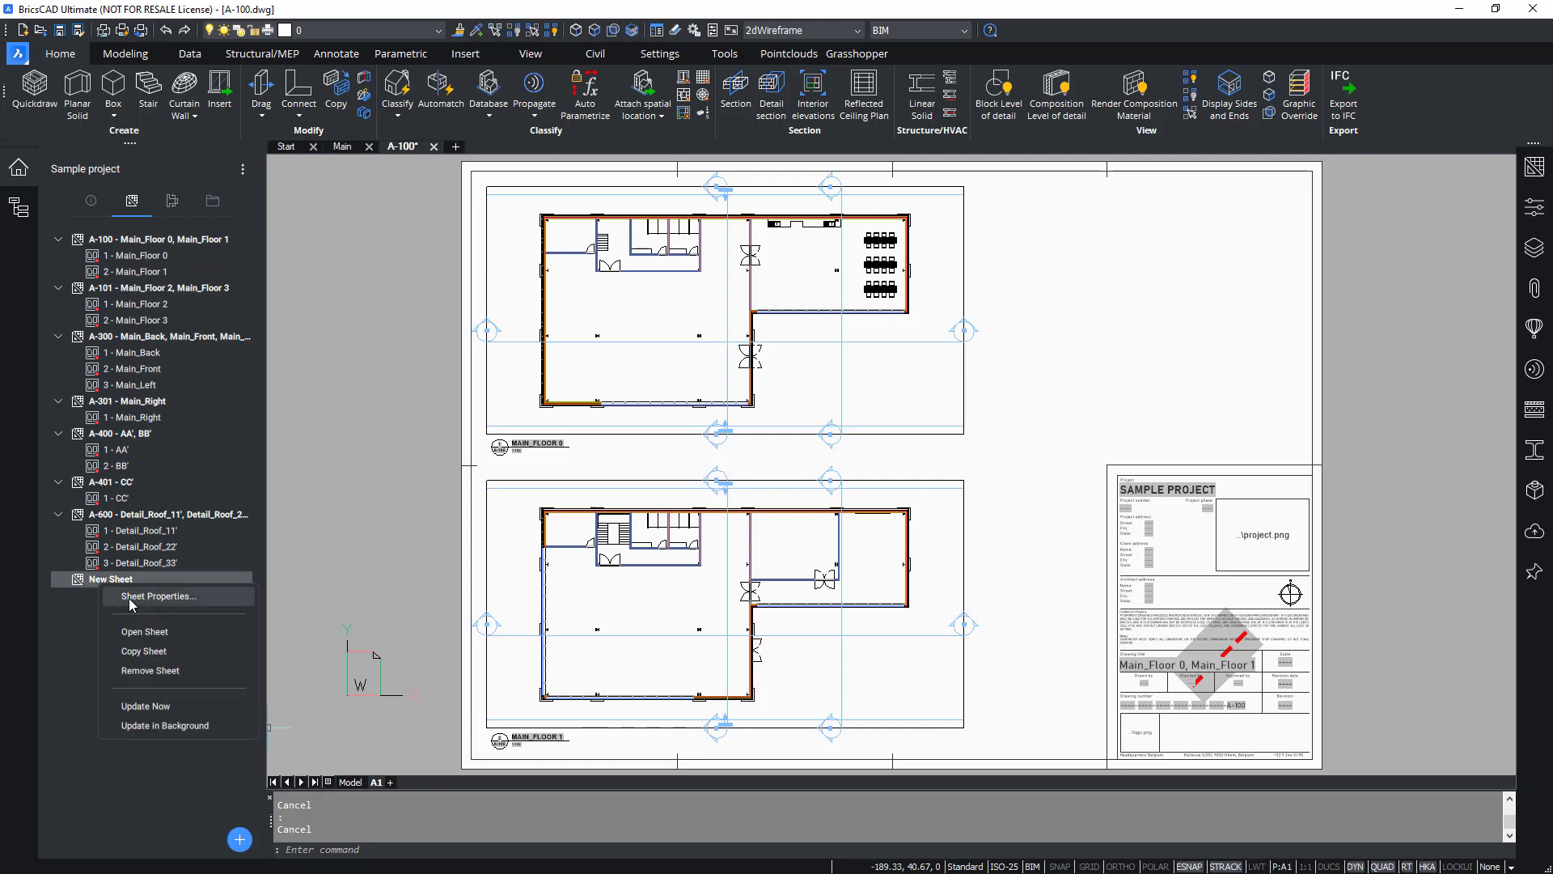
{"action": "left_click", "coordinate": [130, 598]}
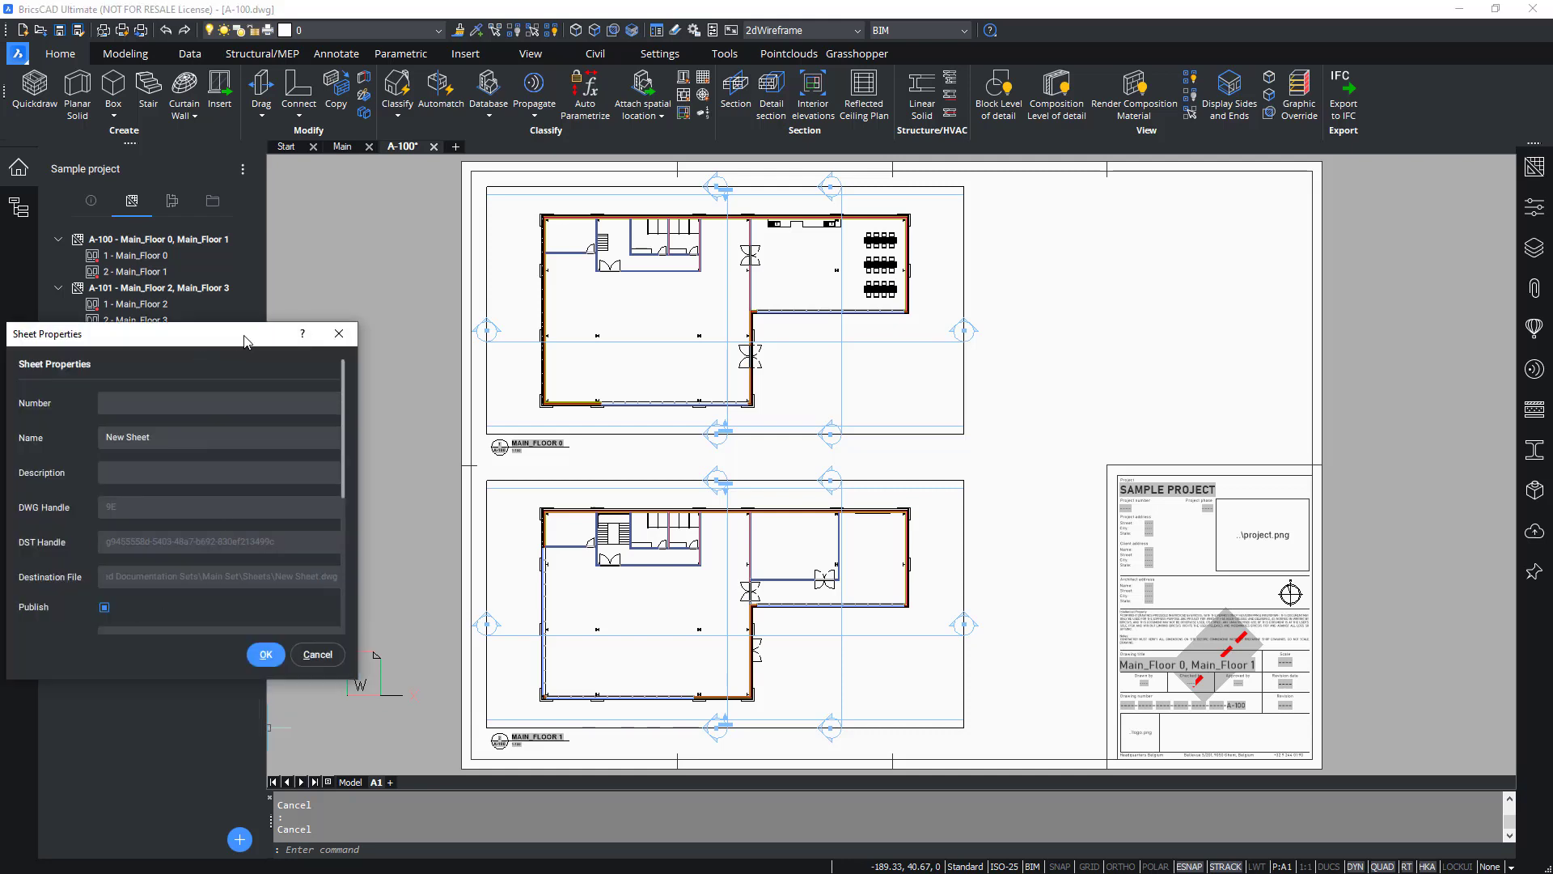
{"action": "mouse_move", "coordinate": [244, 339]}
{"action": "left_mouse_down"}
{"action": "mouse_move", "coordinate": [651, 308]}
{"action": "mouse_move", "coordinate": [789, 260]}
{"action": "left_mouse_up"}
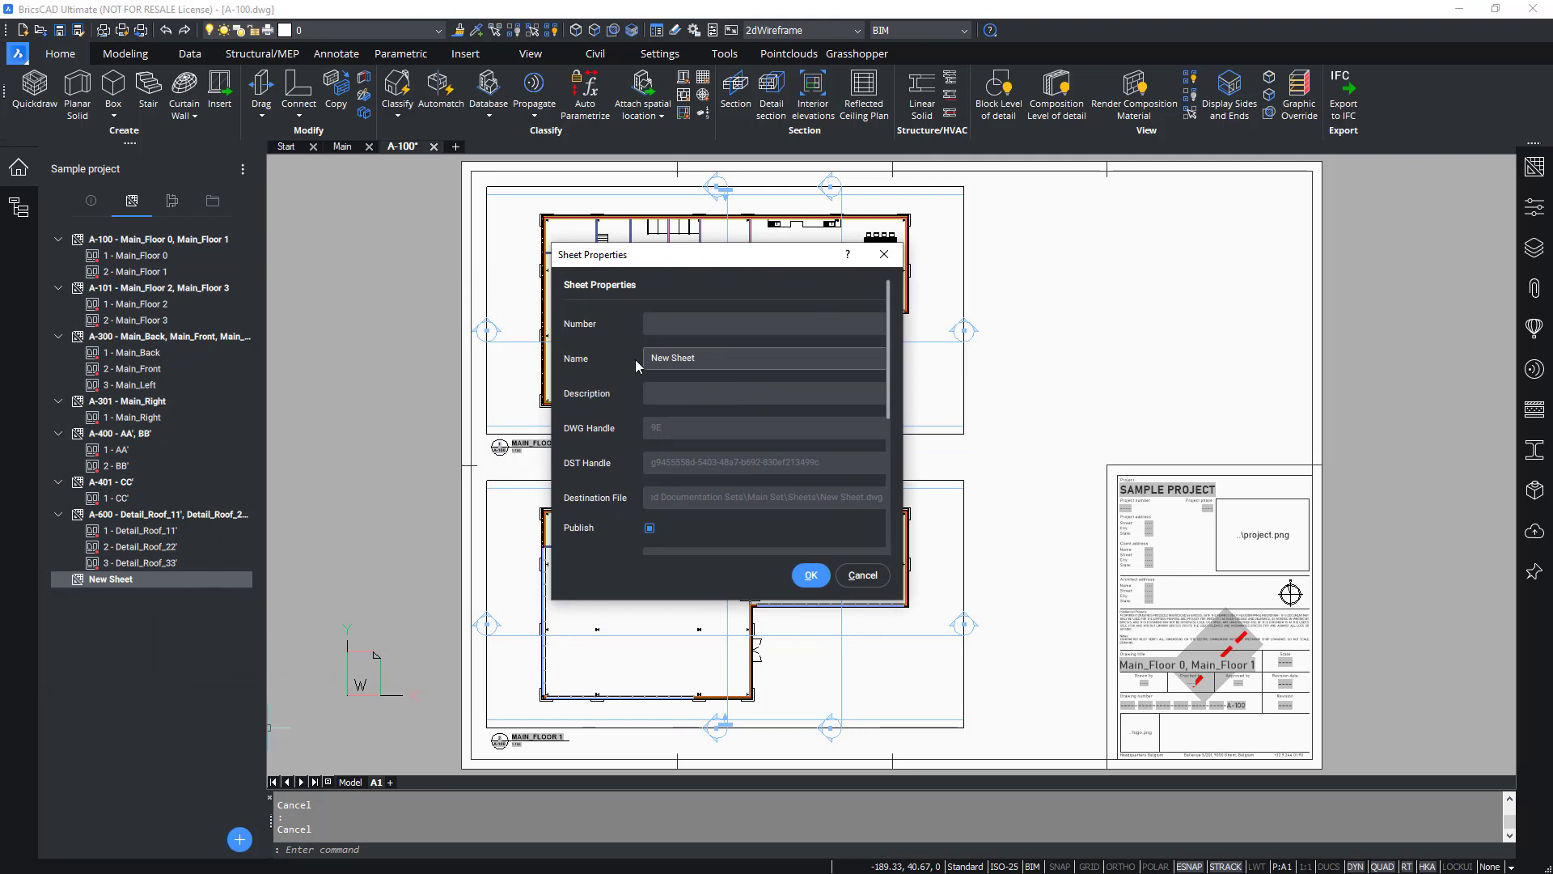
{"action": "left_click_drag", "start_coordinate": [635, 359], "coordinate": [633, 343]}
{"action": "type", "text": "\\"}
{"action": "left_click", "coordinate": [714, 325]}
{"action": "type", "text": "A"}
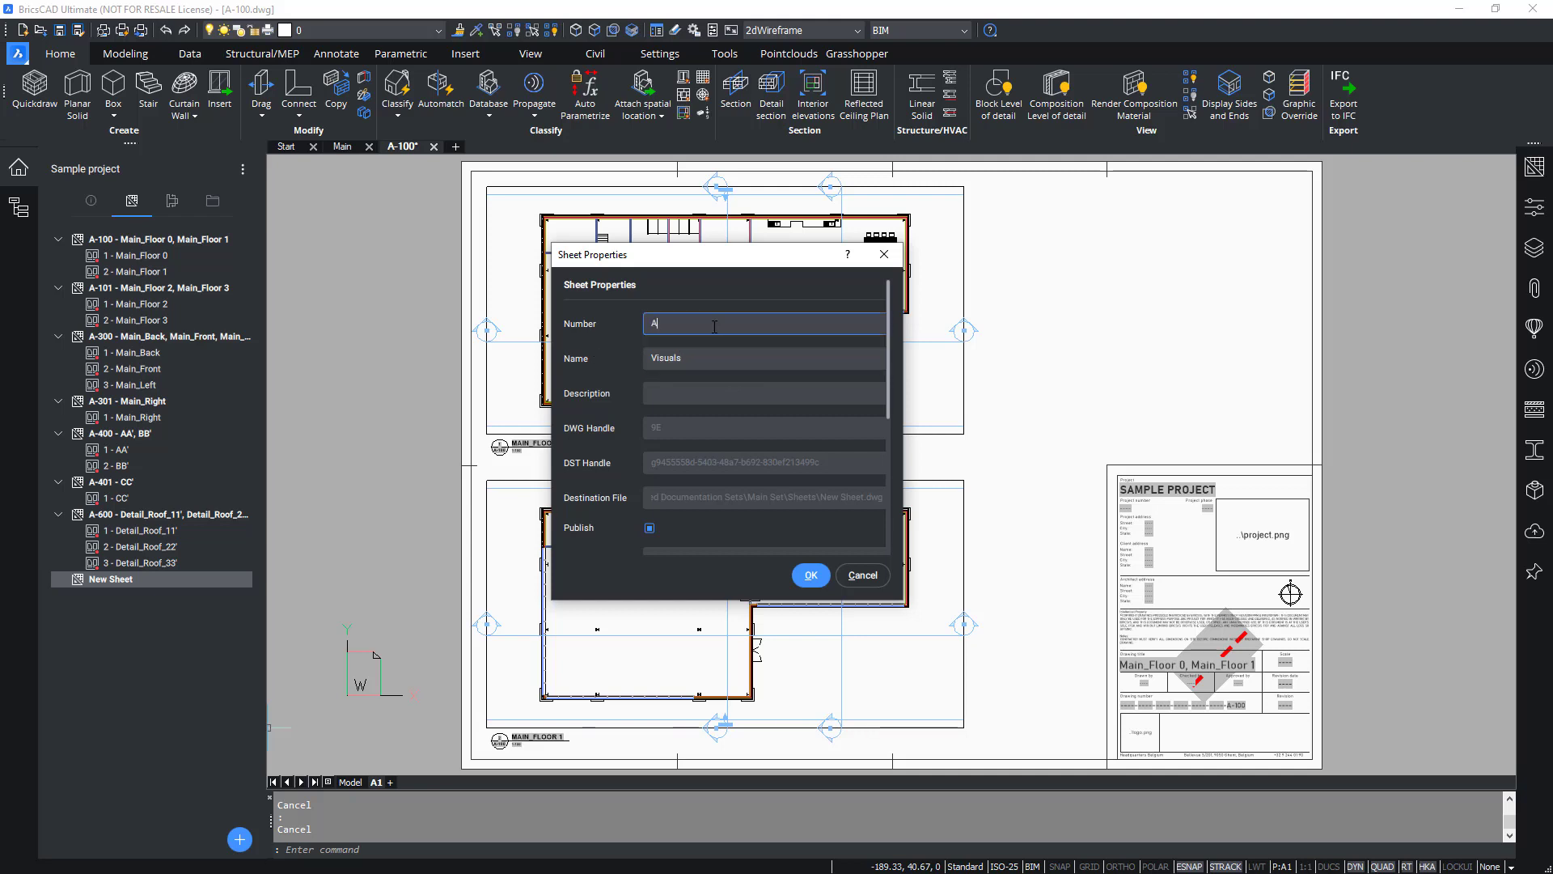
{"action": "type", "text": "-800"}
{"action": "left_click", "coordinate": [819, 580]}
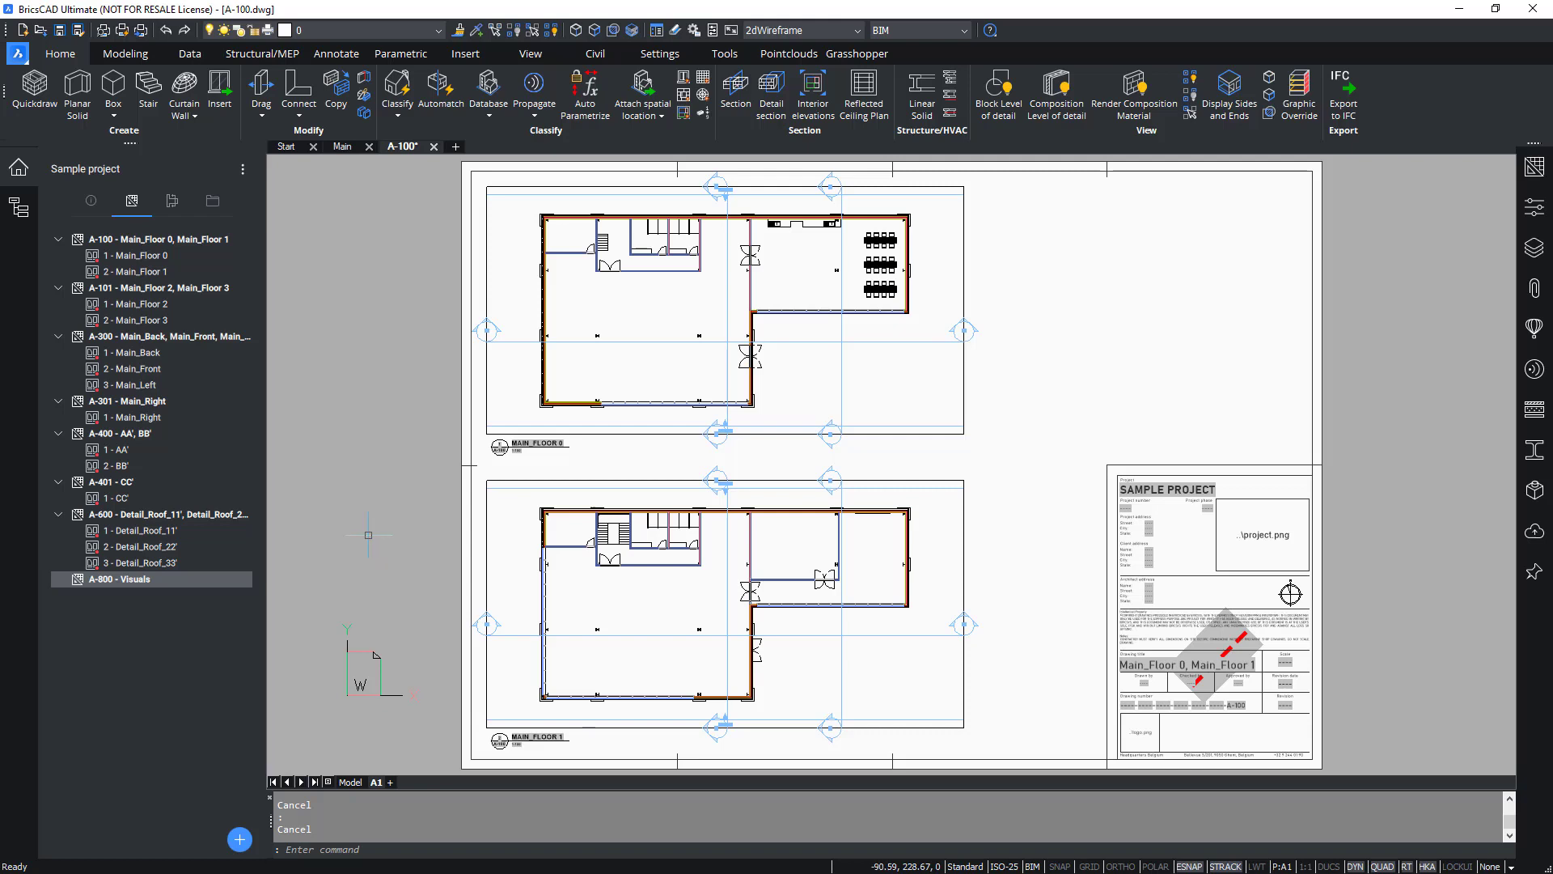
Switch to the Main drawing and orient the model to the Top Front Right view.
{"action": "left_click", "coordinate": [212, 203]}
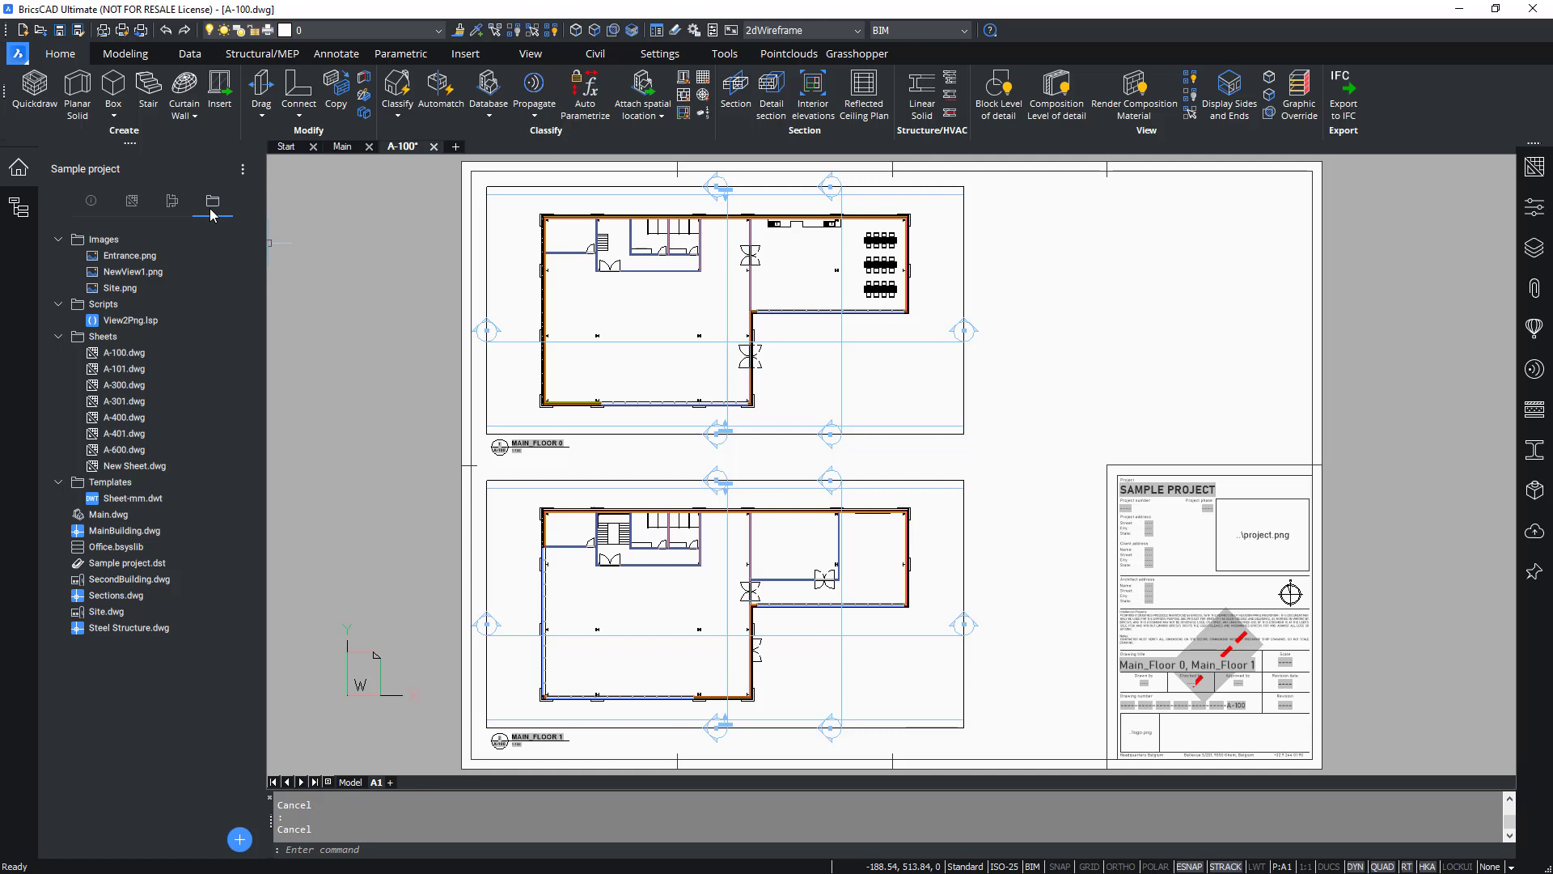
{"action": "left_click", "coordinate": [344, 147]}
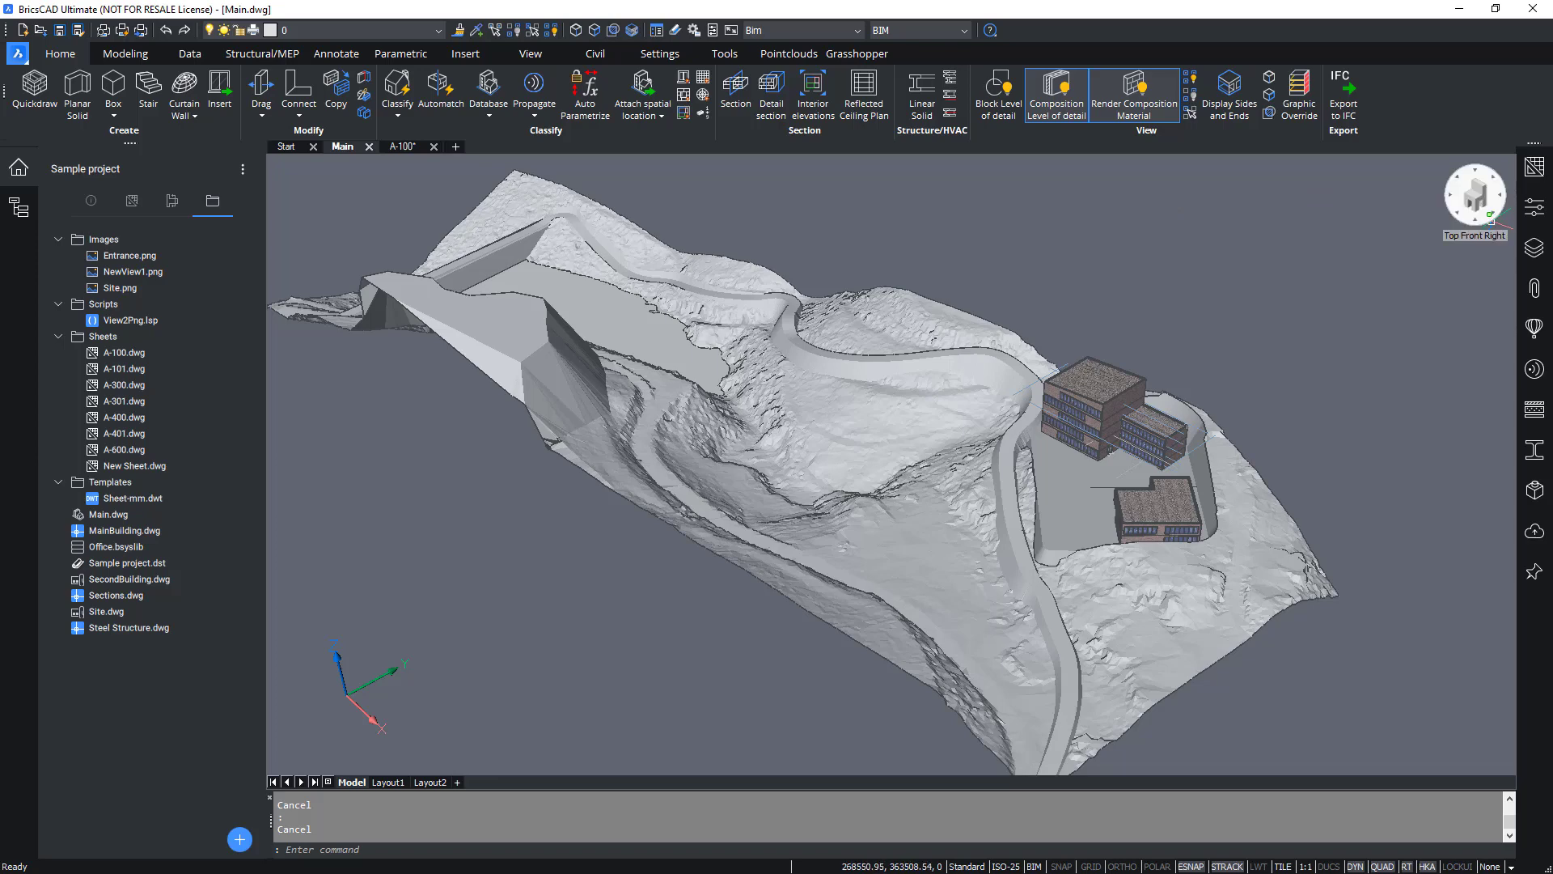
{"action": "left_click", "coordinate": [1486, 215]}
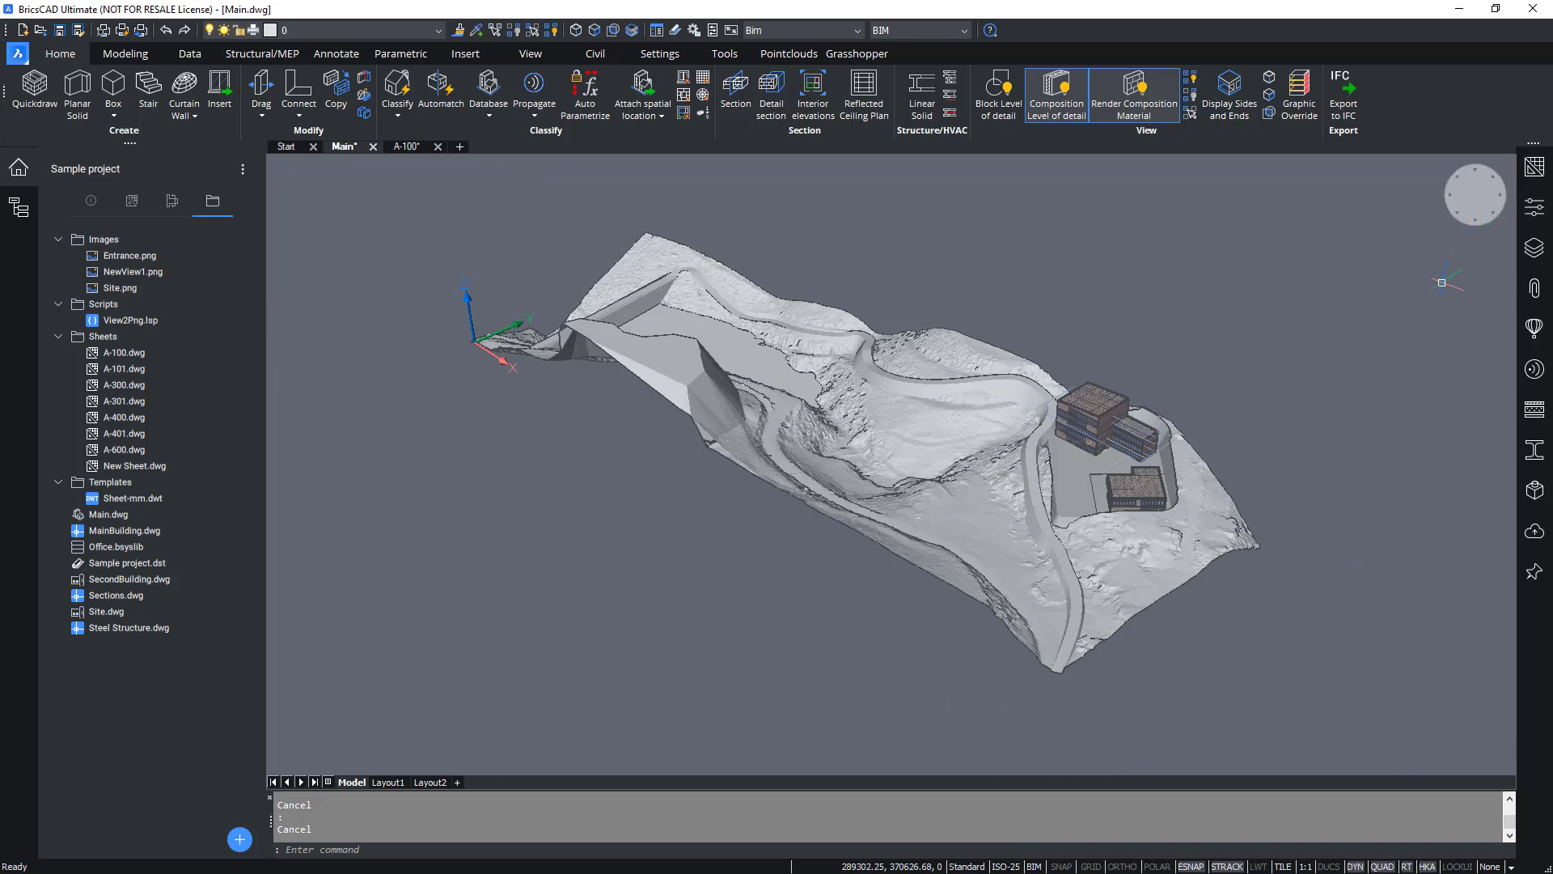
Save the current model view as a named view called View from SE.
{"action": "right_click", "coordinate": [1476, 195]}
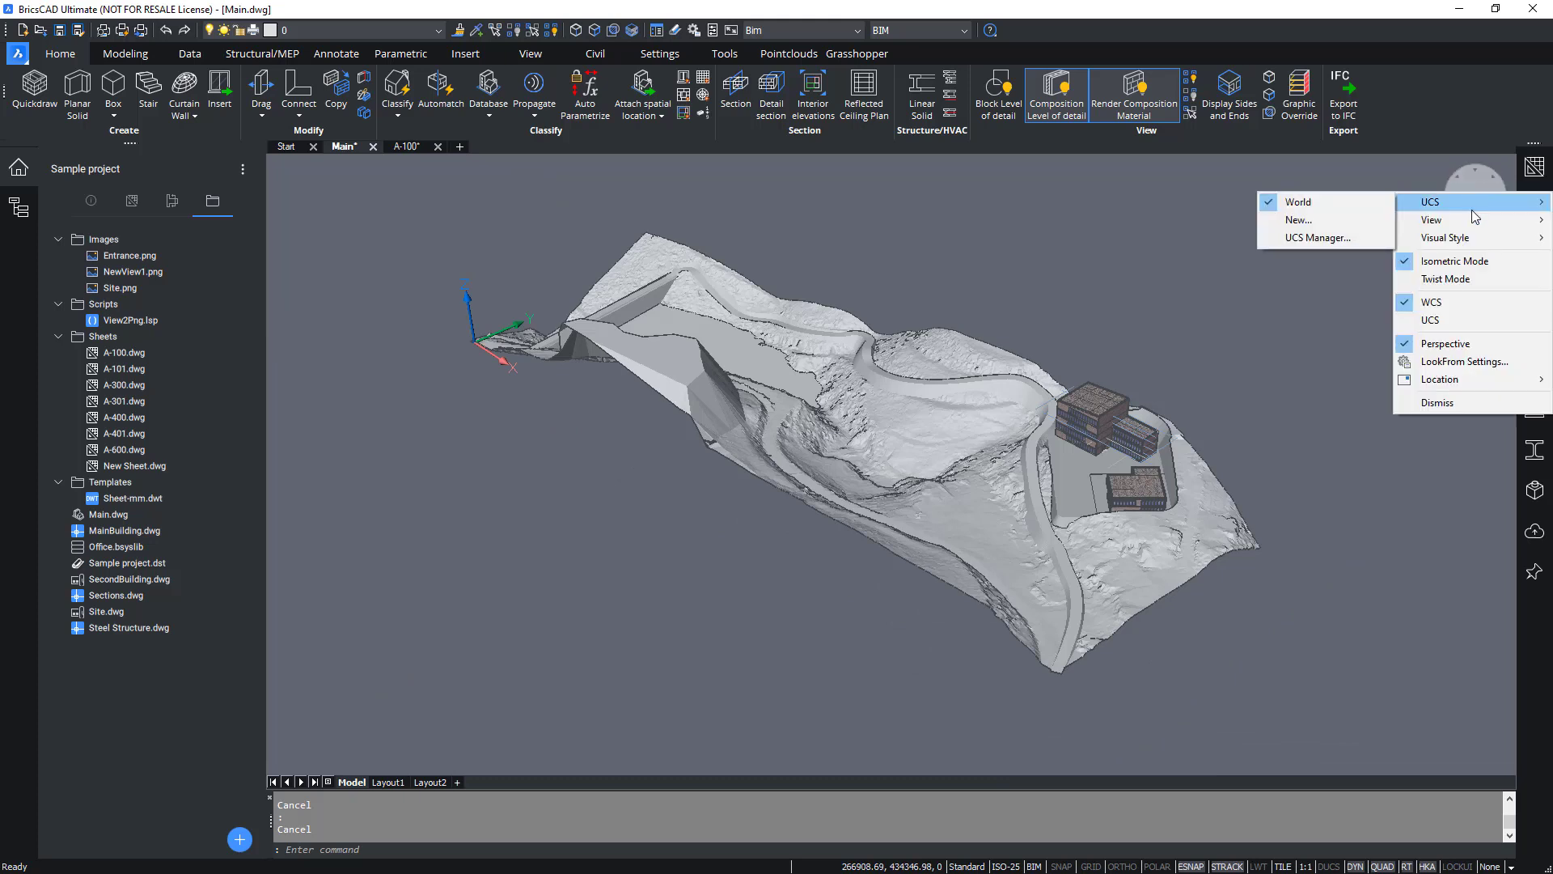
{"action": "mouse_move", "coordinate": [1472, 222]}
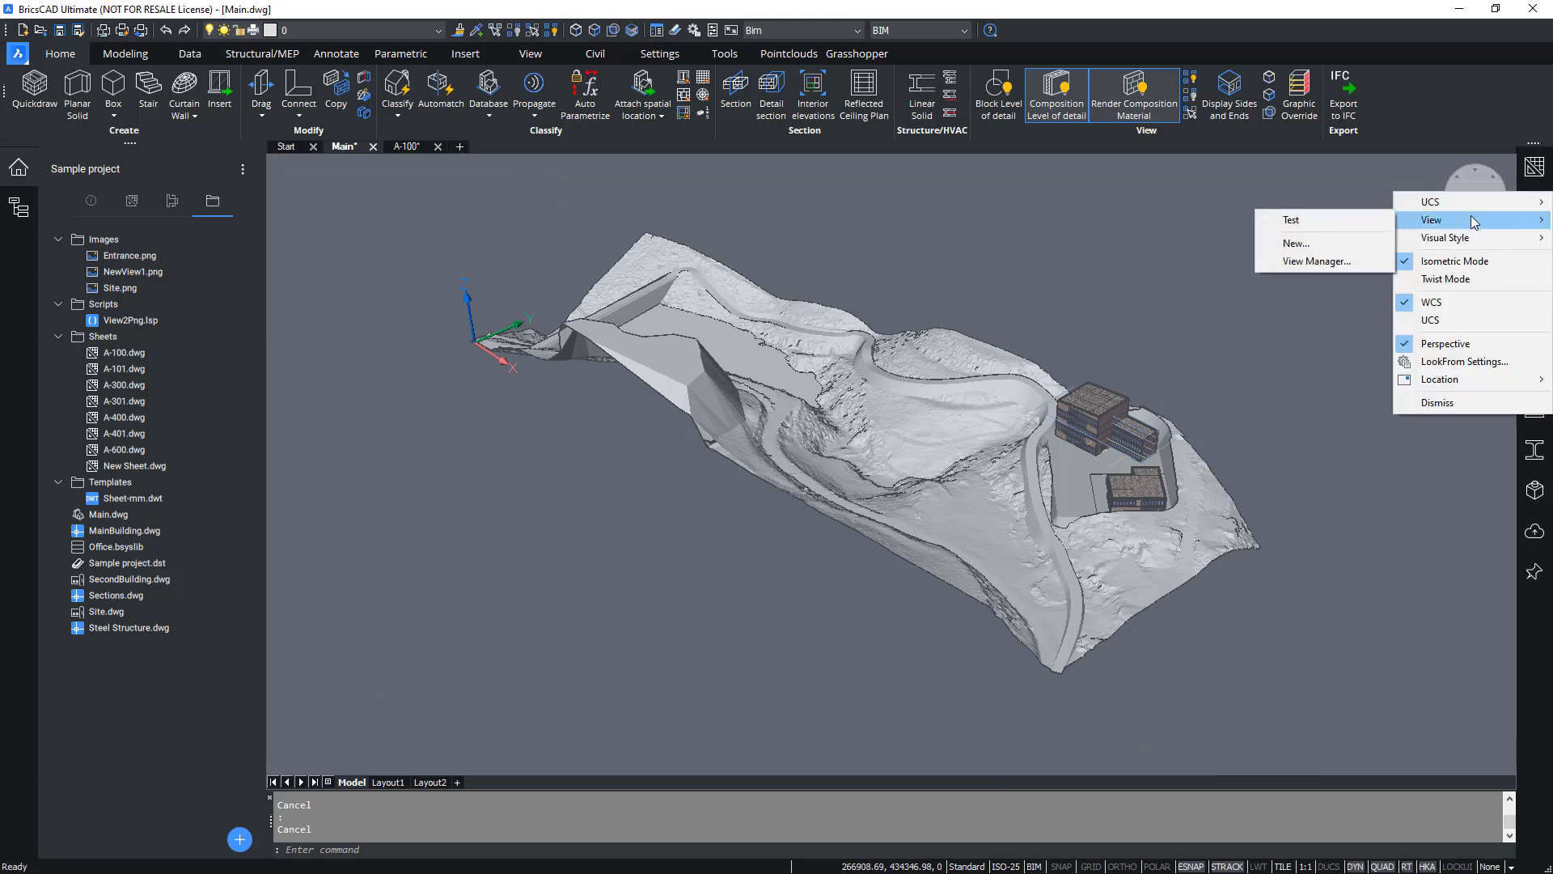
{"action": "left_click", "coordinate": [1330, 244]}
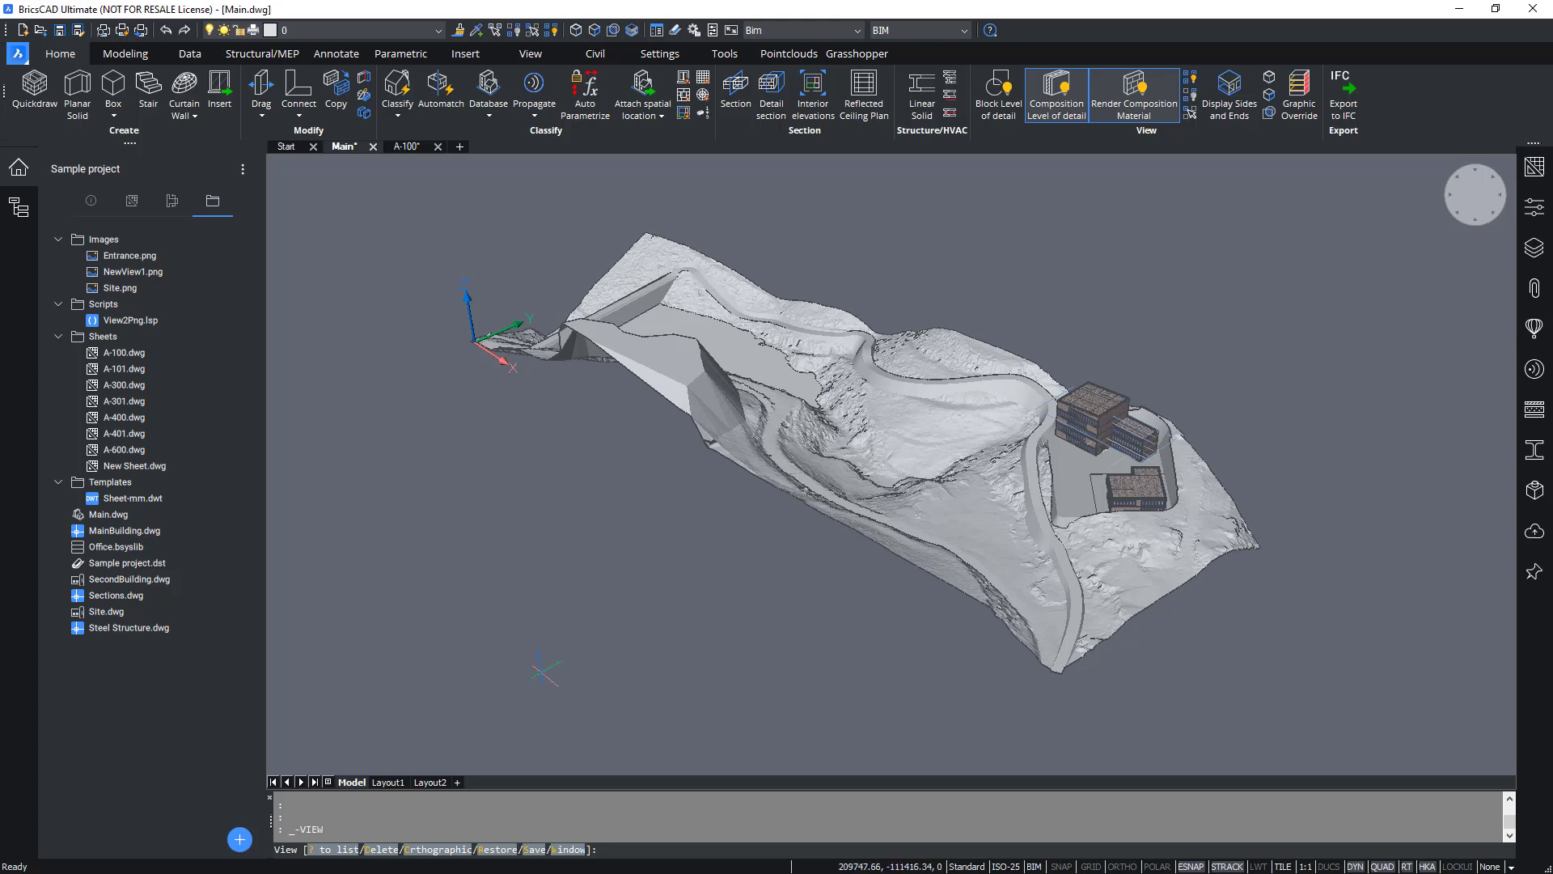
{"action": "left_click", "coordinate": [534, 850]}
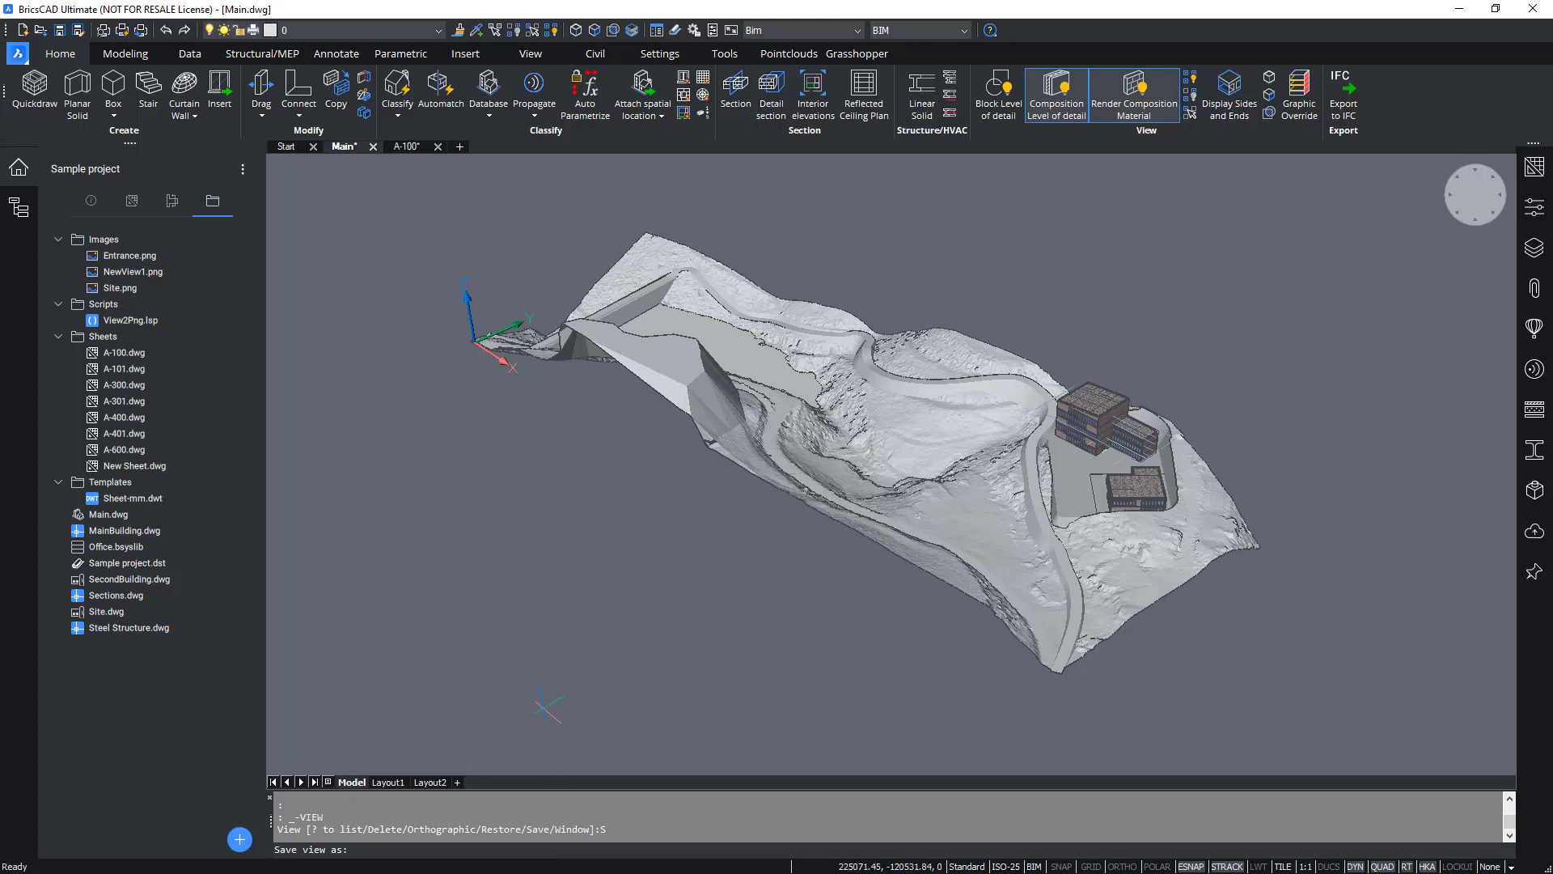
{"action": "type", "text": "View from SE"}
{"action": "key", "text": "Return"}
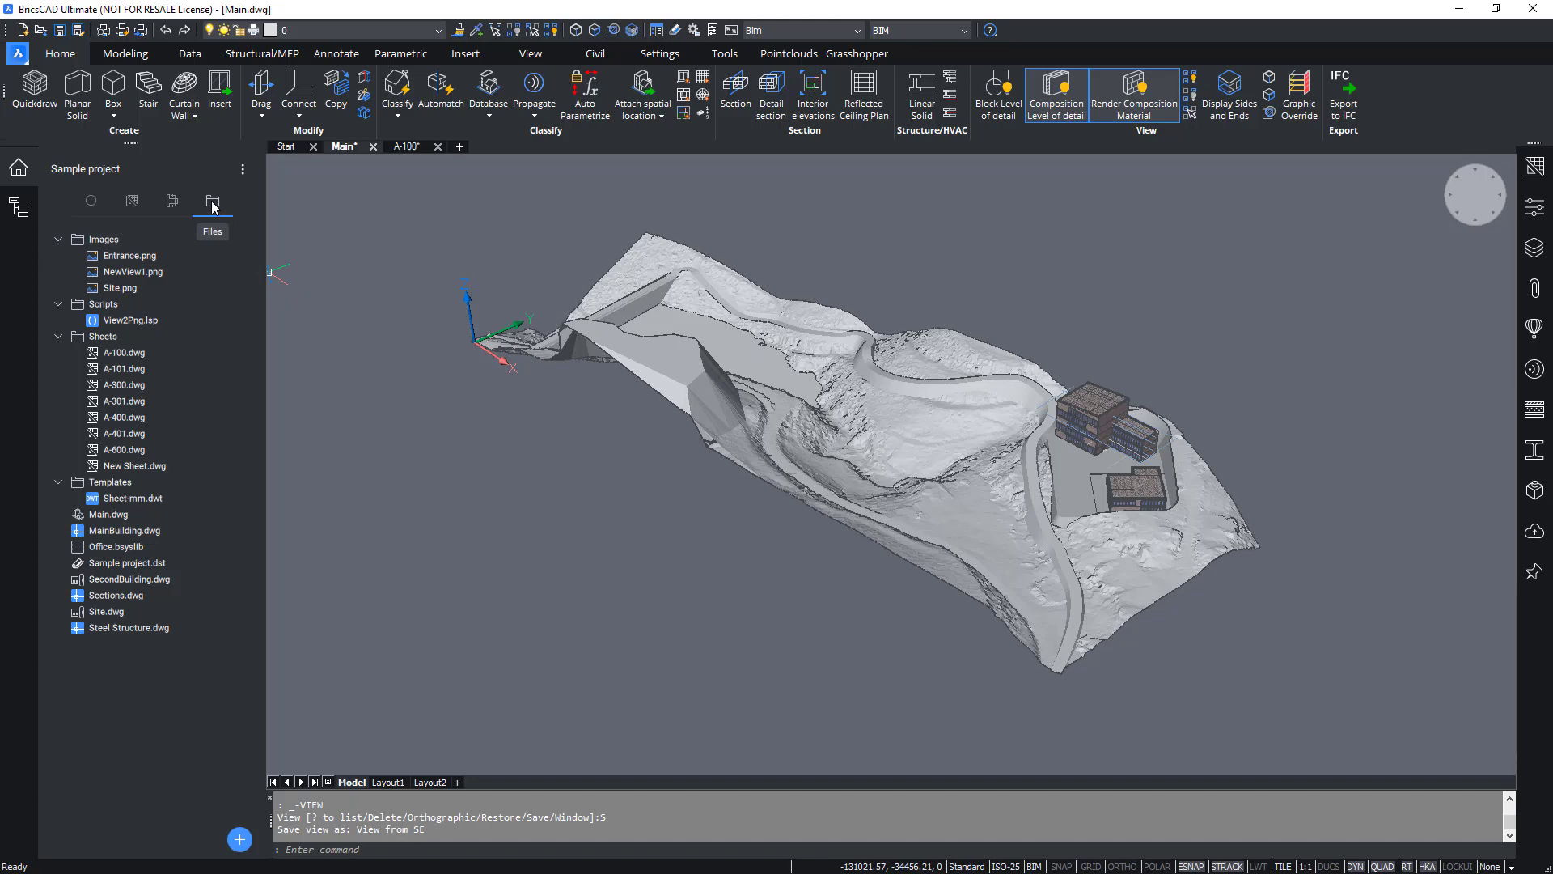
Load the View2Png.lsp script to export the saved views as images, then refresh the project.
{"action": "left_click", "coordinate": [116, 323]}
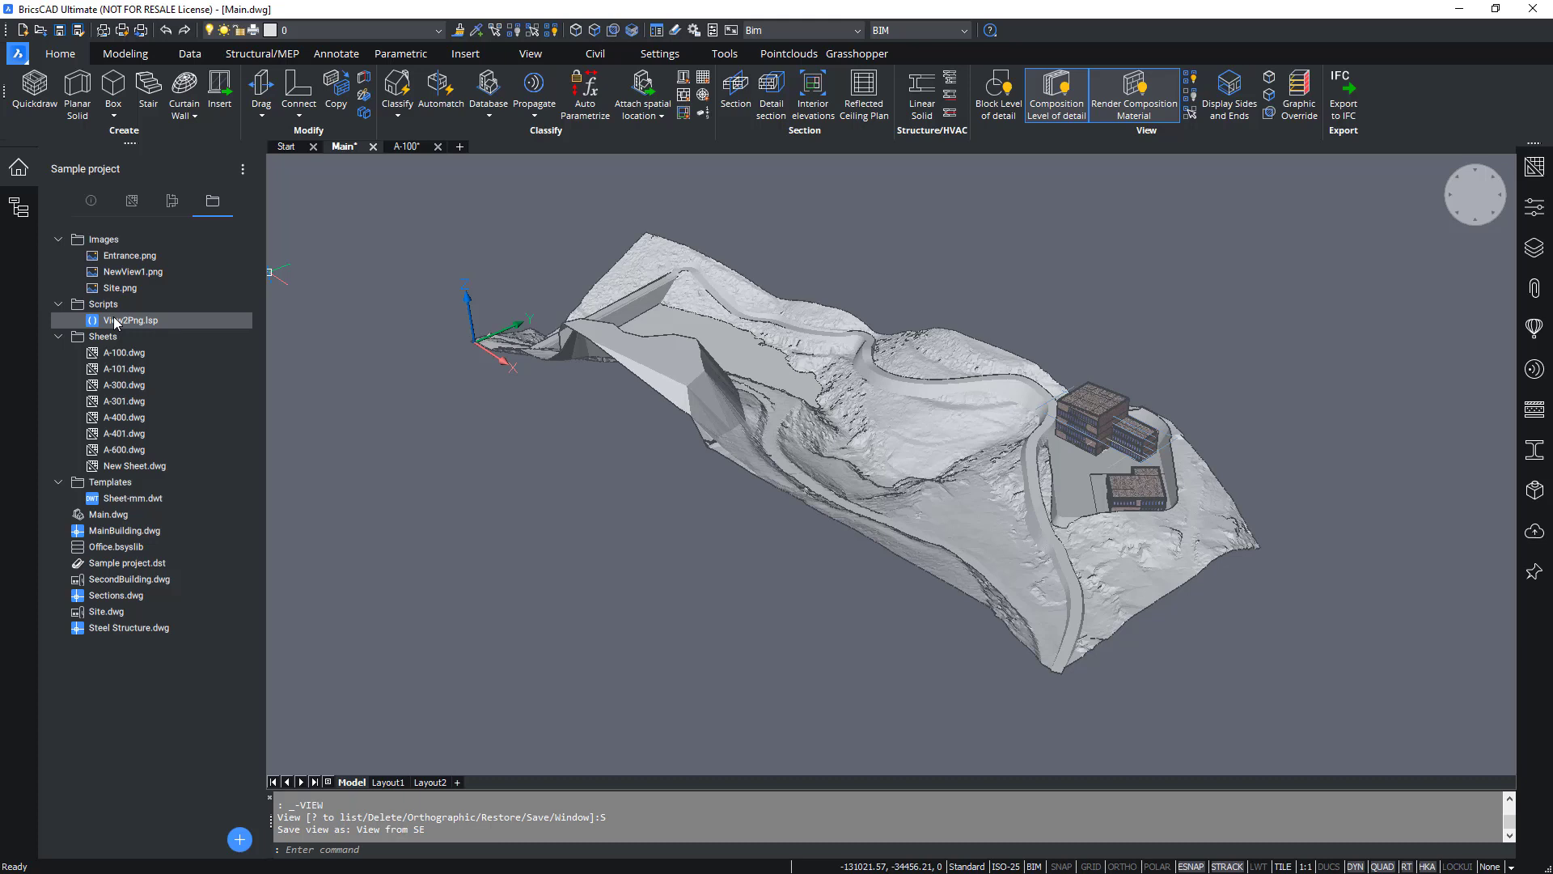
{"action": "right_click", "coordinate": [115, 322]}
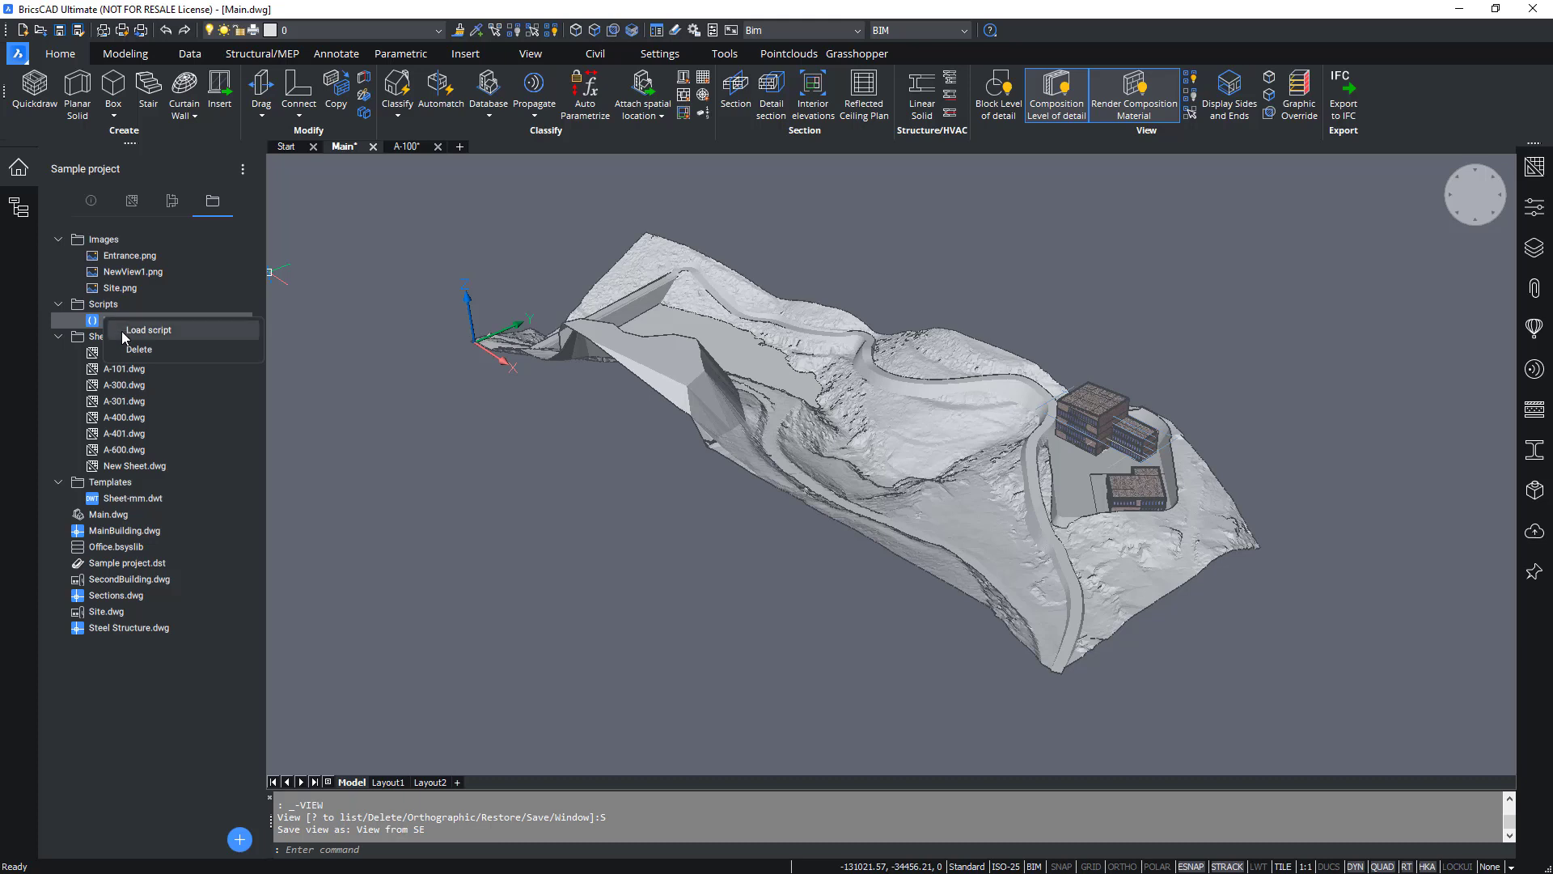
{"action": "left_click", "coordinate": [125, 334]}
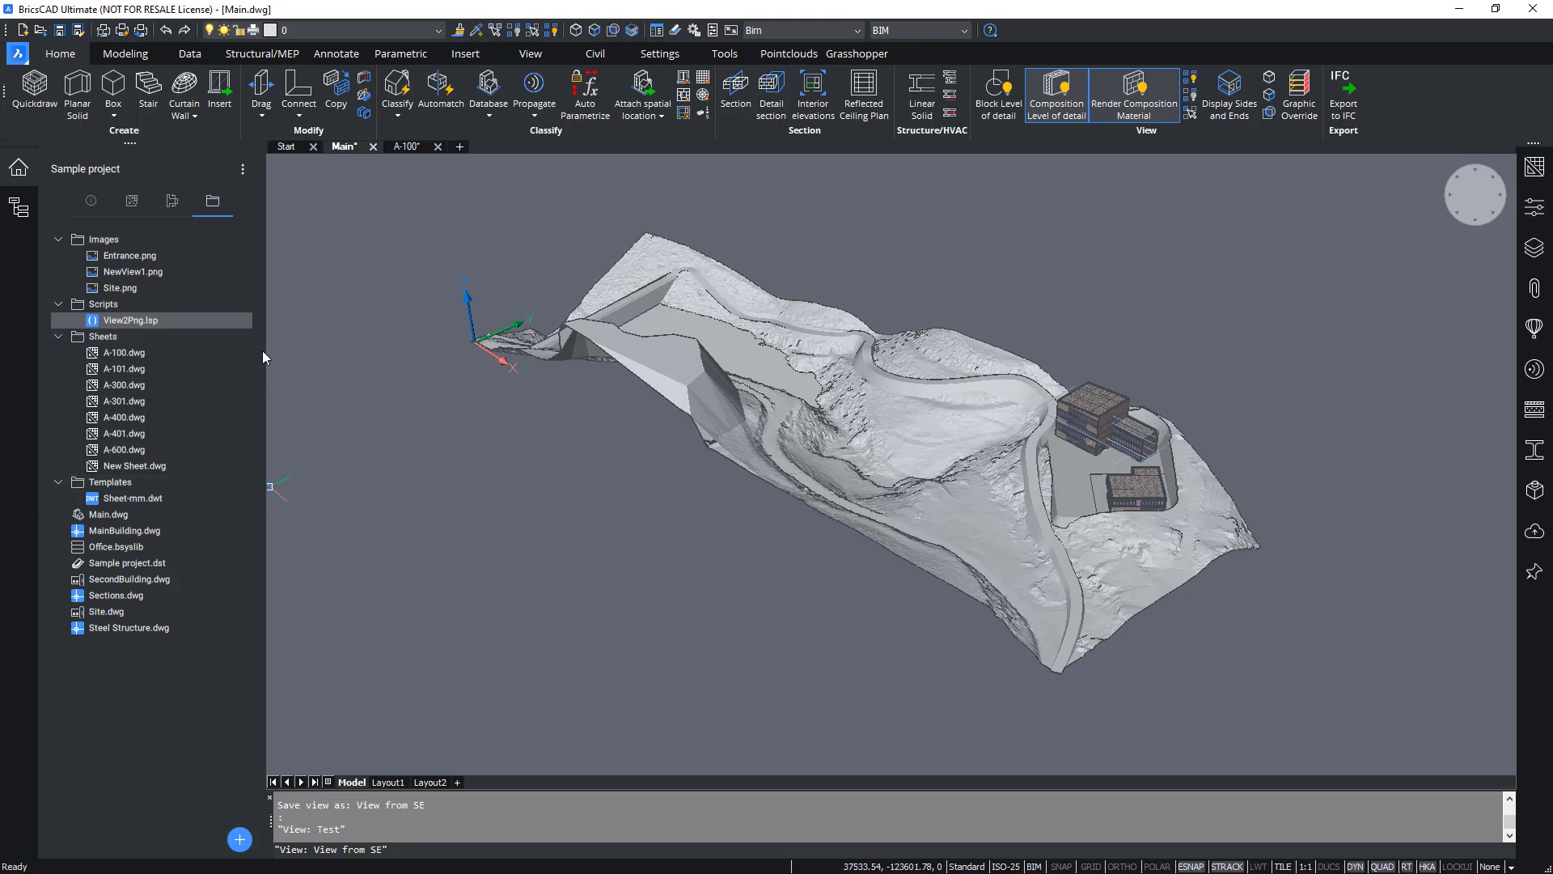
{"action": "left_click", "coordinate": [243, 169]}
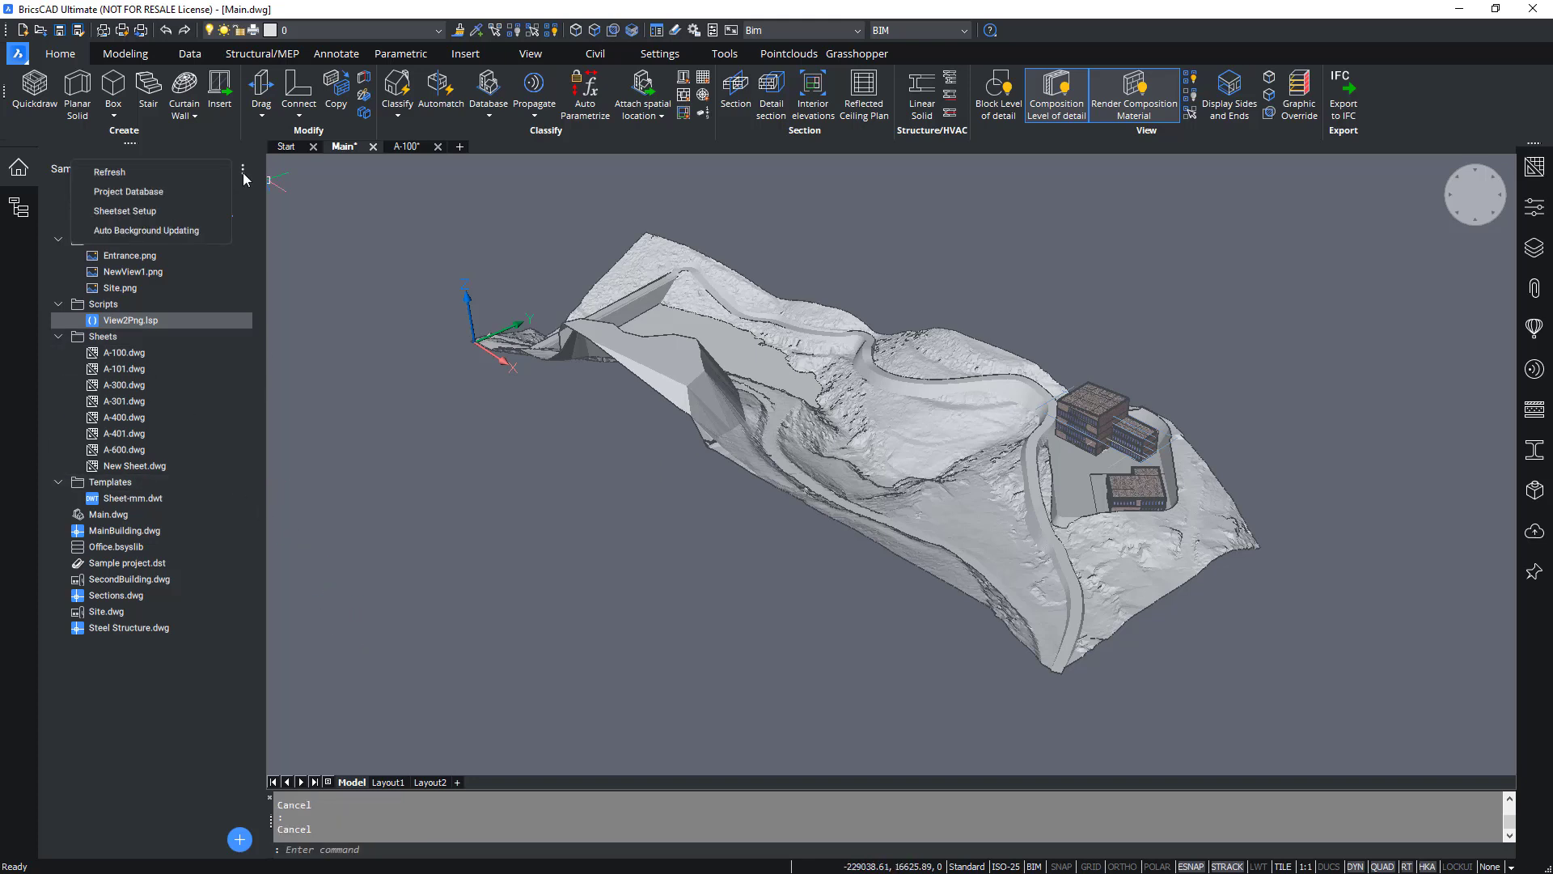
{"action": "left_click", "coordinate": [181, 173]}
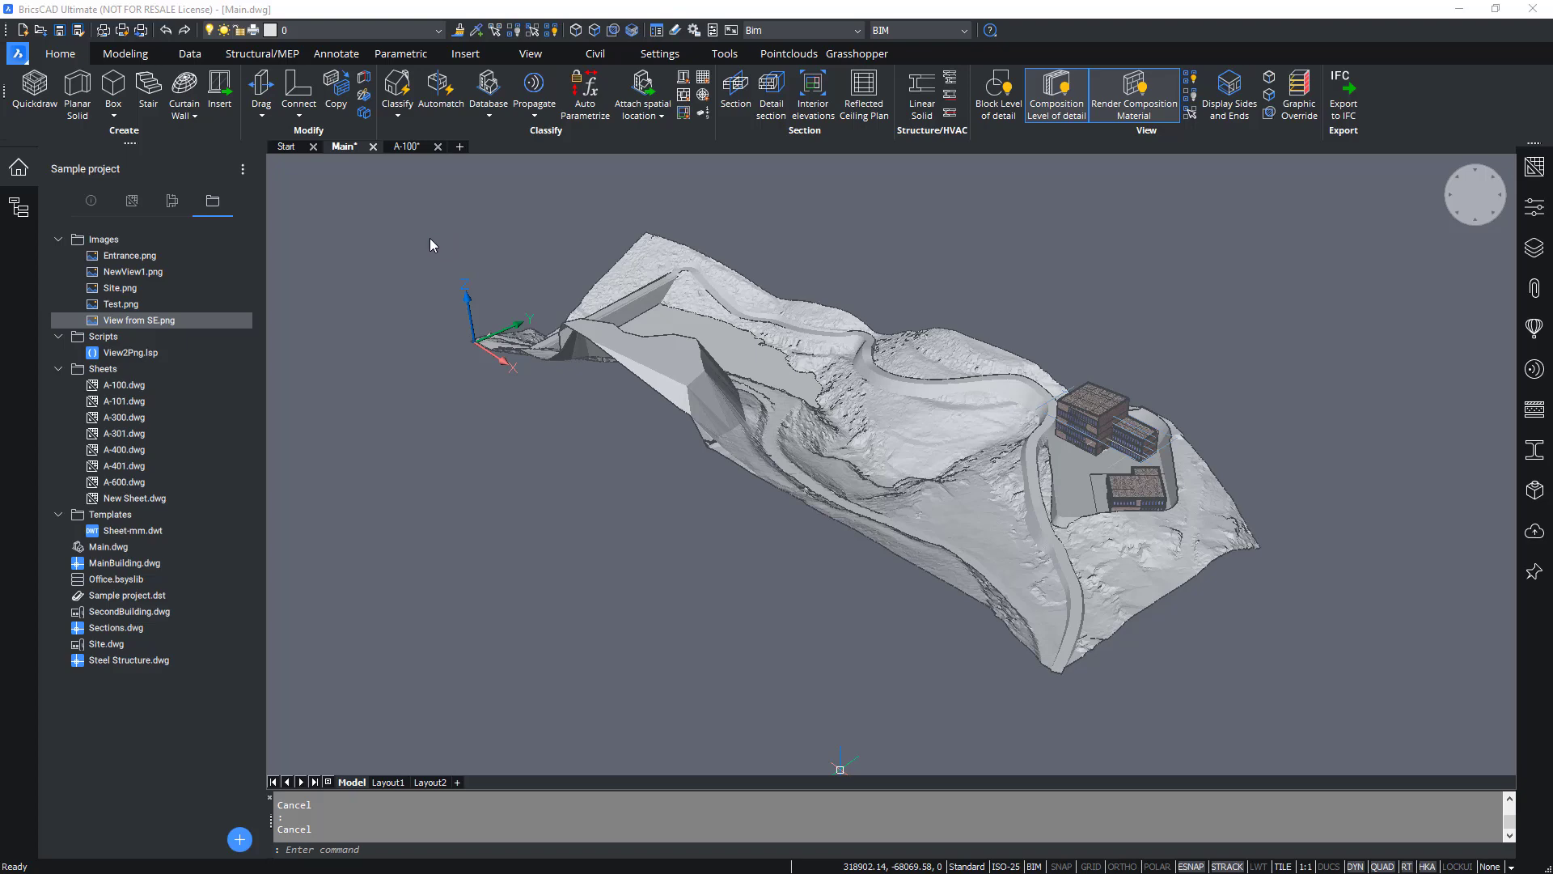
Open the A-800 Visuals sheet and attach the View from SE.png image in the sheet's upper-left area.
{"action": "left_click", "coordinate": [131, 201]}
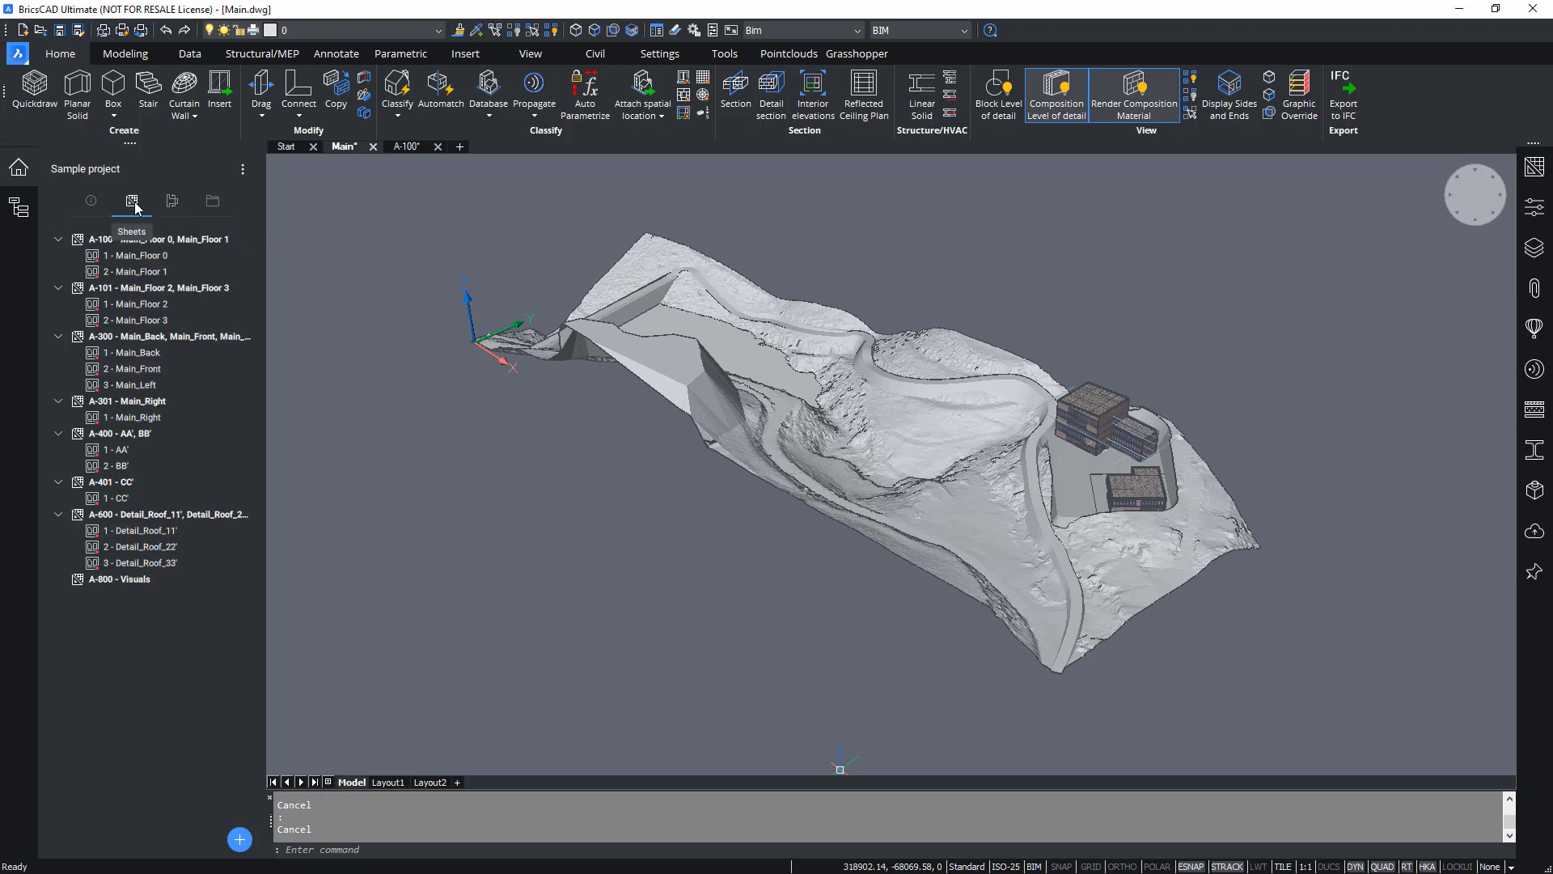
{"action": "double_click", "coordinate": [124, 580]}
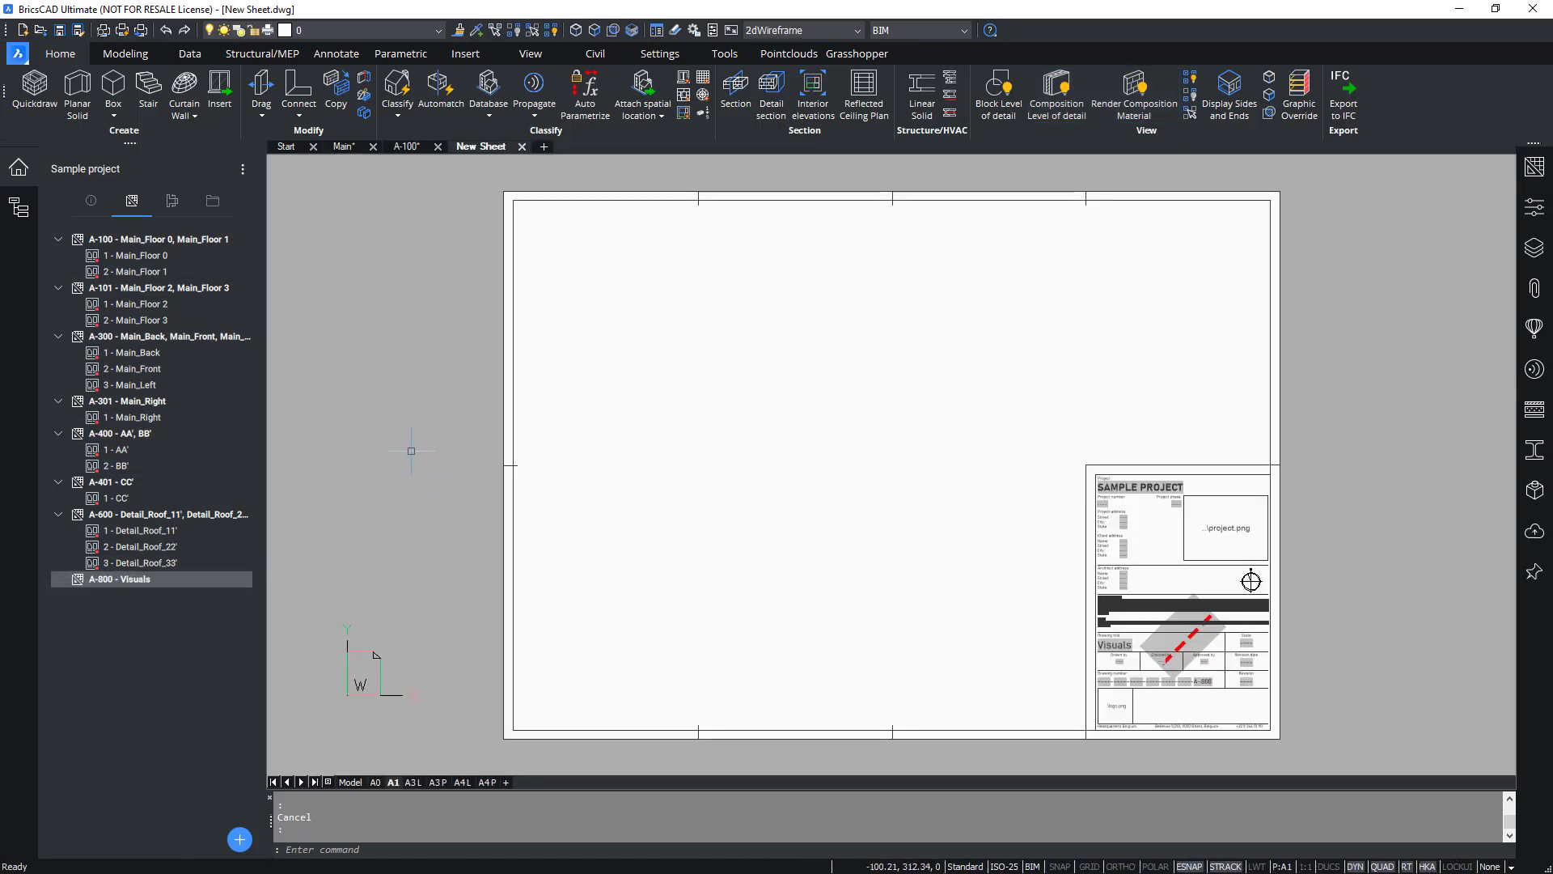
{"action": "left_click", "coordinate": [214, 204]}
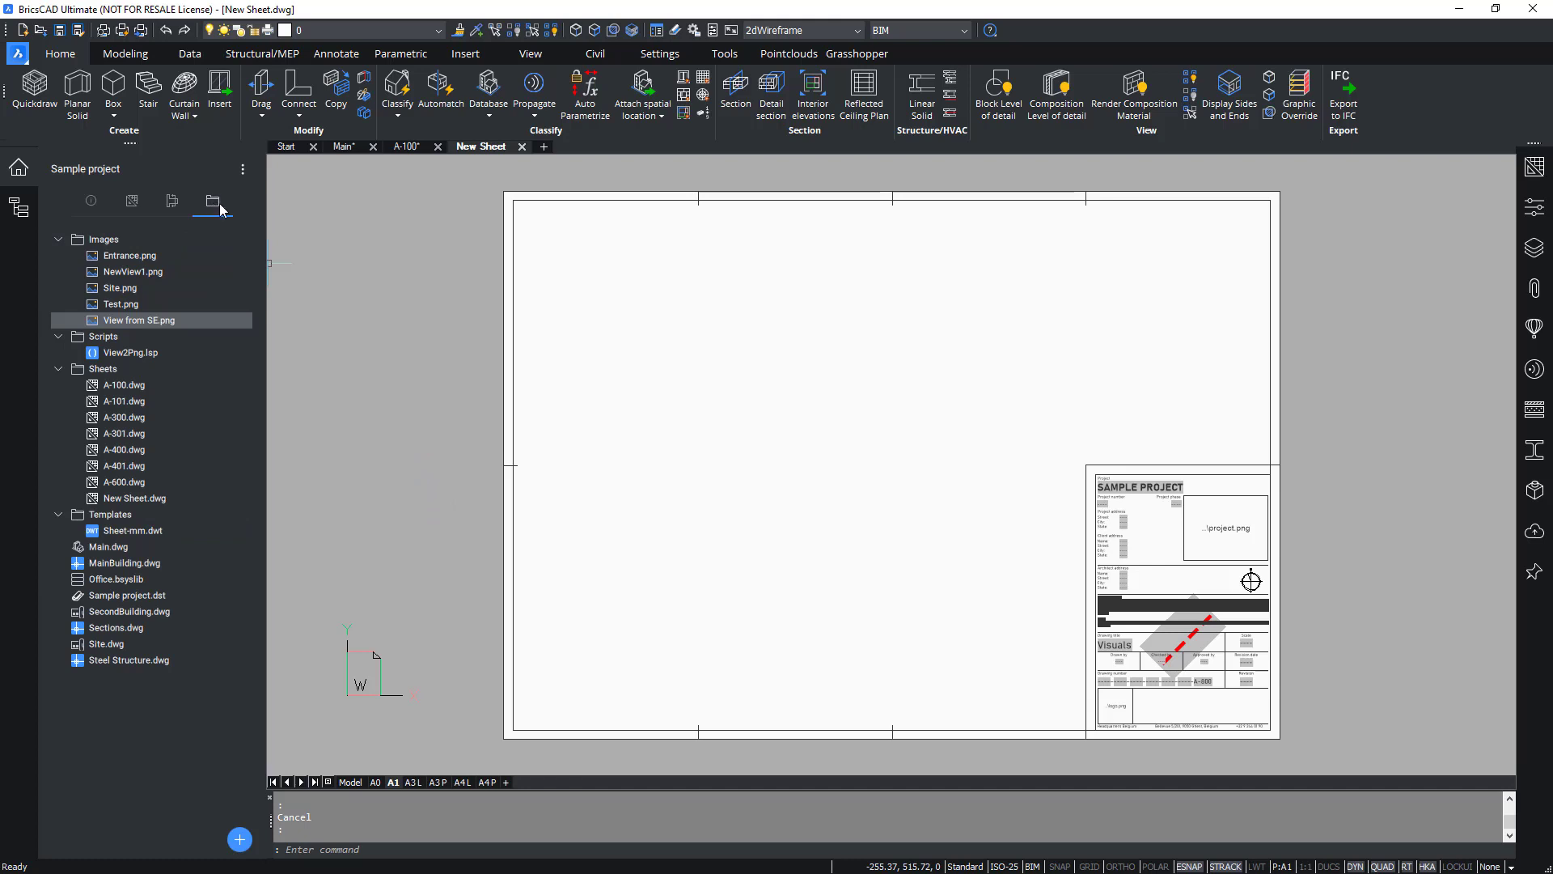
{"action": "right_click", "coordinate": [153, 322]}
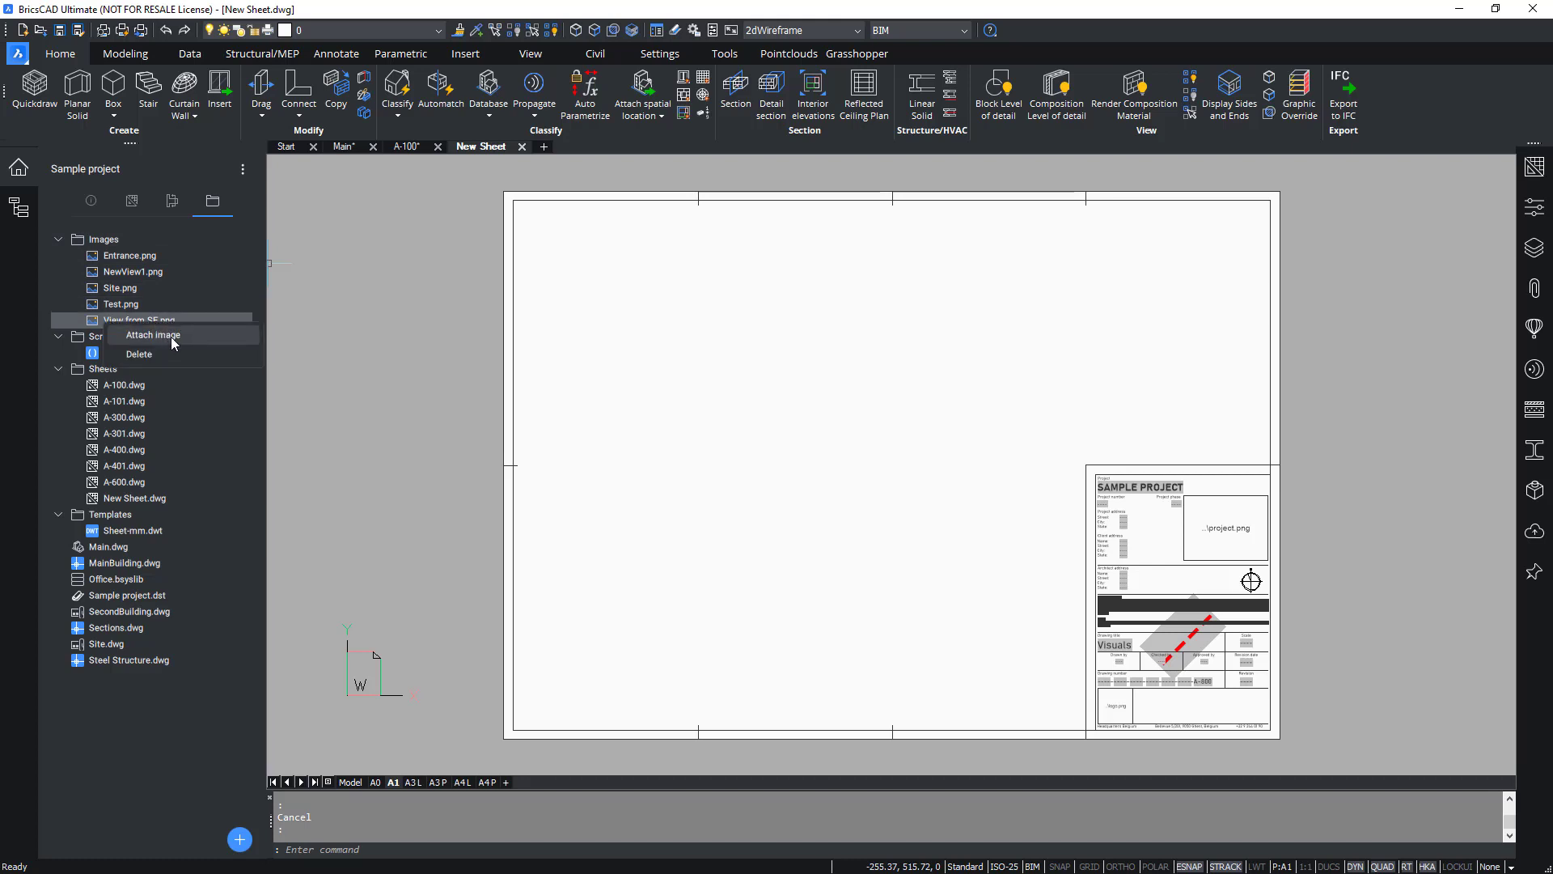
{"action": "left_click", "coordinate": [171, 339]}
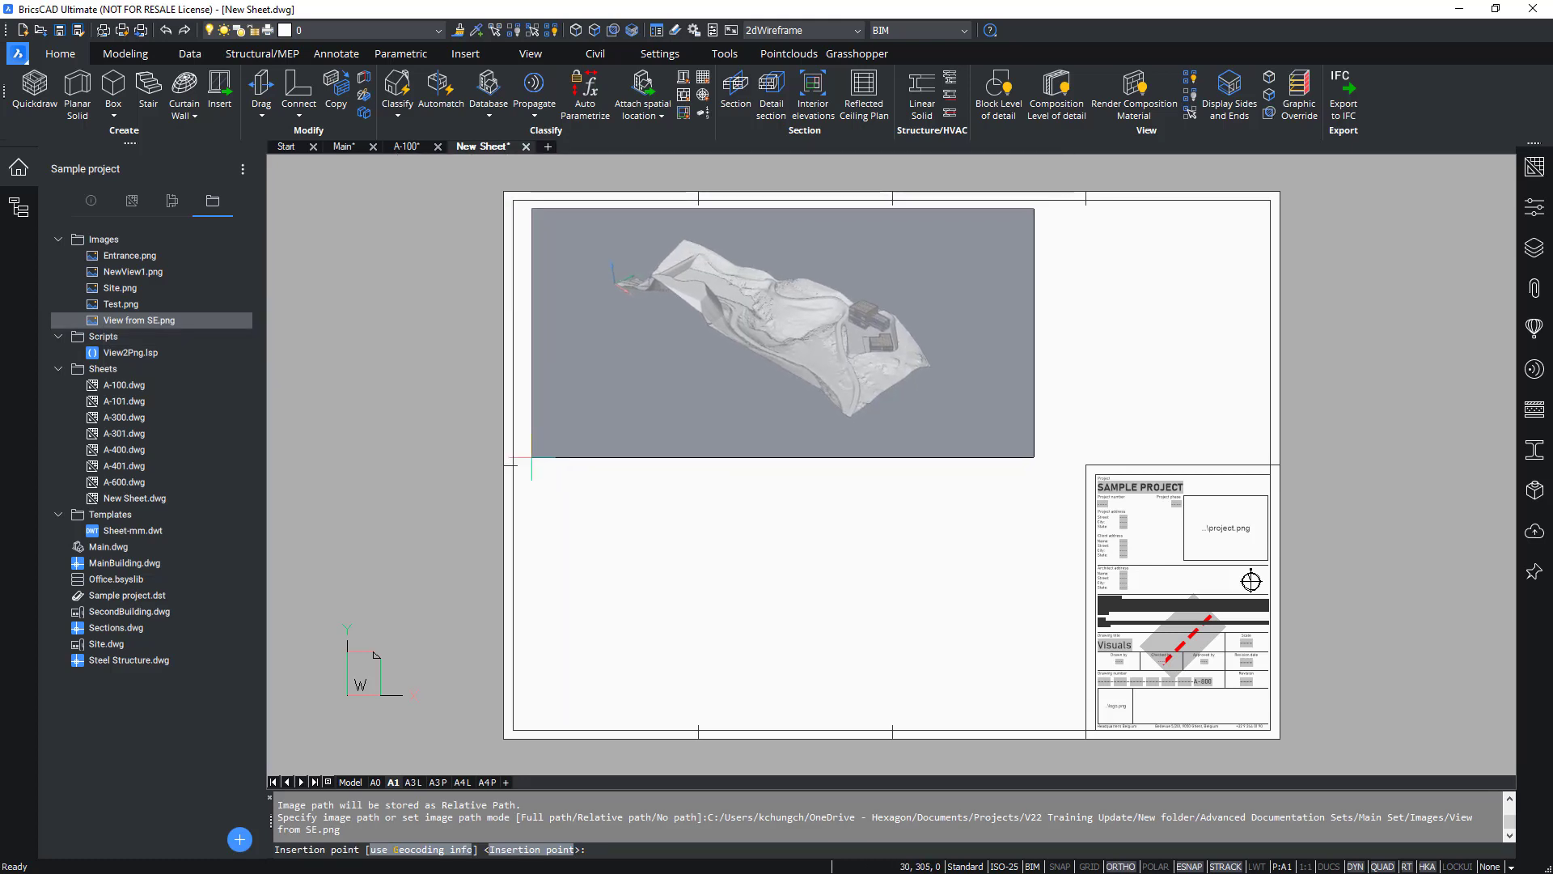
{"action": "left_click", "coordinate": [527, 463]}
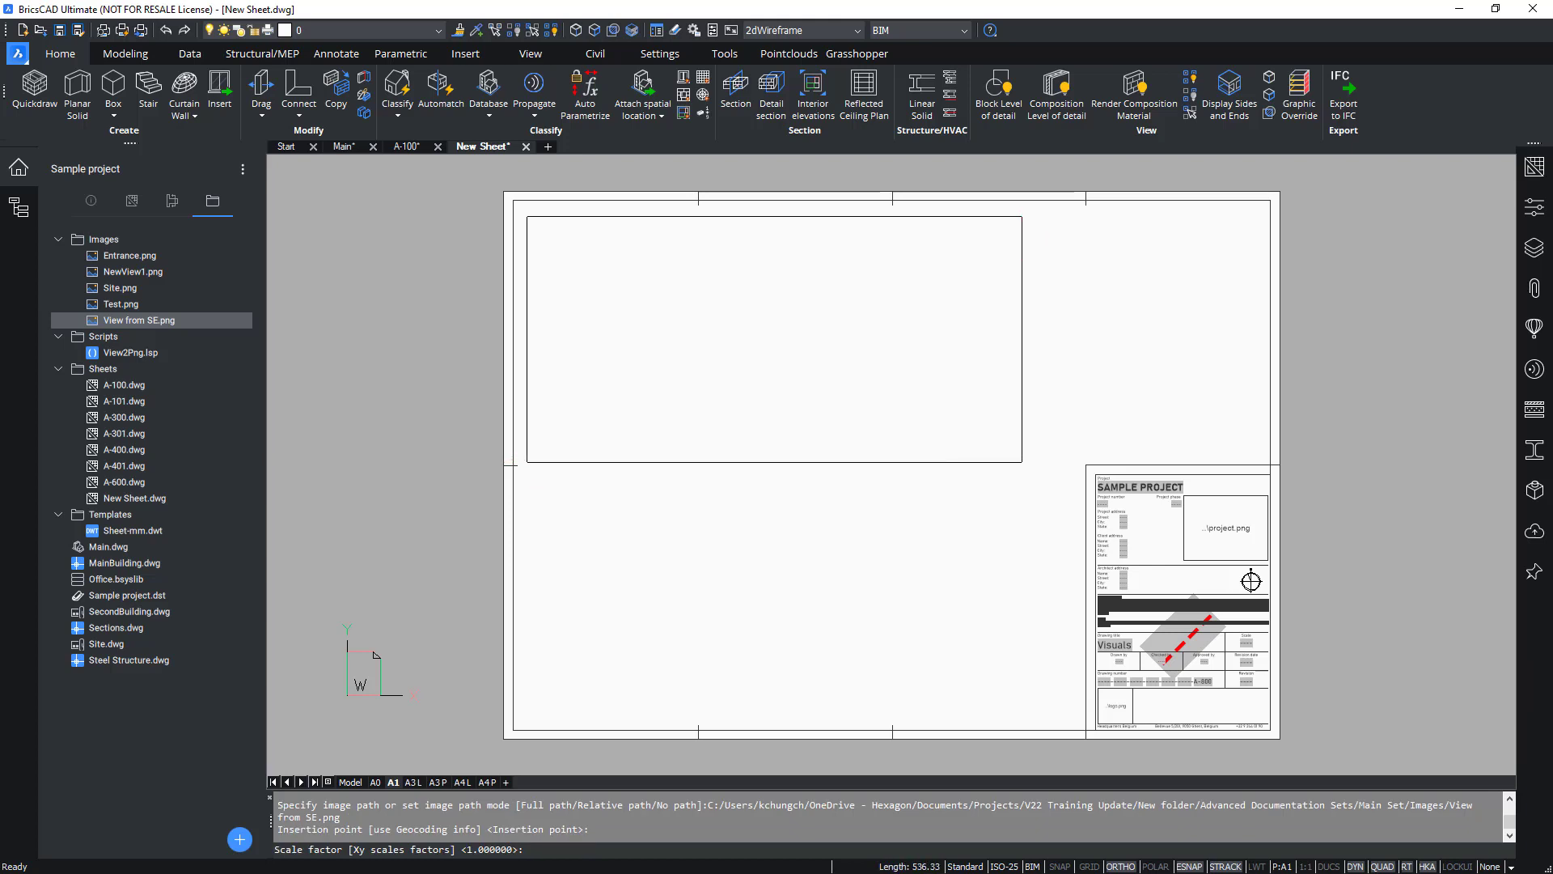
{"action": "left_click", "coordinate": [1022, 235]}
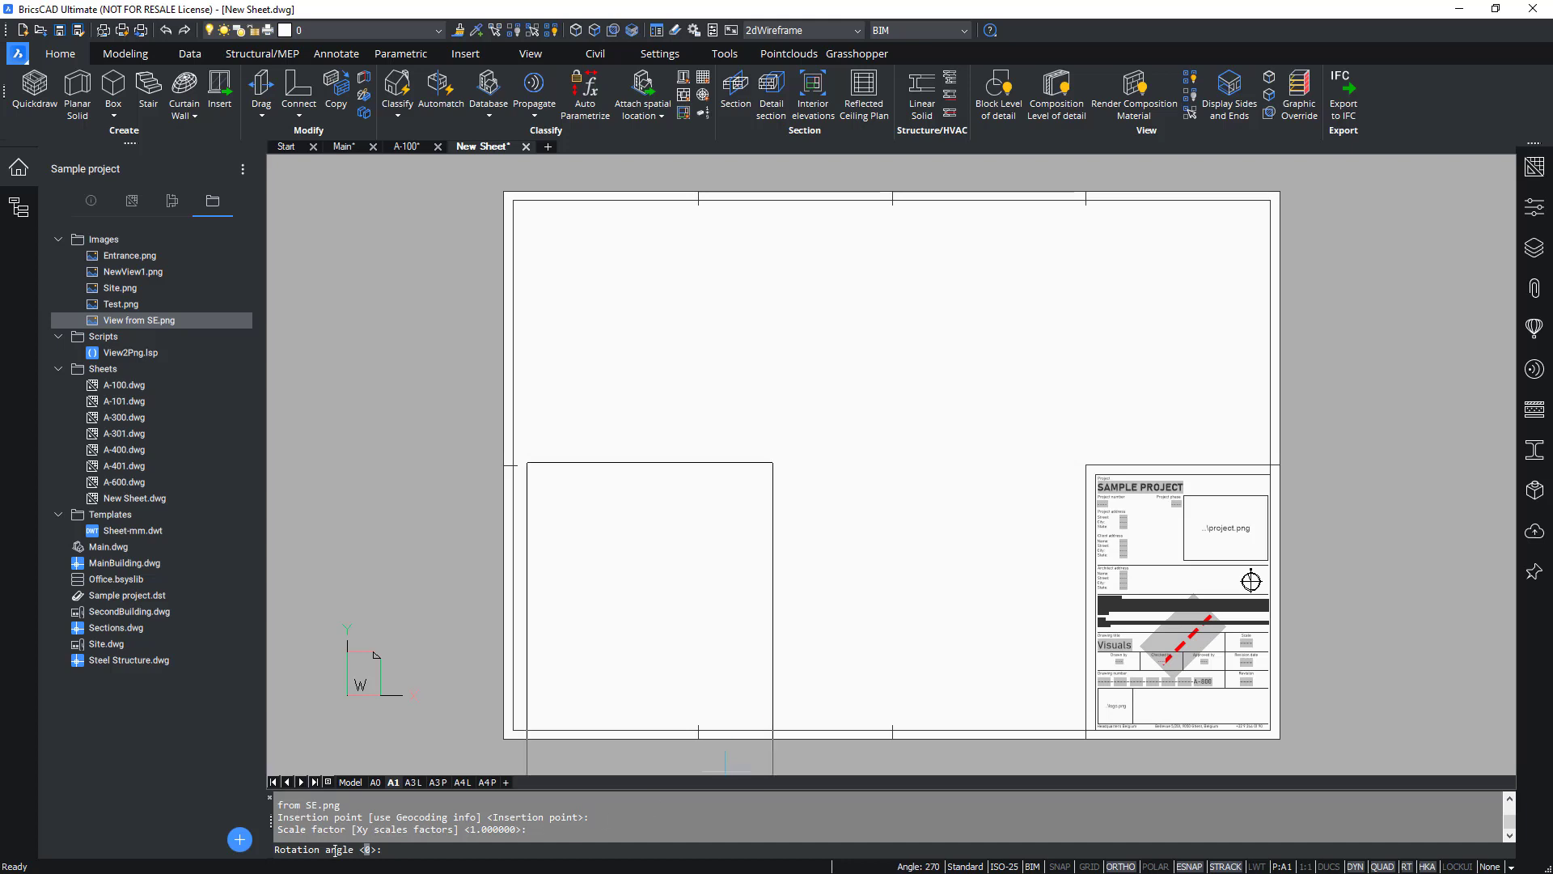
{"action": "left_click", "coordinate": [1063, 418]}
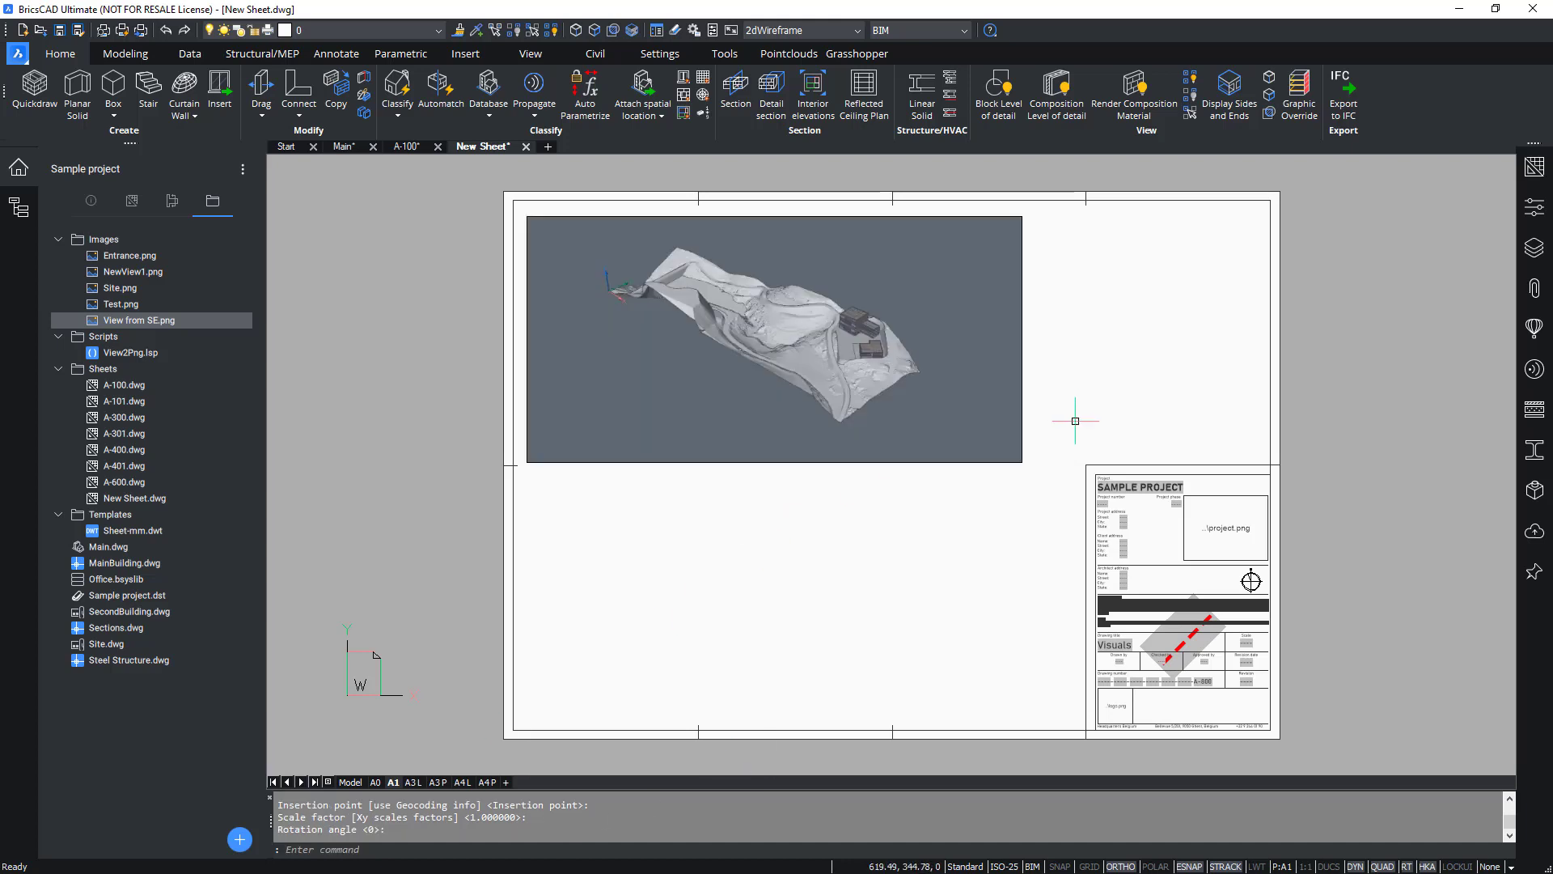
{"action": "key", "text": "F8"}
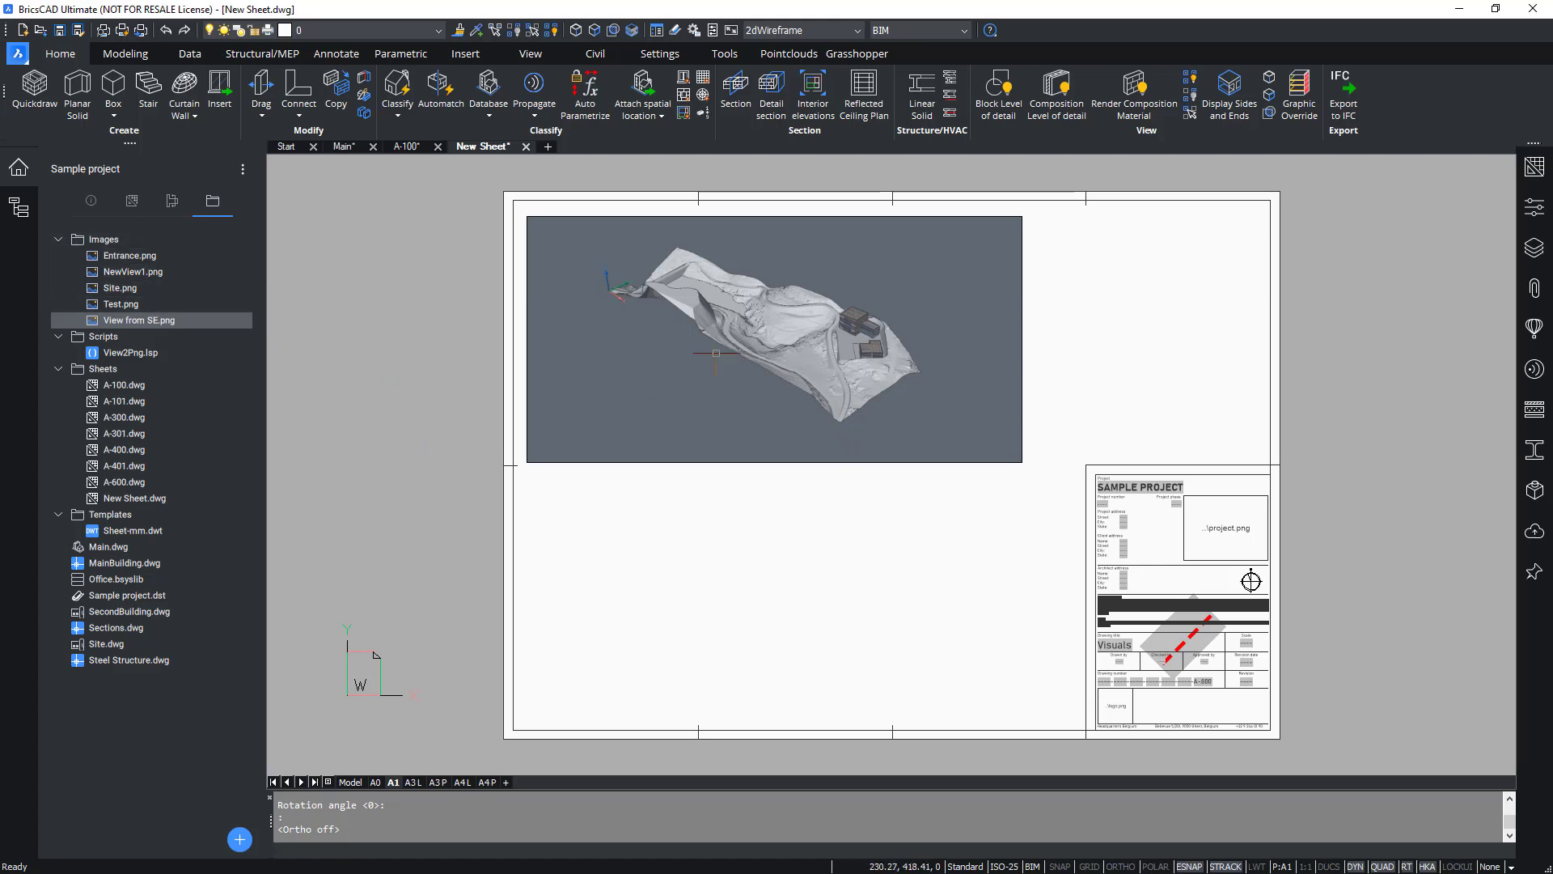
Browse the project's sections and views list, including the 3D views and roof details.
{"action": "left_click", "coordinate": [175, 210]}
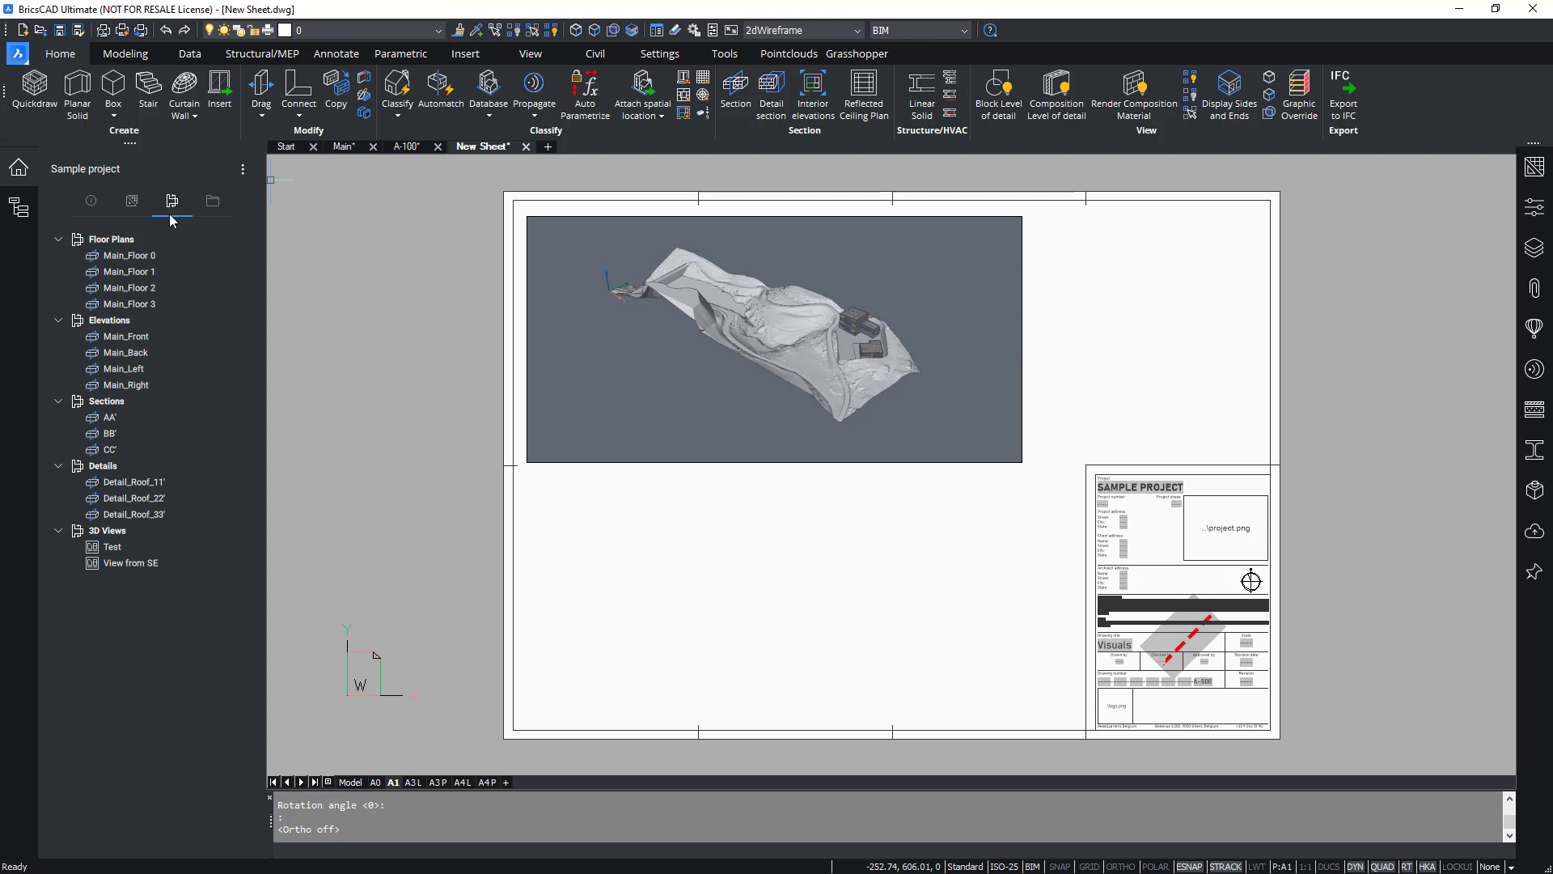
{"action": "left_click", "coordinate": [143, 562]}
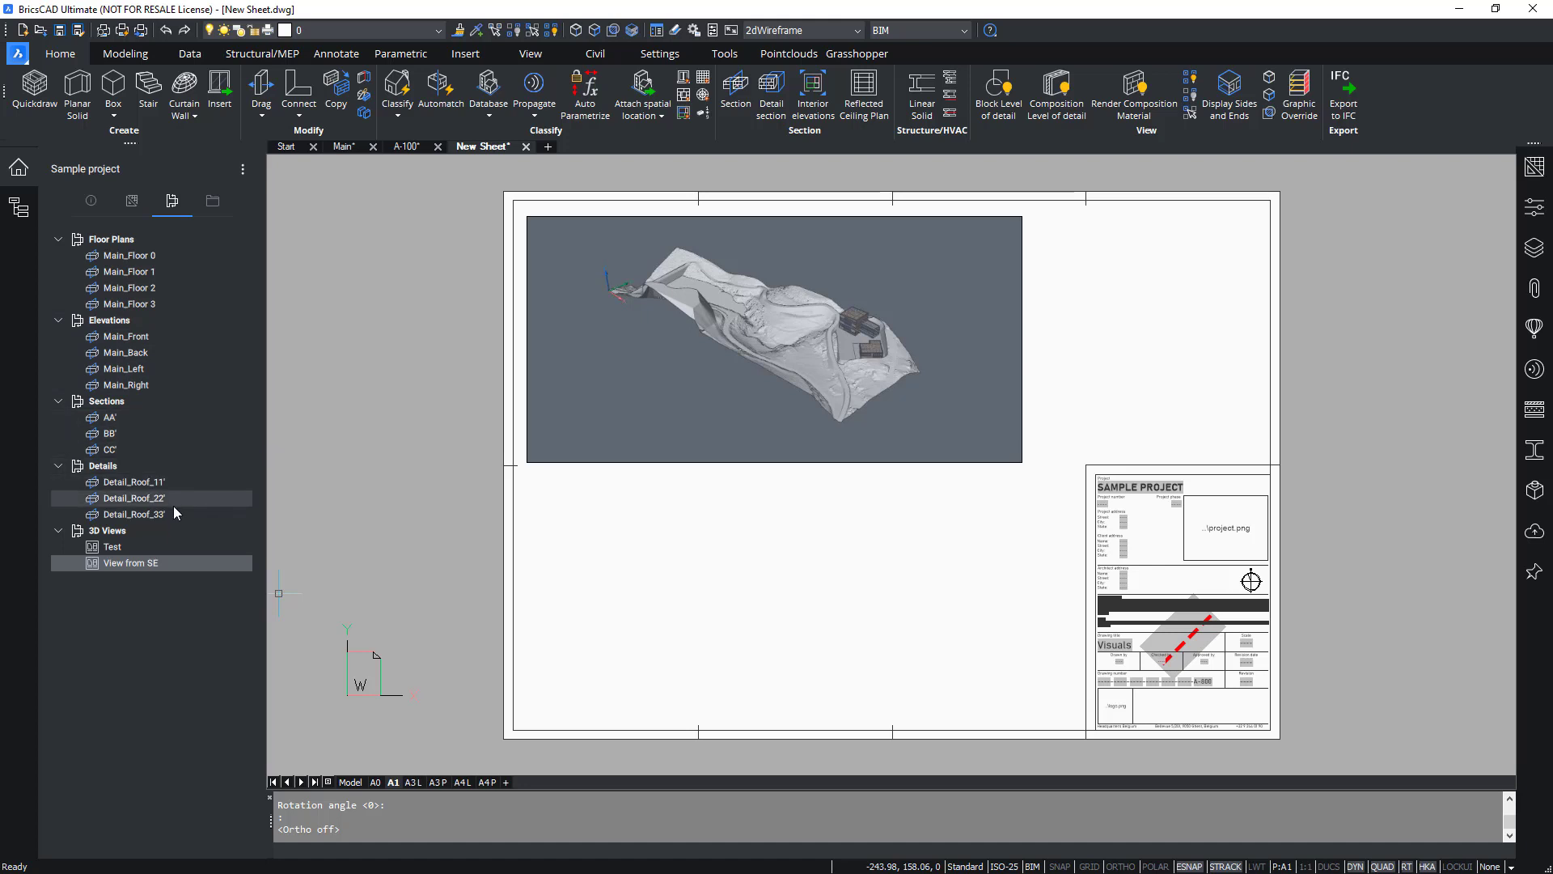
{"action": "right_click", "coordinate": [163, 302]}
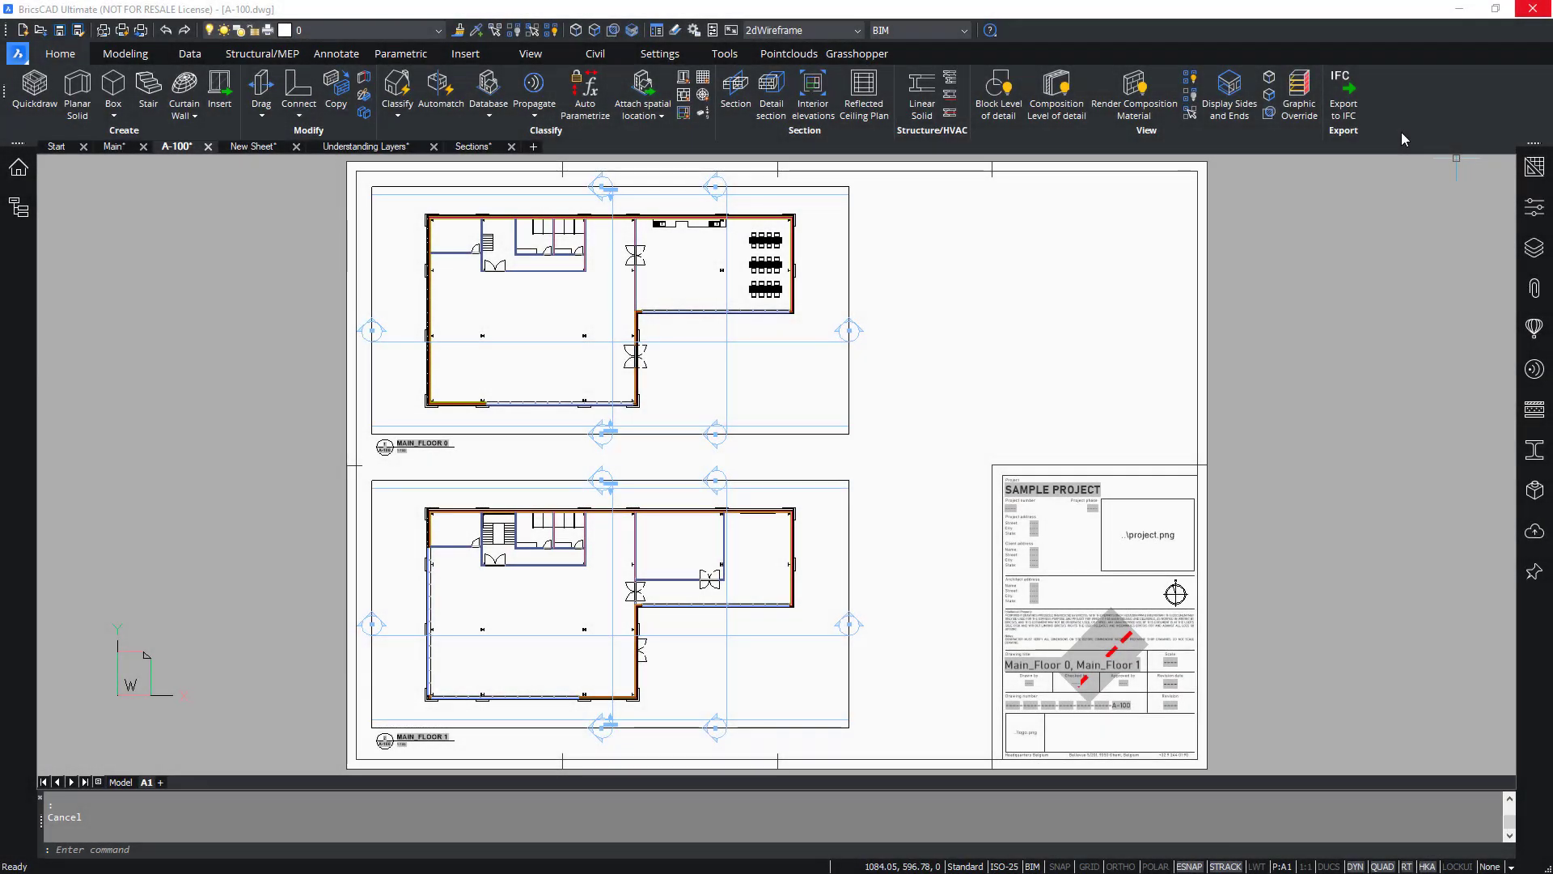
Open the Layers panel and scroll through the layer list of the A-100 sheet.
{"action": "left_click", "coordinate": [1535, 246]}
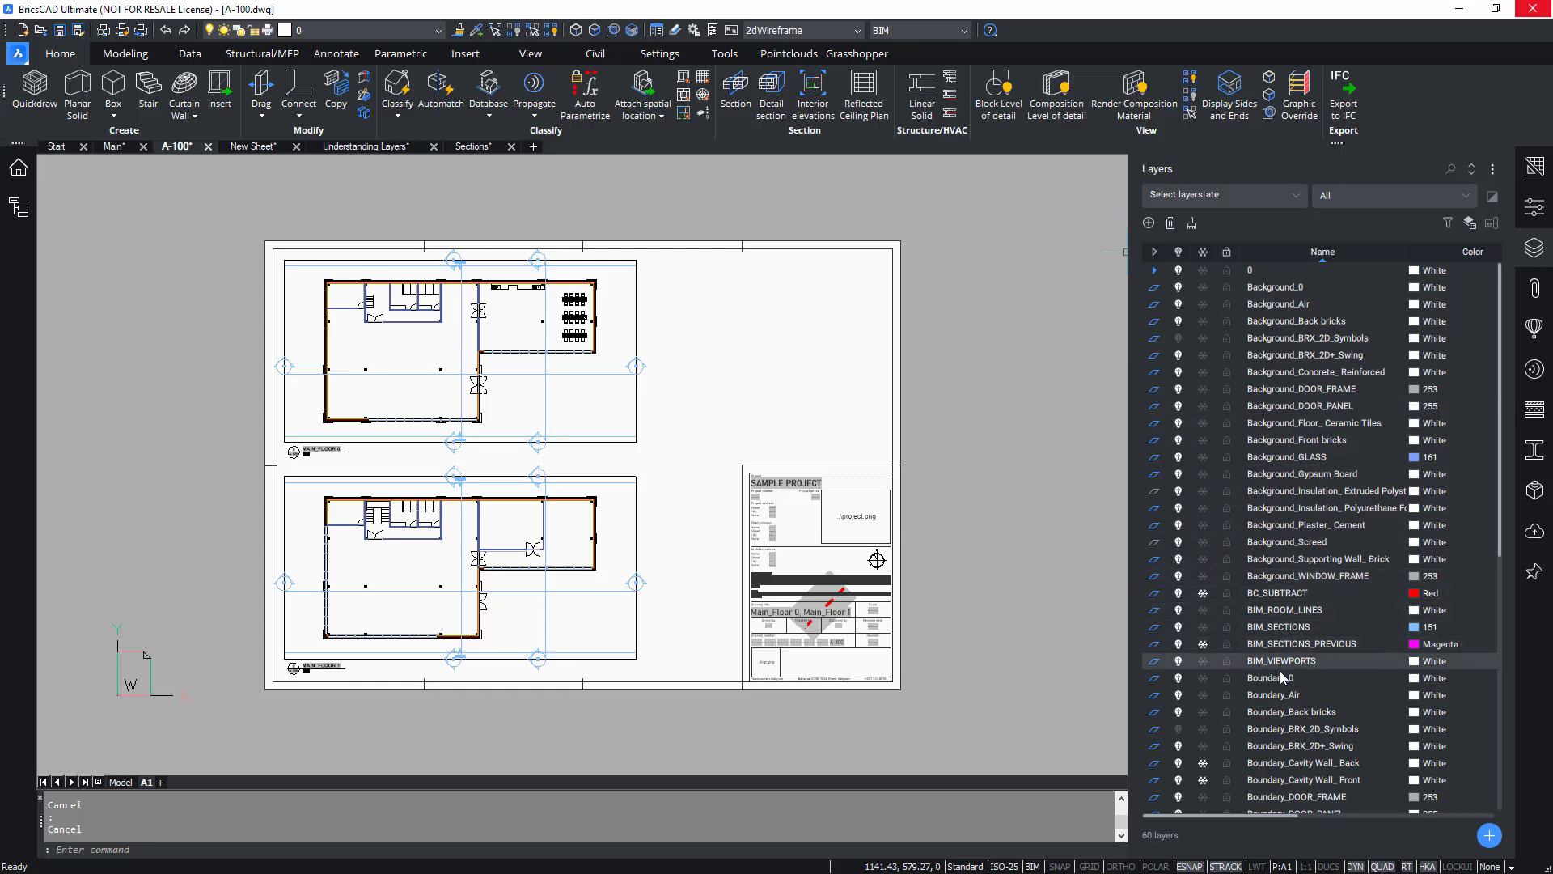
{"action": "scroll", "coordinate": [1279, 639], "scroll_direction": "down", "scroll_amount": 2}
{"action": "scroll", "coordinate": [1266, 614], "scroll_direction": "down", "scroll_amount": 7}
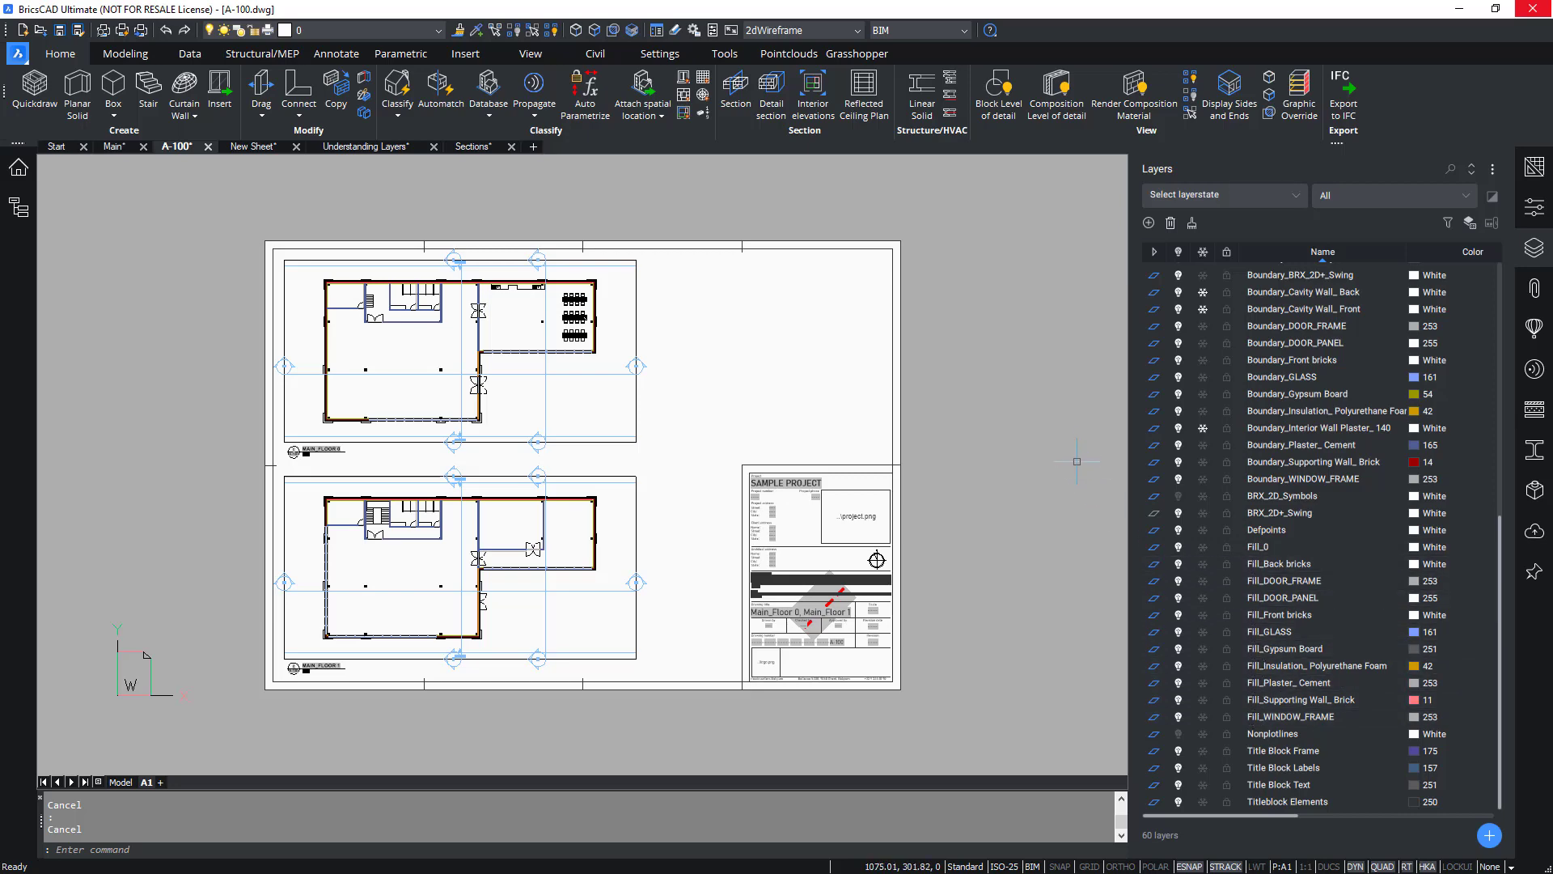
{"action": "scroll", "coordinate": [1075, 425], "scroll_direction": "up", "scroll_amount": 3}
{"action": "scroll", "coordinate": [1074, 425], "scroll_direction": "down", "scroll_amount": 3}
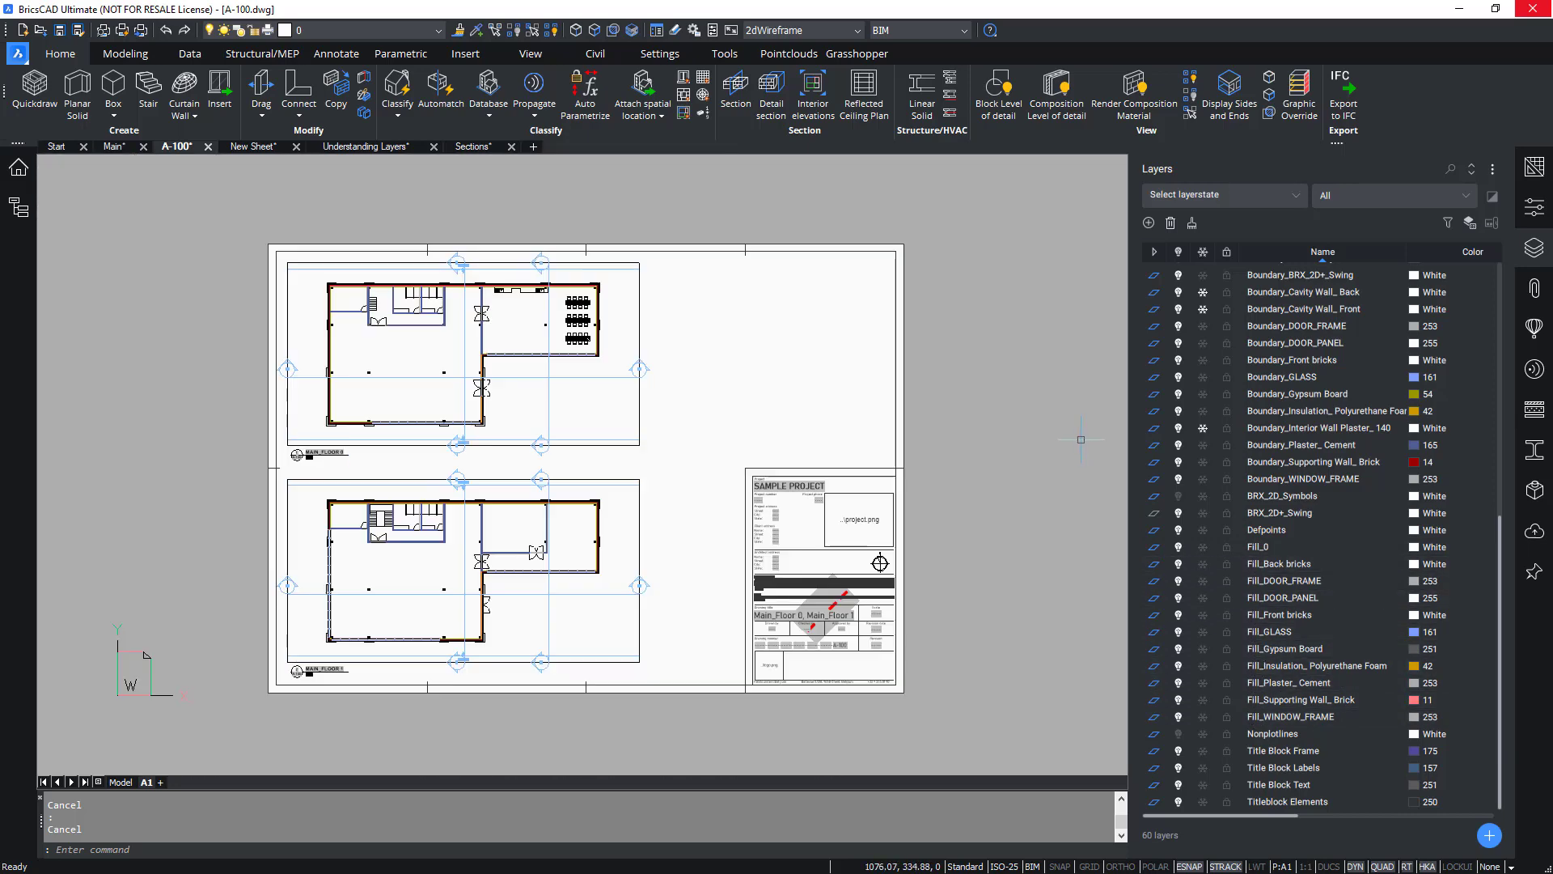
Switch to the Understanding Layers drawing and inspect the layer and colour properties of the two solids.
{"action": "left_click", "coordinate": [388, 148]}
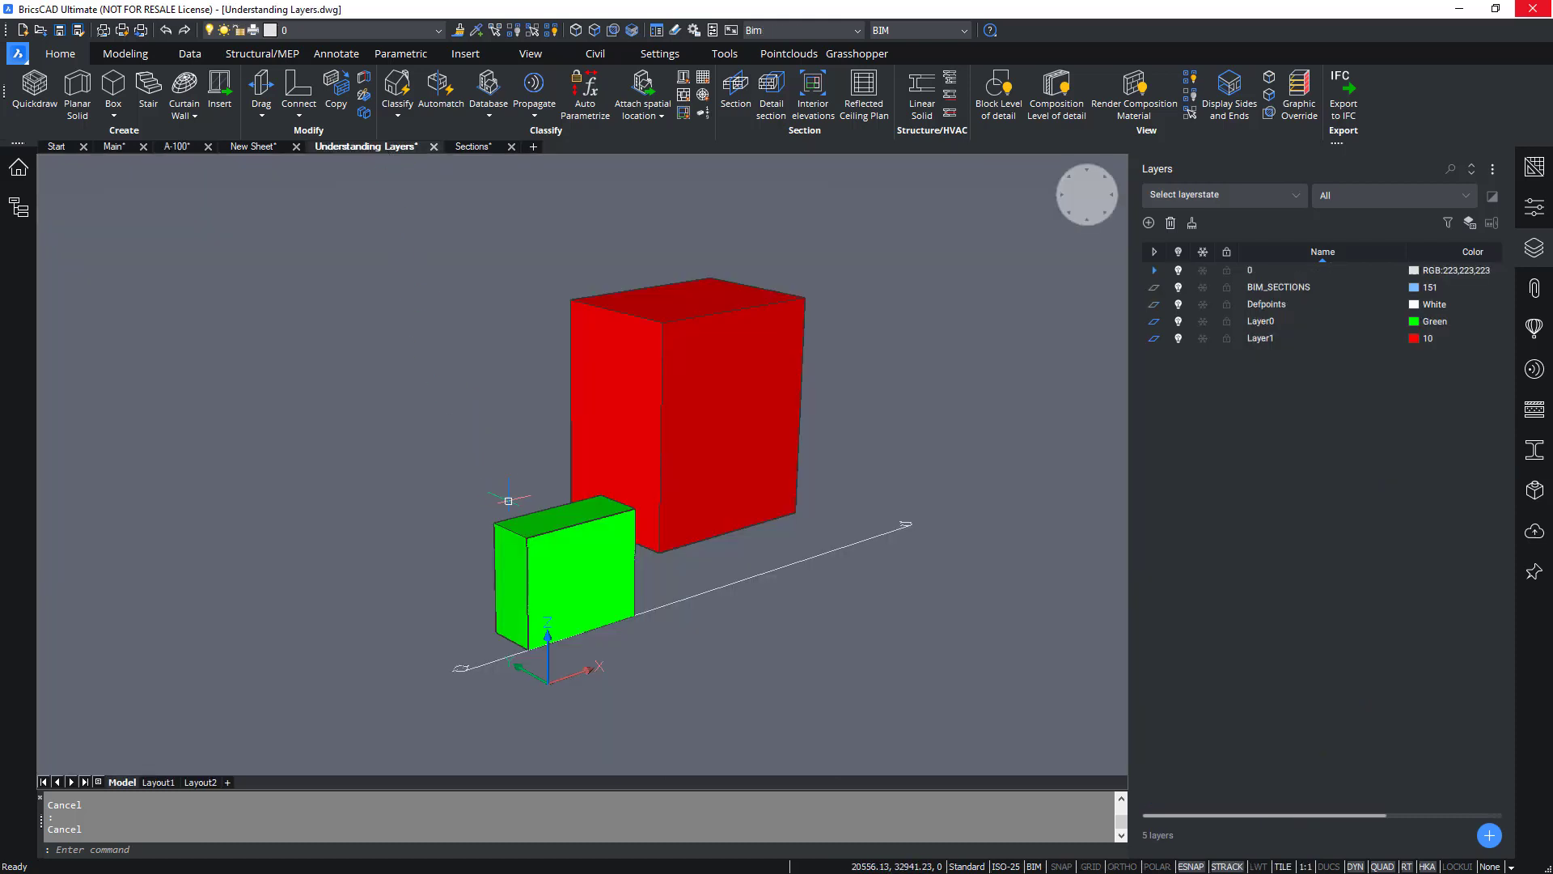
{"action": "mouse_move", "coordinate": [701, 377]}
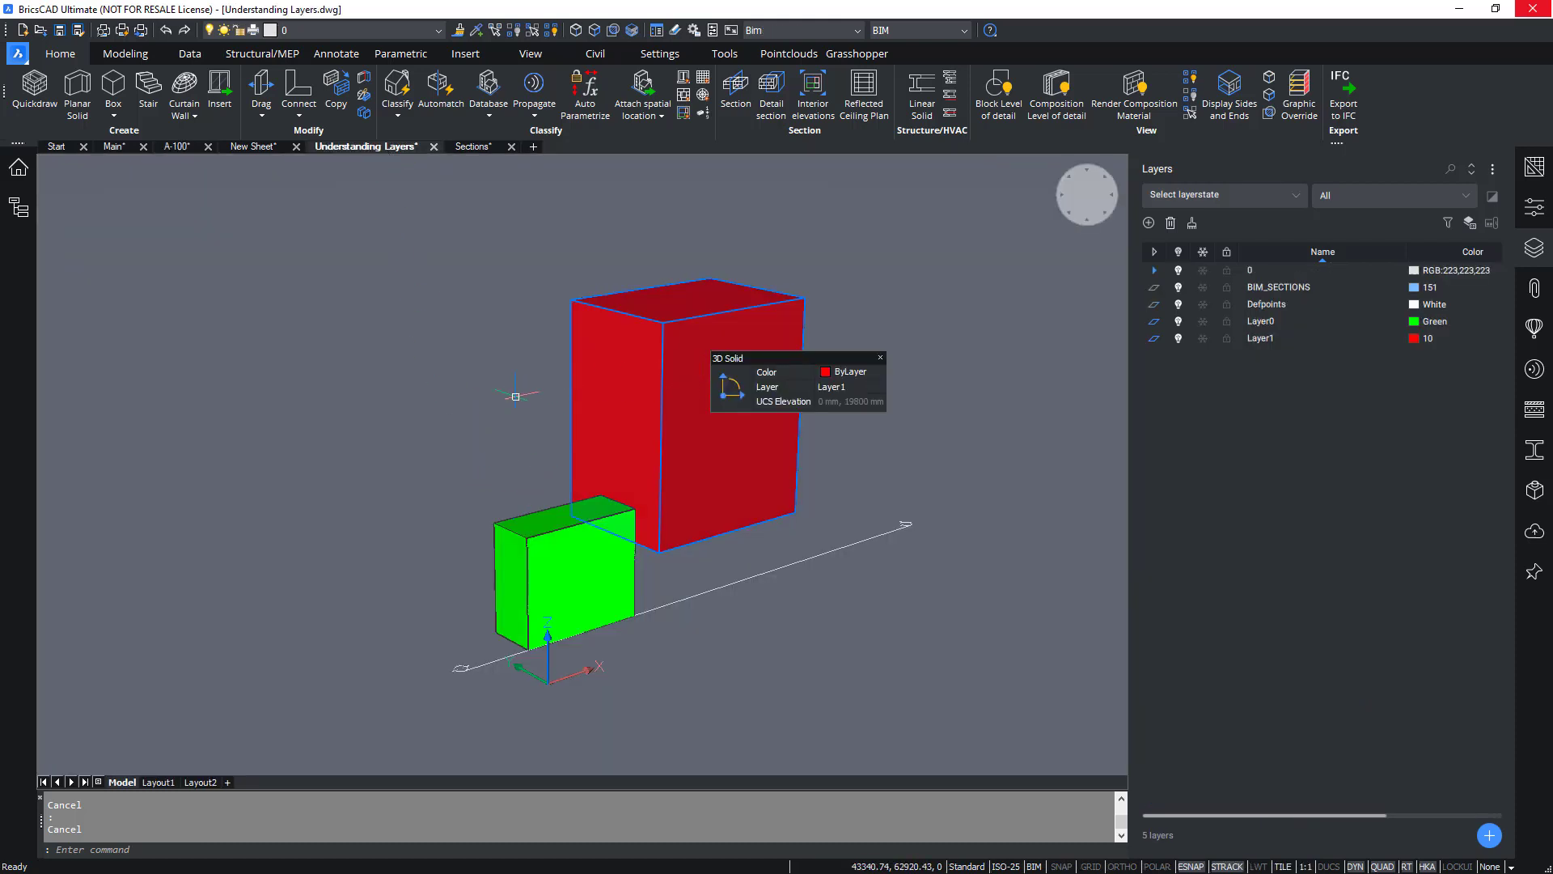
{"action": "mouse_move", "coordinate": [507, 524]}
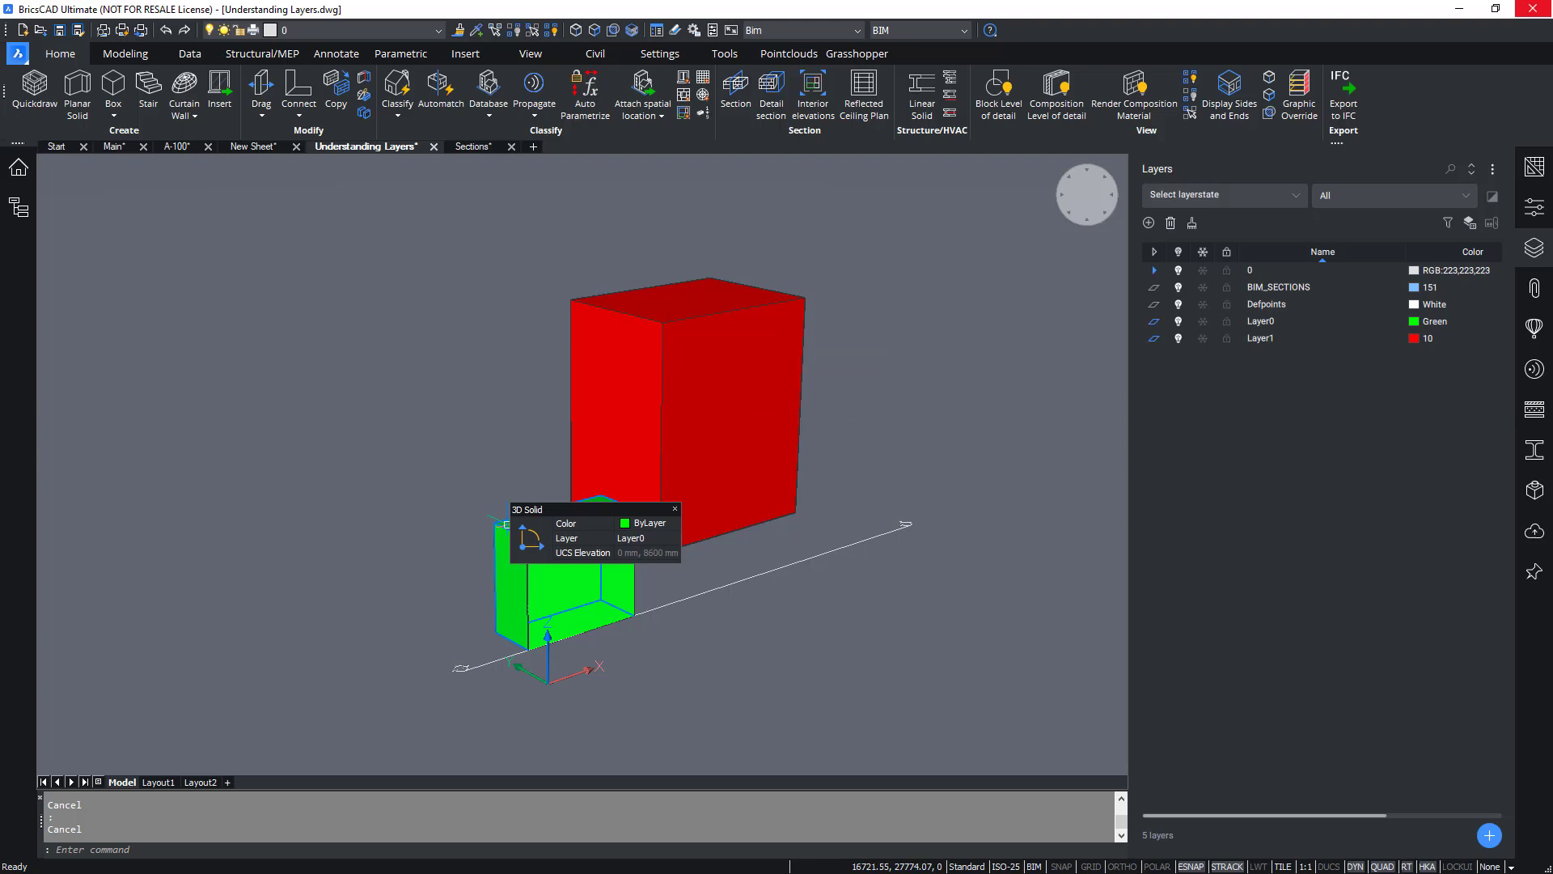
{"action": "mouse_move", "coordinate": [614, 411]}
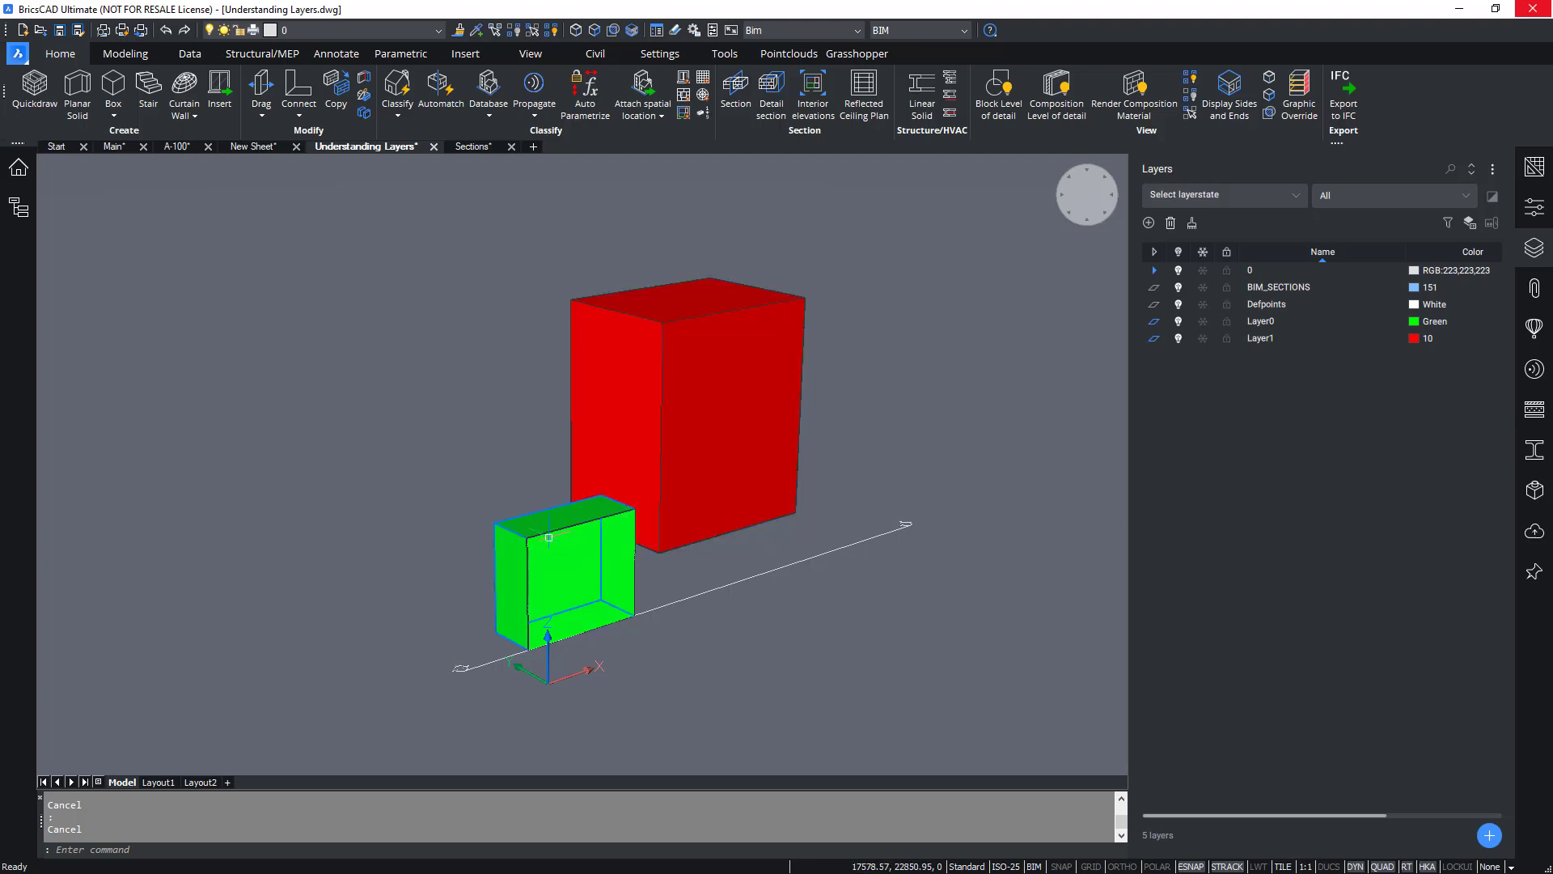
{"action": "mouse_move", "coordinate": [549, 537]}
{"action": "mouse_move", "coordinate": [720, 444]}
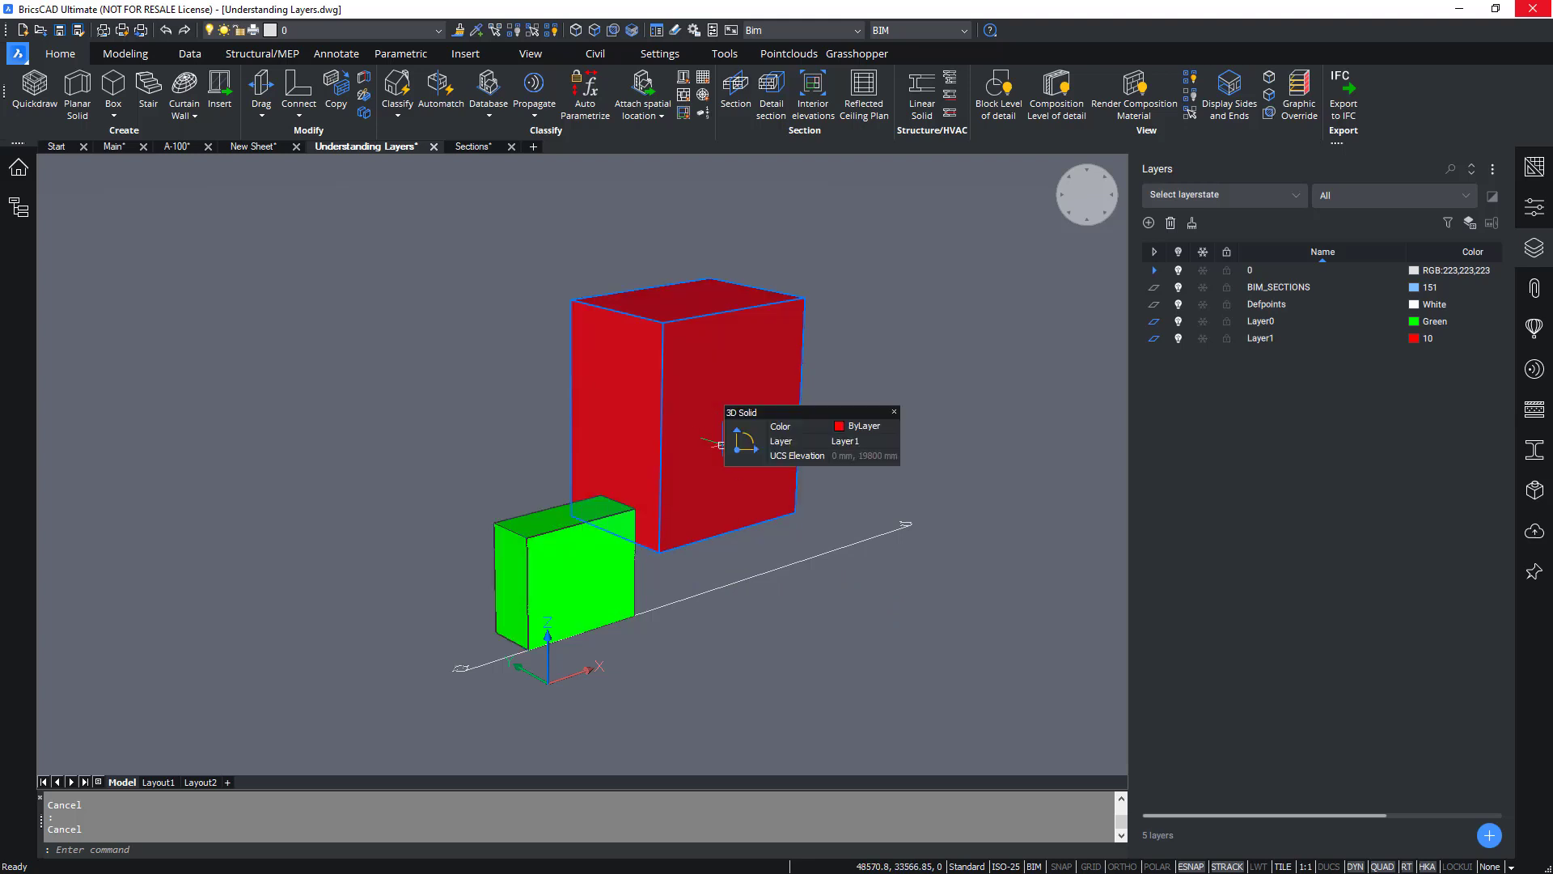
Open the section drawing generated from the section plane crossing the two solids.
{"action": "double_click", "coordinate": [839, 546]}
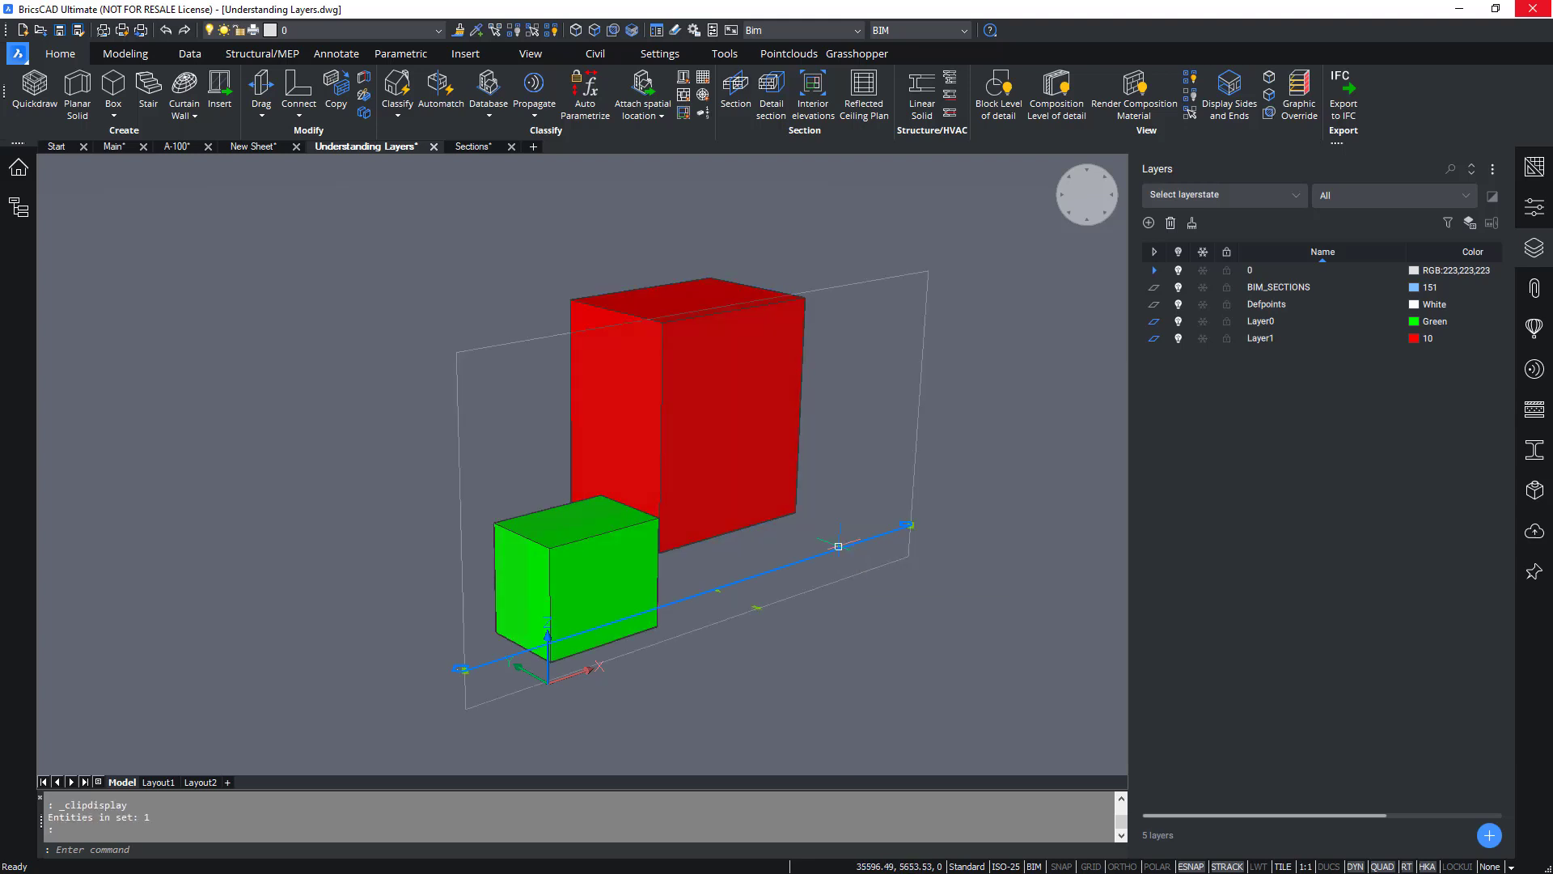
{"action": "double_click", "coordinate": [839, 546]}
{"action": "key", "text": "Escape"}
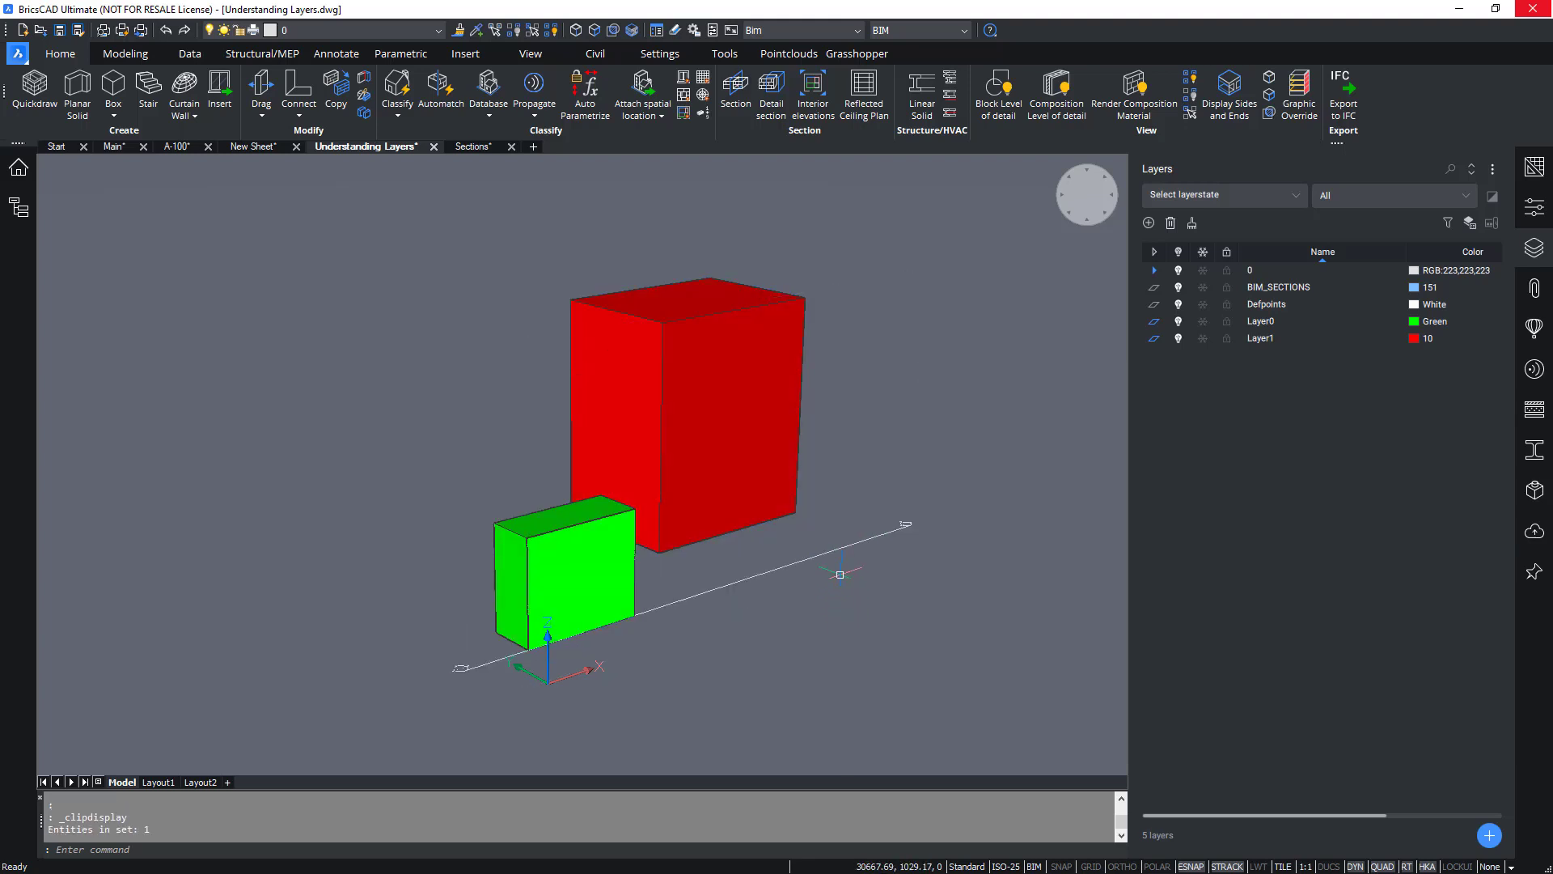
{"action": "mouse_move", "coordinate": [842, 546]}
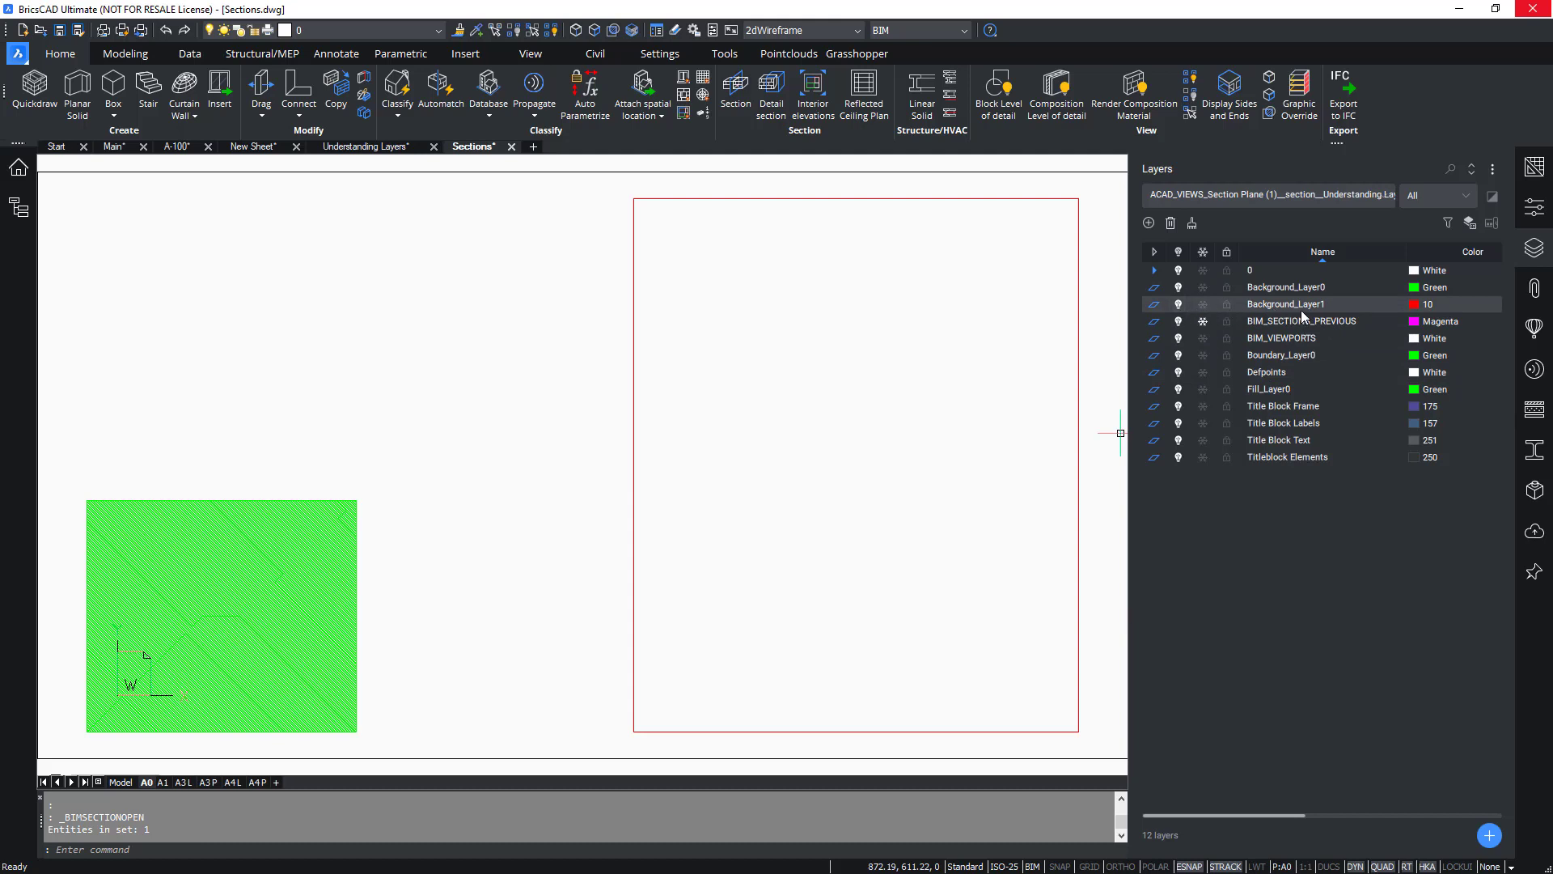
Toggle visibility of the Background_Layer1, Background_Layer0 and Boundary_Layer0 layers to compare the section display.
{"action": "left_click", "coordinate": [1178, 305]}
{"action": "left_click", "coordinate": [1179, 304]}
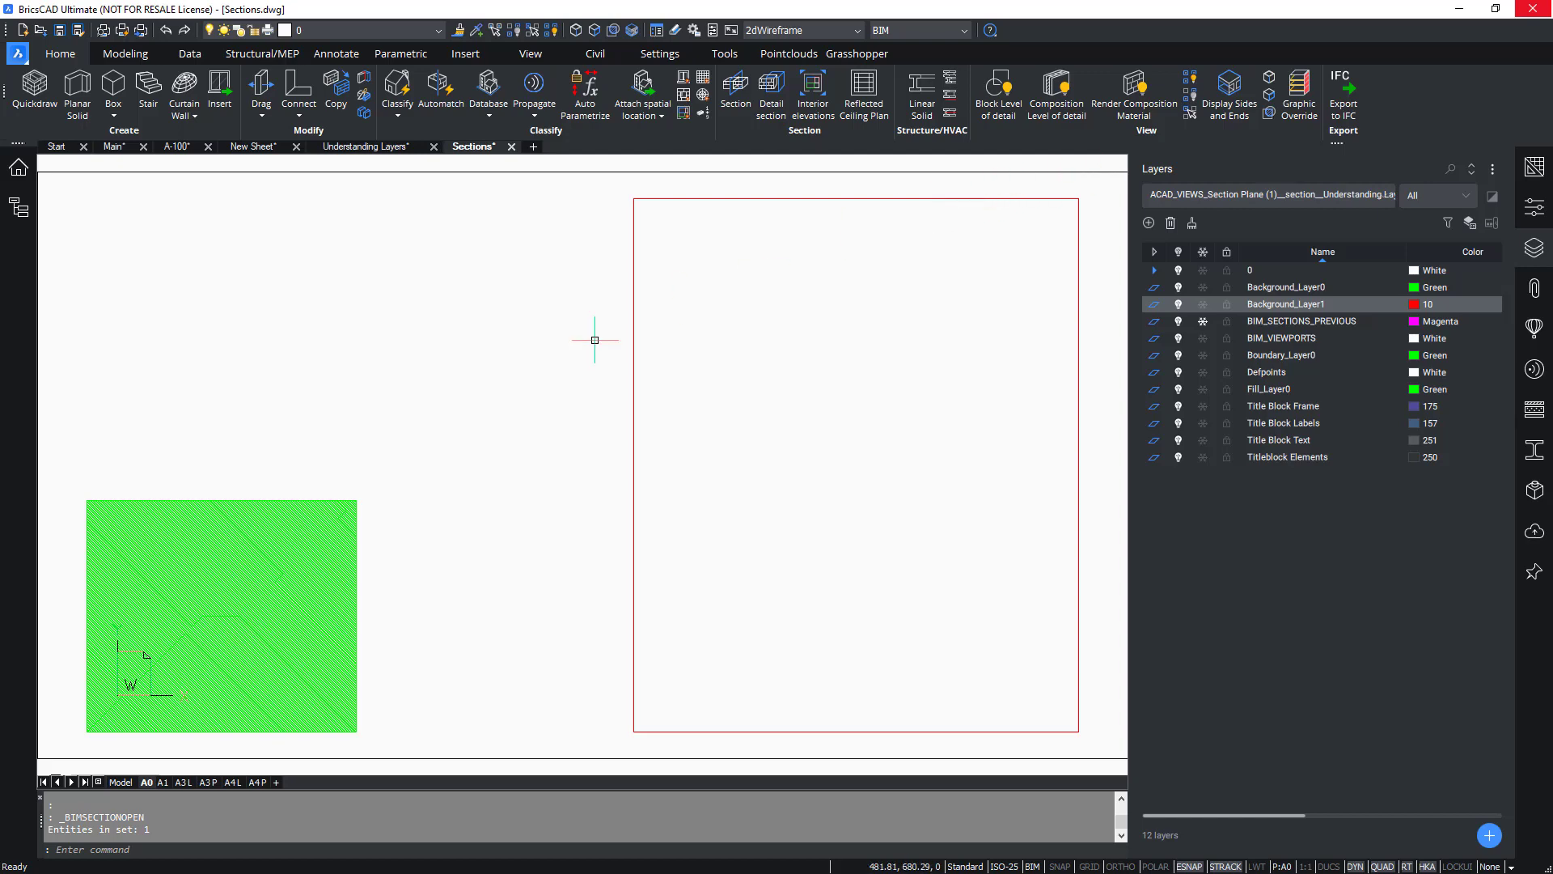
{"action": "scroll", "coordinate": [65, 558], "scroll_direction": "up", "scroll_amount": 5}
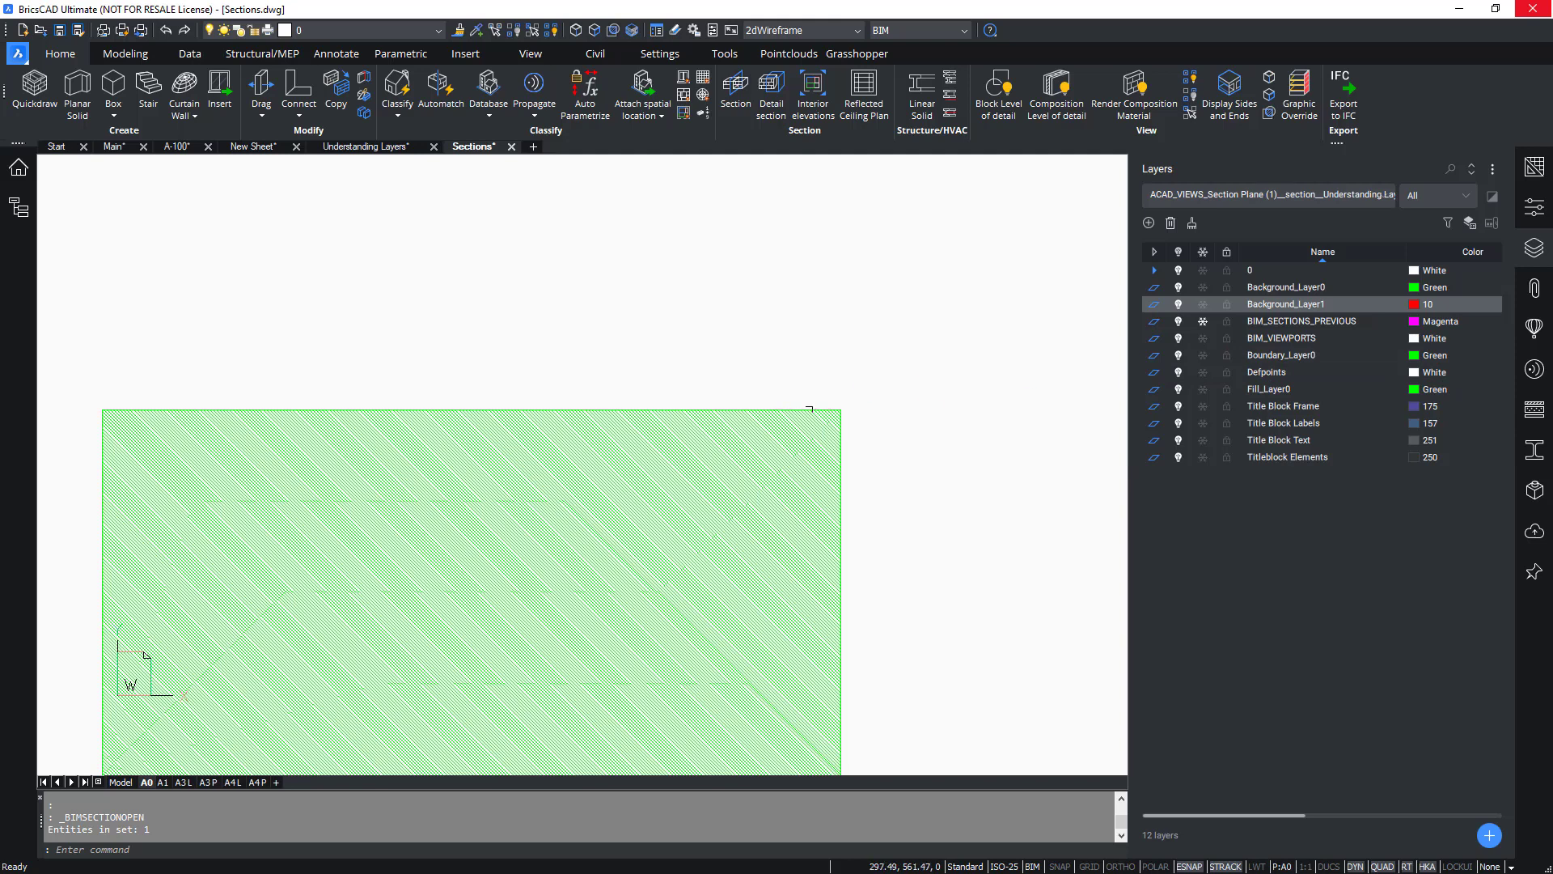
{"action": "scroll", "coordinate": [828, 411], "scroll_direction": "up", "scroll_amount": 2}
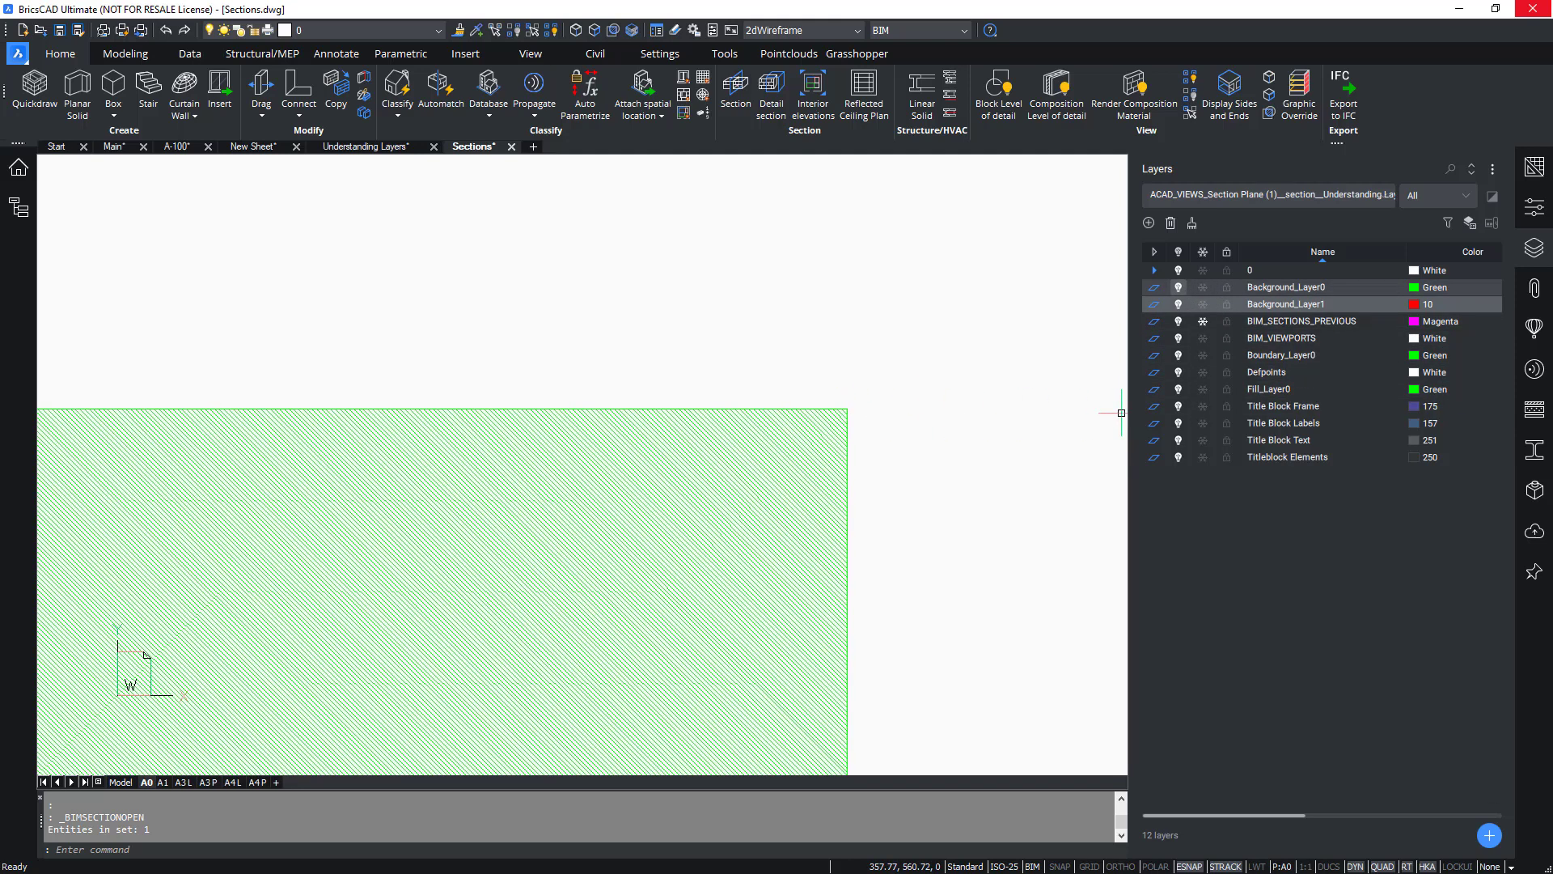
{"action": "scroll", "coordinate": [712, 386], "scroll_direction": "down", "scroll_amount": 1}
{"action": "scroll", "coordinate": [671, 435], "scroll_direction": "up", "scroll_amount": 1}
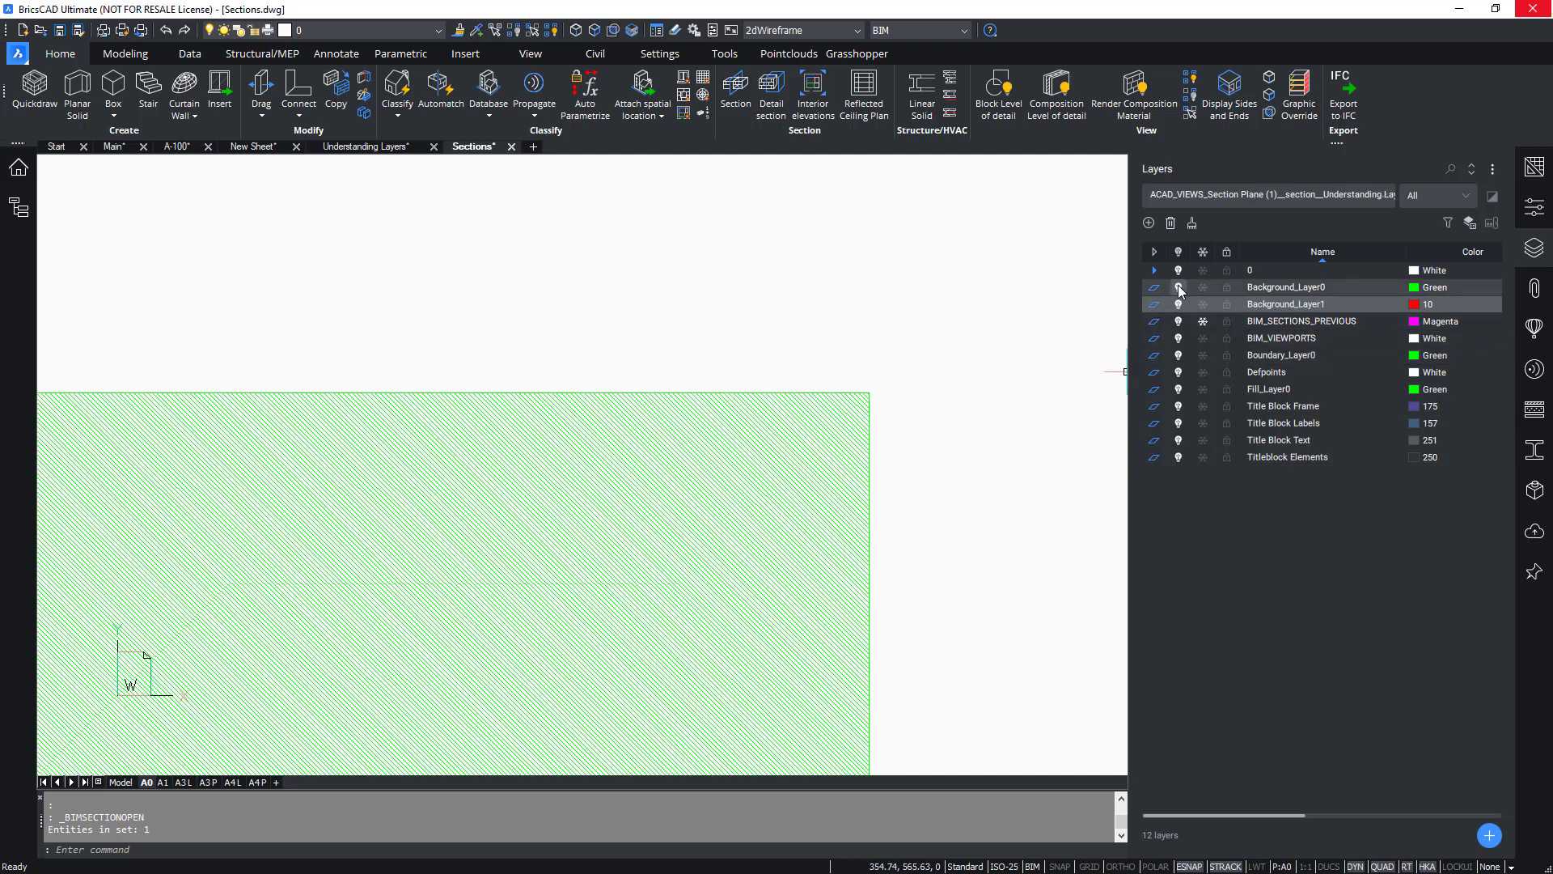
{"action": "left_click", "coordinate": [1179, 288]}
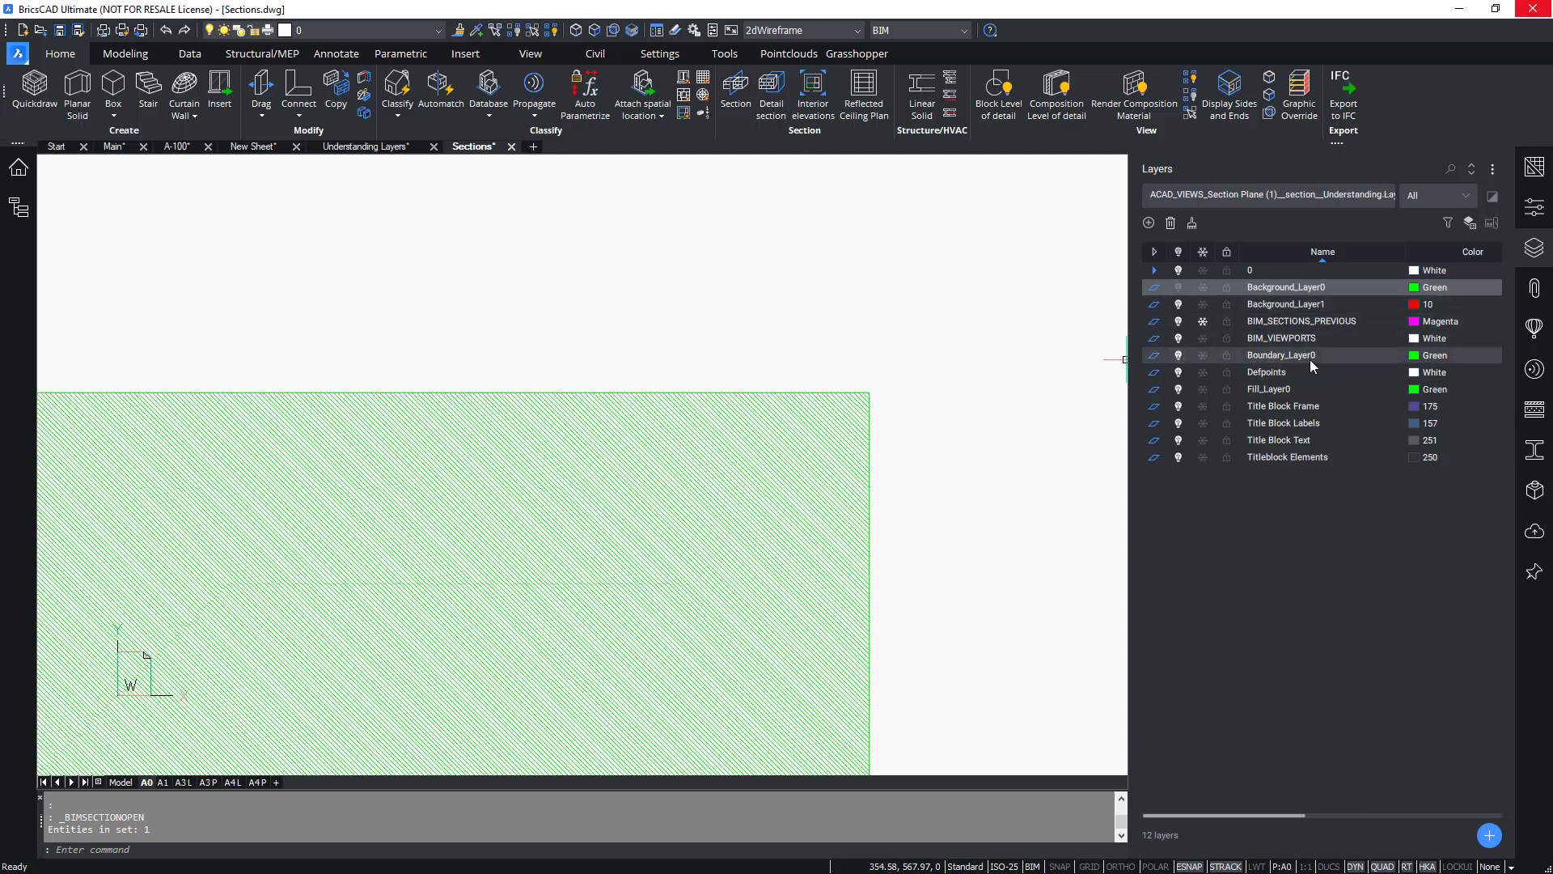
{"action": "left_click", "coordinate": [1177, 355]}
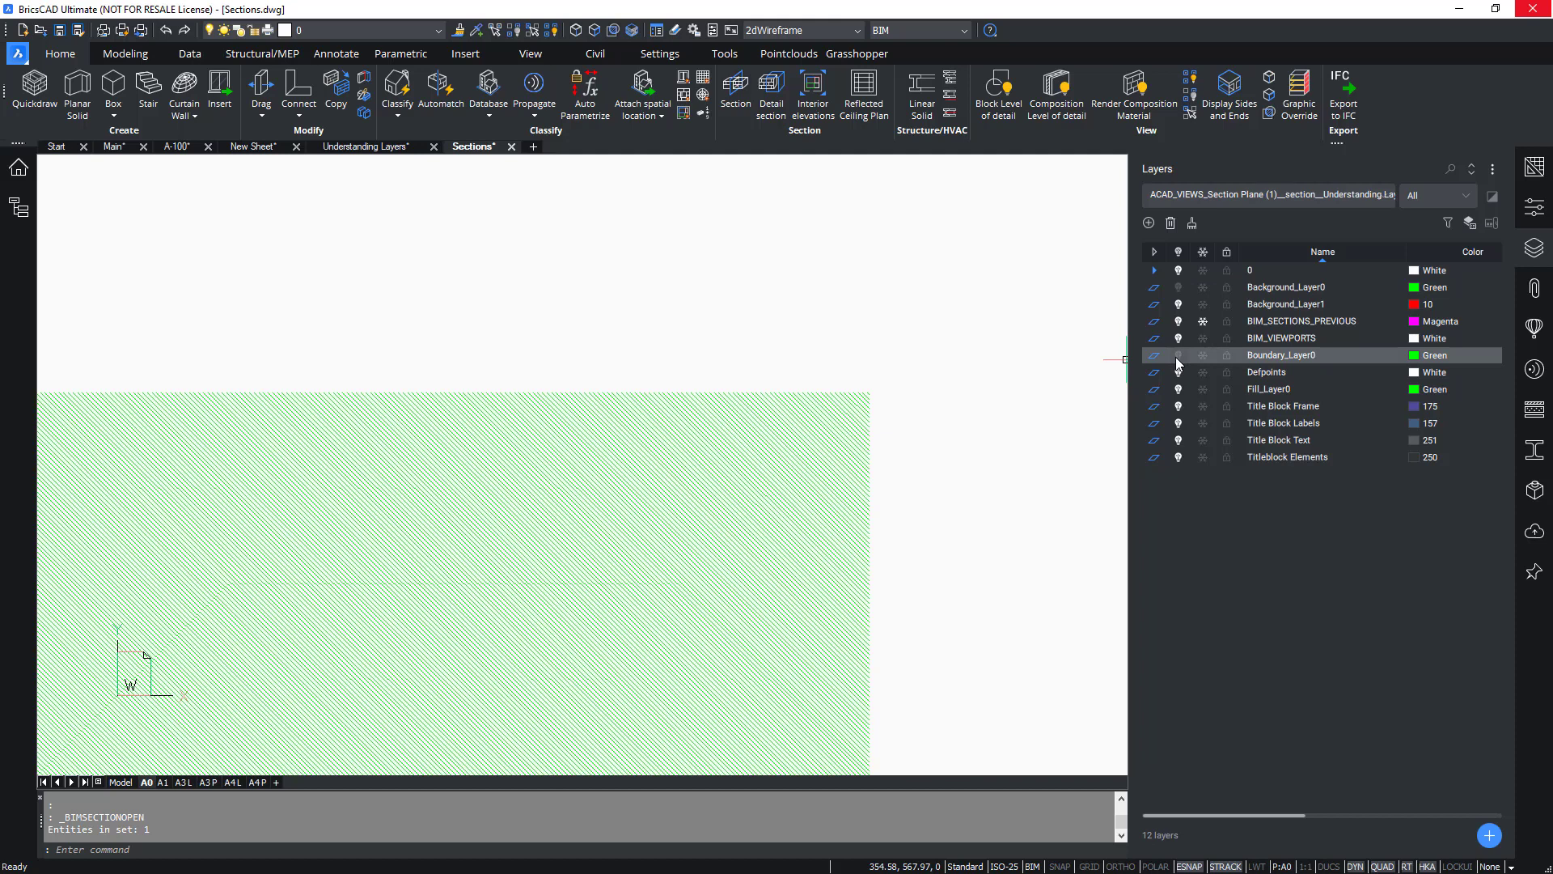
{"action": "left_click", "coordinate": [1177, 356]}
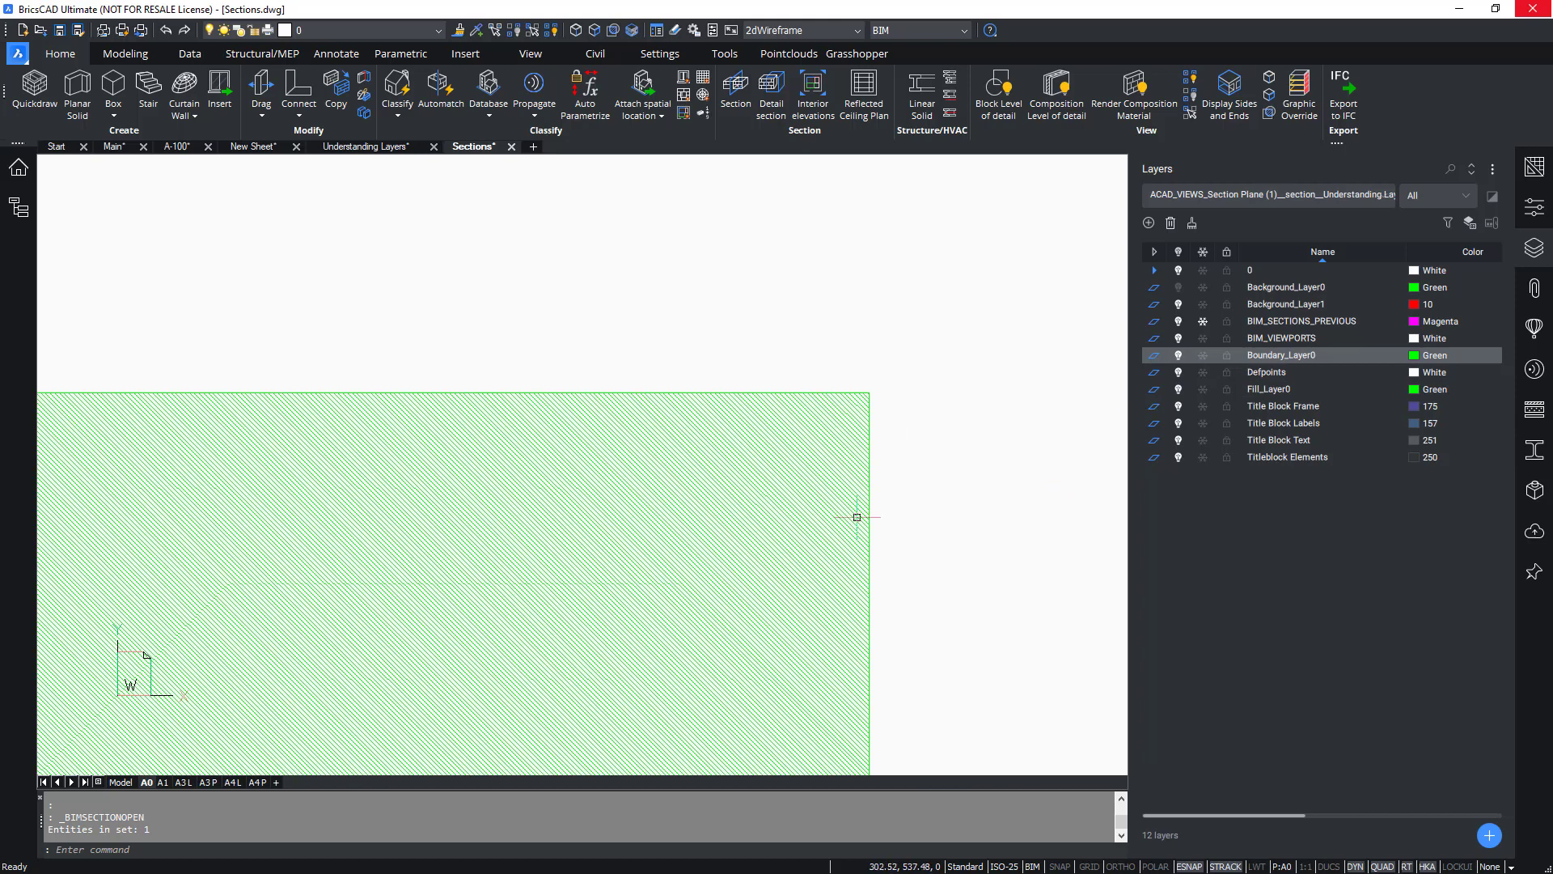
Toggle the Fill_Layer0, Boundary_Layer0 and Background_Layer0 layers on and off to compare the section display, then view the whole sheet.
{"action": "left_click", "coordinate": [1178, 390]}
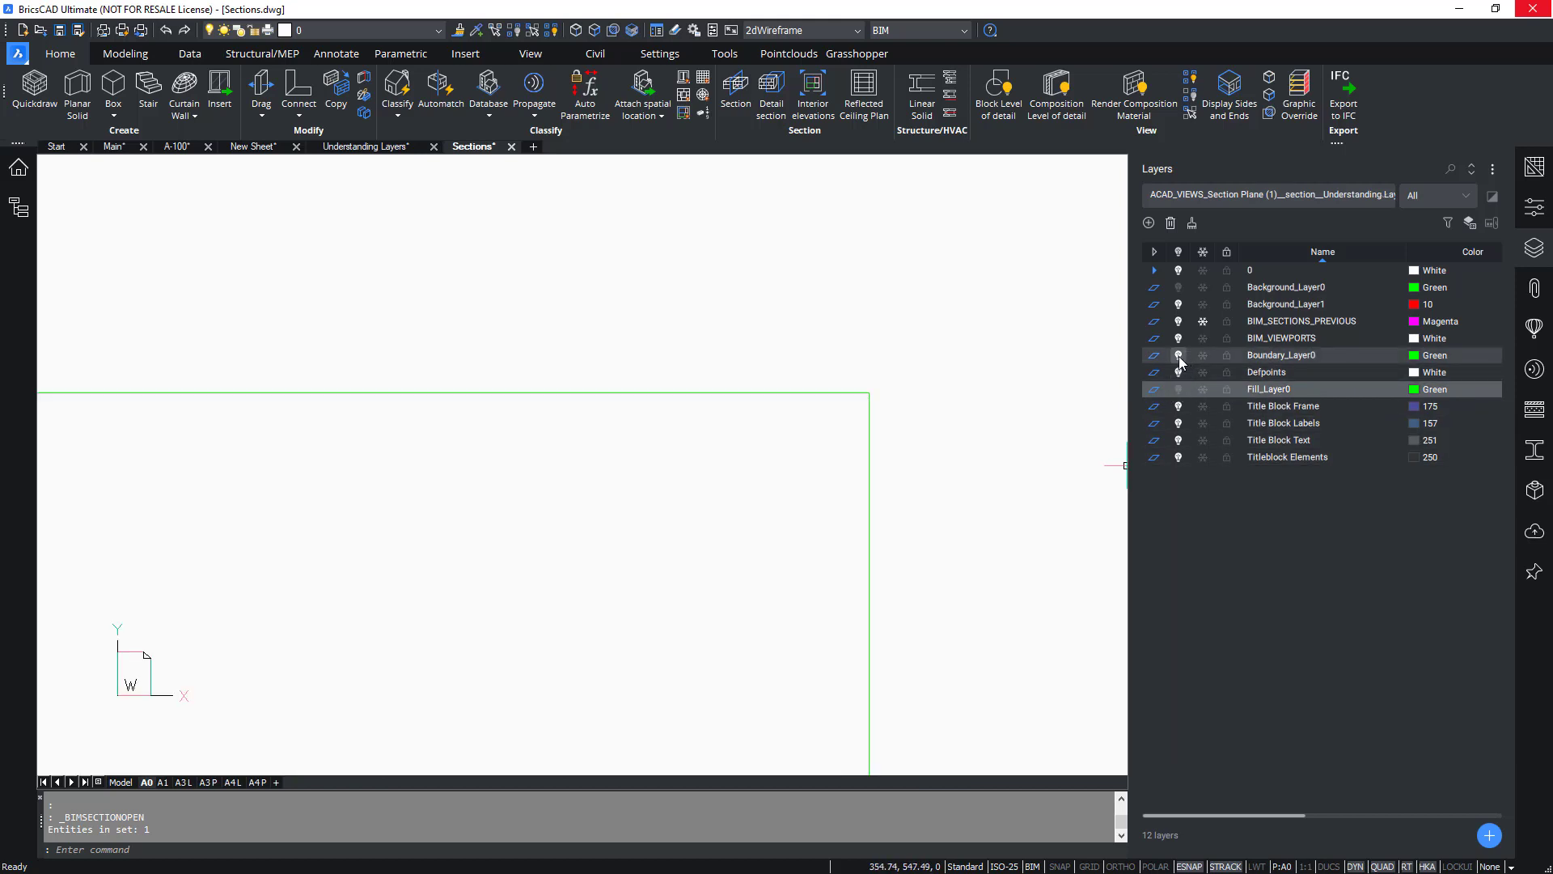
{"action": "left_click", "coordinate": [1178, 356]}
{"action": "left_click", "coordinate": [1178, 356]}
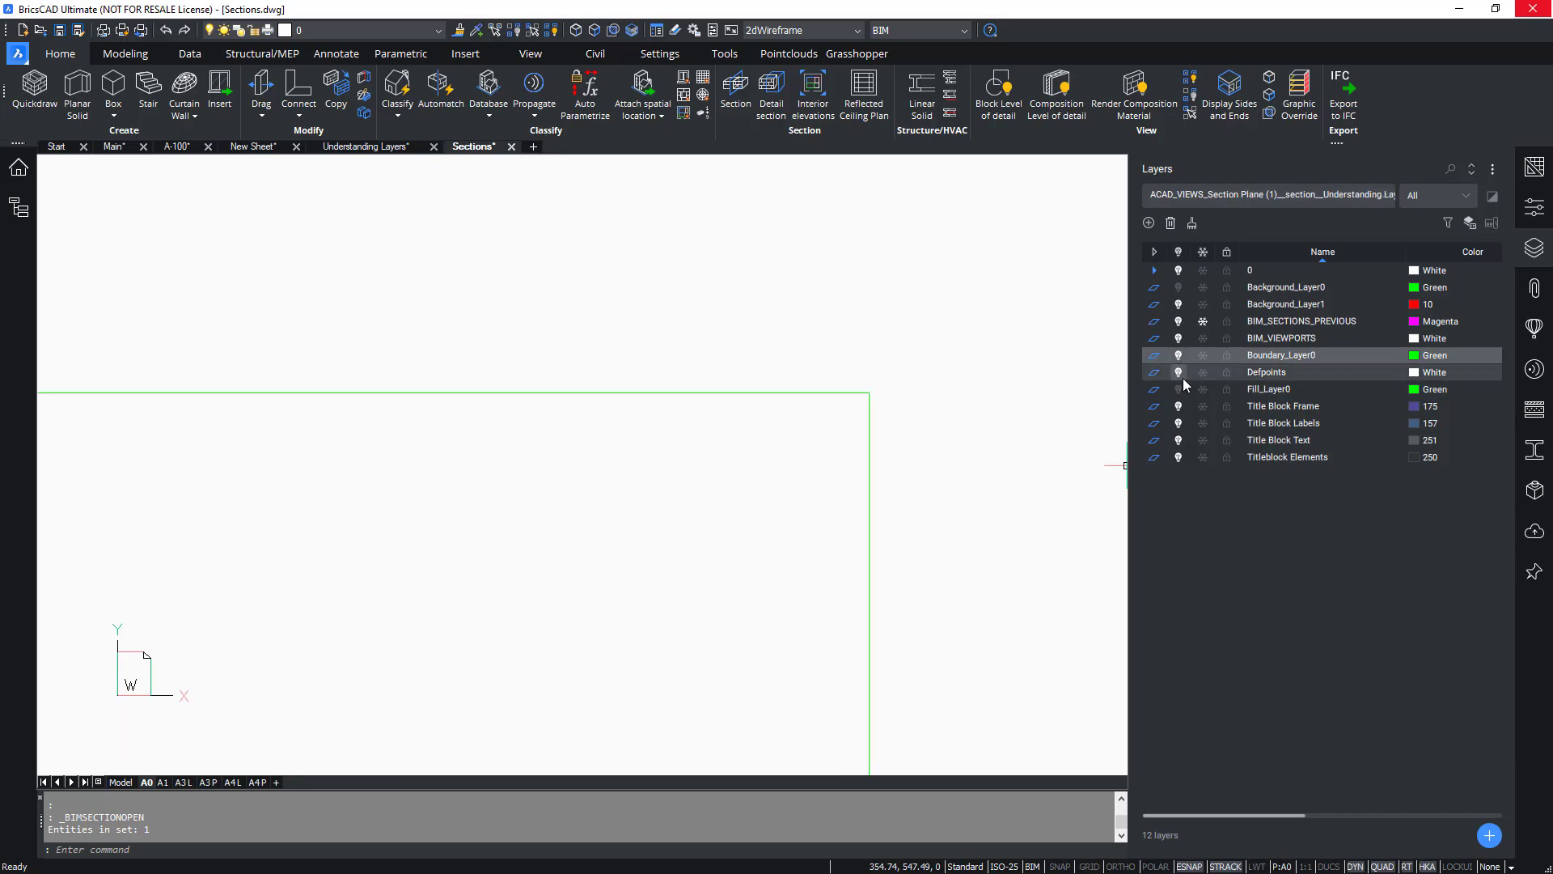
{"action": "left_click", "coordinate": [1178, 389]}
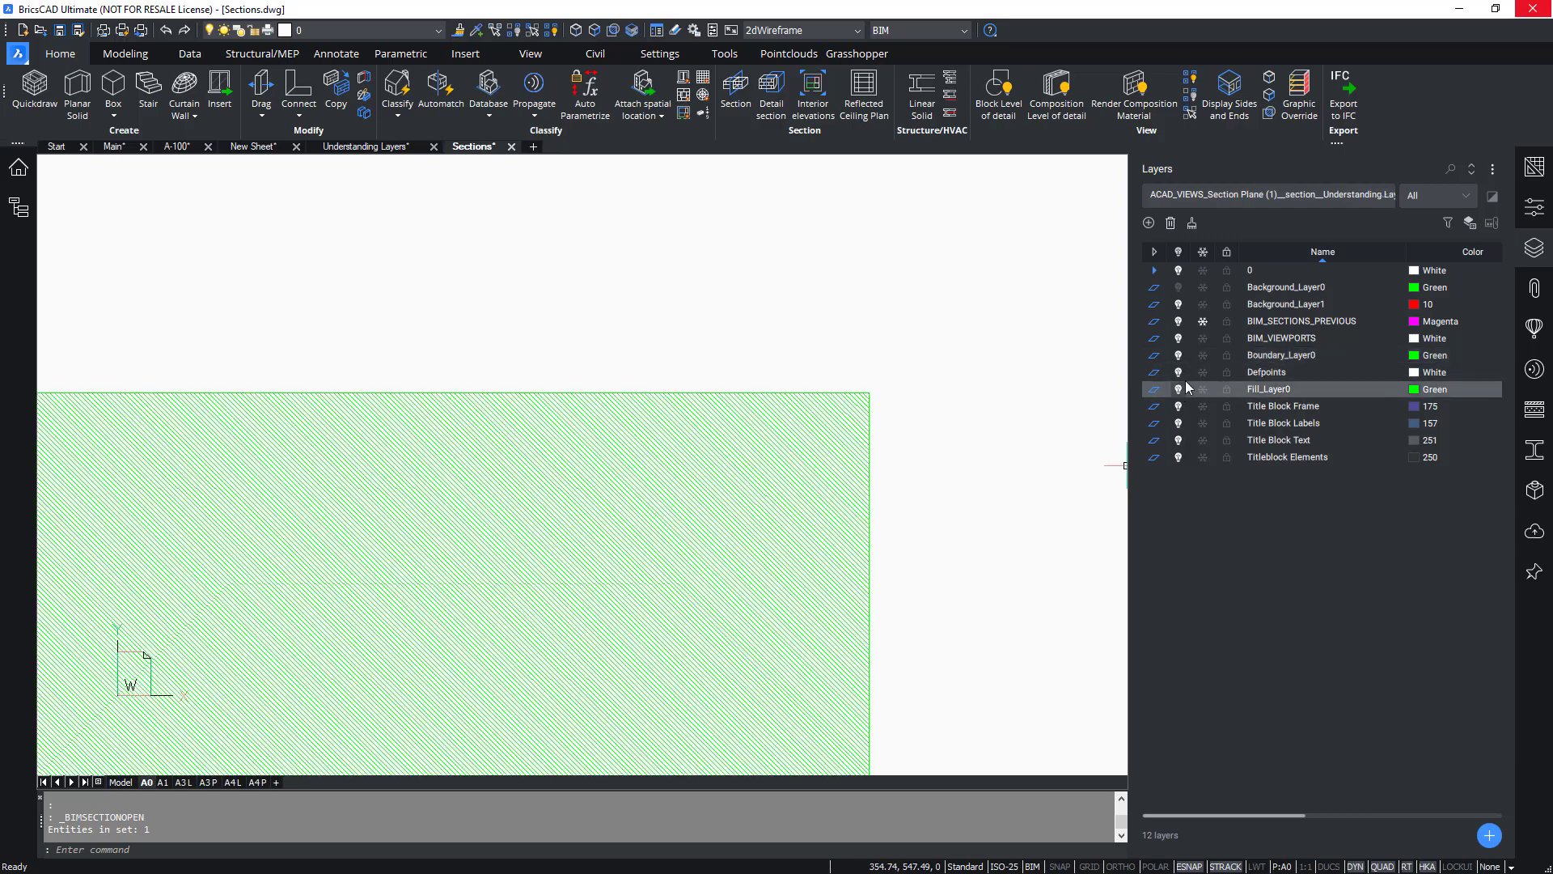
{"action": "left_click", "coordinate": [1178, 288]}
{"action": "middle_click", "coordinate": [879, 440]}
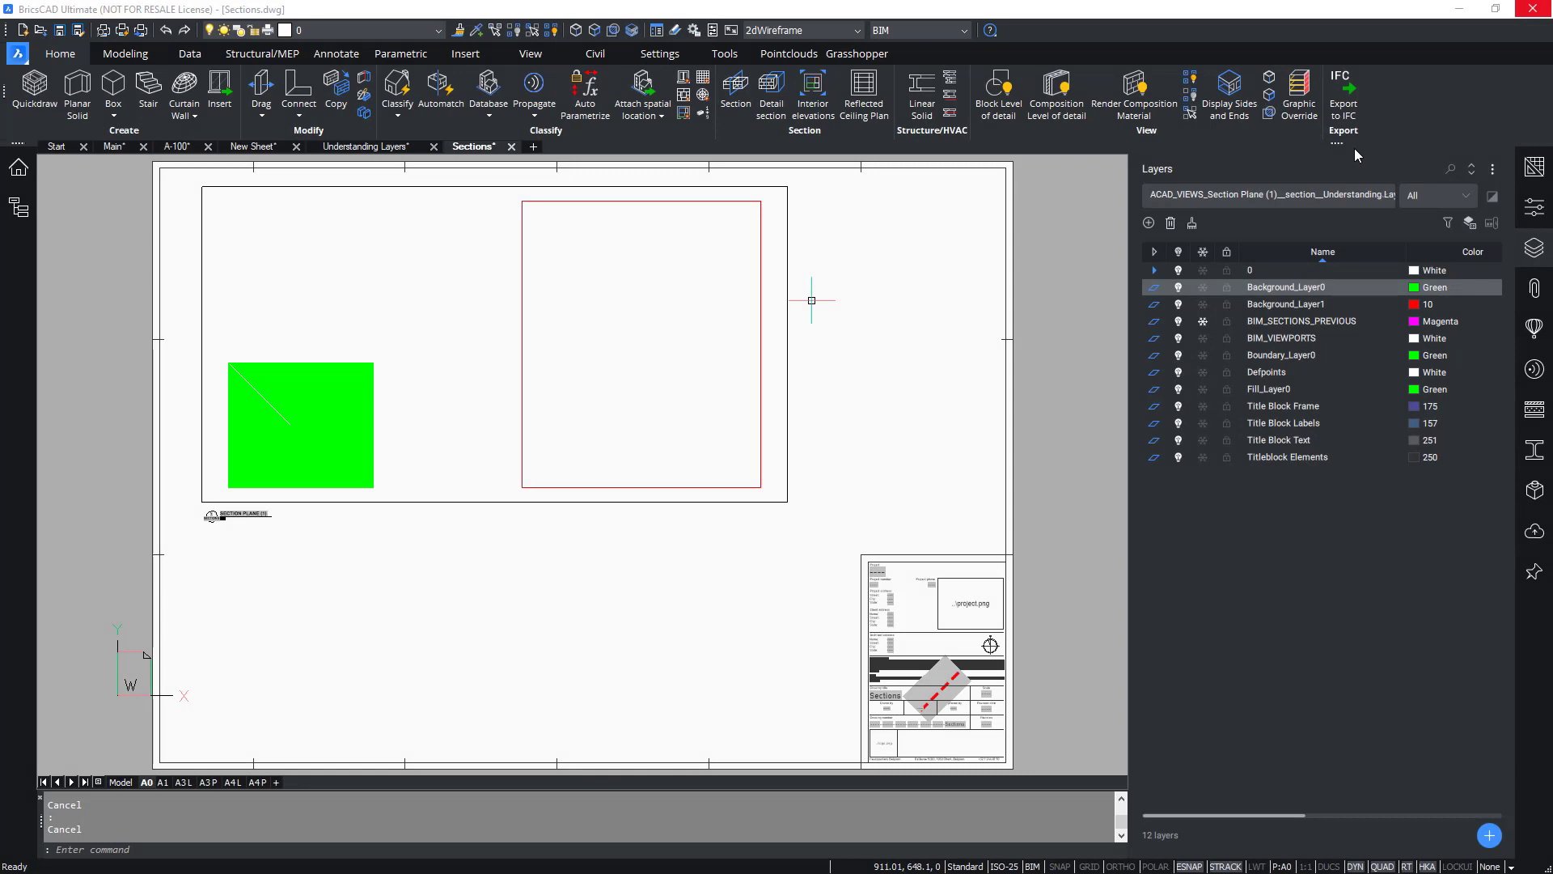
Switch to the A-100 sheet and inspect the Cavity Wall, Back composition in the Compositions panel.
{"action": "left_click", "coordinate": [179, 151]}
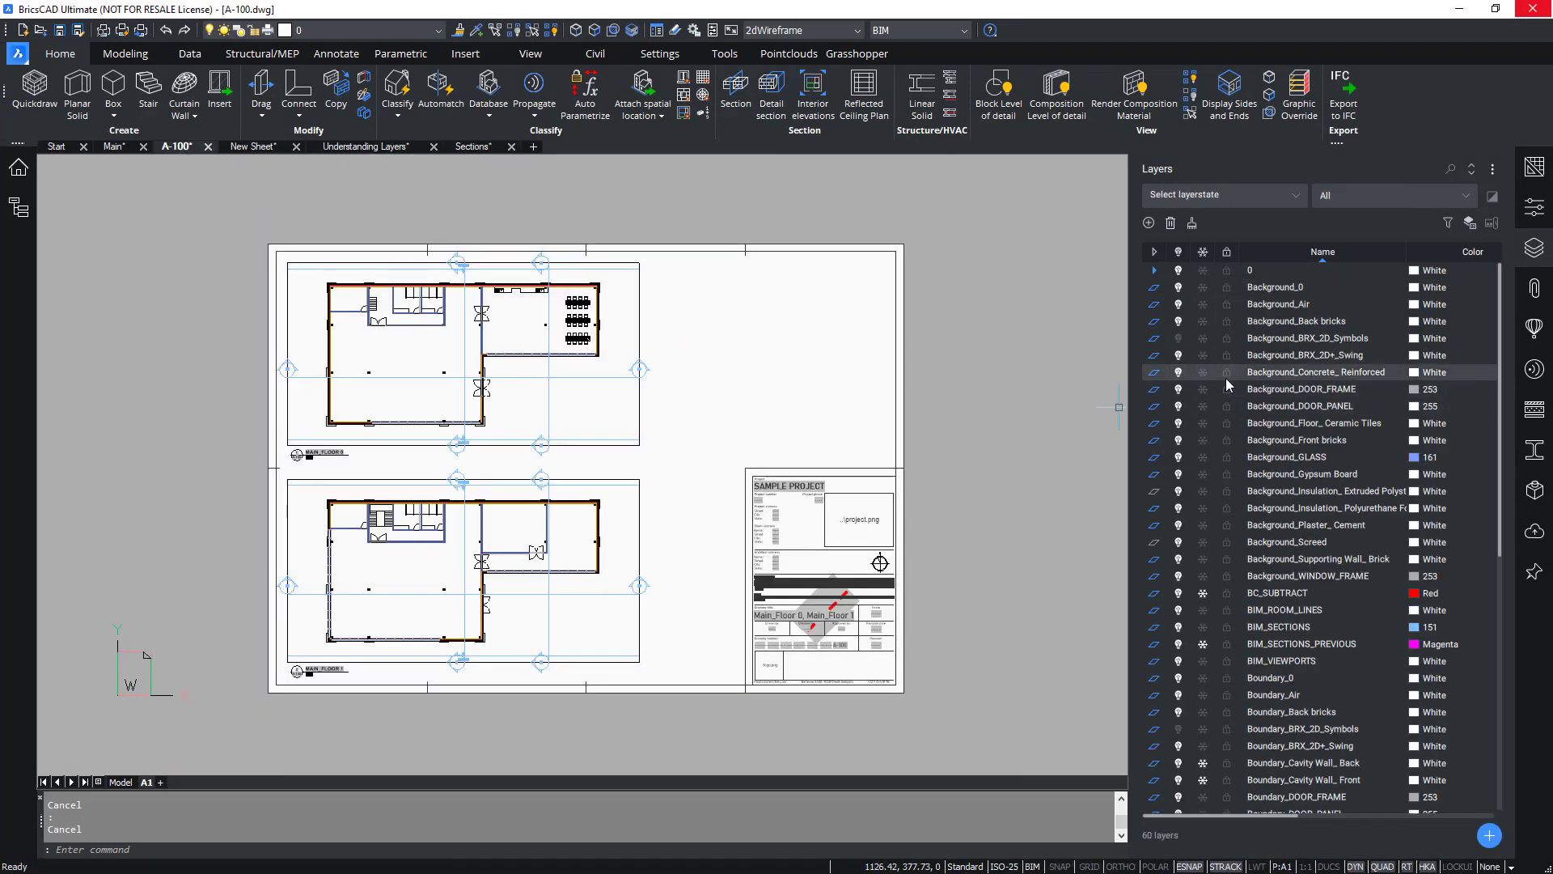
{"action": "left_click", "coordinate": [1535, 414]}
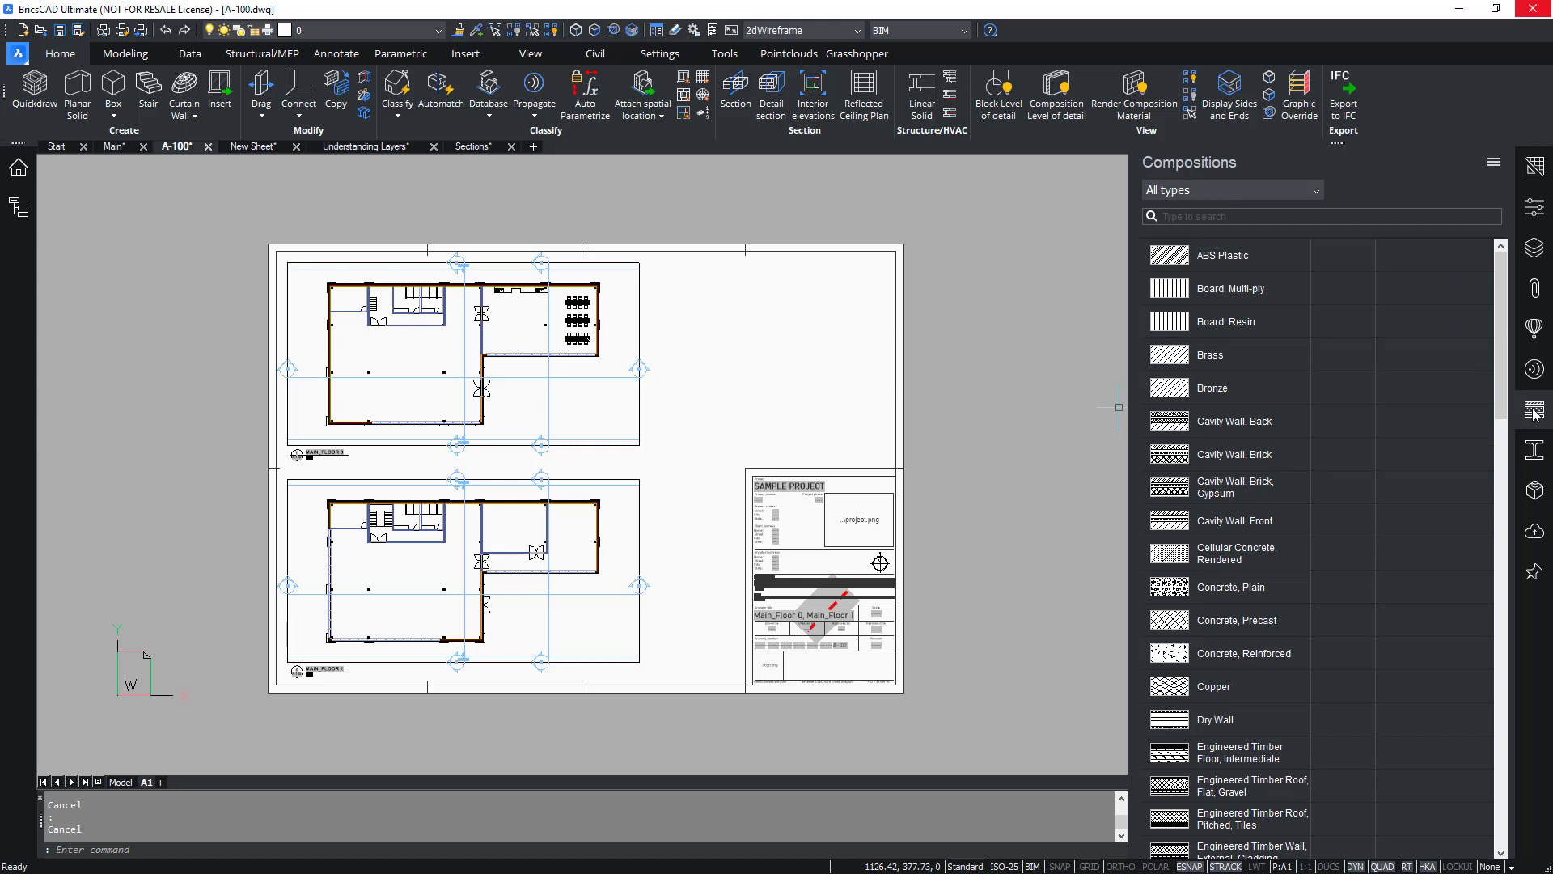
{"action": "double_click", "coordinate": [1235, 424]}
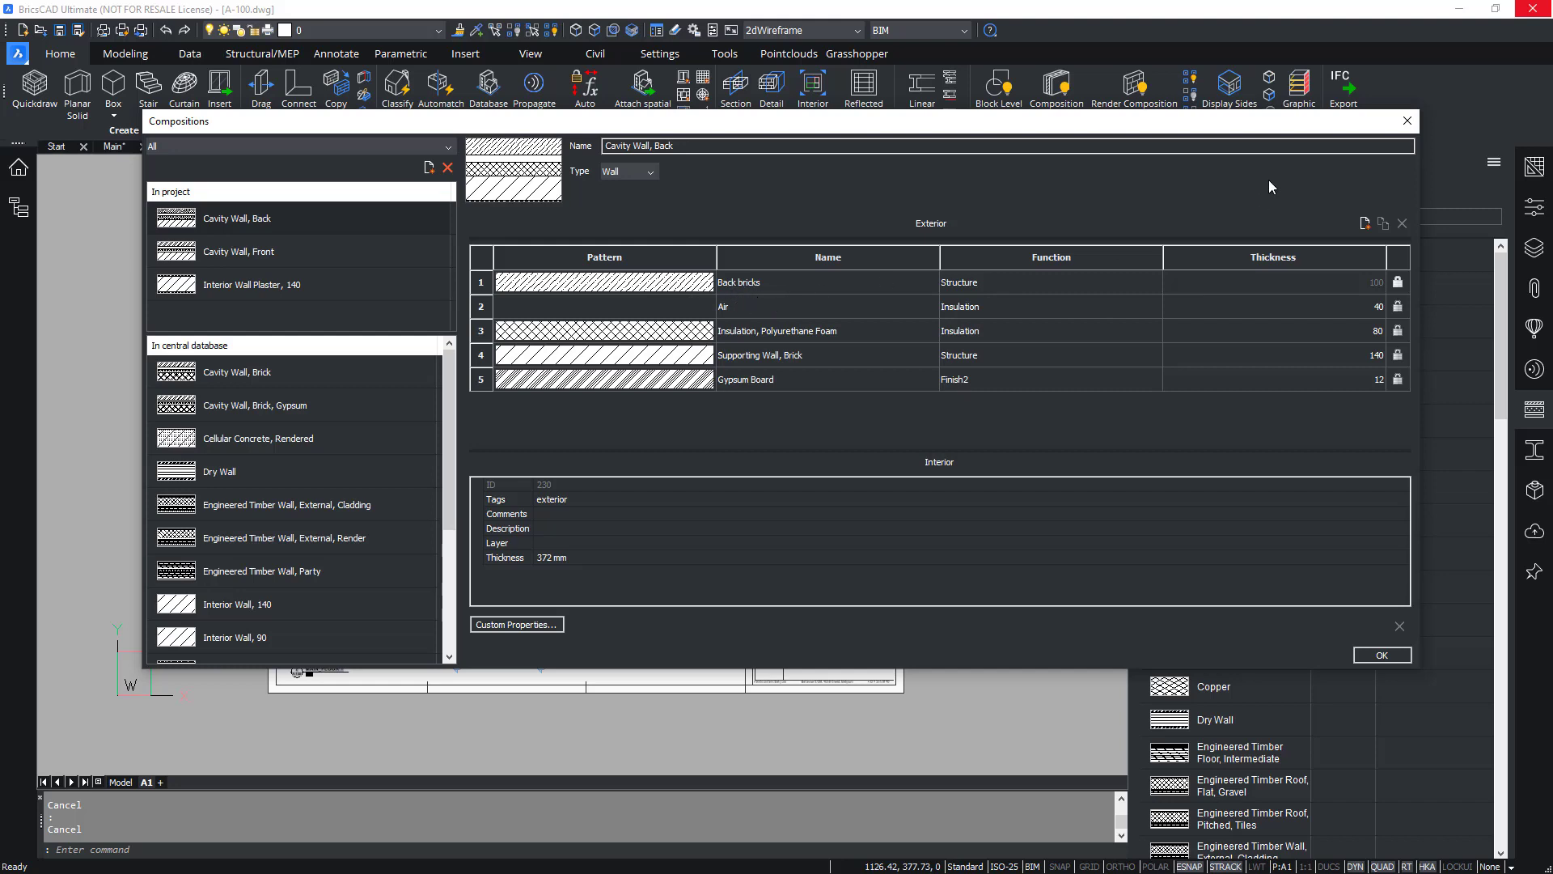
{"action": "left_click", "coordinate": [1407, 121]}
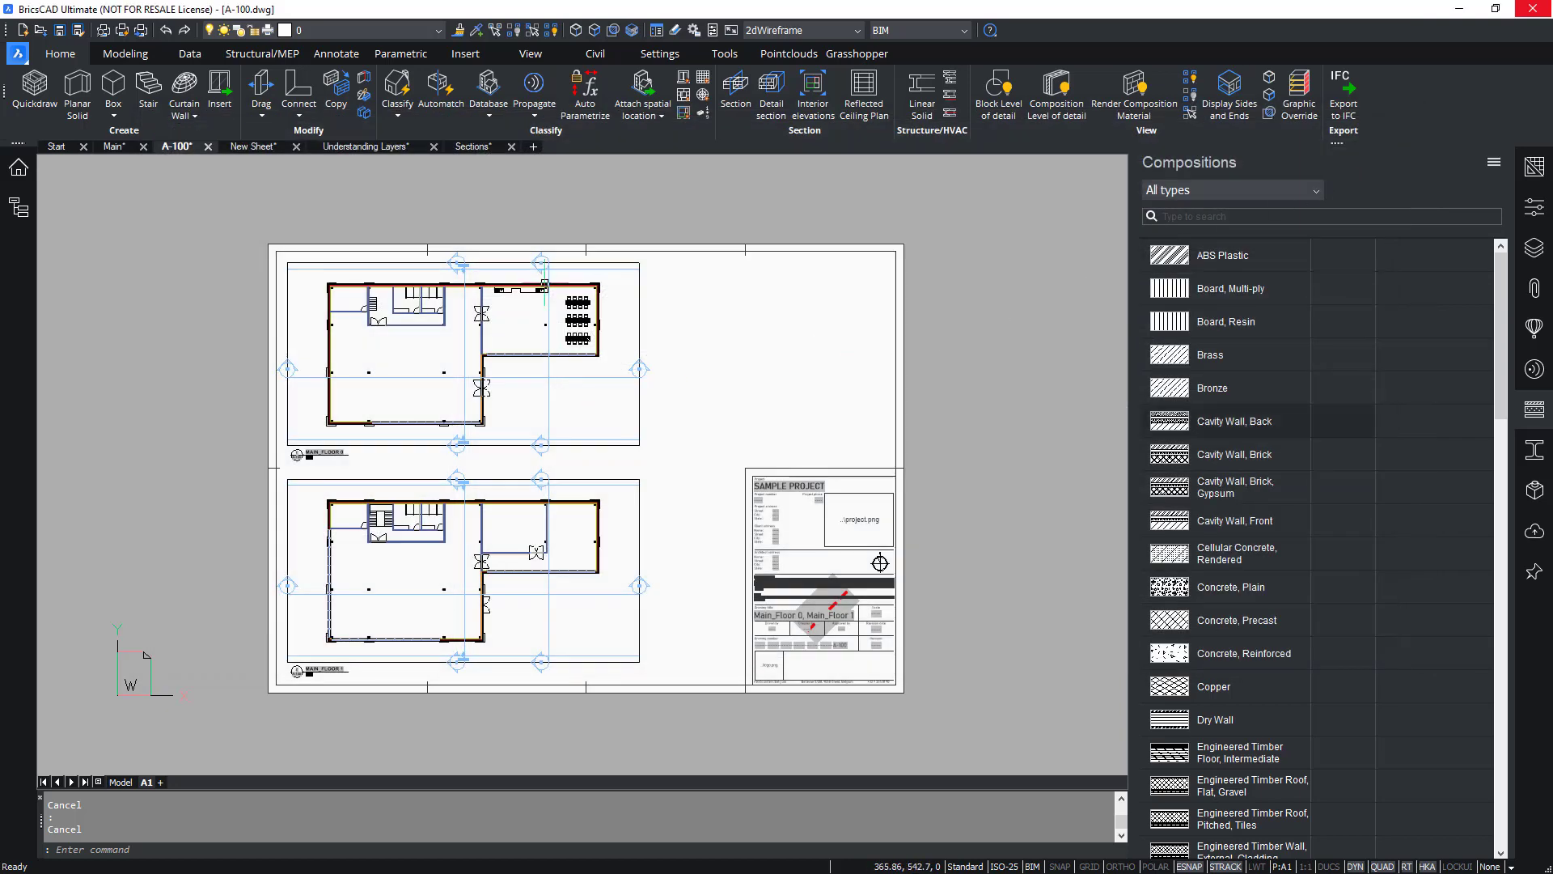
Zoom into the wall corner and toggle the Fill_Back bricks and Fill_Front bricks layers off and on.
{"action": "scroll", "coordinate": [616, 295], "scroll_direction": "up", "scroll_amount": 8}
{"action": "scroll", "coordinate": [683, 344], "scroll_direction": "up", "scroll_amount": 3}
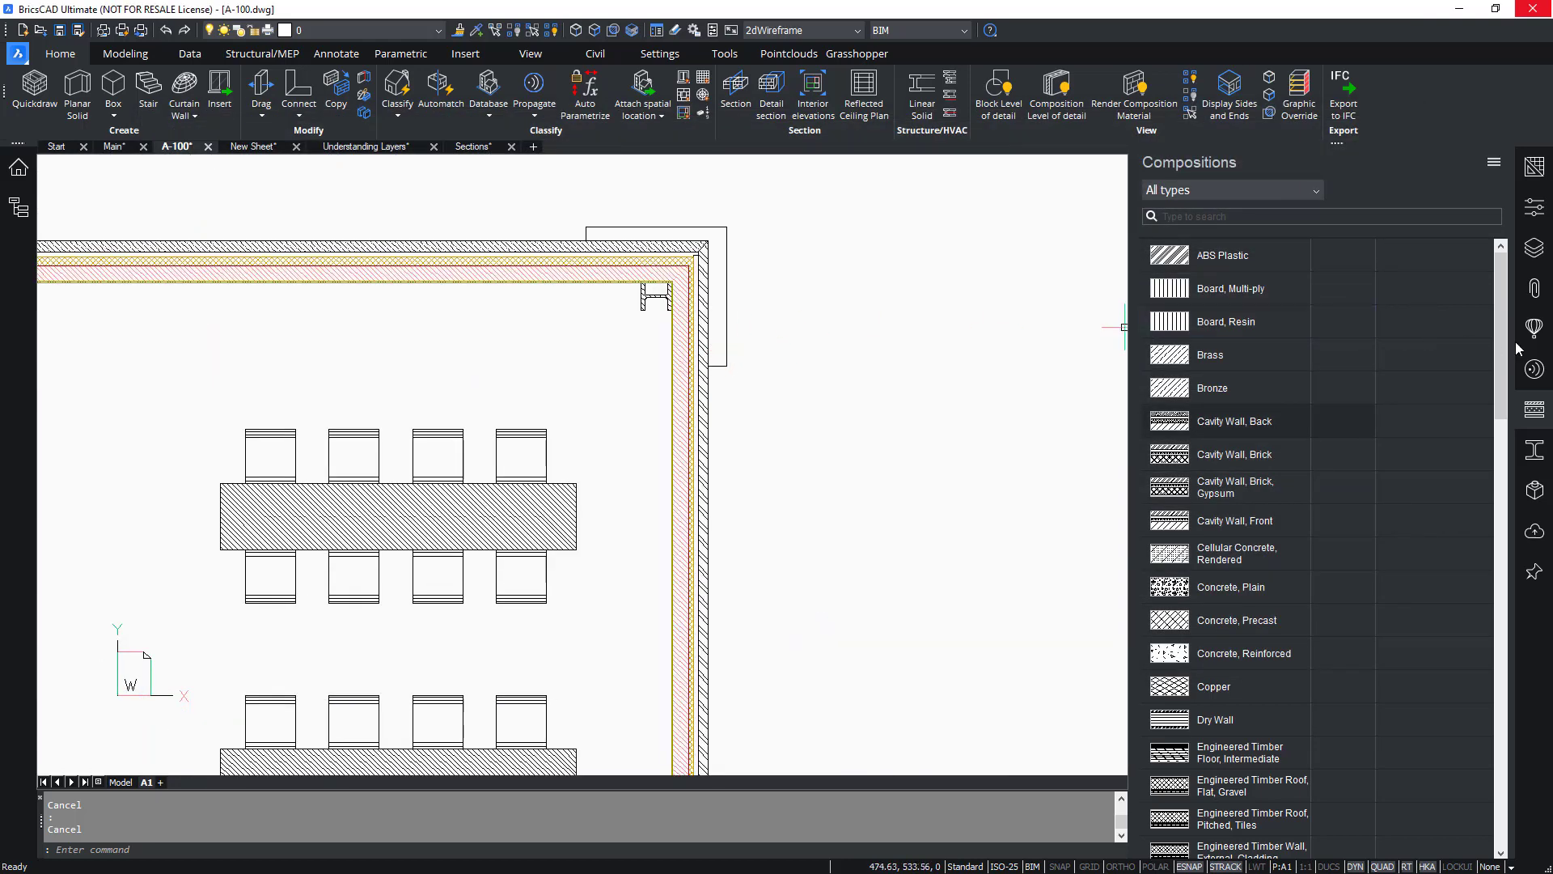
{"action": "left_click", "coordinate": [1535, 250]}
{"action": "scroll", "coordinate": [1279, 427], "scroll_direction": "down", "scroll_amount": 10}
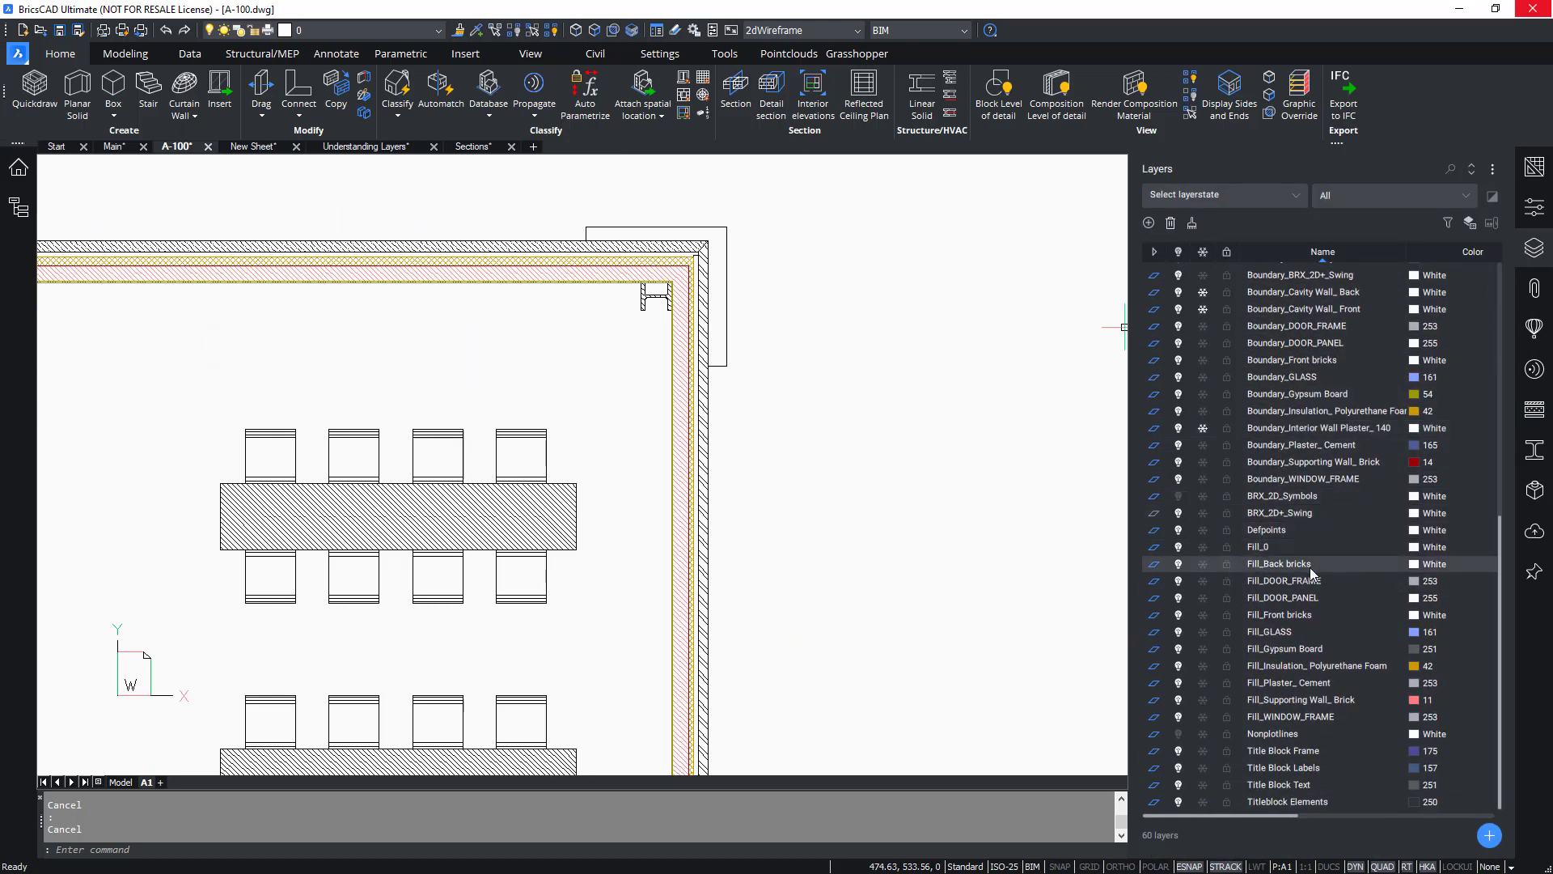
{"action": "scroll", "coordinate": [669, 202], "scroll_direction": "up", "scroll_amount": 3}
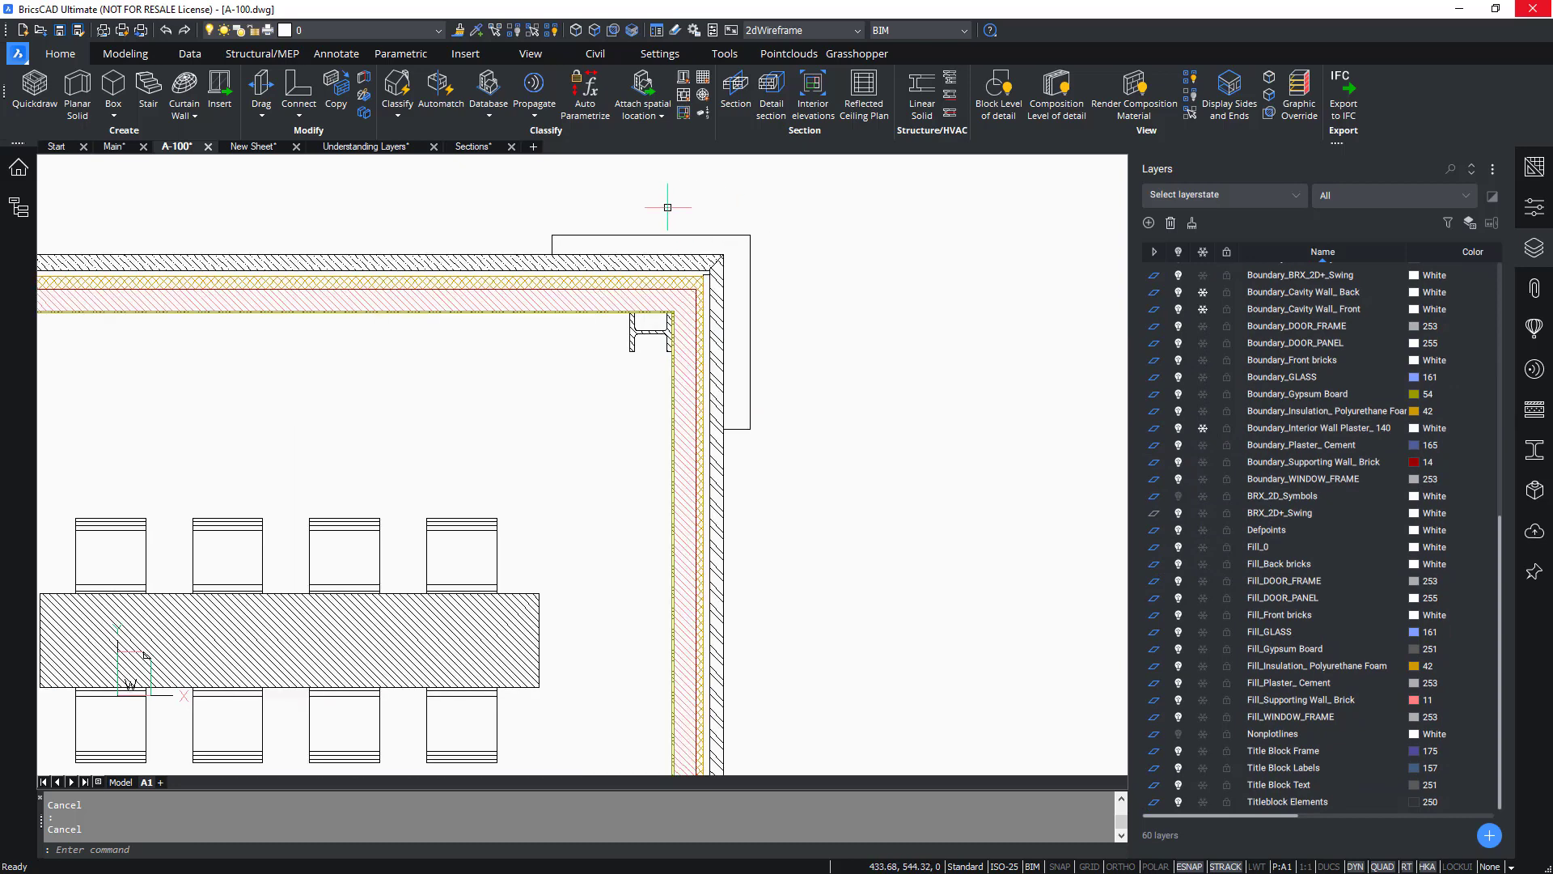
{"action": "left_click", "coordinate": [1180, 564]}
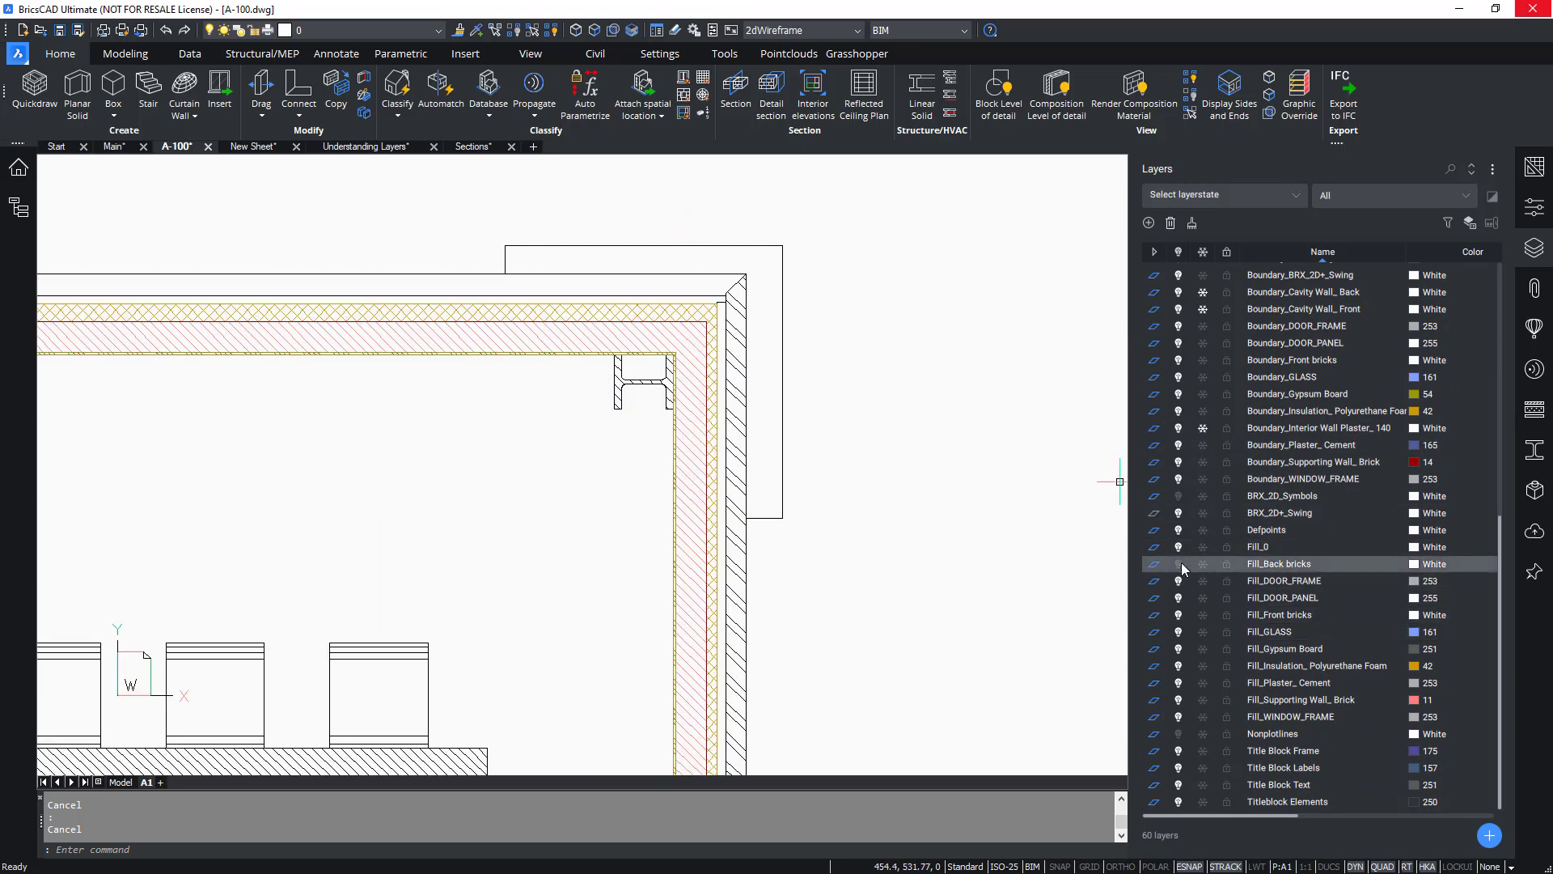
{"action": "left_click", "coordinate": [1180, 564]}
{"action": "left_click", "coordinate": [1179, 615]}
{"action": "left_click", "coordinate": [1179, 614]}
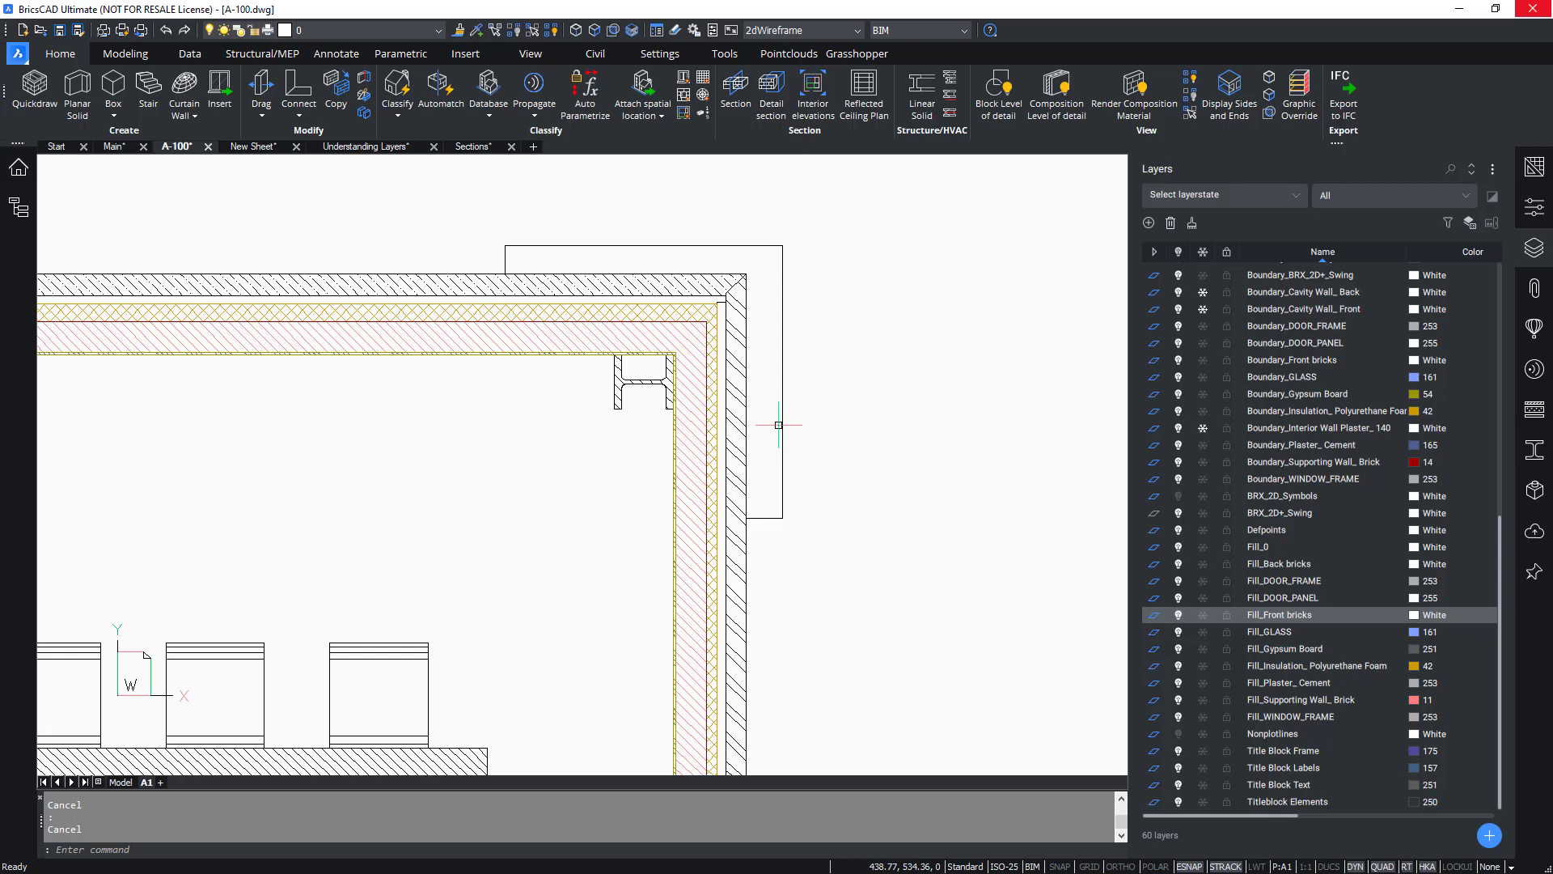
Open the support folder, open _SectionSettings.dwg from Bim > Sections, and browse its layers in the Drawing Explorer.
{"action": "type", "text": "SUPPORTFOLDER"}
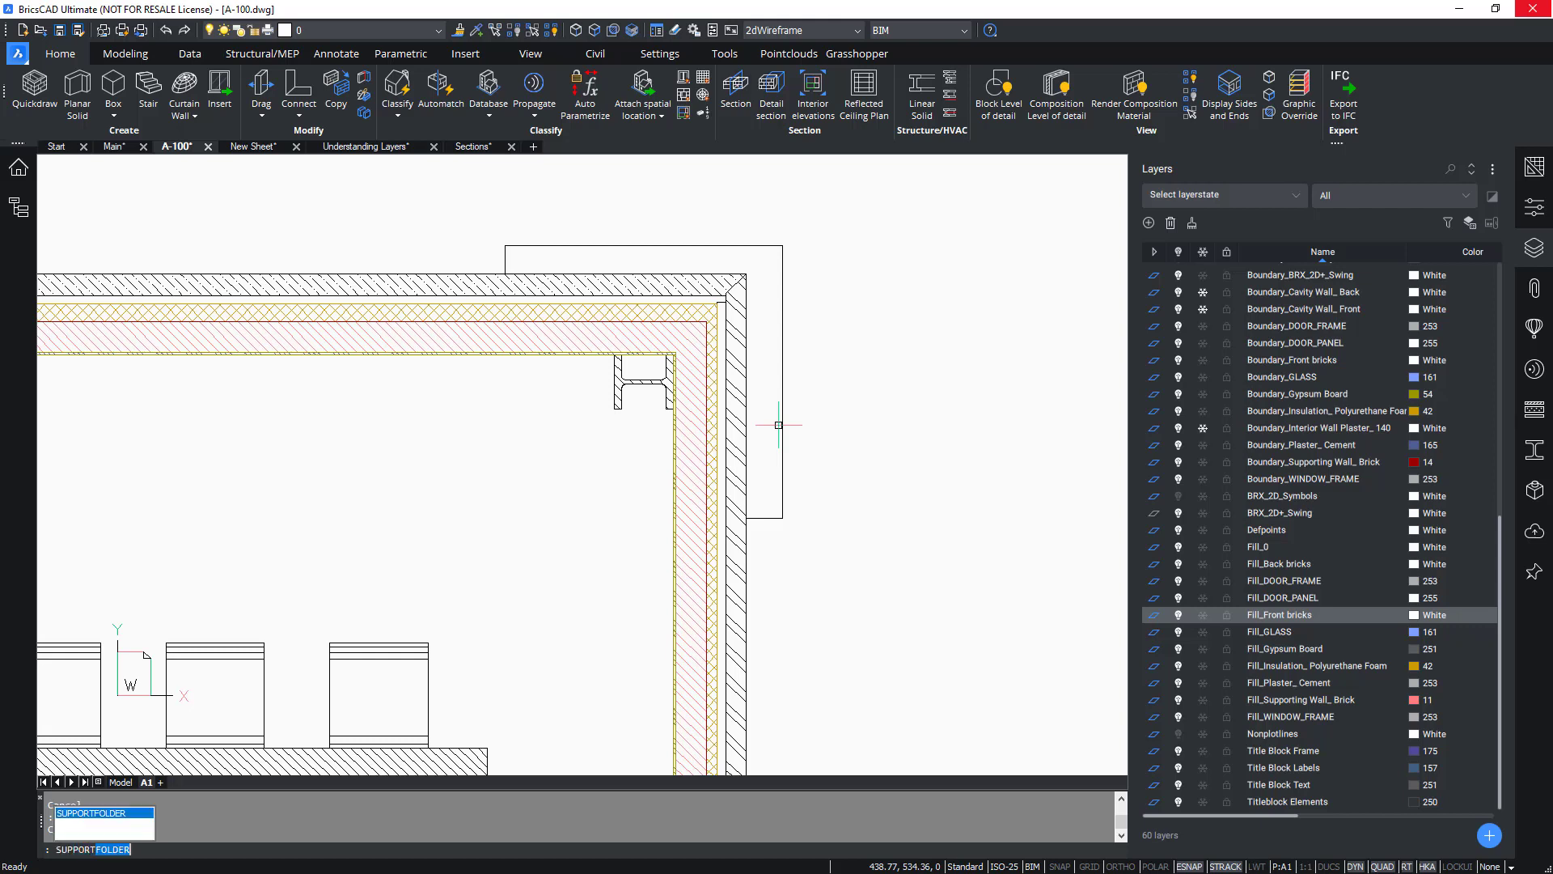
{"action": "key", "text": "Return"}
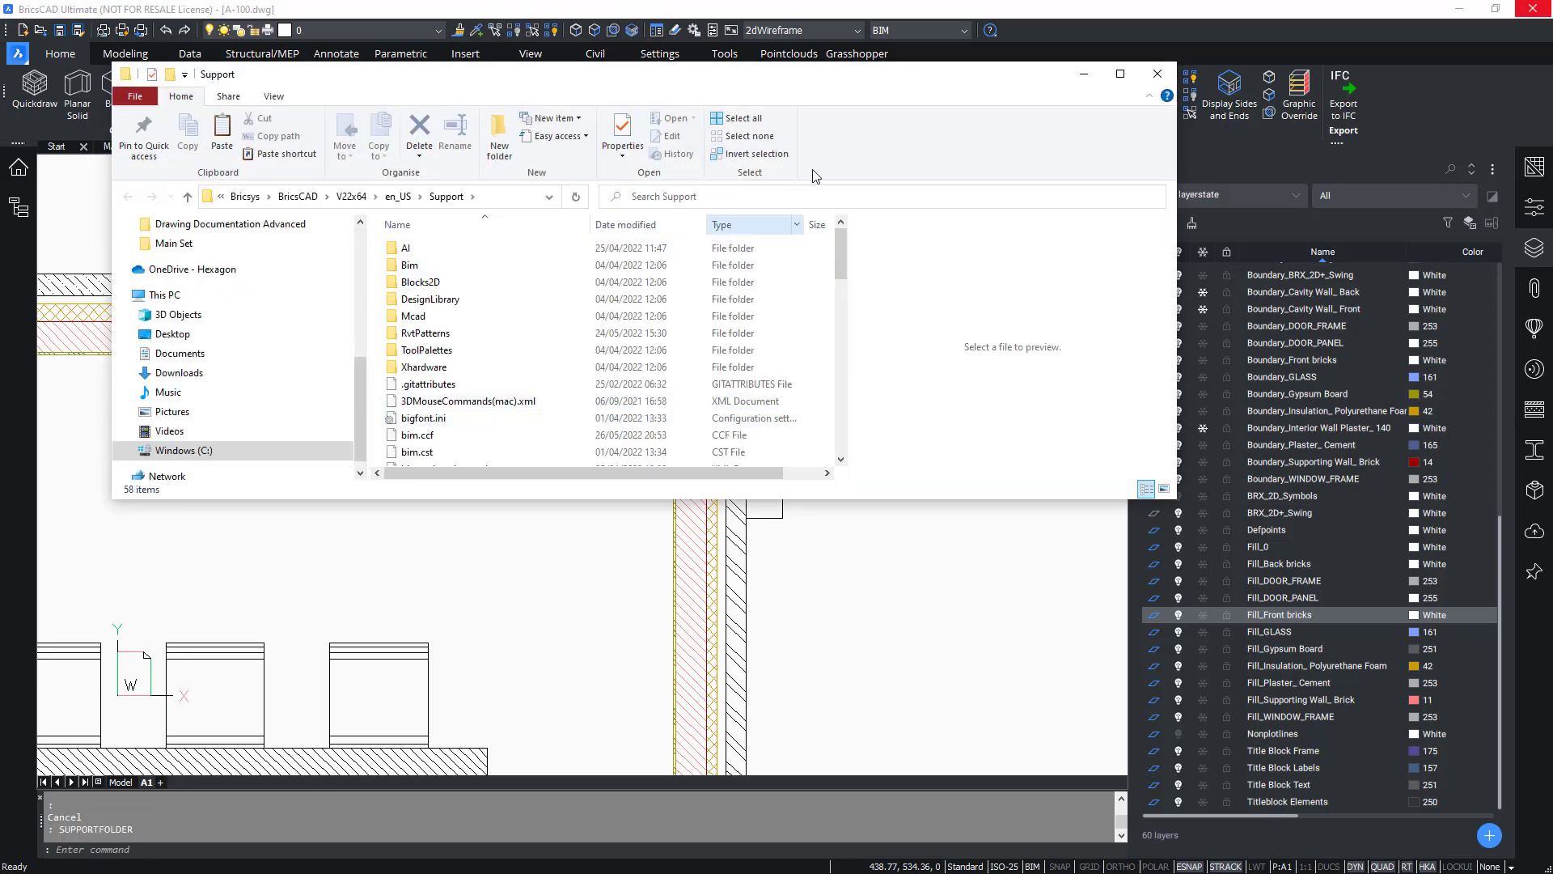
{"action": "double_click", "coordinate": [856, 74]}
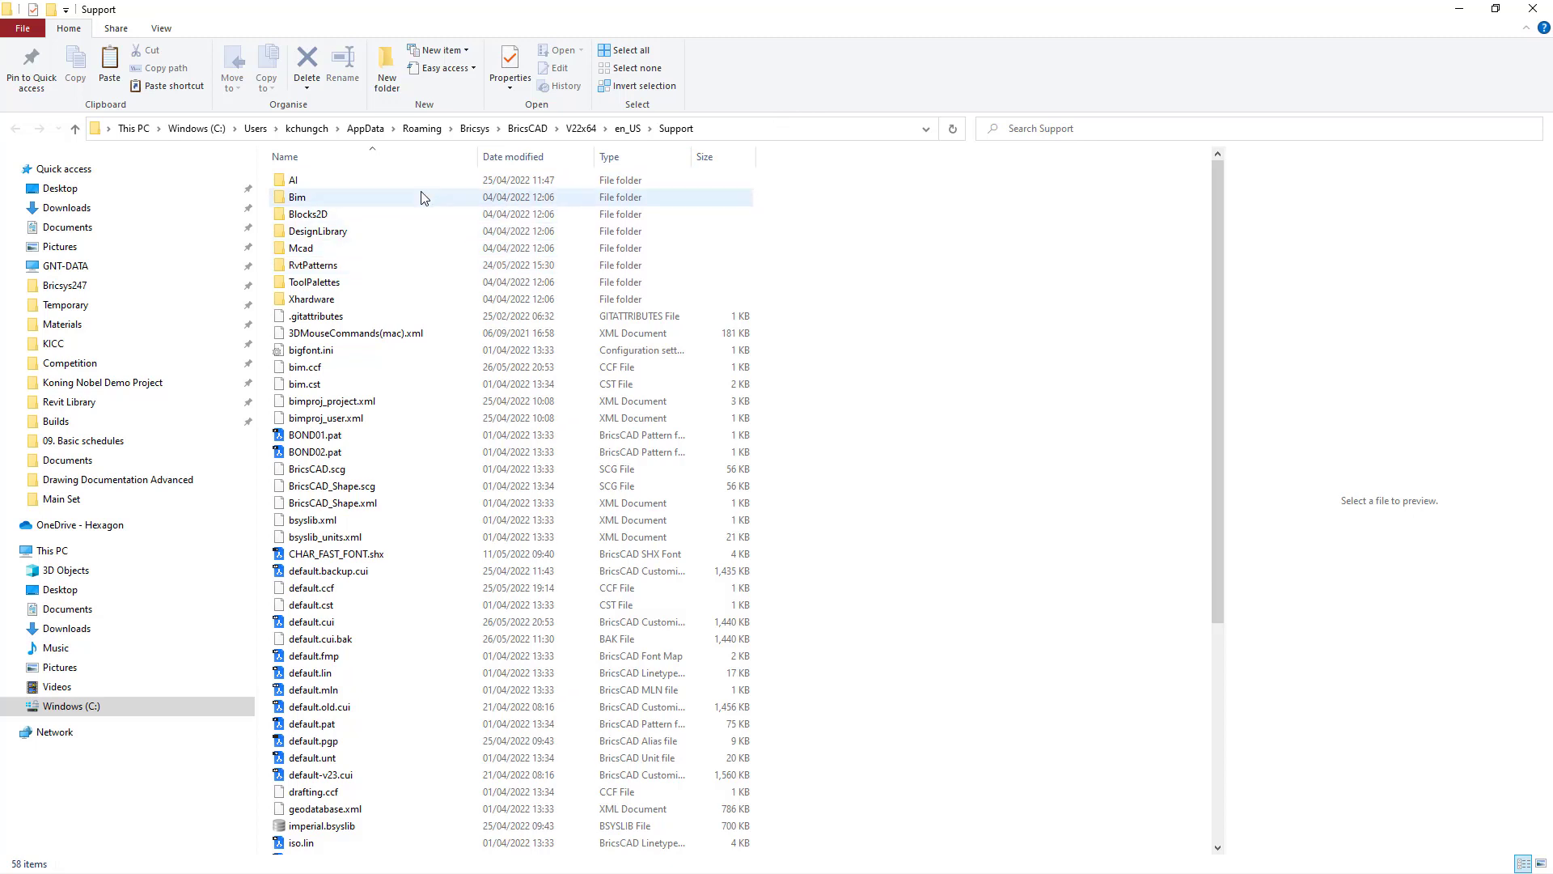
{"action": "double_click", "coordinate": [425, 196]}
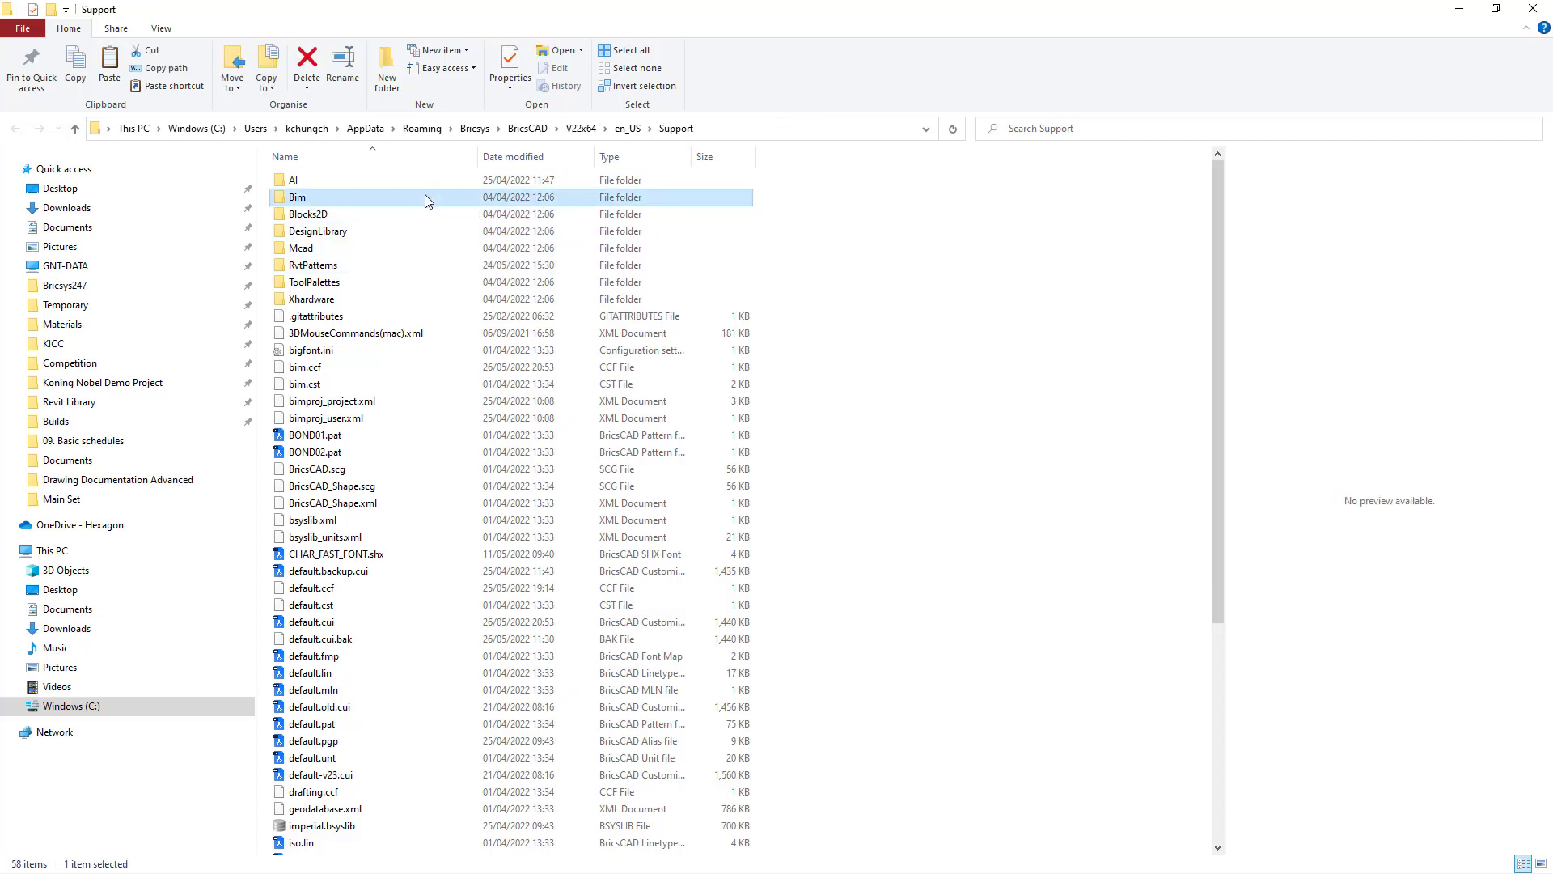
{"action": "double_click", "coordinate": [398, 266]}
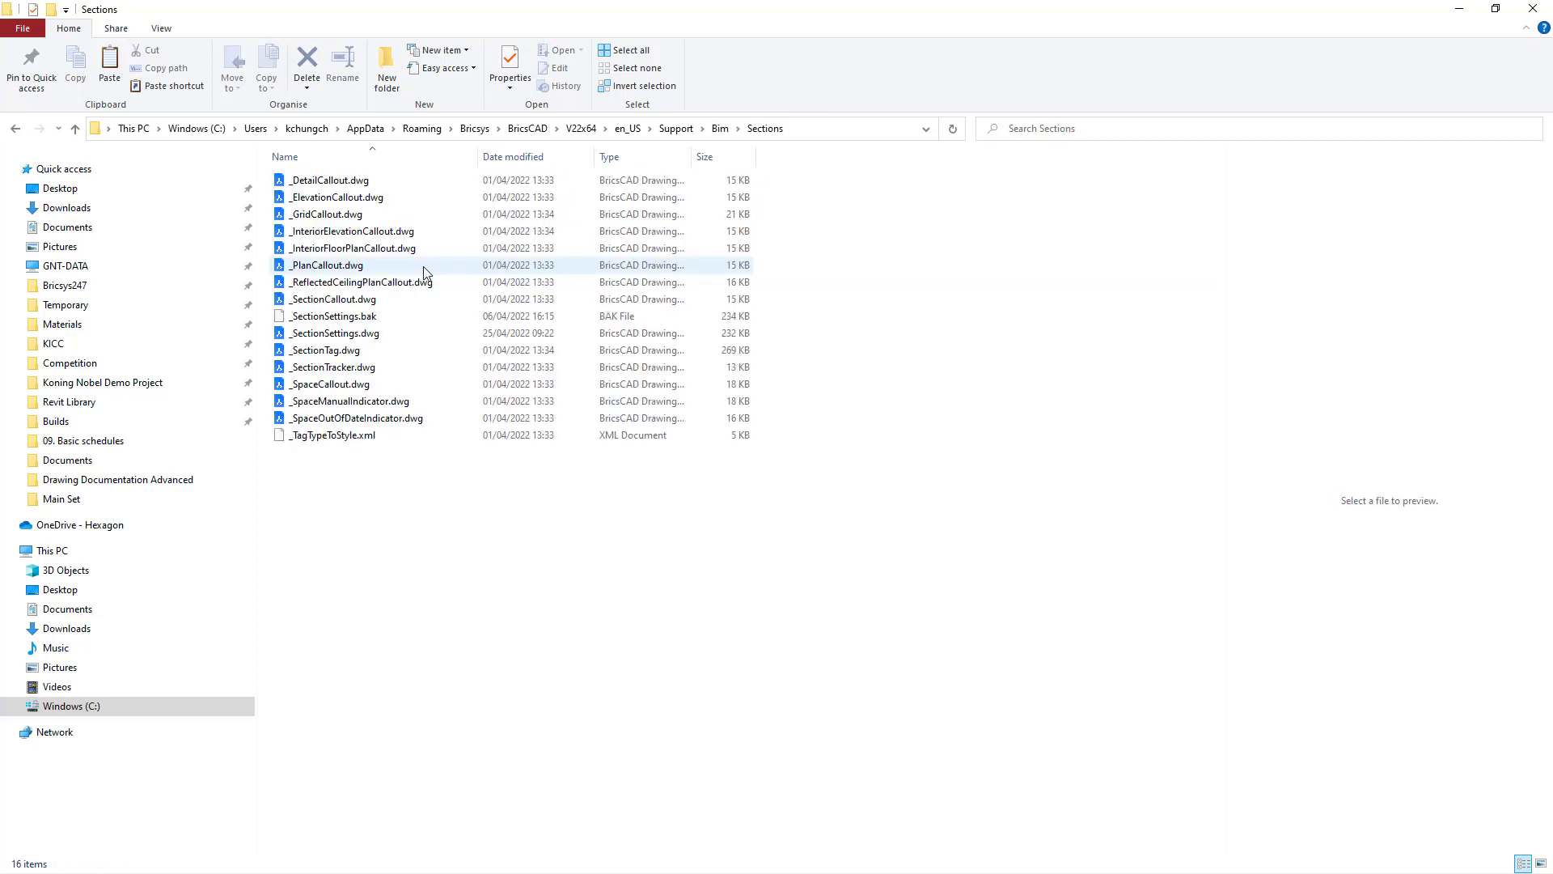
{"action": "left_click", "coordinate": [403, 332]}
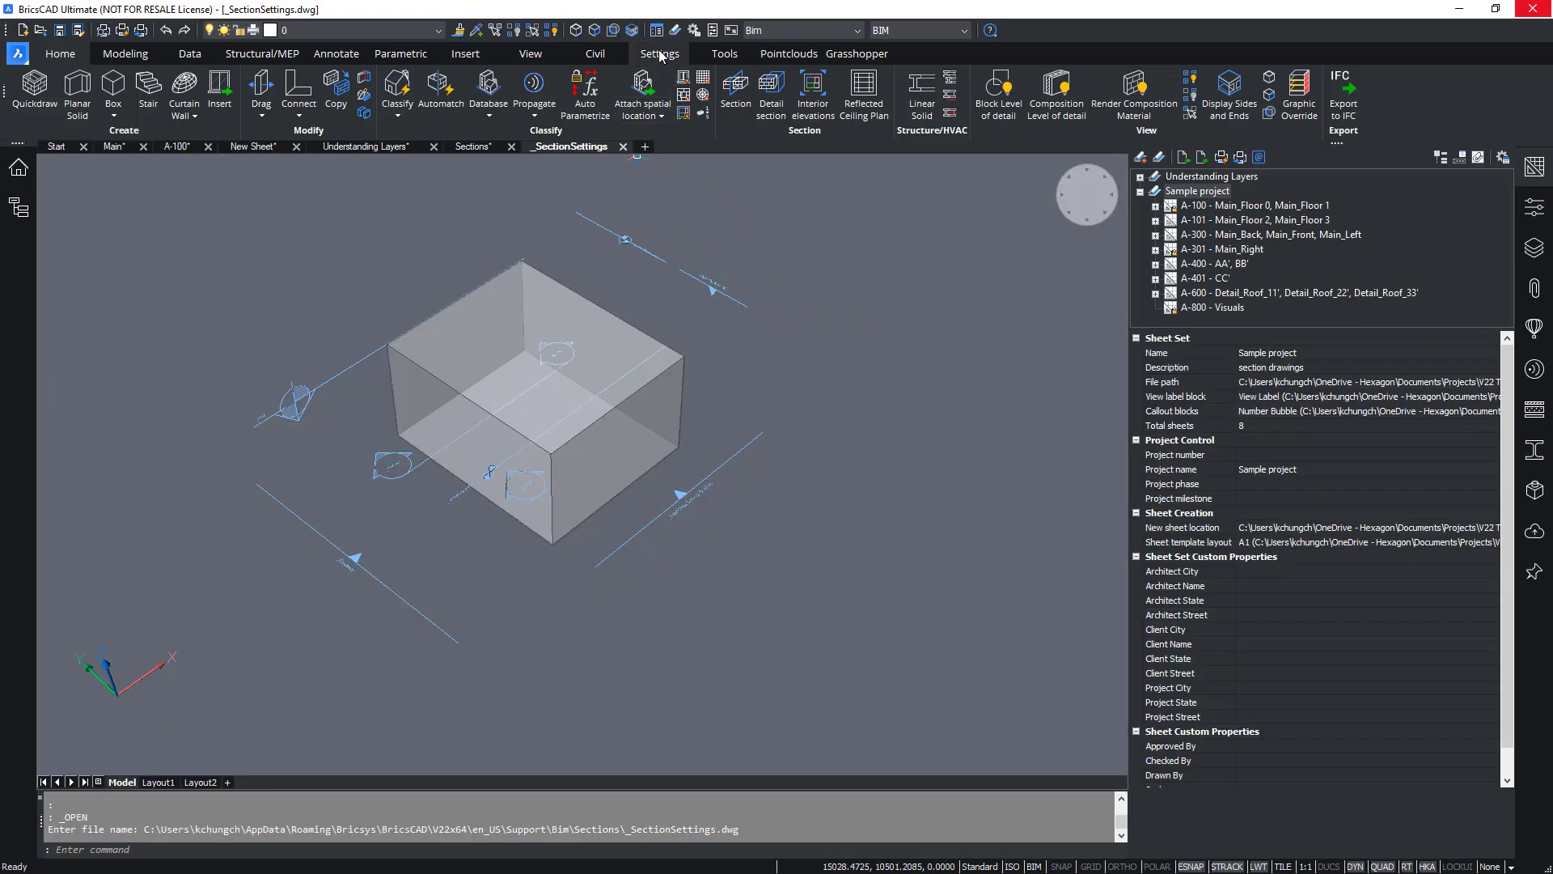
{"action": "left_click", "coordinate": [657, 31]}
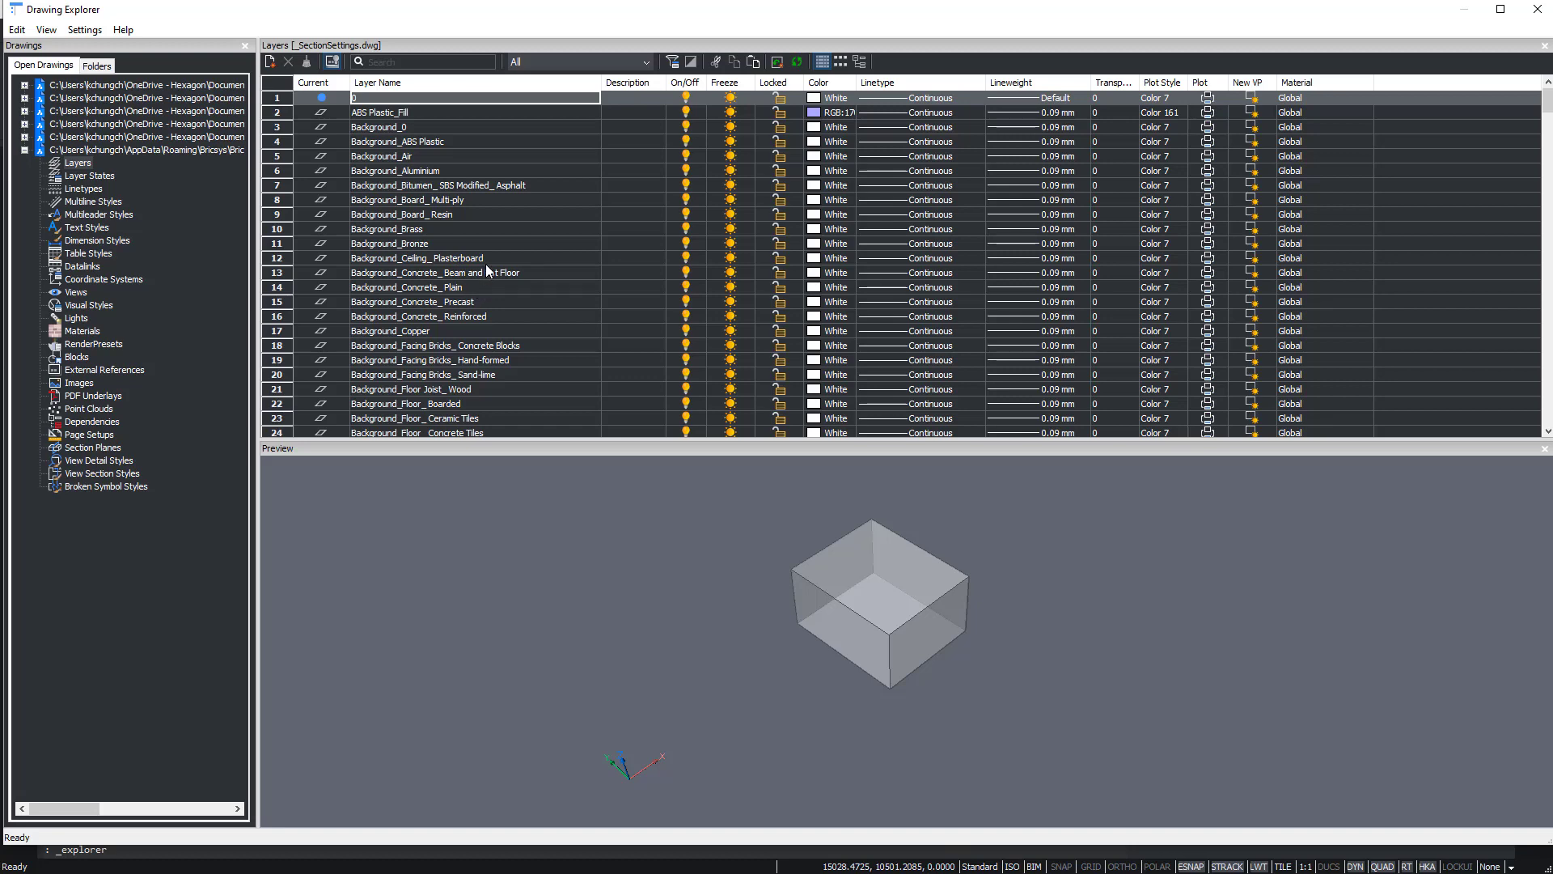
{"action": "scroll", "coordinate": [503, 230], "scroll_direction": "down", "scroll_amount": 3}
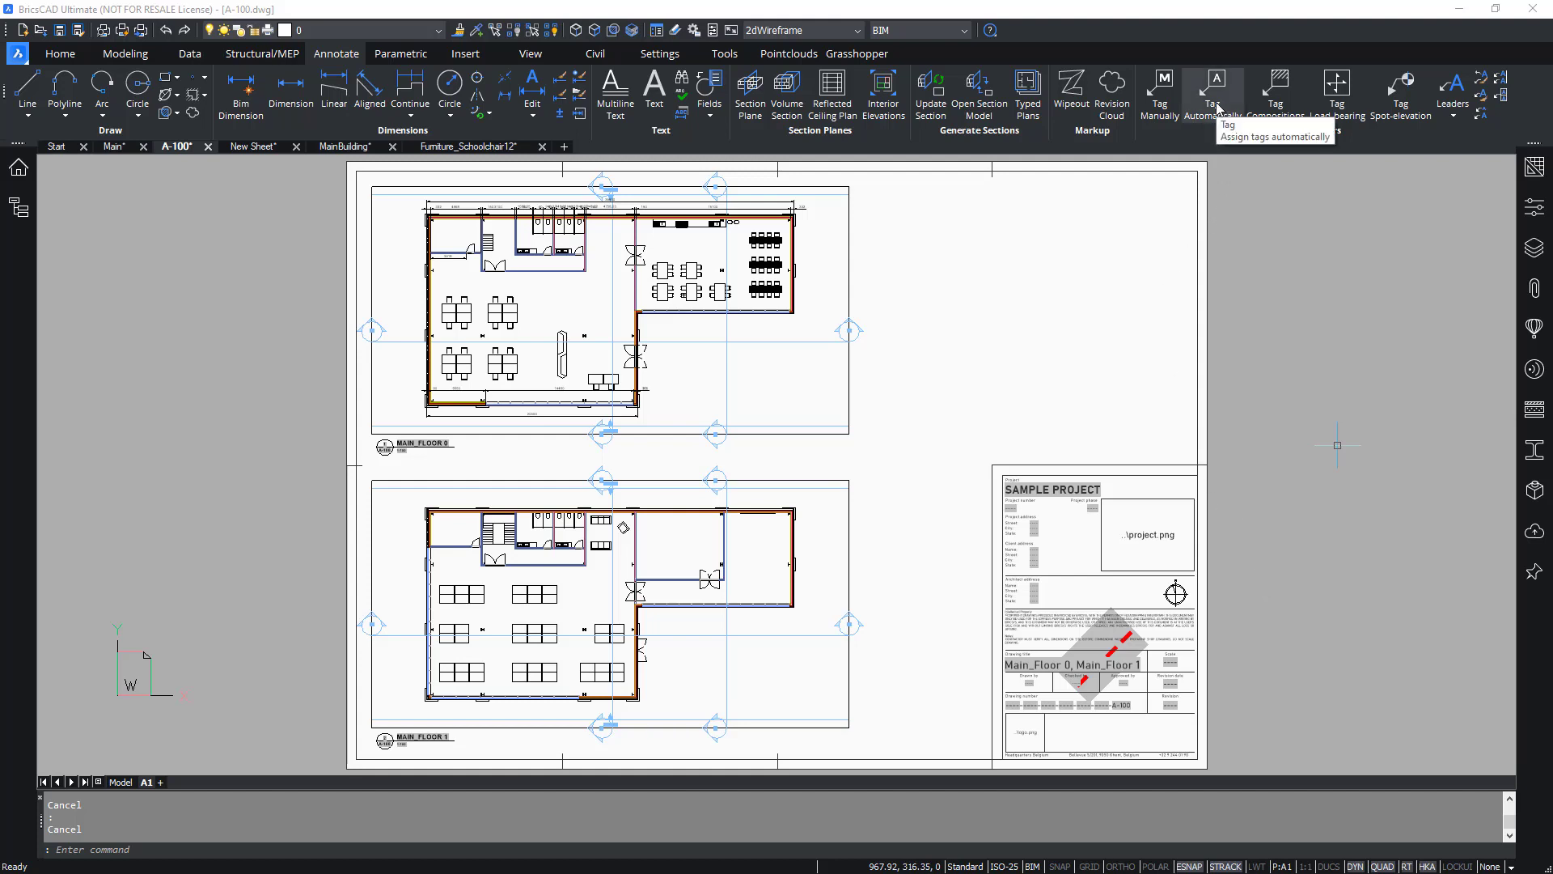
Tag the exterior wall manually on the A-100 sheet, placing the tag just beside the wall.
{"action": "left_click", "coordinate": [1150, 114]}
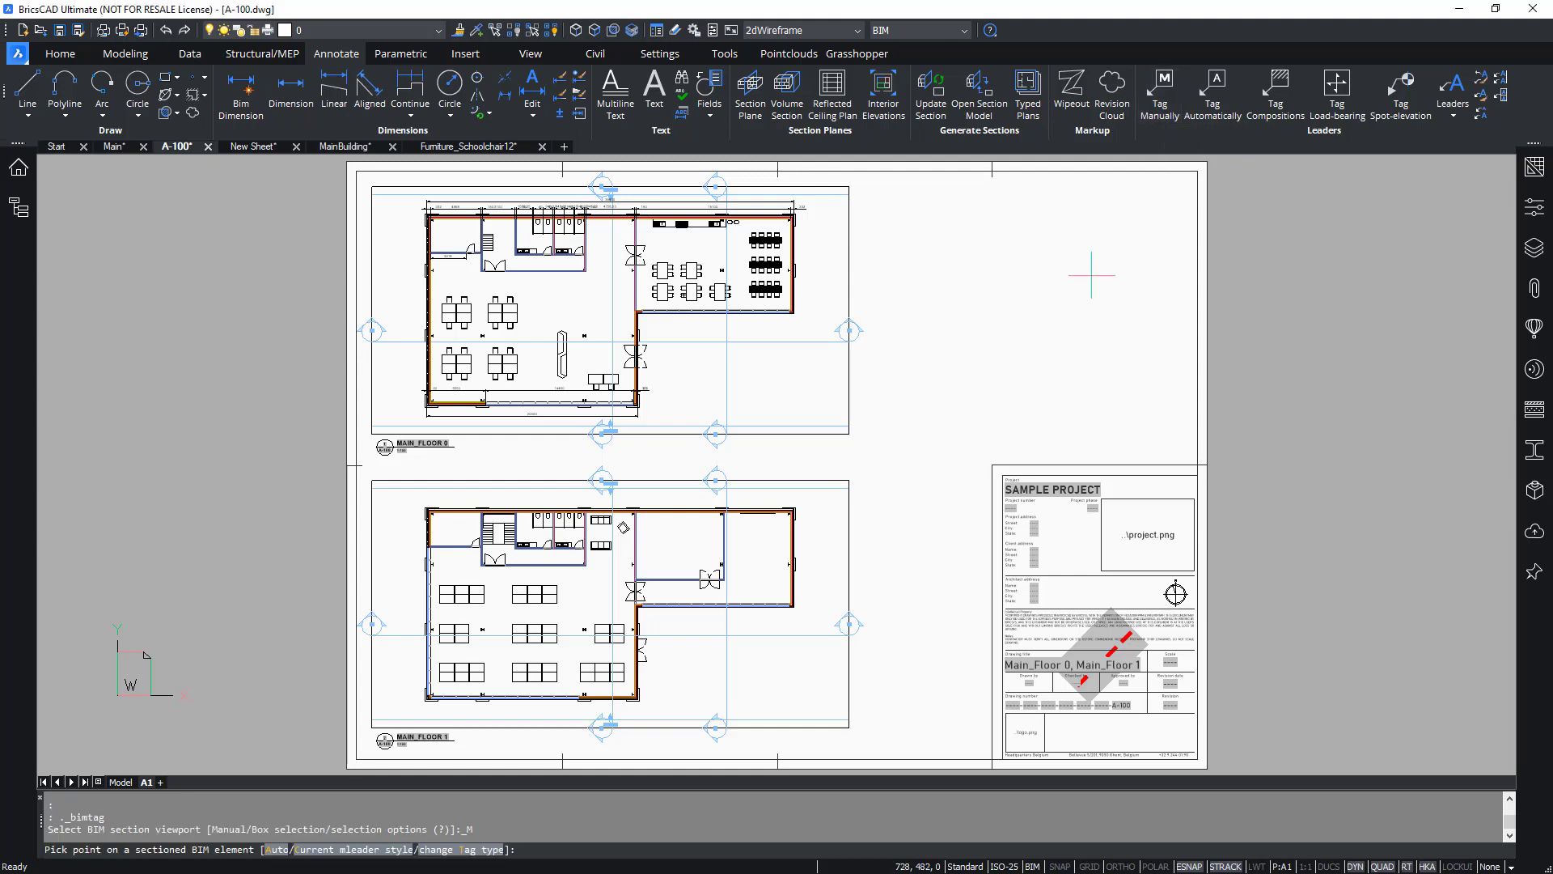
{"action": "scroll", "coordinate": [698, 312], "scroll_direction": "up", "scroll_amount": 10}
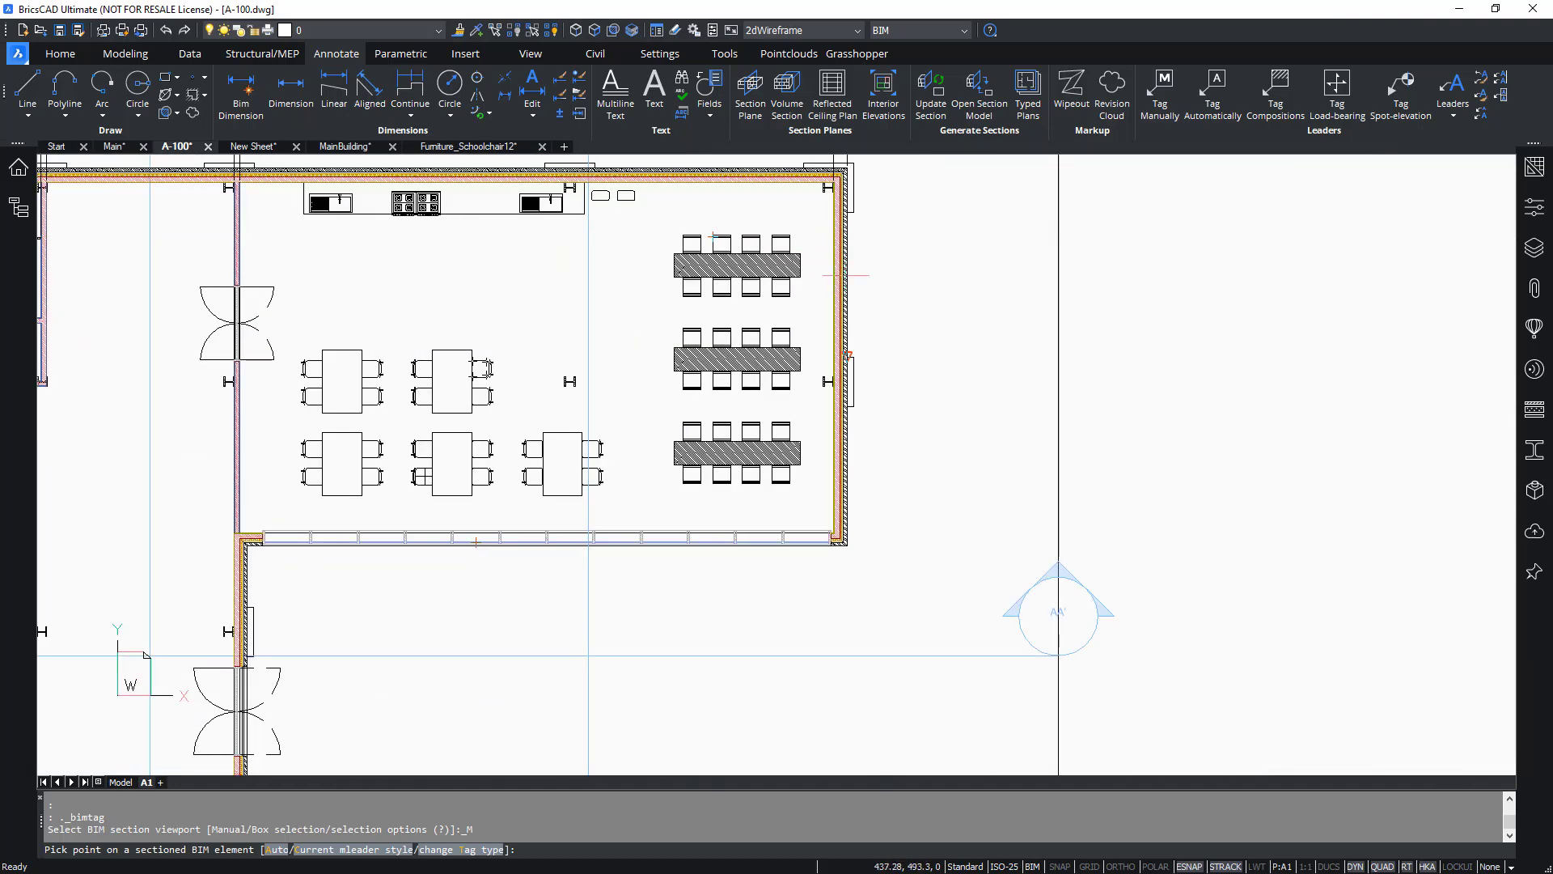
{"action": "scroll", "coordinate": [850, 449], "scroll_direction": "down", "scroll_amount": 3}
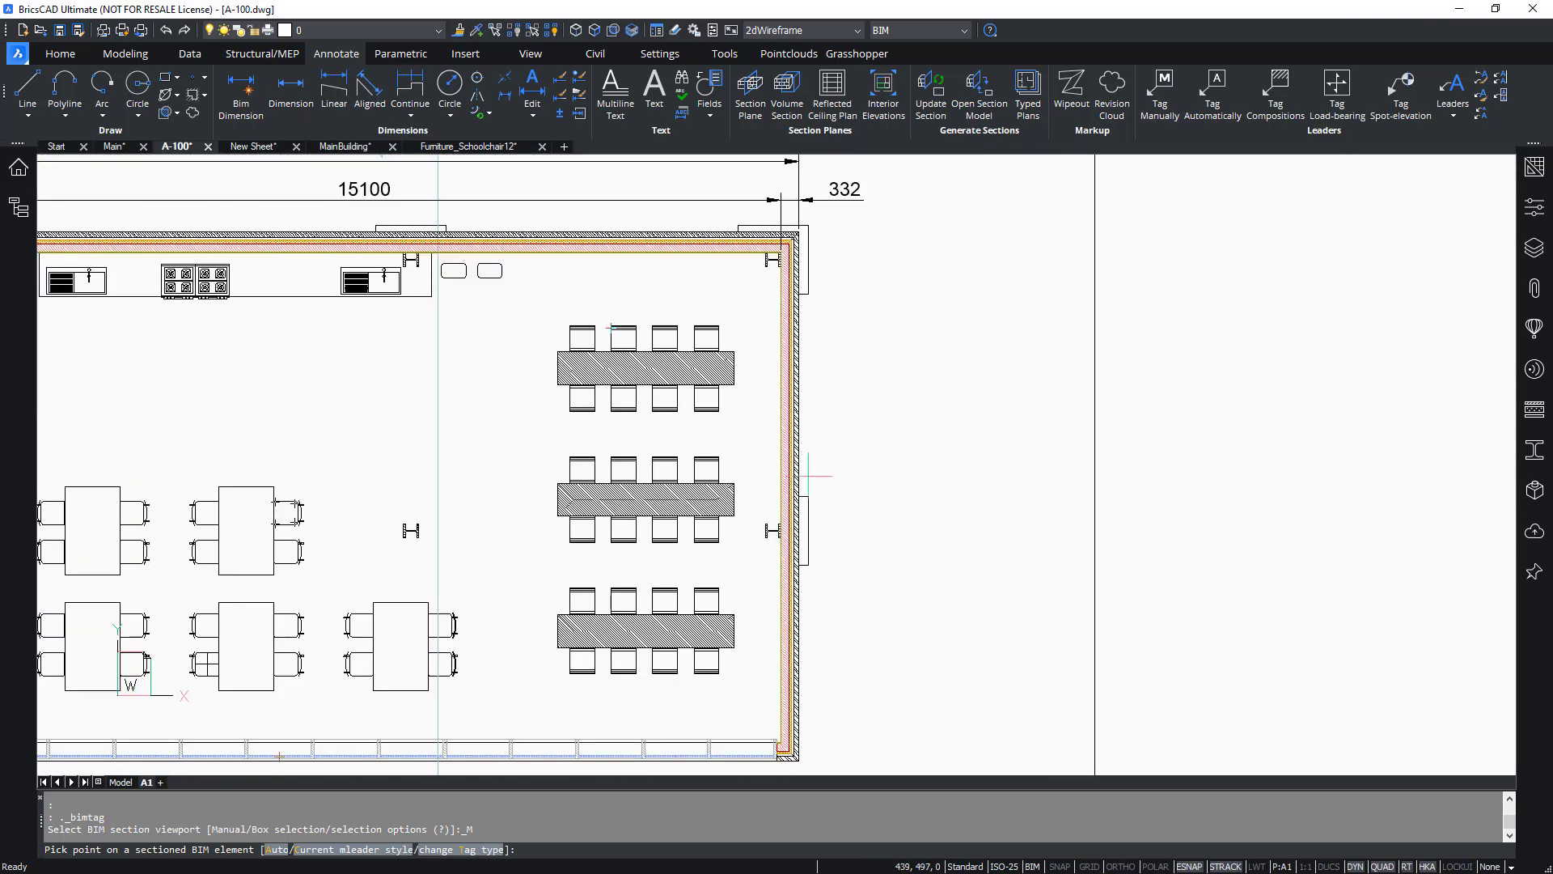
{"action": "left_click", "coordinate": [799, 494]}
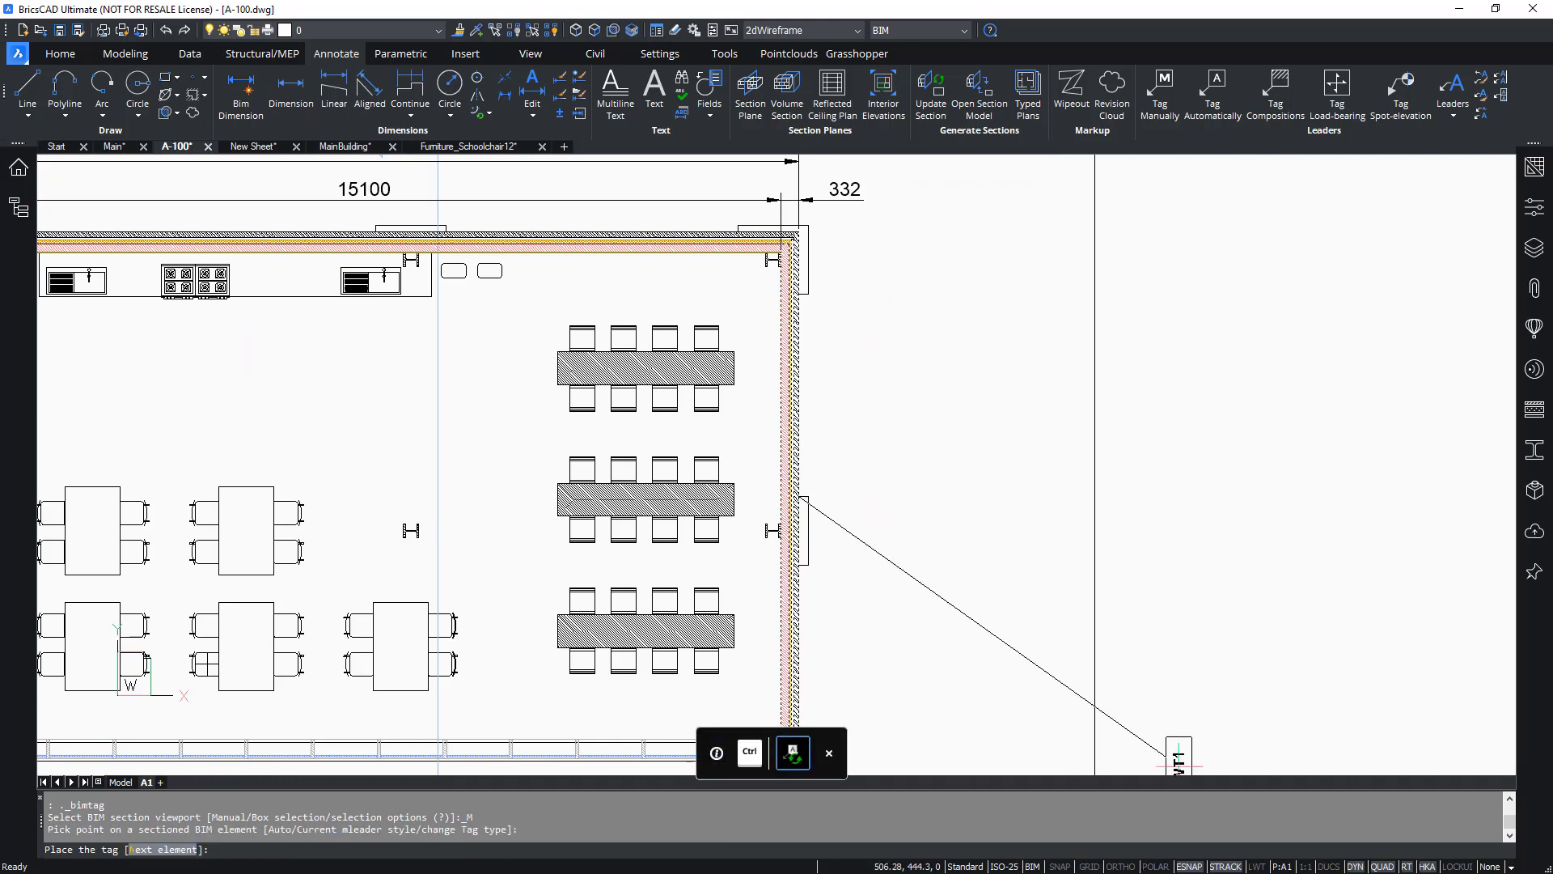
{"action": "left_click", "coordinate": [1155, 866]}
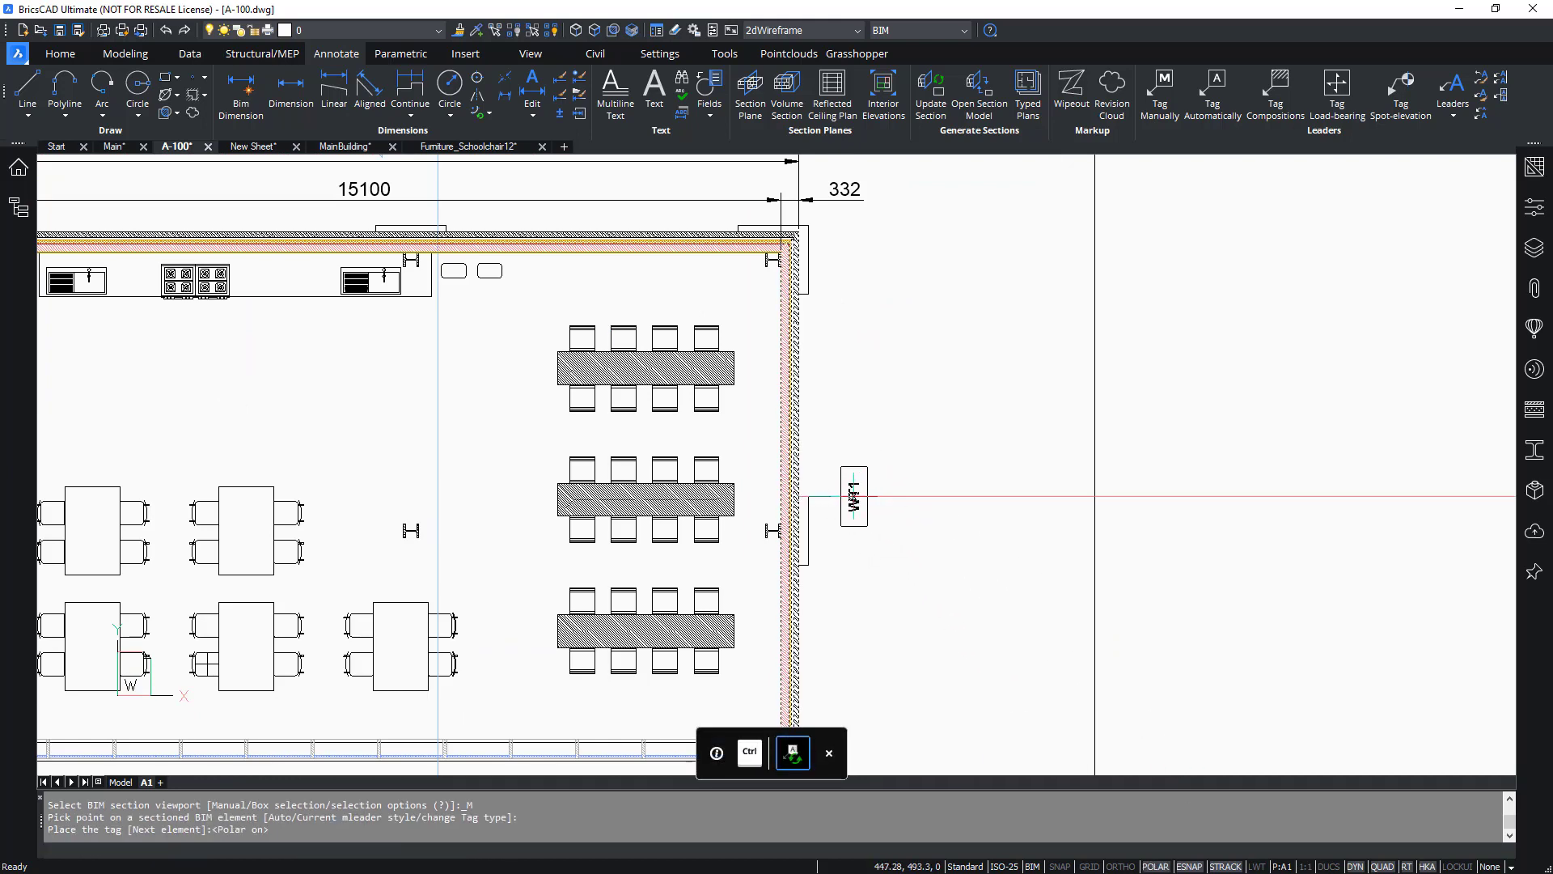
{"action": "left_click", "coordinate": [855, 495]}
{"action": "key", "text": "Escape"}
{"action": "key", "text": "Escape"}
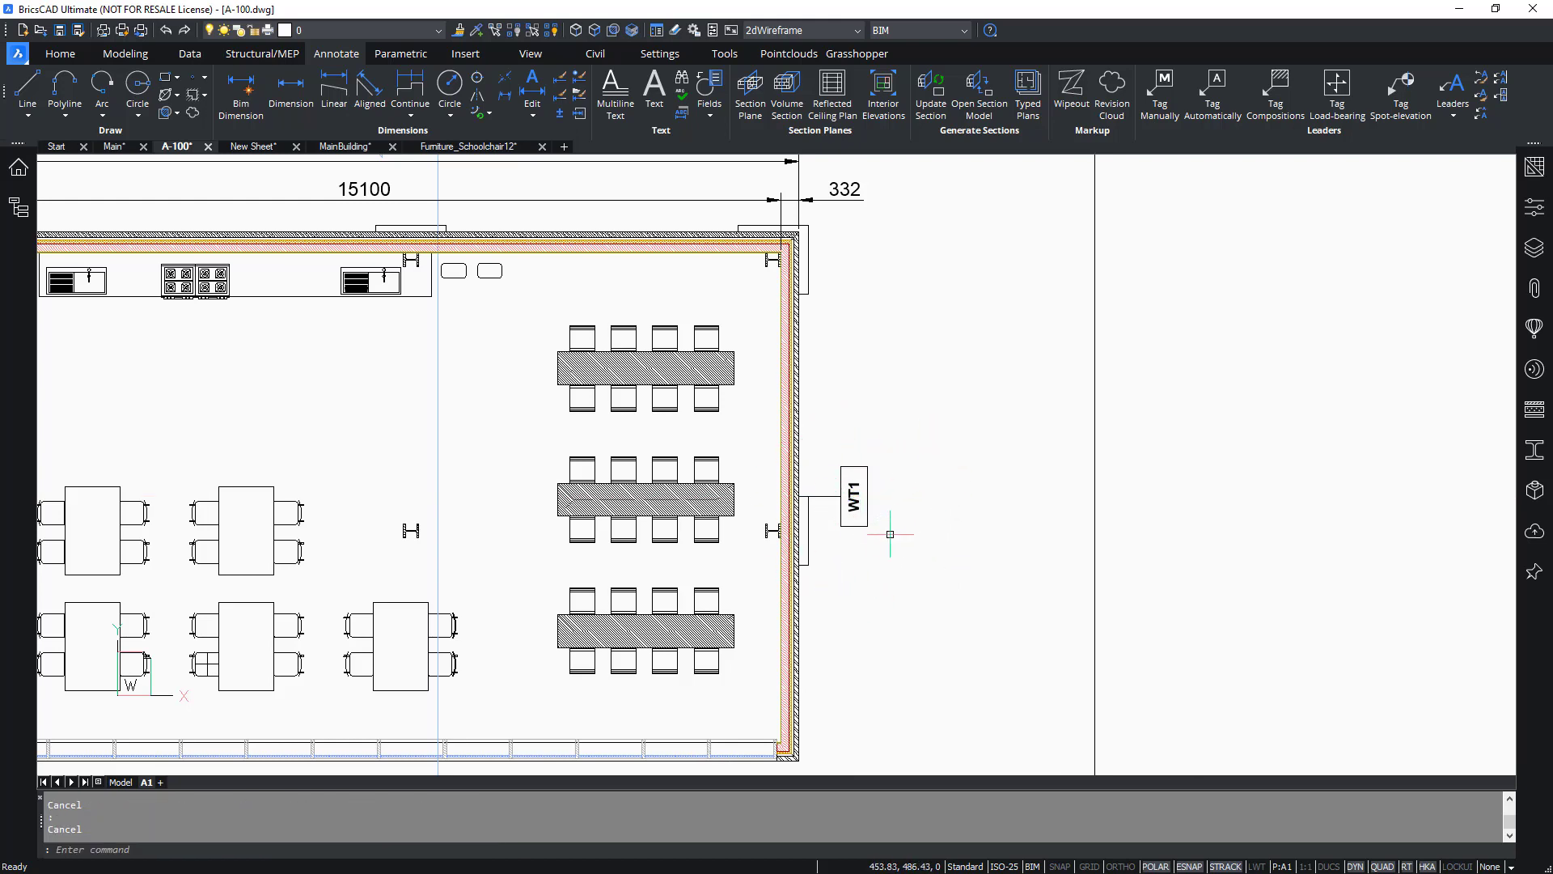
In the MainBuilding model, select the exterior wall and check its Wall type property, then return to A-100.
{"action": "left_click", "coordinate": [345, 147]}
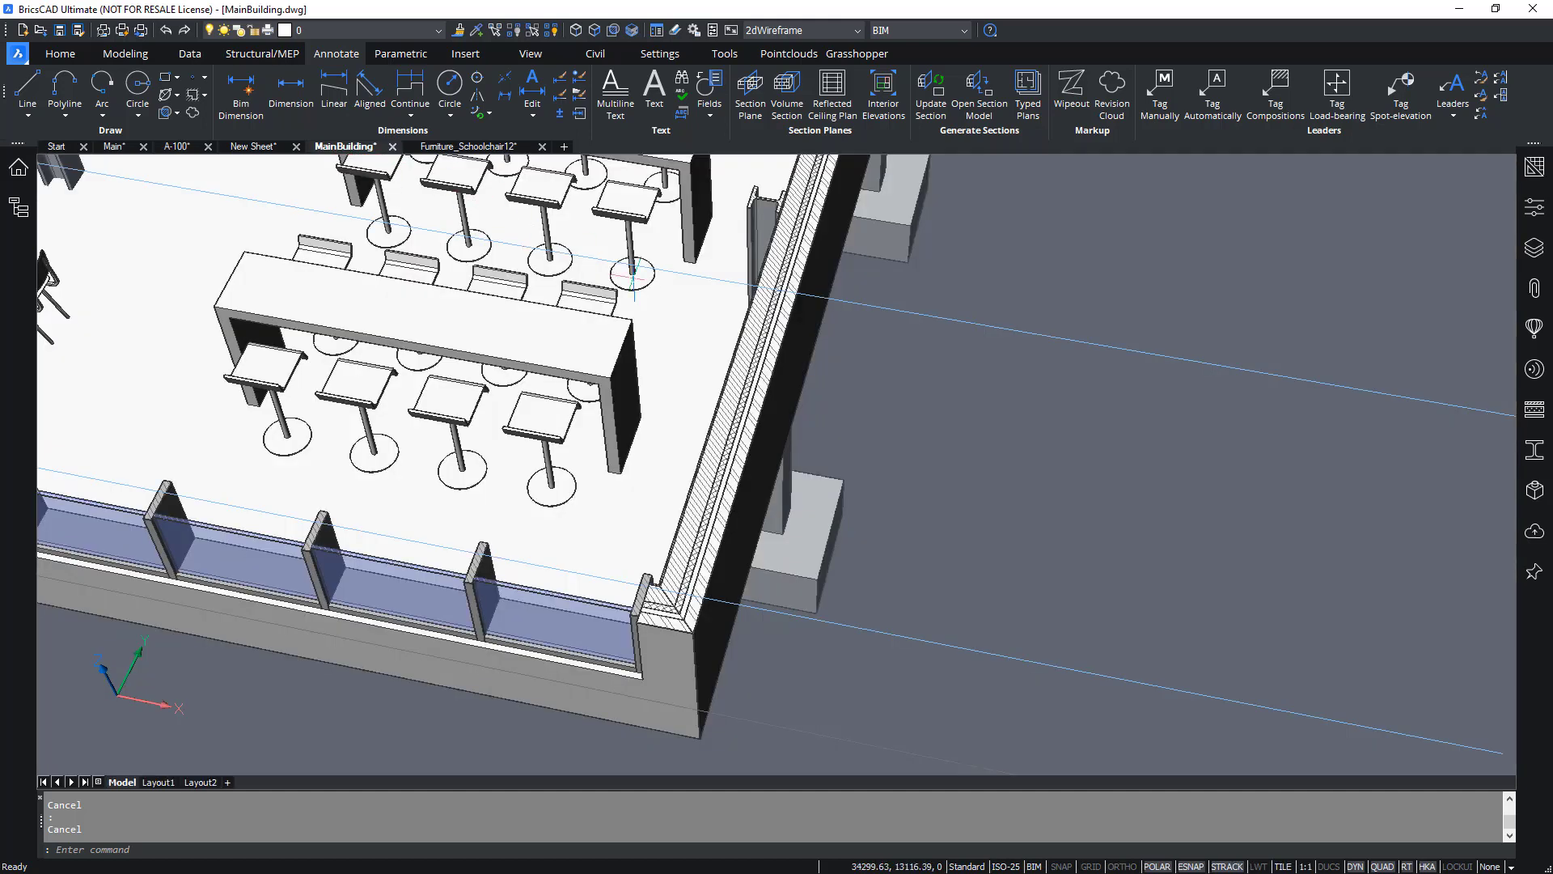
{"action": "left_click", "coordinate": [809, 343]}
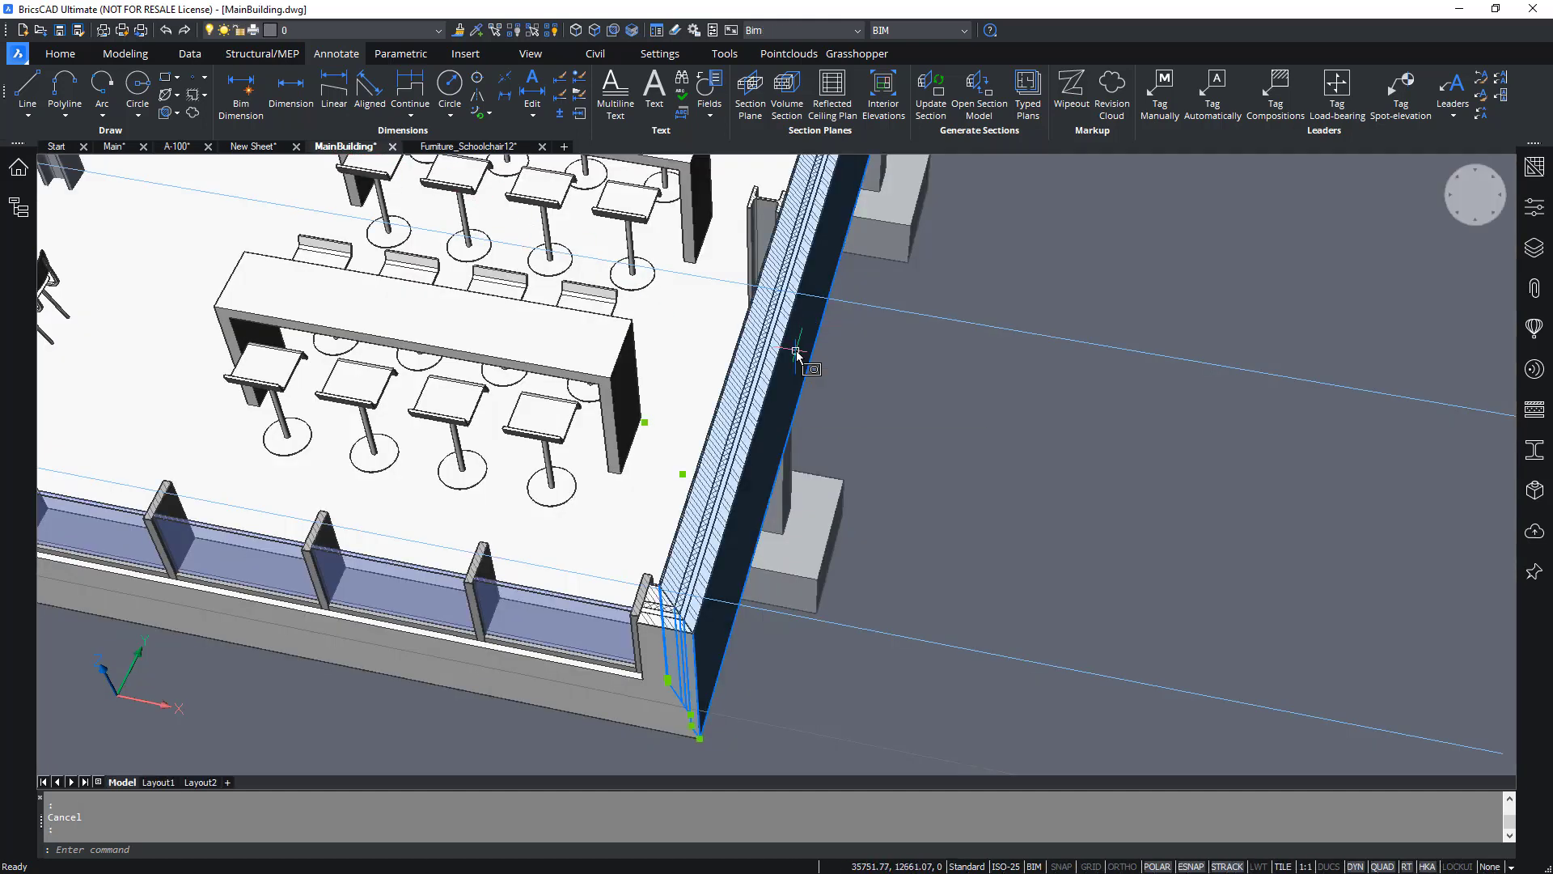
{"action": "left_click", "coordinate": [1534, 207]}
{"action": "left_click", "coordinate": [1189, 524]}
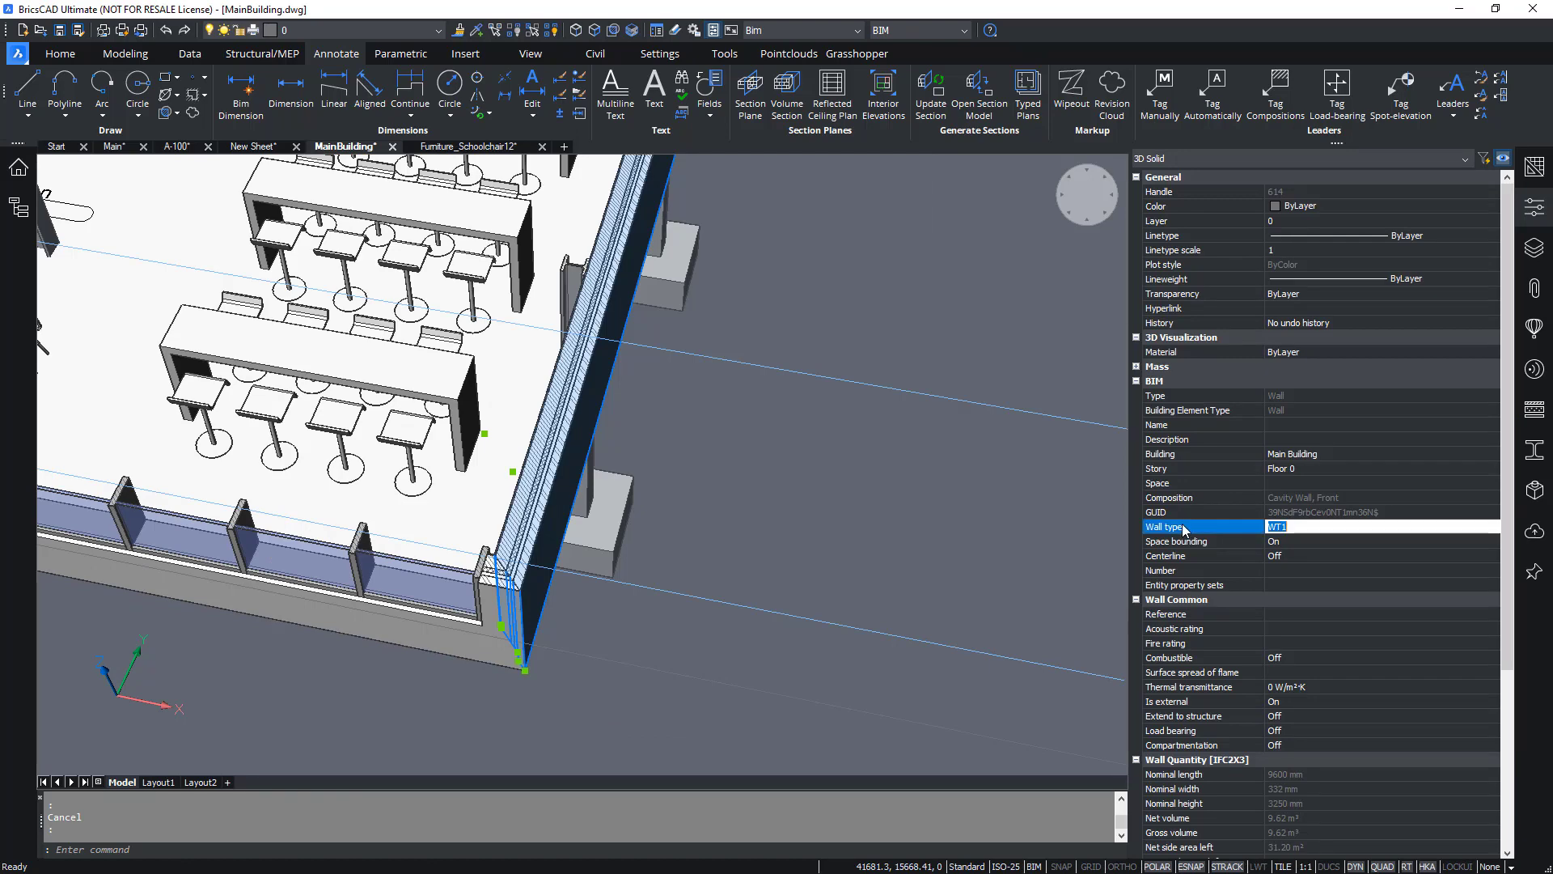
{"action": "left_click", "coordinate": [1271, 527]}
{"action": "left_click", "coordinate": [1532, 209]}
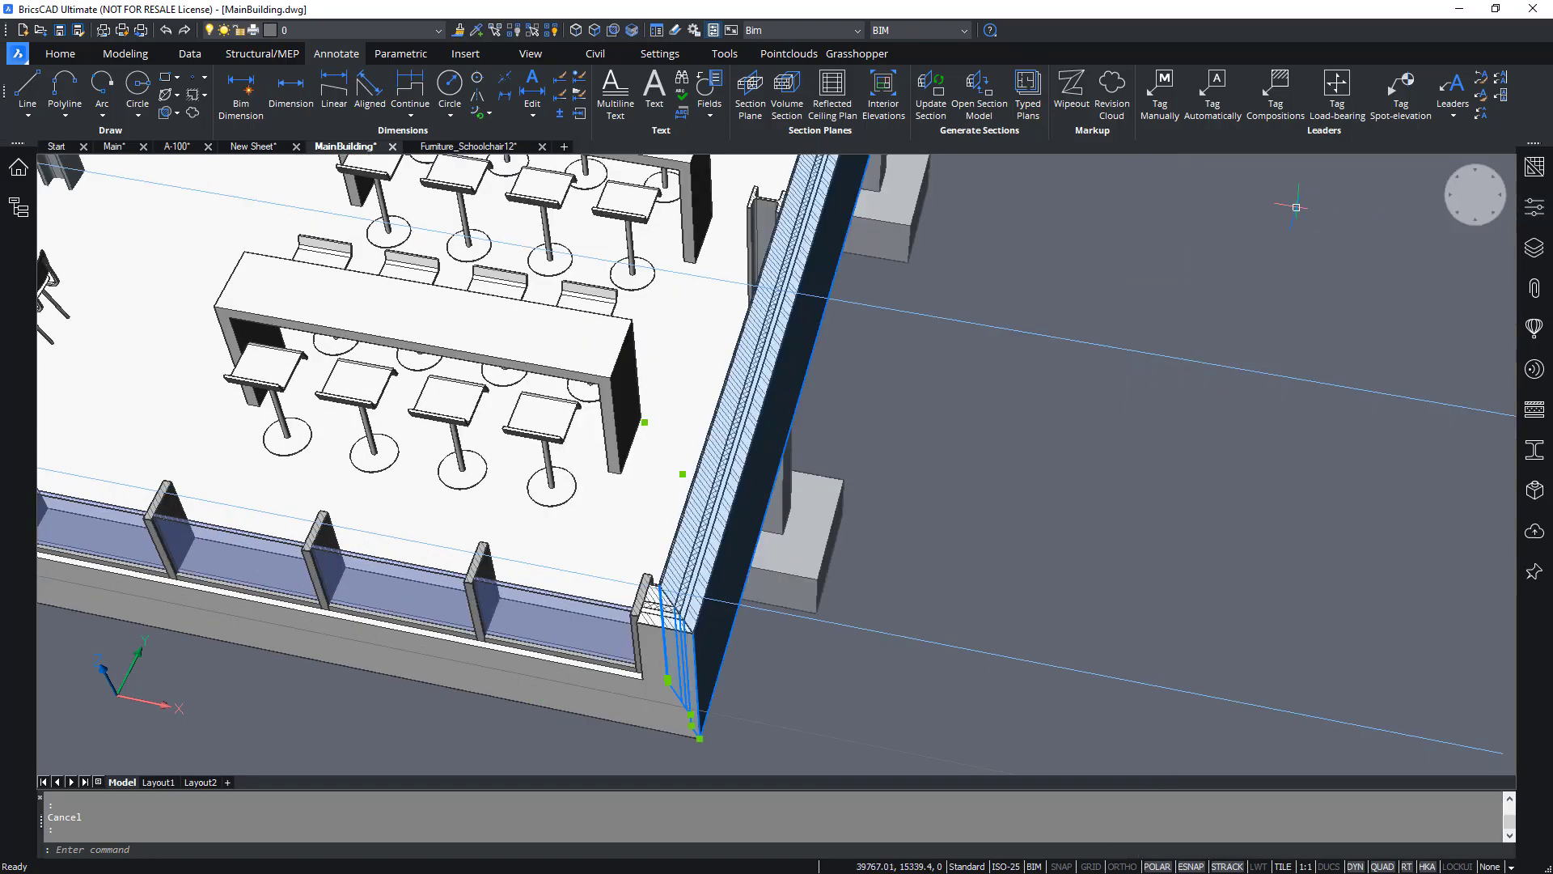
{"action": "key", "text": "Escape"}
{"action": "left_click", "coordinate": [175, 147]}
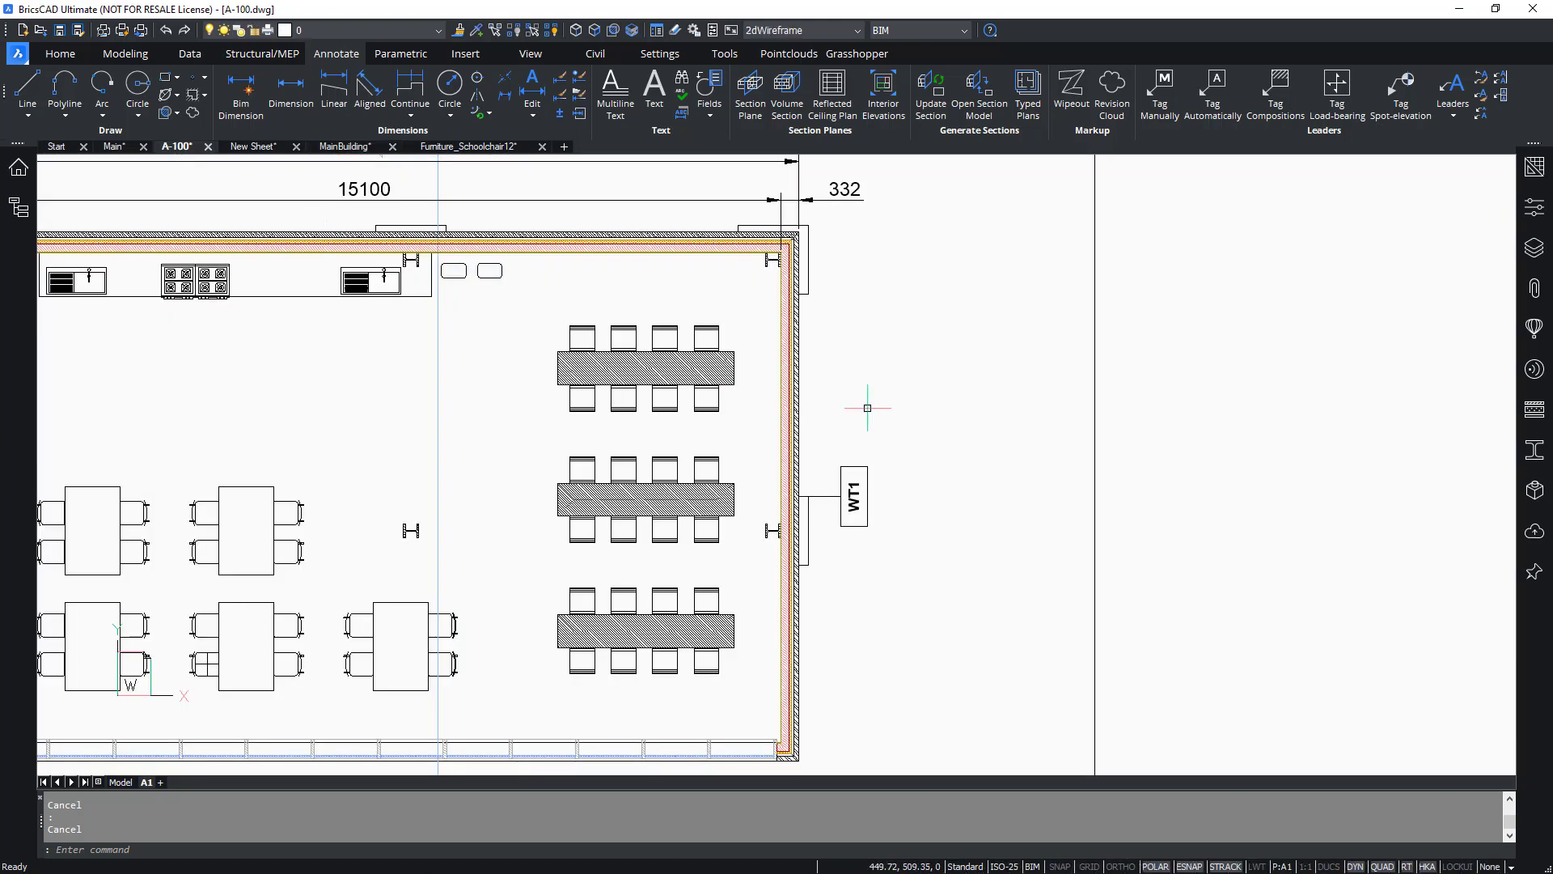
Open the multileader styles with the MLEADERSTYLE command.
{"action": "type", "text": "MLE"}
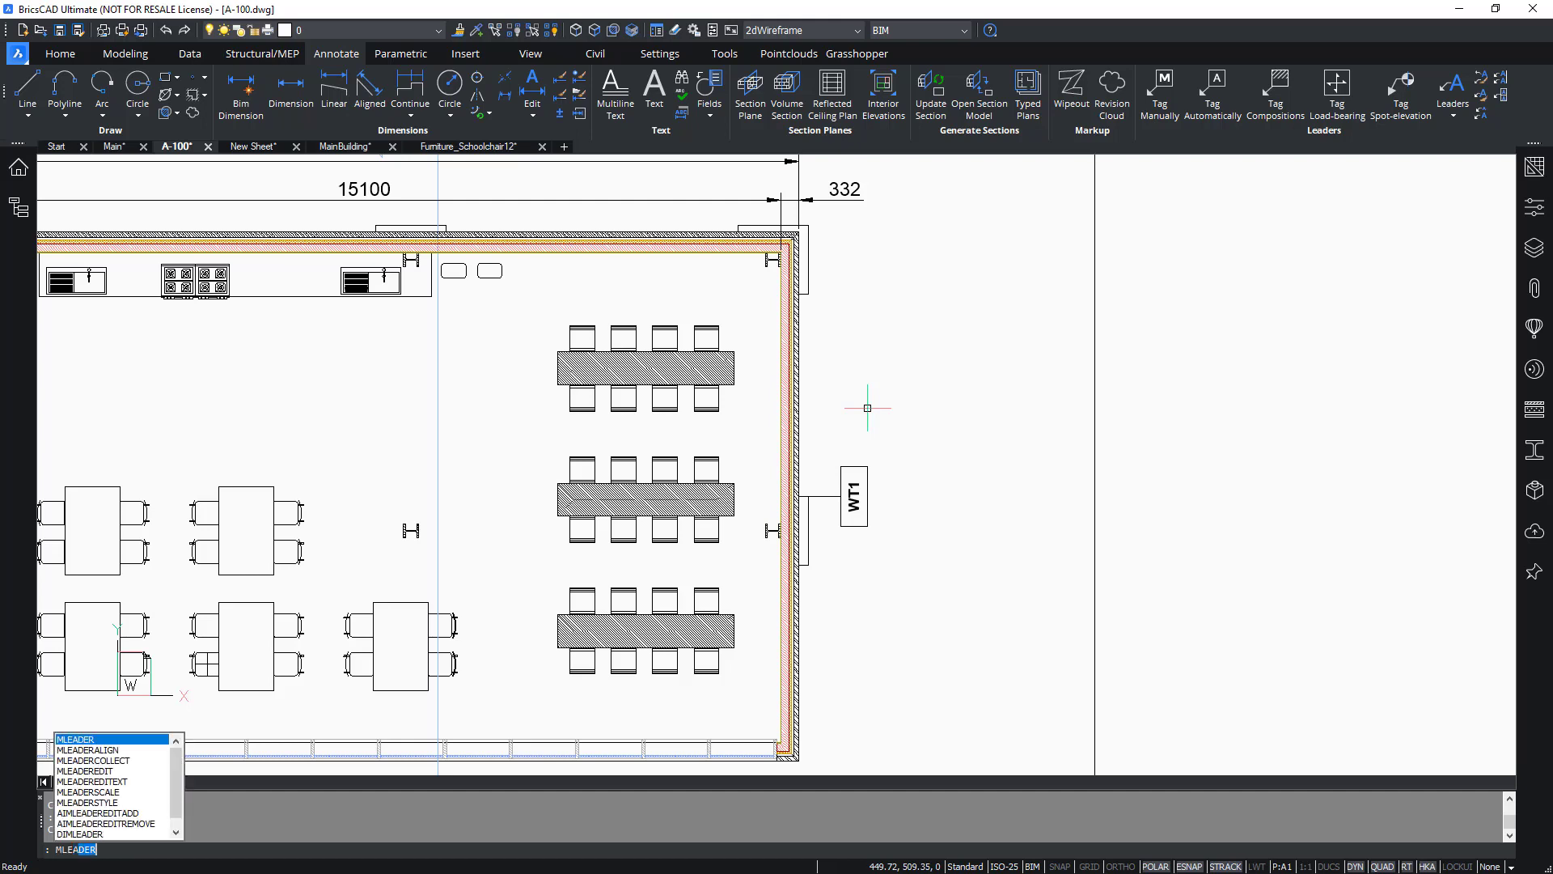
{"action": "type", "text": "ADERST"}
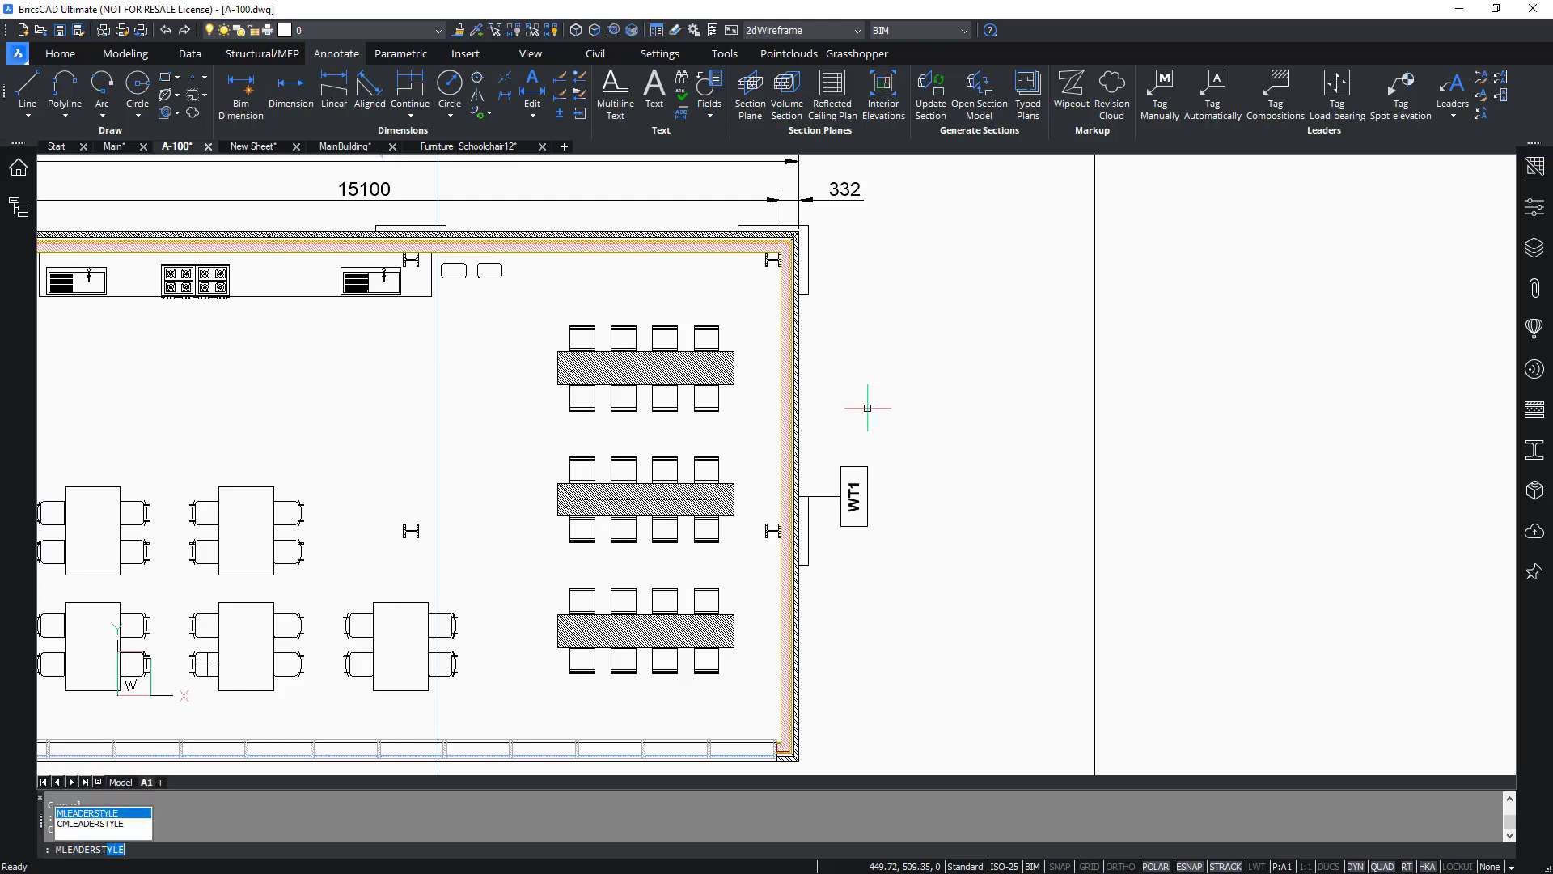
{"action": "type", "text": "Y"}
{"action": "key", "text": "Return"}
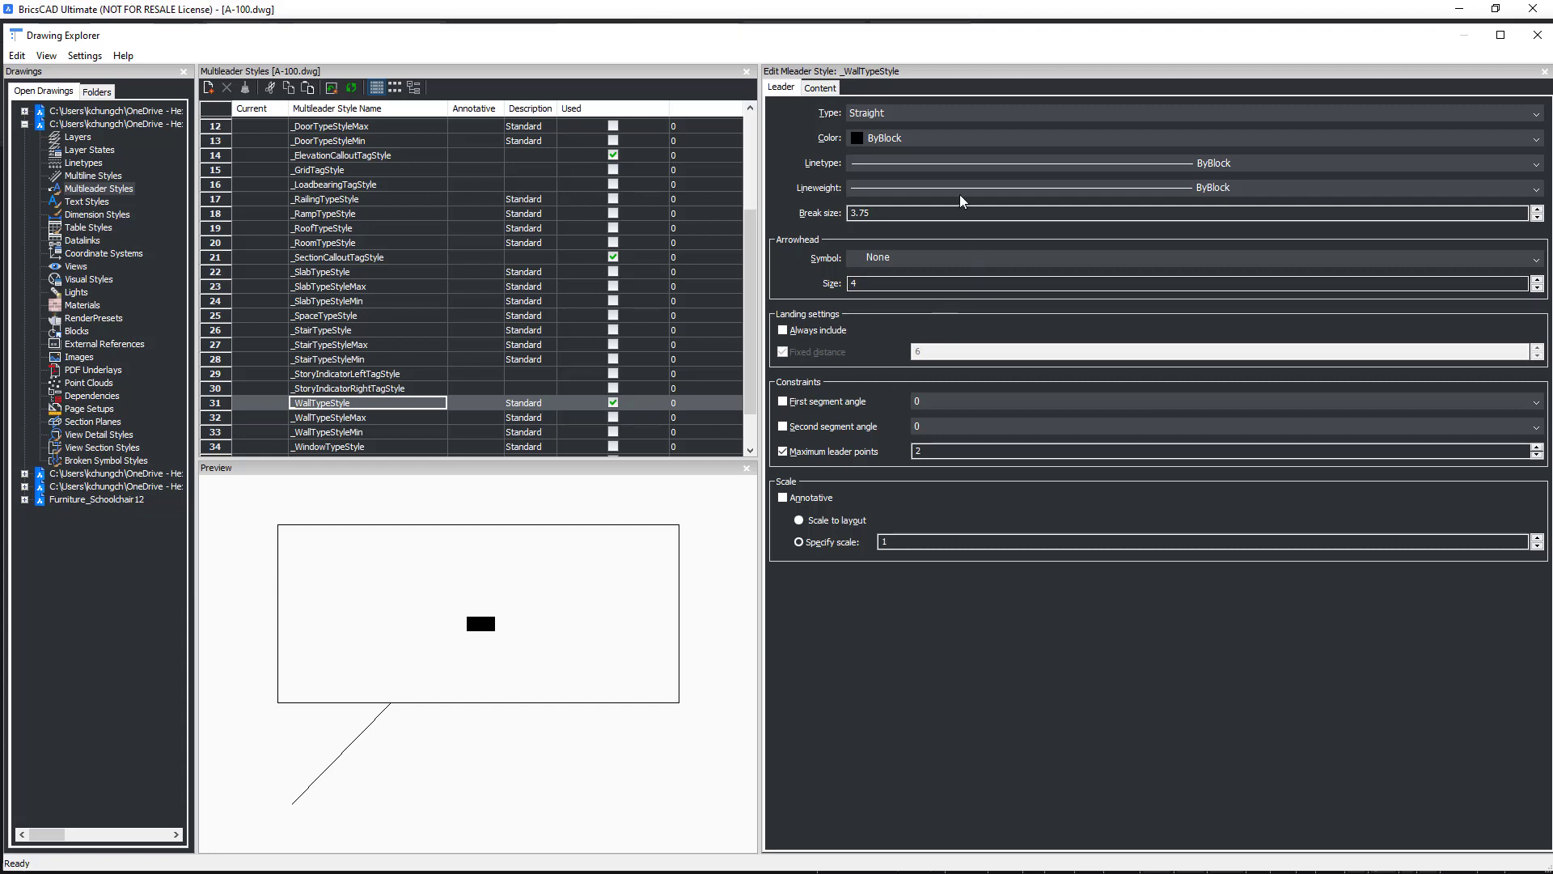
Set the _WallTypeStyle leader type to None, review its block content, and close the Drawing Explorer.
{"action": "left_click", "coordinate": [949, 119]}
{"action": "left_click", "coordinate": [948, 165]}
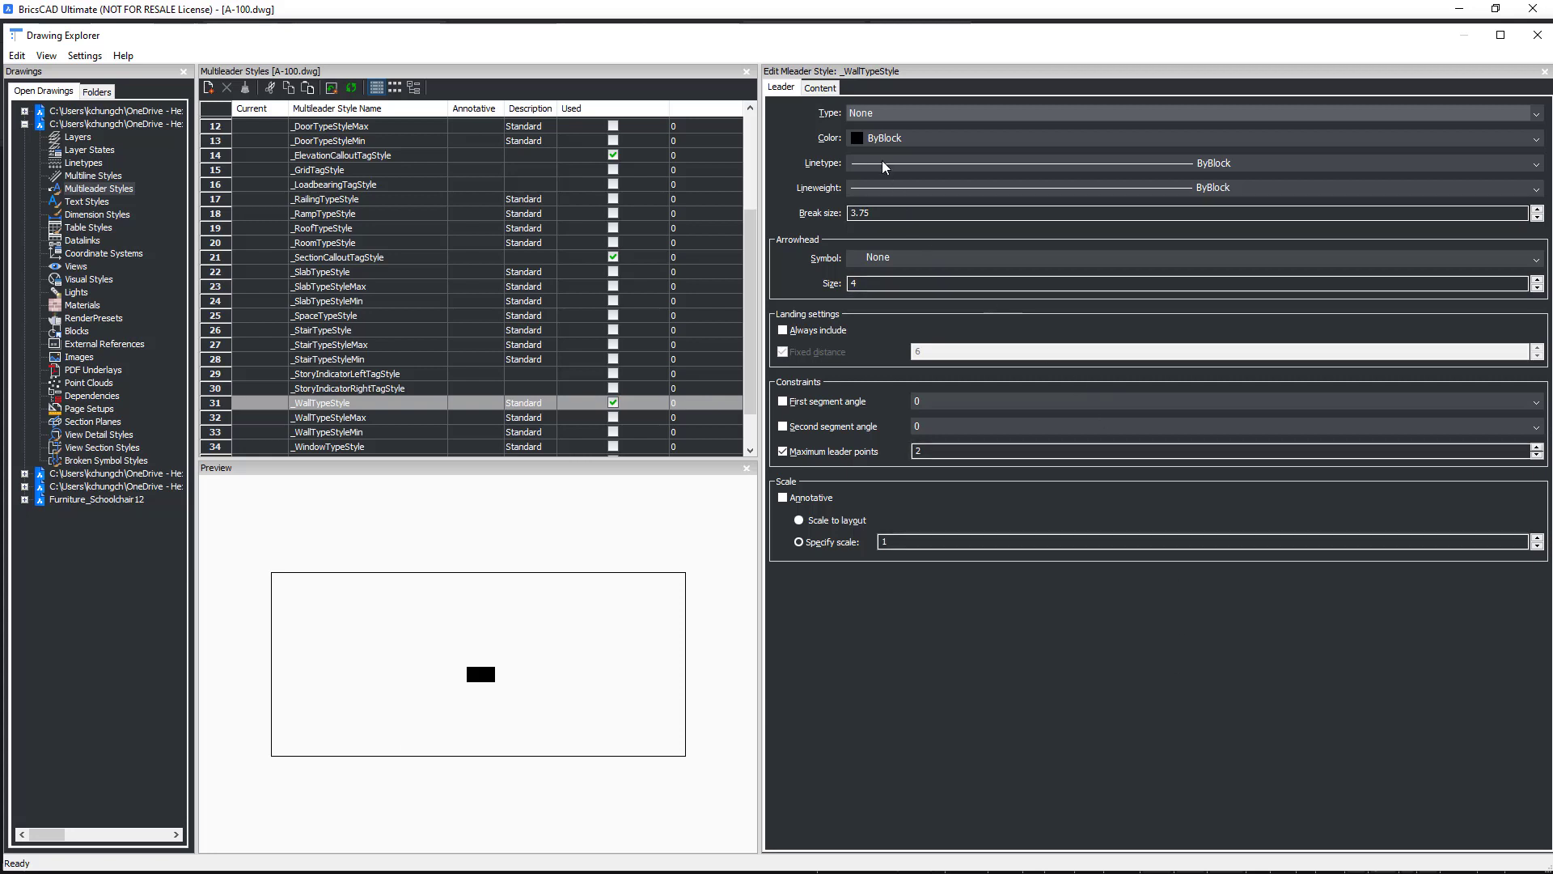
{"action": "left_click", "coordinate": [819, 88]}
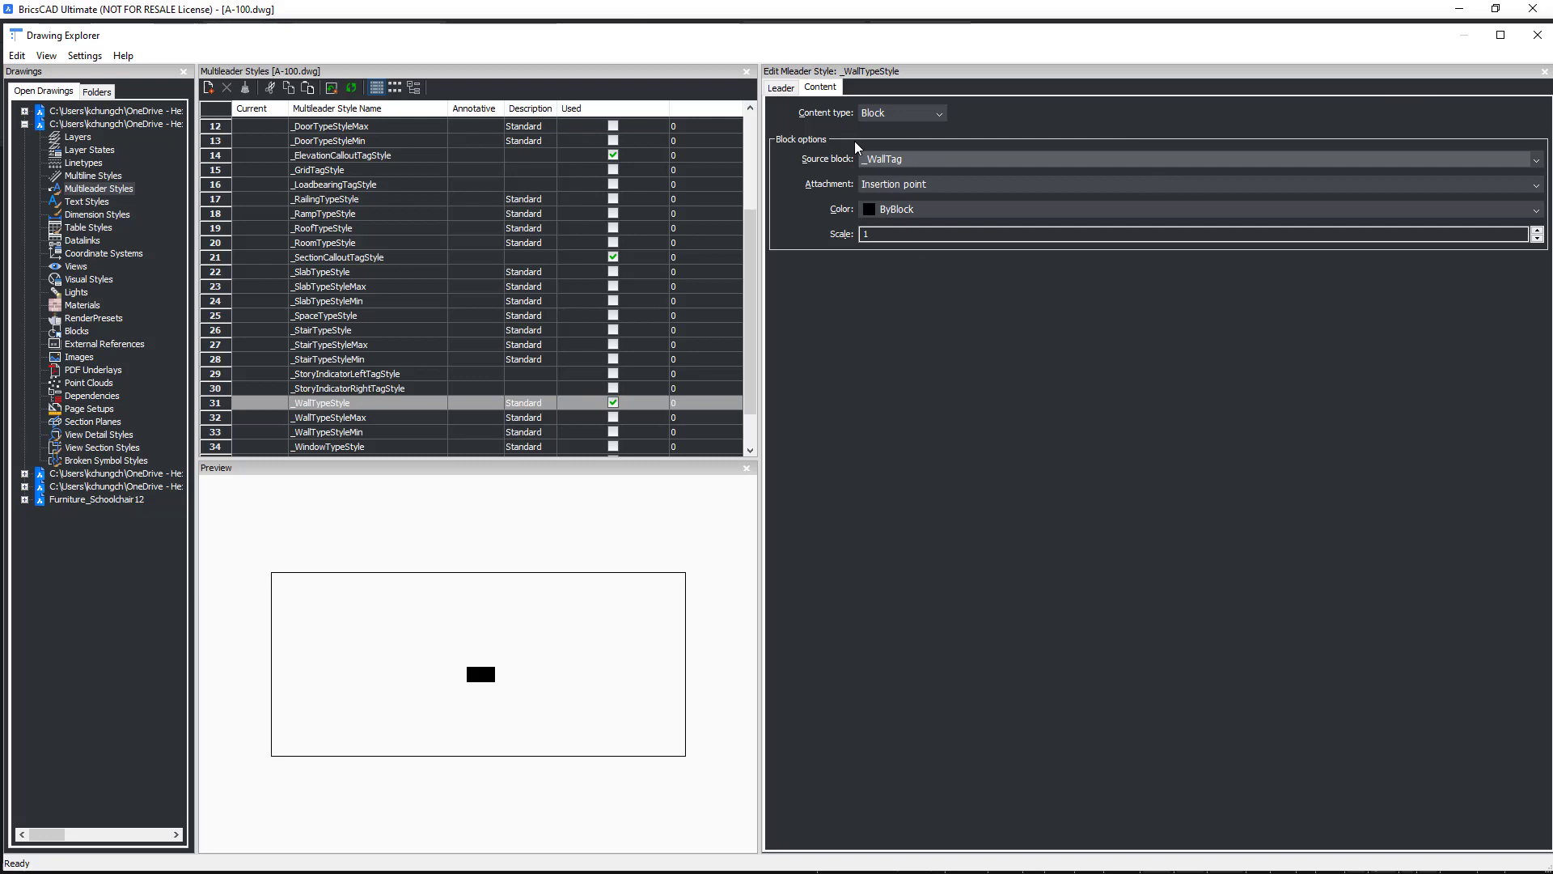
{"action": "left_click", "coordinate": [1537, 35]}
{"action": "key", "text": "Escape"}
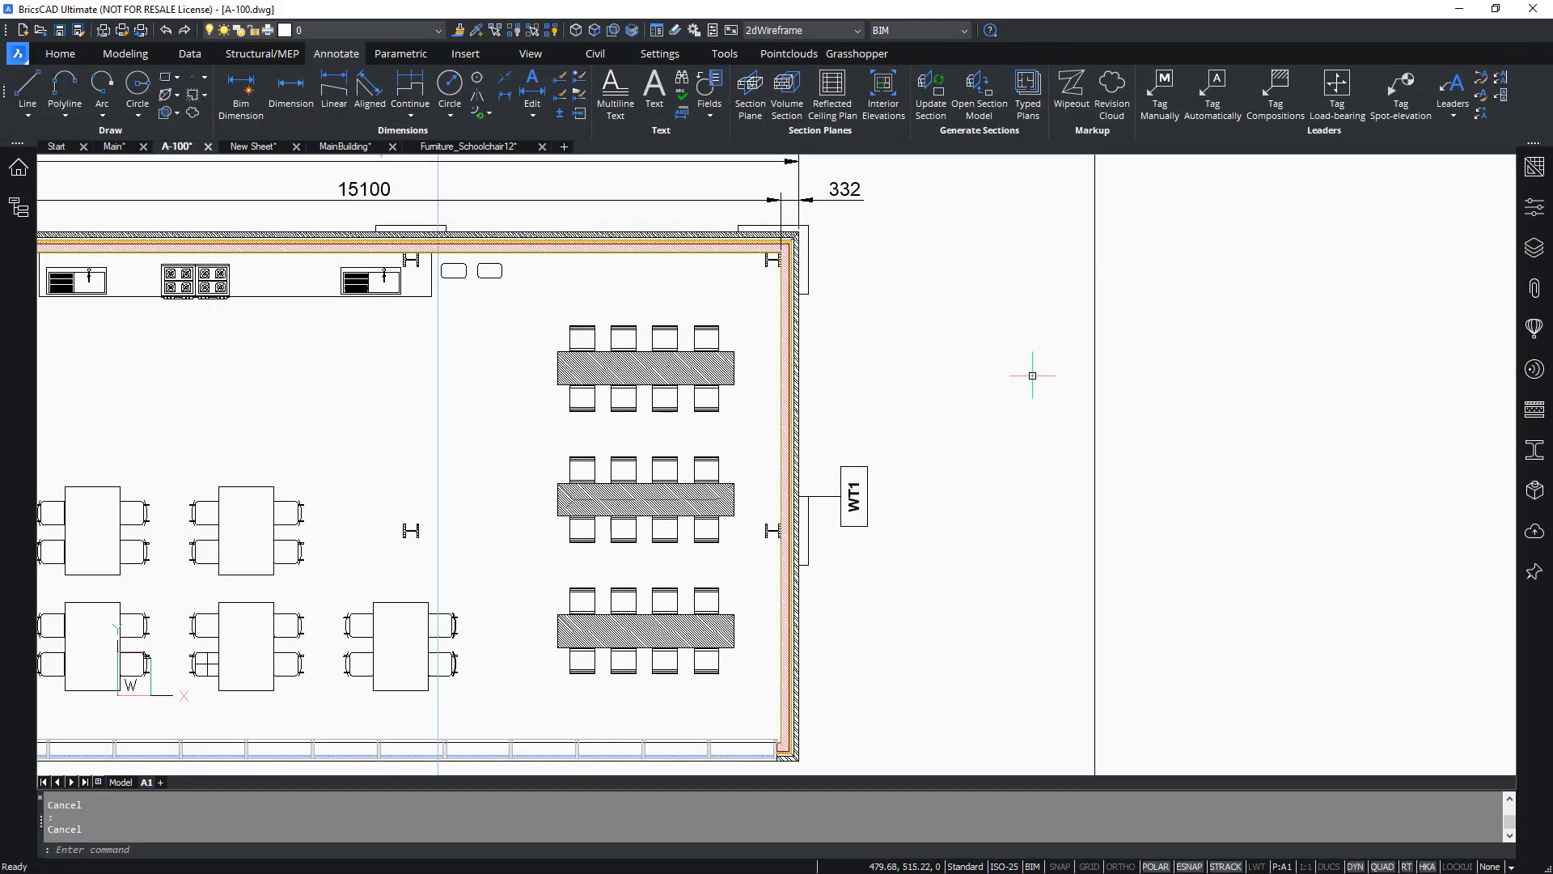
Open the _WallTag block definition in the Block Editor with BEDIT.
{"action": "type", "text": "bedit"}
{"action": "key", "text": "Return"}
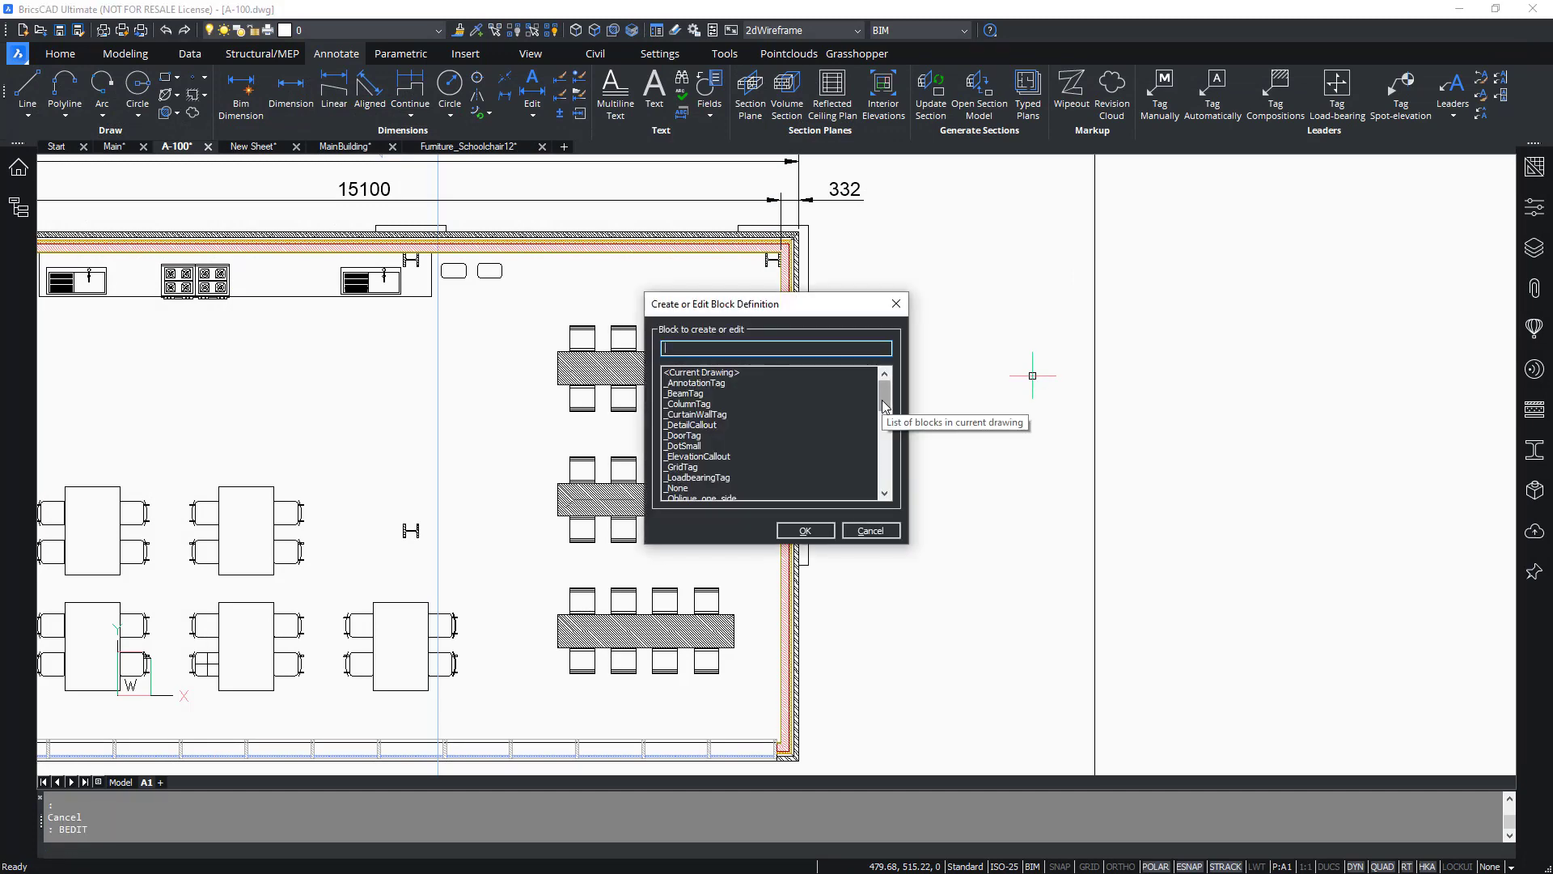
{"action": "left_click_drag", "start_coordinate": [884, 406], "coordinate": [882, 446]}
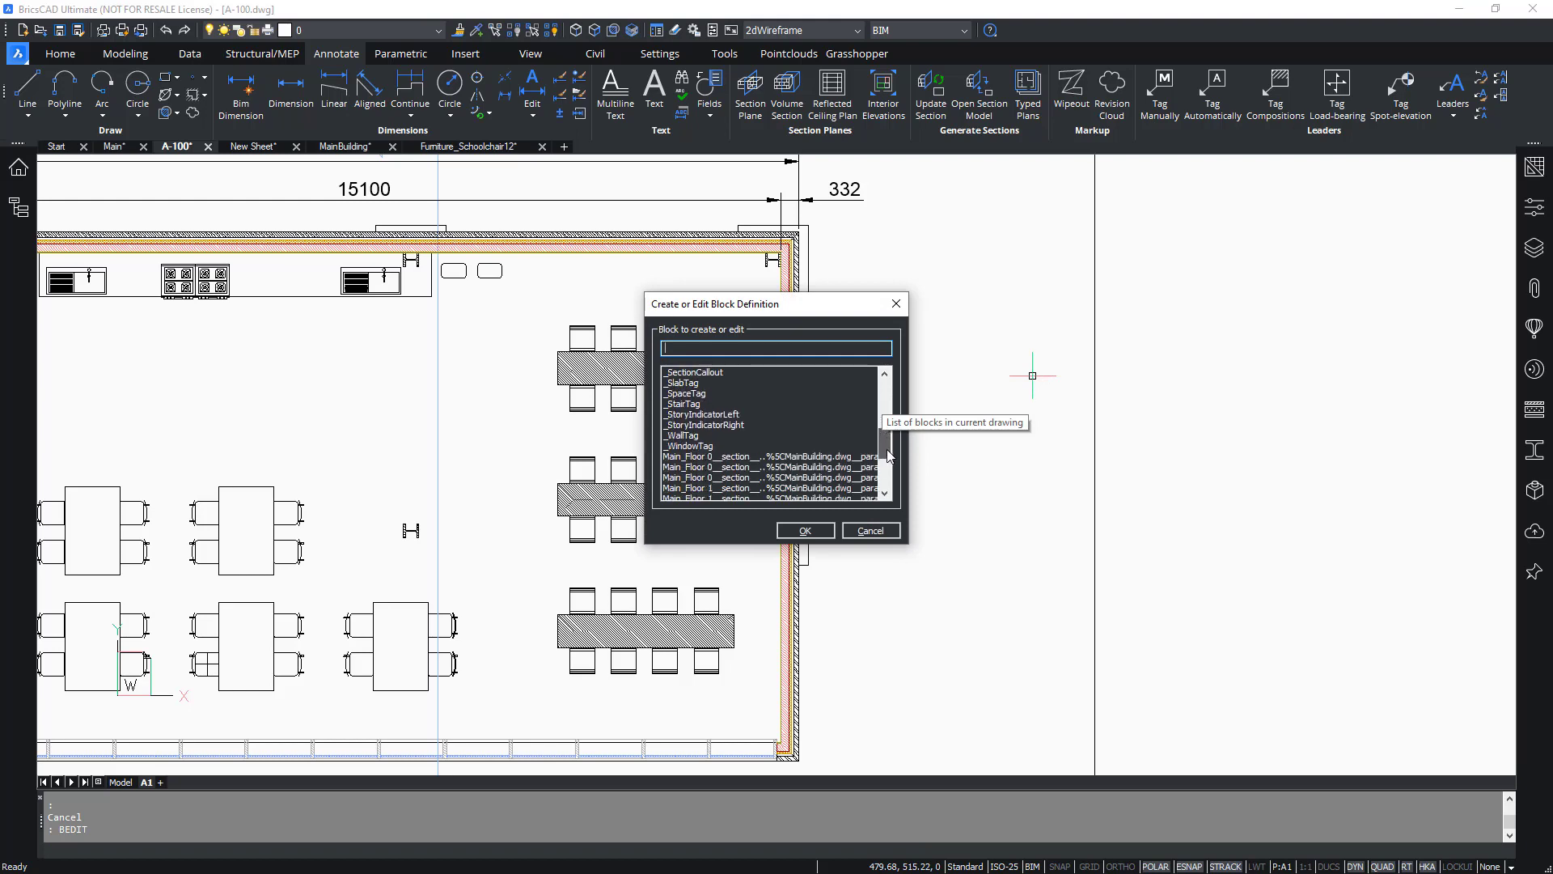
{"action": "left_click", "coordinate": [697, 425]}
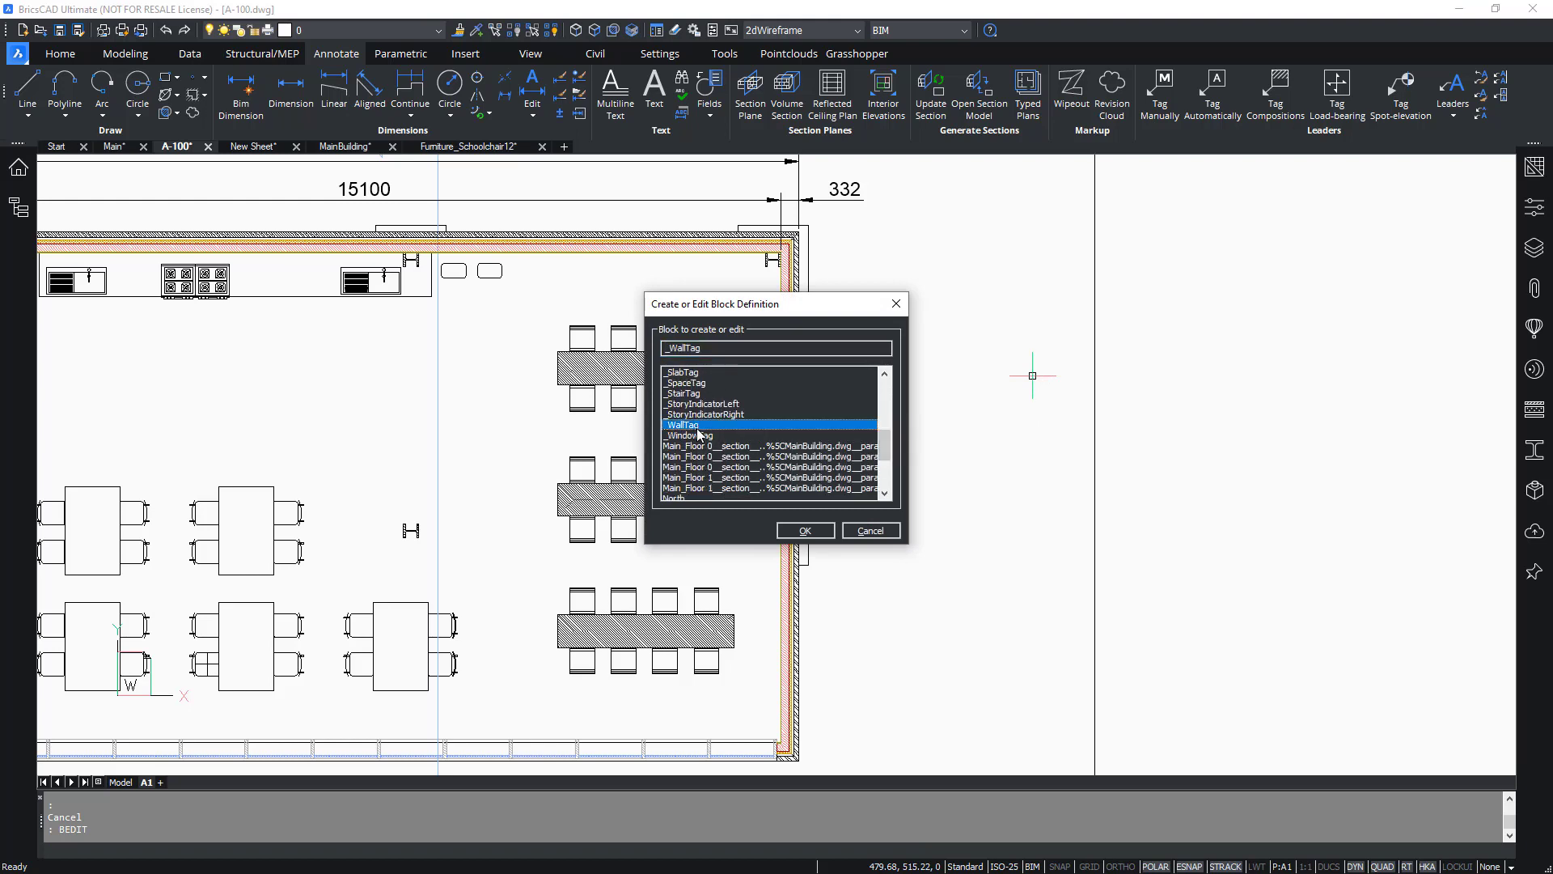
{"action": "left_click", "coordinate": [871, 531]}
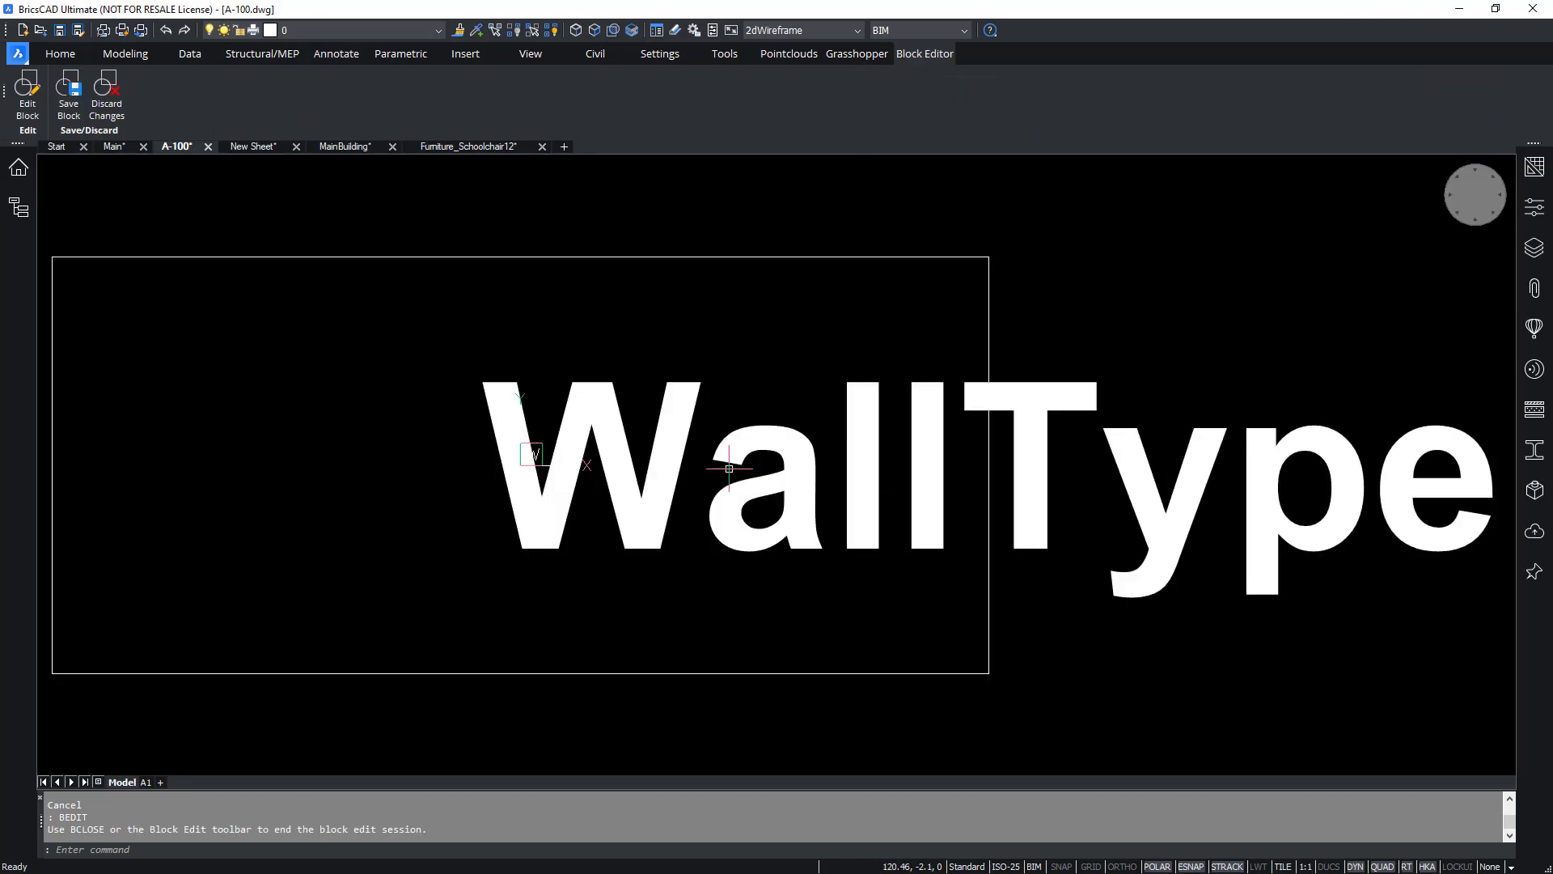
Select the block's attribute definition and rename its tag to Composition.
{"action": "scroll", "coordinate": [728, 469], "scroll_direction": "down", "scroll_amount": 1}
{"action": "left_click", "coordinate": [1136, 348]}
{"action": "left_click", "coordinate": [1007, 554]}
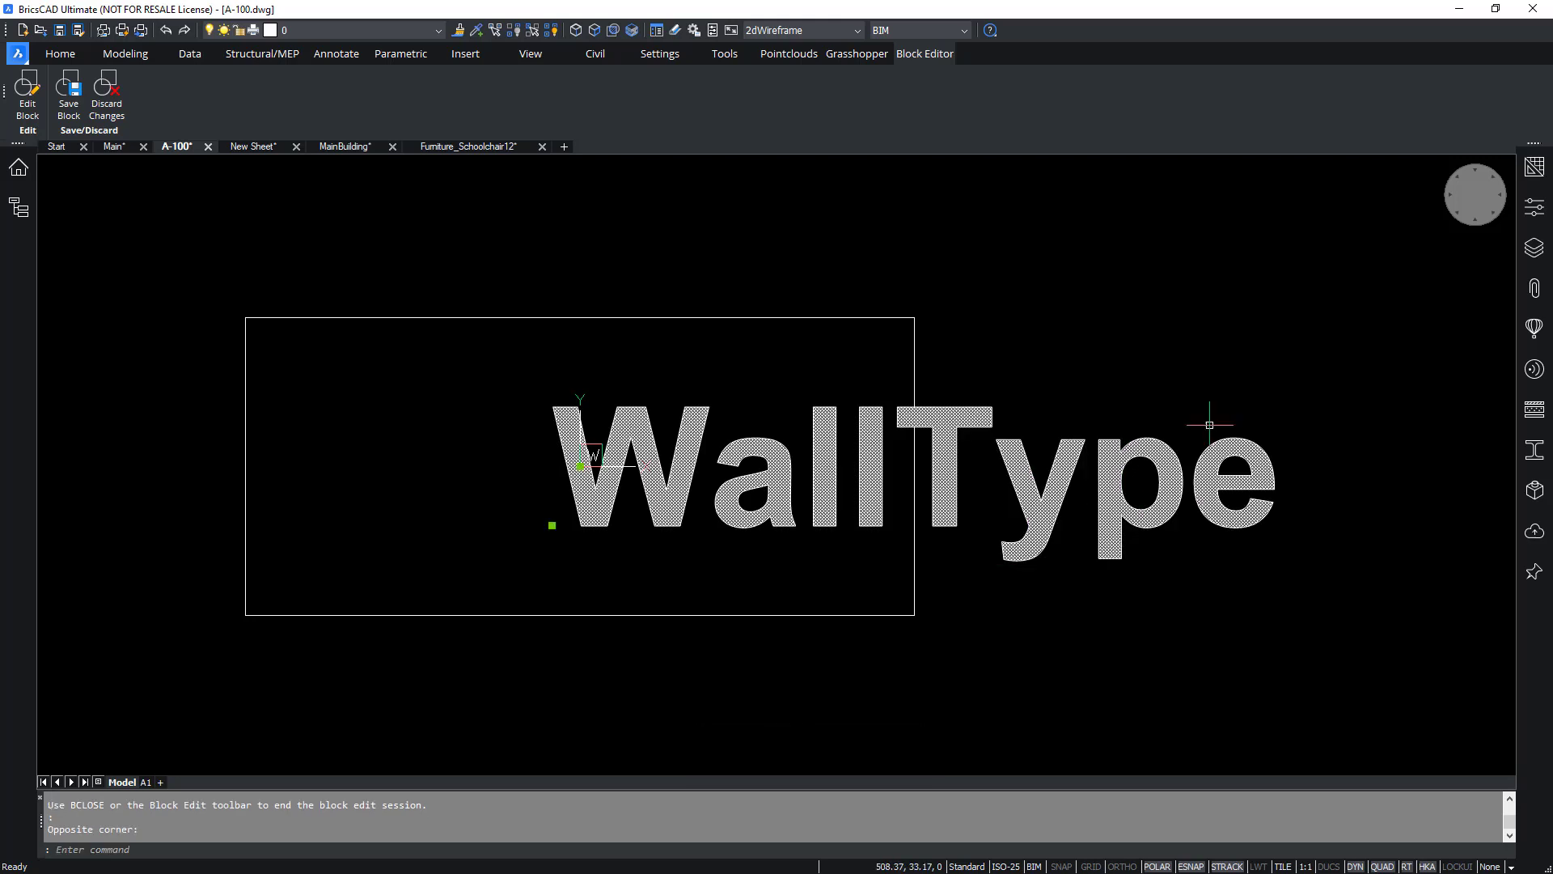
{"action": "left_click", "coordinate": [1534, 207]}
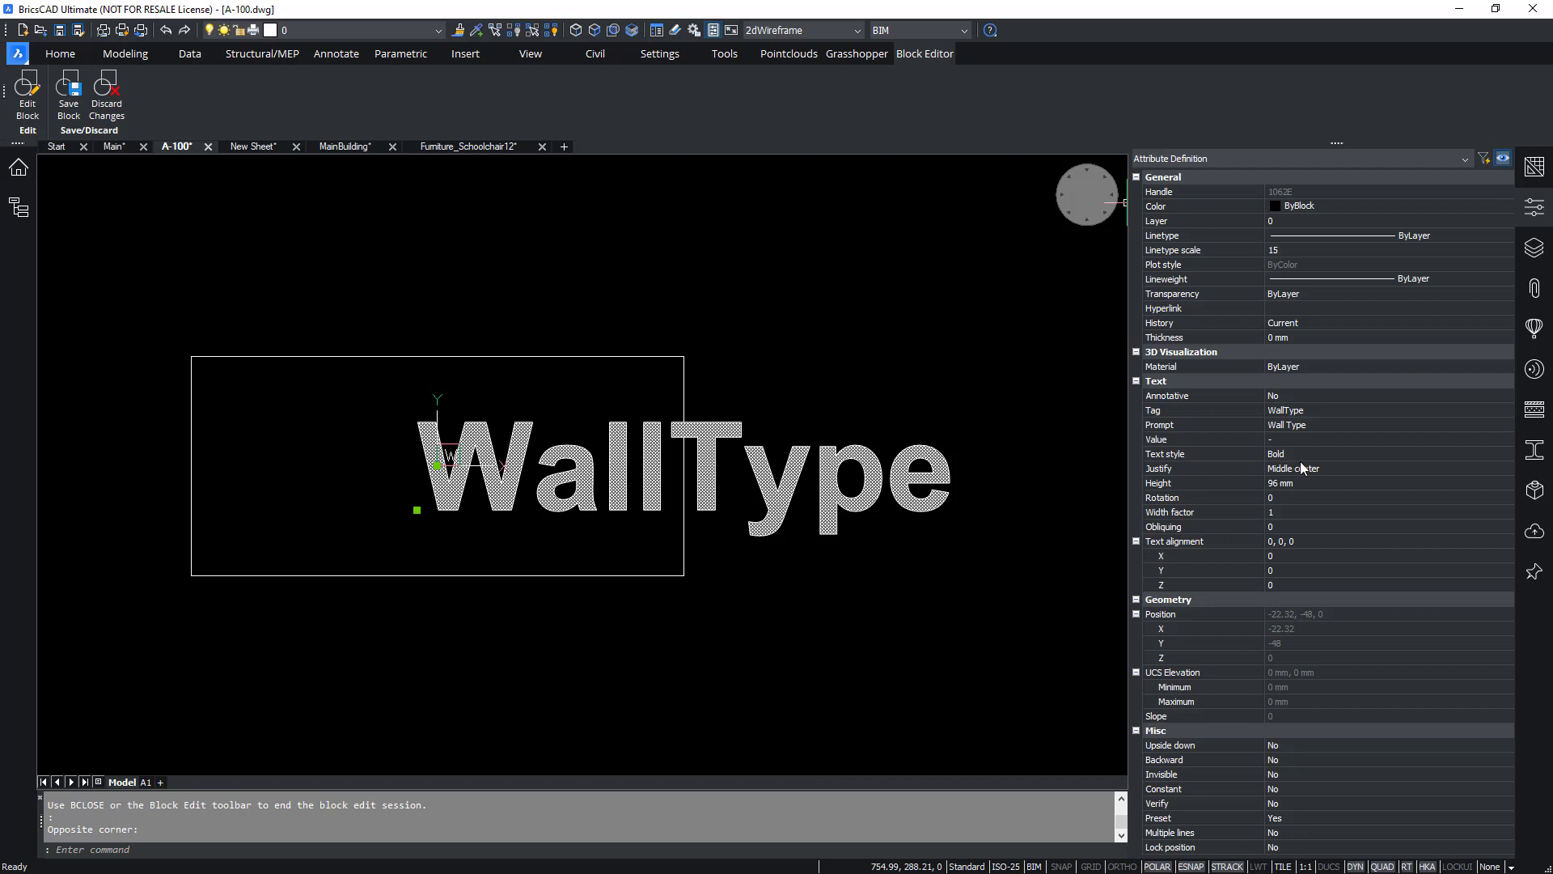
{"action": "left_click", "coordinate": [1311, 410]}
{"action": "type", "text": "Composit"}
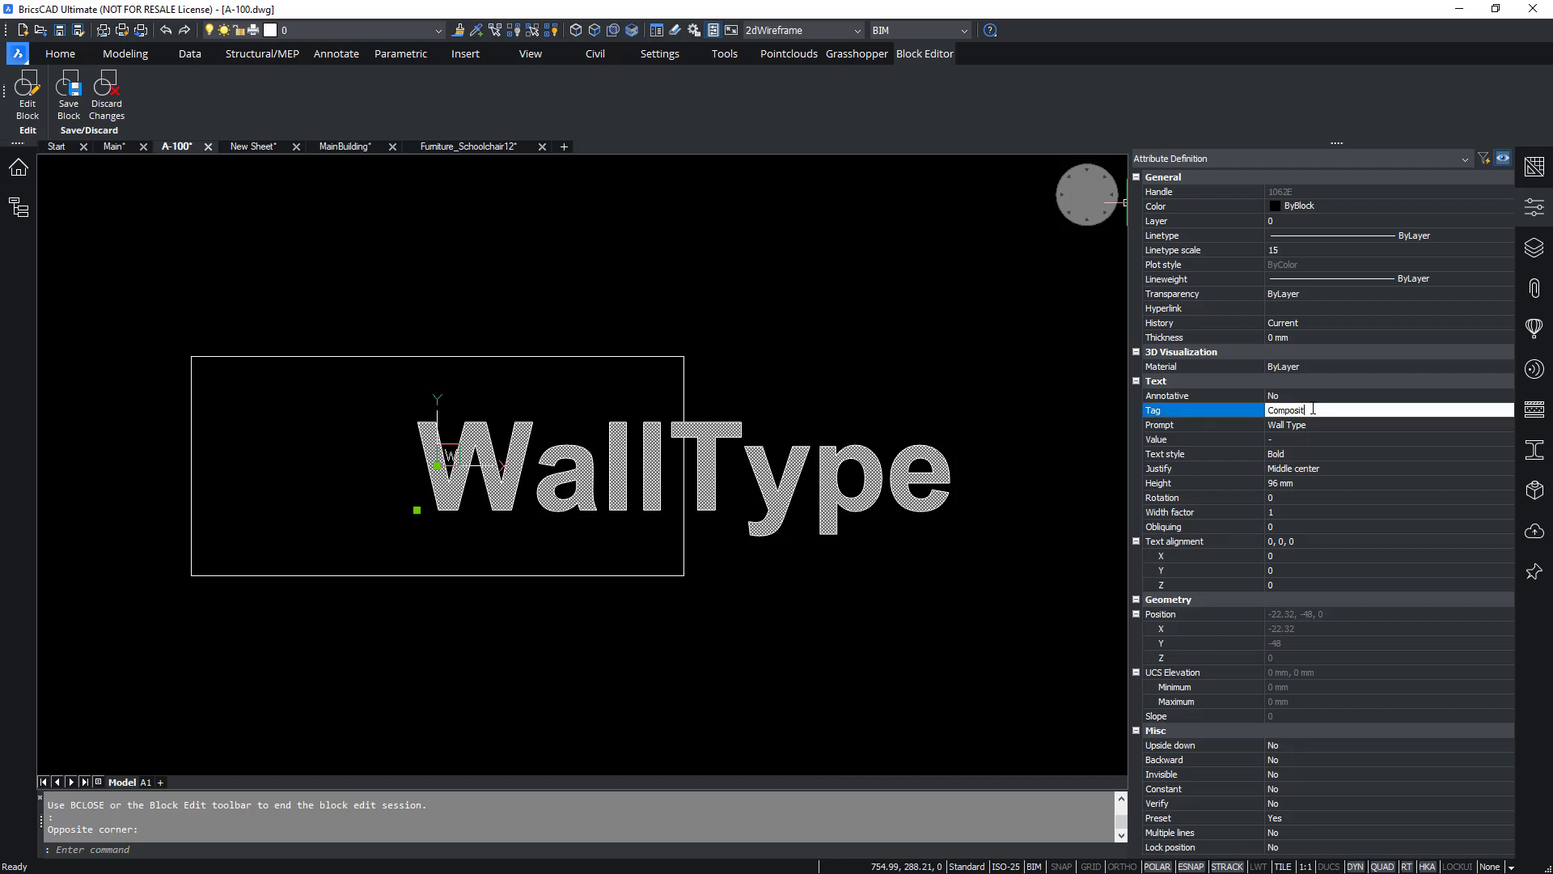
{"action": "type", "text": "ion"}
{"action": "key", "text": "Return"}
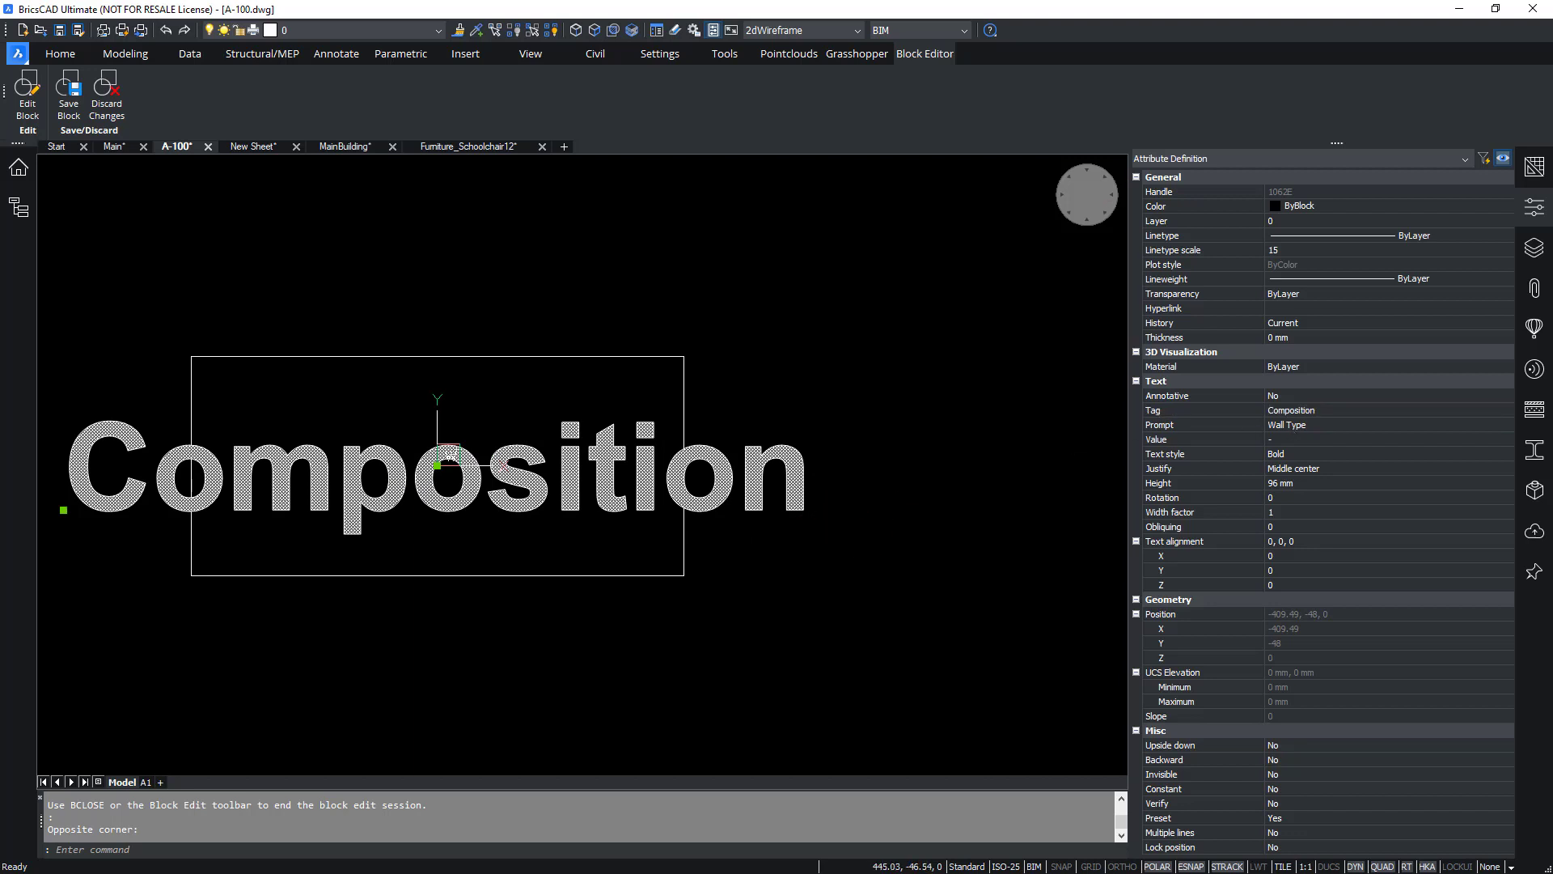
Move the Composition attribute to the right, then undo the move.
{"action": "scroll", "coordinate": [882, 461], "scroll_direction": "down", "scroll_amount": 2}
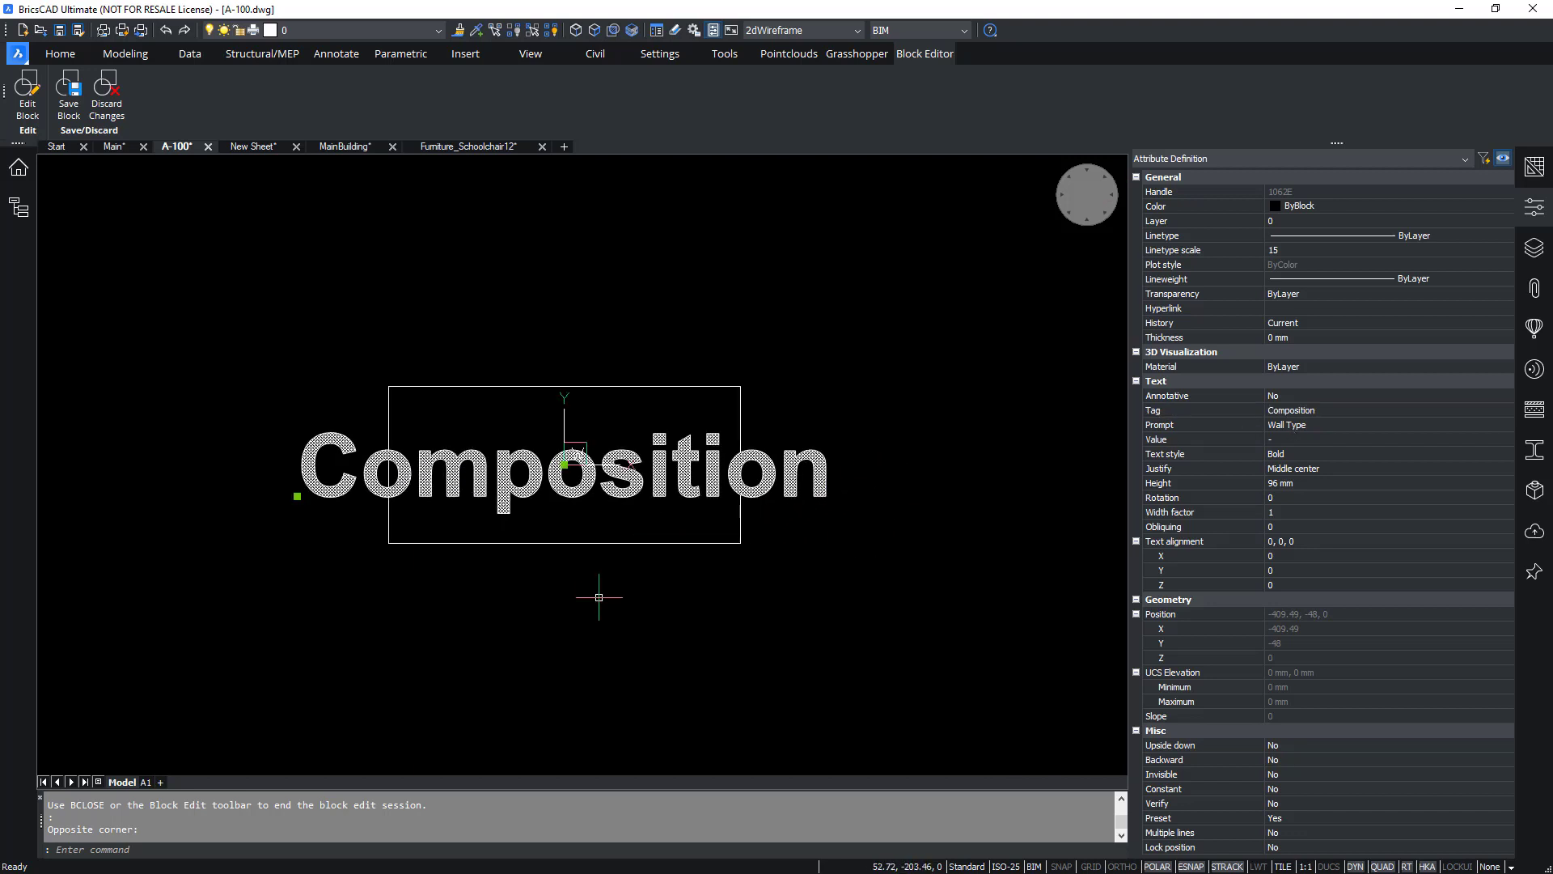
{"action": "left_click_drag", "start_coordinate": [850, 432], "coordinate": [773, 524]}
{"action": "type", "text": "m"}
{"action": "key", "text": "Return"}
{"action": "left_click", "coordinate": [462, 677]}
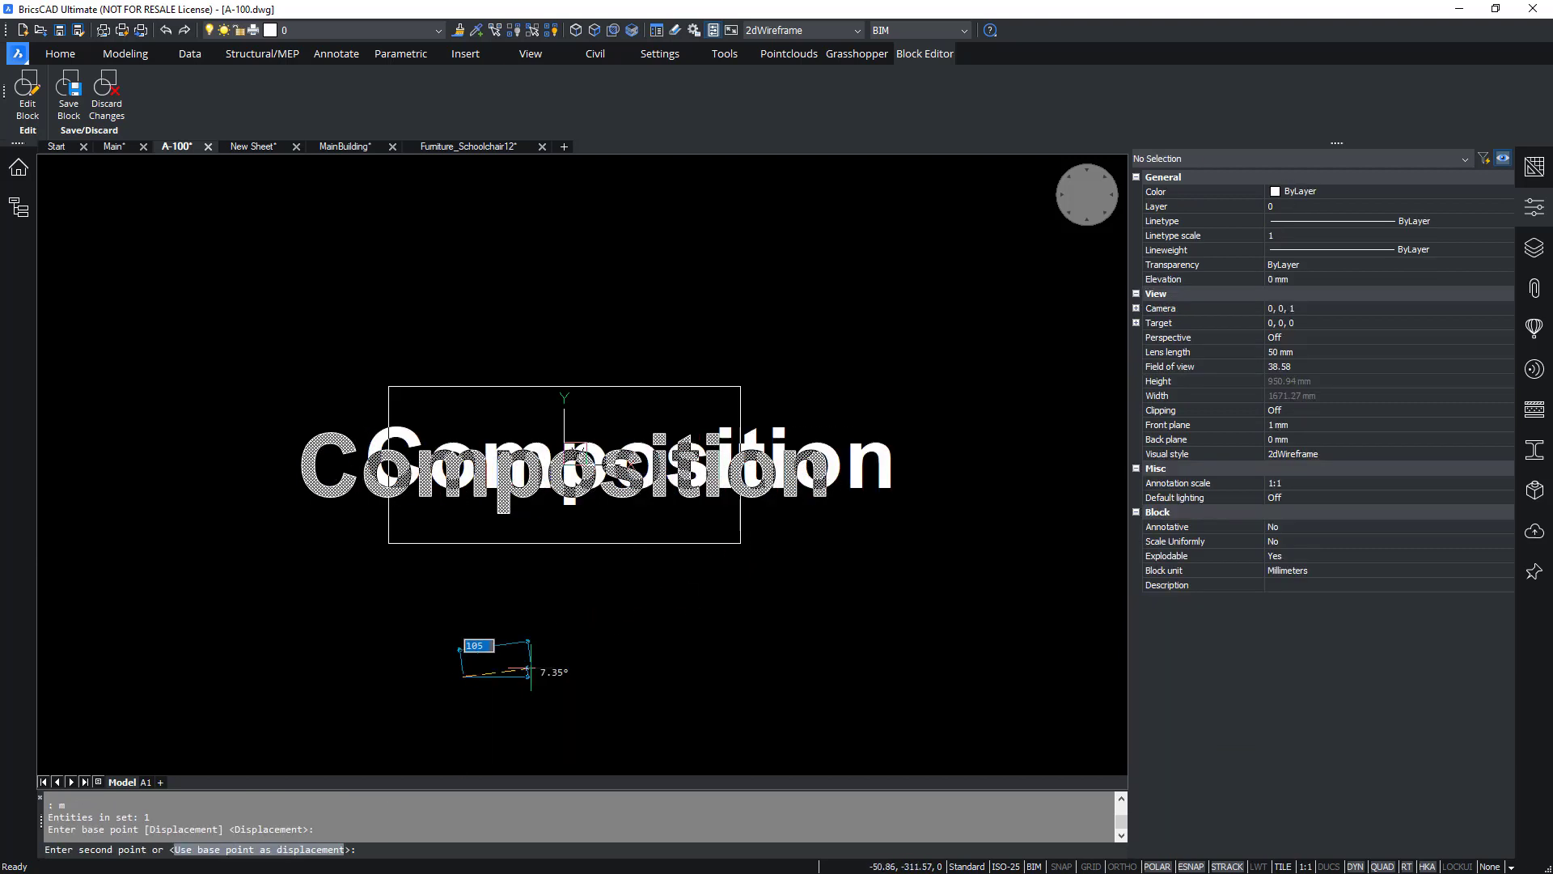
{"action": "left_click", "coordinate": [718, 677]}
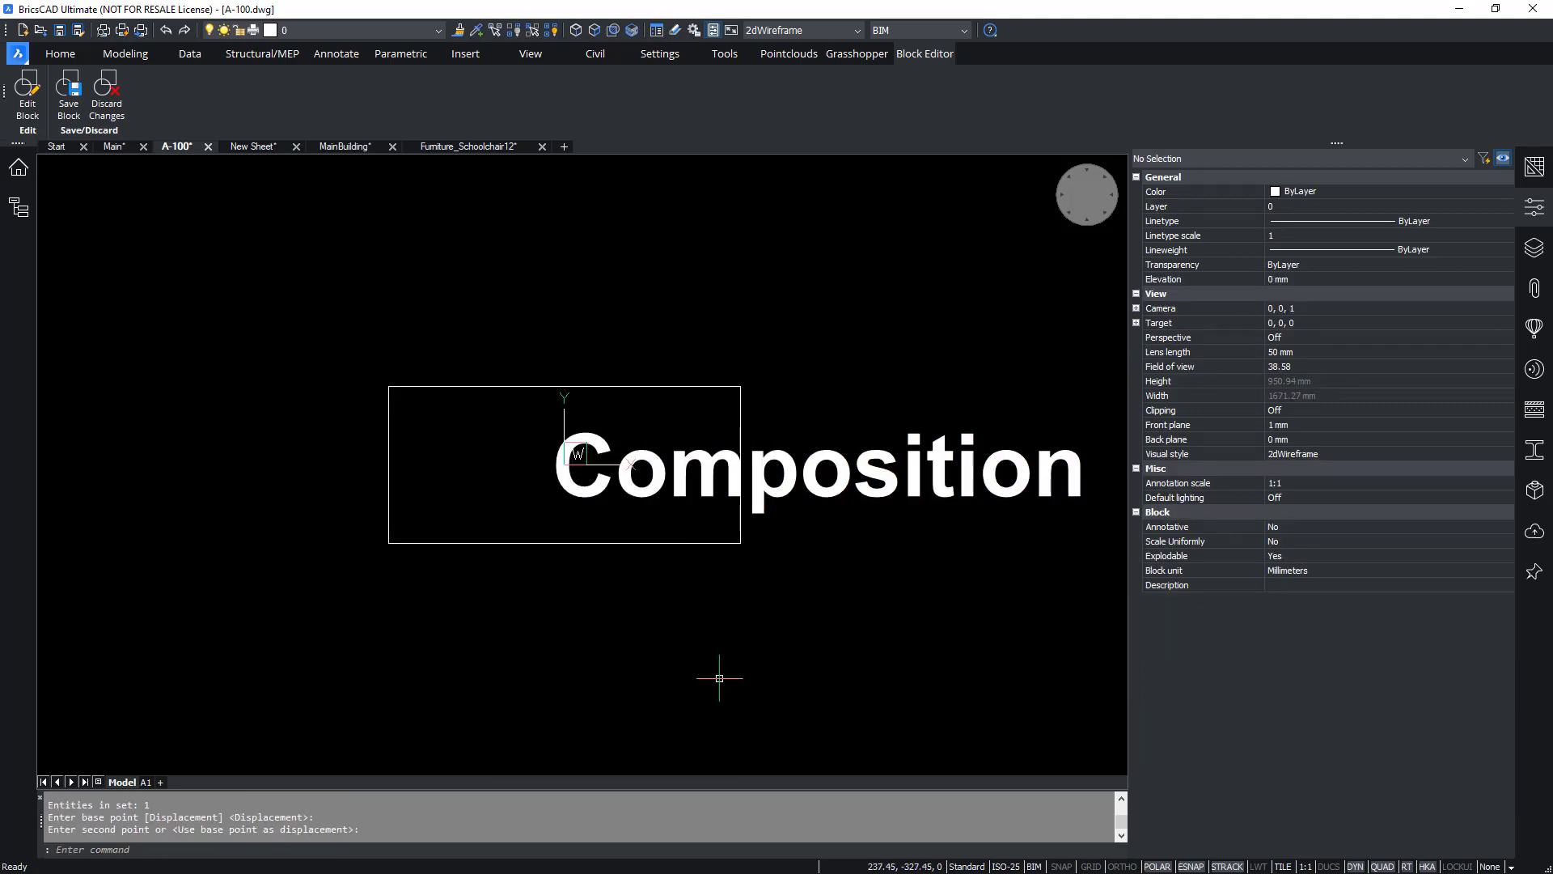
{"action": "key", "text": "Escape"}
{"action": "left_click_drag", "start_coordinate": [964, 419], "coordinate": [618, 520]}
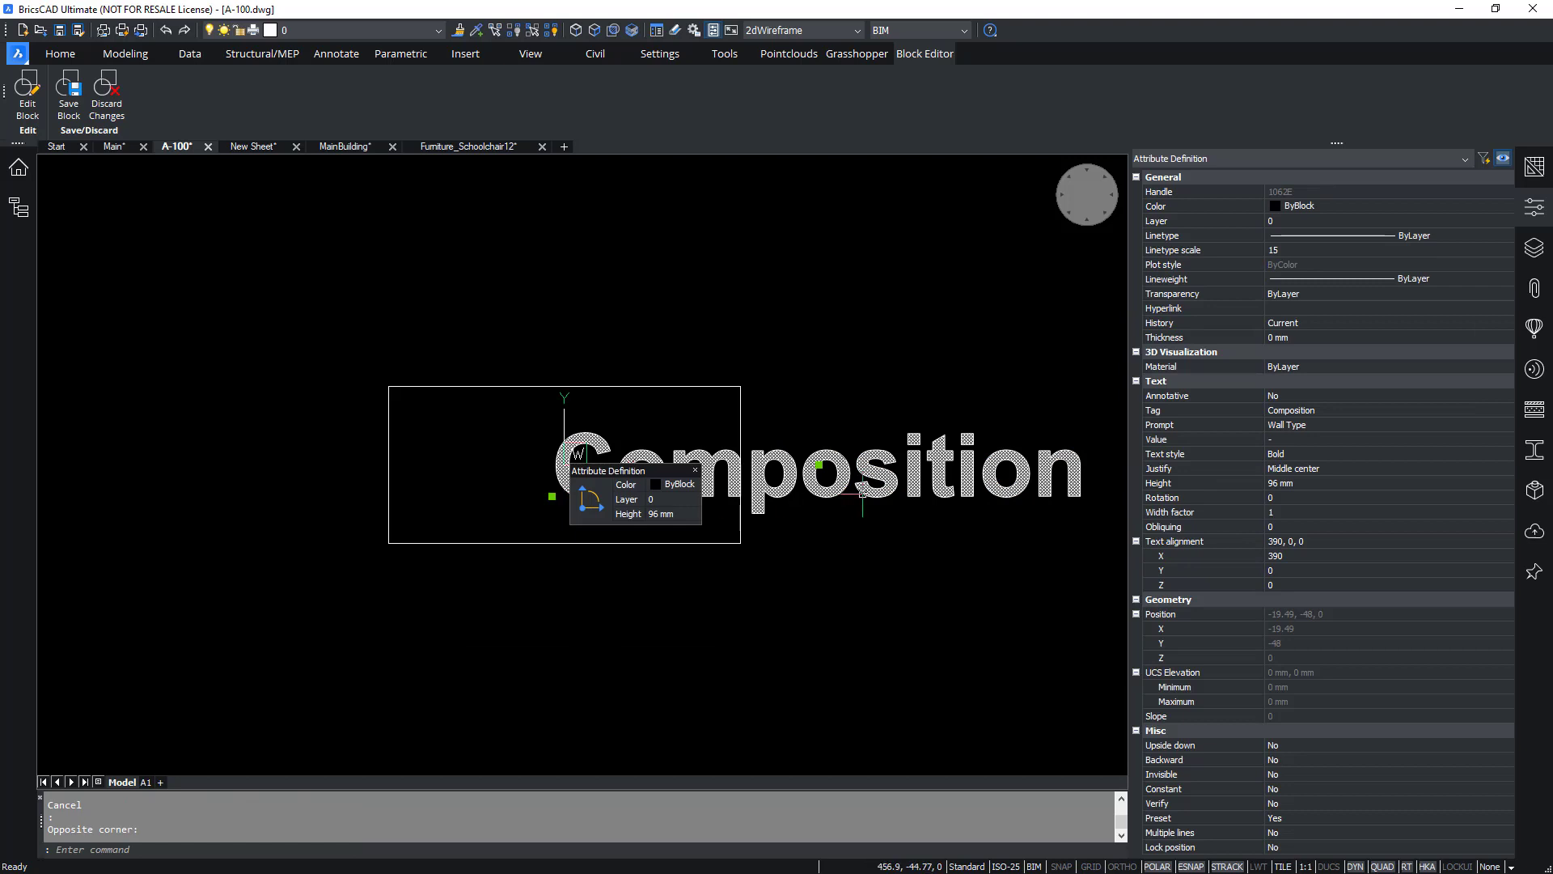
{"action": "left_click", "coordinate": [1319, 473]}
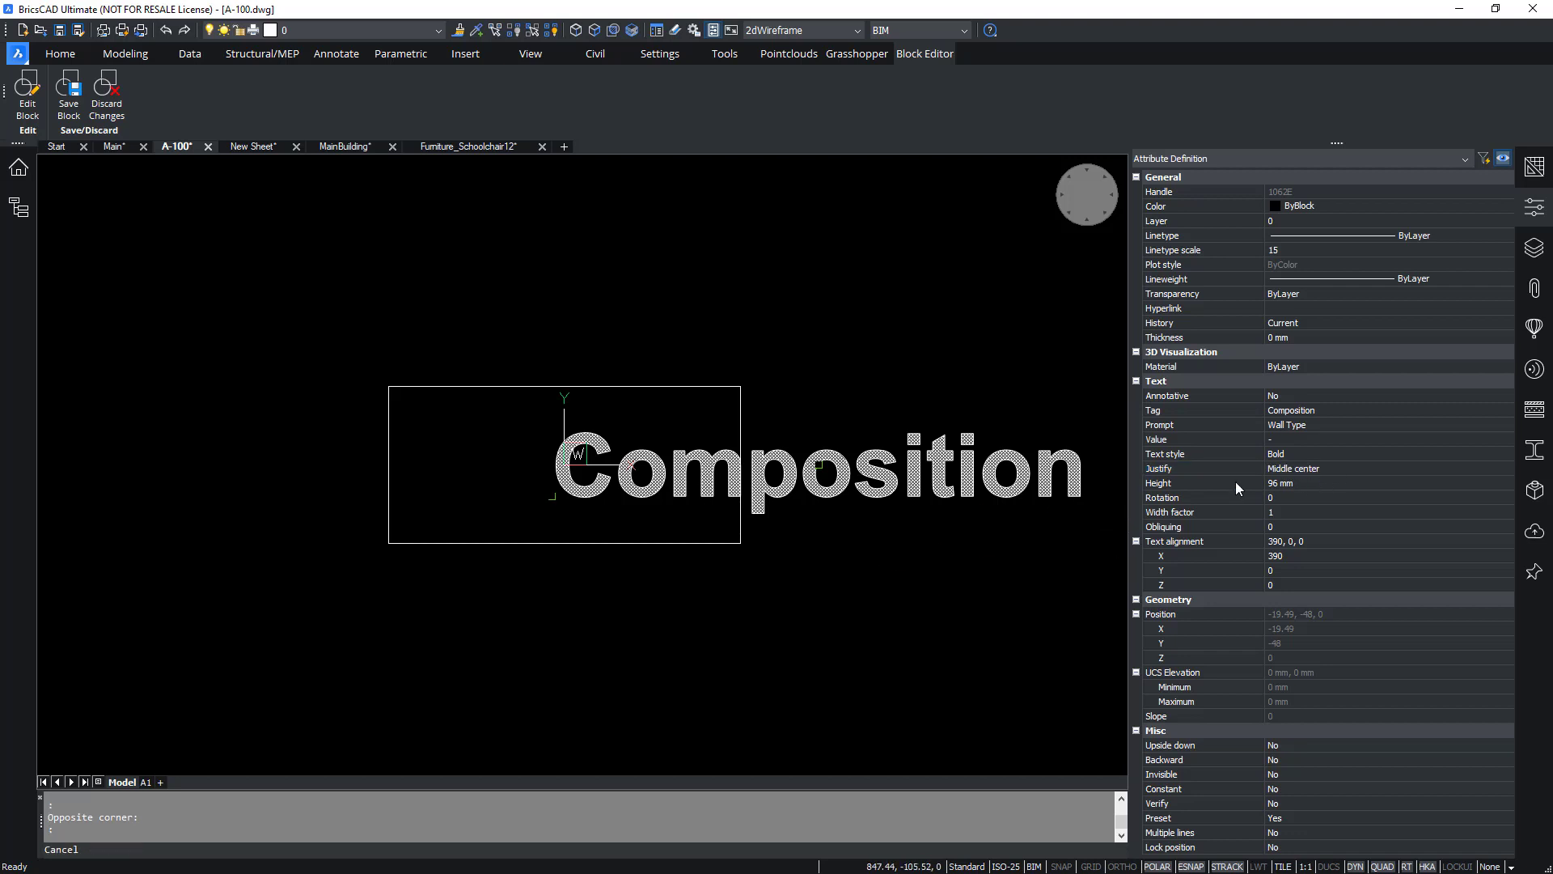
{"action": "key", "text": "Escape"}
{"action": "key", "text": "ctrl+z"}
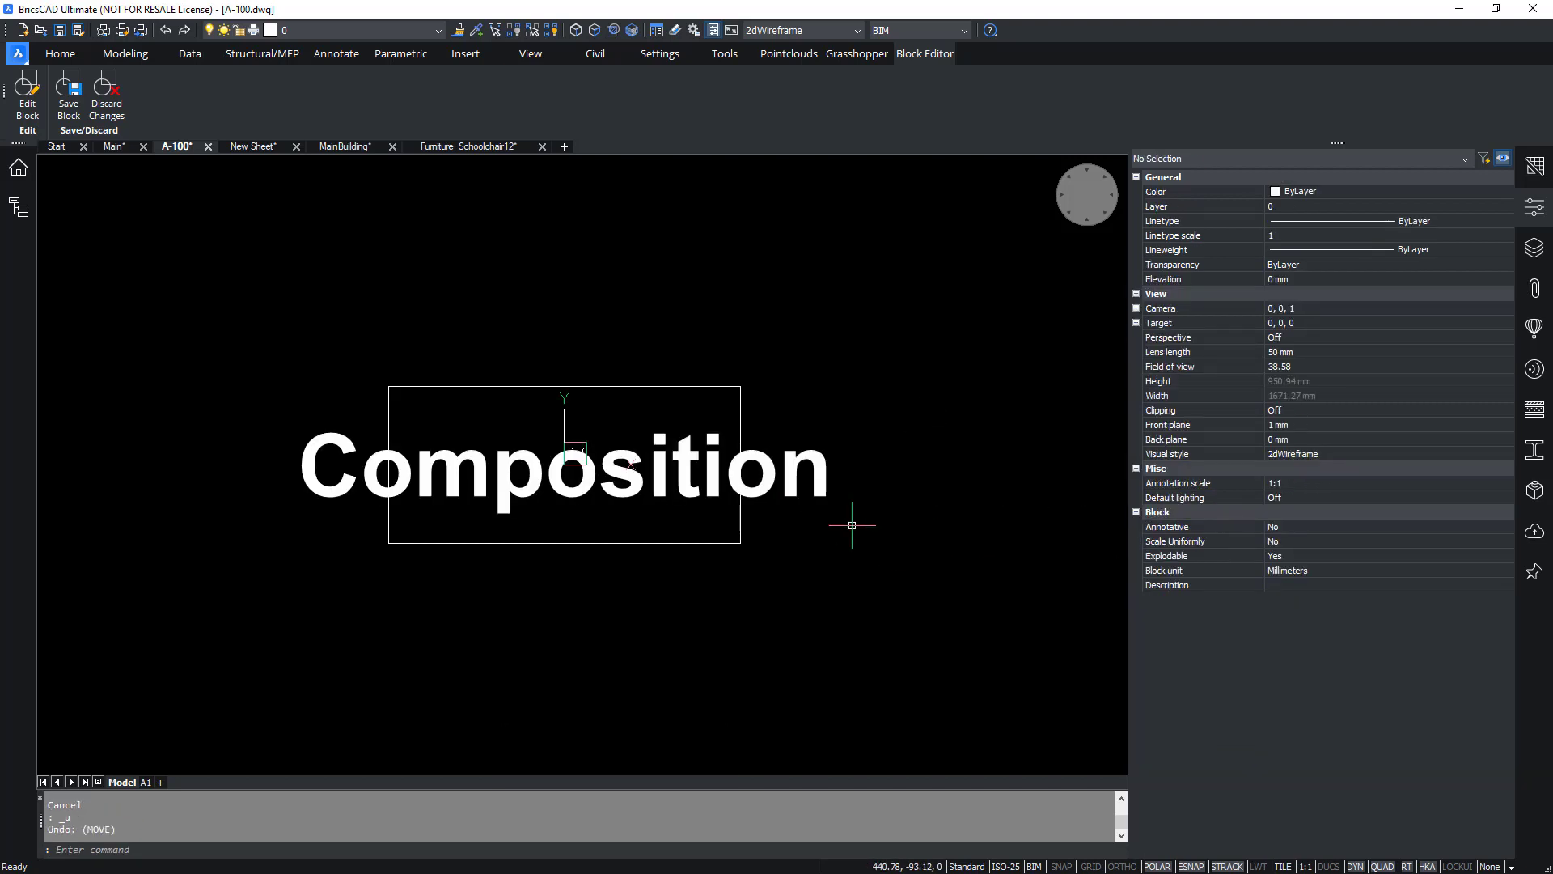
Copy the Composition attribute 135 mm directly below the original.
{"action": "left_click", "coordinate": [849, 539]}
{"action": "left_click", "coordinate": [813, 445]}
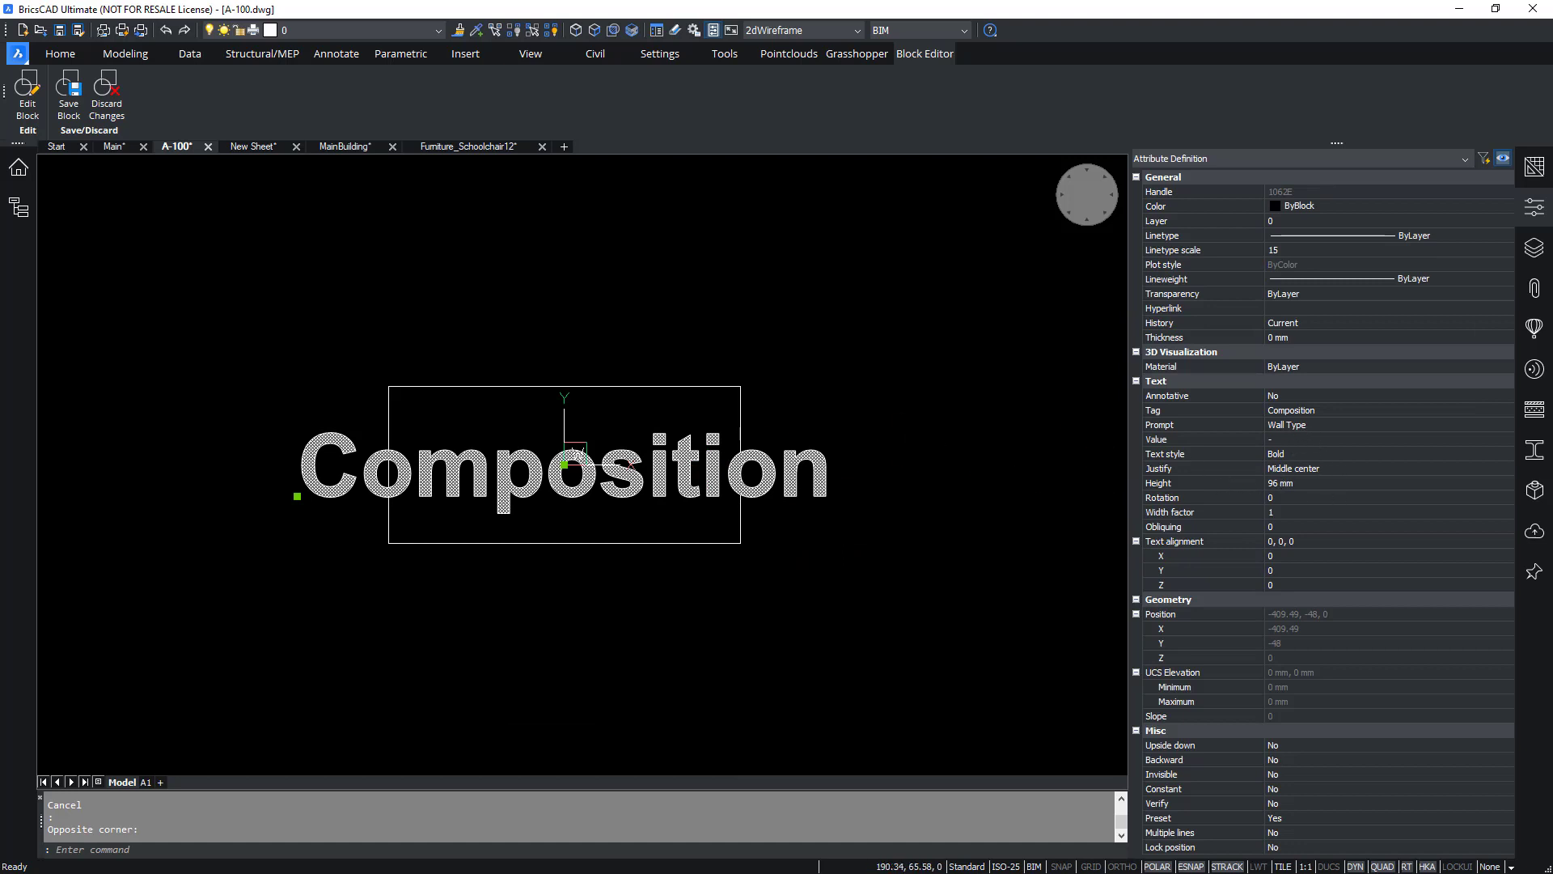
{"action": "key", "text": "Escape"}
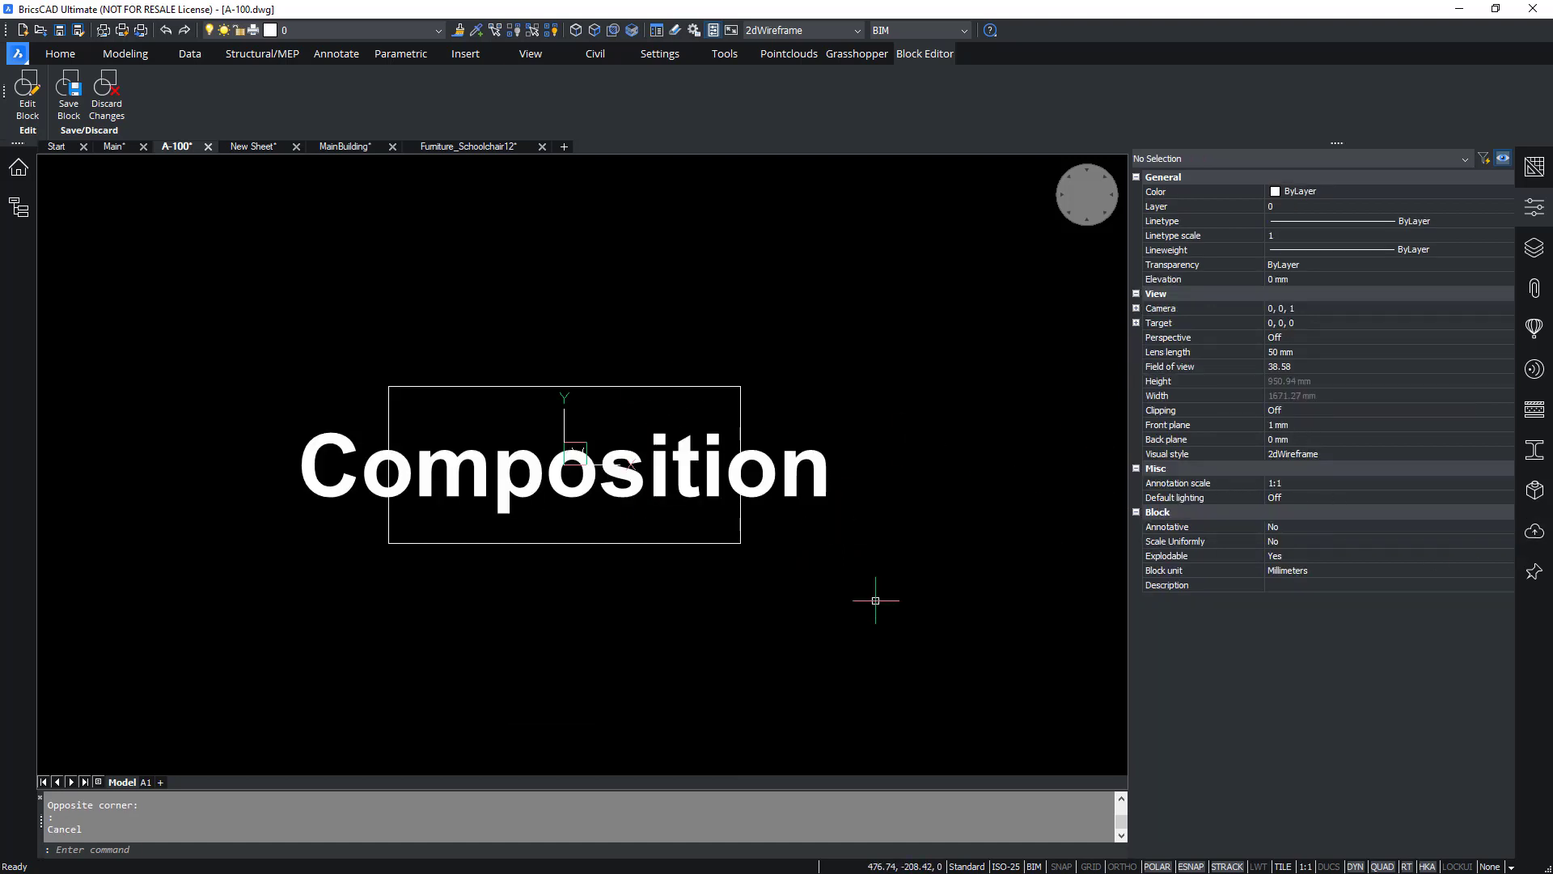
{"action": "left_click", "coordinate": [846, 391]}
{"action": "left_click", "coordinate": [809, 529]}
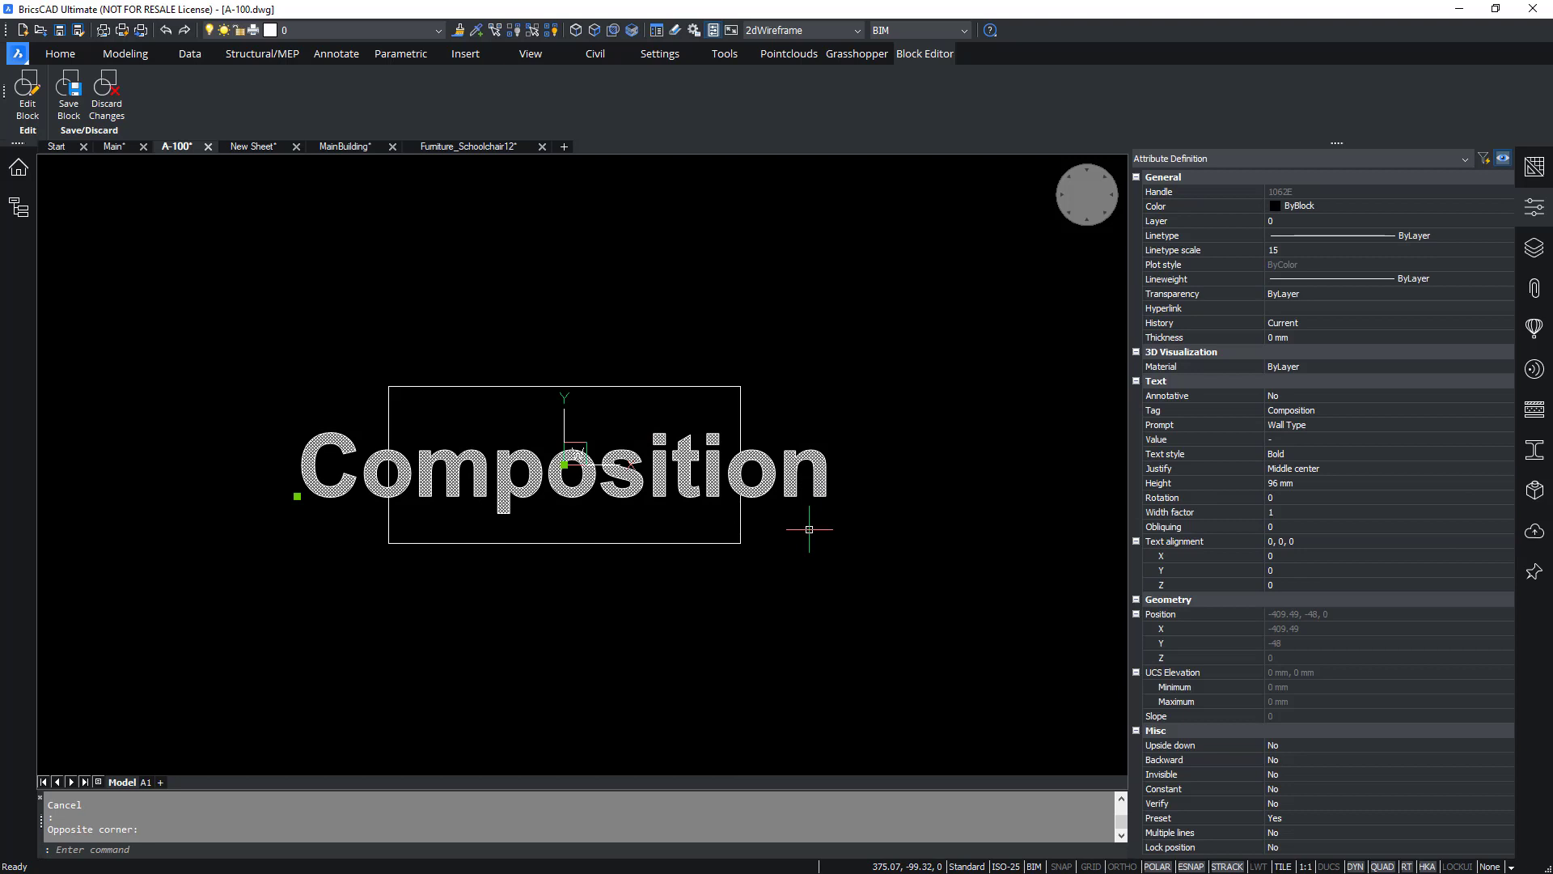
{"action": "type", "text": "co"}
{"action": "key", "text": "Return"}
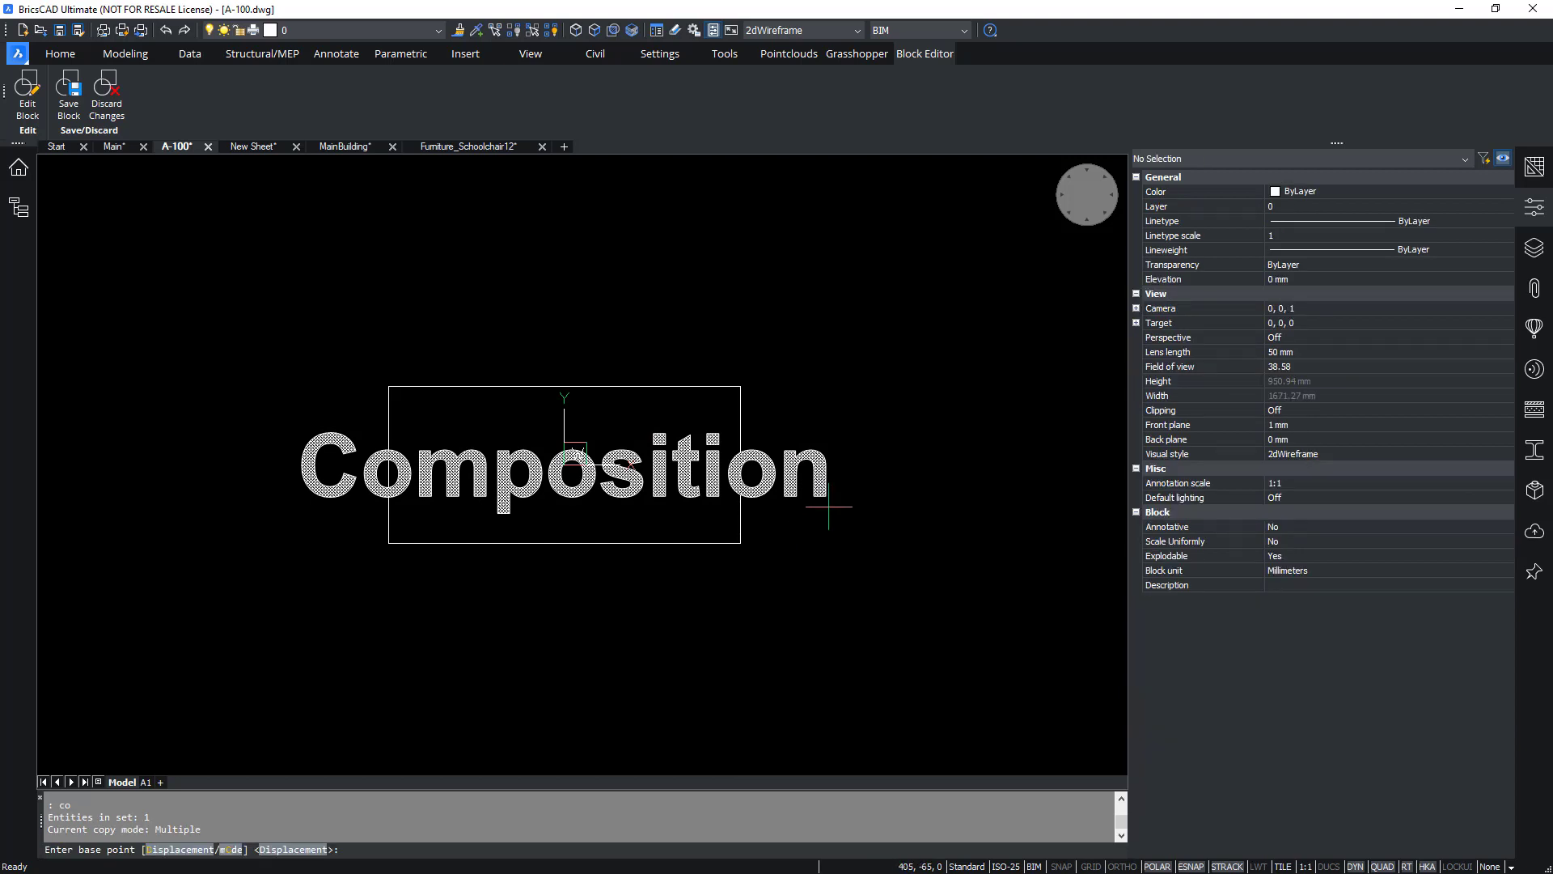
{"action": "left_click", "coordinate": [882, 467]}
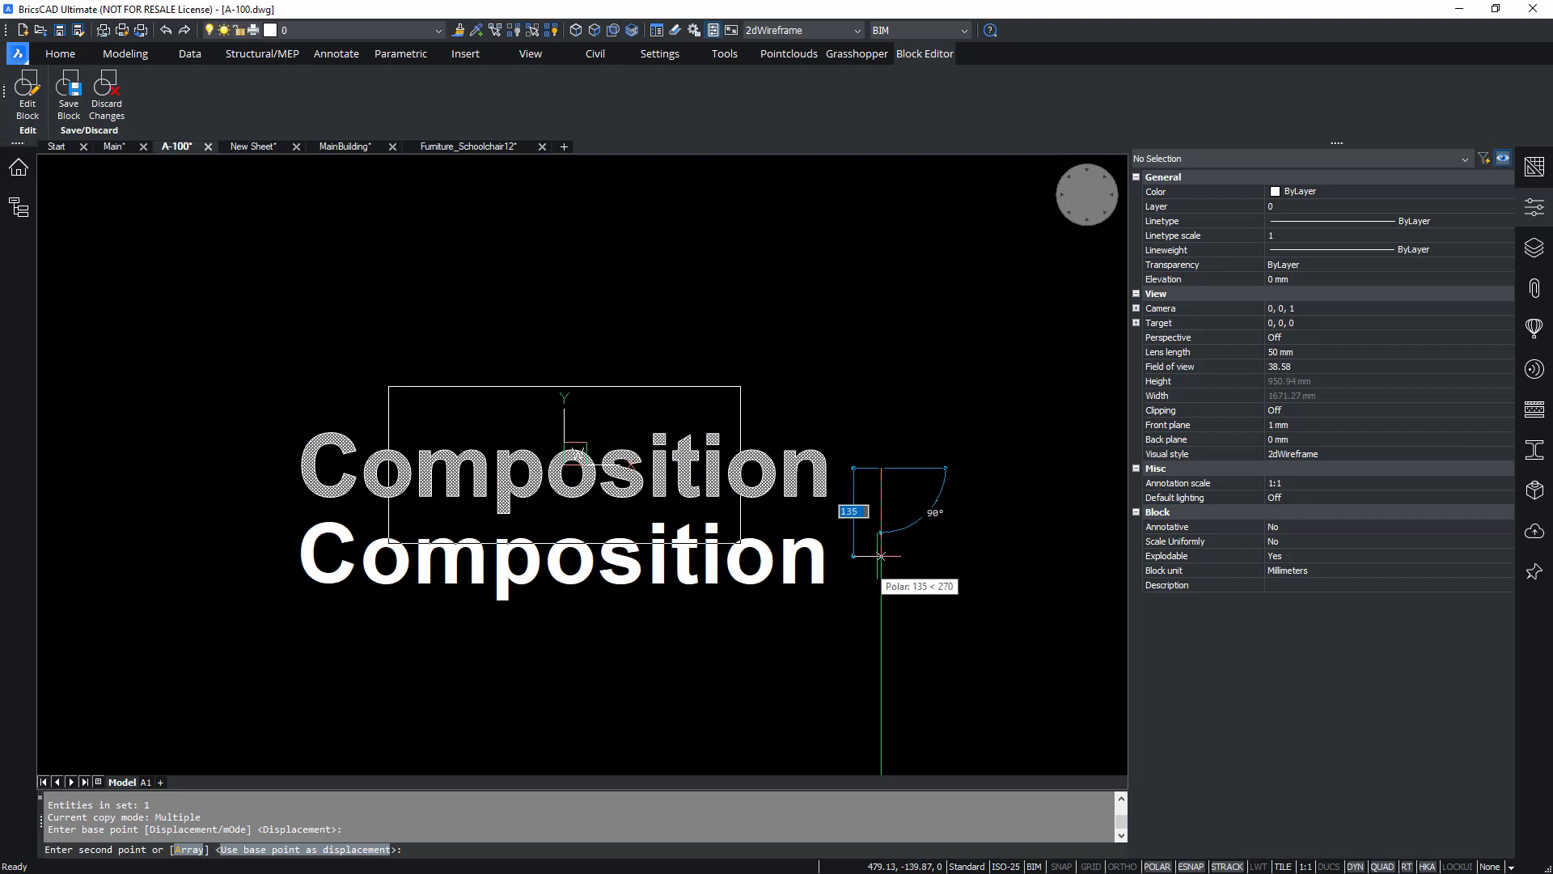
{"action": "left_click", "coordinate": [873, 559]}
{"action": "key", "text": "Escape"}
{"action": "left_click", "coordinate": [825, 589]}
{"action": "left_click", "coordinate": [294, 579]}
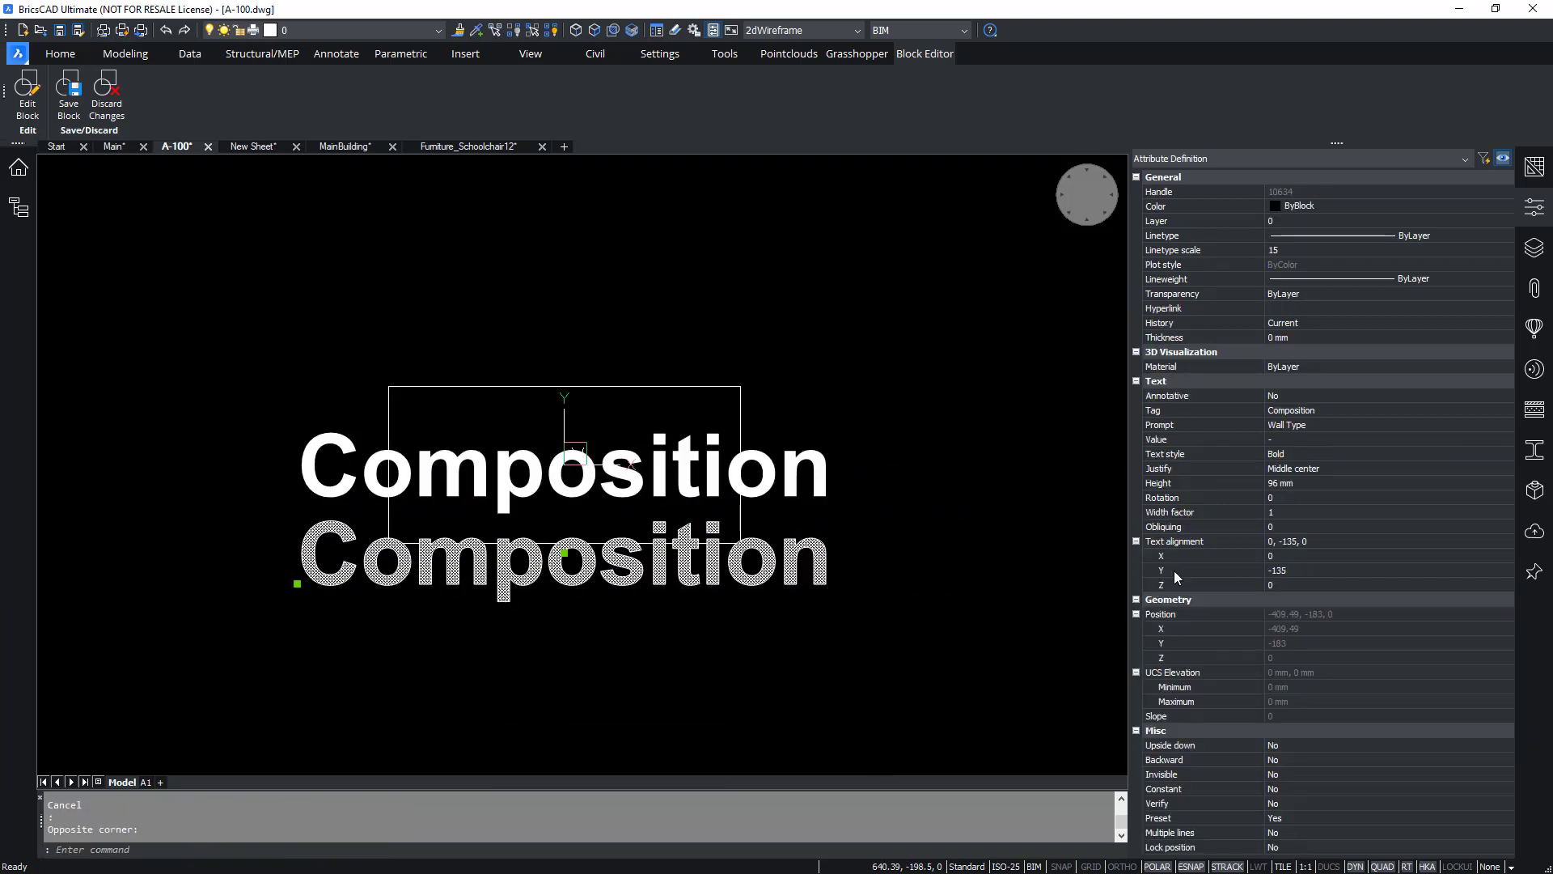
Rename the copied attribute's tag to Quantity/Thickness.
{"action": "left_click", "coordinate": [1317, 411]}
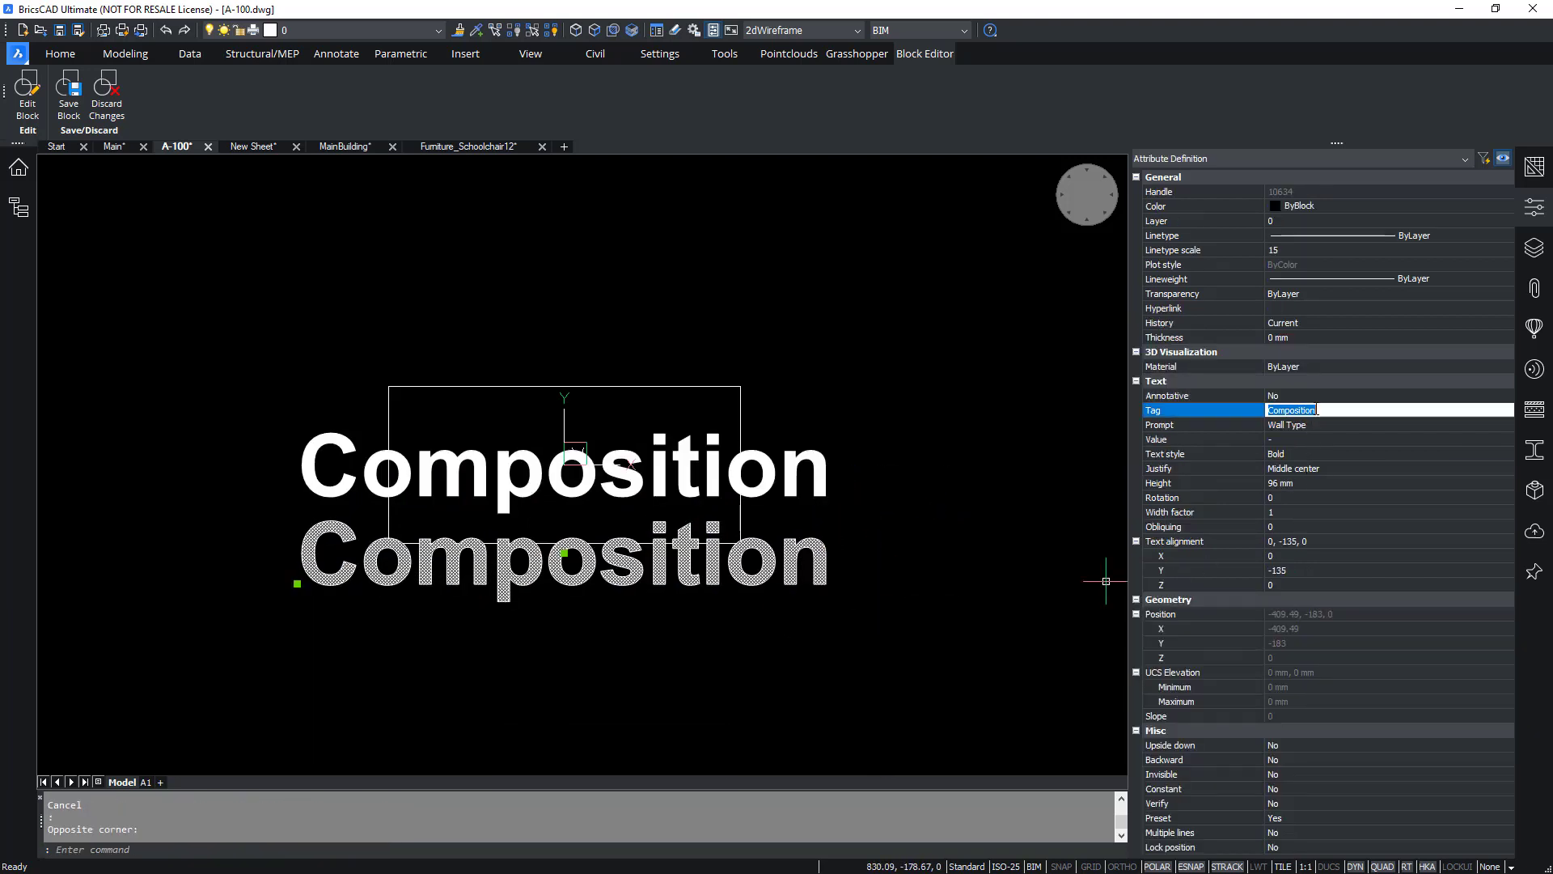
{"action": "type", "text": "Quantity/Thickness"}
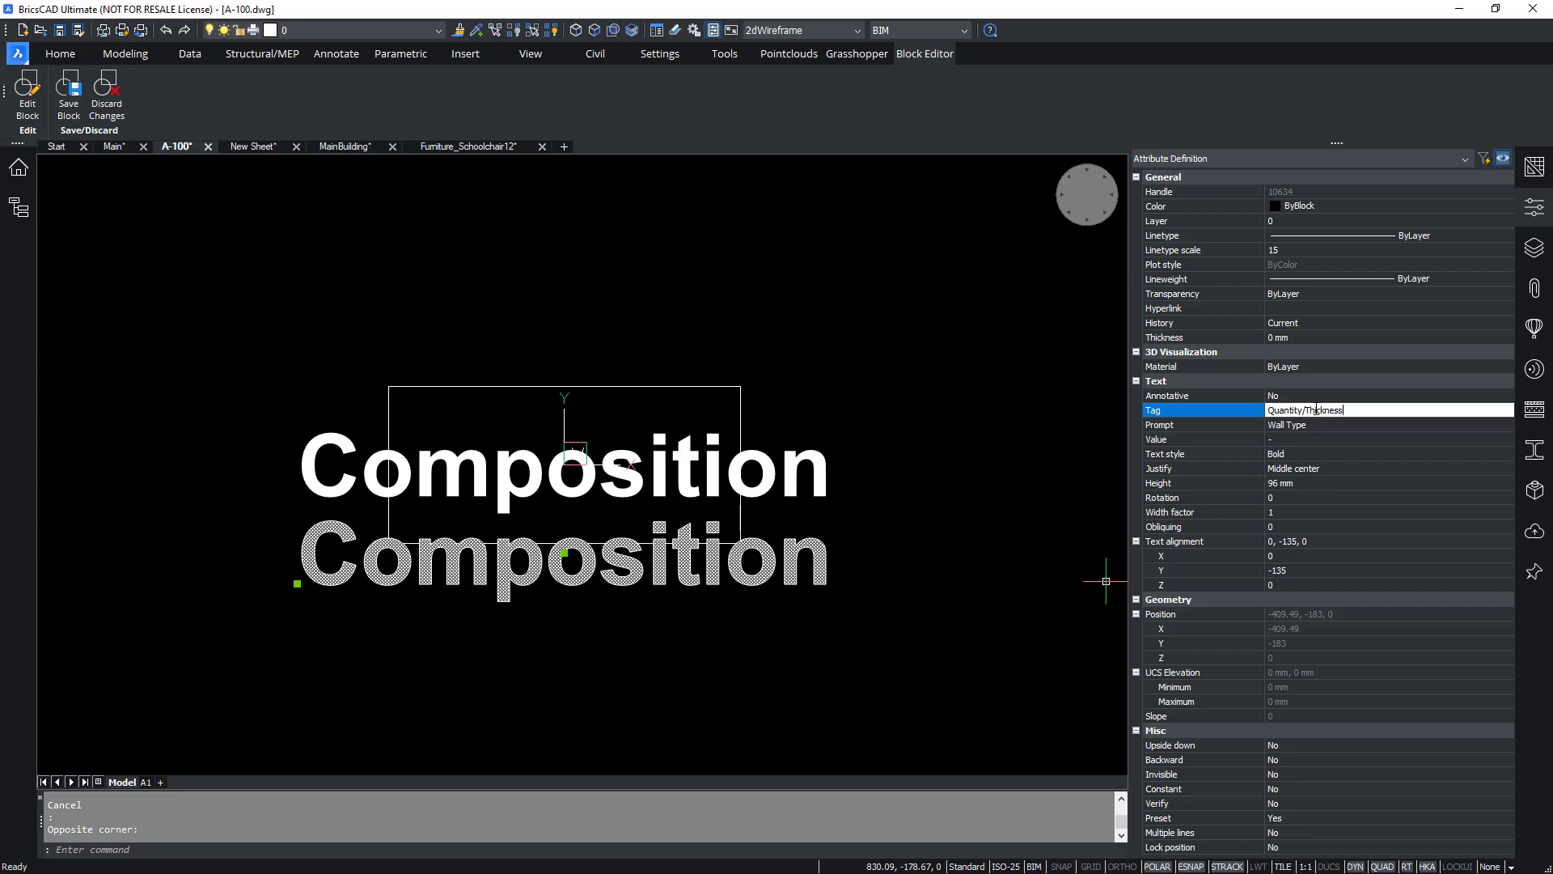
{"action": "key", "text": "Return"}
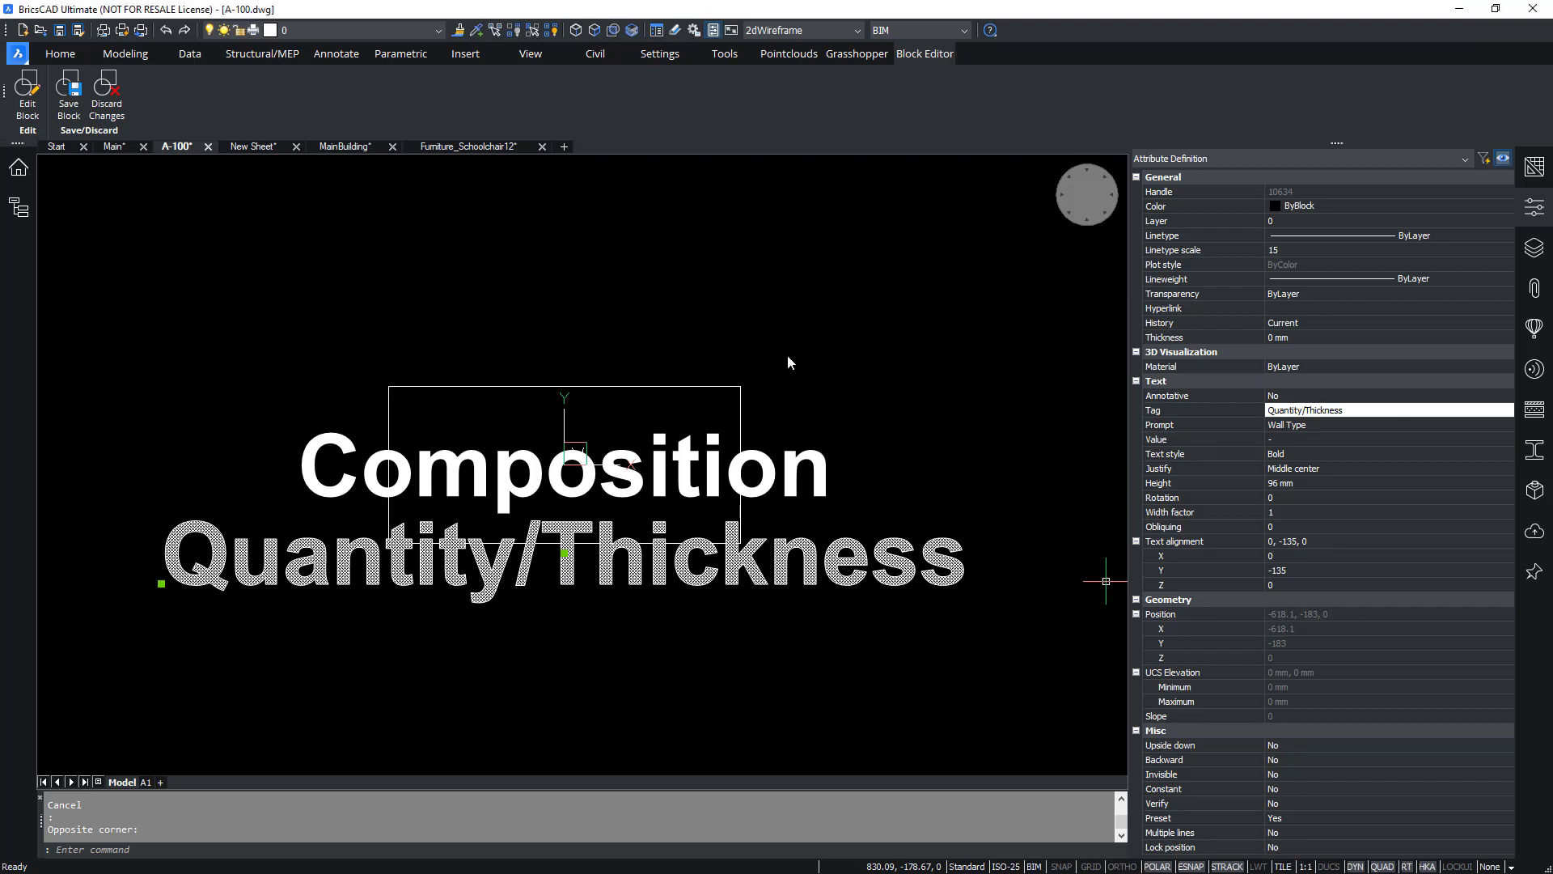
Delete the rectangular frame from the block, then save and close the Block Editor.
{"action": "key", "text": "Escape"}
{"action": "left_click_drag", "start_coordinate": [792, 380], "coordinate": [714, 403]}
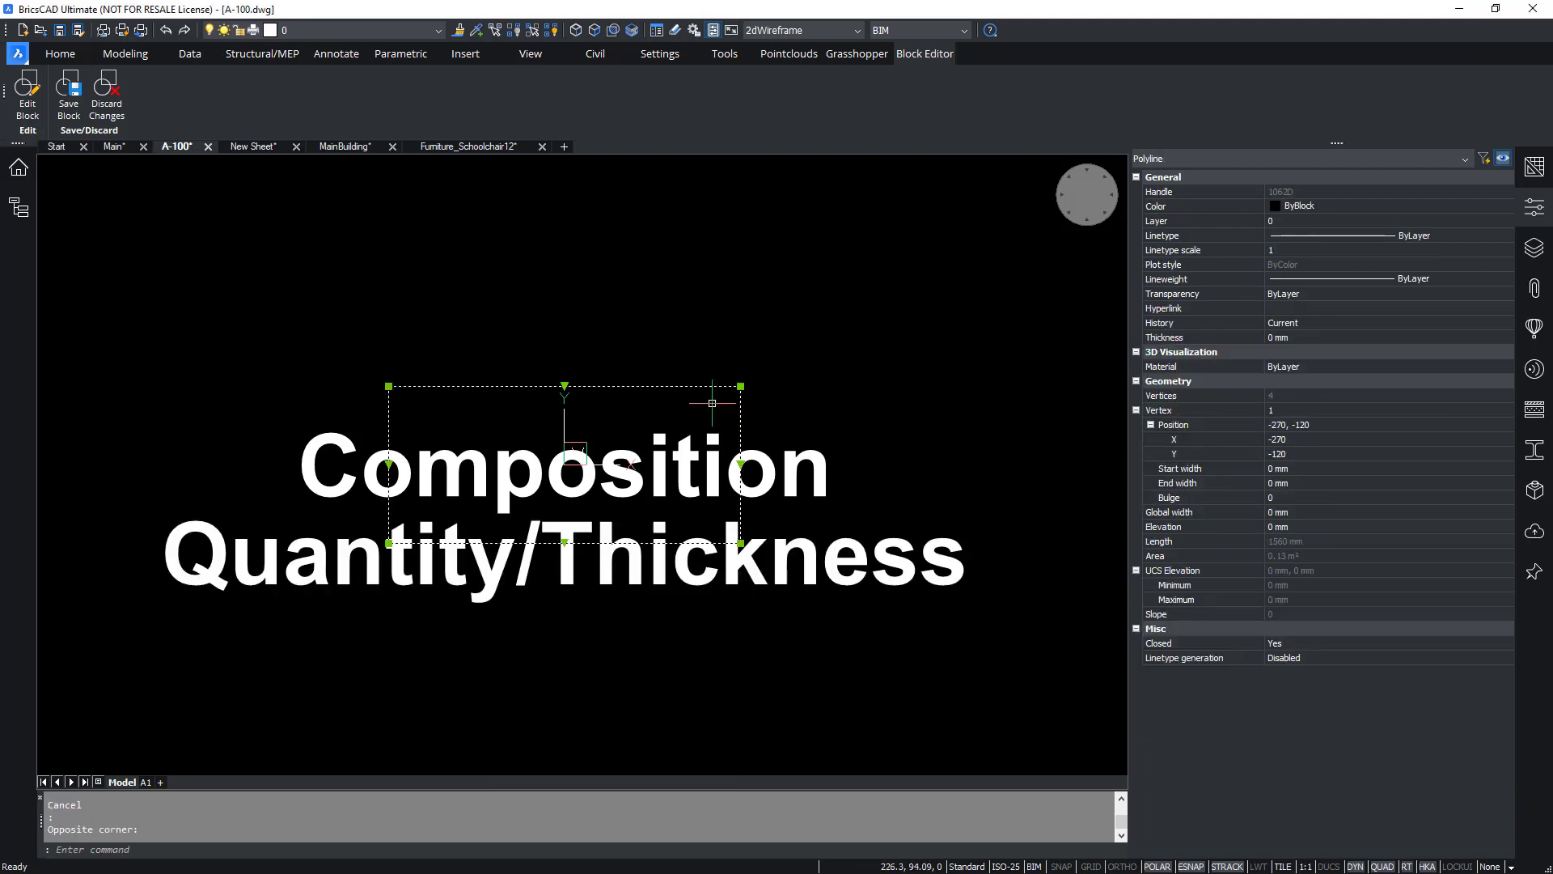
{"action": "key", "text": "Delete"}
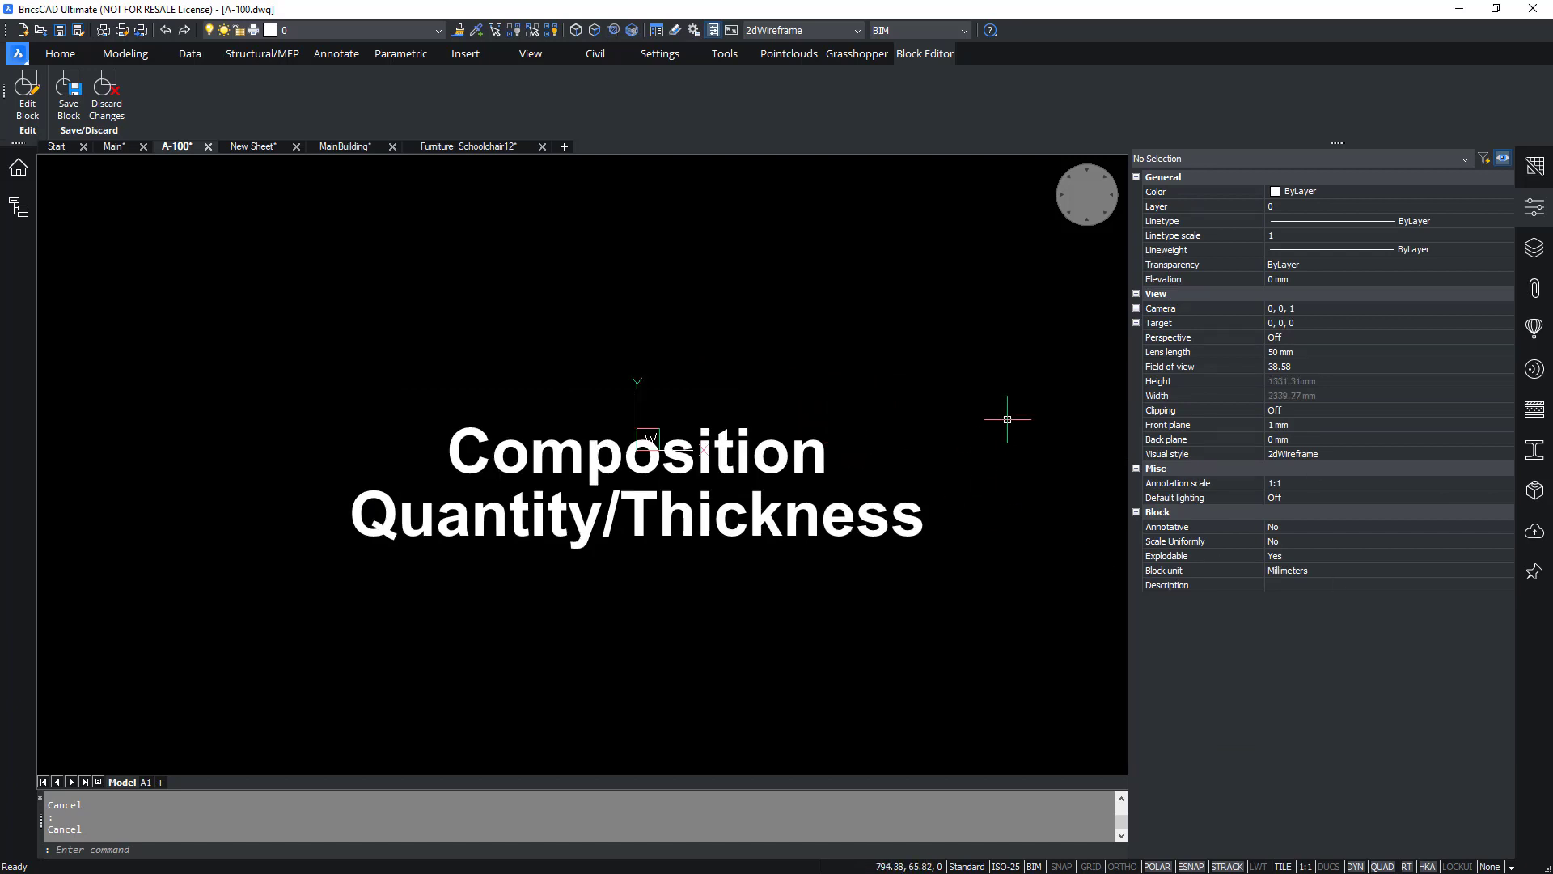
{"action": "left_click", "coordinate": [68, 97]}
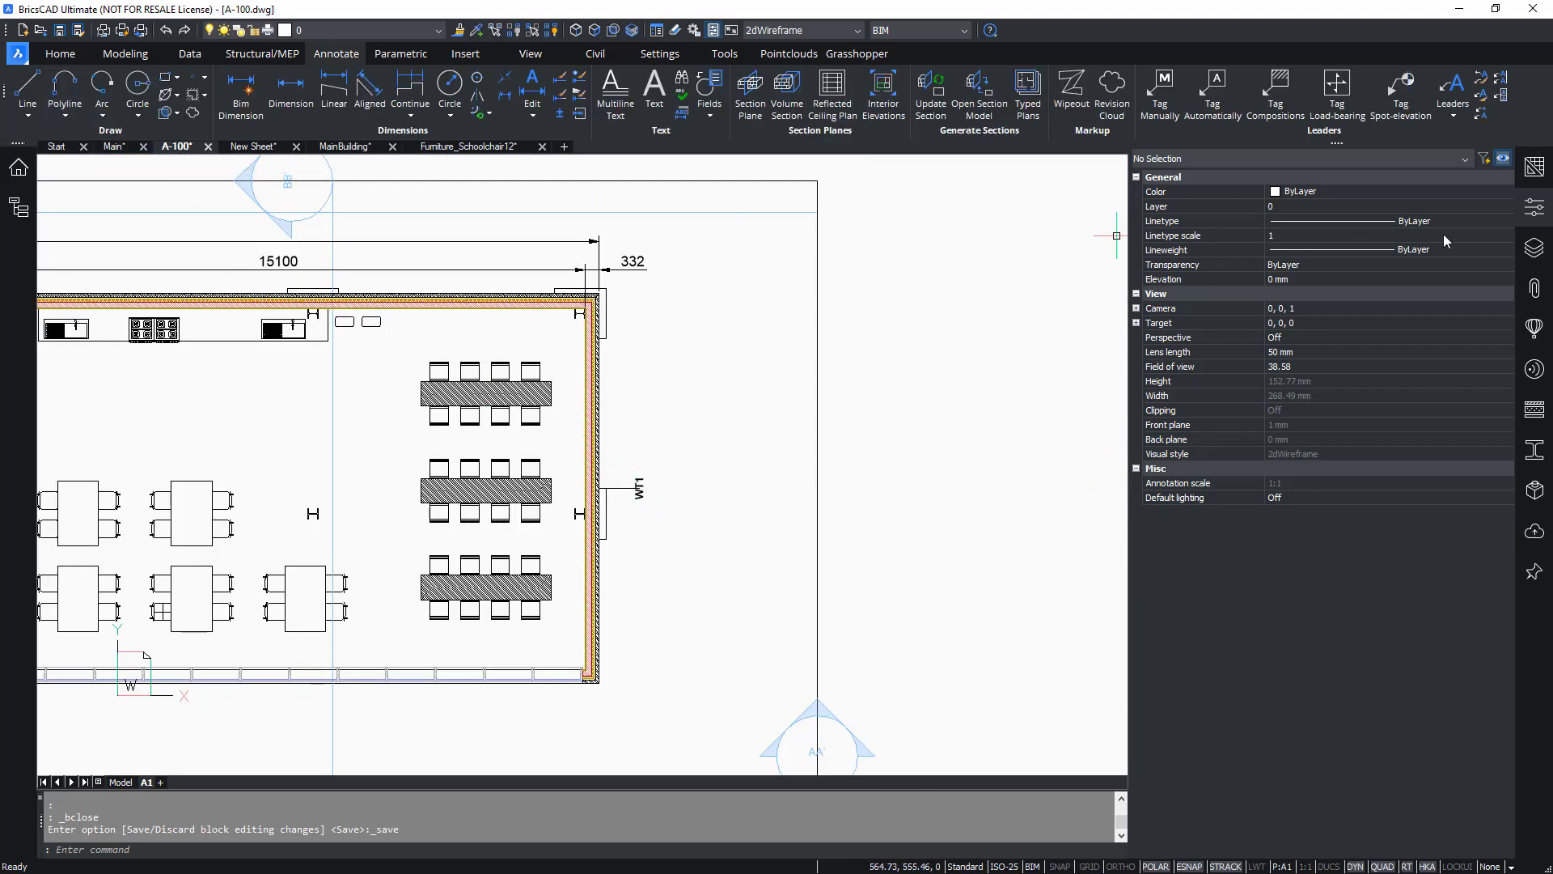
{"action": "left_click", "coordinate": [1535, 206]}
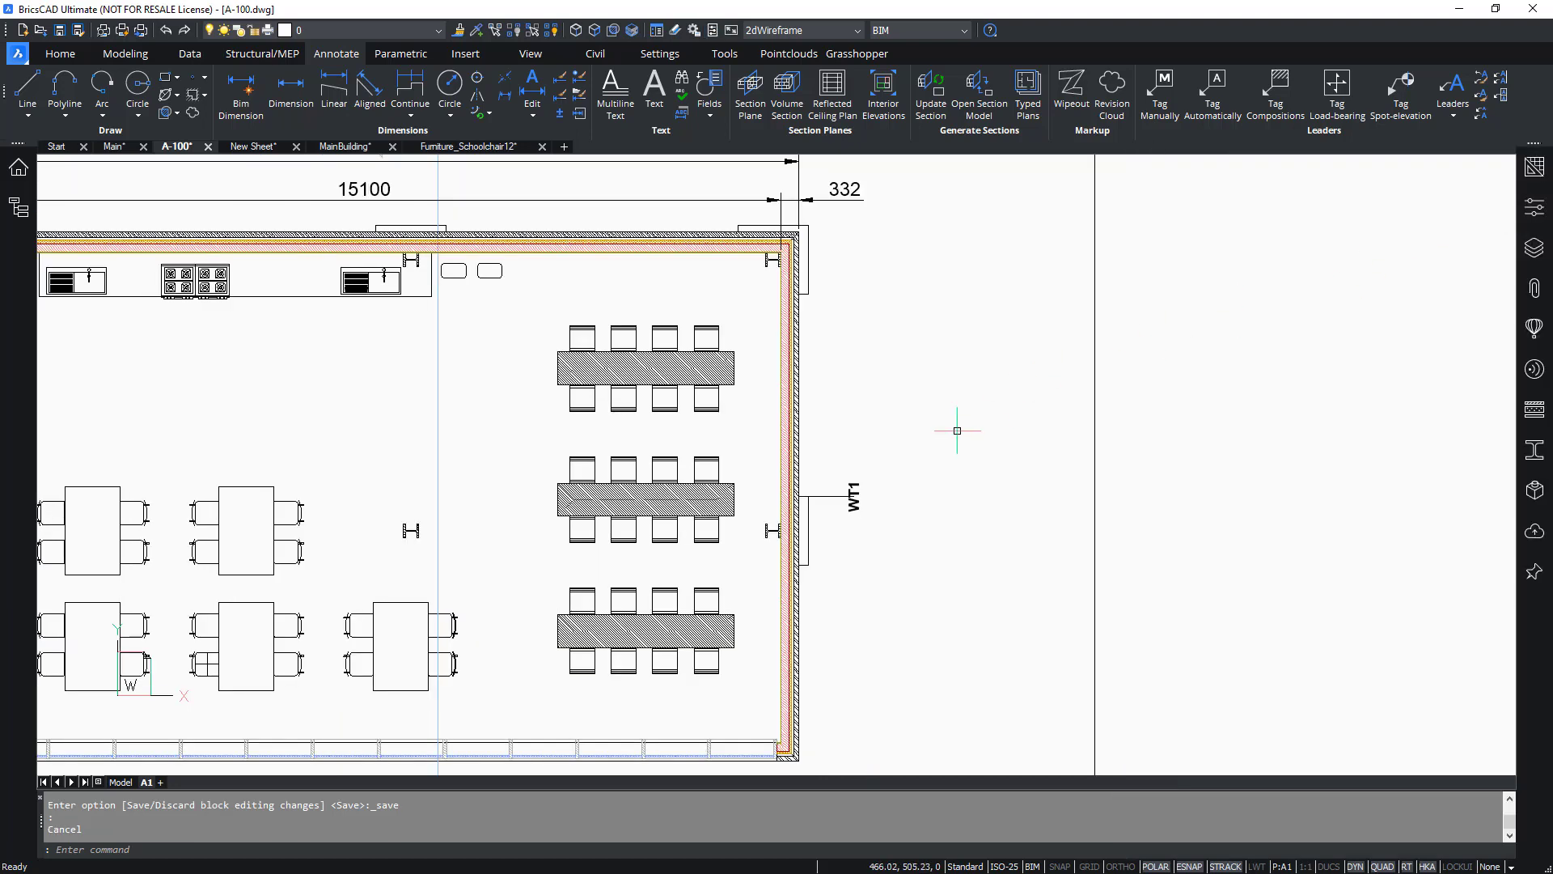
Select the wall tag on A-100 to check its multileader style.
{"action": "left_click", "coordinate": [853, 522]}
{"action": "left_click", "coordinate": [842, 510]}
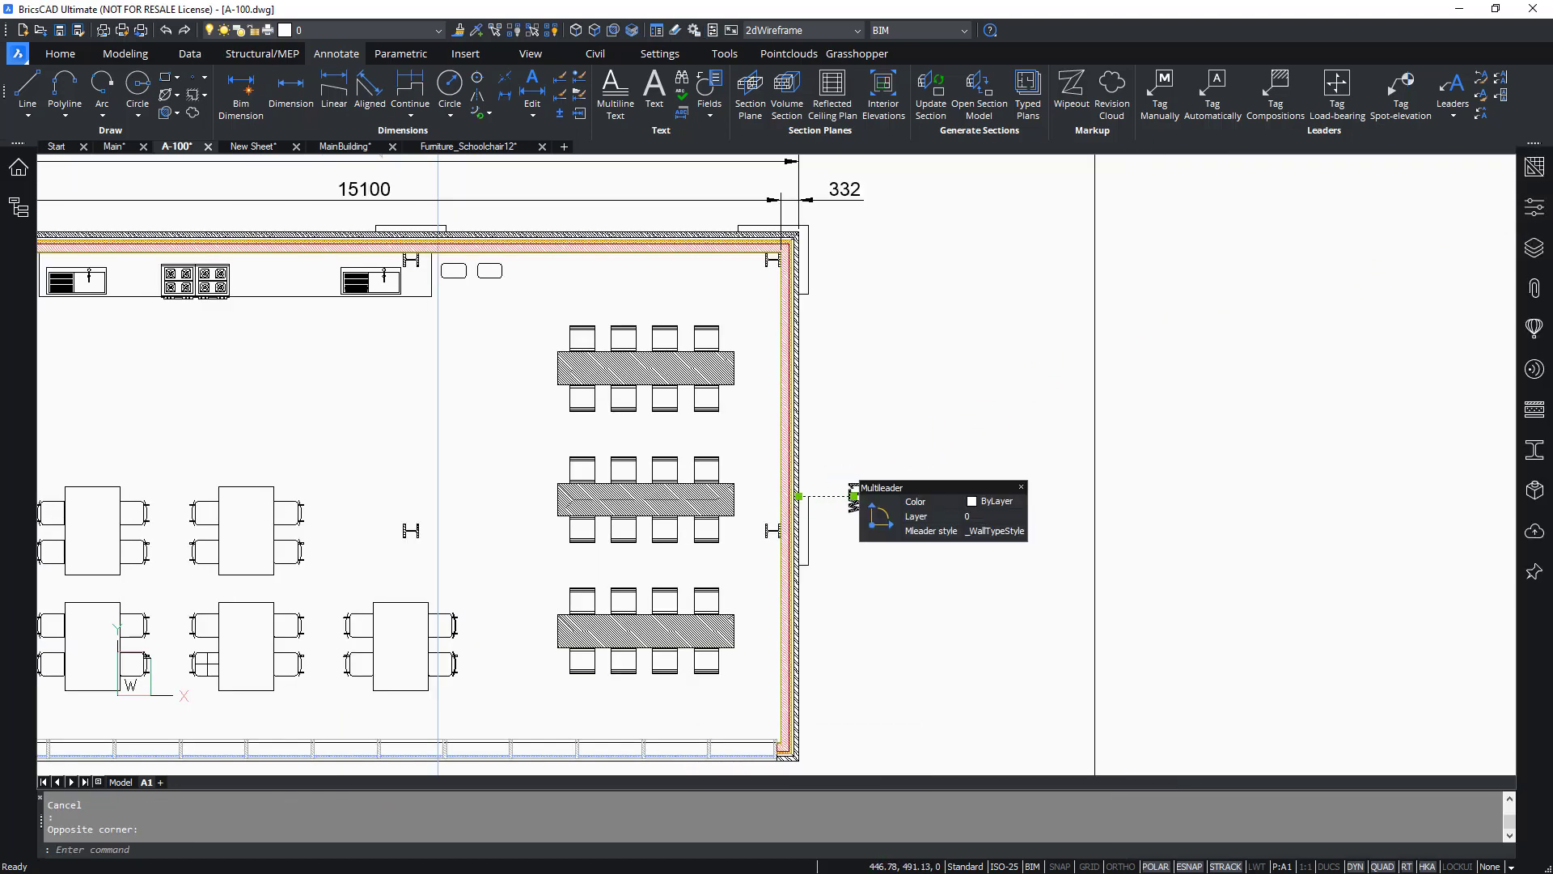
{"action": "key", "text": "Escape"}
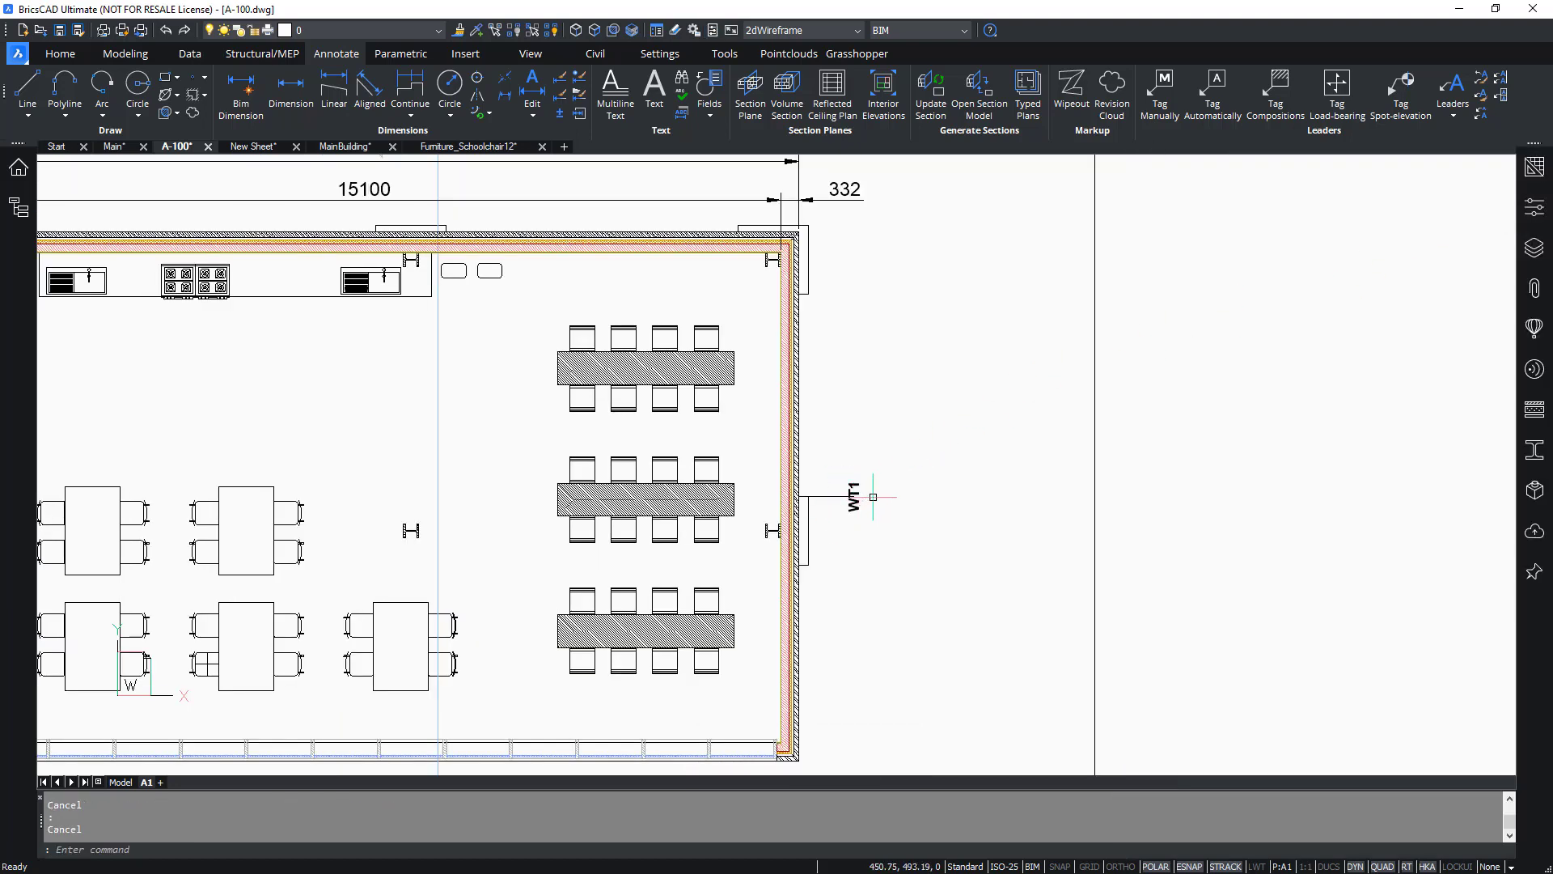
Update the section viewport on the A-100 sheet so the wall tag refreshes.
{"action": "left_click", "coordinate": [1176, 434]}
{"action": "left_click", "coordinate": [1059, 501]}
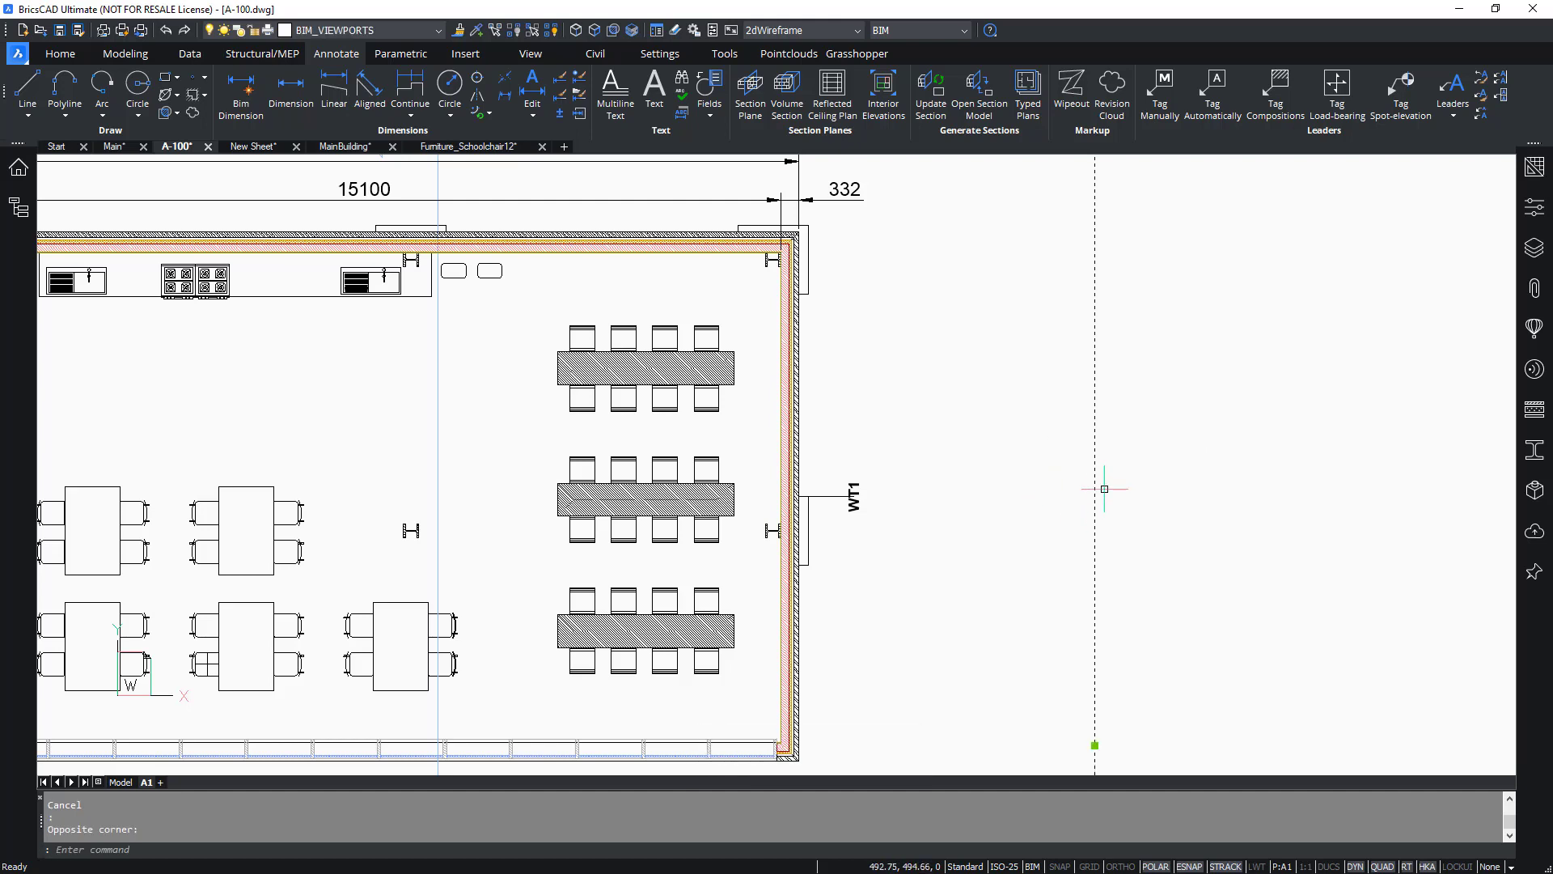
{"action": "mouse_move", "coordinate": [1099, 488]}
{"action": "left_click", "coordinate": [1165, 503]}
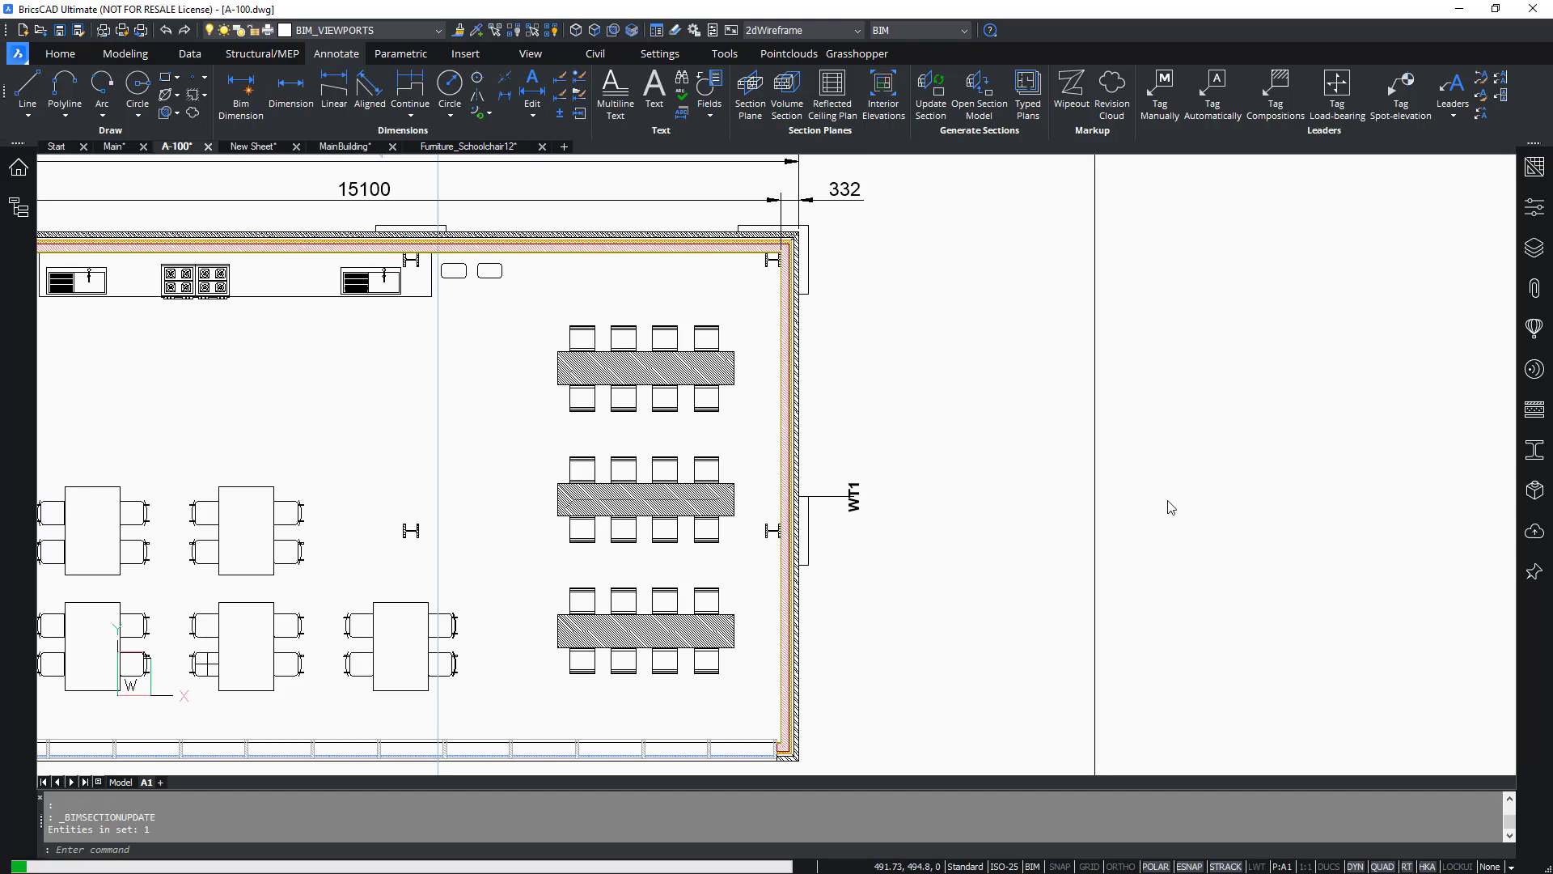
{"action": "left_click", "coordinate": [1537, 173]}
{"action": "scroll", "coordinate": [894, 510], "scroll_direction": "up", "scroll_amount": 5}
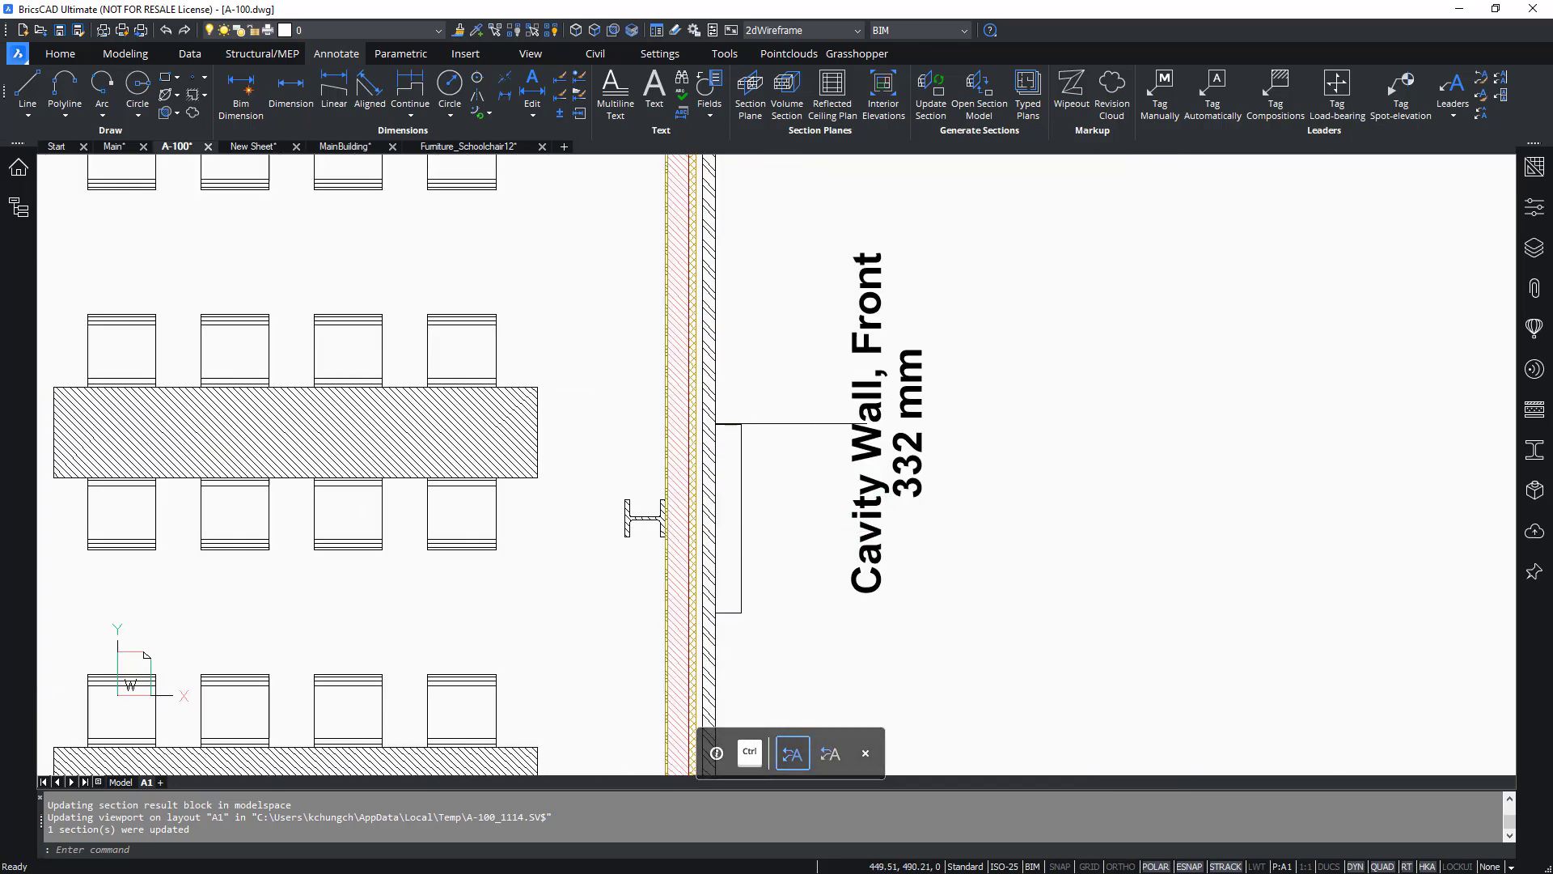
Select the wall tag in the section viewport and review its properties in the Properties panel.
{"action": "left_click_drag", "start_coordinate": [939, 485], "coordinate": [874, 404]}
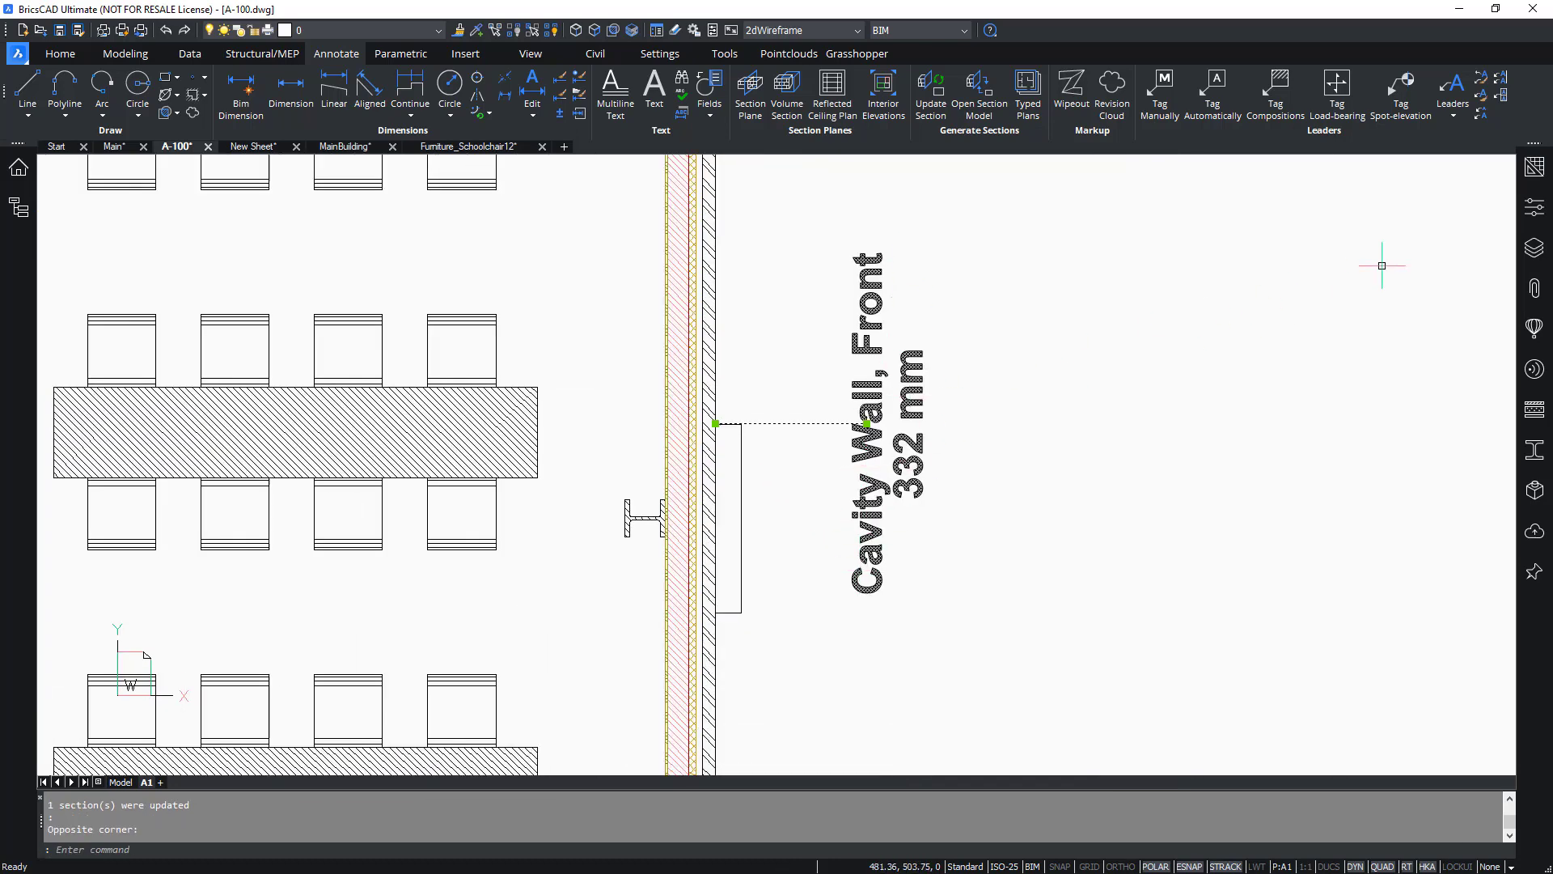
{"action": "left_click", "coordinate": [1534, 207]}
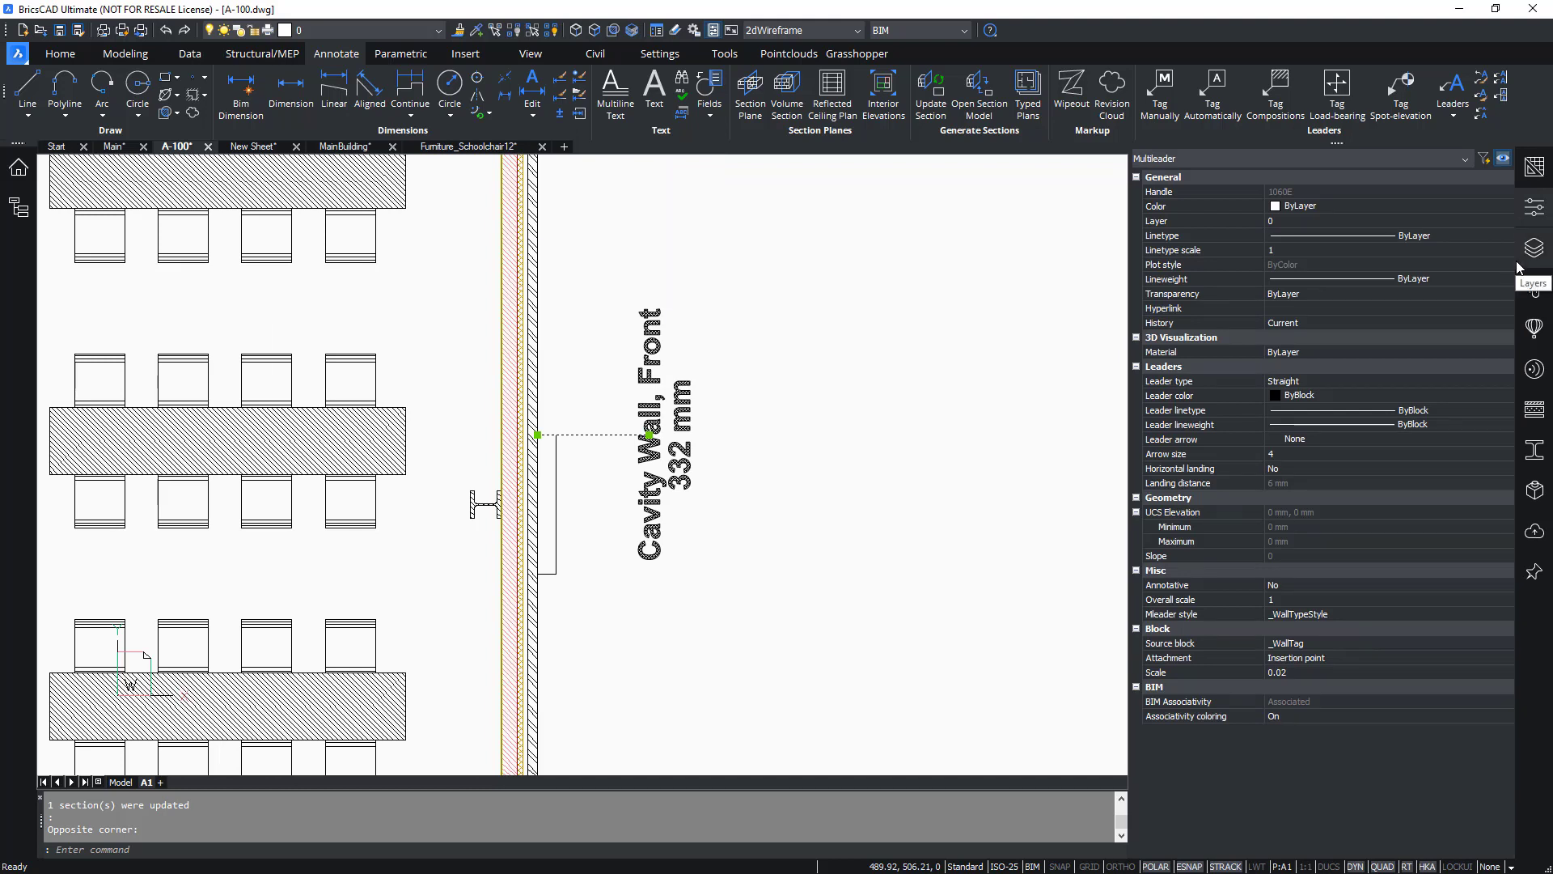
{"action": "key", "text": "Escape"}
{"action": "key", "text": "Escape"}
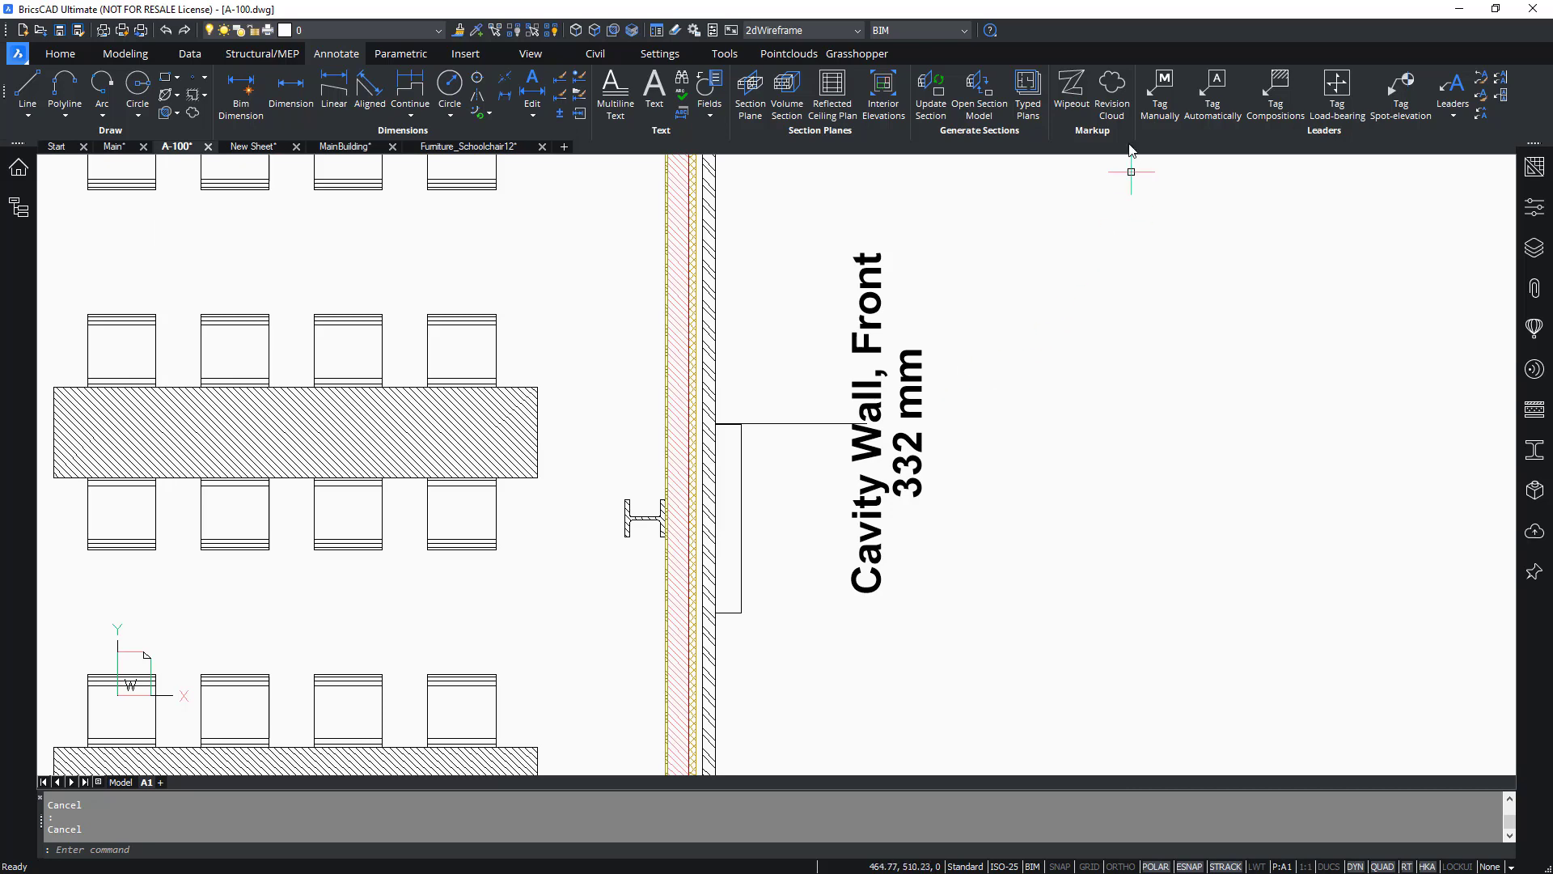
Tag the top cavity wall manually, placing its tag just above the wall in the section viewport.
{"action": "left_click", "coordinate": [1158, 99]}
{"action": "scroll", "coordinate": [1099, 579], "scroll_direction": "down", "scroll_amount": 5}
{"action": "scroll", "coordinate": [1098, 579], "scroll_direction": "down", "scroll_amount": 2}
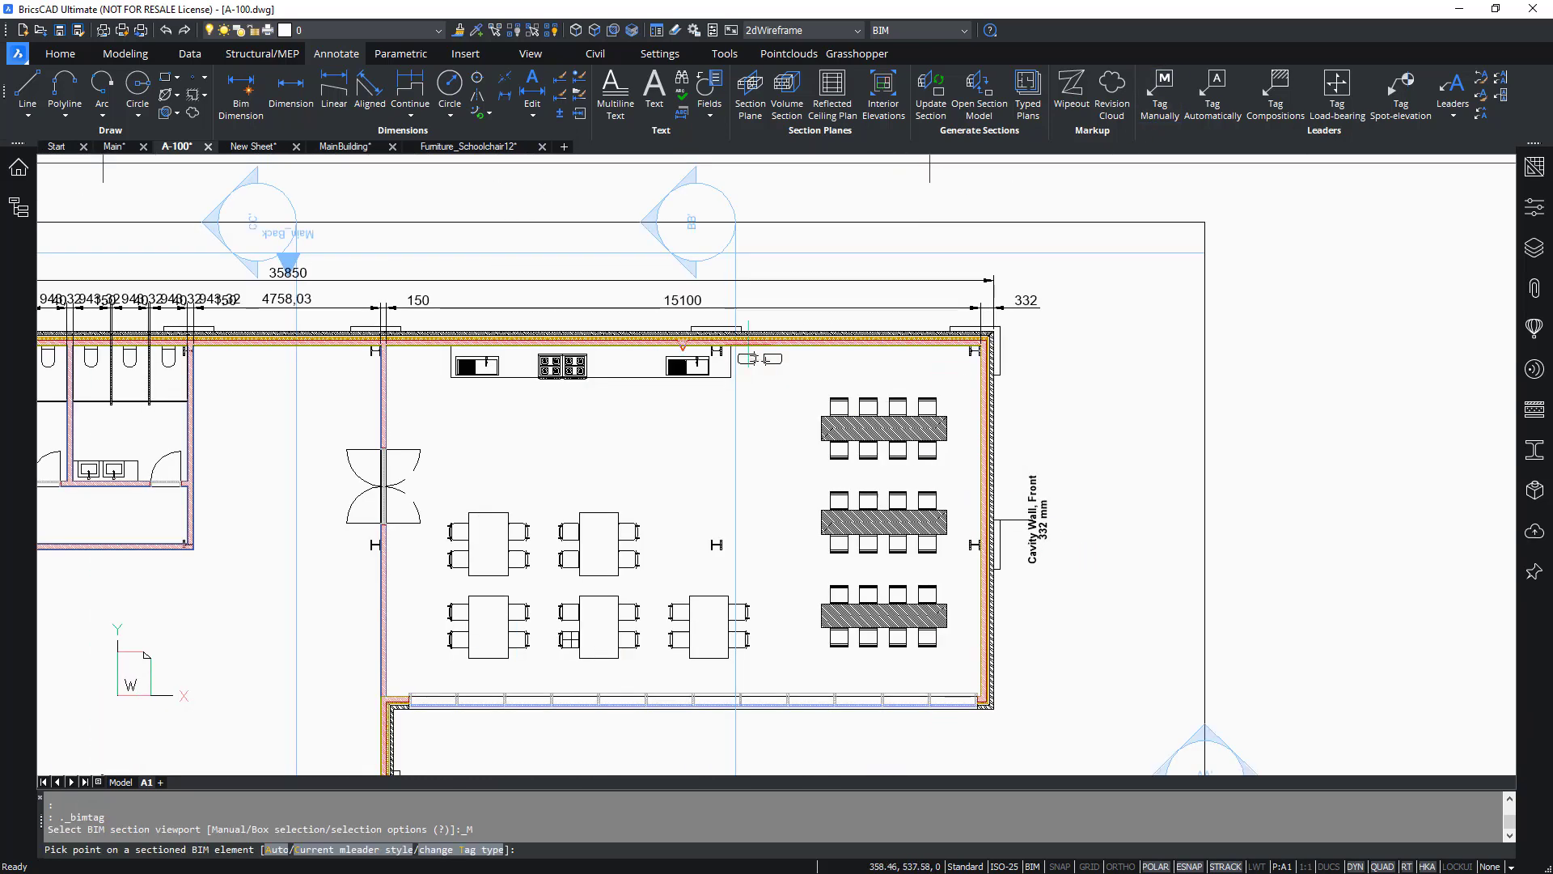
{"action": "scroll", "coordinate": [849, 347], "scroll_direction": "up", "scroll_amount": 5}
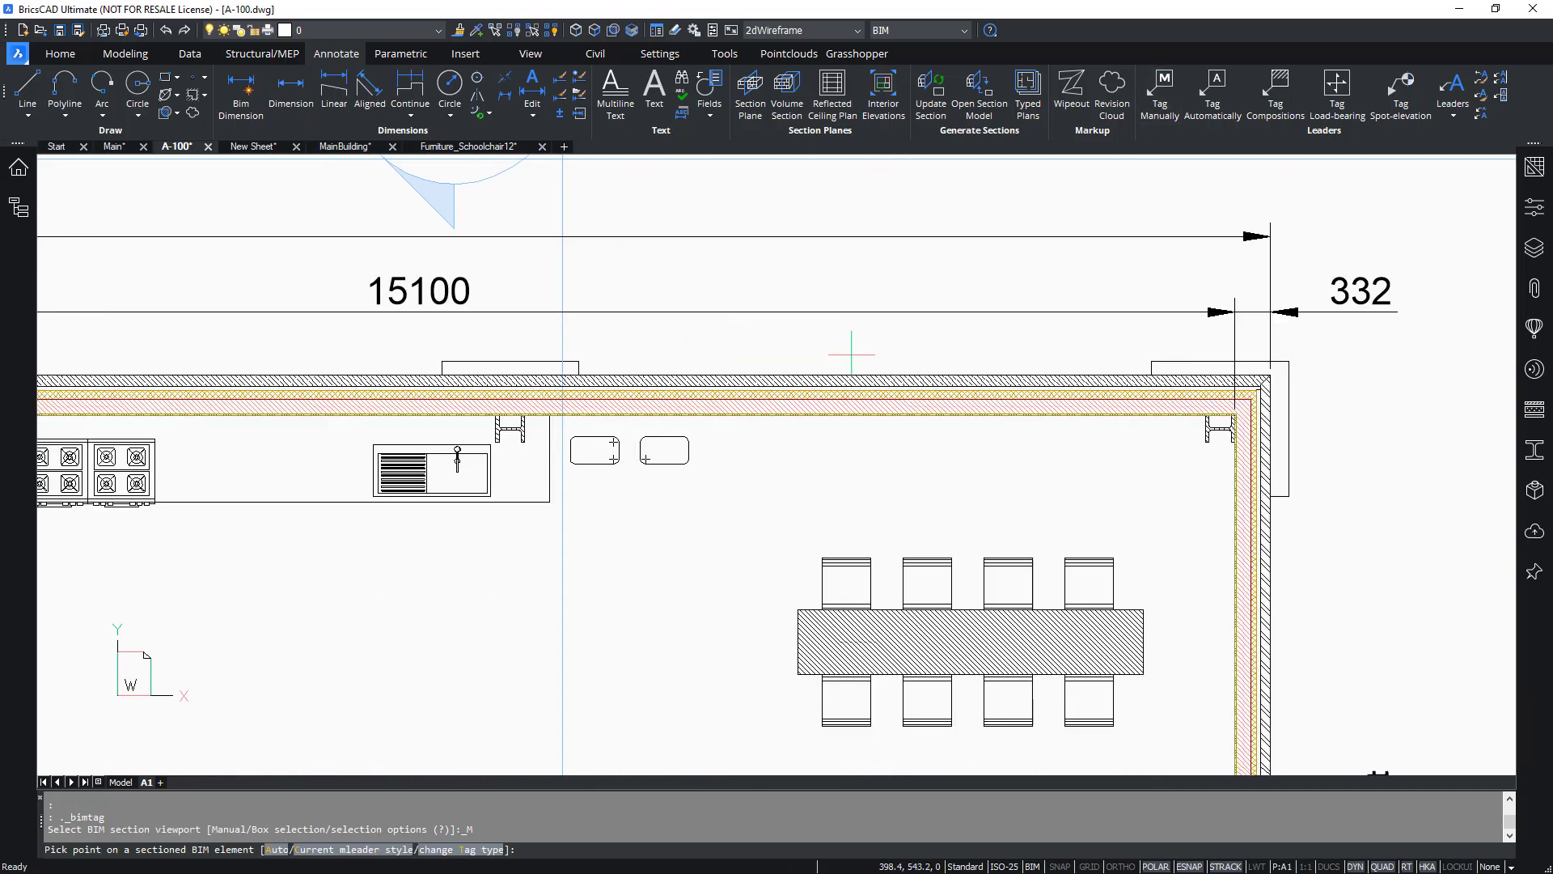
{"action": "left_click", "coordinate": [1255, 391]}
{"action": "scroll", "coordinate": [1177, 388], "scroll_direction": "down", "scroll_amount": 3}
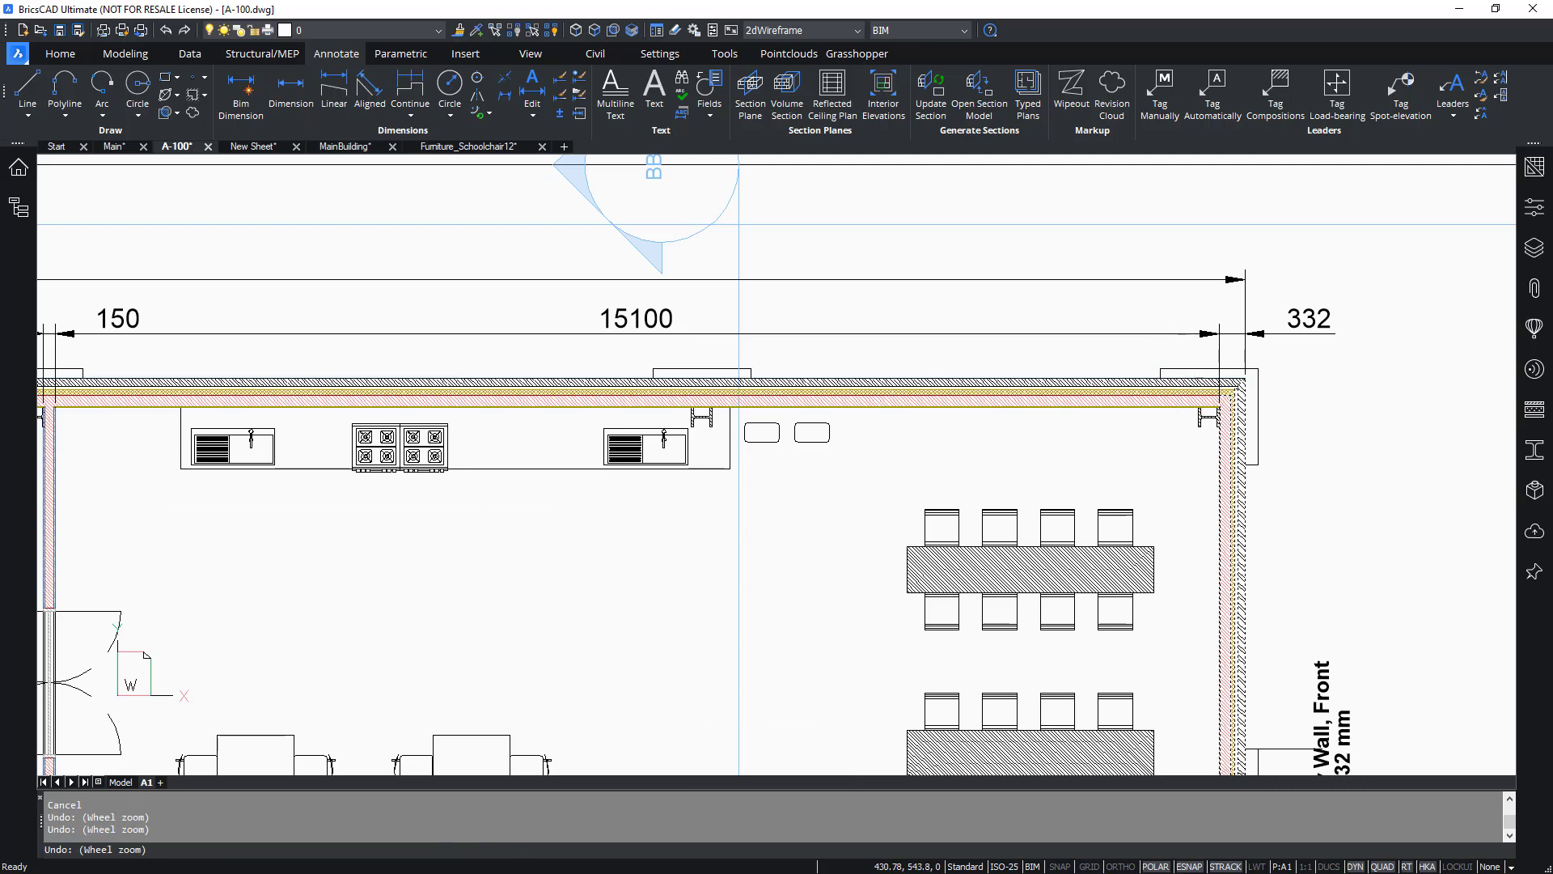
{"action": "left_click", "coordinate": [1160, 95]}
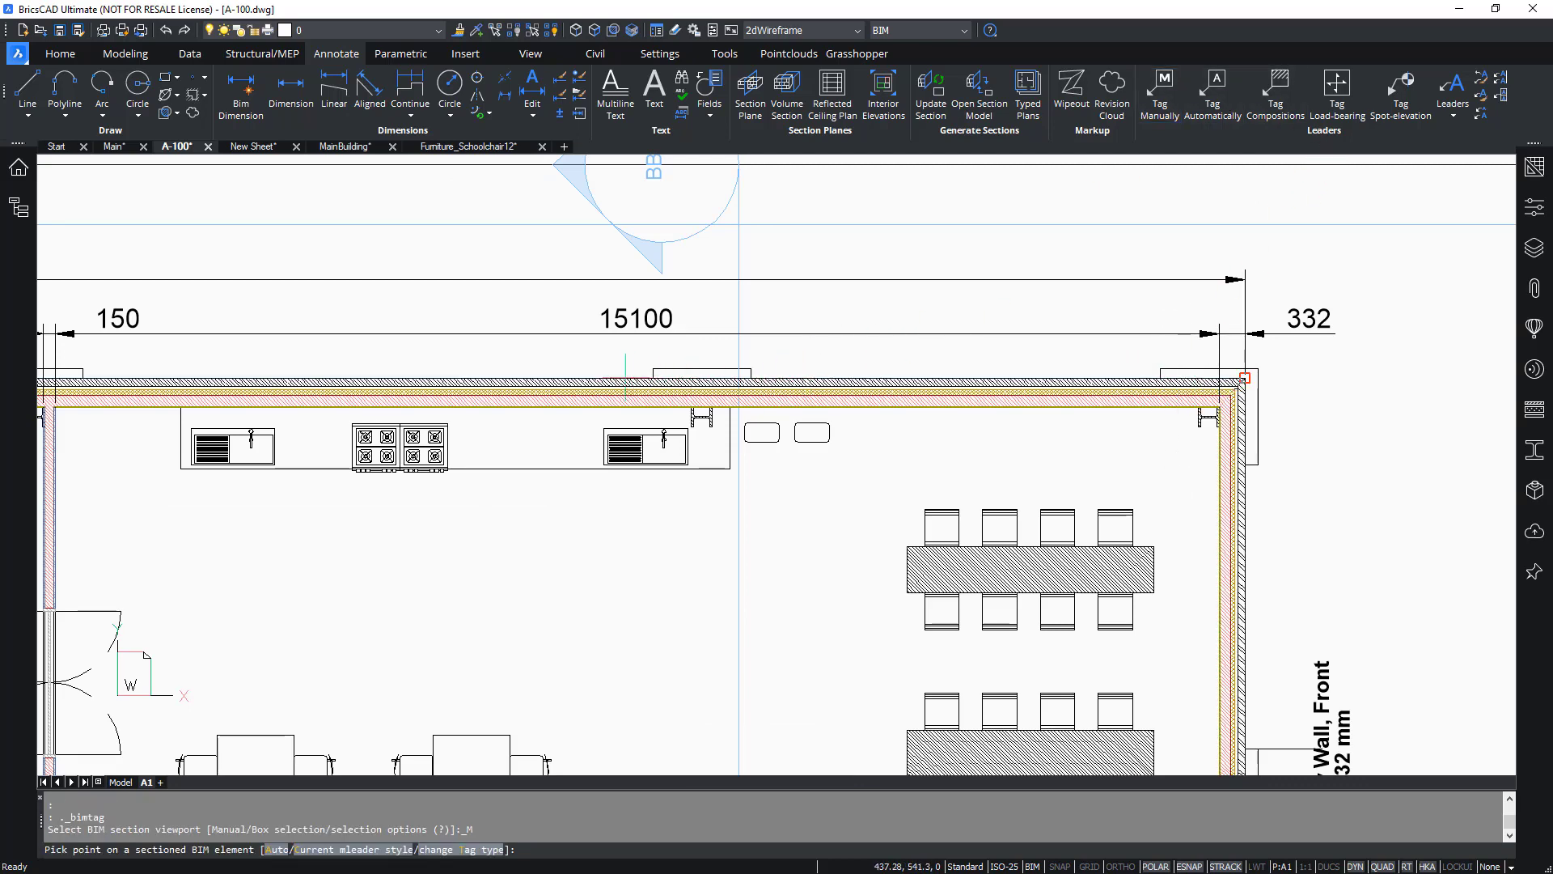
{"action": "left_click", "coordinate": [654, 391], "text": "ctrl"}
{"action": "scroll", "coordinate": [643, 313], "scroll_direction": "up", "scroll_amount": 2}
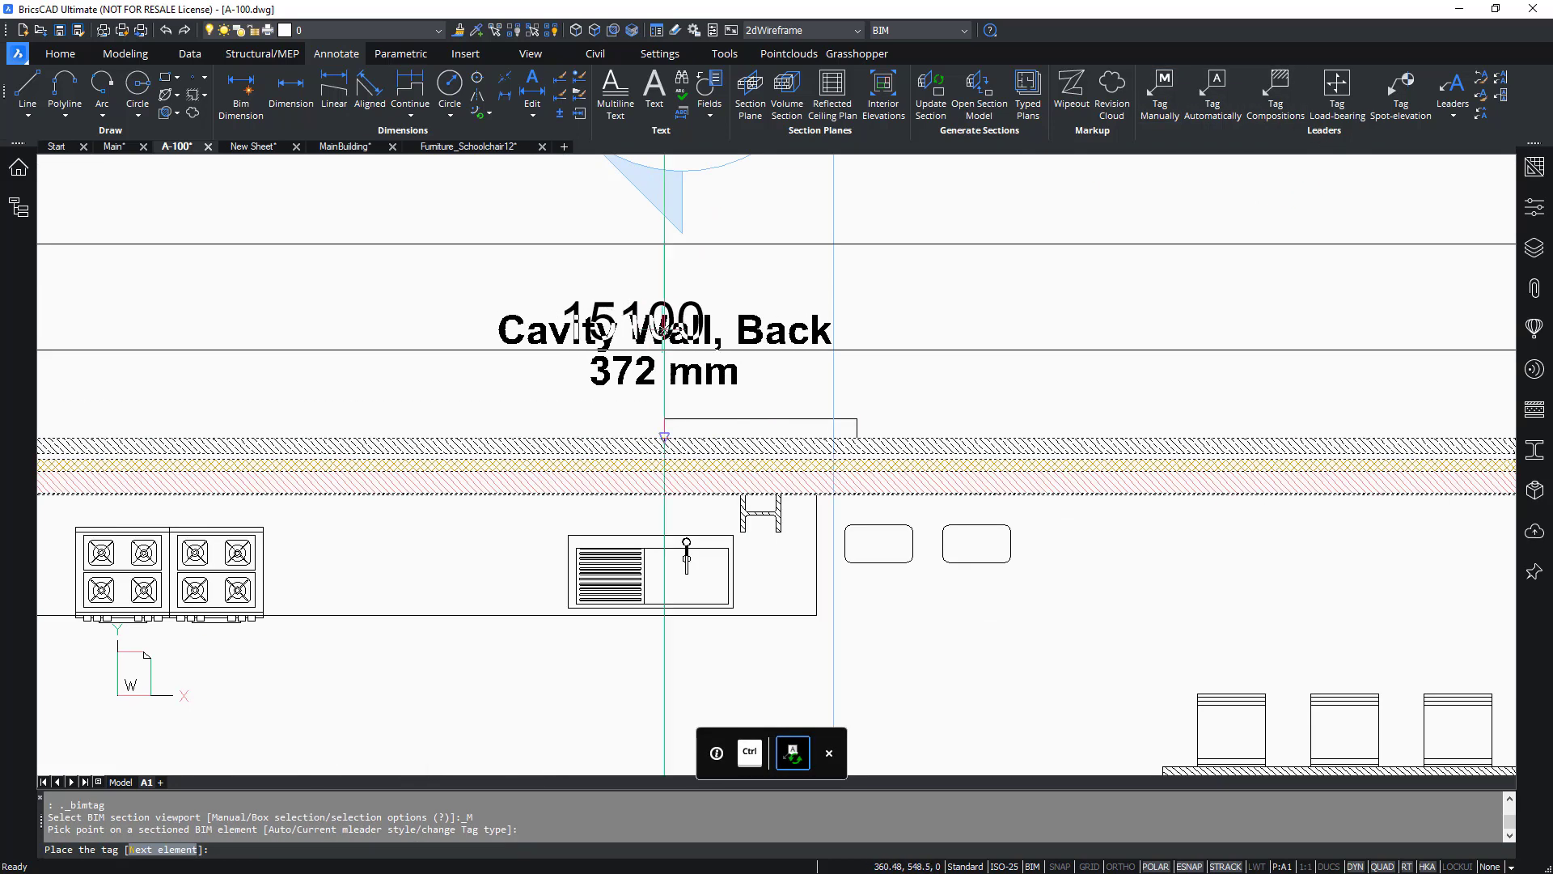
{"action": "scroll", "coordinate": [689, 344], "scroll_direction": "down", "scroll_amount": 1}
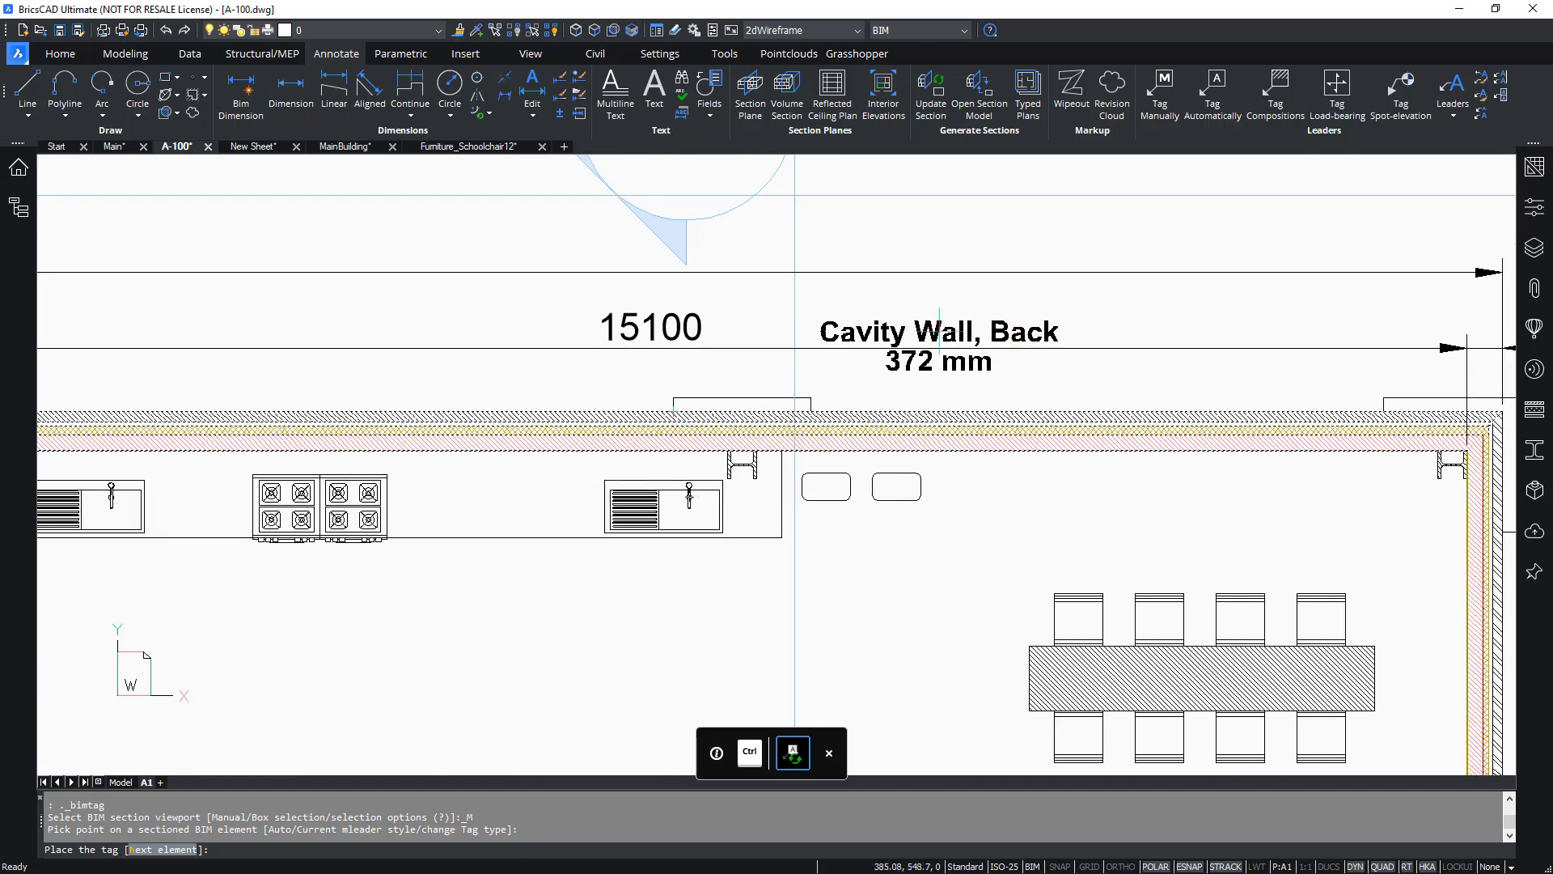
{"action": "left_click", "coordinate": [898, 347]}
{"action": "key", "text": "Escape"}
{"action": "scroll", "coordinate": [736, 391], "scroll_direction": "down", "scroll_amount": 3}
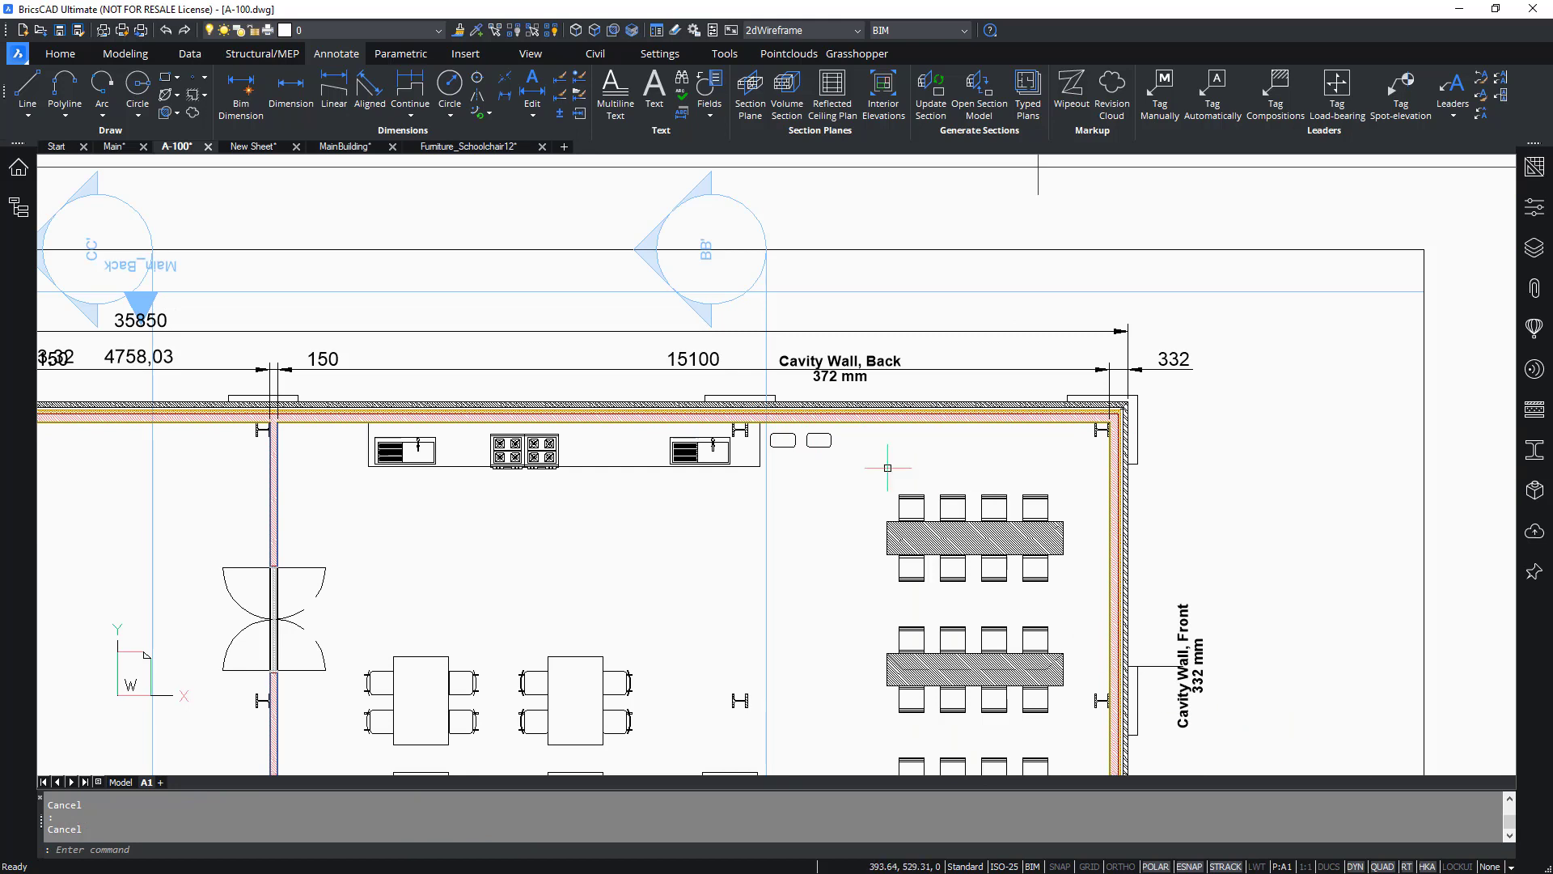
Open the program's support folder with the SUPPORTFOLDER command.
{"action": "scroll", "coordinate": [841, 356], "scroll_direction": "up", "scroll_amount": 2}
{"action": "mouse_move", "coordinate": [718, 377]}
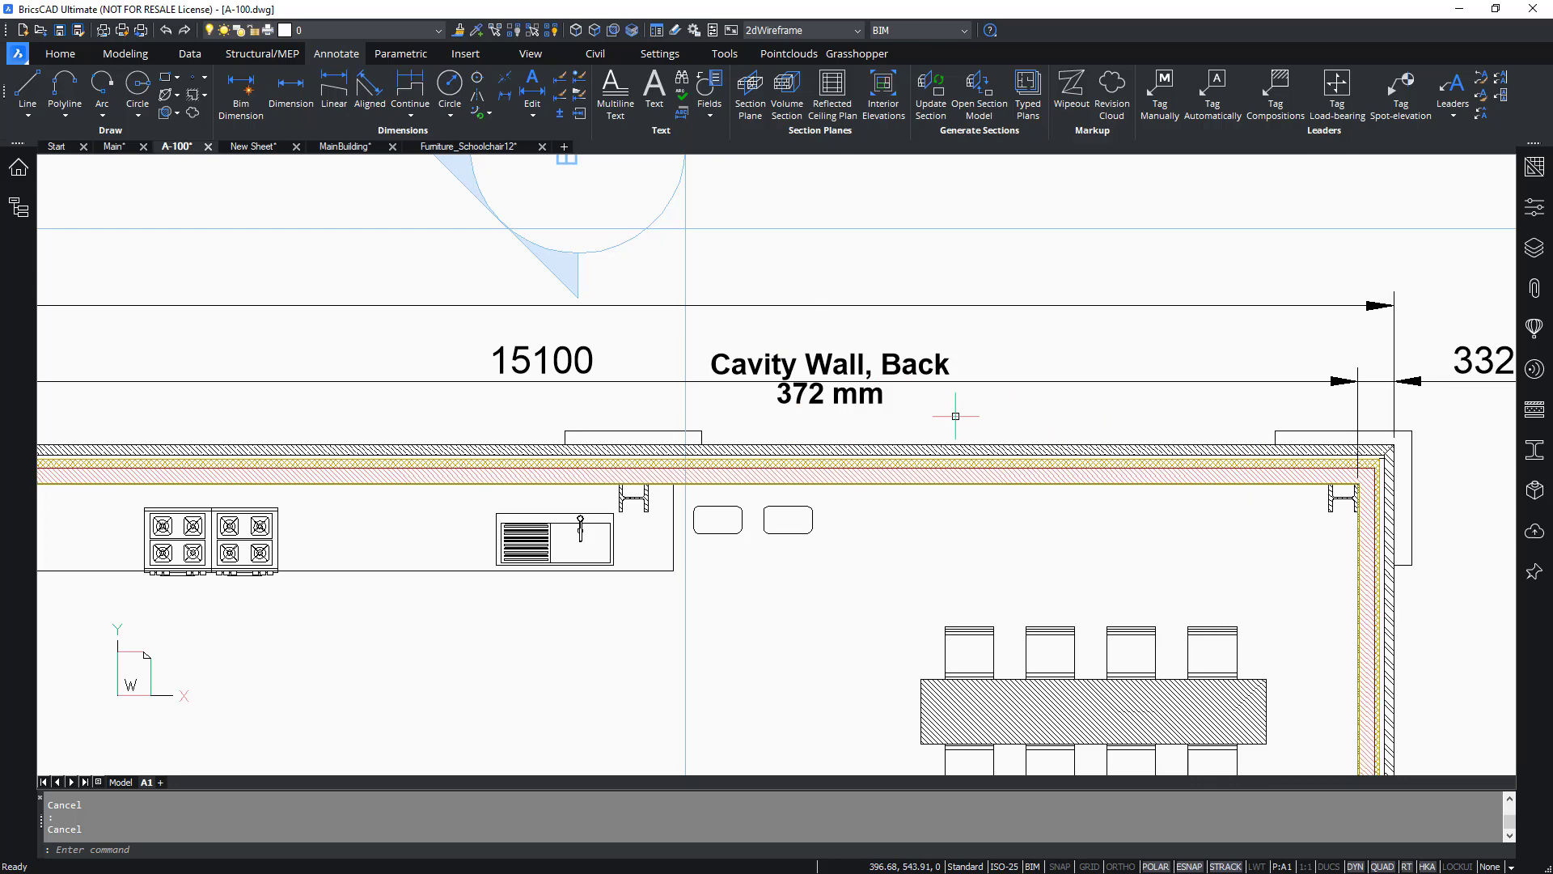
{"action": "type", "text": "SUPPORTFOLDER"}
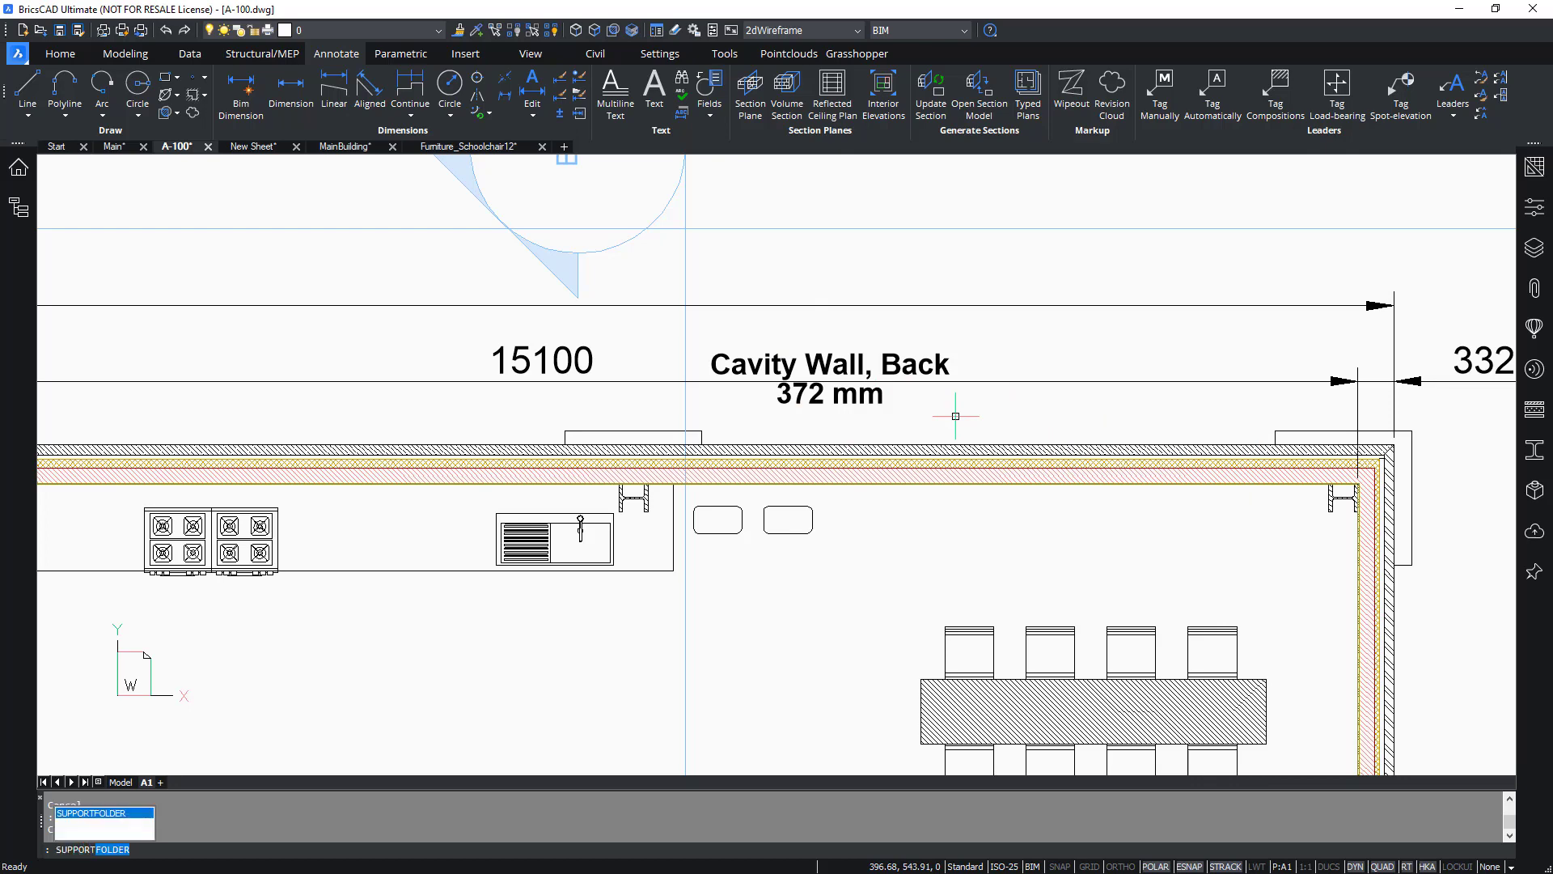
{"action": "key", "text": "Return"}
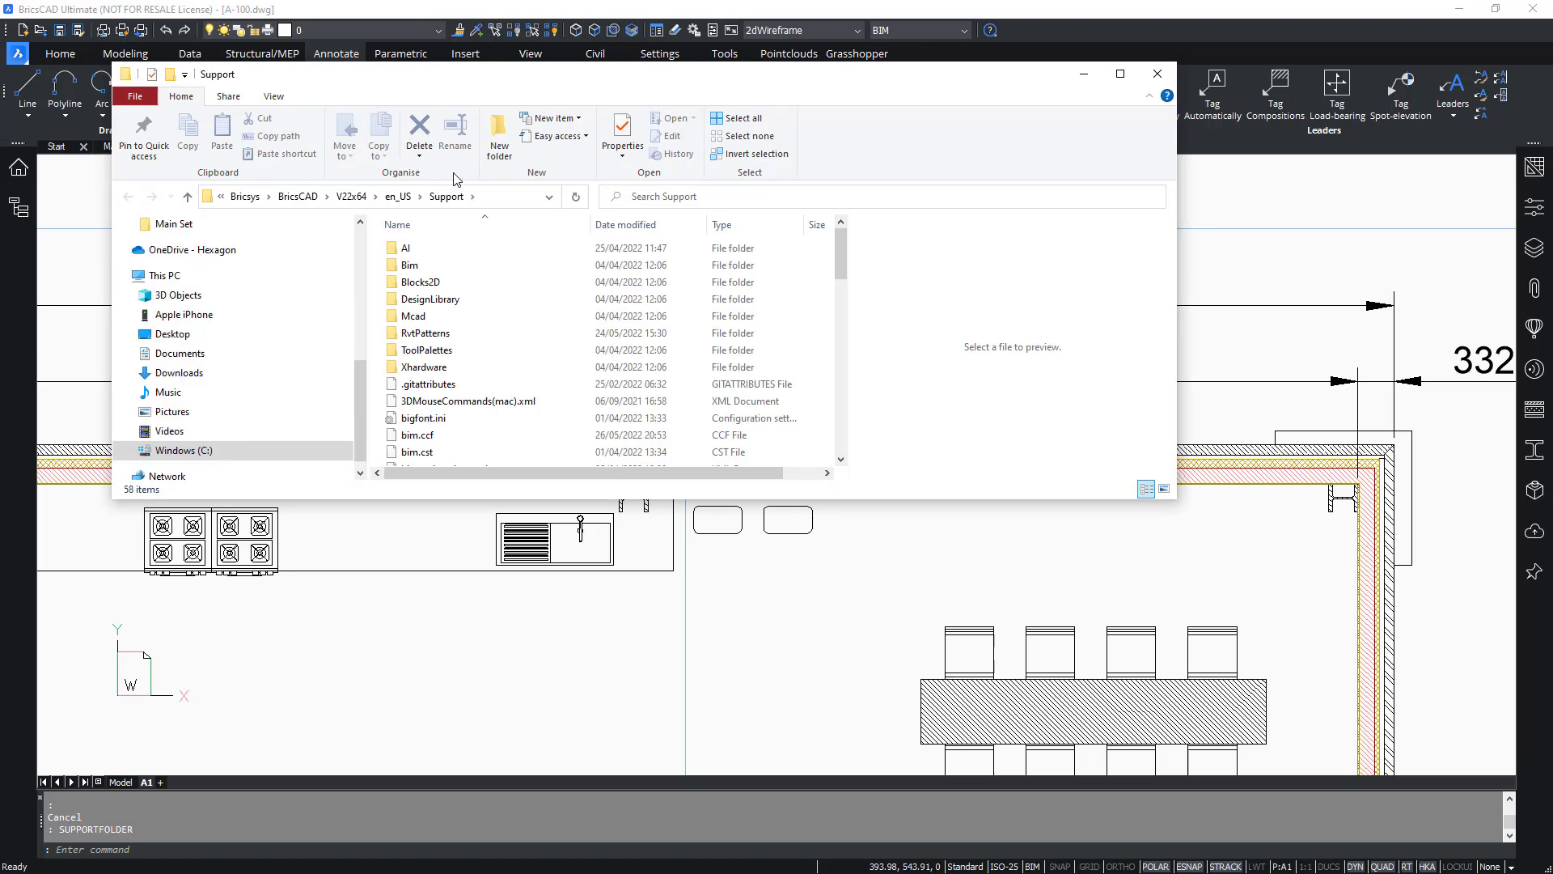
Open _SectionTag.dwg from the Bim > Sections subfolder of the support folder.
{"action": "double_click", "coordinate": [559, 76]}
{"action": "double_click", "coordinate": [325, 199]}
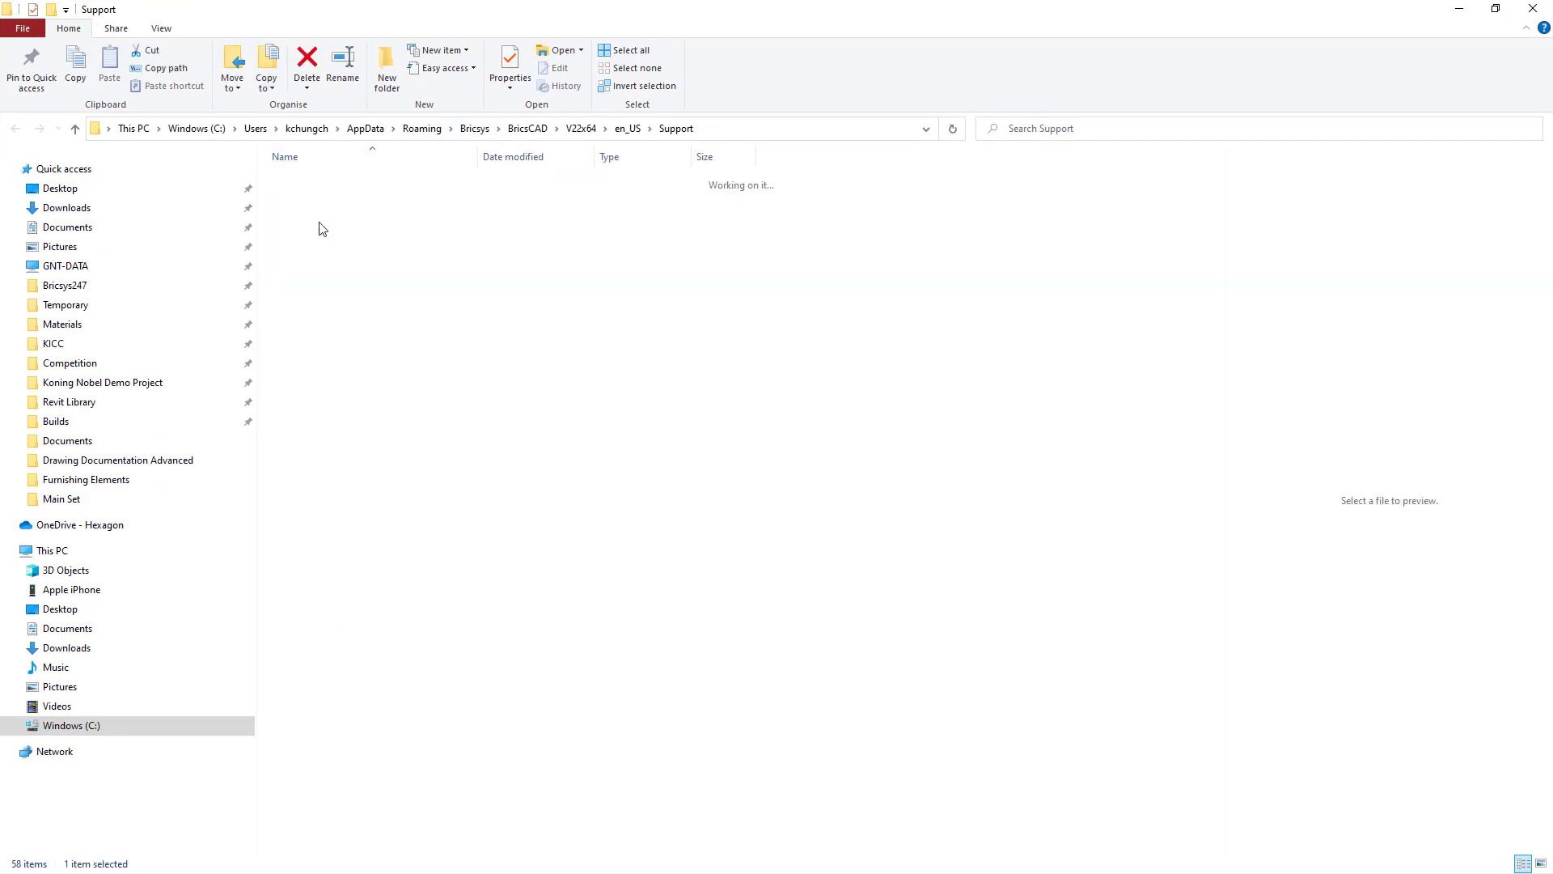
{"action": "double_click", "coordinate": [303, 265]}
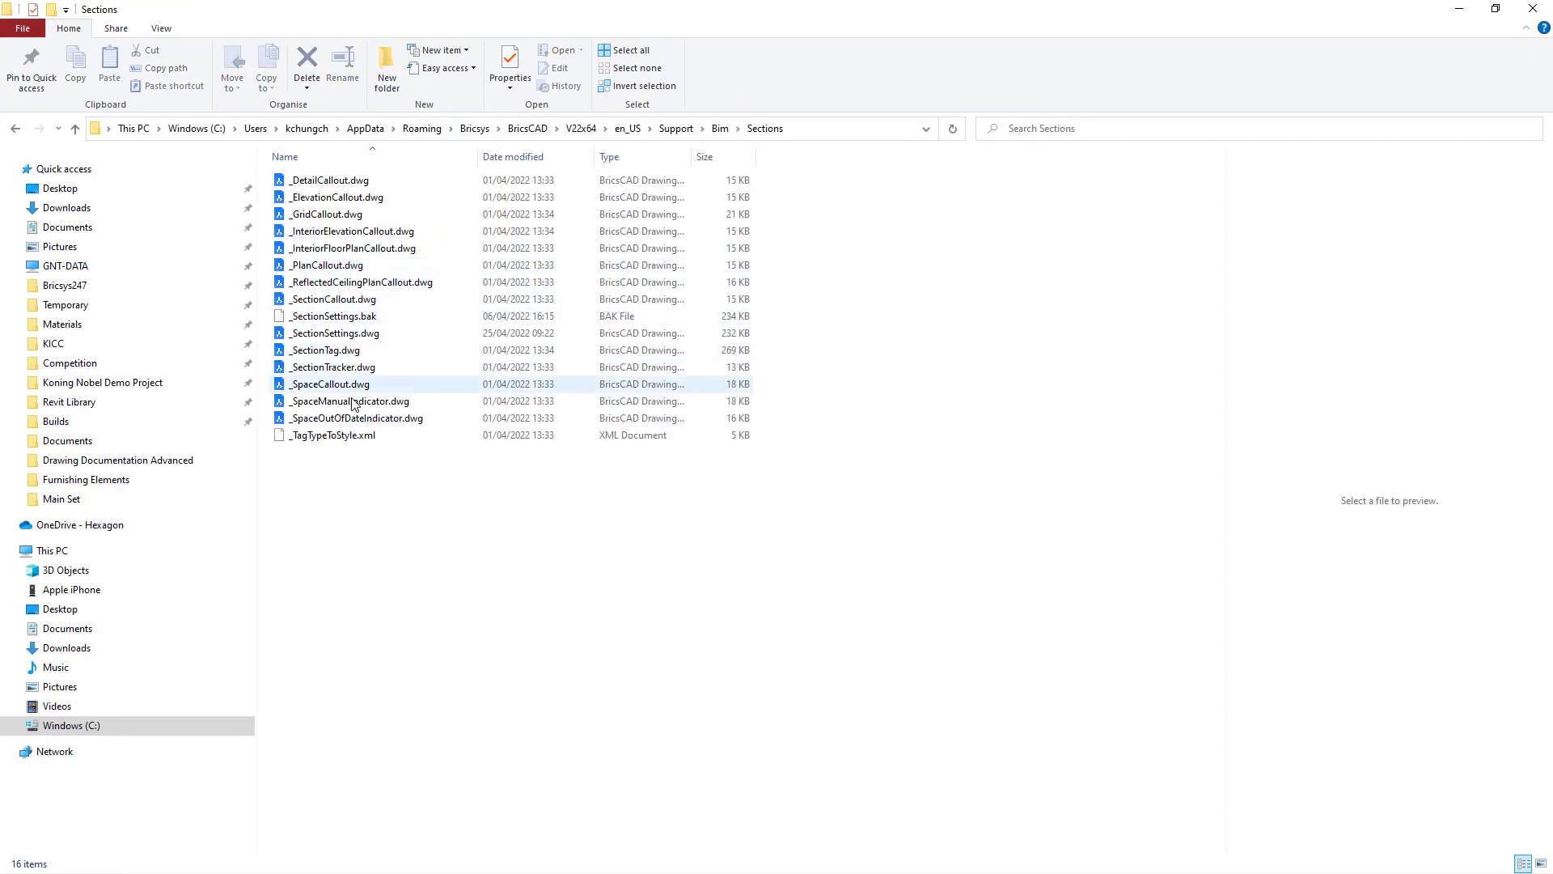
{"action": "double_click", "coordinate": [343, 350]}
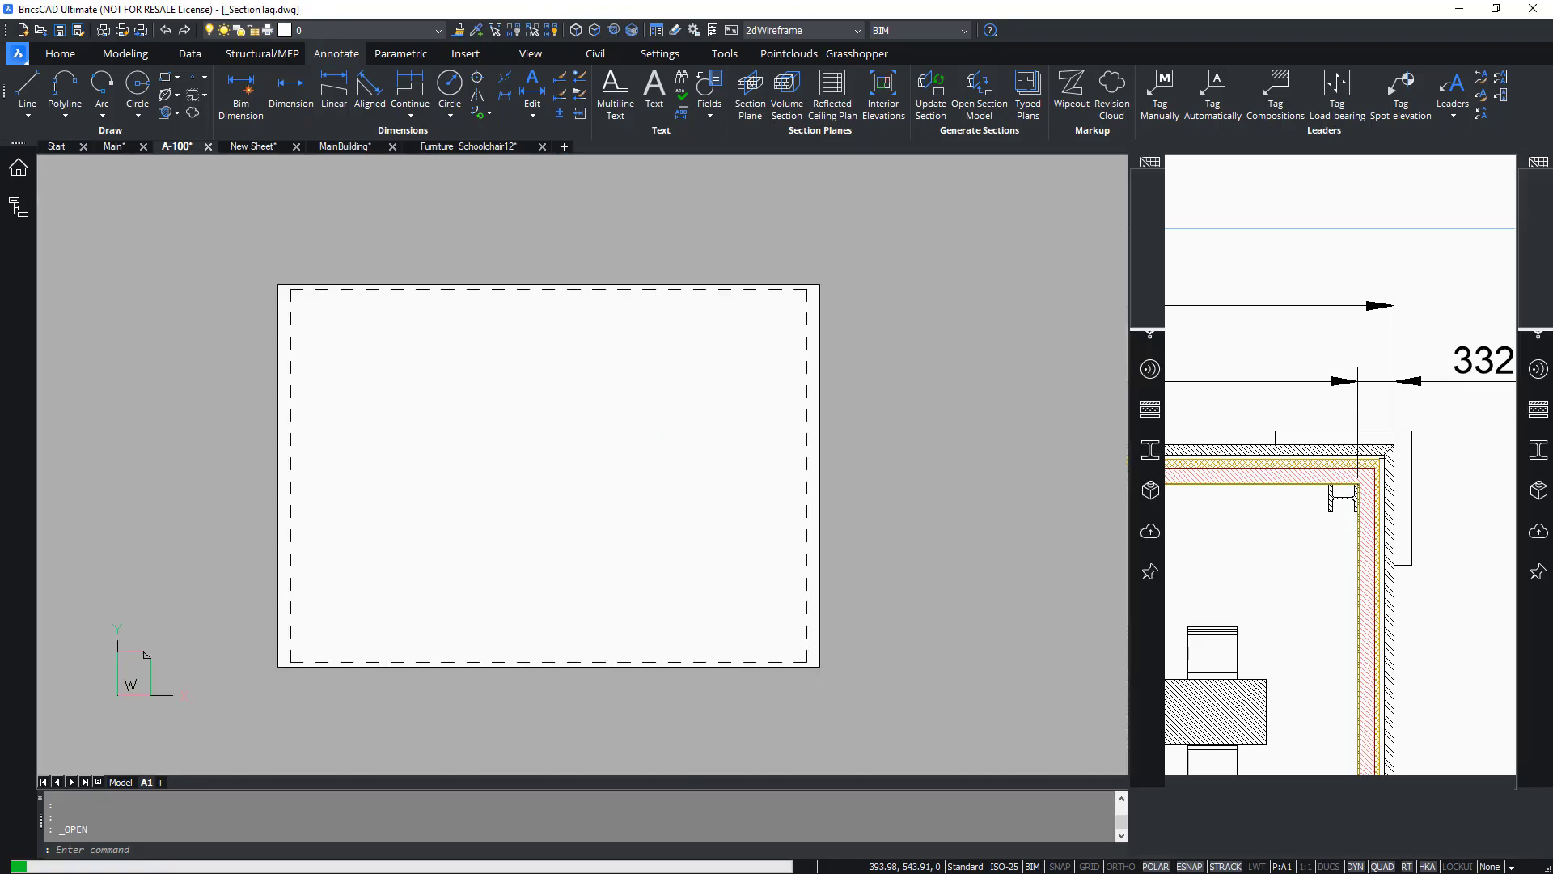
Browse the multileader styles and the _WallTag block of _SectionTag.dwg in the Drawing Explorer.
{"action": "left_click", "coordinate": [655, 30]}
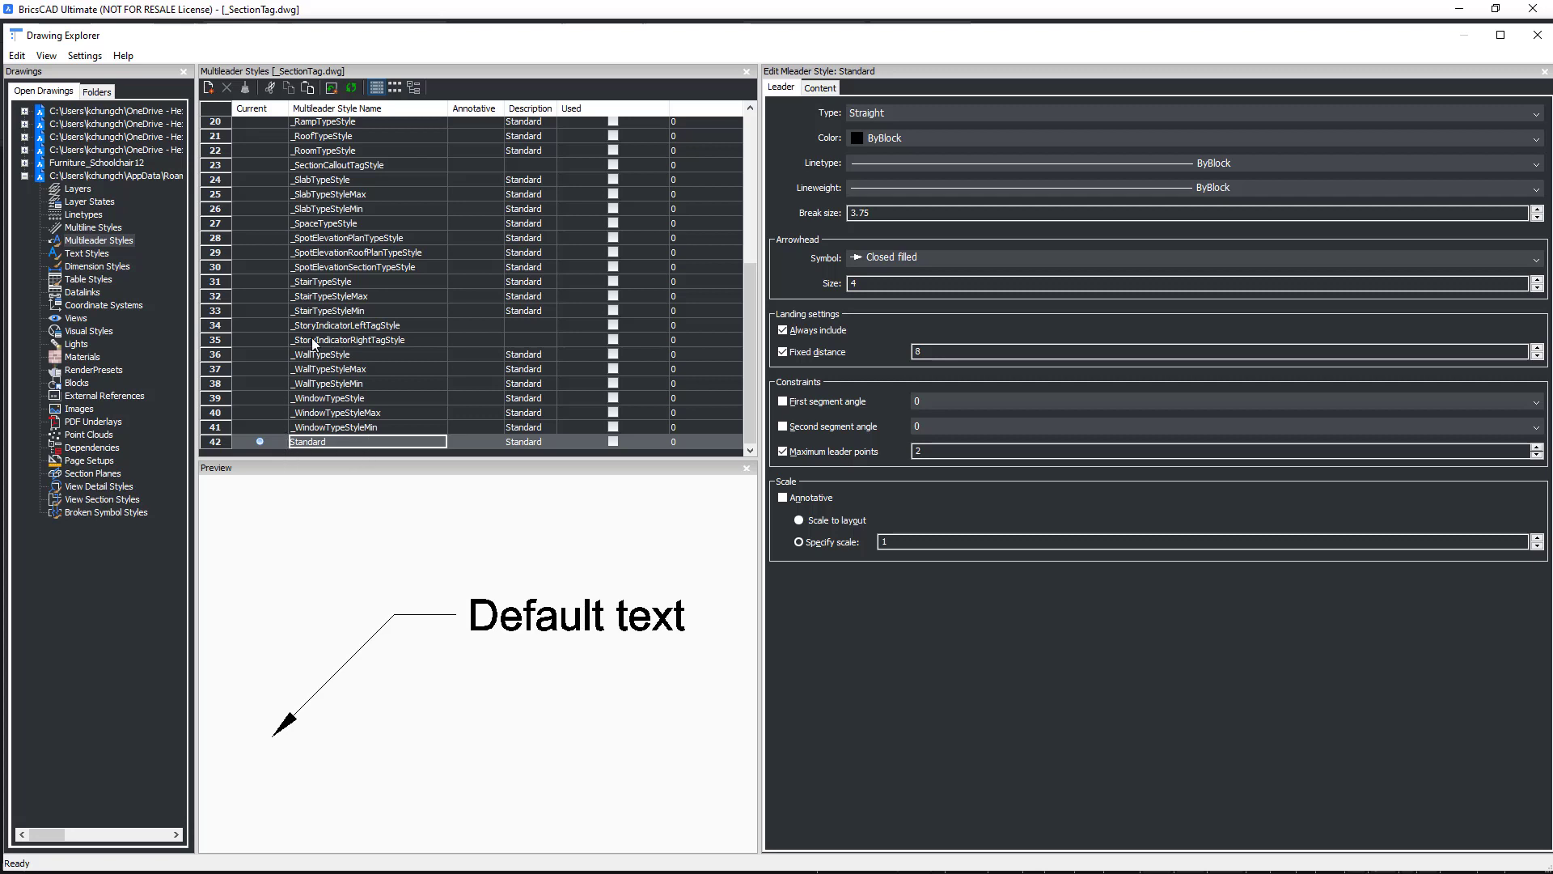
{"action": "scroll", "coordinate": [347, 388], "scroll_direction": "up", "scroll_amount": 4}
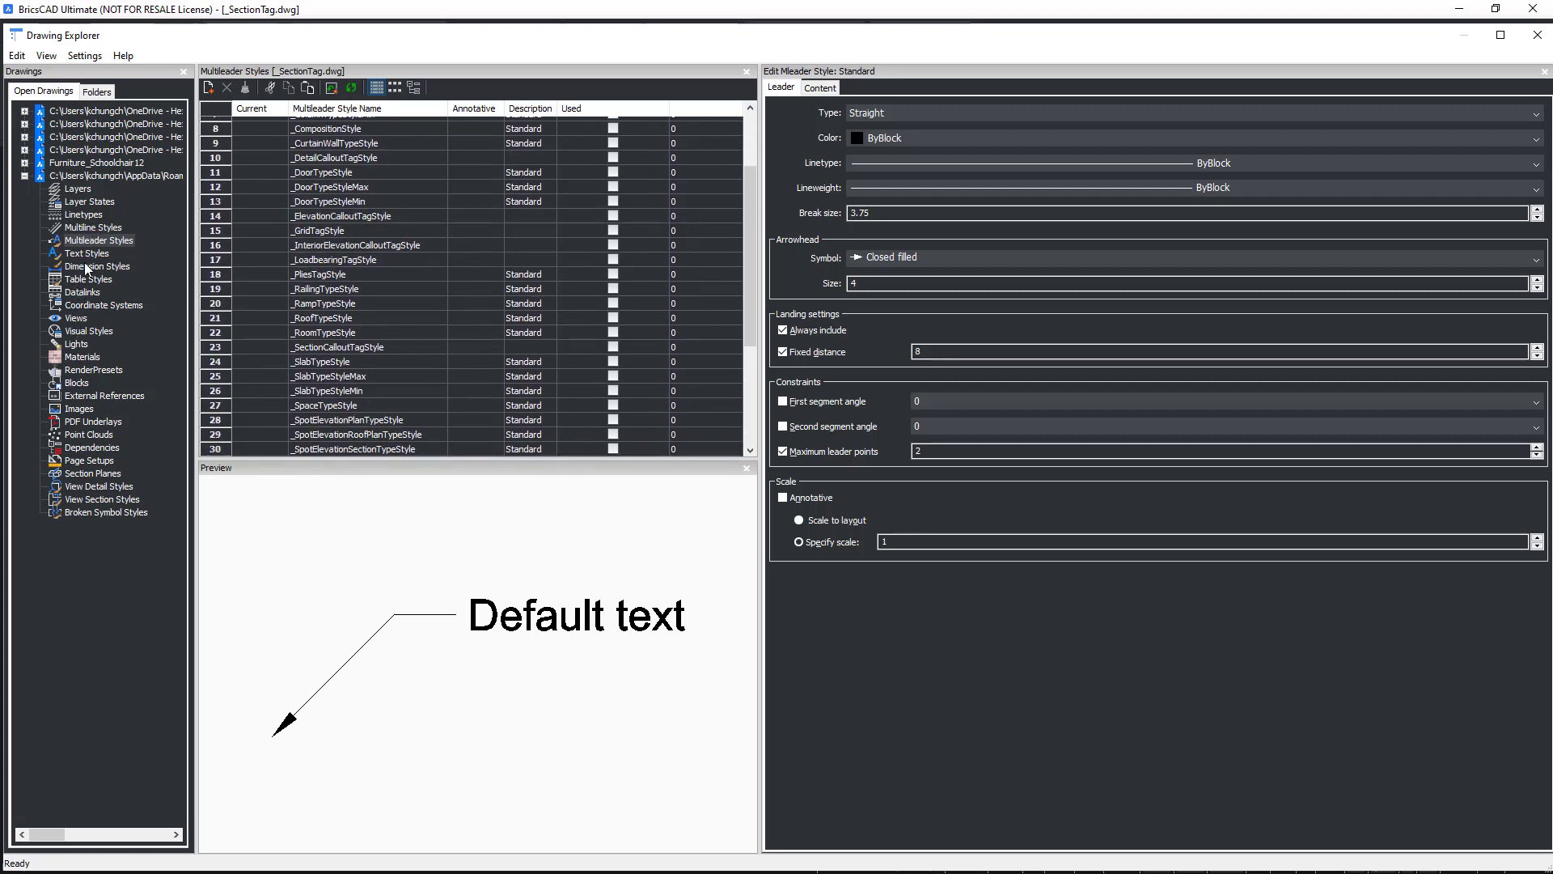
{"action": "left_click", "coordinate": [78, 382]}
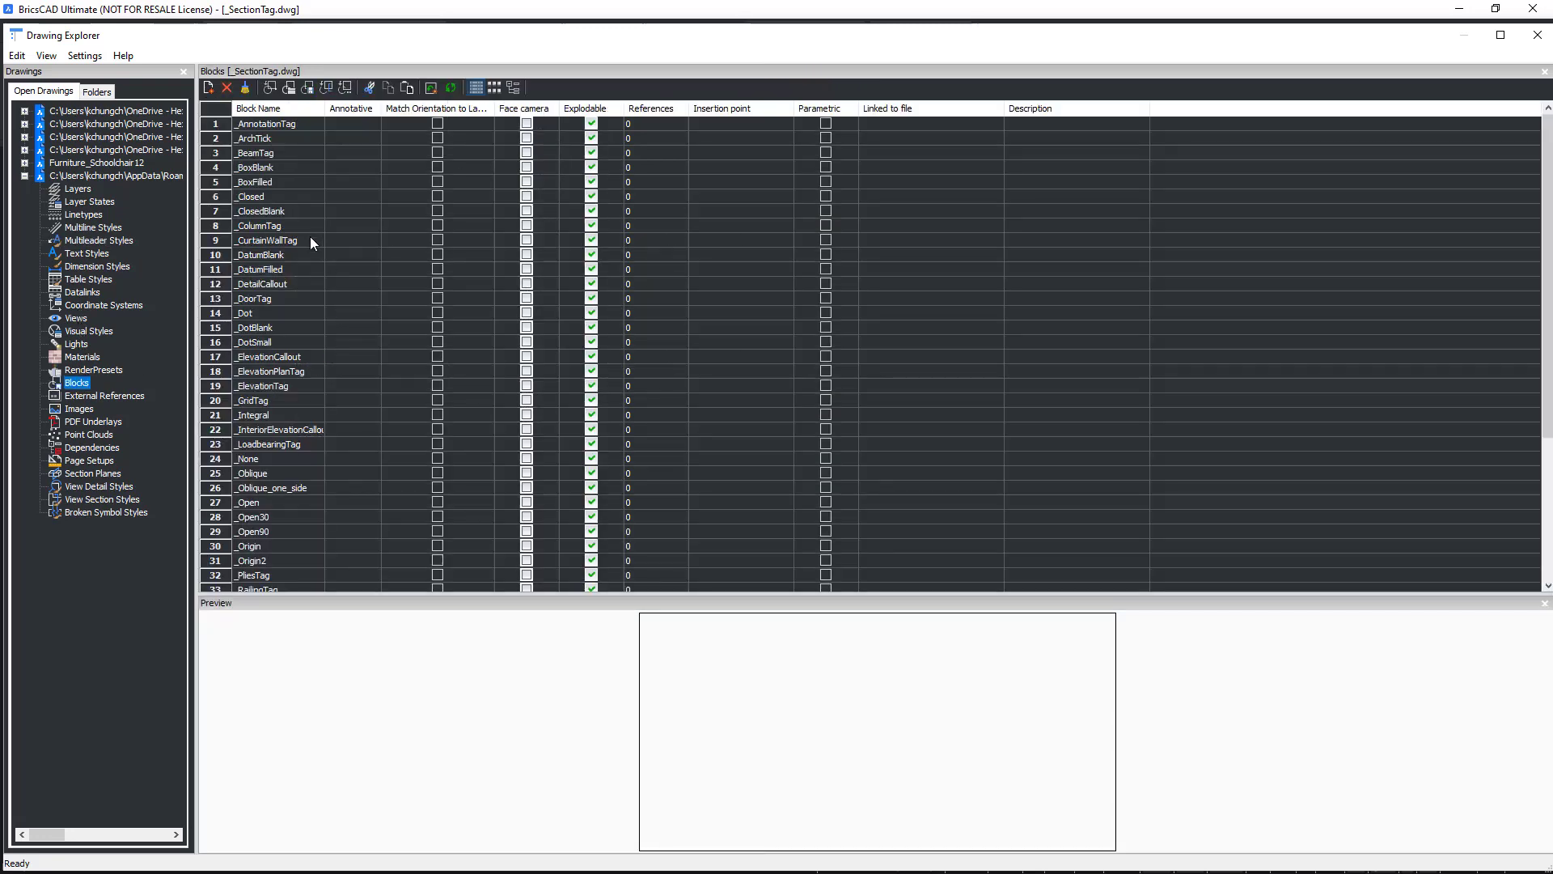
{"action": "scroll", "coordinate": [310, 241], "scroll_direction": "down", "scroll_amount": 5}
{"action": "left_click", "coordinate": [269, 558]}
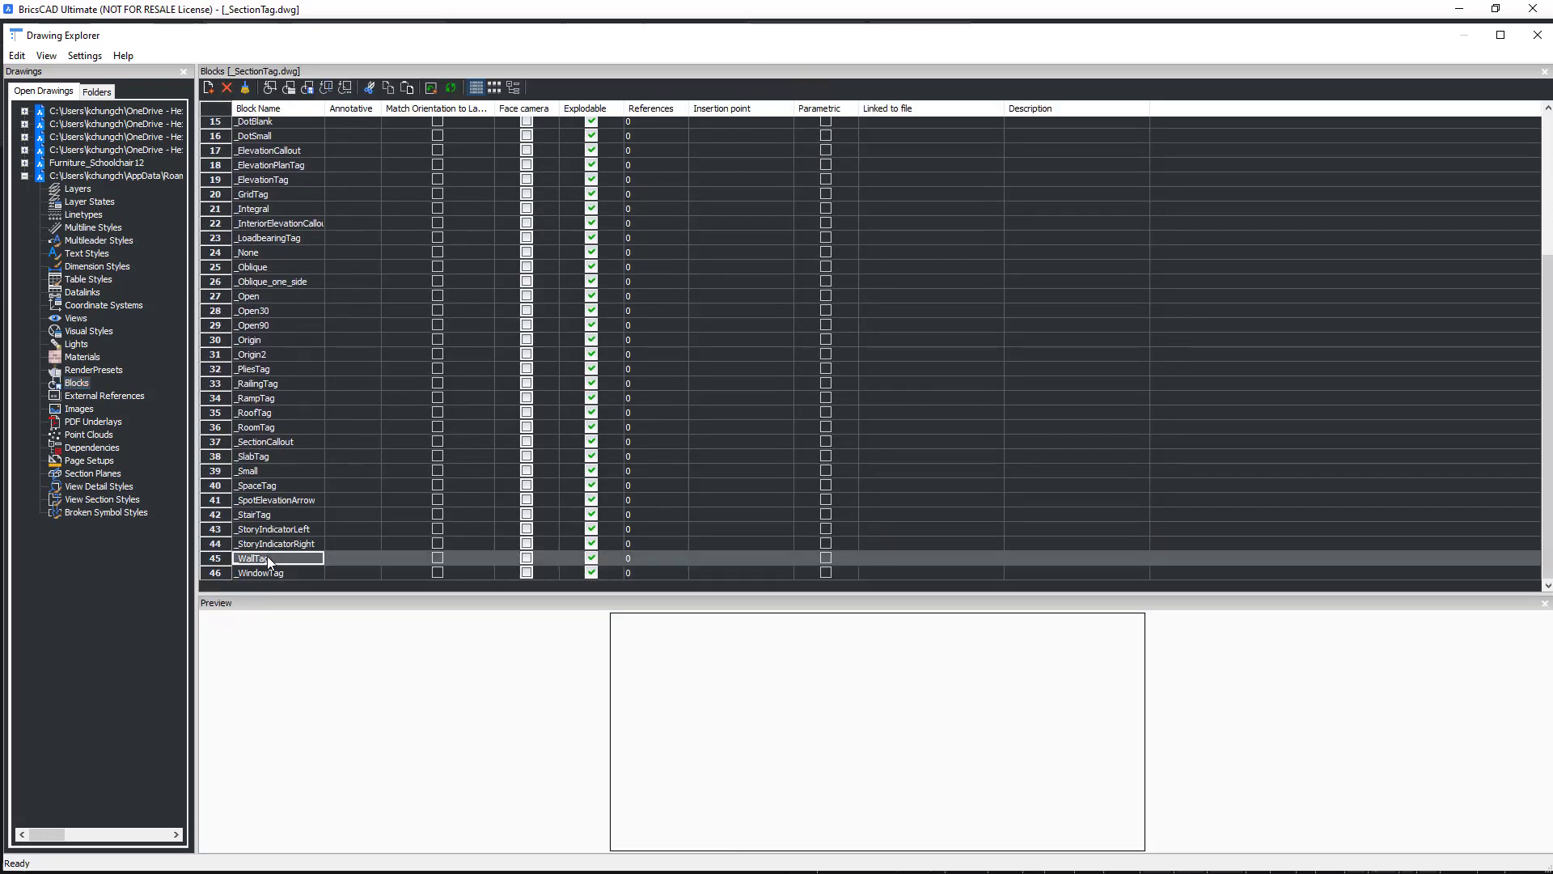
{"action": "left_click", "coordinate": [265, 570]}
{"action": "left_click", "coordinate": [283, 560]}
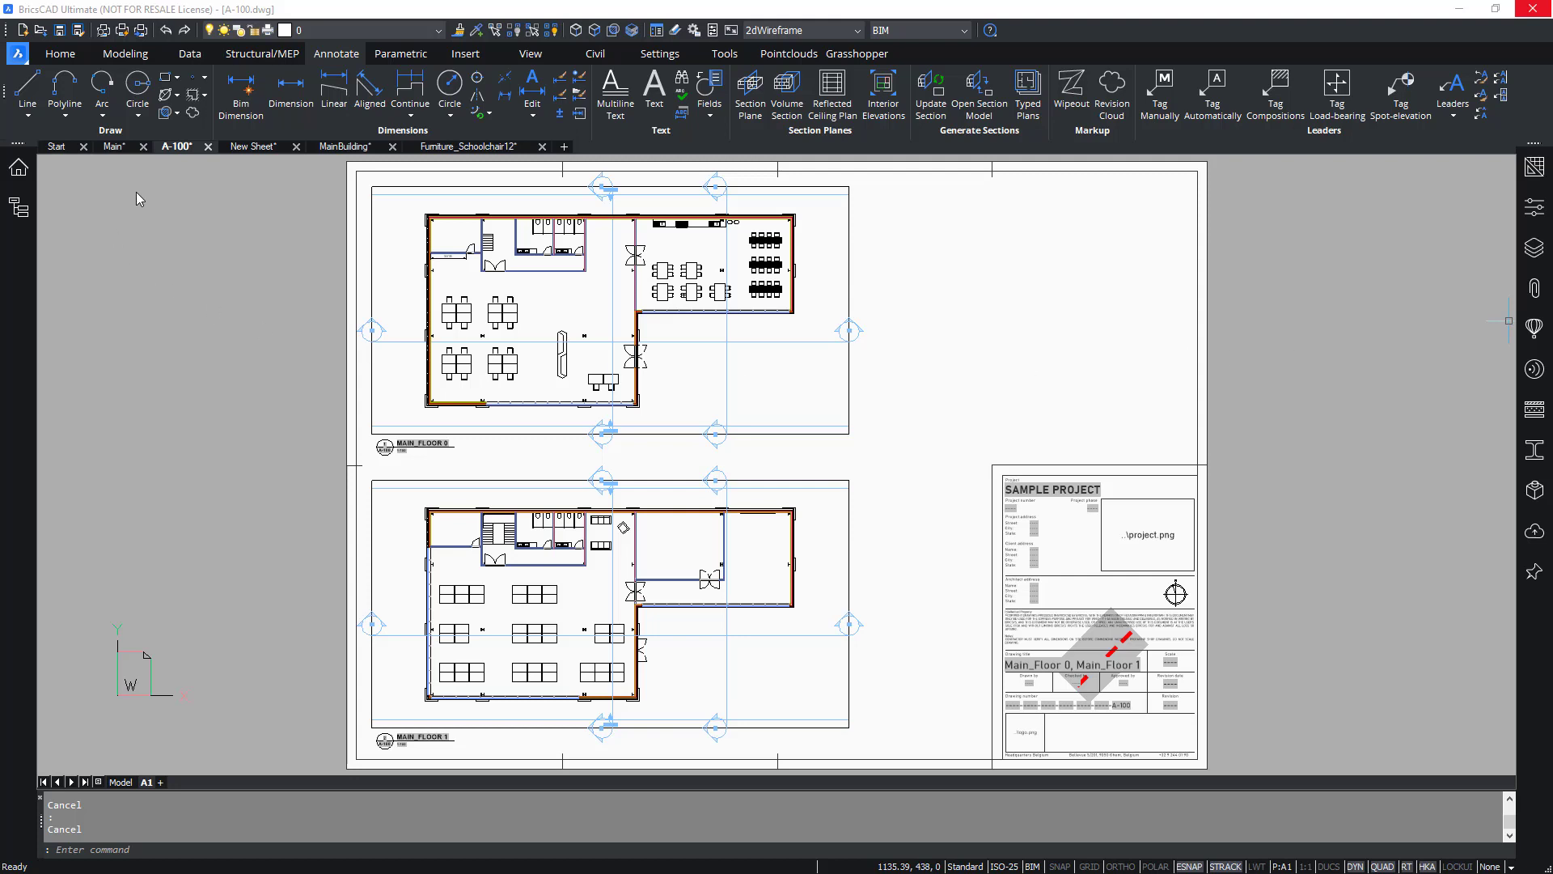
Start BIM Dimension on the A-100 sheet and window-select the Main_Floor 0 plan's entities in the viewport.
{"action": "left_click", "coordinate": [239, 107]}
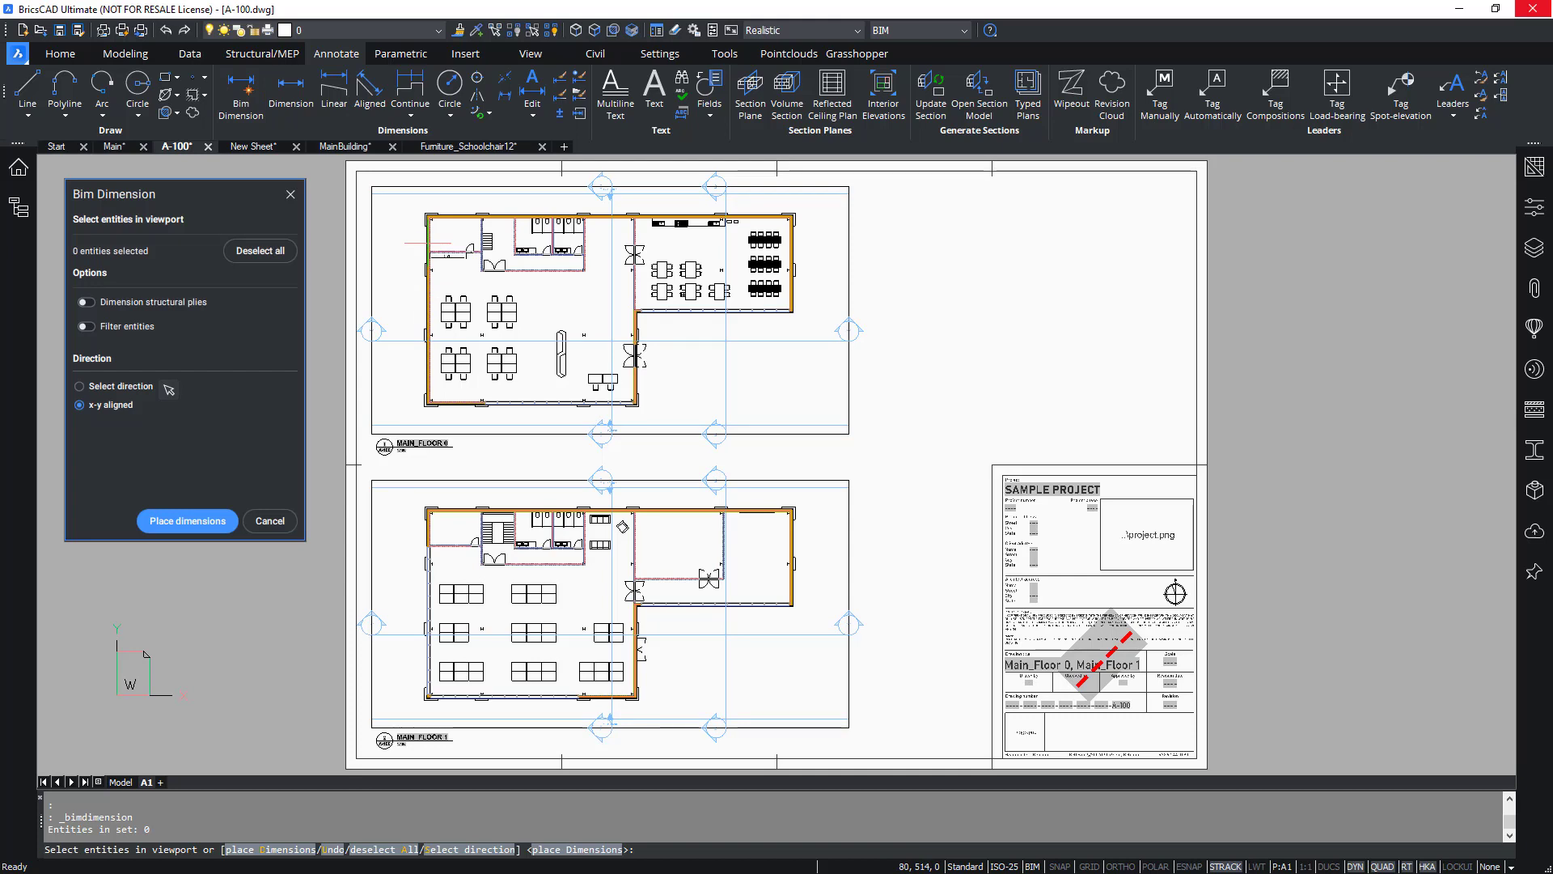
{"action": "scroll", "coordinate": [428, 242], "scroll_direction": "up", "scroll_amount": 5}
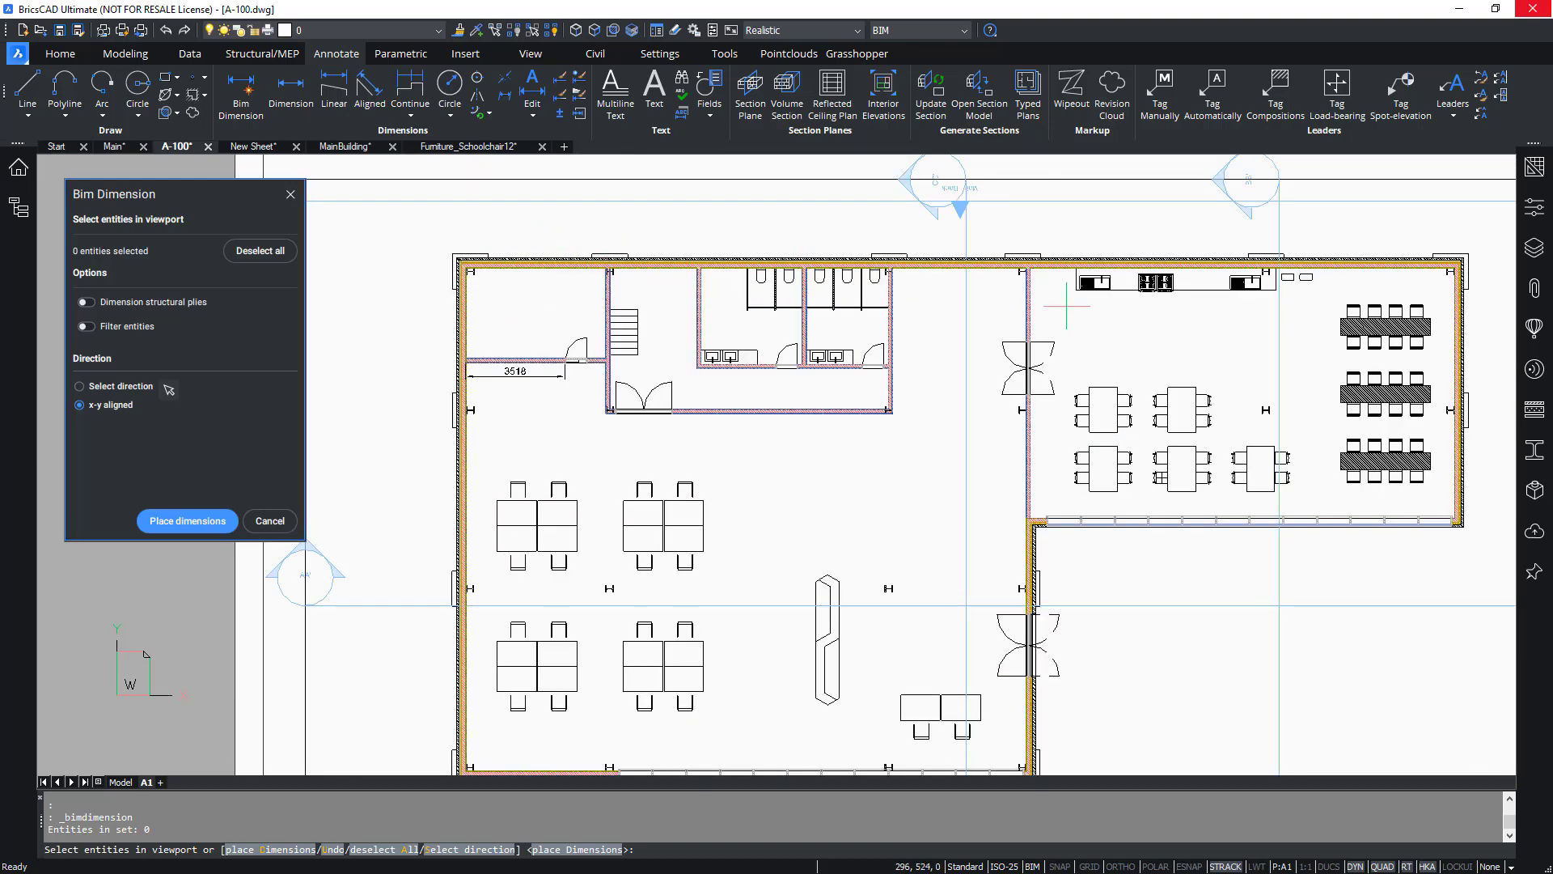
{"action": "middle_click_drag", "start_coordinate": [1058, 359], "coordinate": [1019, 374]}
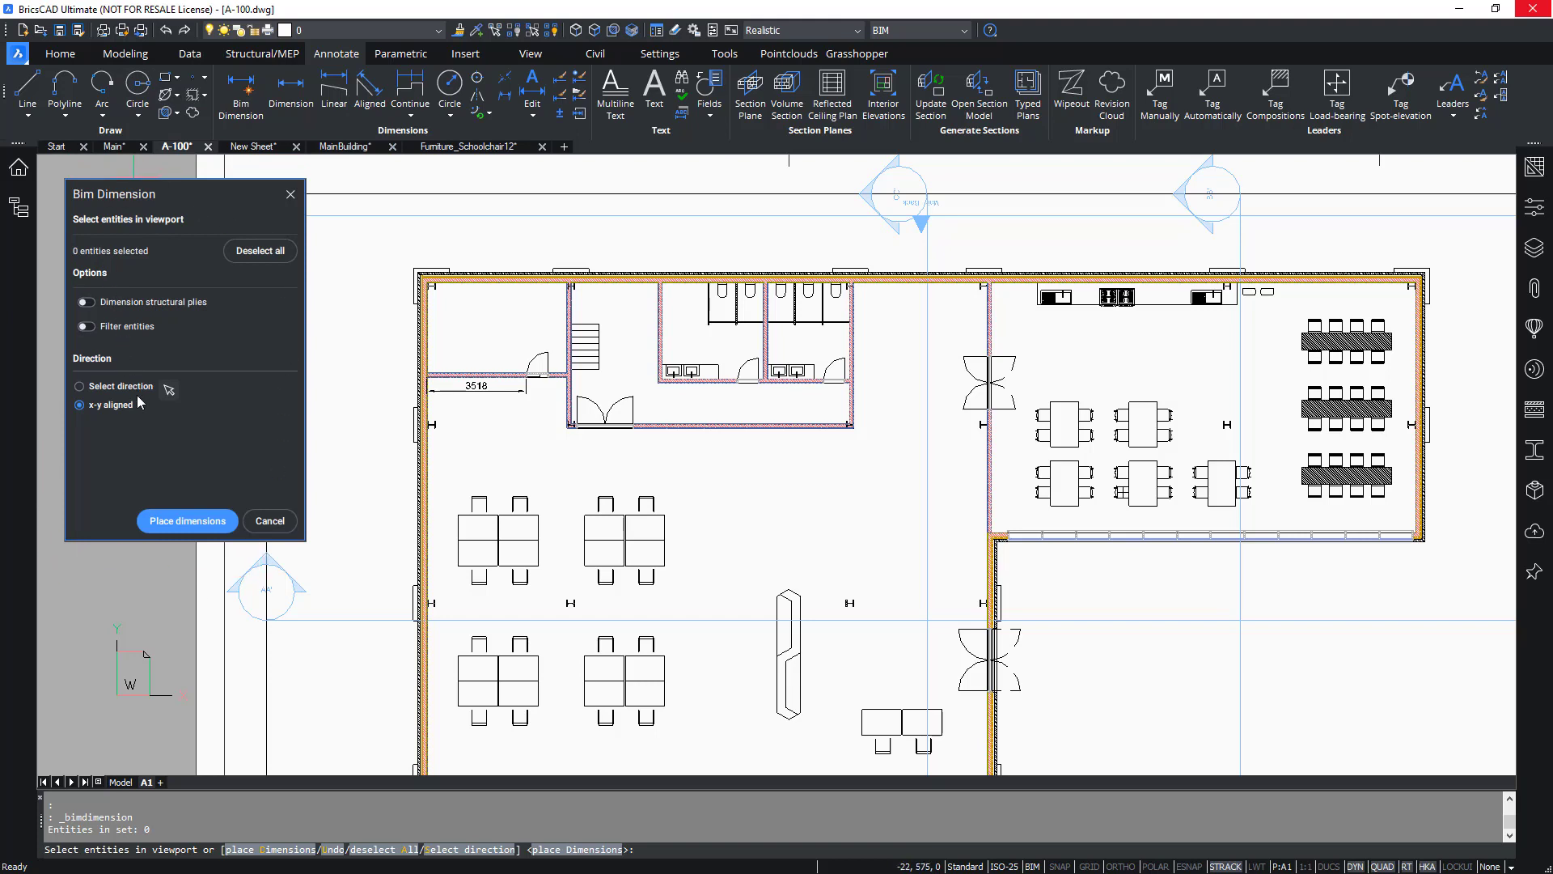
{"action": "left_click", "coordinate": [1476, 304]}
{"action": "left_click", "coordinate": [362, 398]}
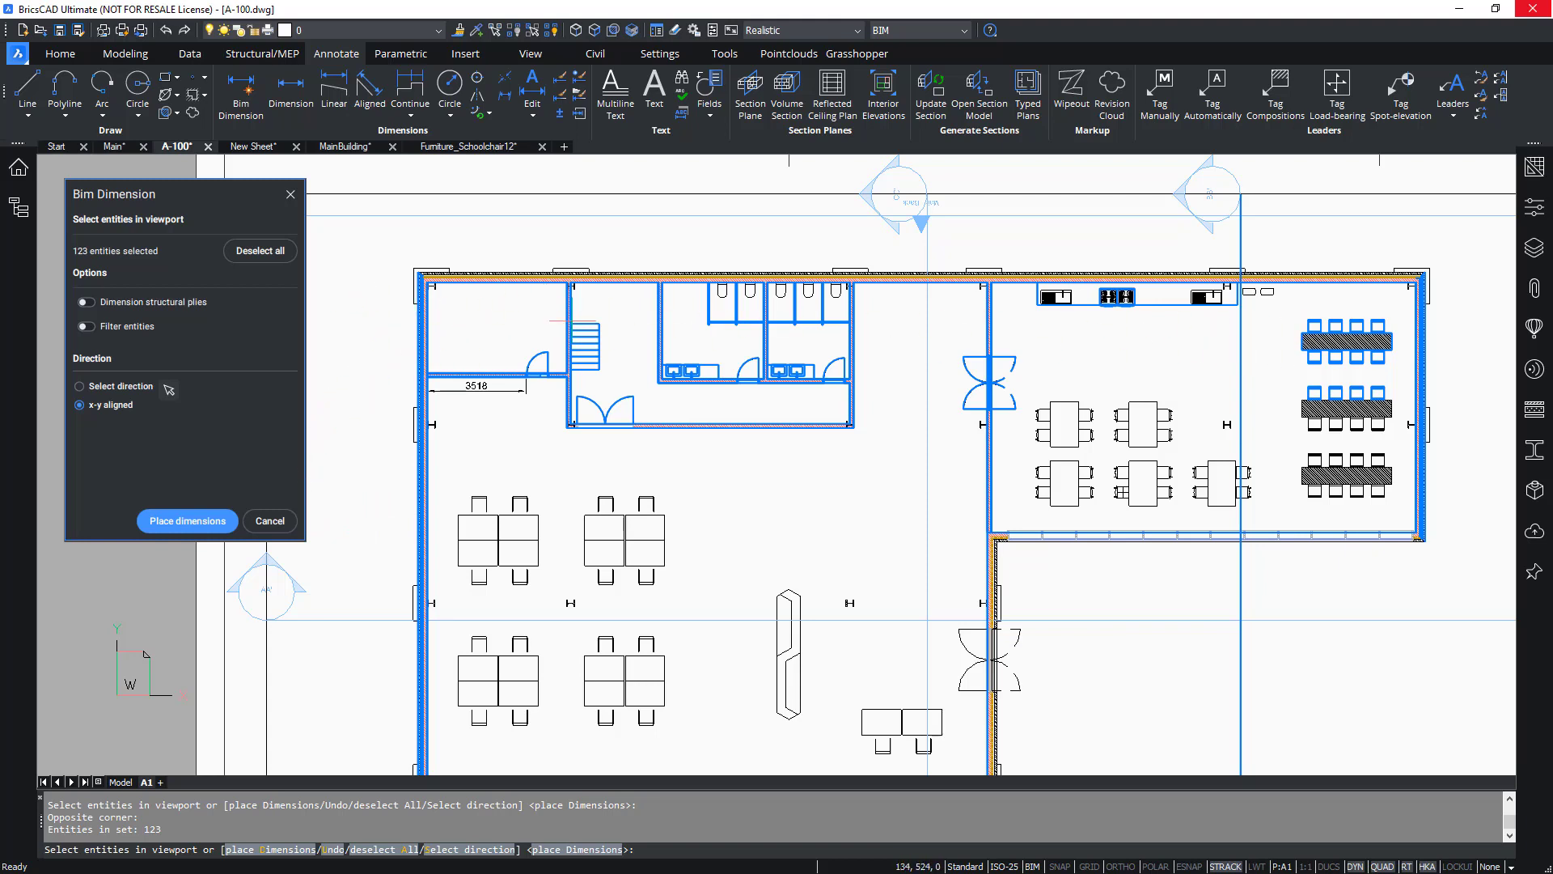
Enable entity filtering with the filter Type (BIM) is Wall and apply it to the current selection.
{"action": "left_click", "coordinate": [86, 327]}
{"action": "left_click", "coordinate": [131, 377]}
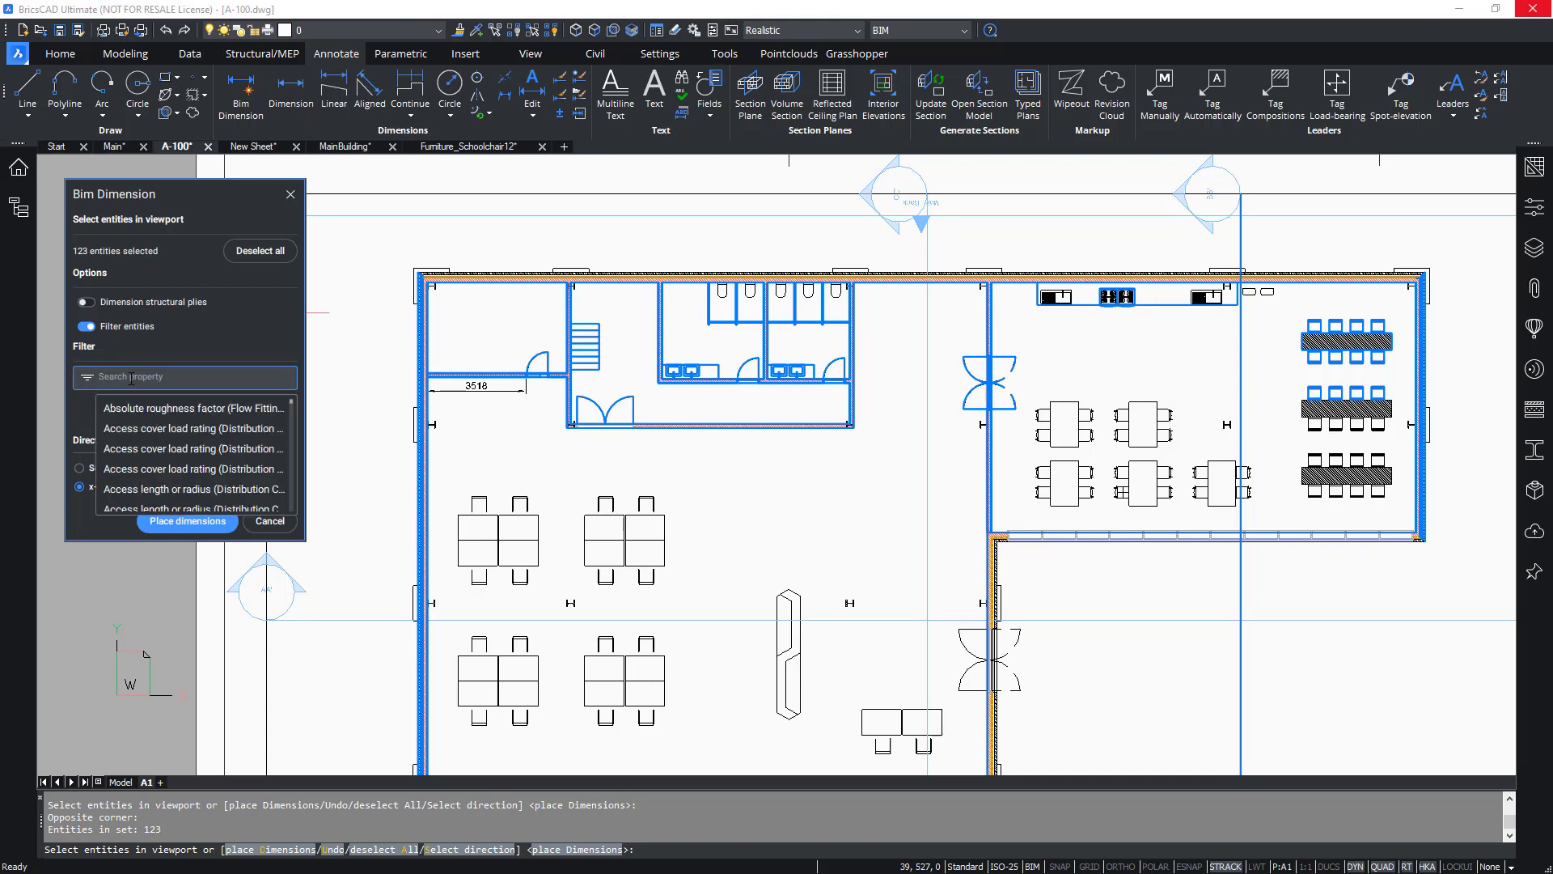
{"action": "type", "text": "Type "}
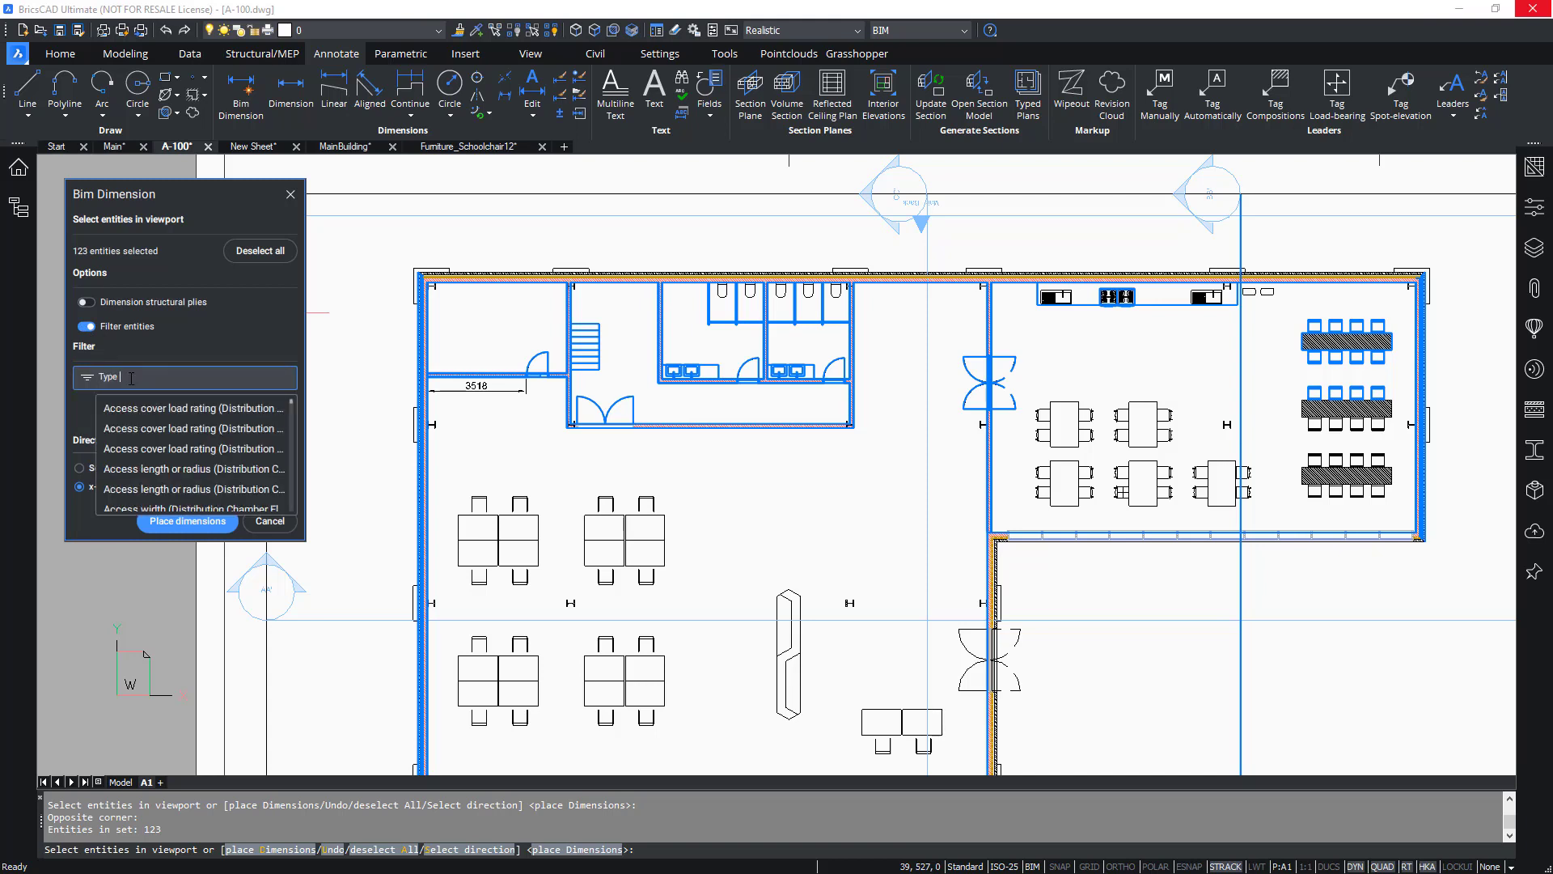
{"action": "type", "text": "(BIM"}
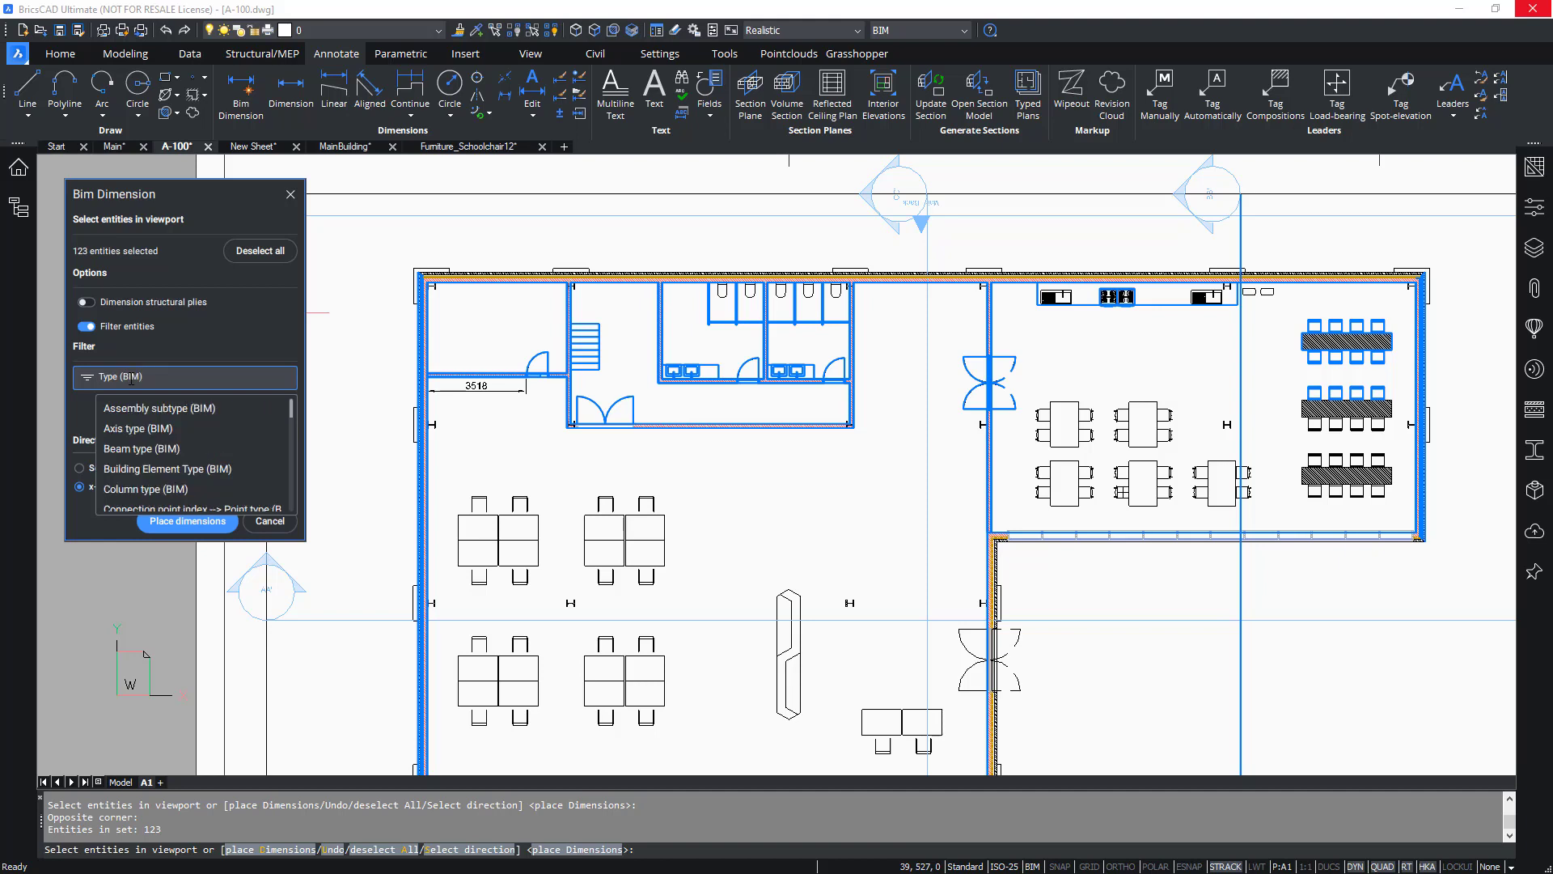
{"action": "left_click_drag", "start_coordinate": [289, 407], "coordinate": [286, 498]}
{"action": "scroll", "coordinate": [194, 457], "scroll_direction": "up", "scroll_amount": 2}
{"action": "left_click", "coordinate": [188, 449]}
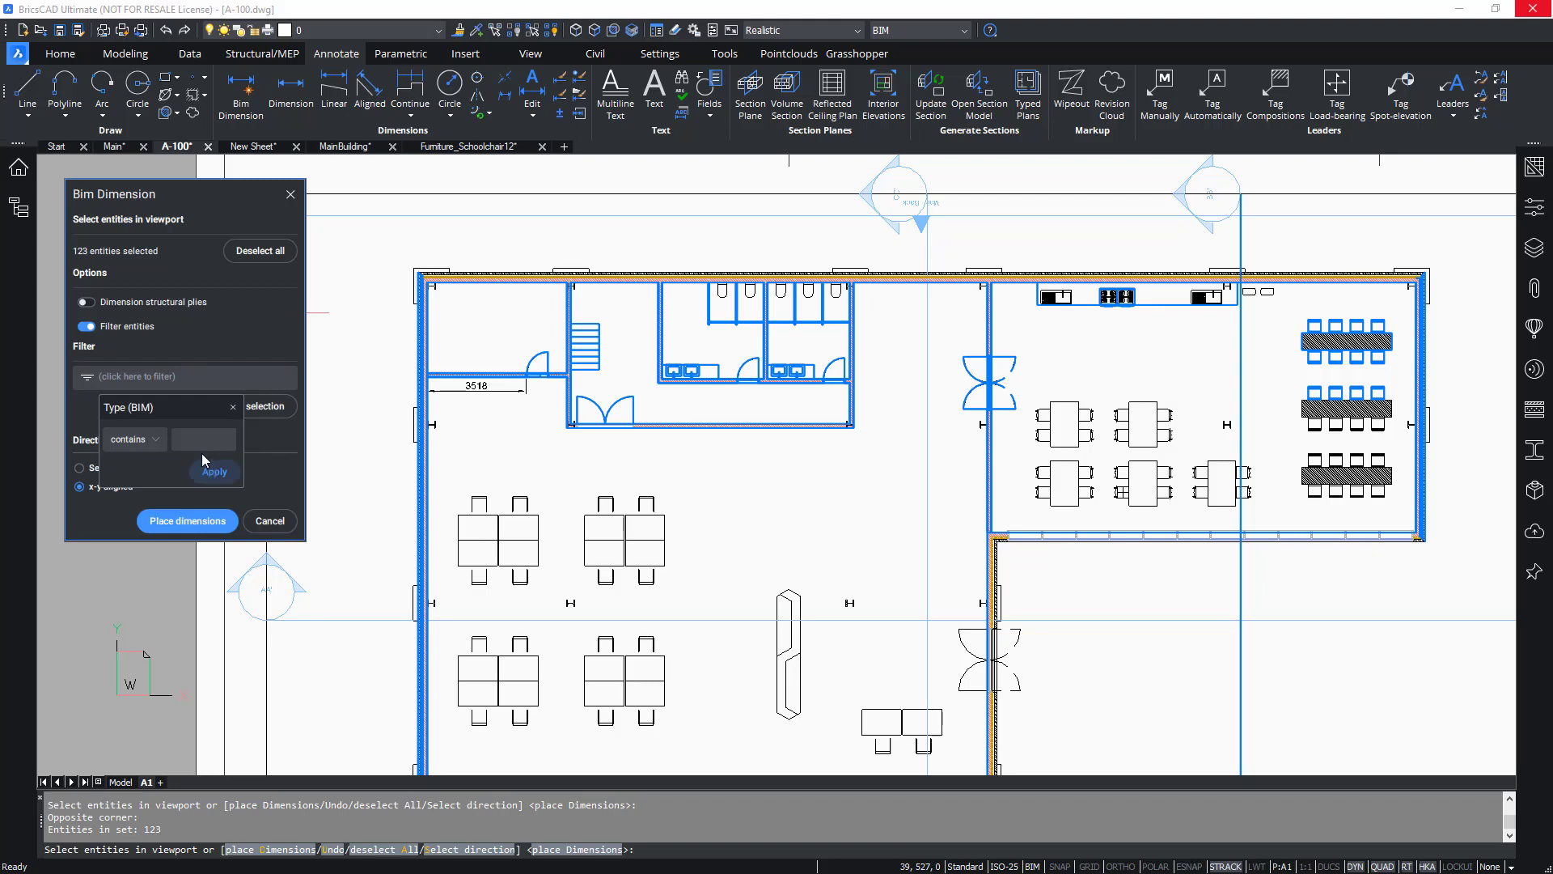
{"action": "left_click", "coordinate": [155, 439]}
{"action": "left_click", "coordinate": [138, 374]}
{"action": "left_click", "coordinate": [198, 437]}
{"action": "left_click", "coordinate": [214, 472]}
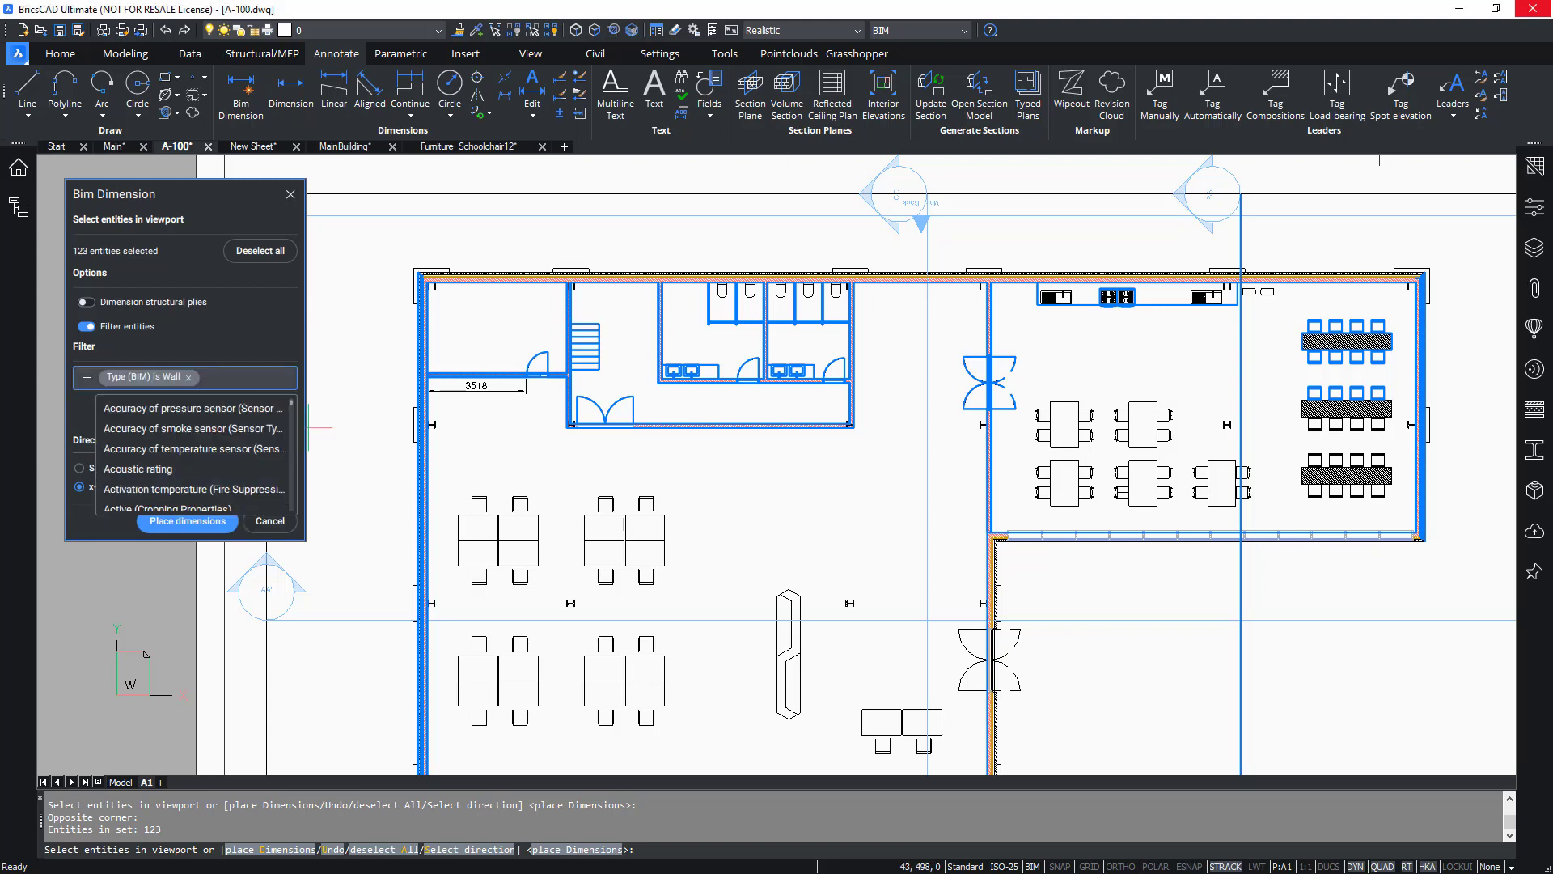
{"action": "left_click", "coordinate": [273, 352]}
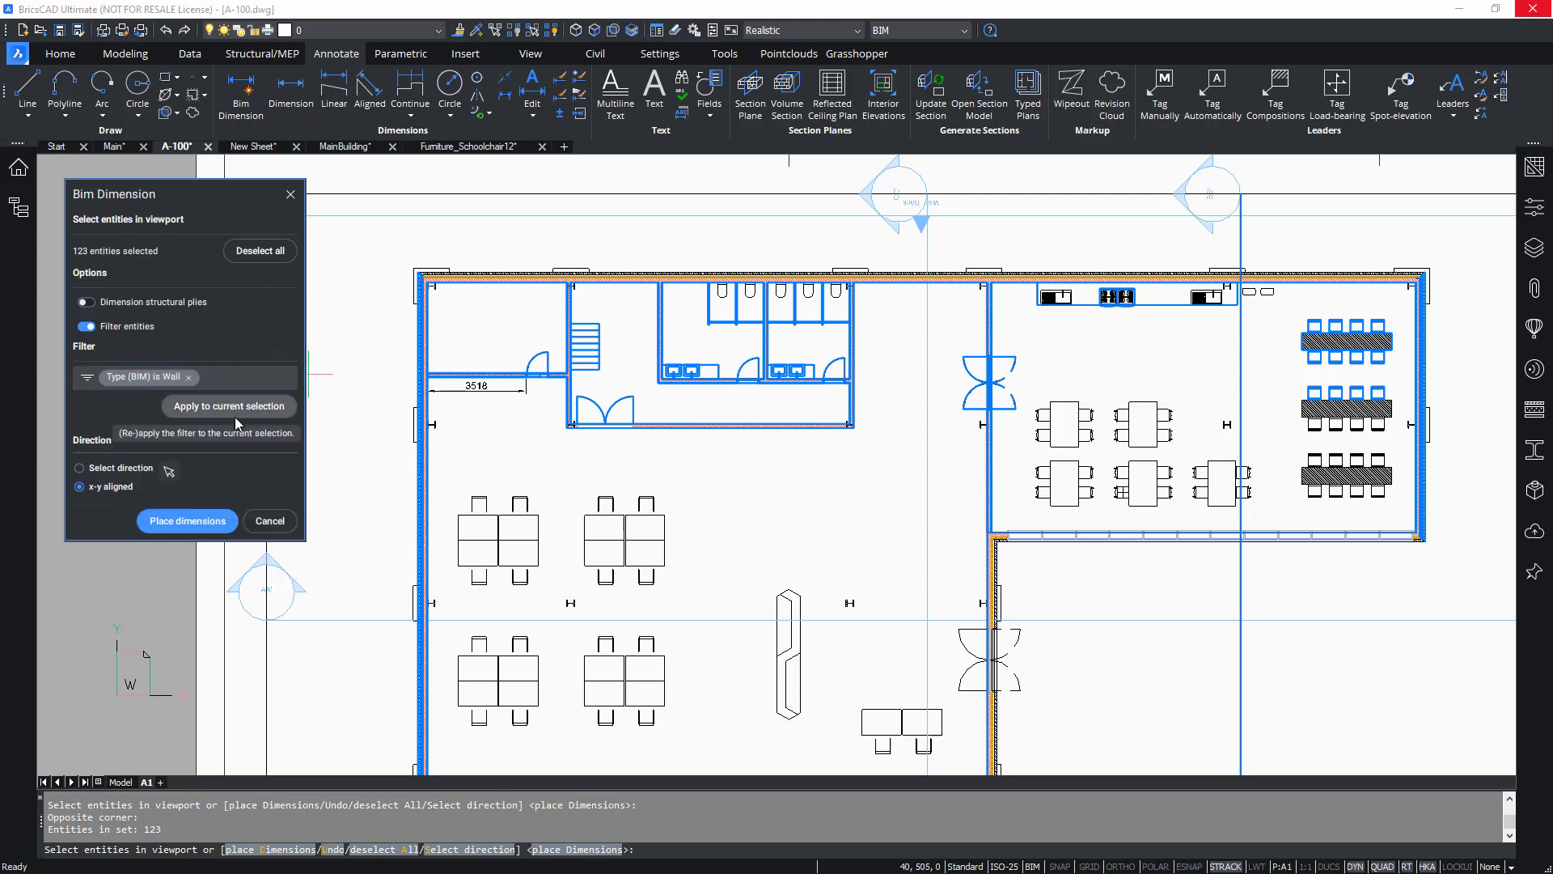
{"action": "left_click", "coordinate": [234, 419]}
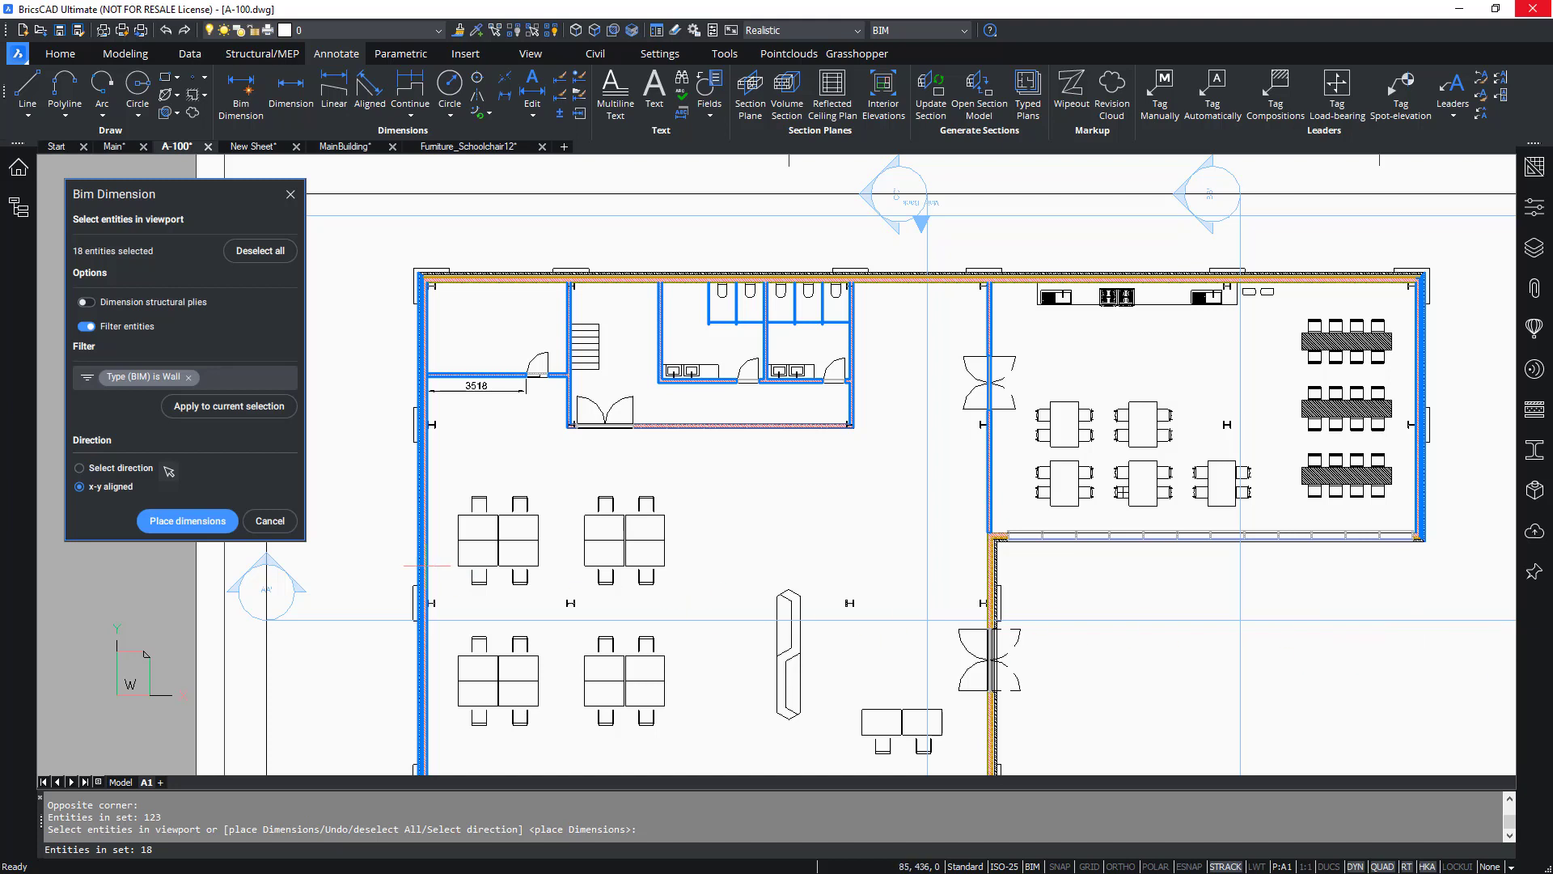
Preview the BIM dimension layout options along the plan's top walls and cancel the placement.
{"action": "left_click", "coordinate": [184, 523]}
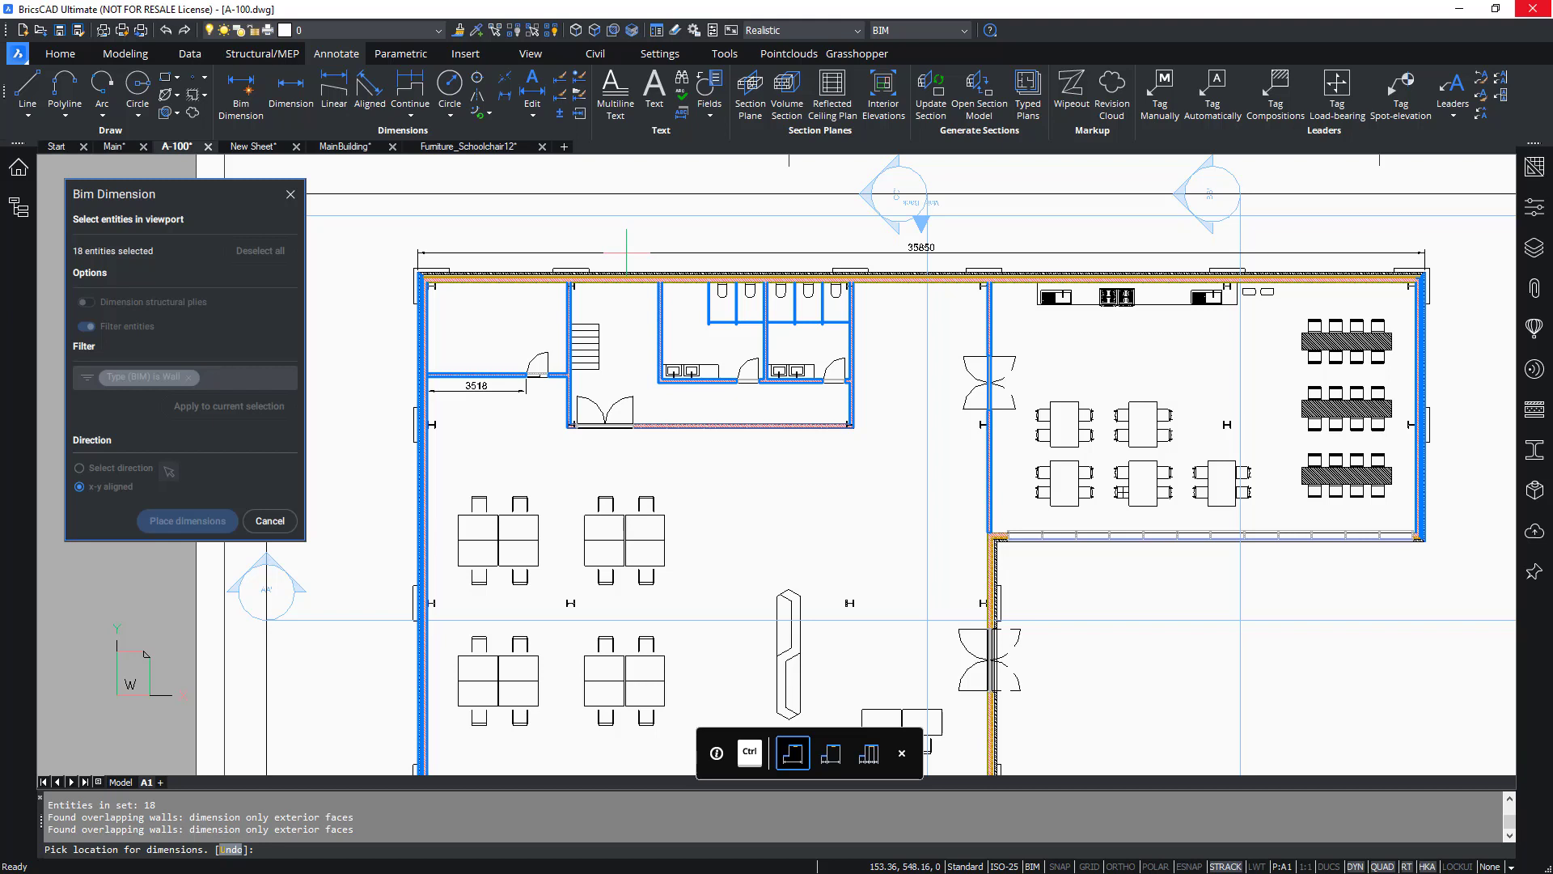
{"action": "key", "text": "ctrl"}
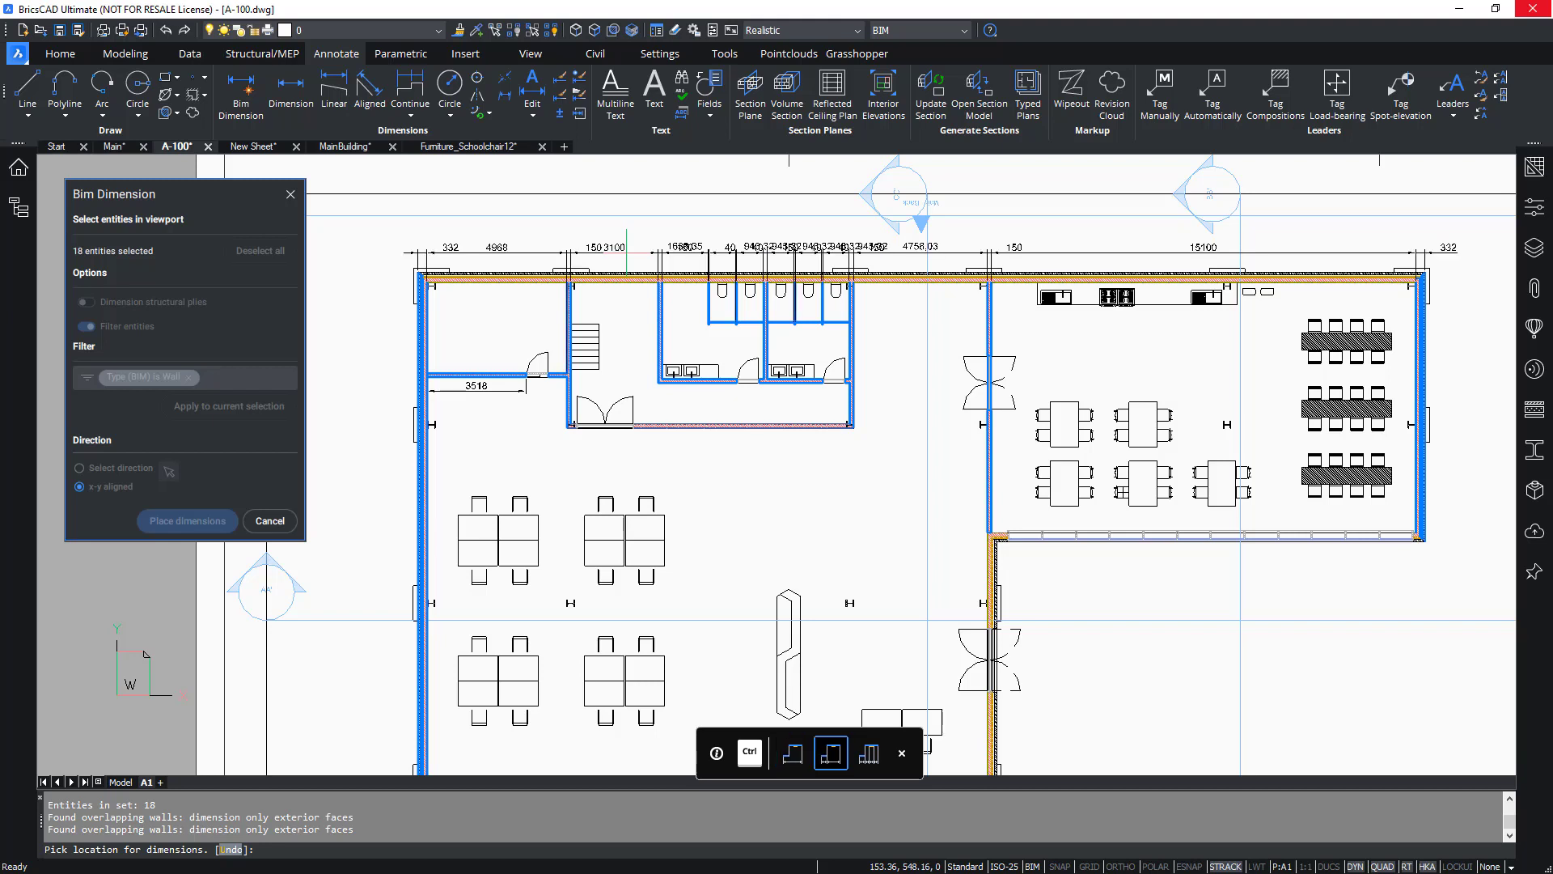
{"action": "key", "text": "ctrl"}
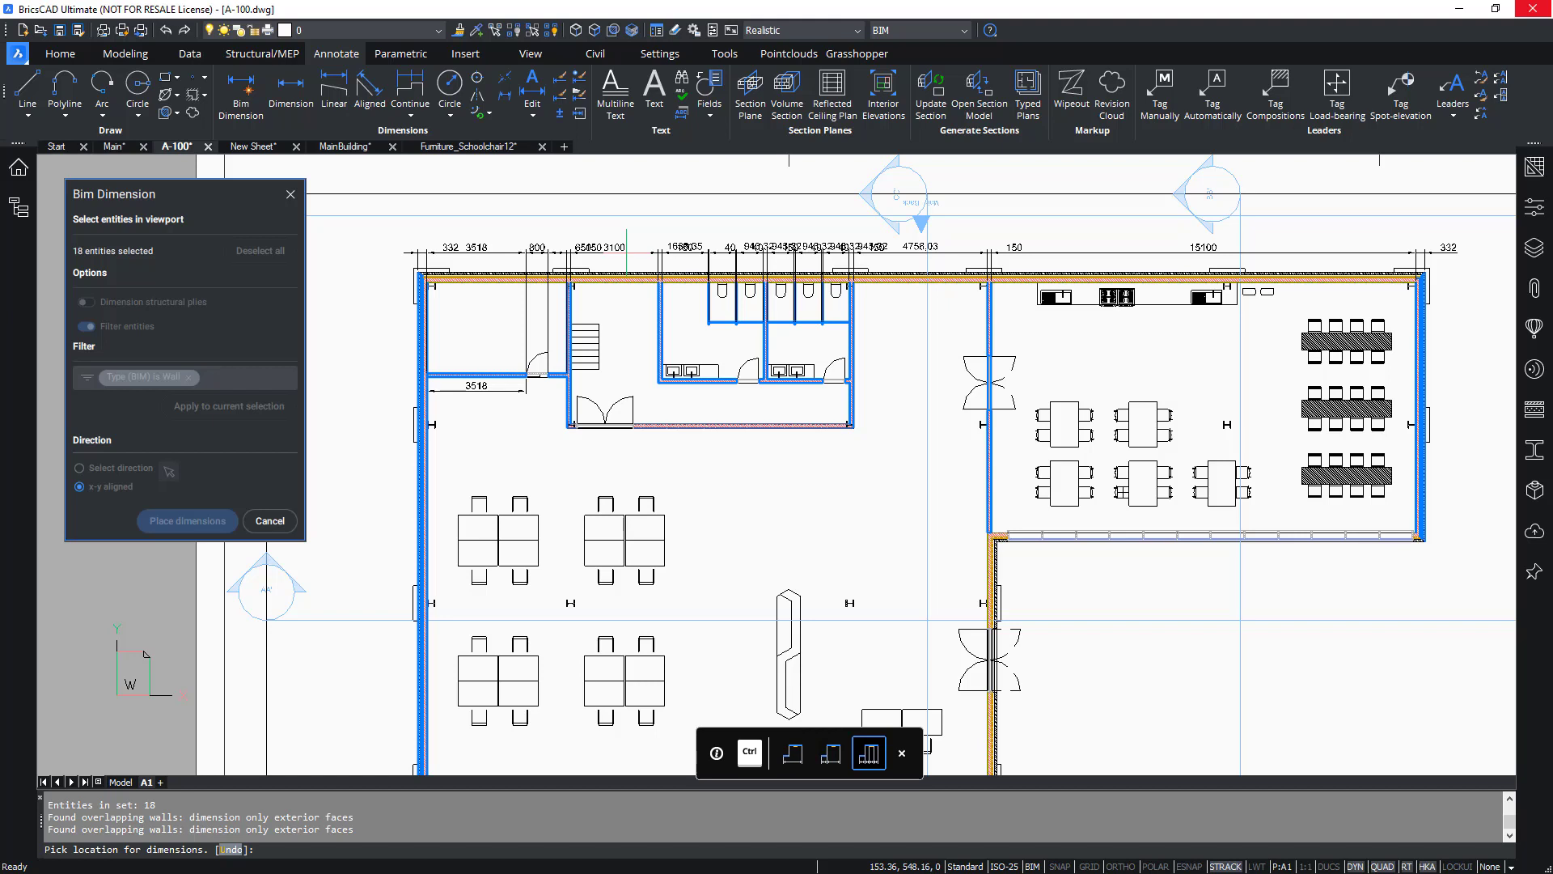
{"action": "key", "text": "ctrl"}
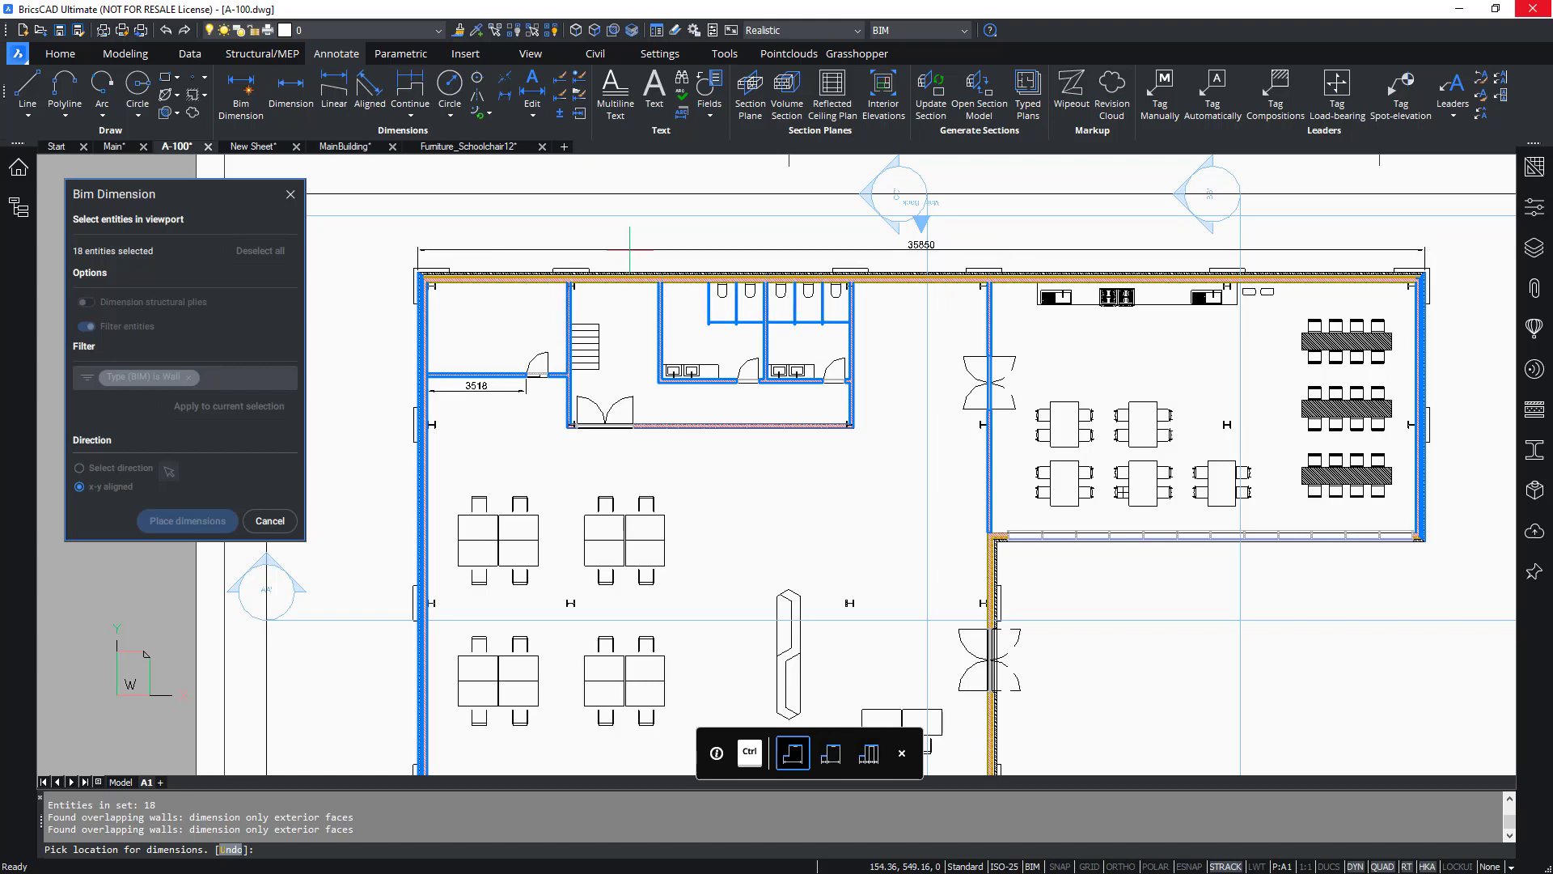
{"action": "key", "text": "ctrl"}
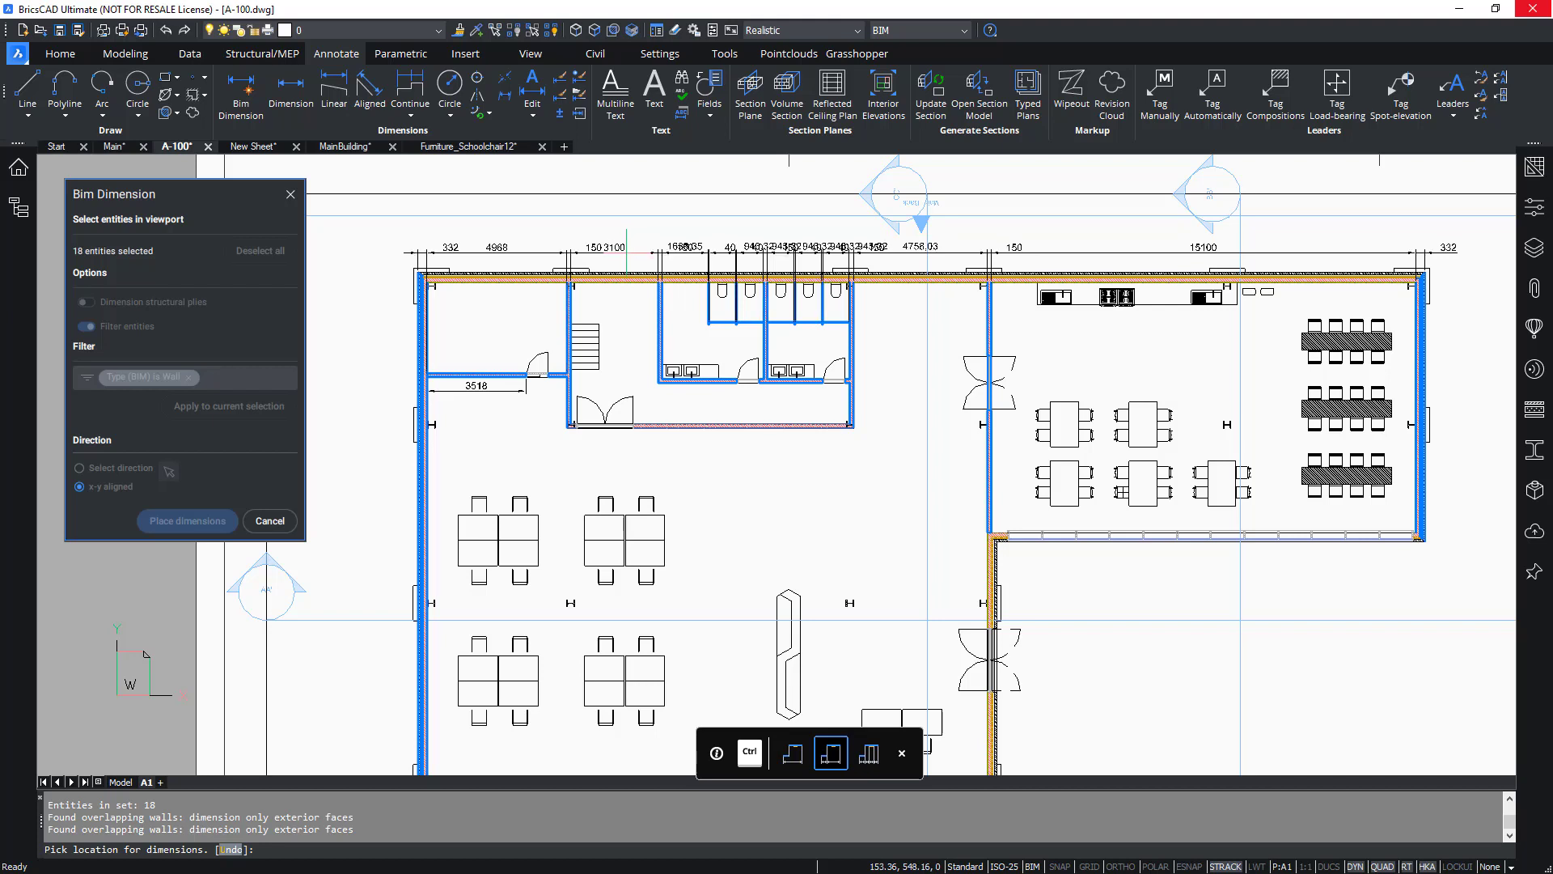
{"action": "key", "text": "ctrl"}
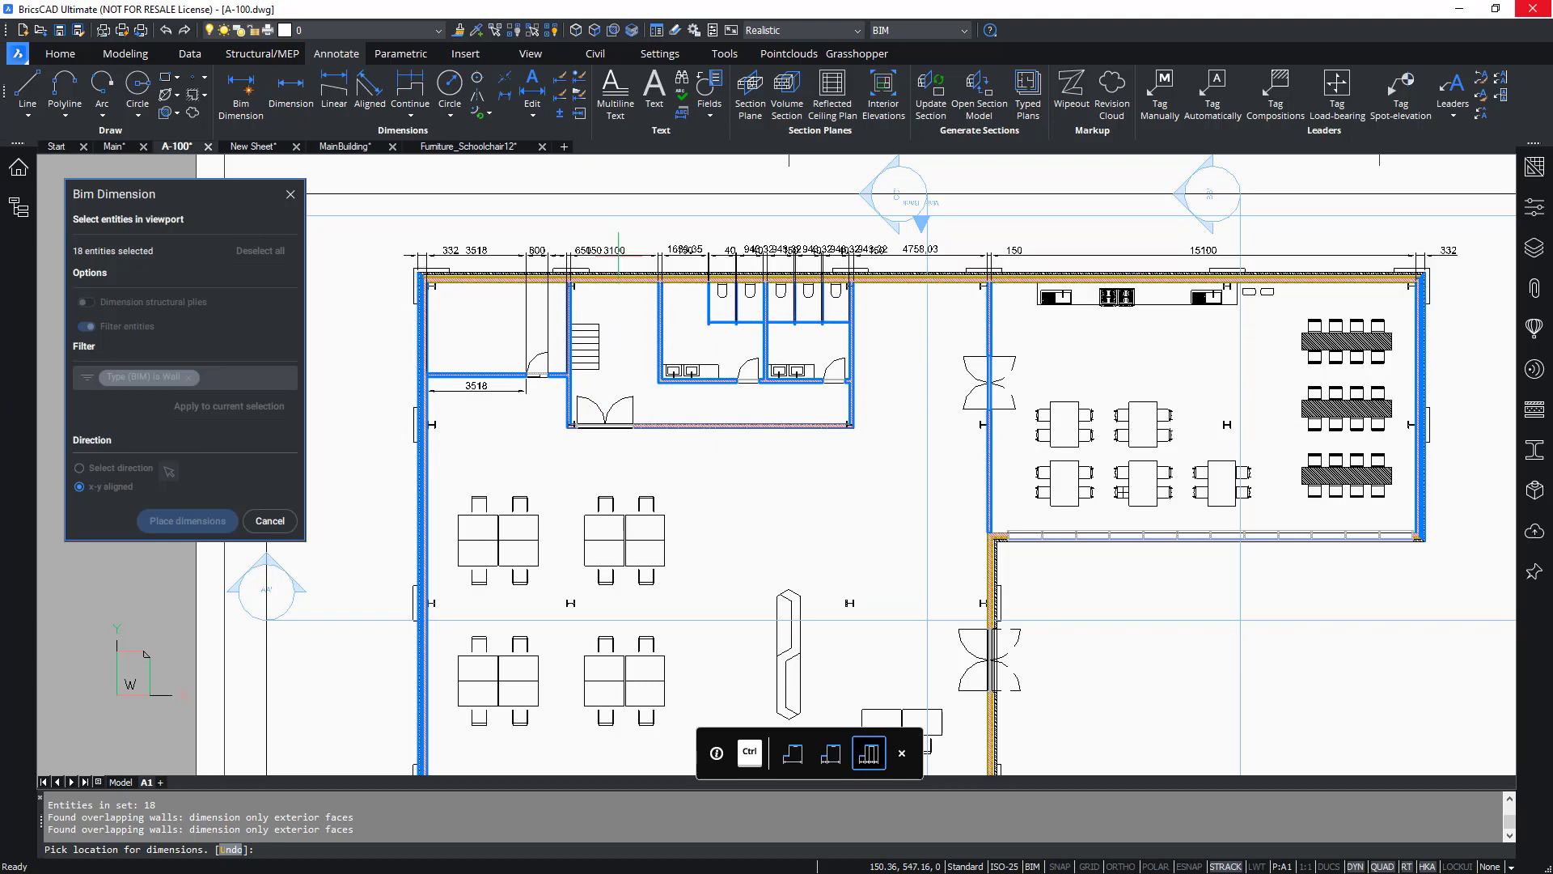
{"action": "key", "text": "ctrl"}
{"action": "key", "text": "ctrl"}
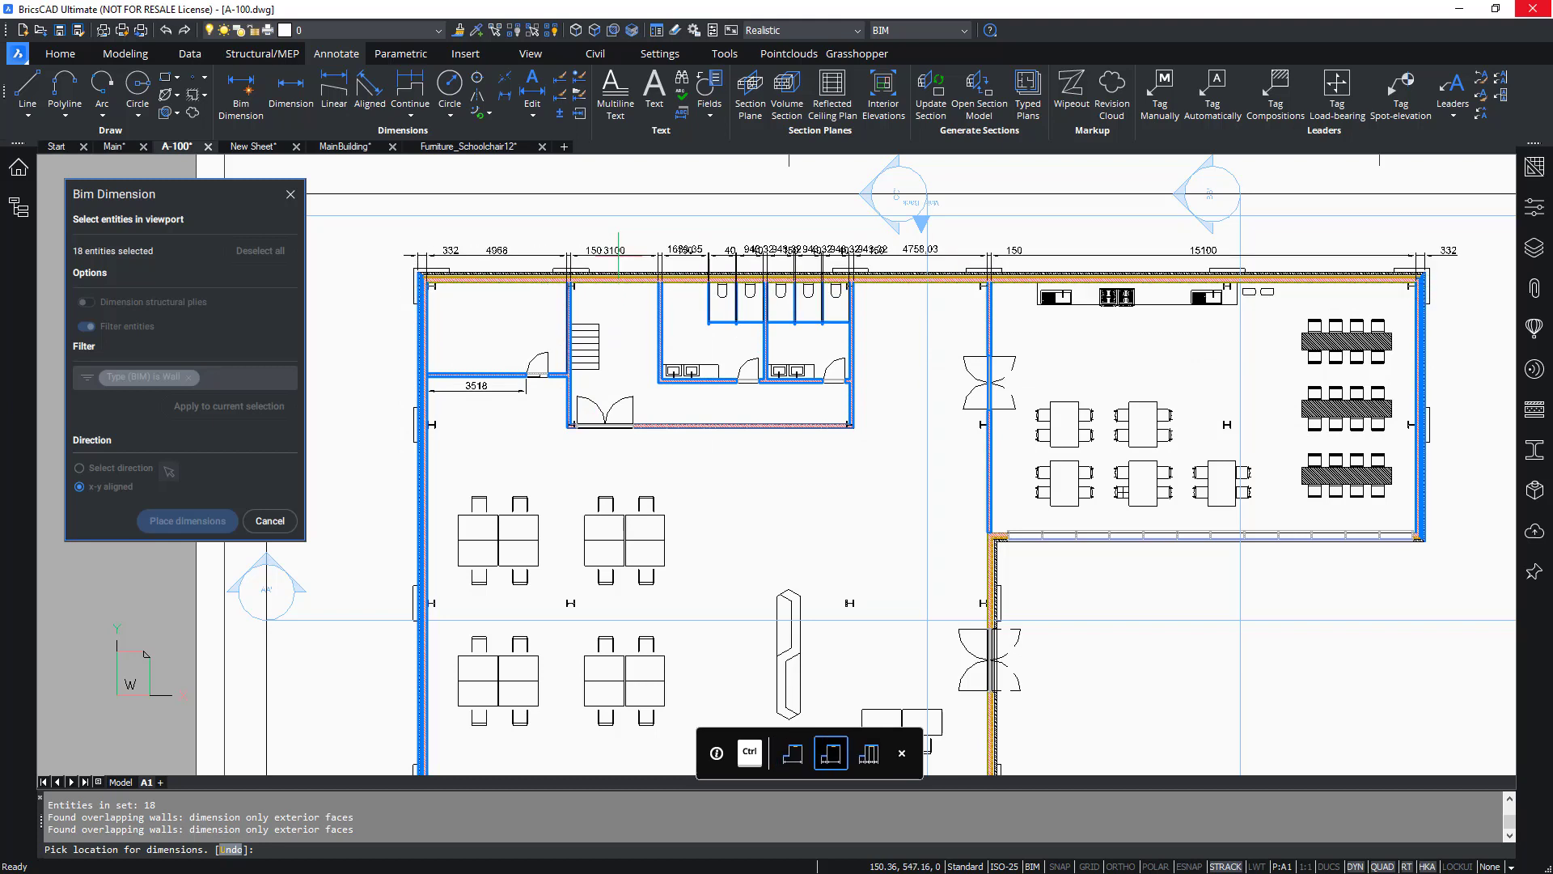
{"action": "key", "text": "ctrl"}
{"action": "key", "text": "ctrl"}
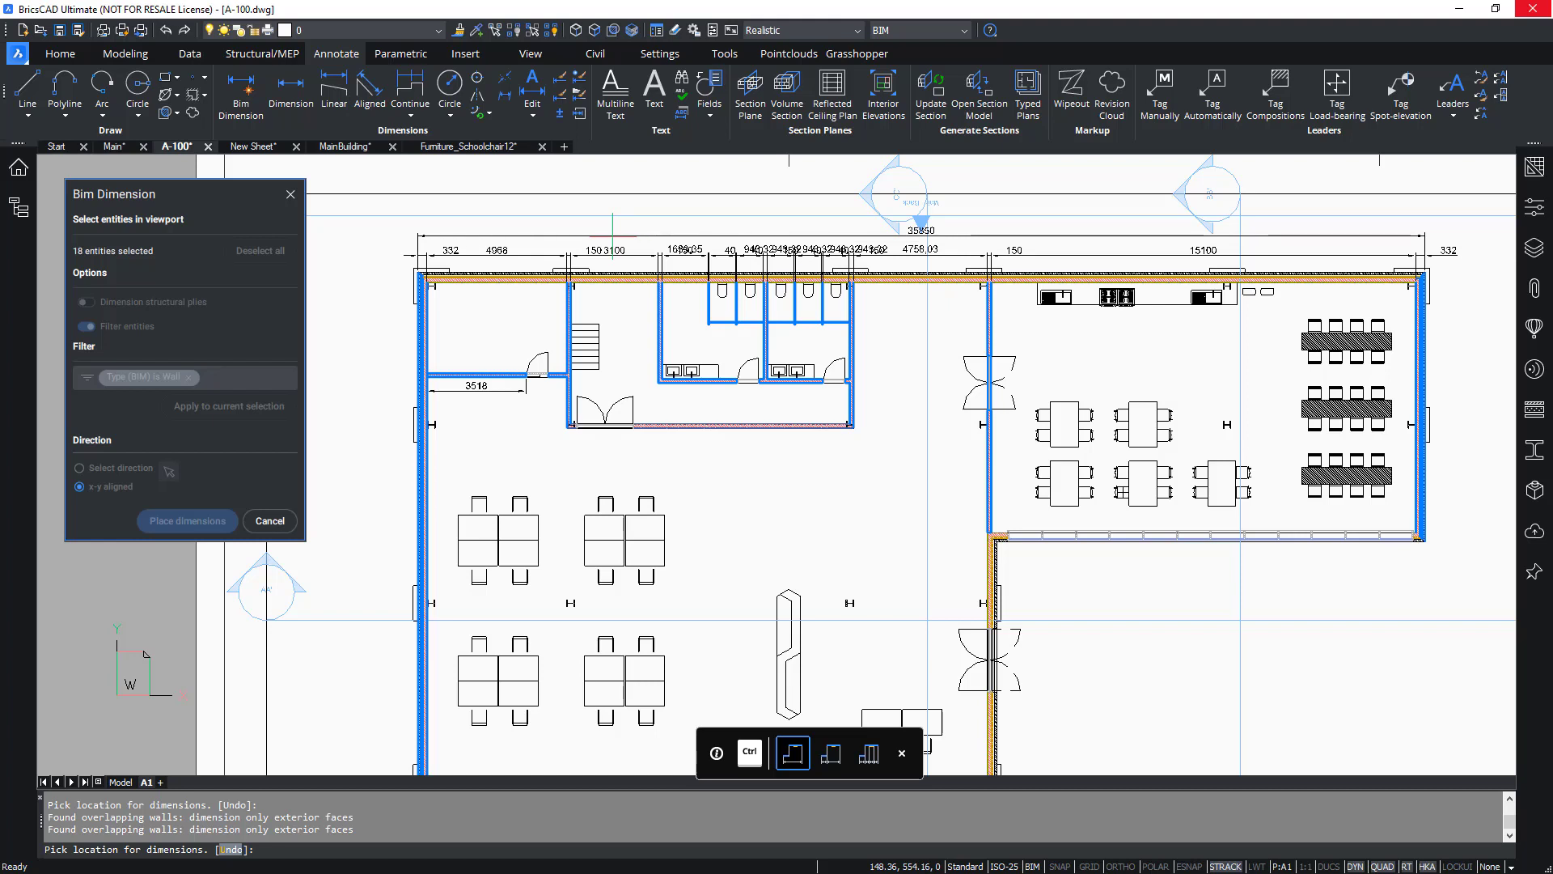
{"action": "key", "text": "Escape"}
Window-select the lower walls of the Main_Floor 0 plan, enable Dimension structural plies, and apply the wall filter.
{"action": "middle_click_drag", "start_coordinate": [780, 527], "coordinate": [788, 395]}
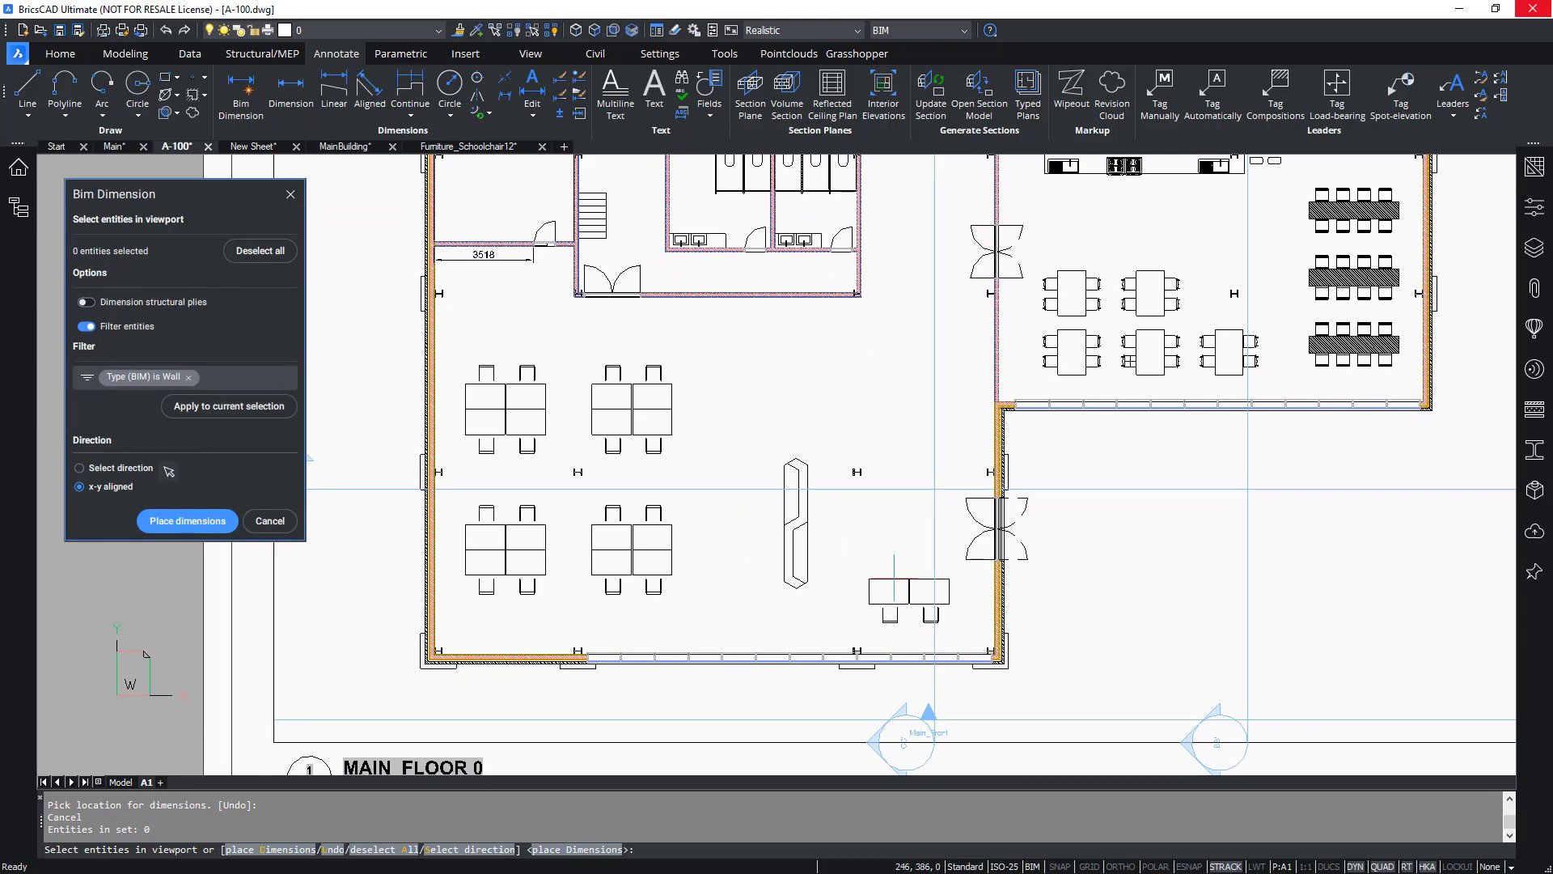
{"action": "left_click_drag", "start_coordinate": [1133, 566], "coordinate": [347, 714]}
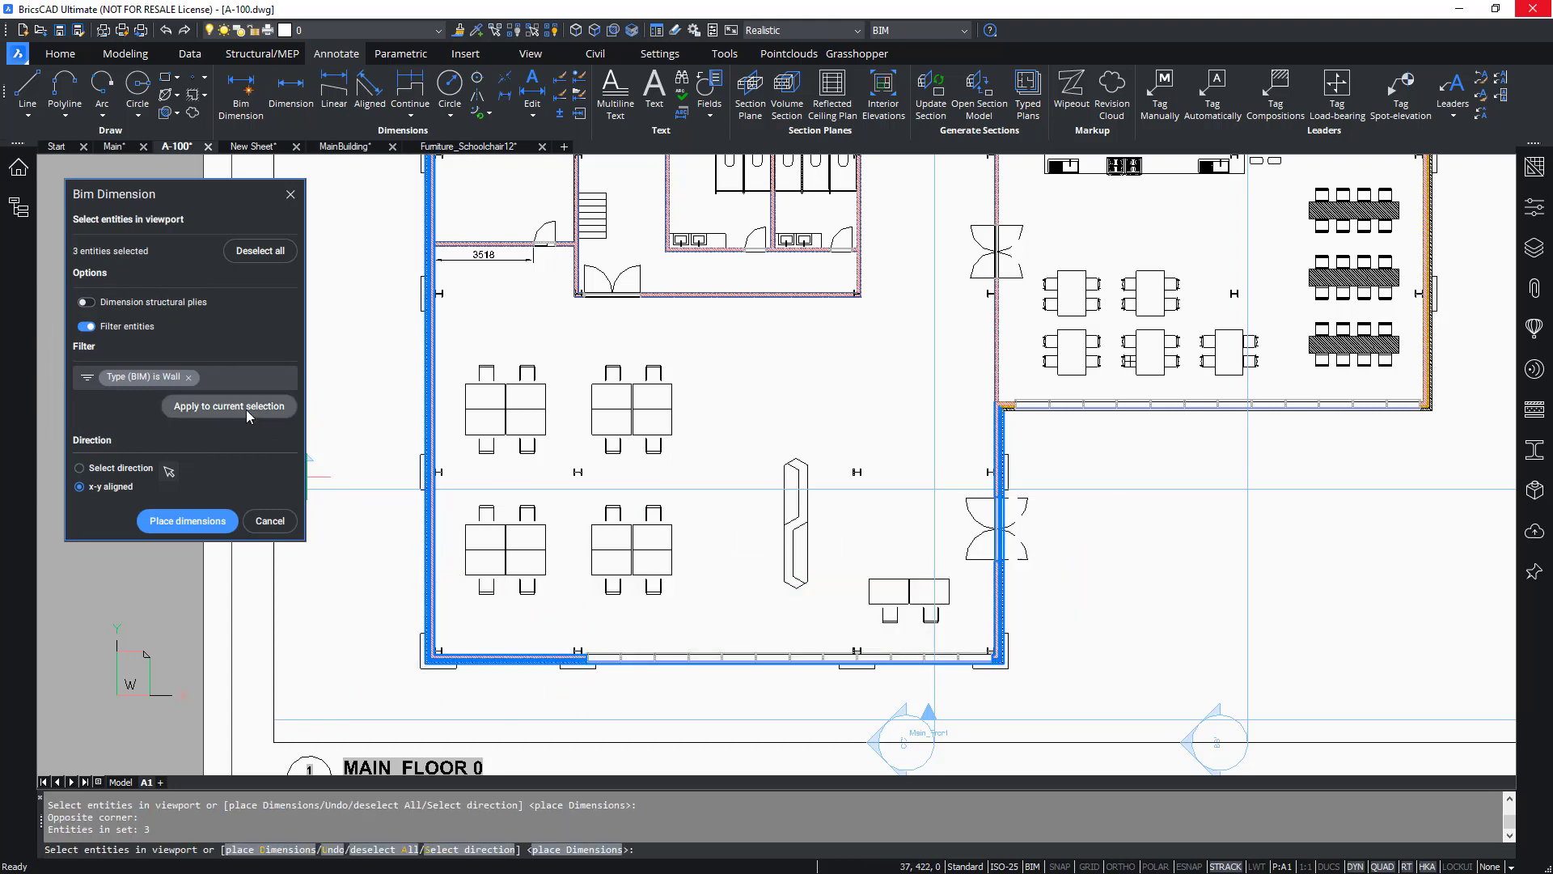
{"action": "left_click", "coordinate": [86, 303]}
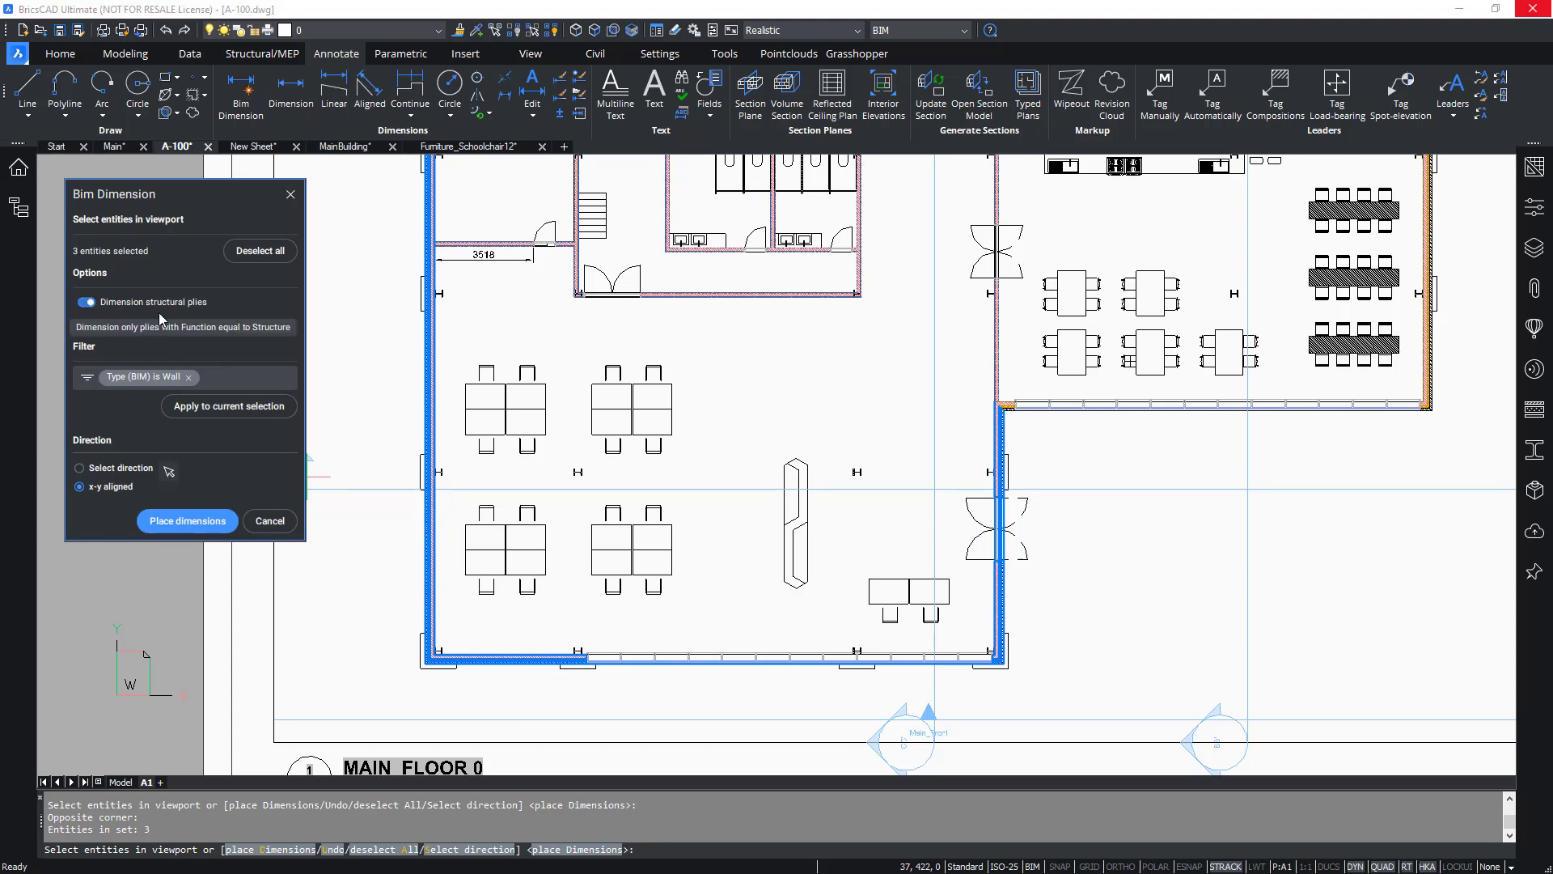
{"action": "left_click", "coordinate": [240, 410]}
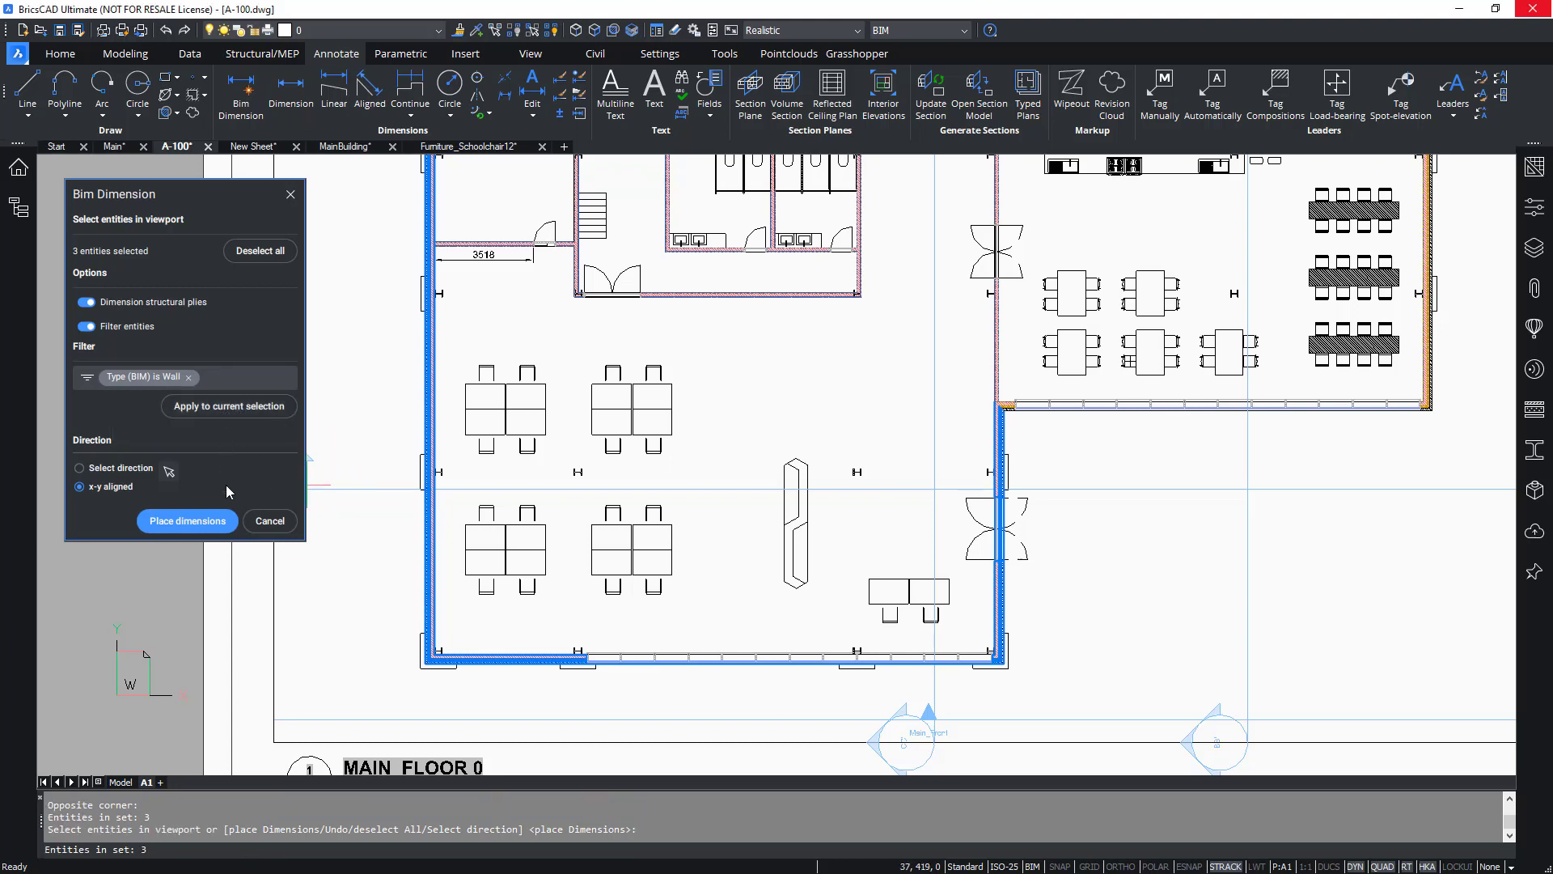
Place BIM dimensions for the selected walls below the plan using the combined overall and detailed layout.
{"action": "left_click", "coordinate": [170, 519]}
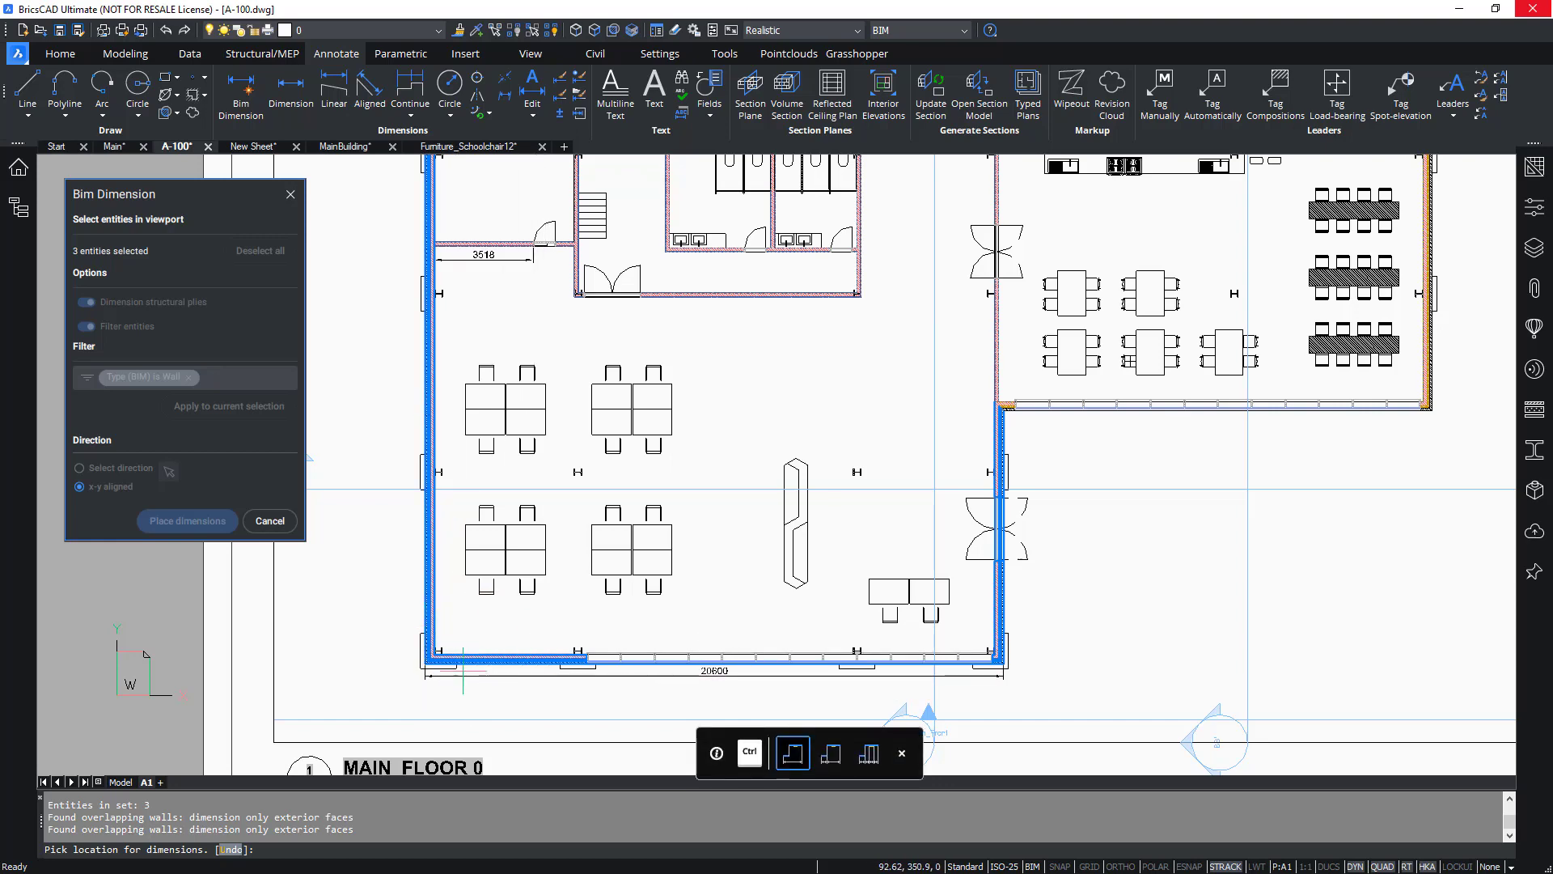
{"action": "key", "text": "ctrl"}
{"action": "scroll", "coordinate": [460, 630], "scroll_direction": "up", "scroll_amount": 5}
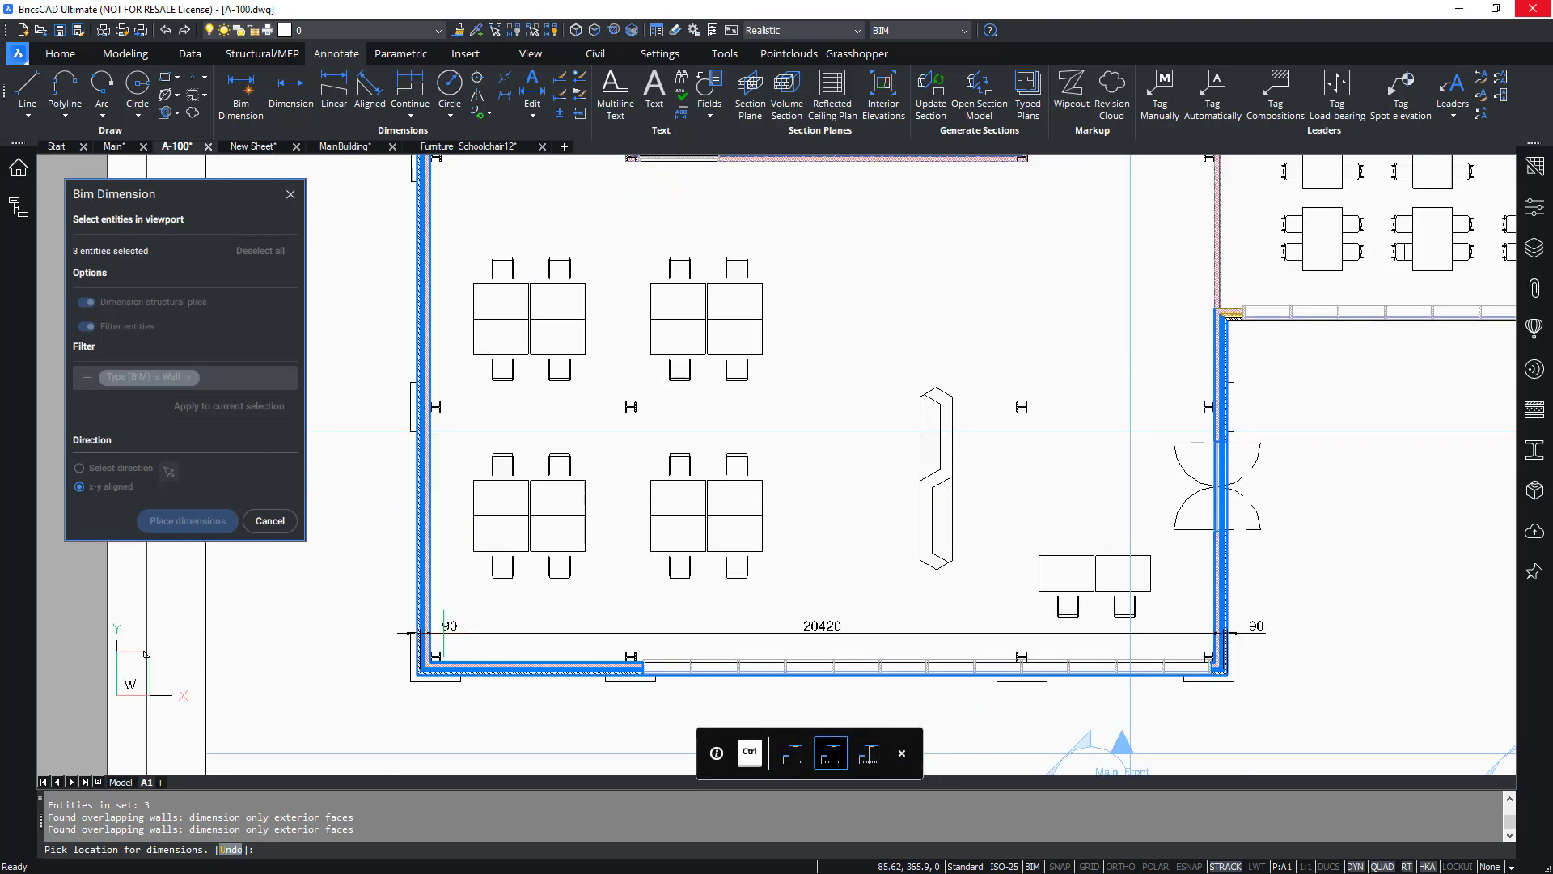
{"action": "scroll", "coordinate": [439, 614], "scroll_direction": "up", "scroll_amount": 4}
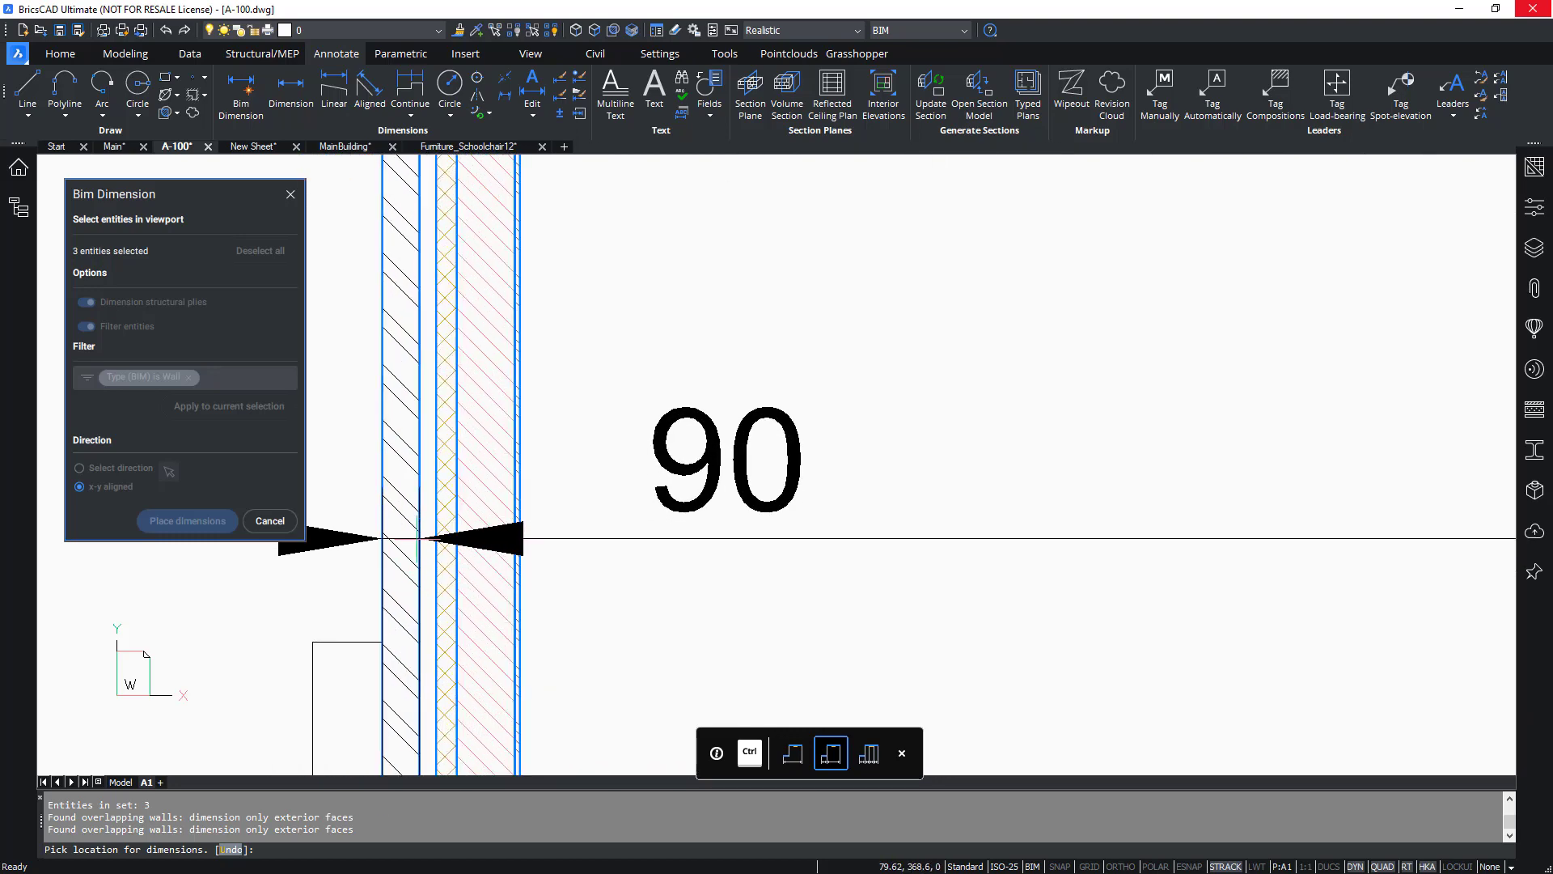
{"action": "scroll", "coordinate": [409, 562], "scroll_direction": "down", "scroll_amount": 10}
{"action": "key", "text": "ctrl"}
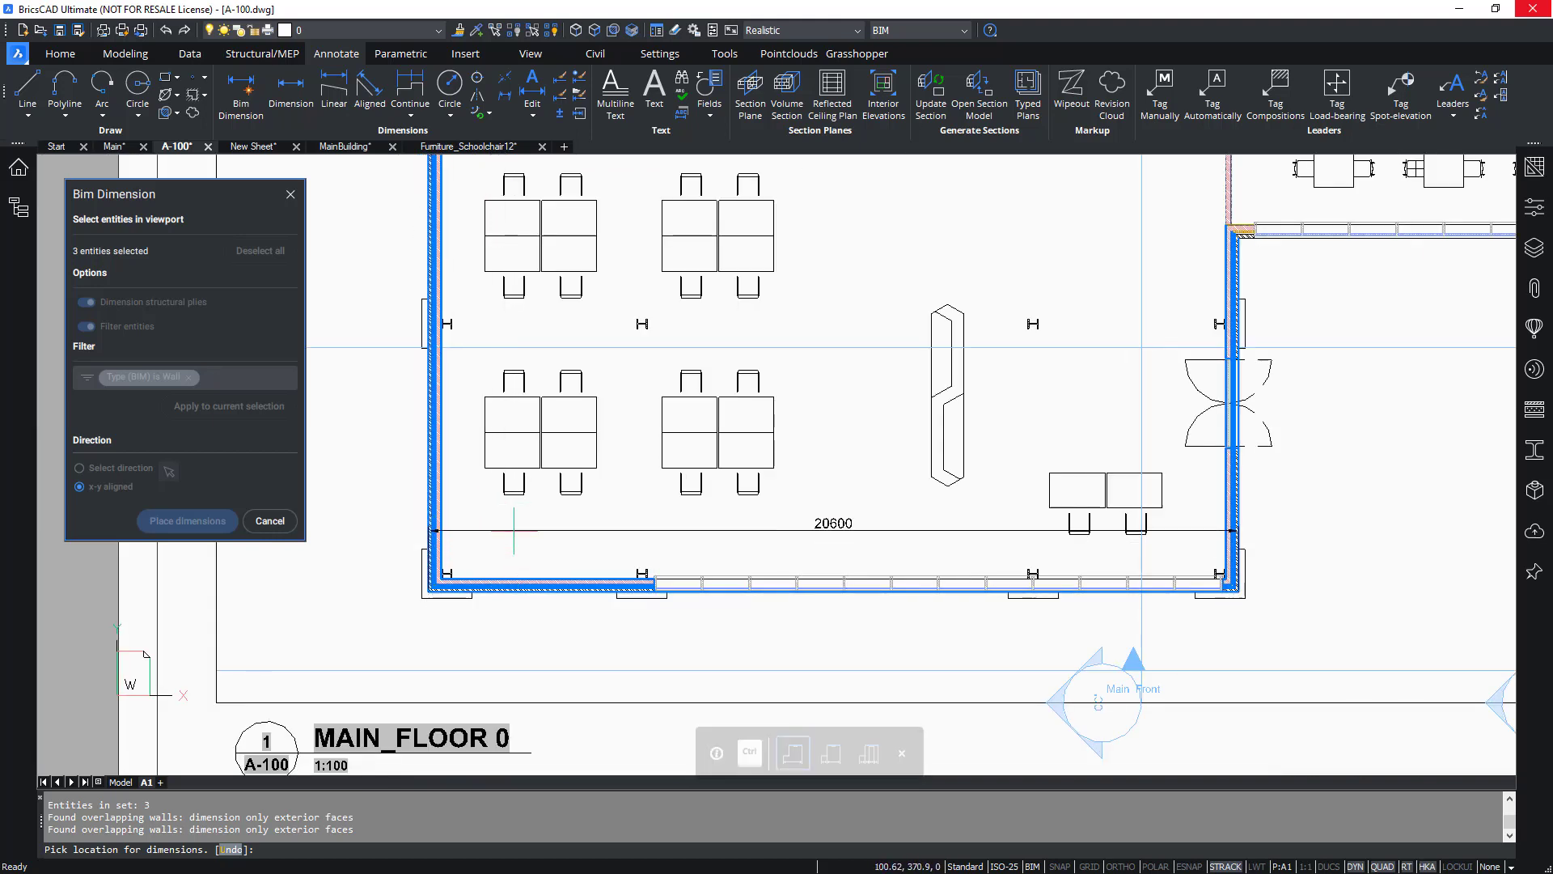
{"action": "key", "text": "ctrl"}
{"action": "key", "text": "ctrl"}
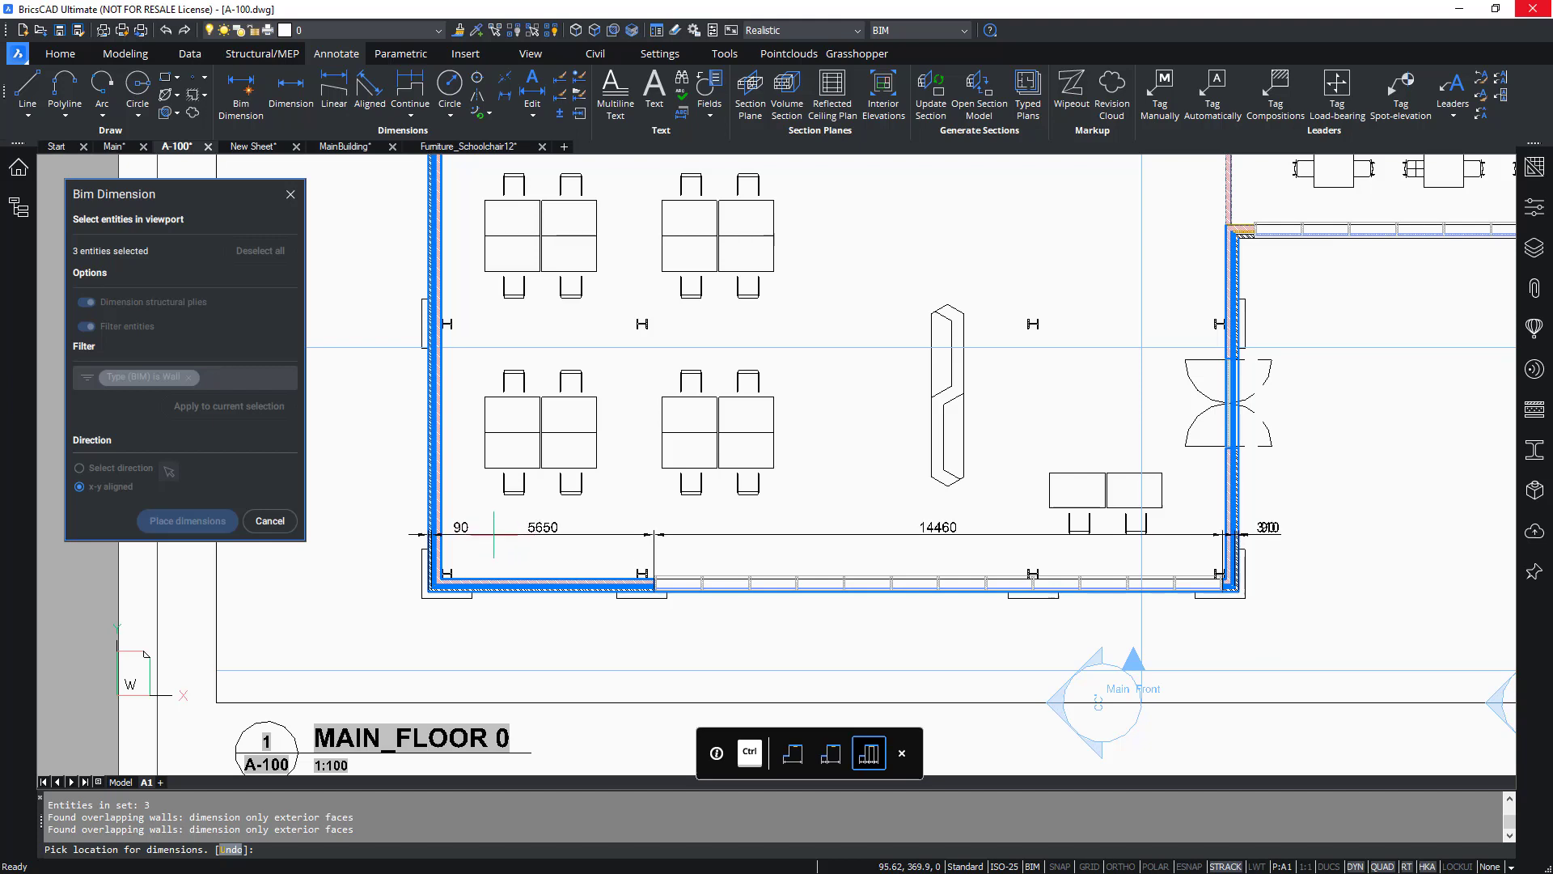
{"action": "key", "text": "ctrl"}
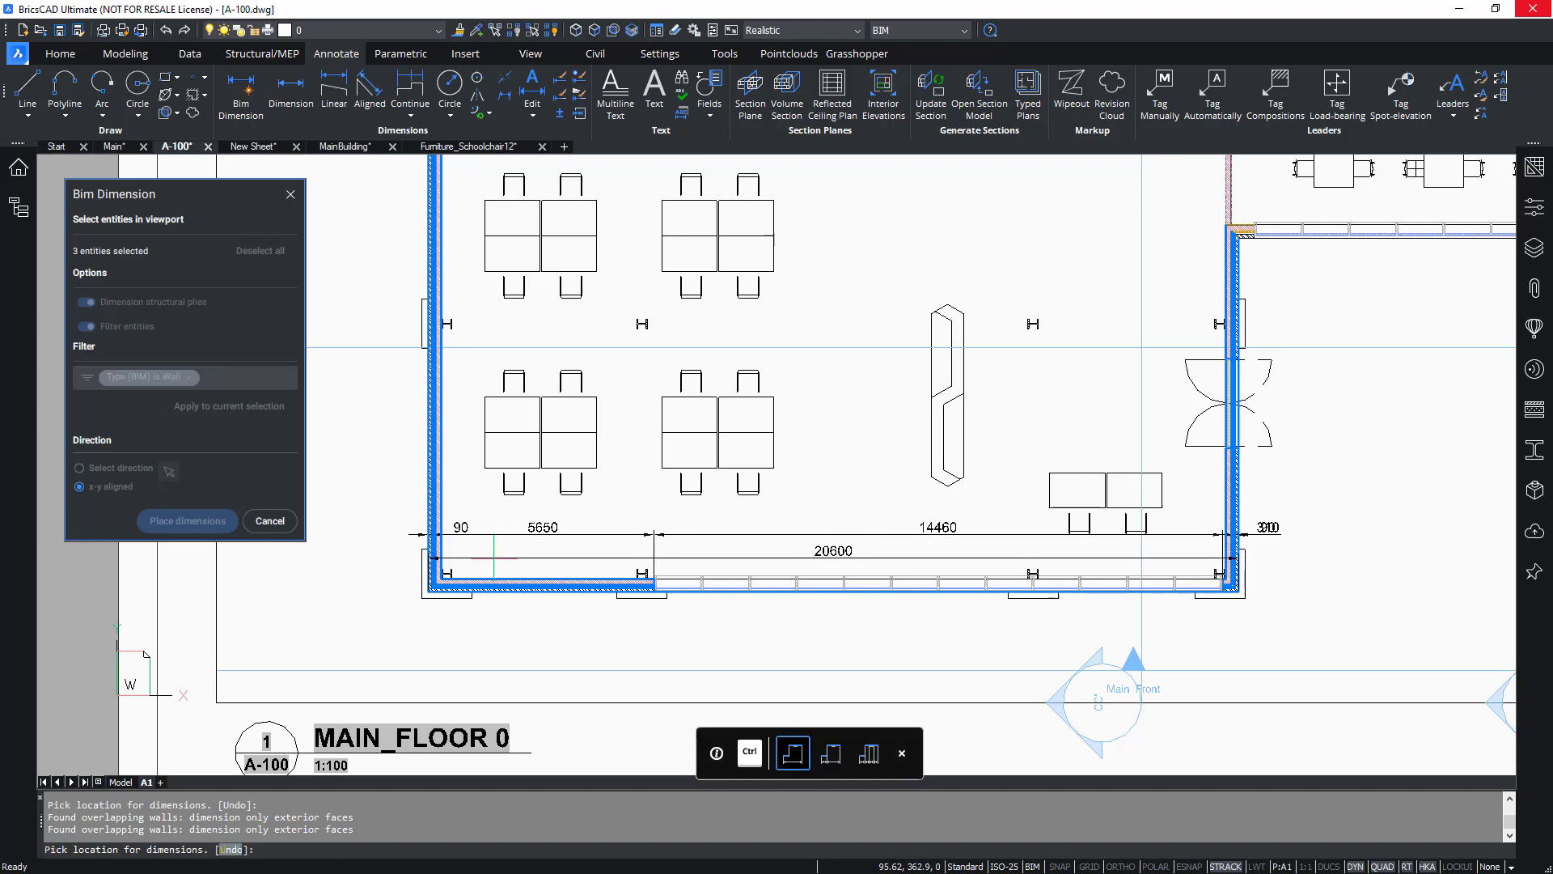
{"action": "left_click", "coordinate": [501, 632]}
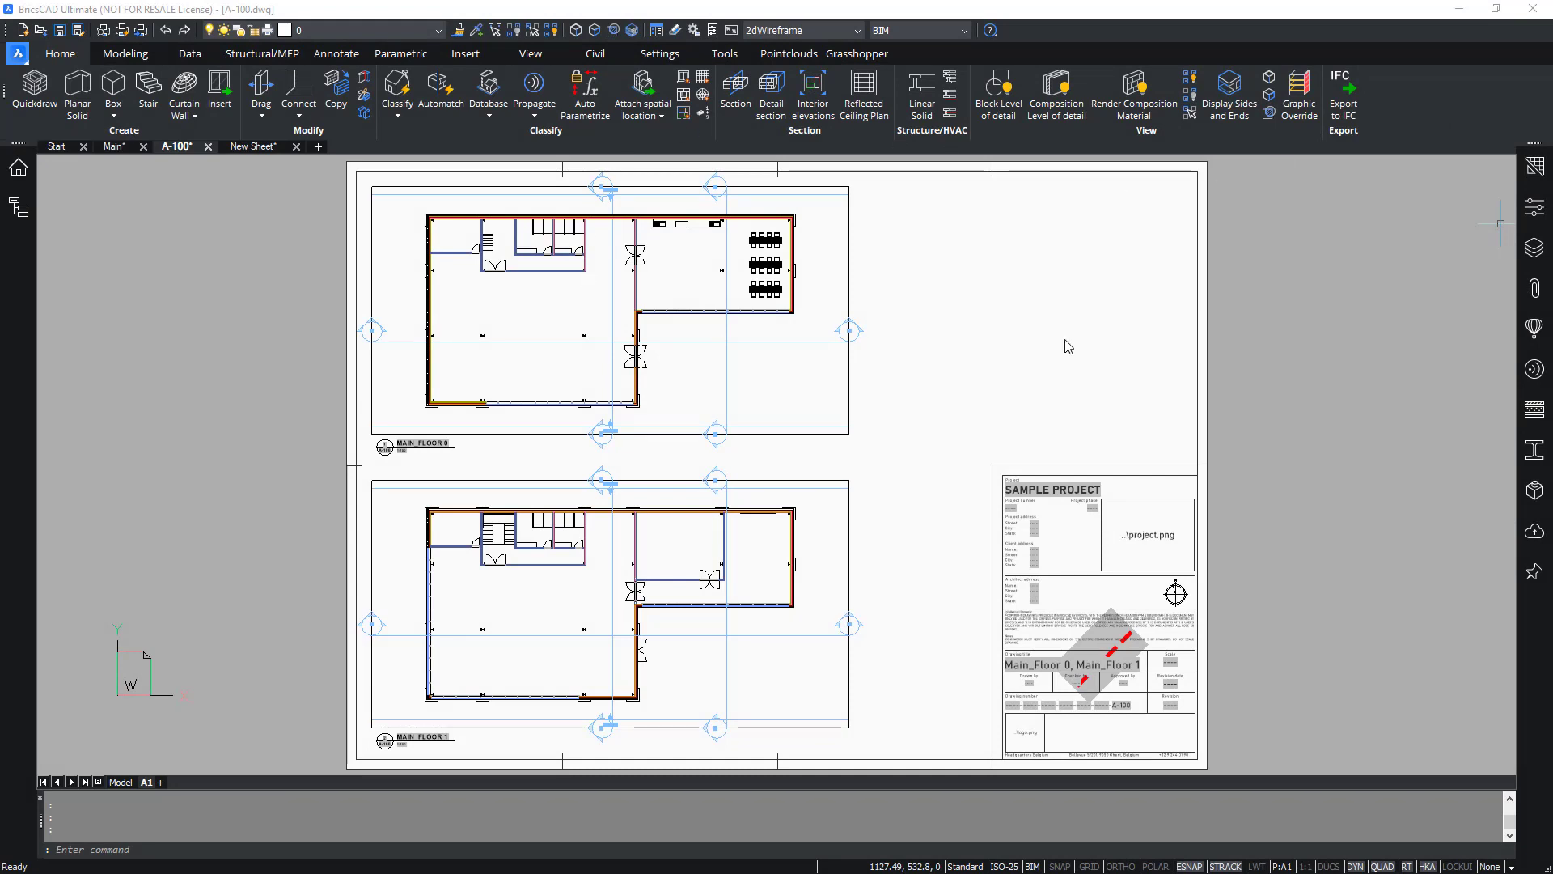
Filter the layer list for brx and toggle the BRX 2D symbol layers off and back on.
{"action": "left_click", "coordinate": [1532, 248]}
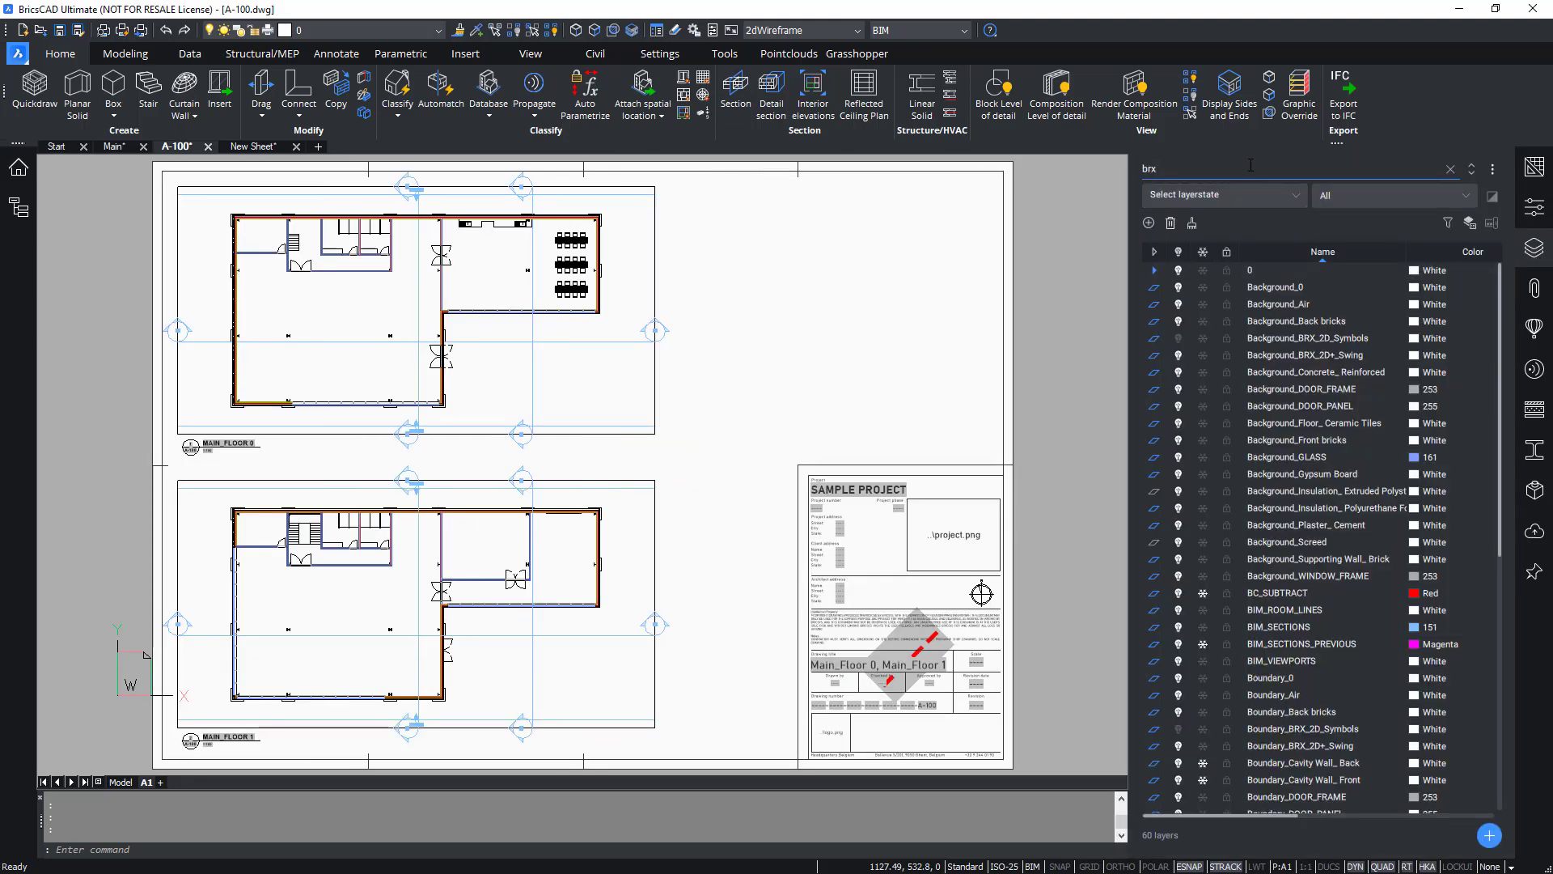
{"action": "key", "text": "Return"}
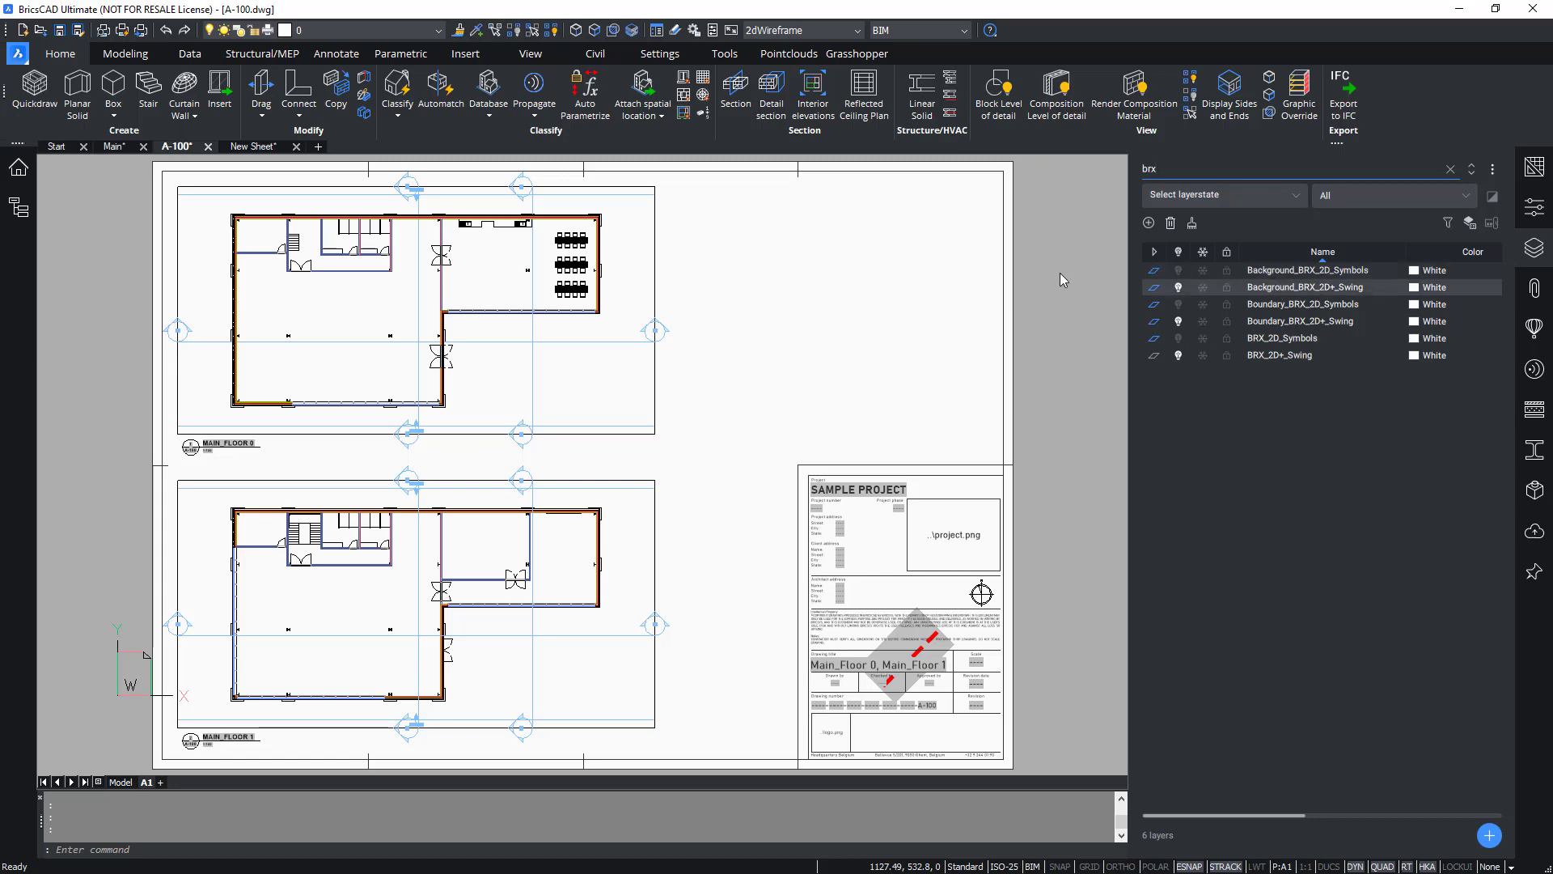
{"action": "scroll", "coordinate": [507, 240], "scroll_direction": "up", "scroll_amount": 3}
{"action": "middle_click_drag", "start_coordinate": [507, 240], "coordinate": [625, 351]}
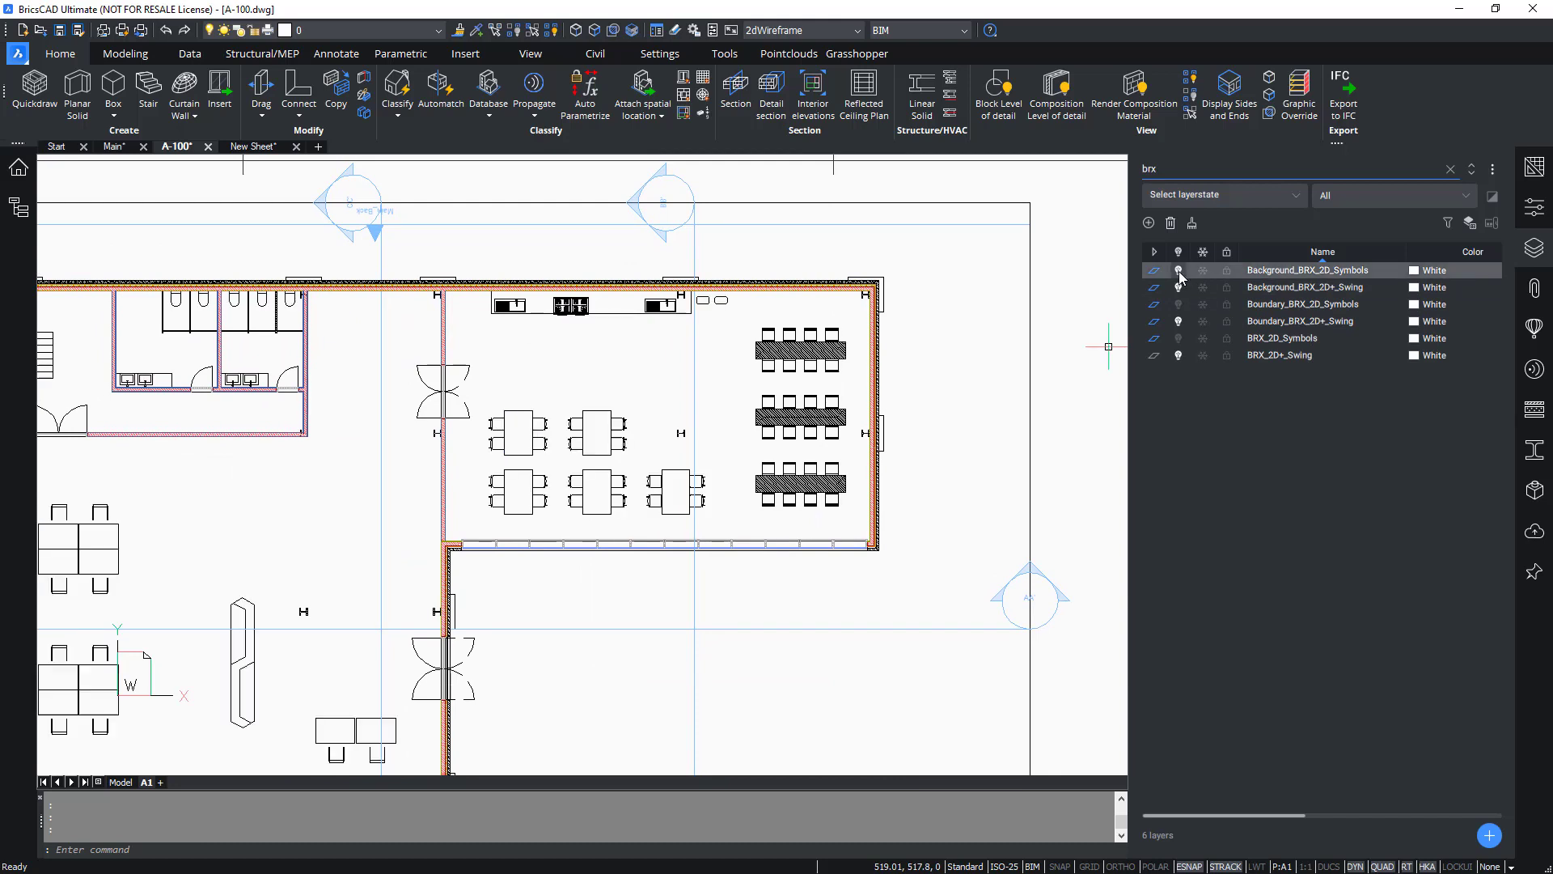
{"action": "left_click", "coordinate": [1178, 338]}
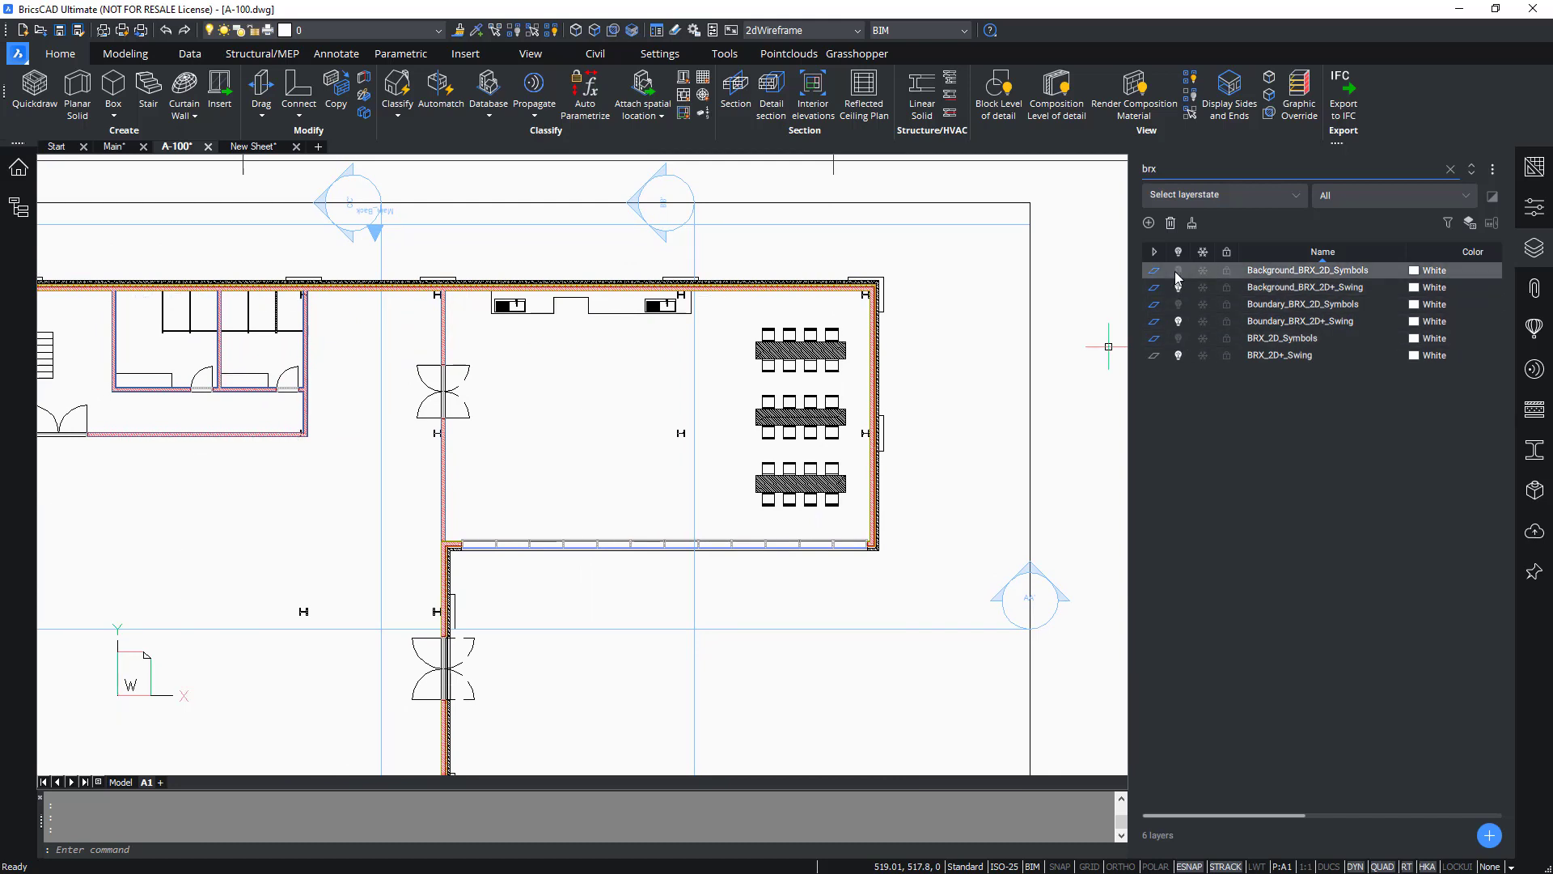
{"action": "left_click", "coordinate": [1178, 270]}
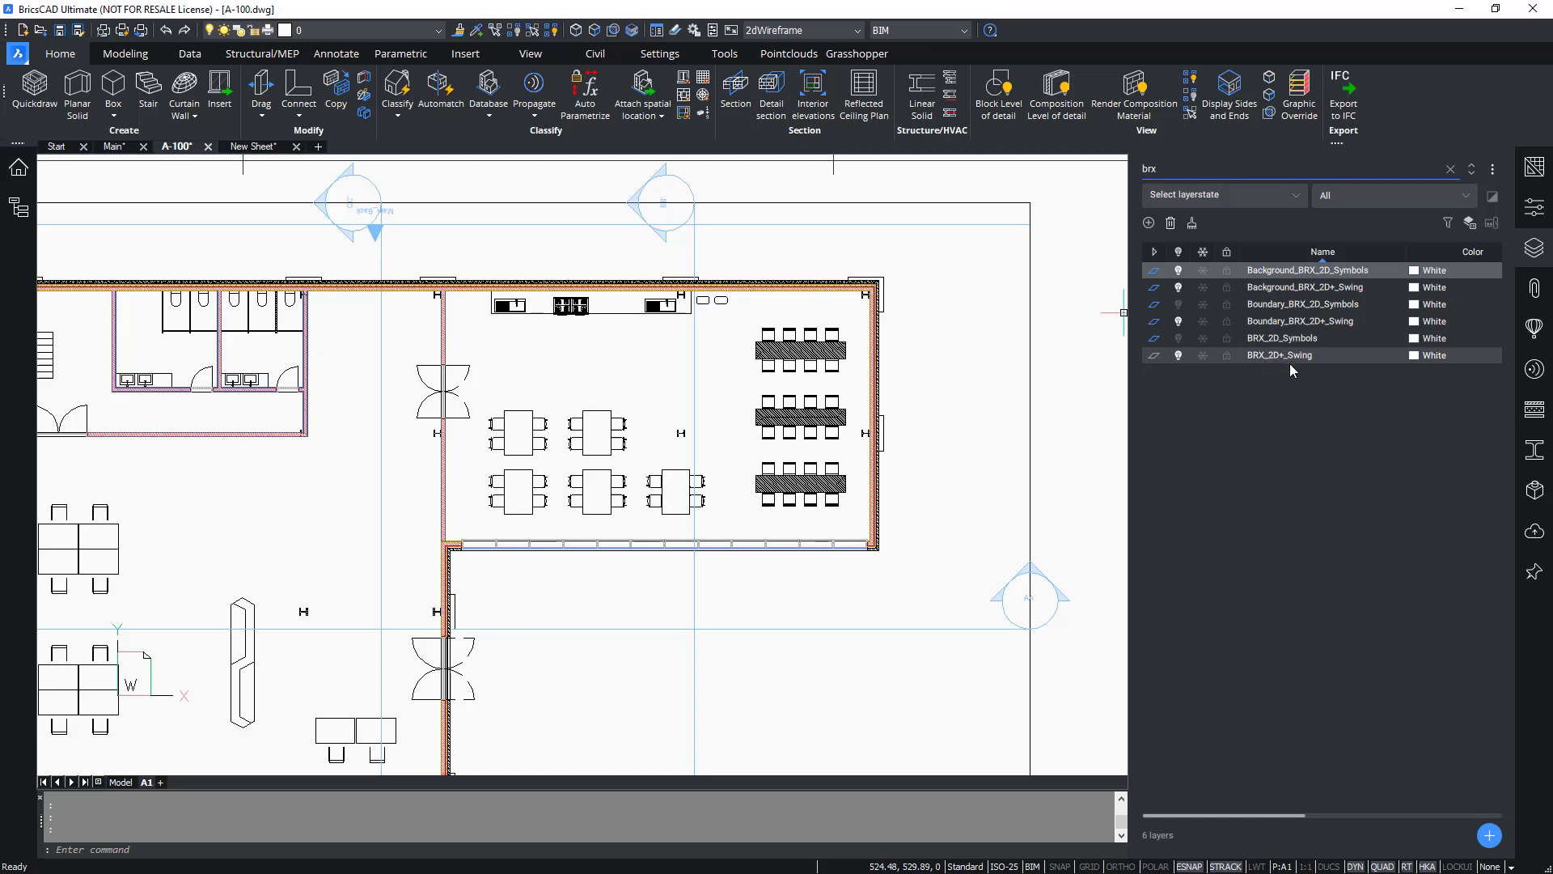
{"action": "key", "text": "Escape"}
{"action": "key", "text": "Escape"}
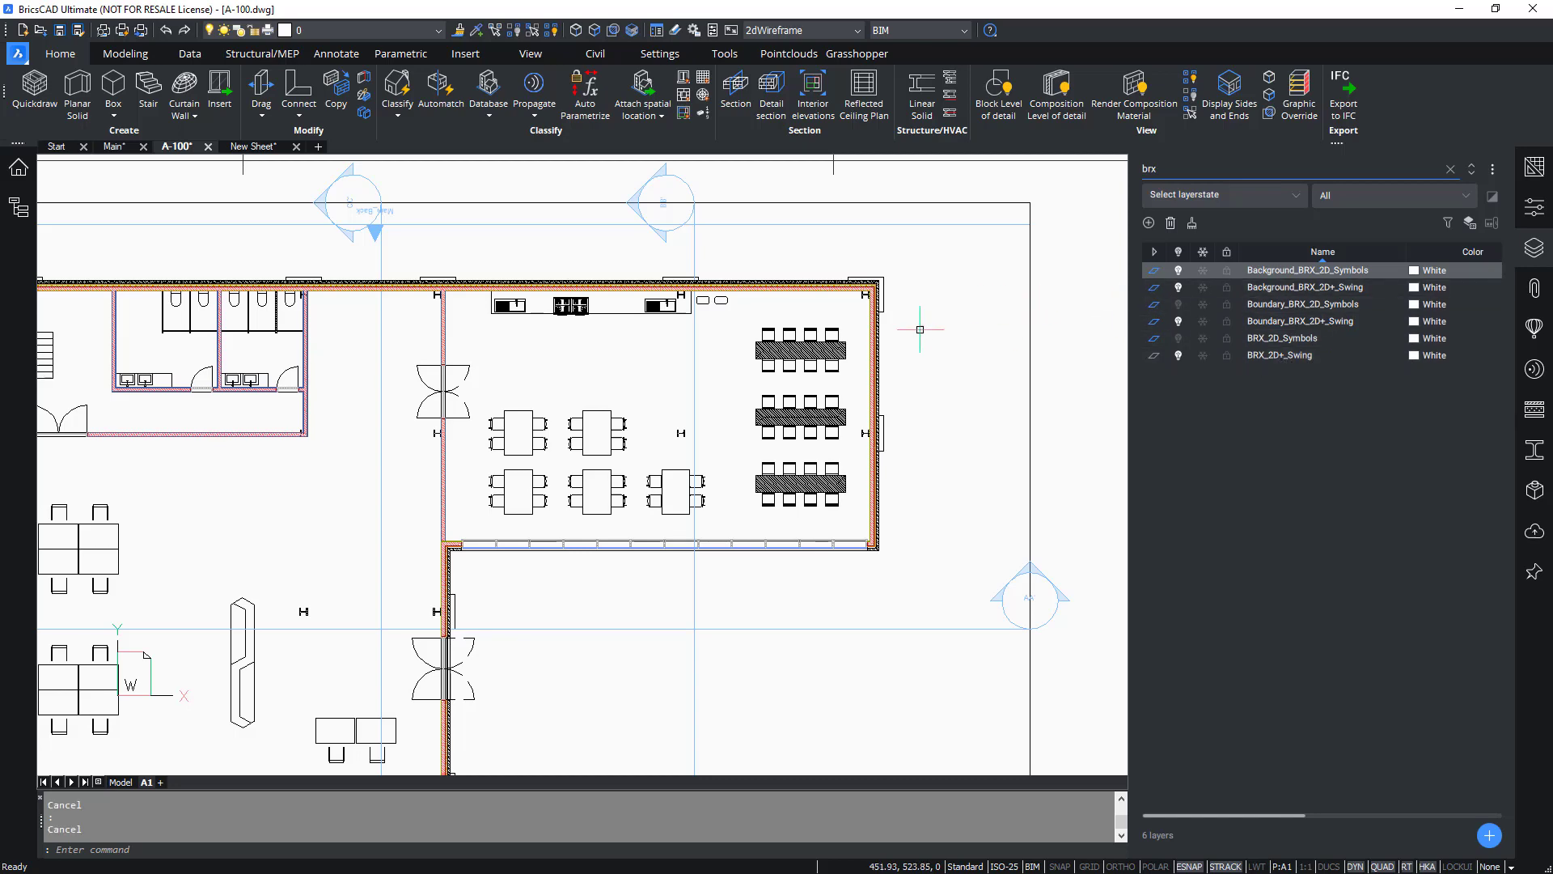
{"action": "type", "text": "z"}
{"action": "key", "text": "Return"}
{"action": "type", "text": "e"}
{"action": "key", "text": "Return"}
{"action": "key", "text": "Escape"}
{"action": "key", "text": "Escape"}
Open MainBuilding.dwg from the Main Set folder.
{"action": "left_click", "coordinate": [57, 148]}
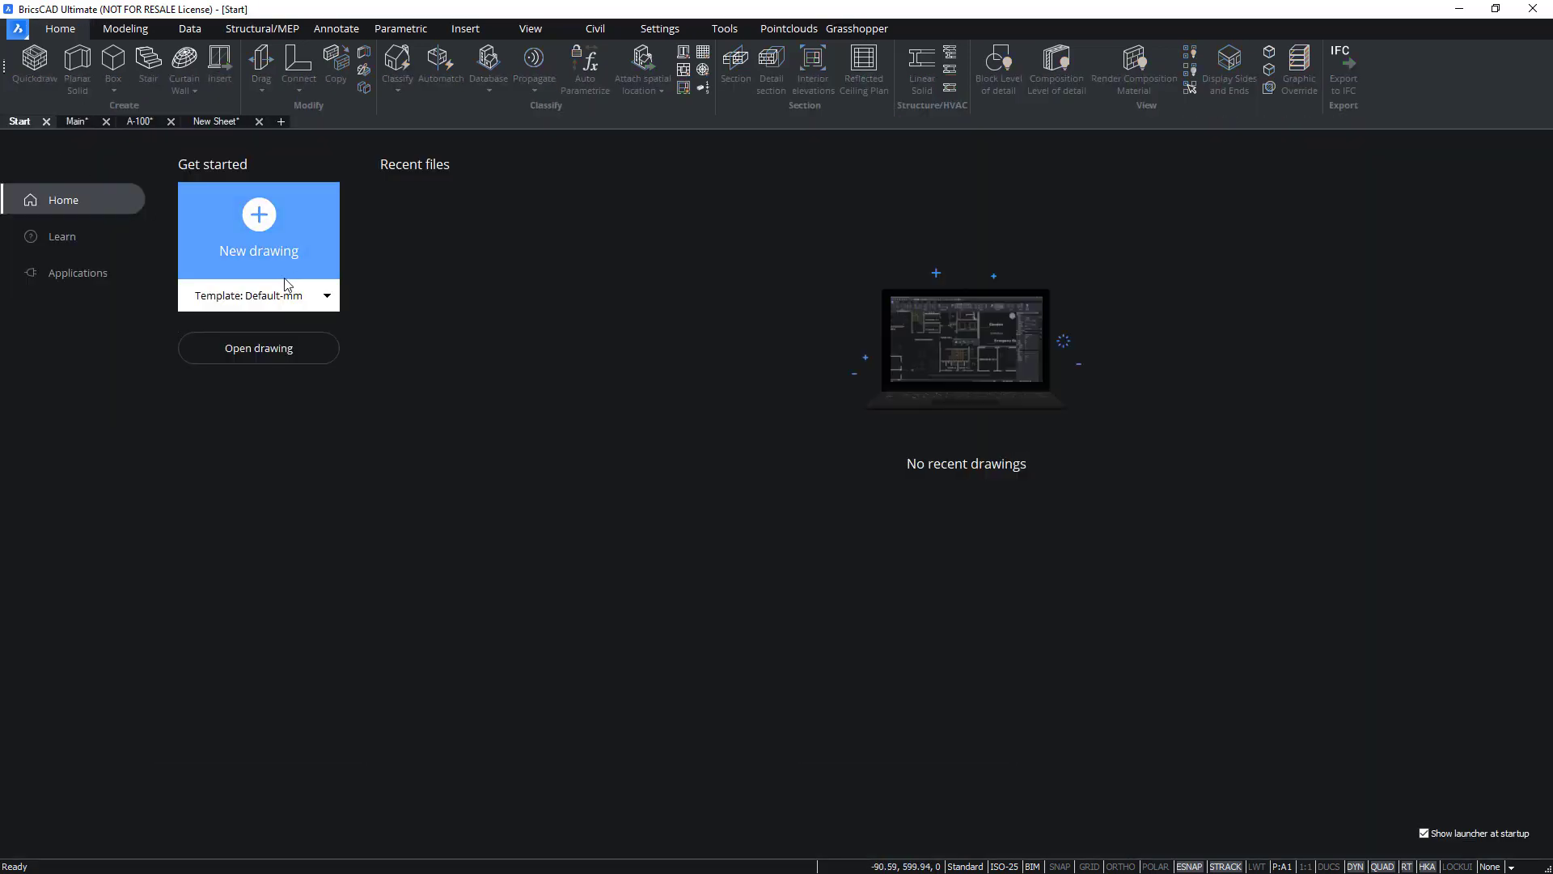
{"action": "left_click", "coordinate": [277, 347]}
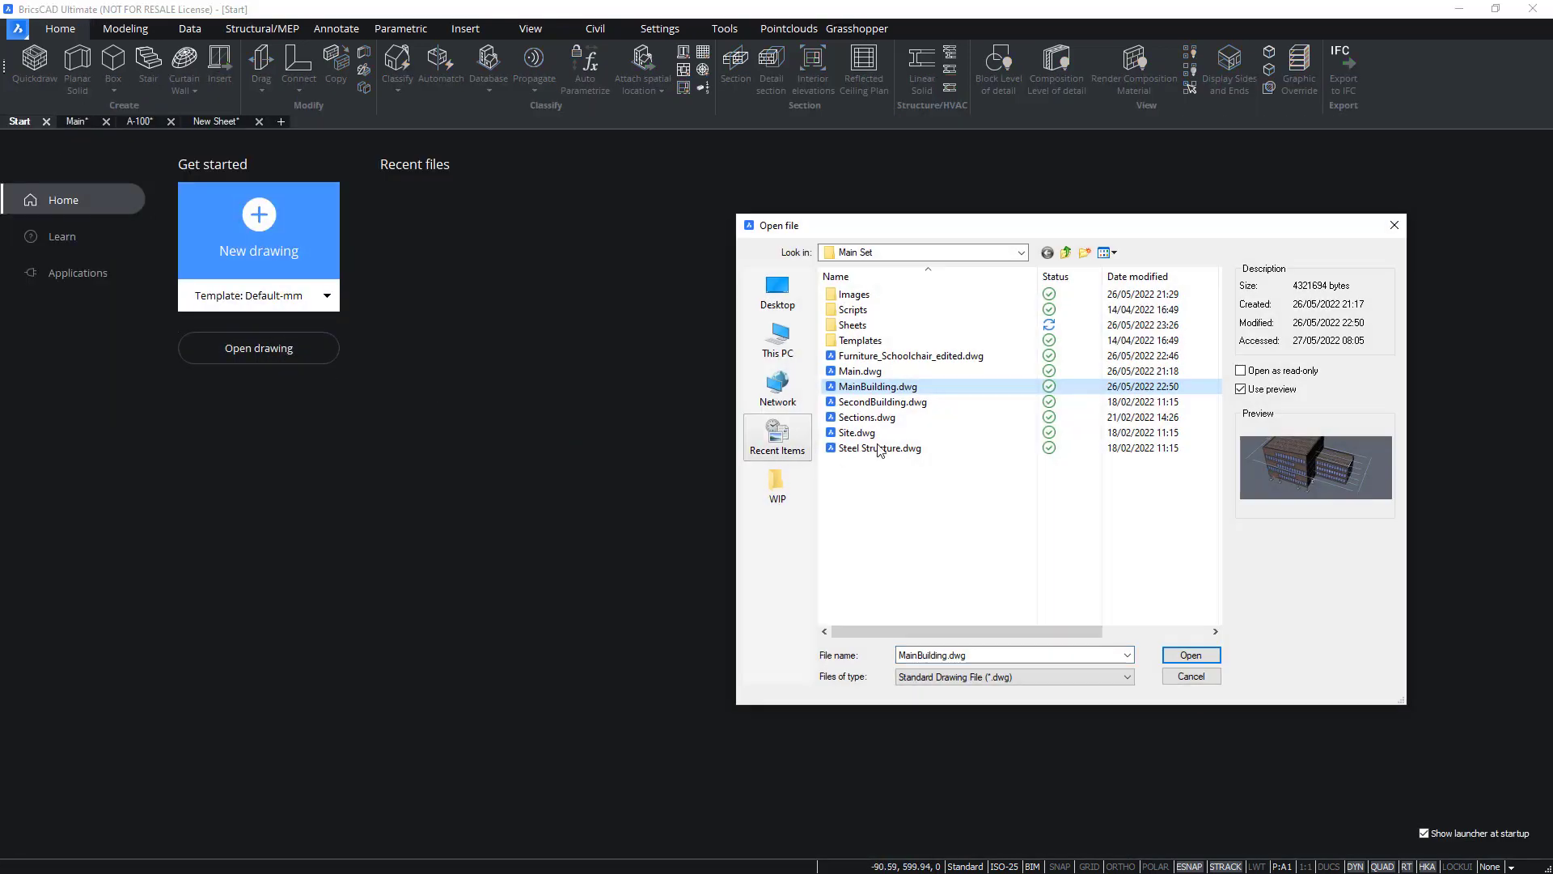
{"action": "left_click", "coordinate": [886, 387]}
{"action": "left_click", "coordinate": [1190, 656]}
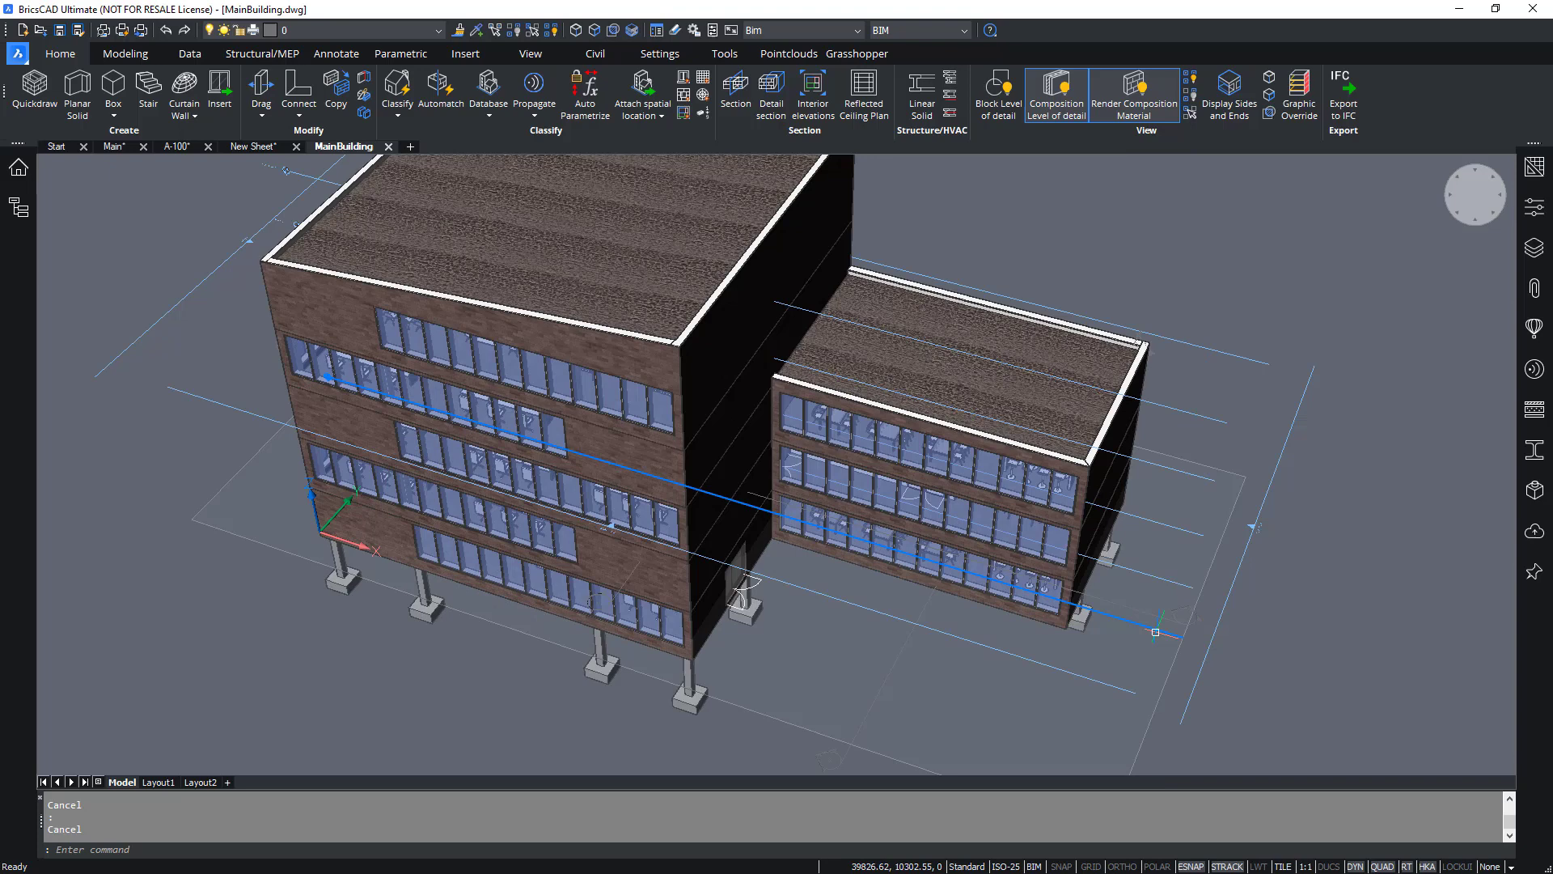
Turn on clip display for the Main_Floor 0 section plane.
{"action": "mouse_move", "coordinate": [1154, 629]}
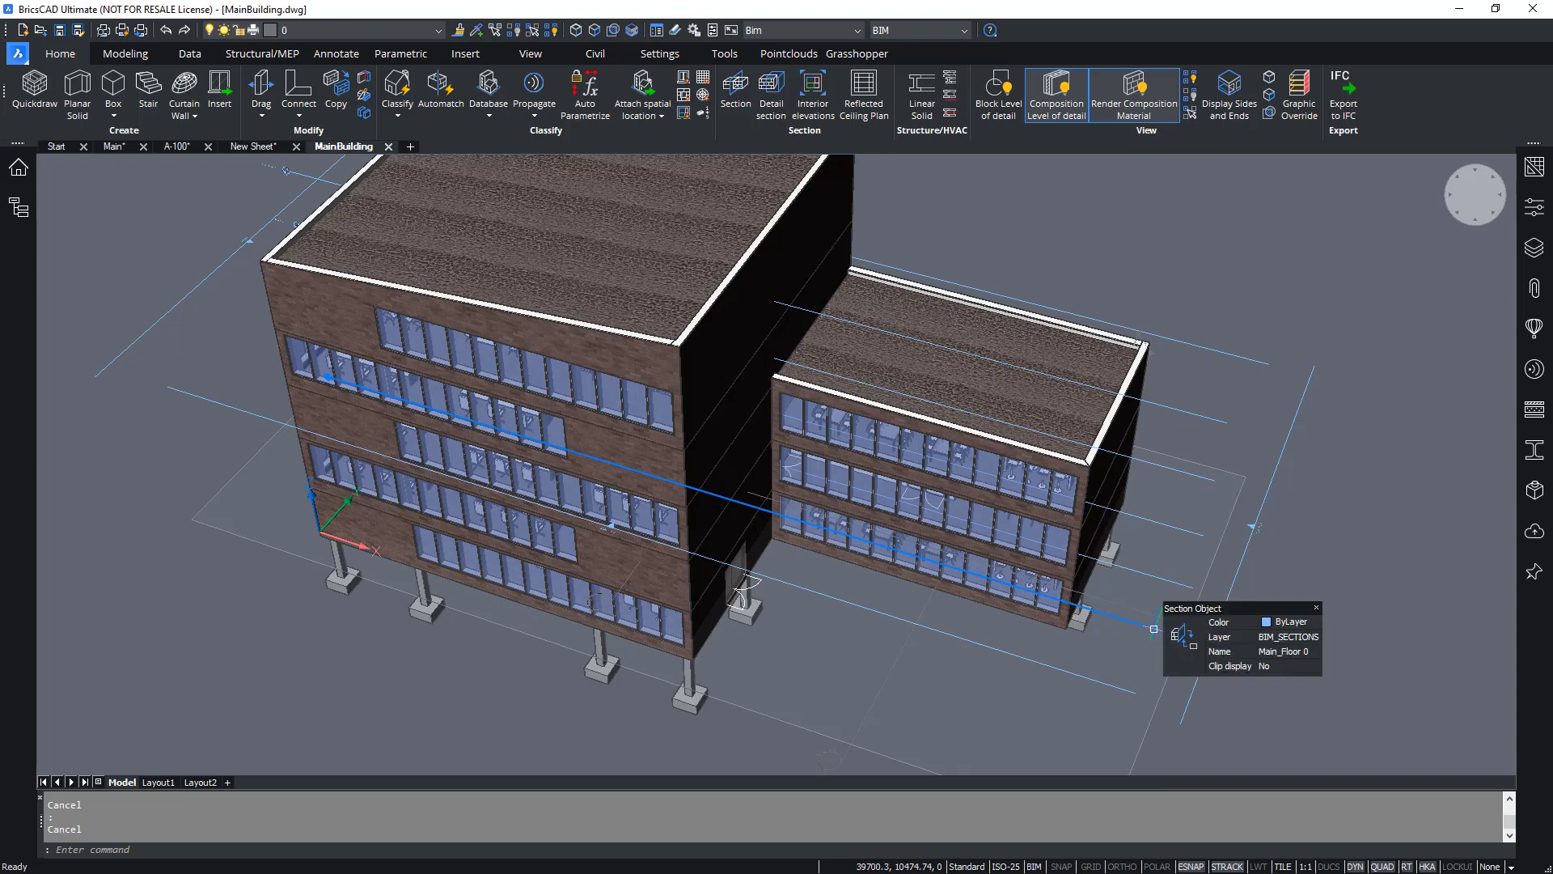
{"action": "left_click", "coordinate": [1153, 629]}
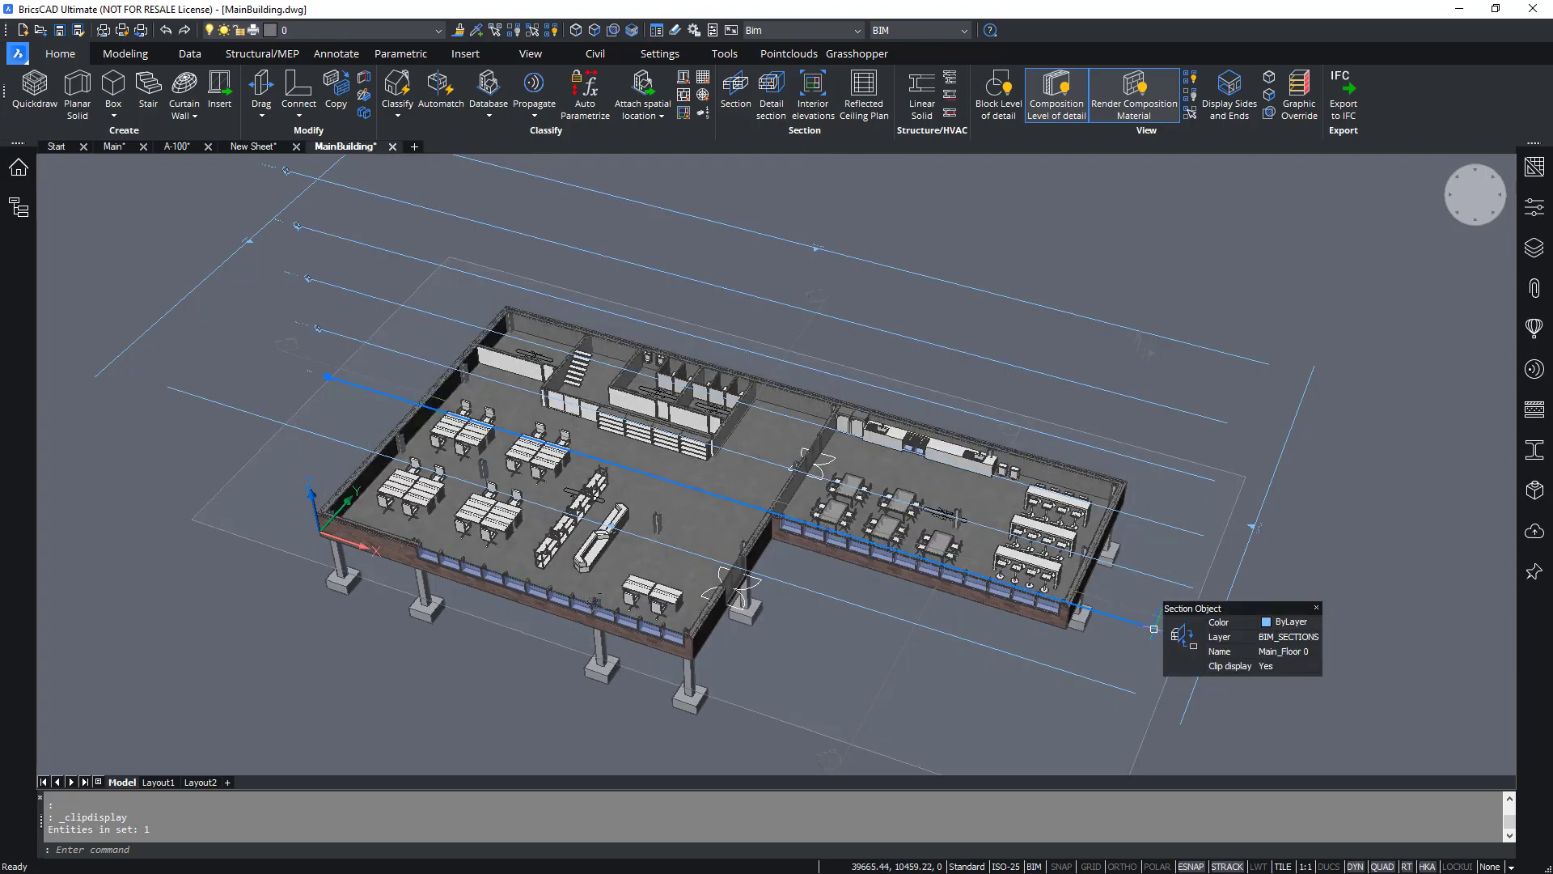
{"action": "key", "text": "Escape"}
{"action": "key", "text": "Escape"}
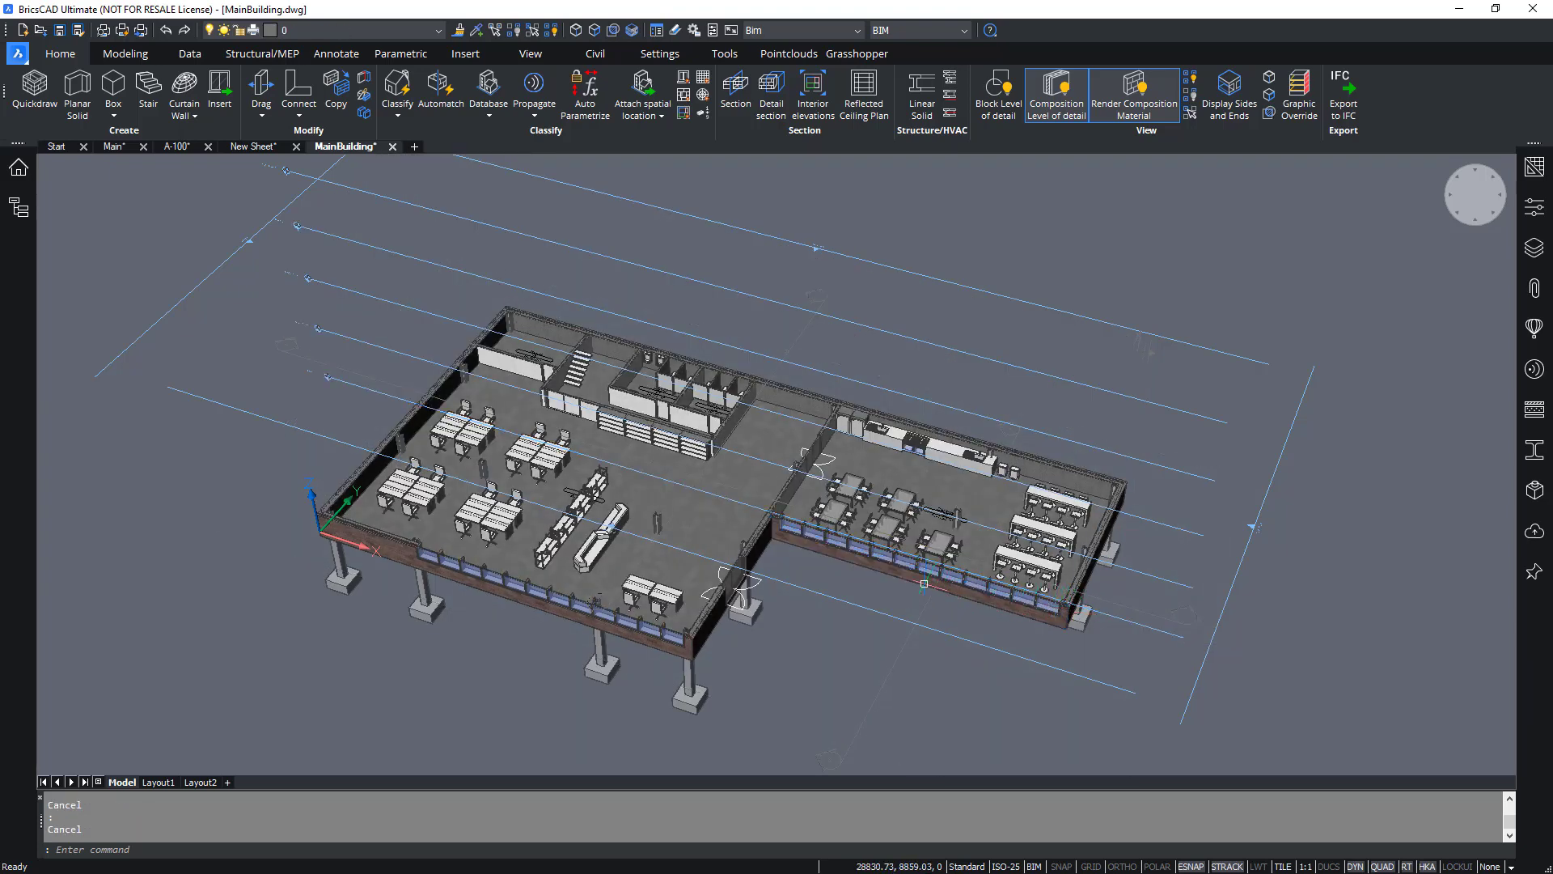
Zoom into the canteen and open a copy of a school chair for editing.
{"action": "scroll", "coordinate": [894, 531], "scroll_direction": "up", "scroll_amount": 5}
{"action": "scroll", "coordinate": [893, 531], "scroll_direction": "up", "scroll_amount": 3}
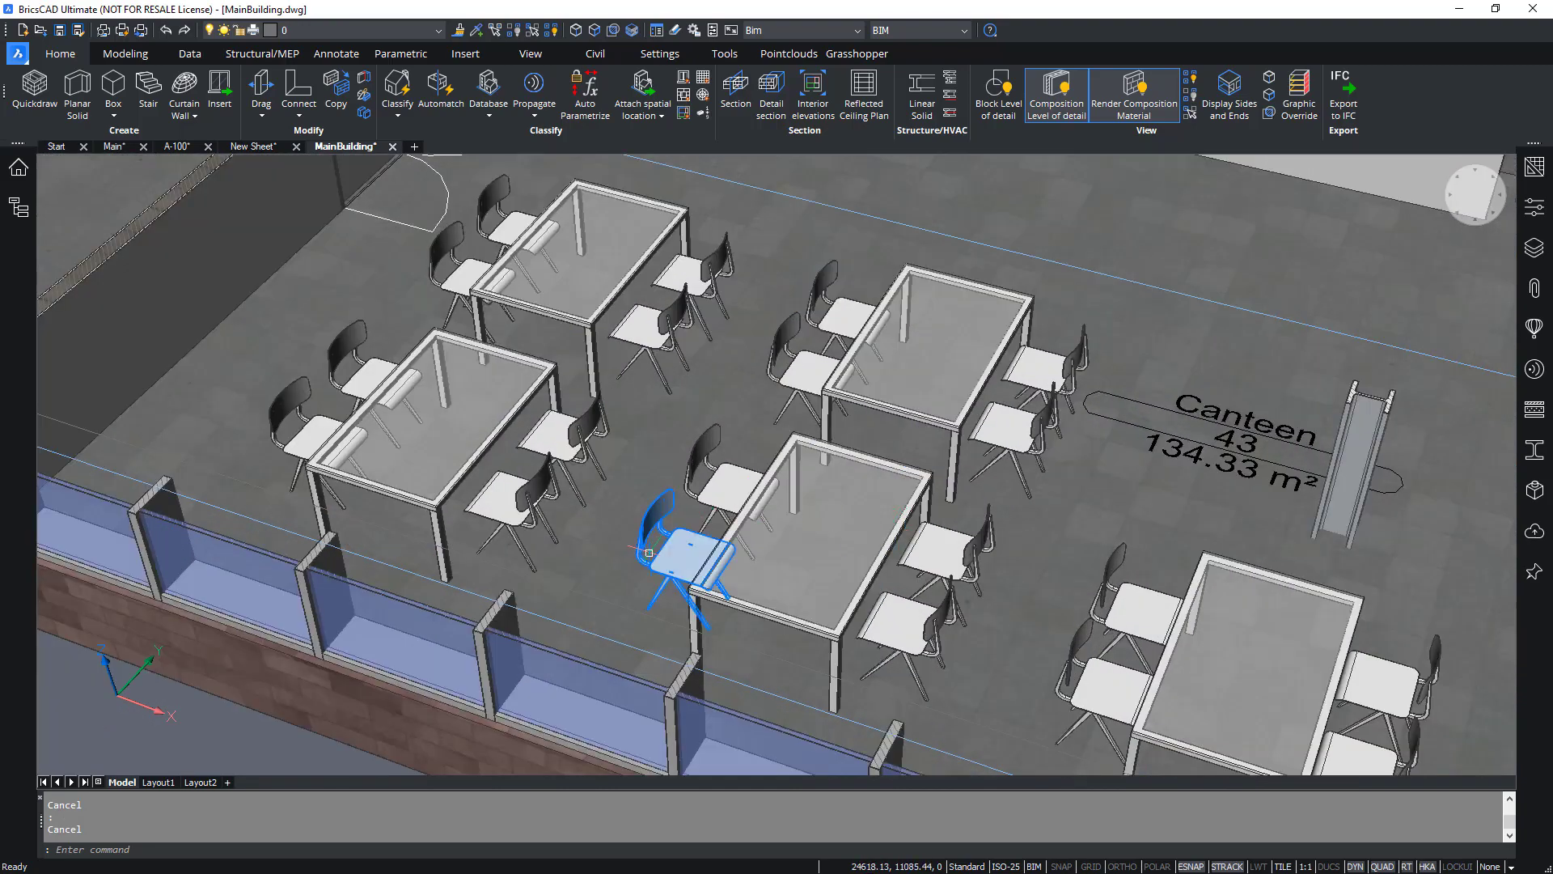
{"action": "mouse_move", "coordinate": [660, 559]}
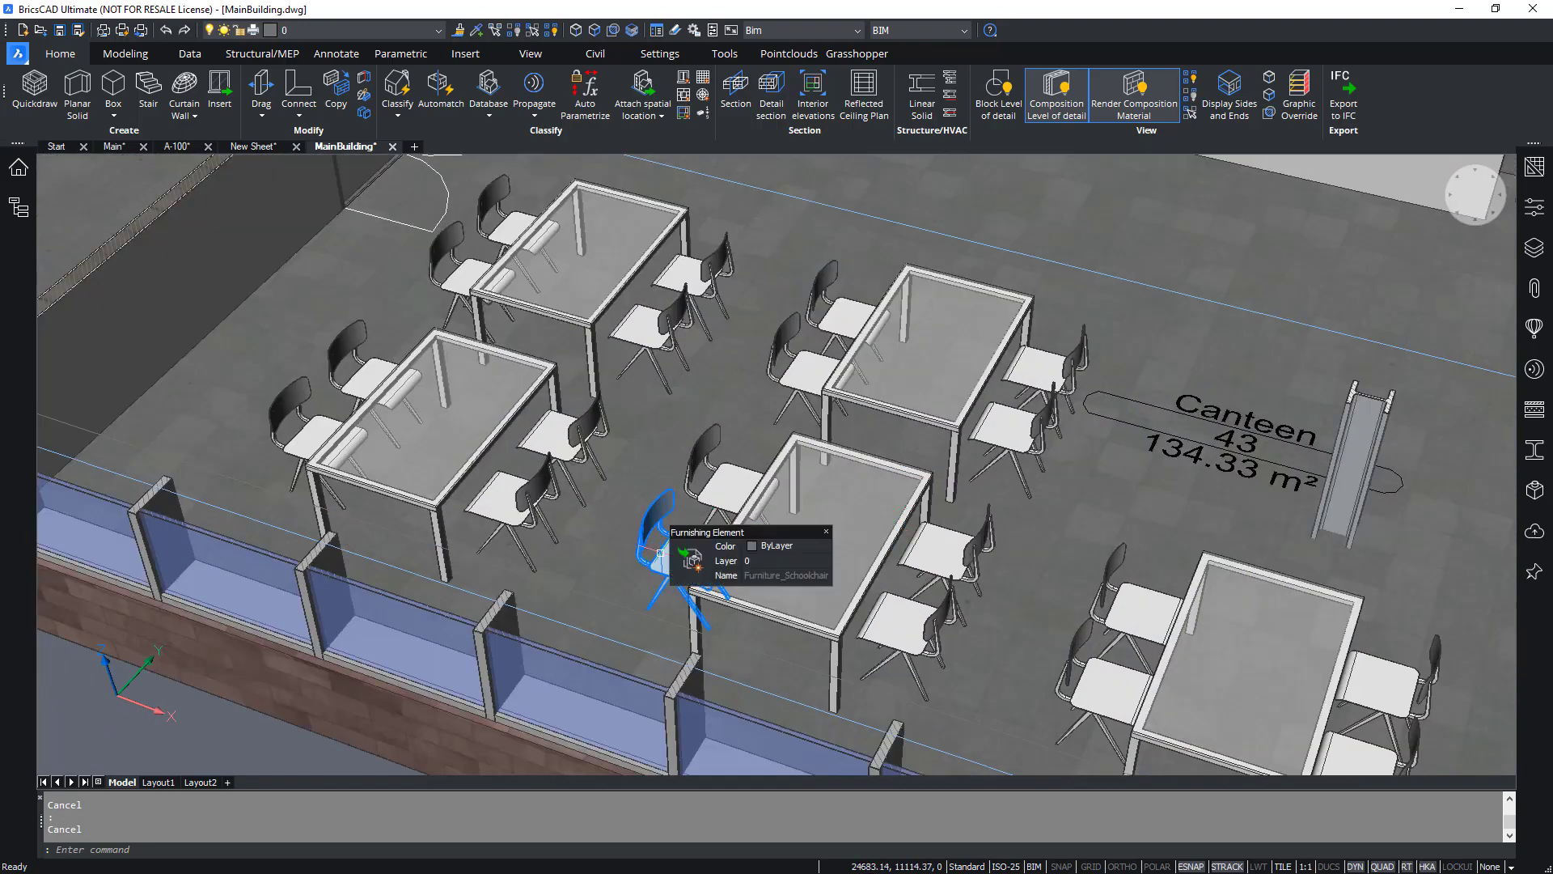
{"action": "left_click", "coordinate": [686, 560]}
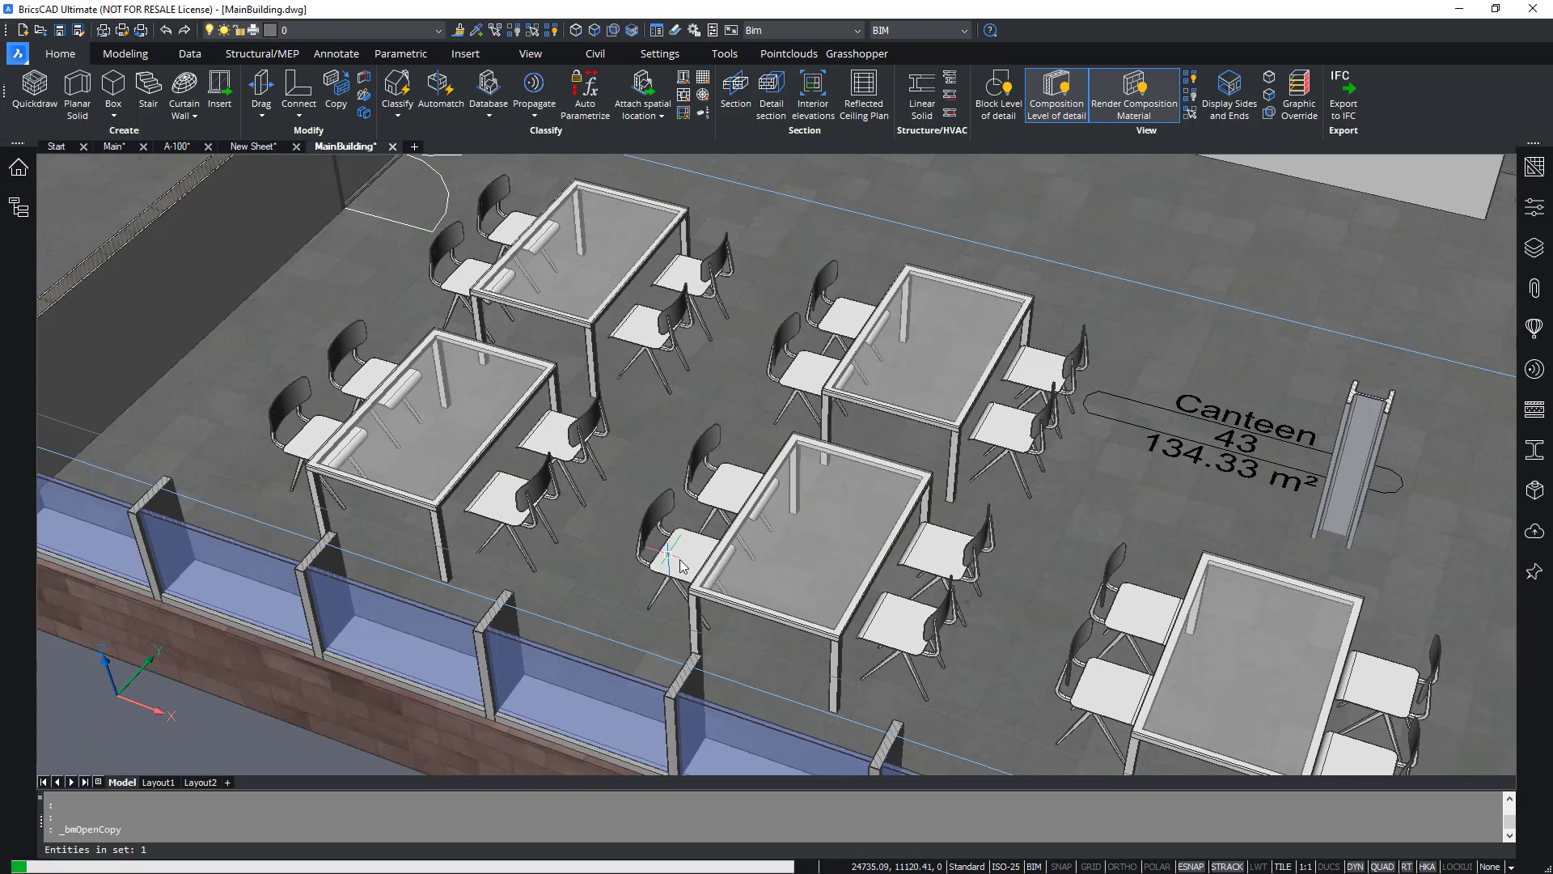
{"action": "key", "text": "Escape"}
{"action": "key", "text": "Escape"}
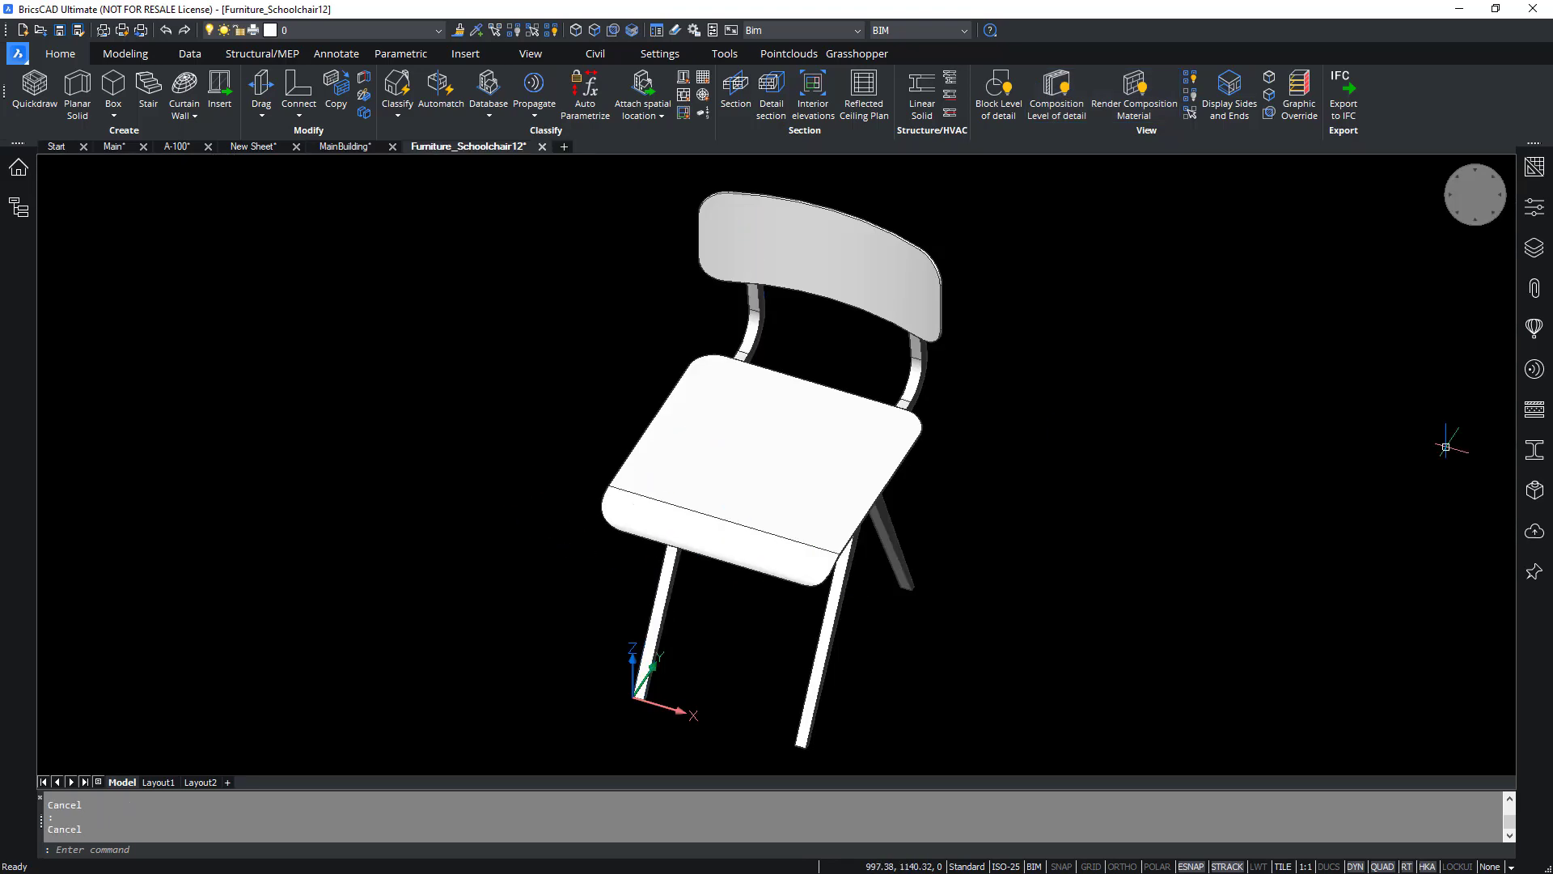
Open the layer list and turn on the BRX_2D_Symbols layer in the chair drawing.
{"action": "left_click", "coordinate": [1533, 249]}
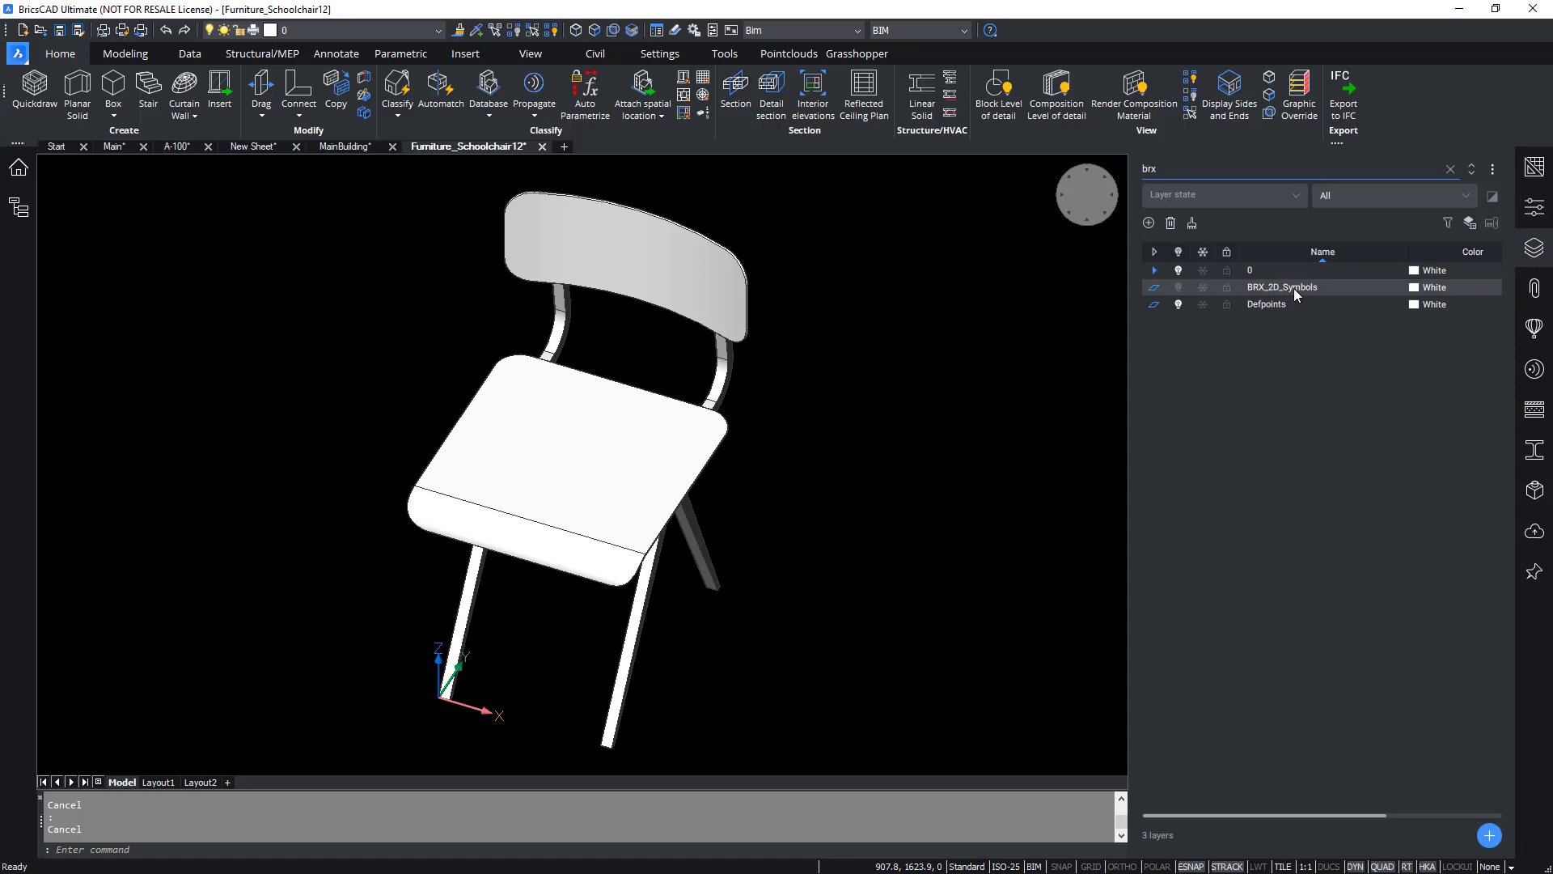
{"action": "left_click", "coordinate": [1180, 288]}
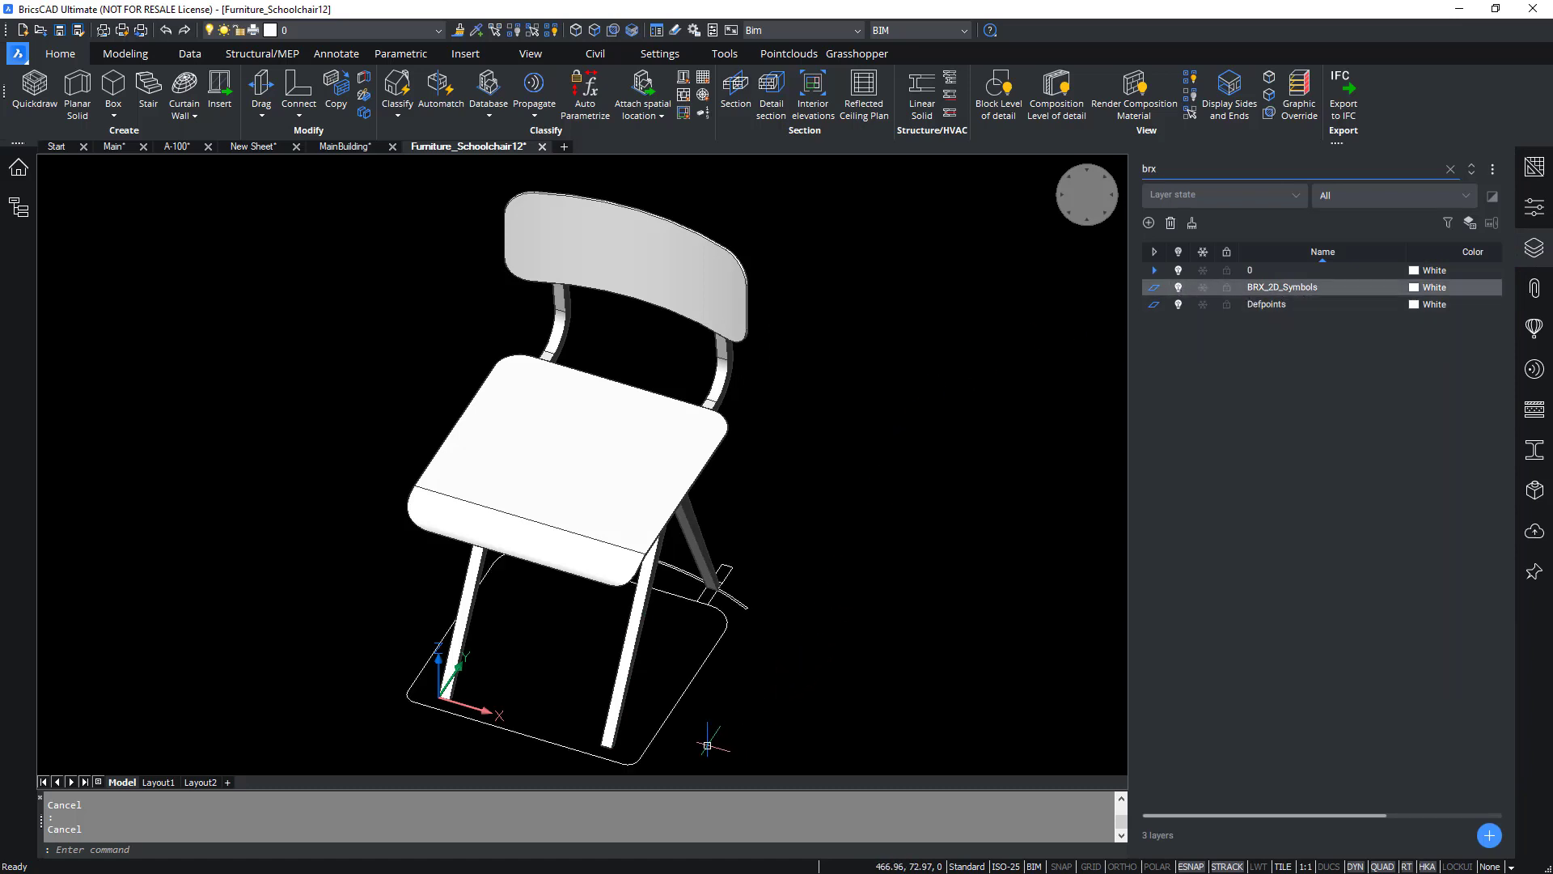
{"action": "mouse_move", "coordinate": [668, 712]}
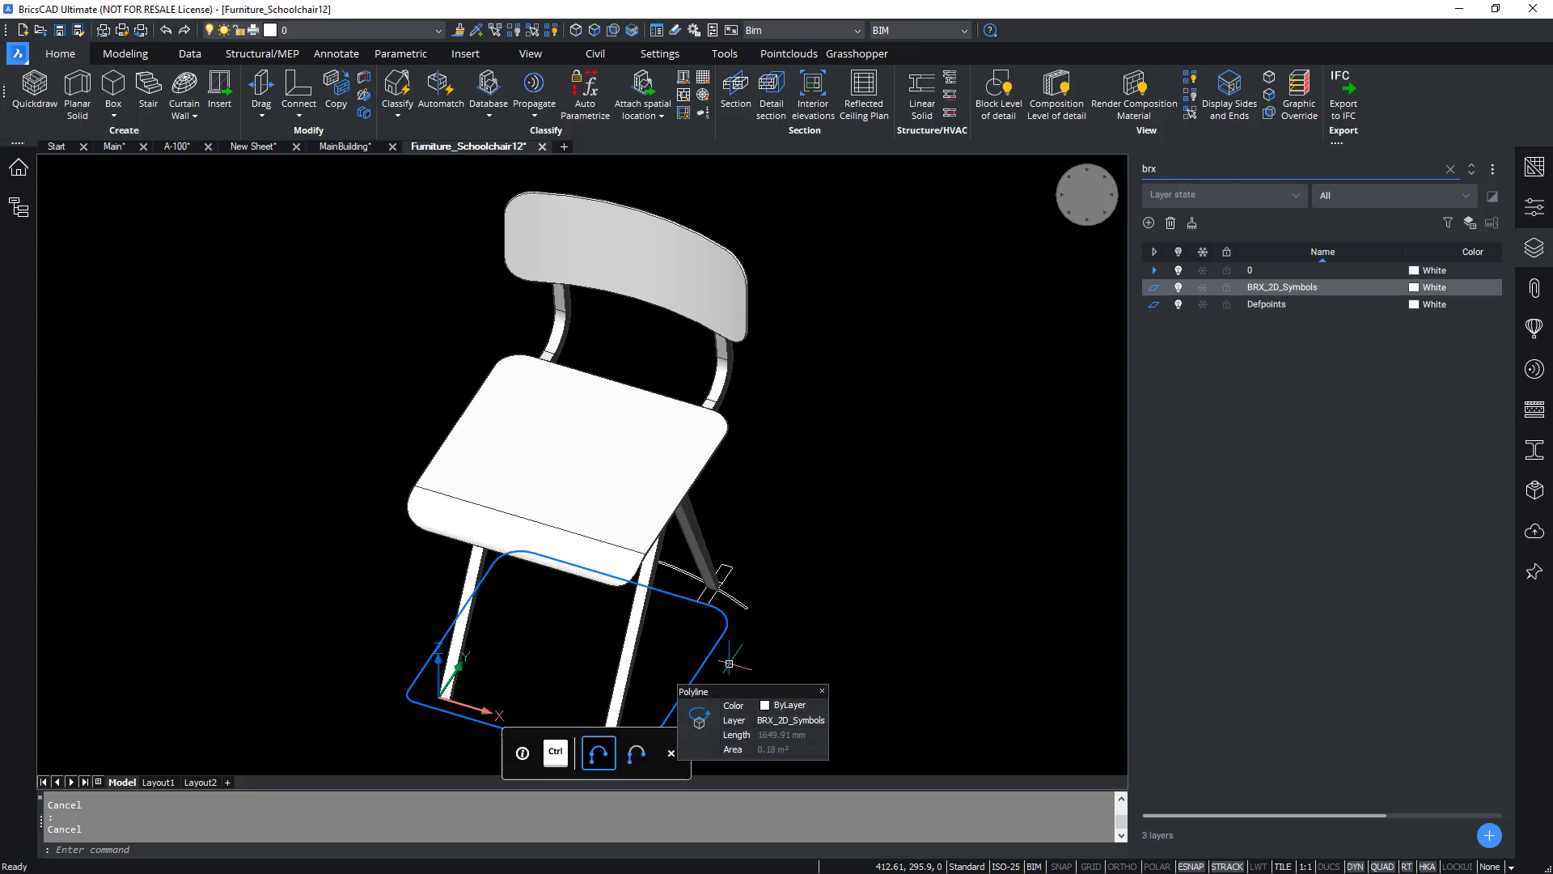
{"action": "mouse_move", "coordinate": [740, 607]}
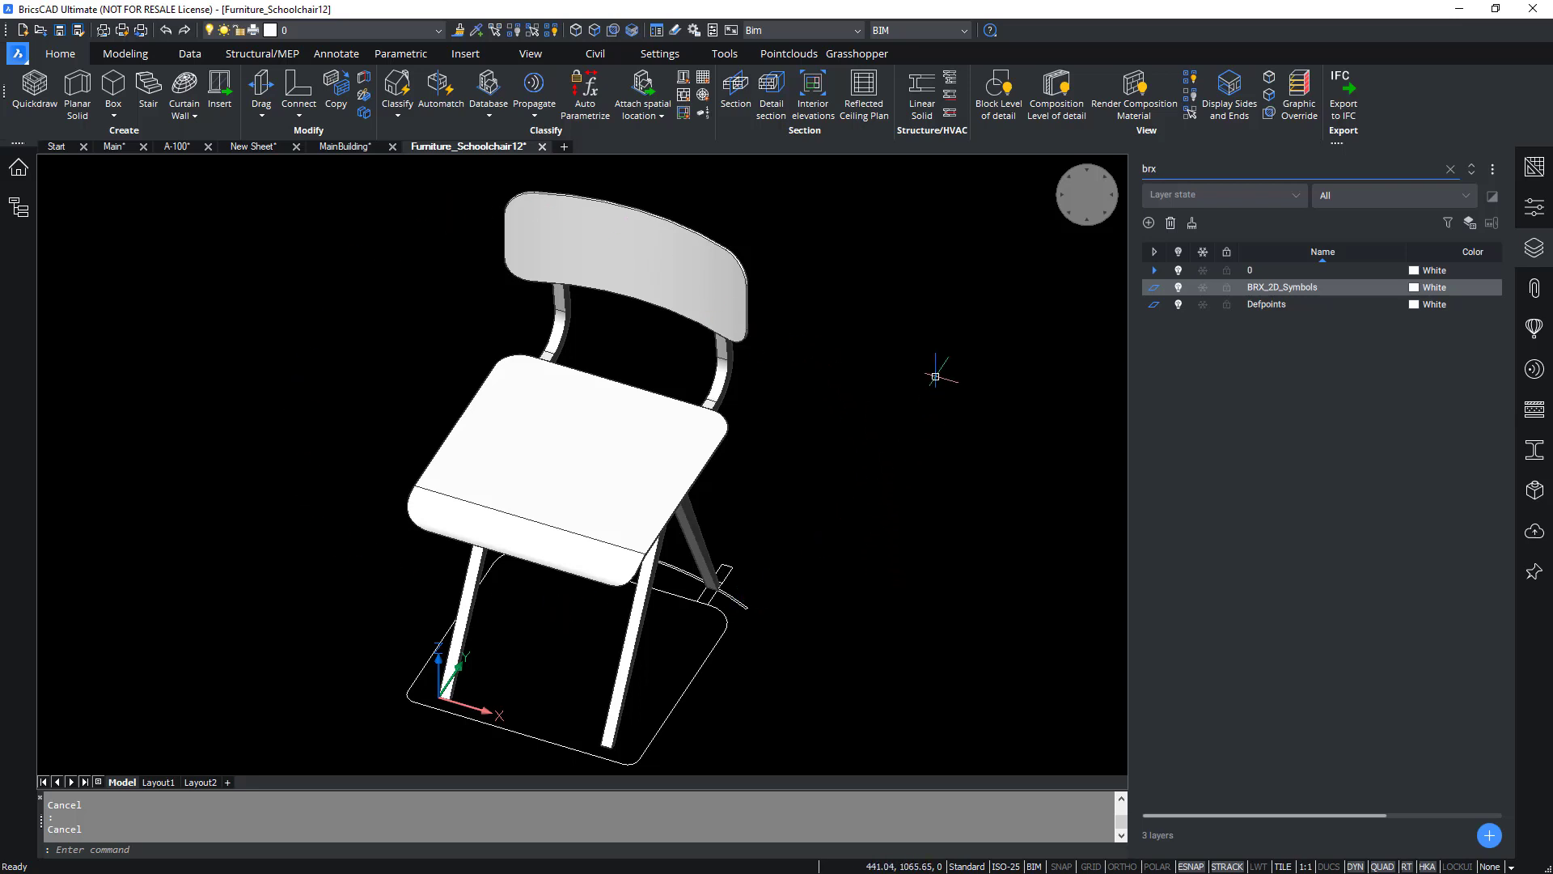
Draw two crossing polylines inside the chair's 2D symbol outline.
{"action": "mouse_move", "coordinate": [651, 281]}
{"action": "middle_click_drag", "start_coordinate": [877, 642], "coordinate": [796, 639], "text": "shift"}
{"action": "type", "text": "pl"}
{"action": "key", "text": "Return"}
{"action": "left_click", "coordinate": [494, 577]}
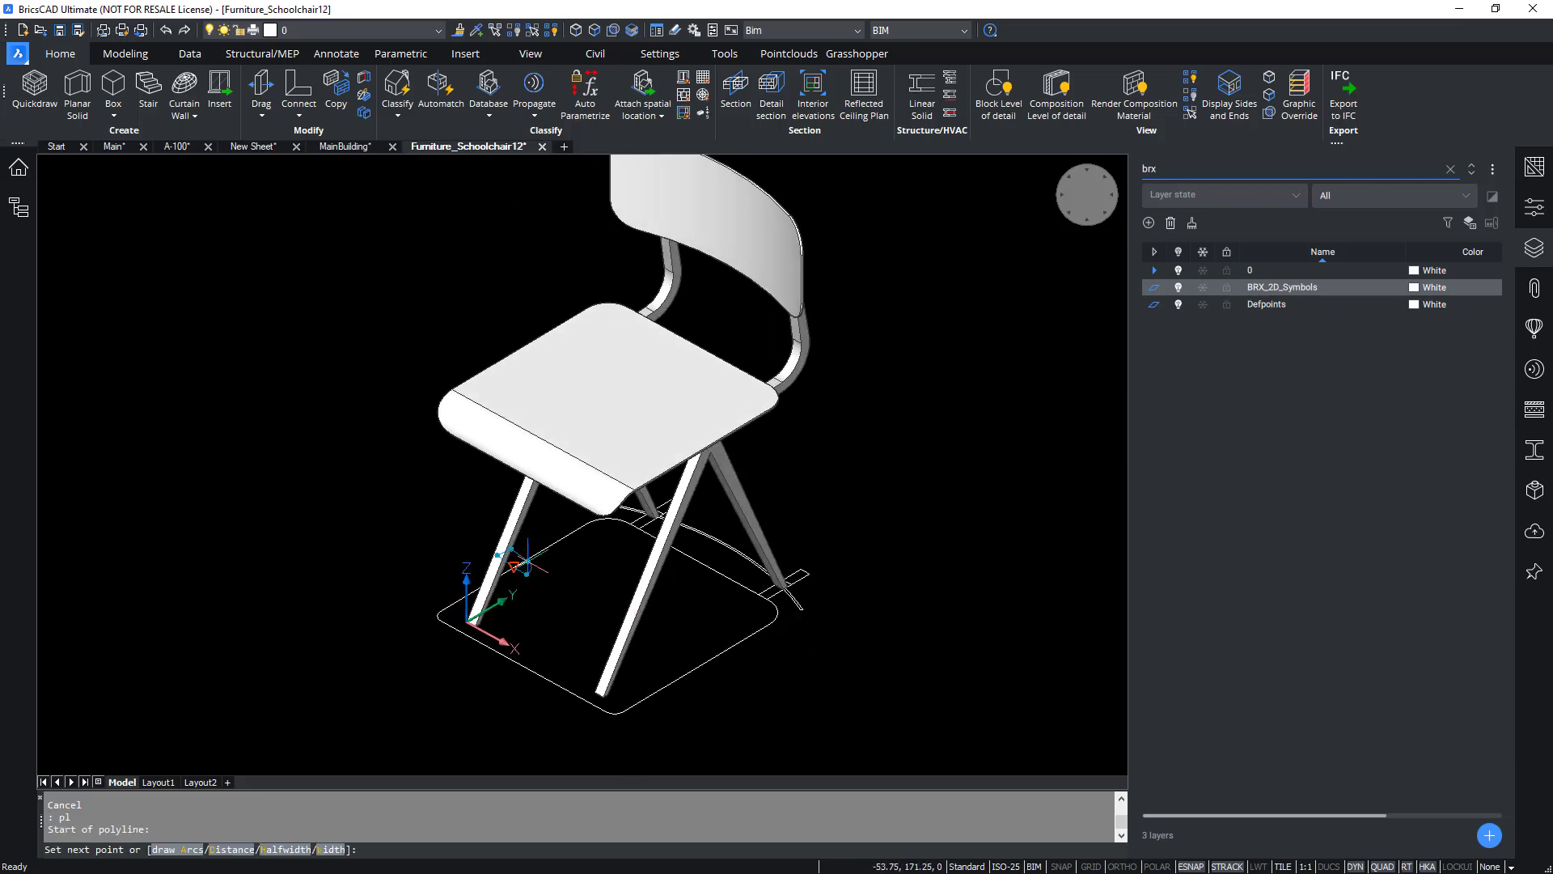
{"action": "key", "text": "Escape"}
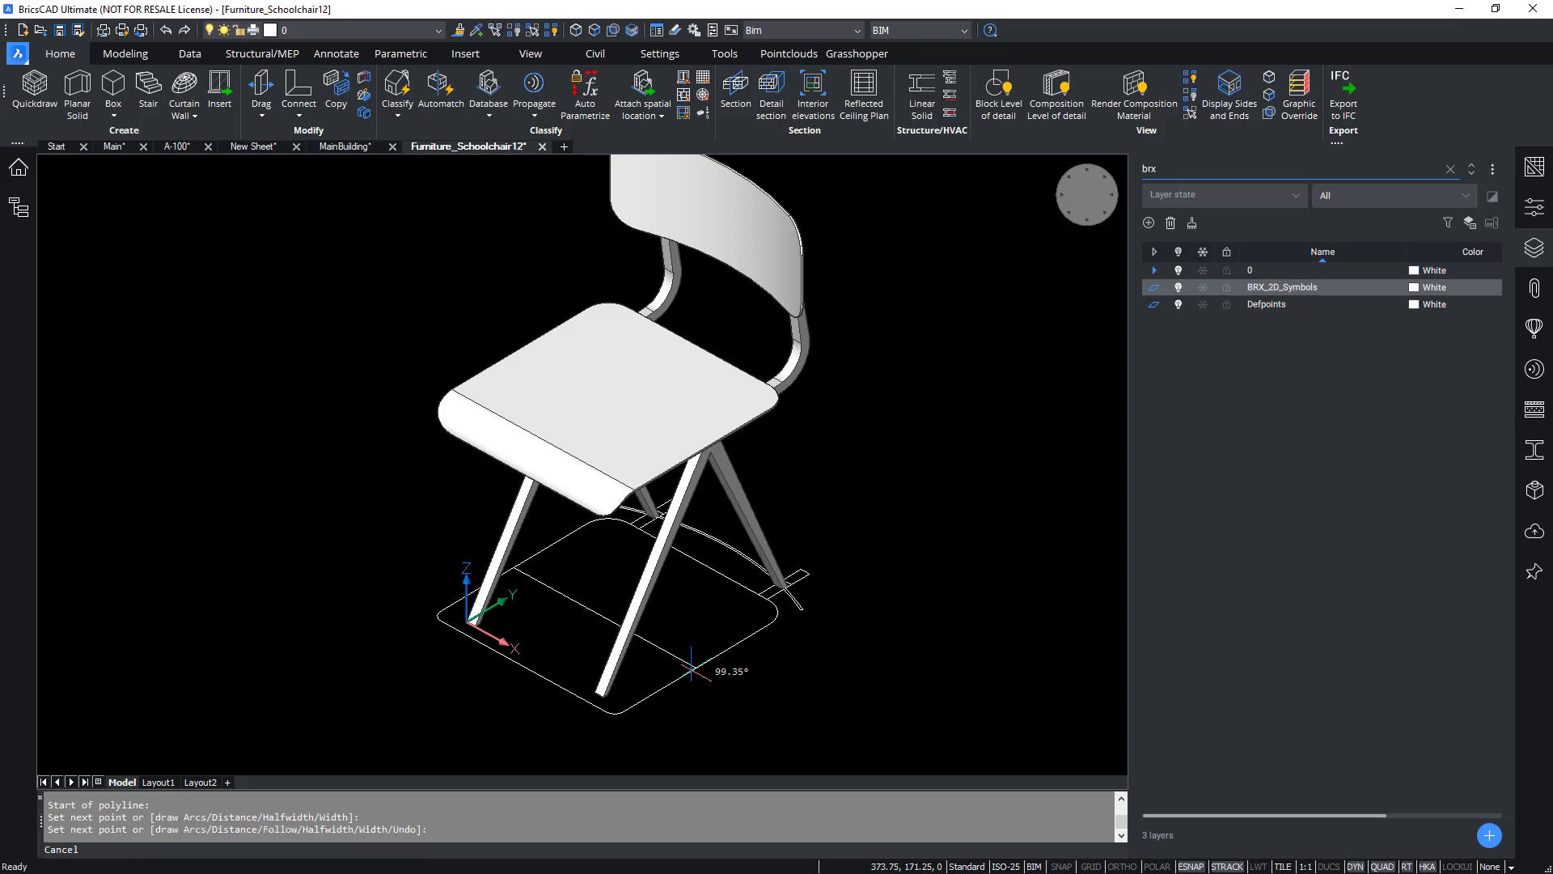
{"action": "key", "text": "Return"}
{"action": "left_click", "coordinate": [525, 665]}
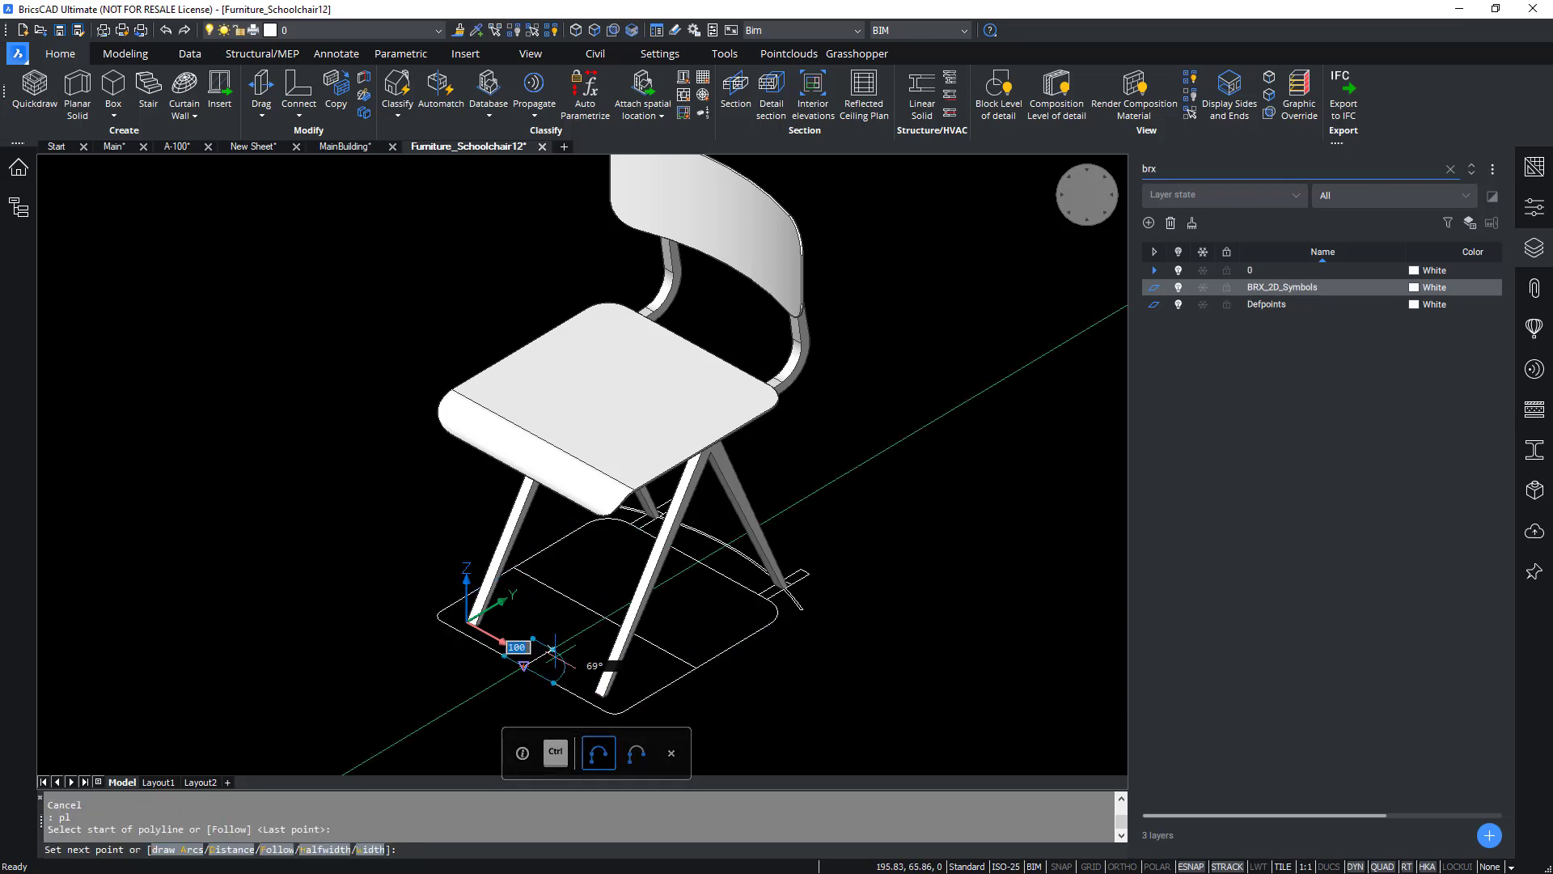
{"action": "key", "text": "Escape"}
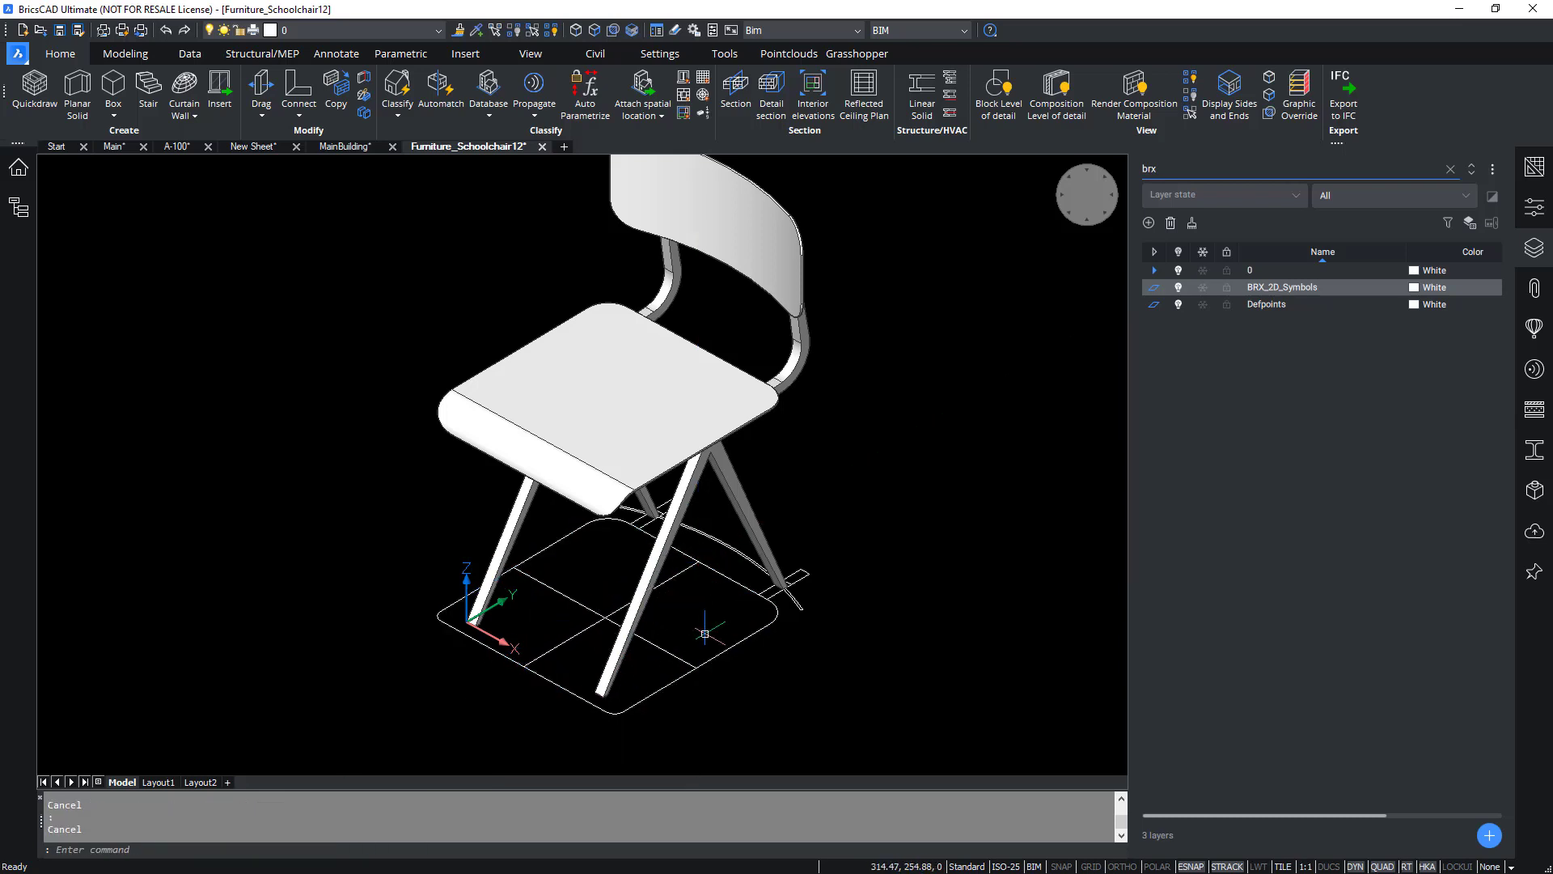
Move the two crossing polylines onto the BRX_2D_Symbols layer.
{"action": "middle_click_drag", "start_coordinate": [867, 636], "coordinate": [813, 629], "text": "shift"}
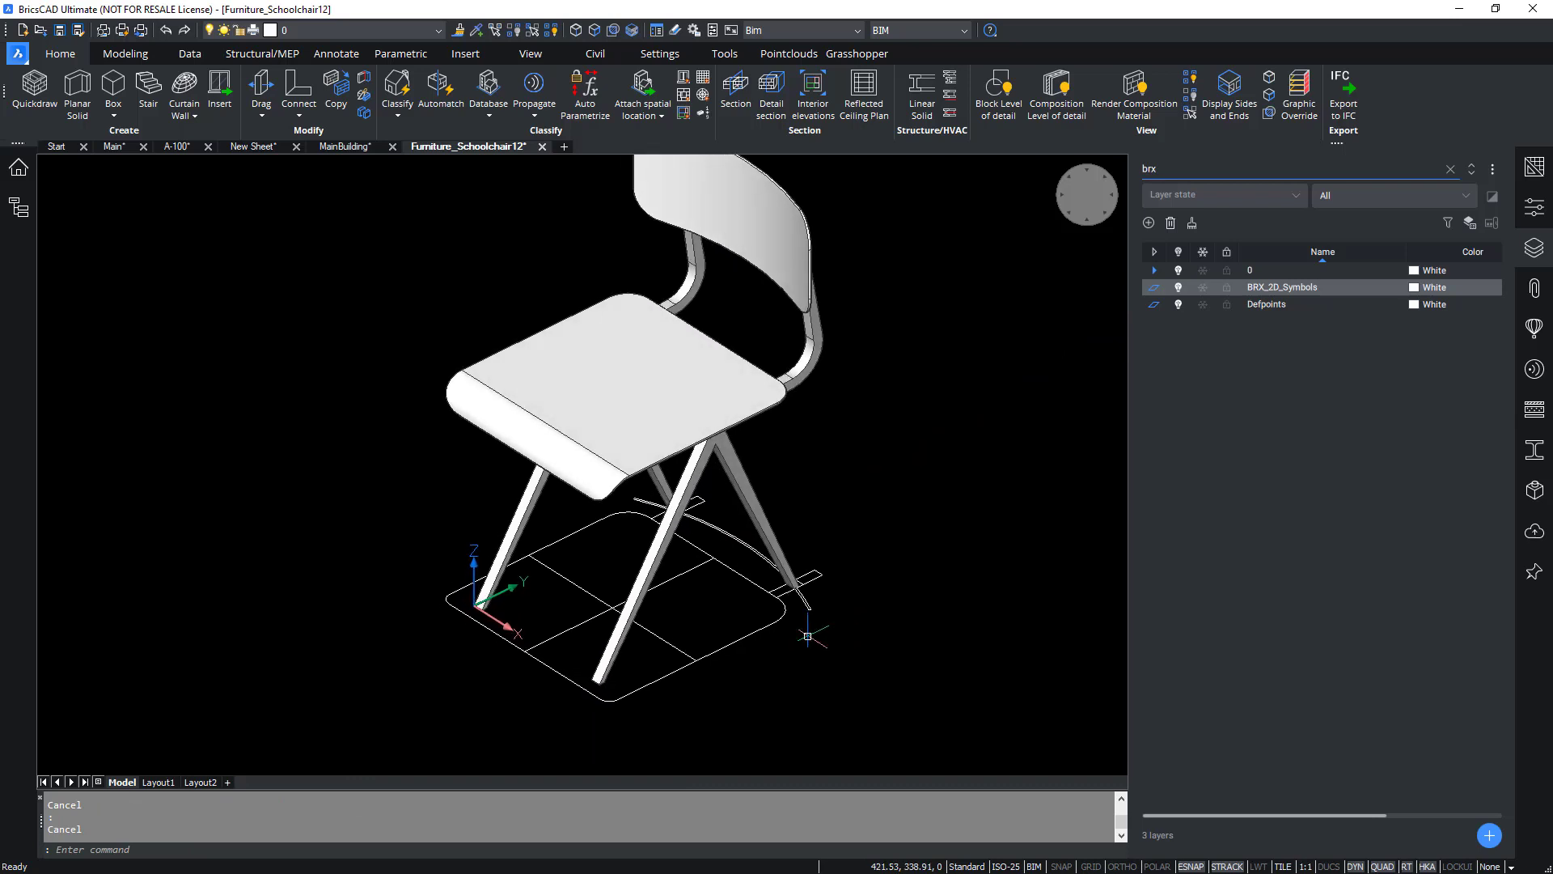
{"action": "scroll", "coordinate": [594, 606], "scroll_direction": "up", "scroll_amount": 2}
{"action": "left_click", "coordinate": [604, 564]}
{"action": "left_click", "coordinate": [567, 624]}
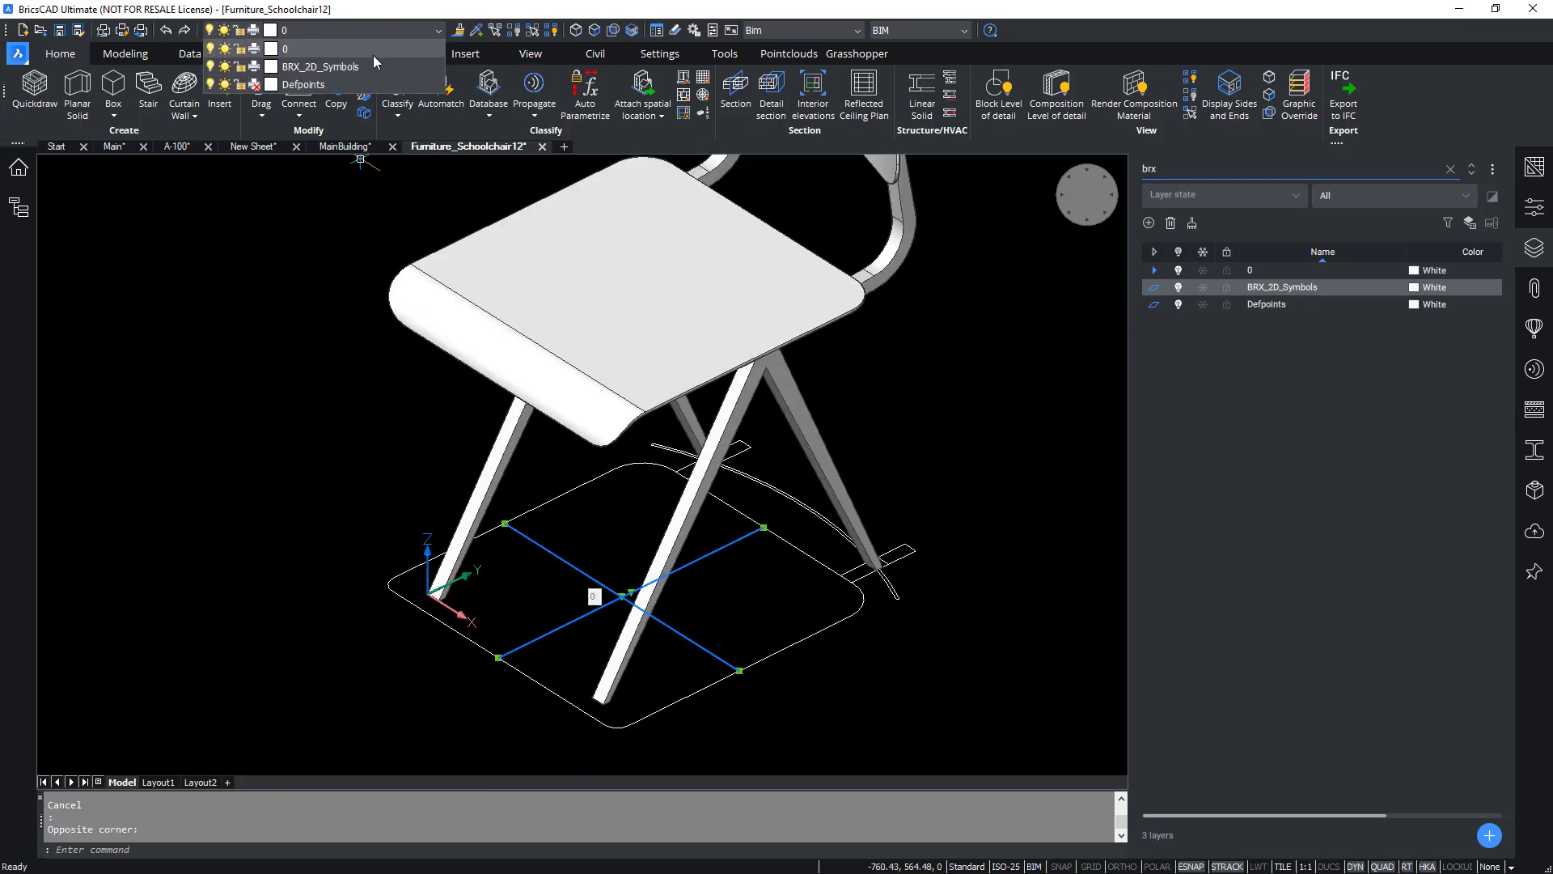
{"action": "left_click", "coordinate": [371, 71]}
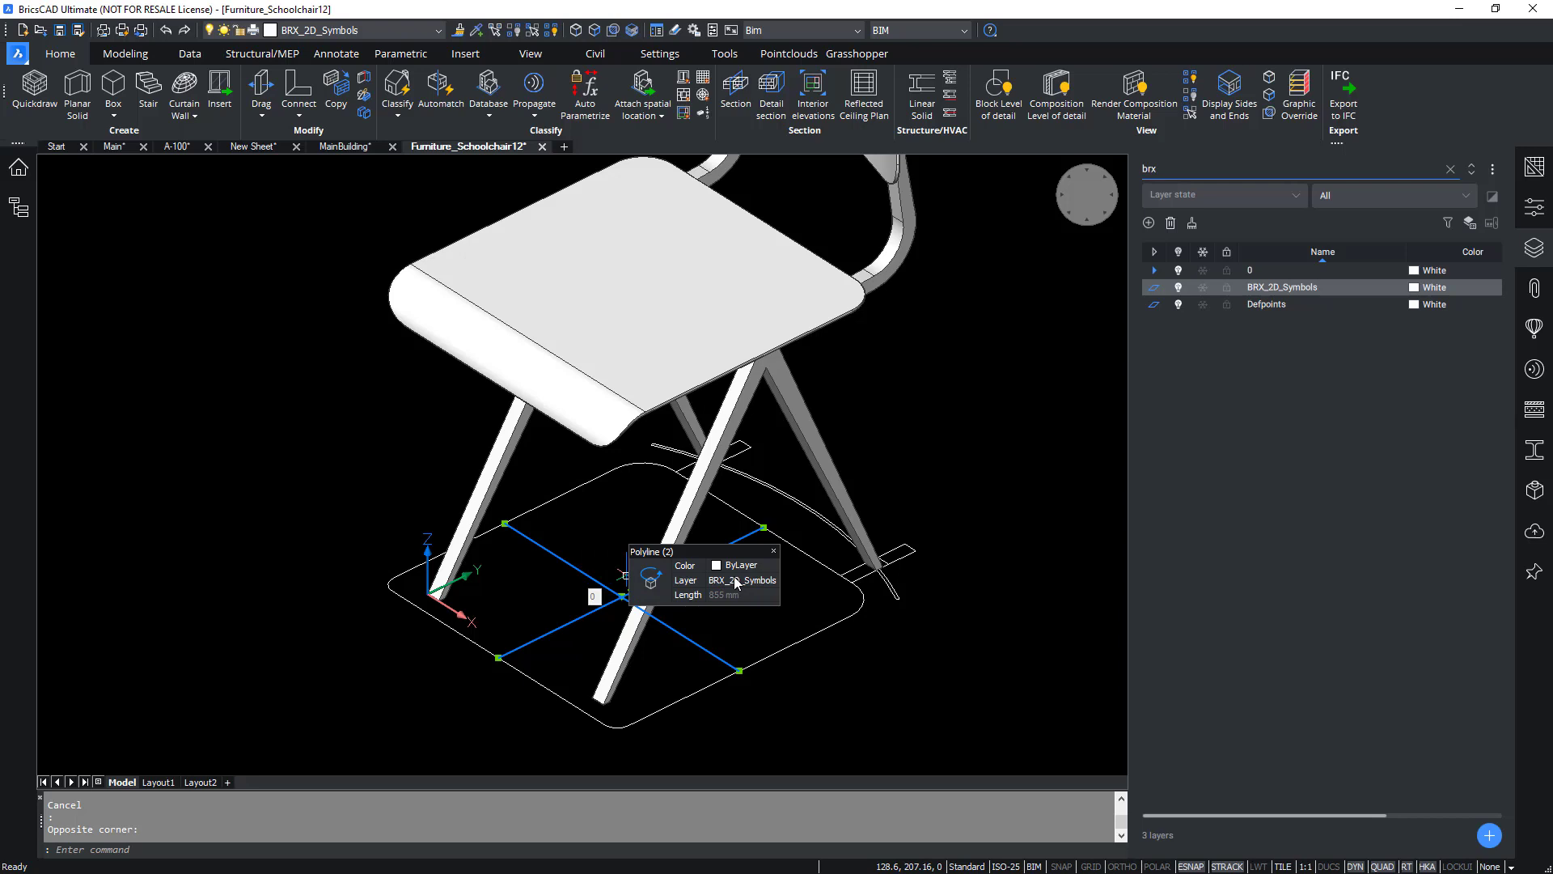
{"action": "key", "text": "Escape"}
Add the entire chair drawing to the Furnishing Elements library as Furniture Schoolchair Changed BRX in millimetres.
{"action": "left_click", "coordinate": [1533, 248]}
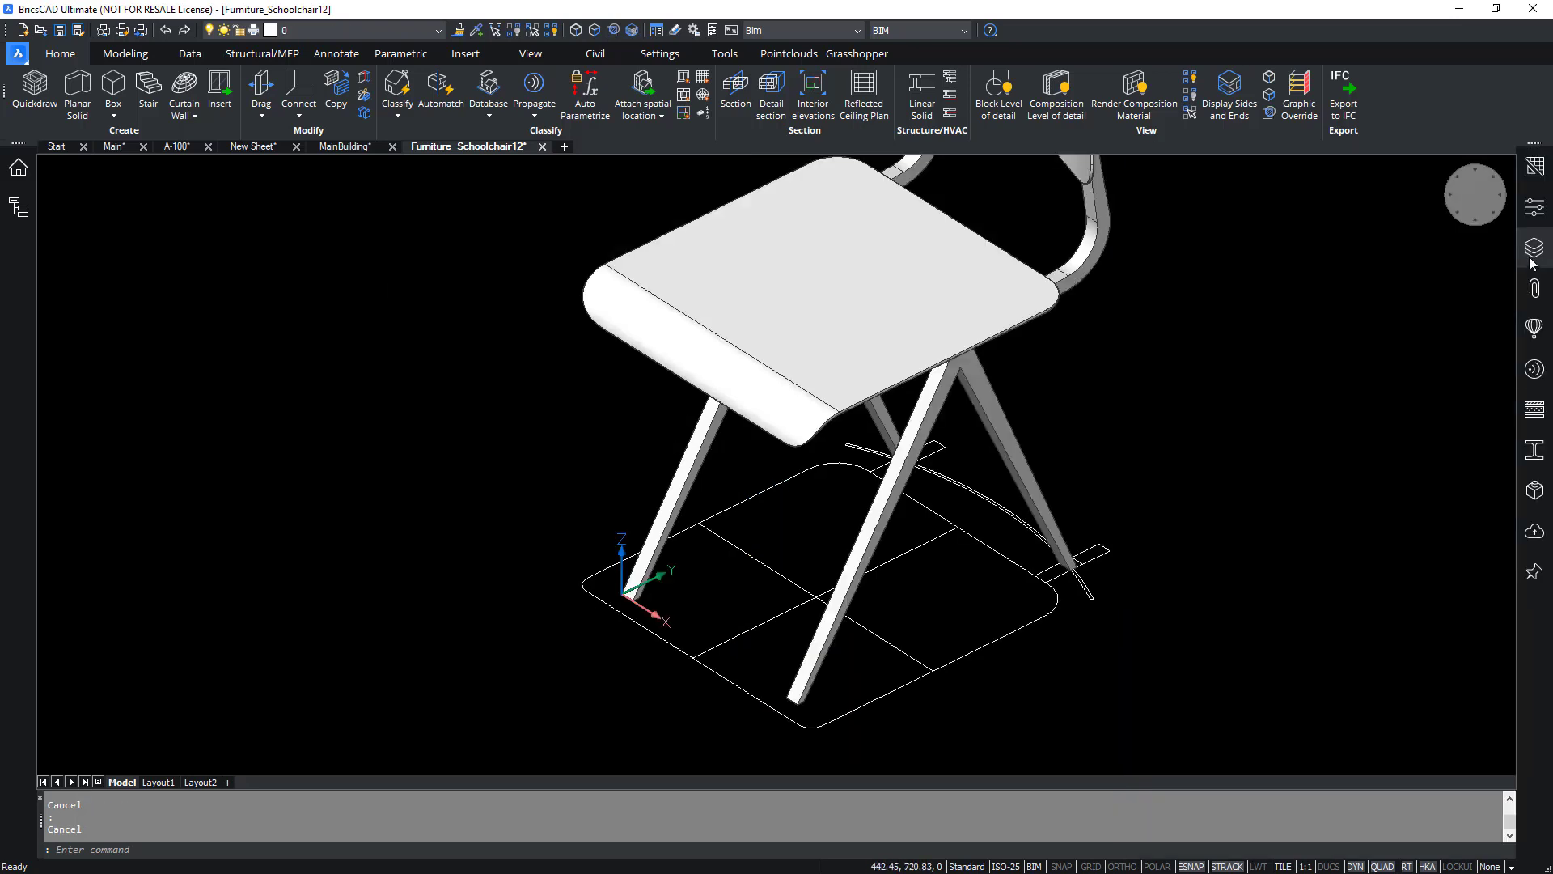
{"action": "left_click", "coordinate": [1535, 328]}
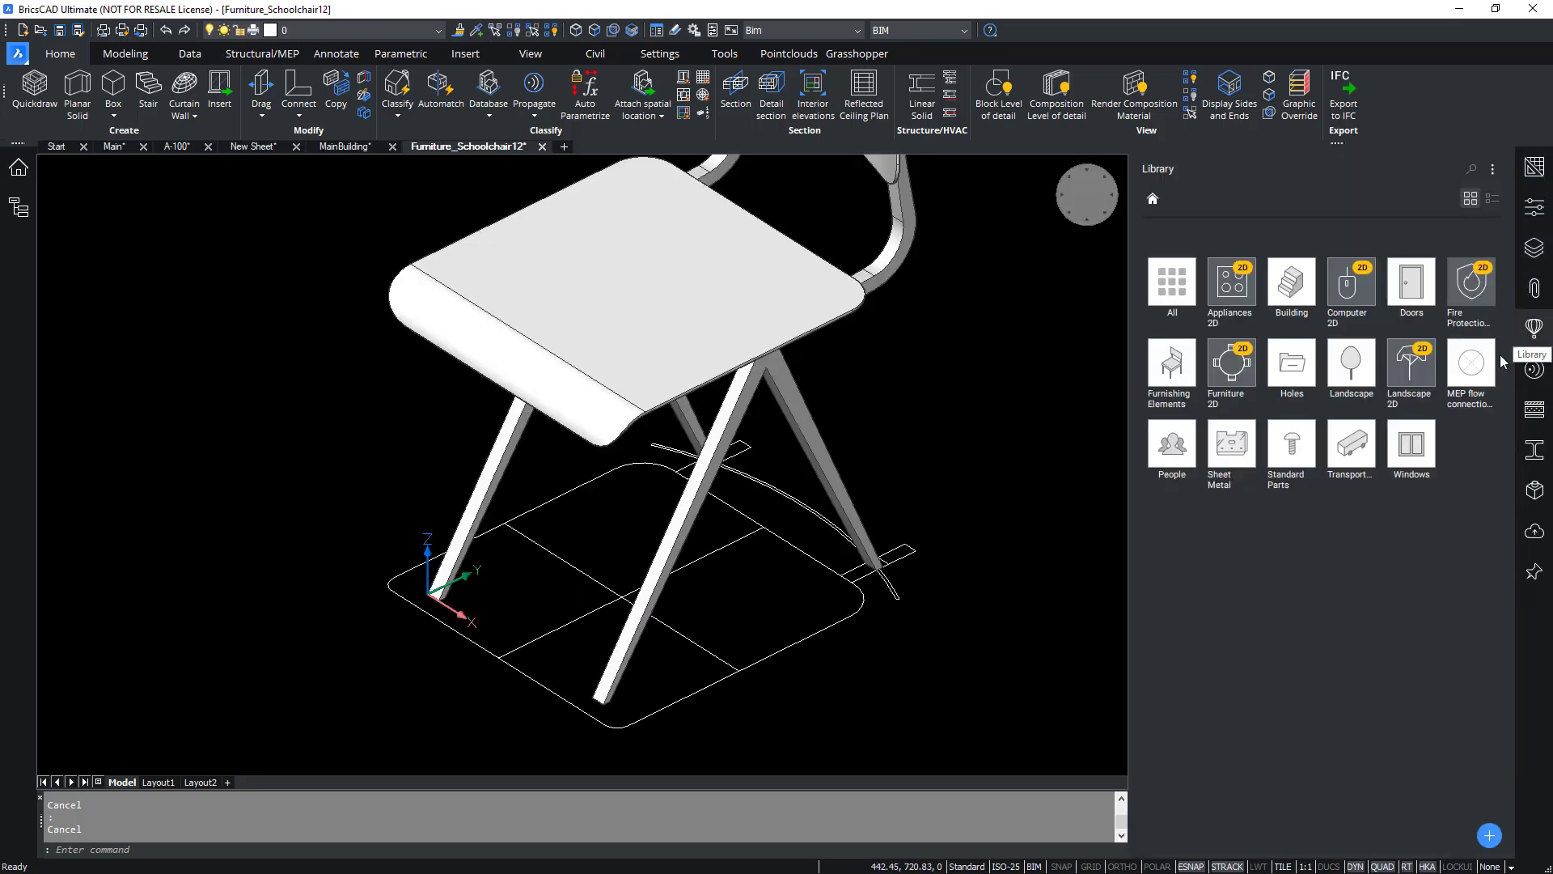
{"action": "left_click", "coordinate": [1186, 389]}
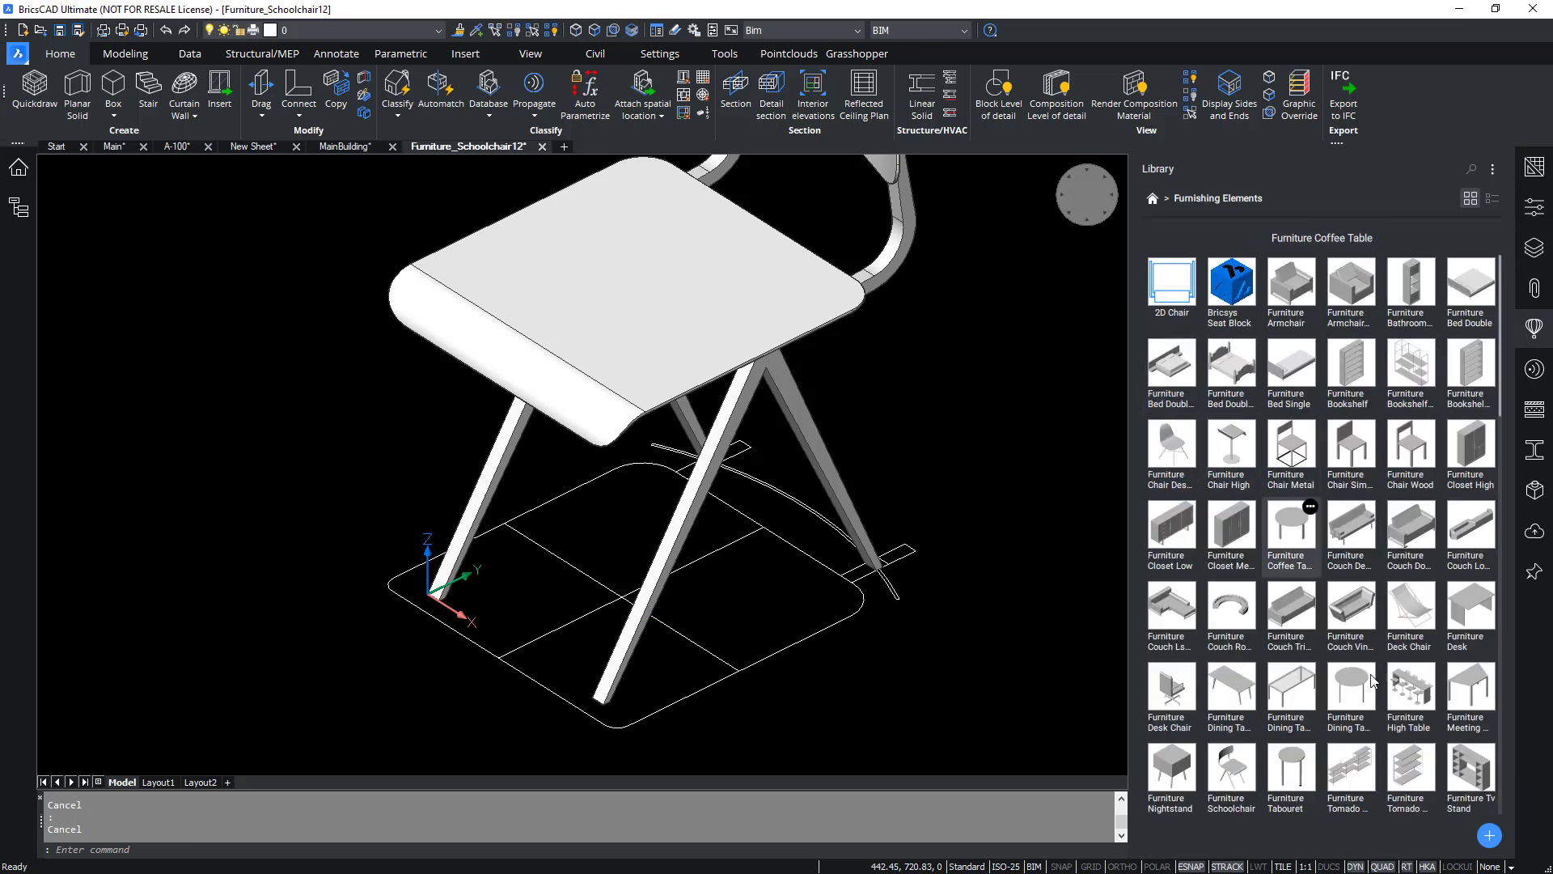
{"action": "left_click", "coordinate": [1489, 836]}
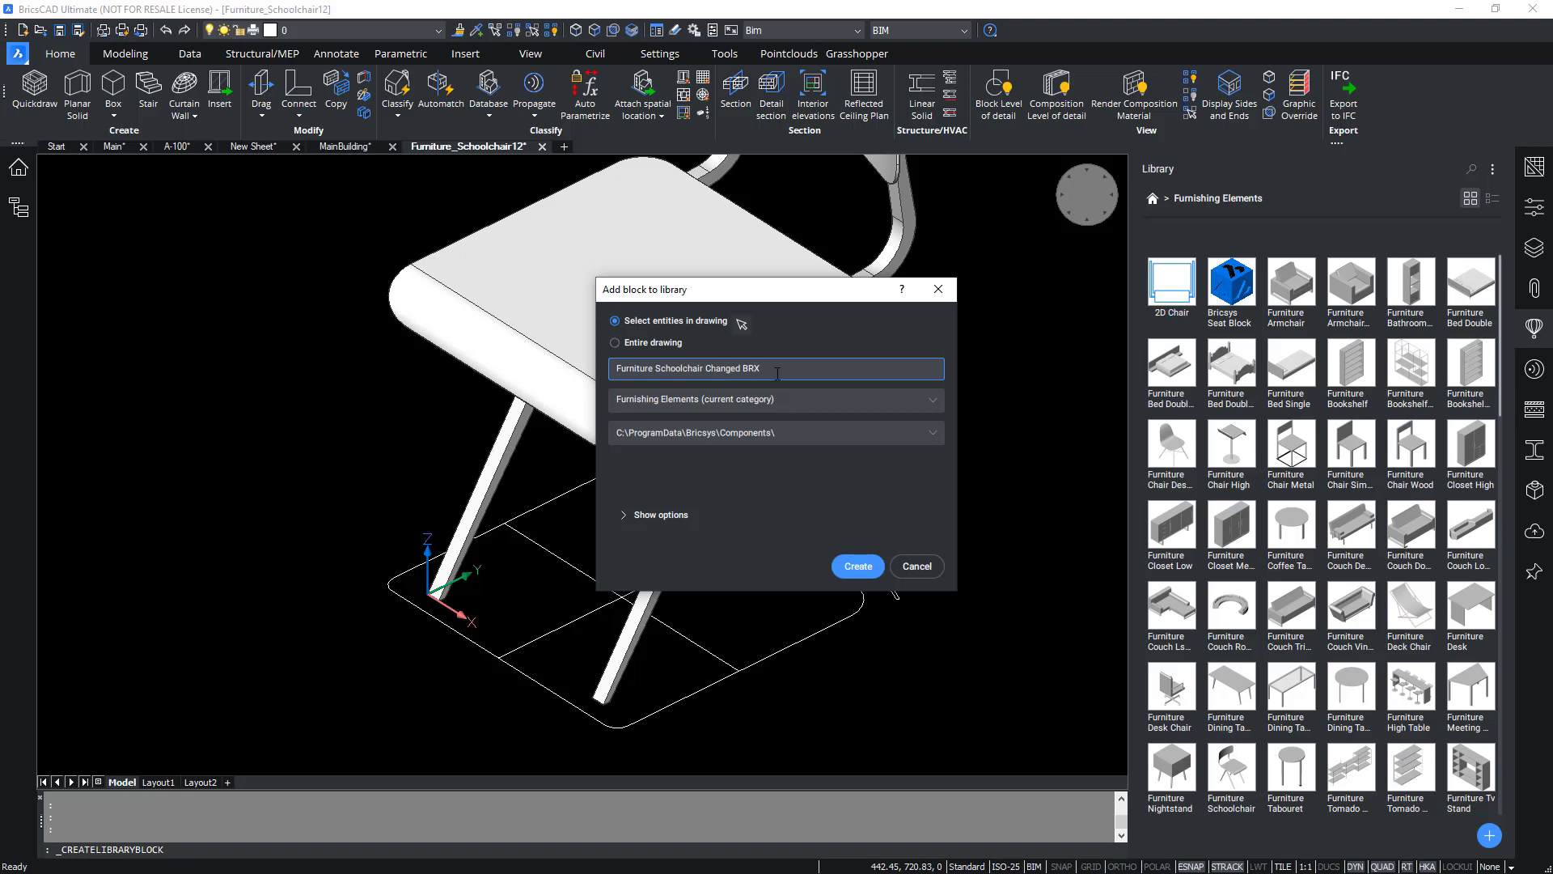
{"action": "left_click", "coordinate": [615, 342]}
{"action": "left_click", "coordinate": [683, 516]}
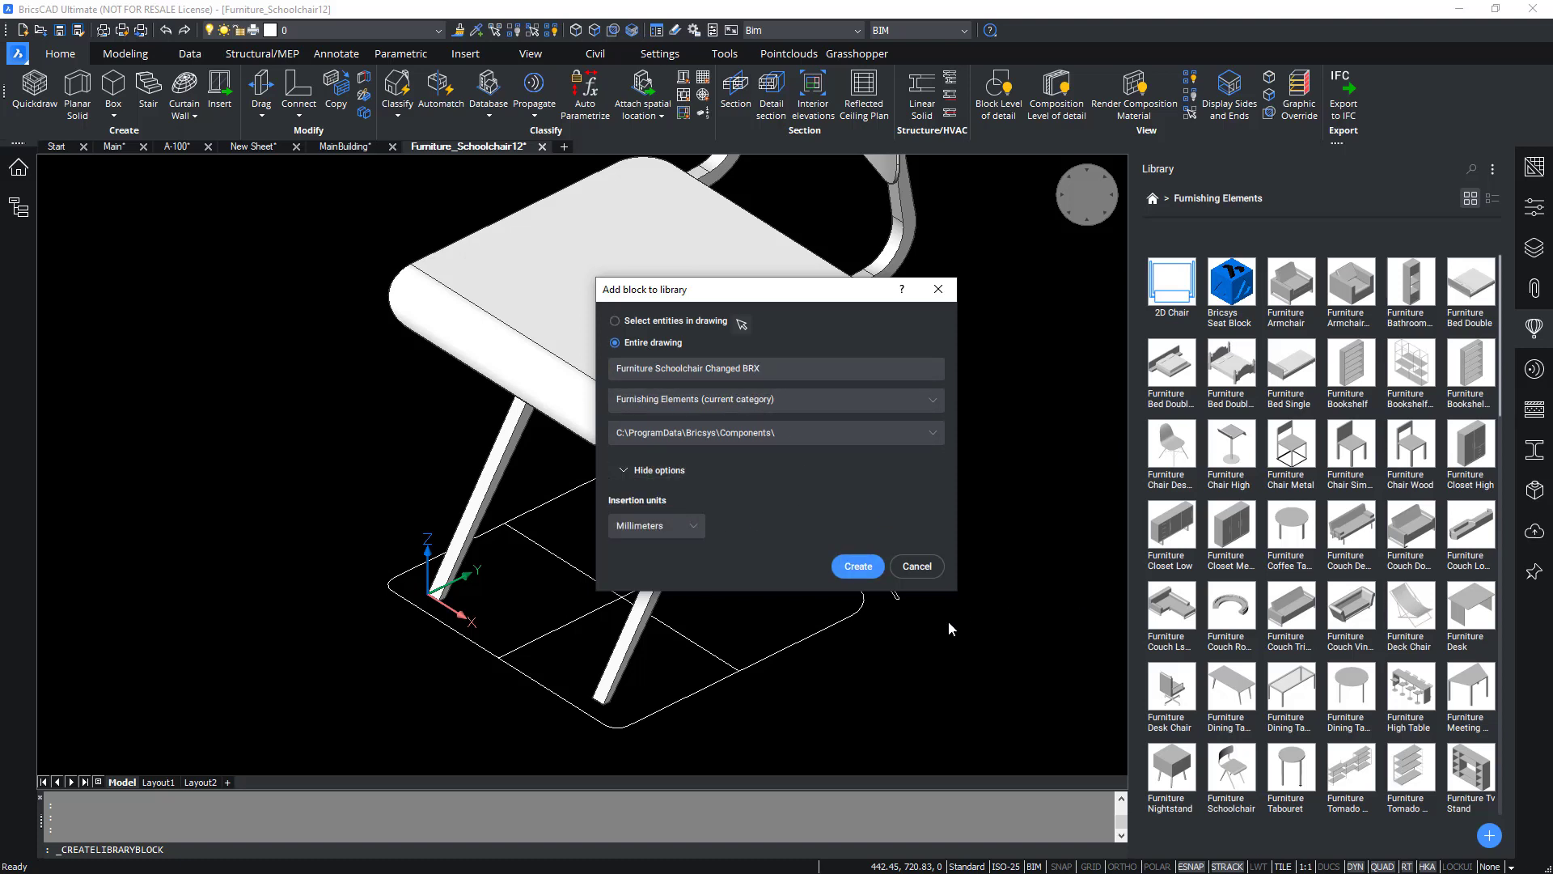
{"action": "left_click", "coordinate": [858, 567]}
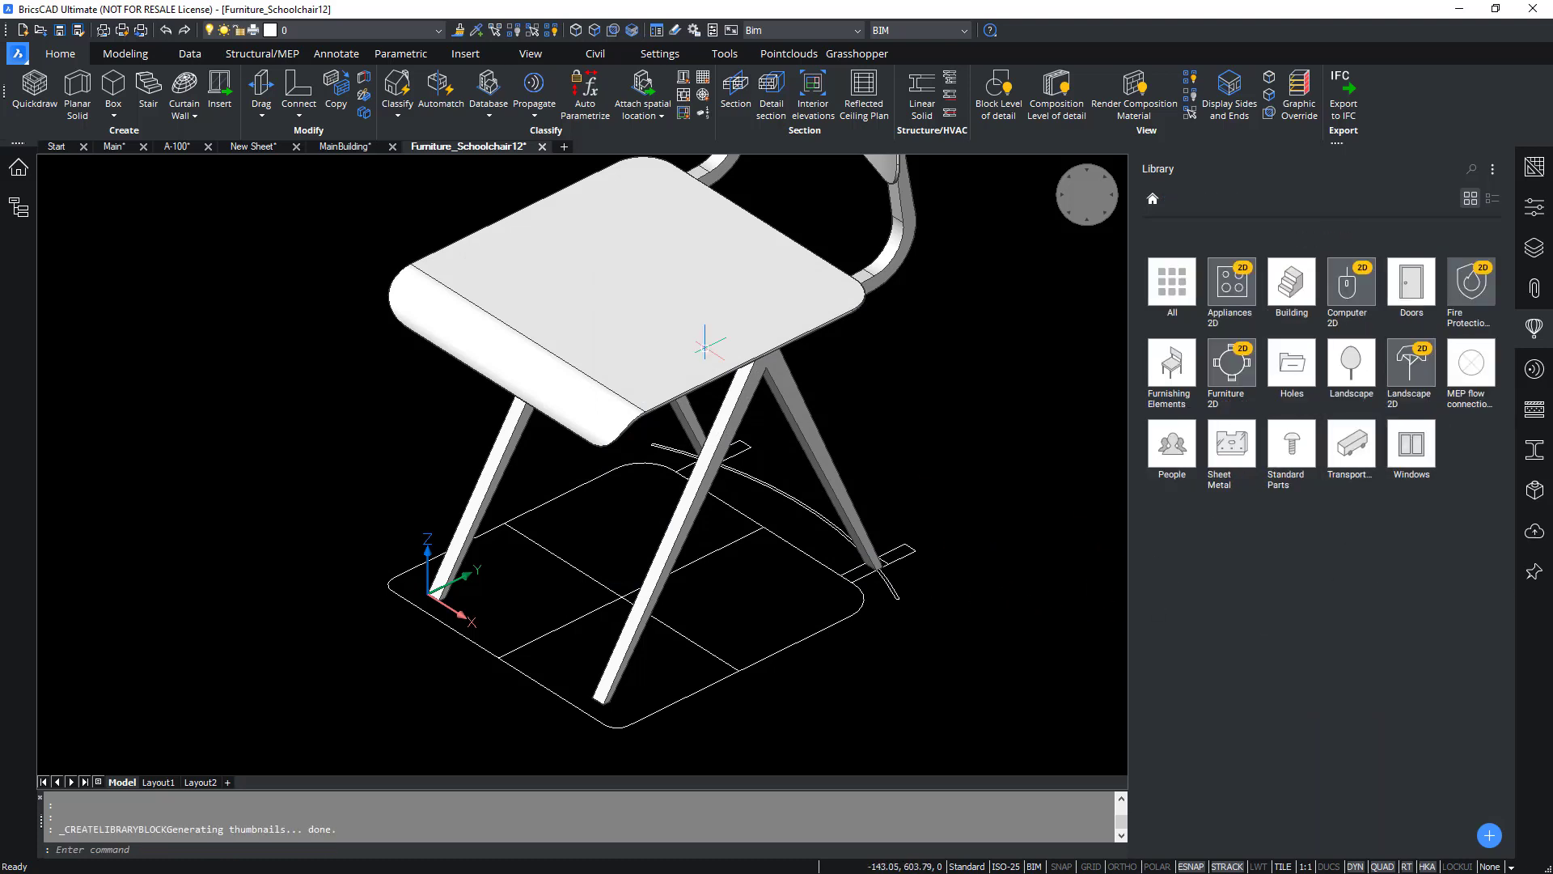
In MainBuilding, replace a canteen chair's source file with Furniture Schoolchair Changed BRX.dwg and save the drawing.
{"action": "left_click", "coordinate": [353, 149]}
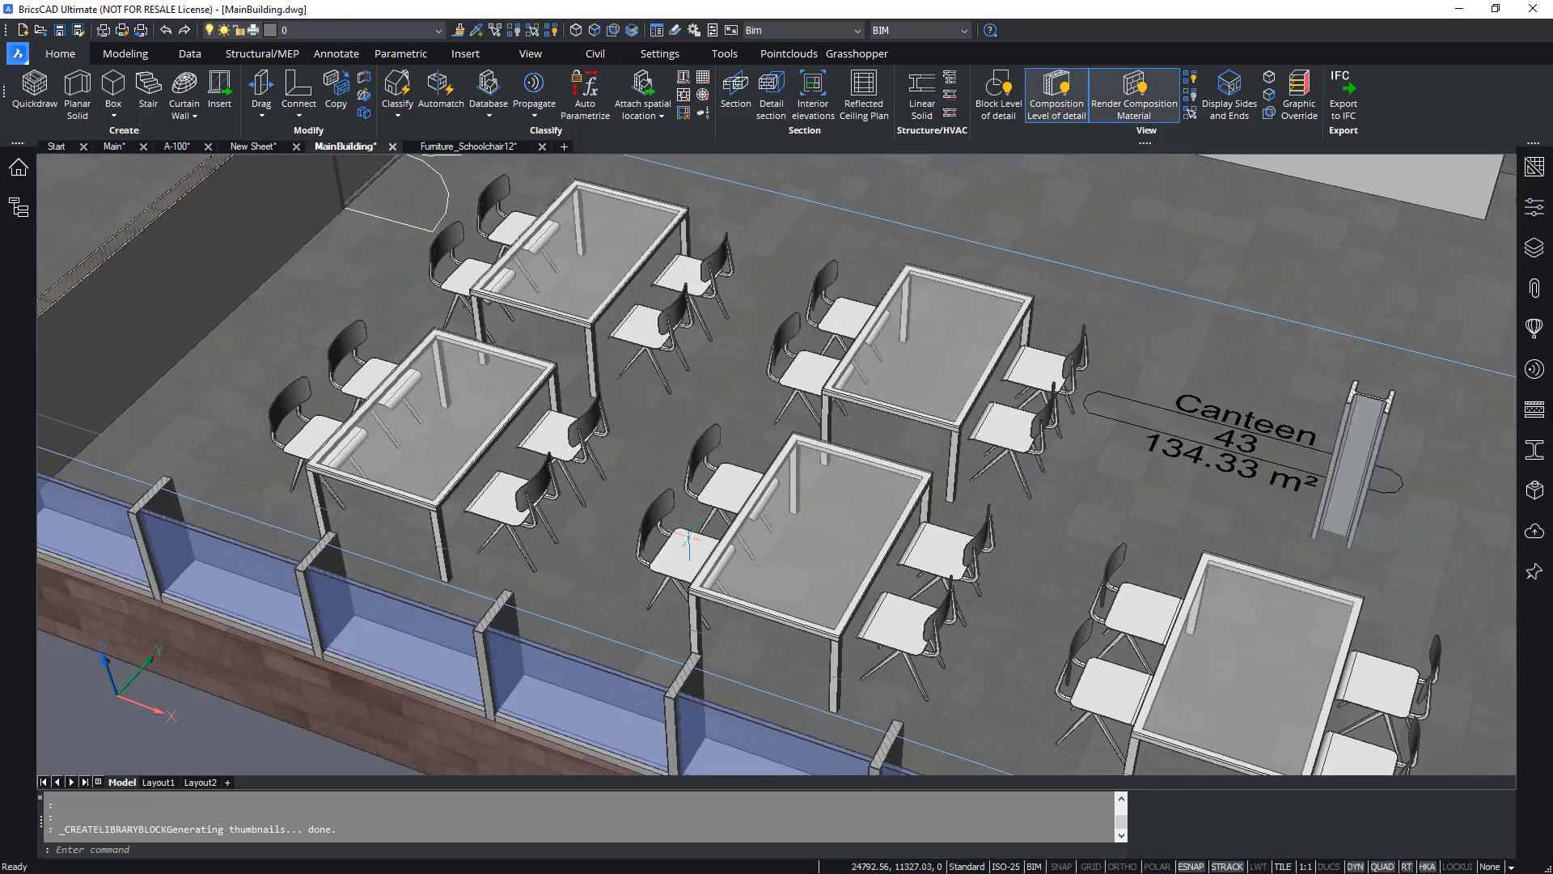
{"action": "mouse_move", "coordinate": [678, 556]}
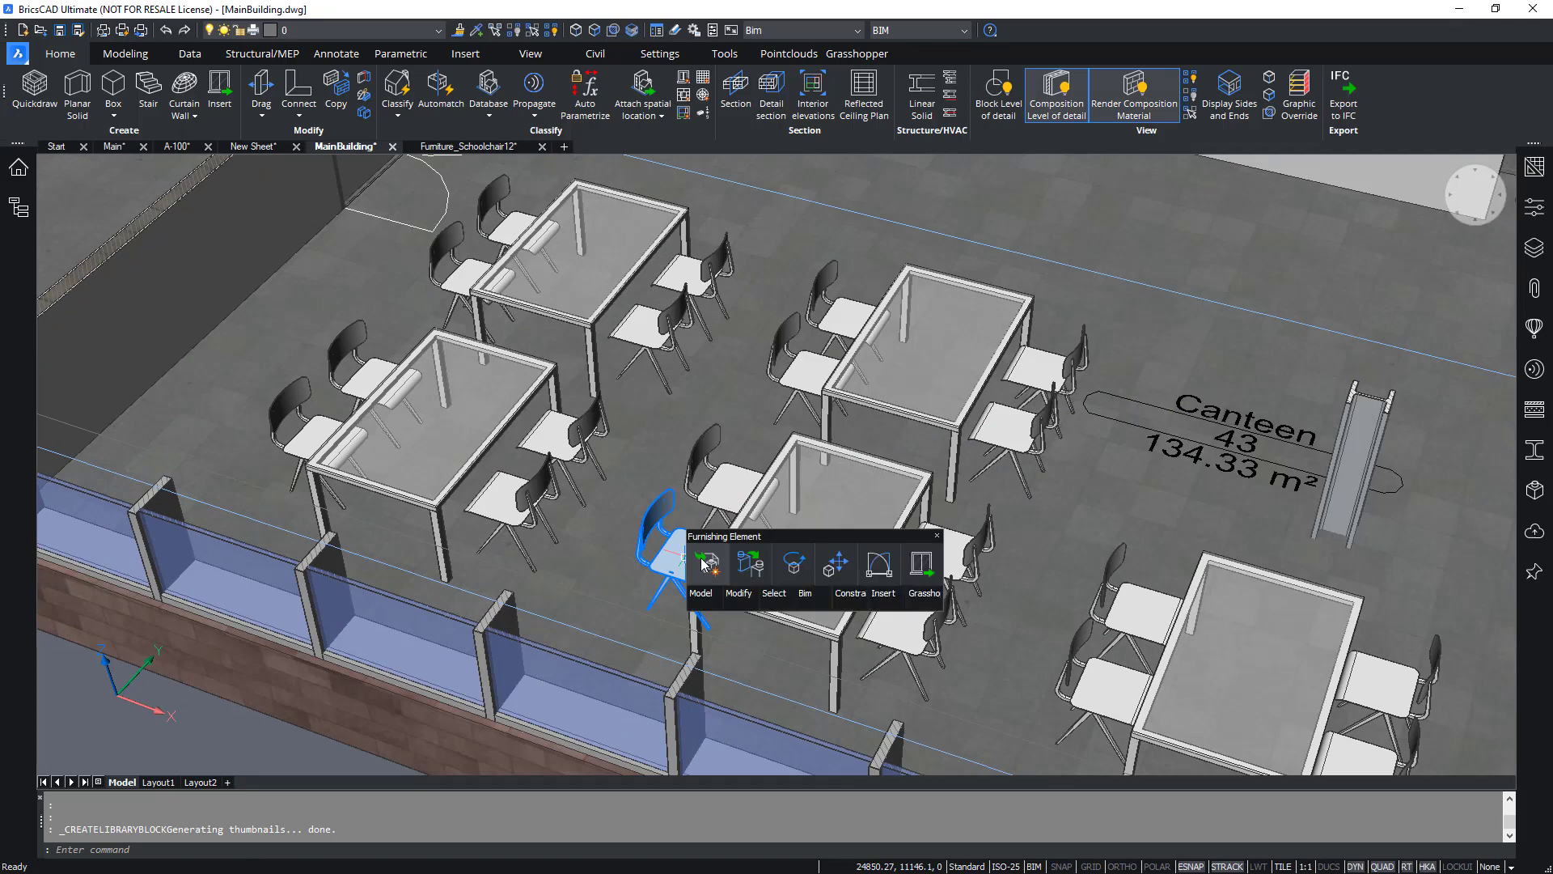
{"action": "left_click", "coordinate": [759, 571]}
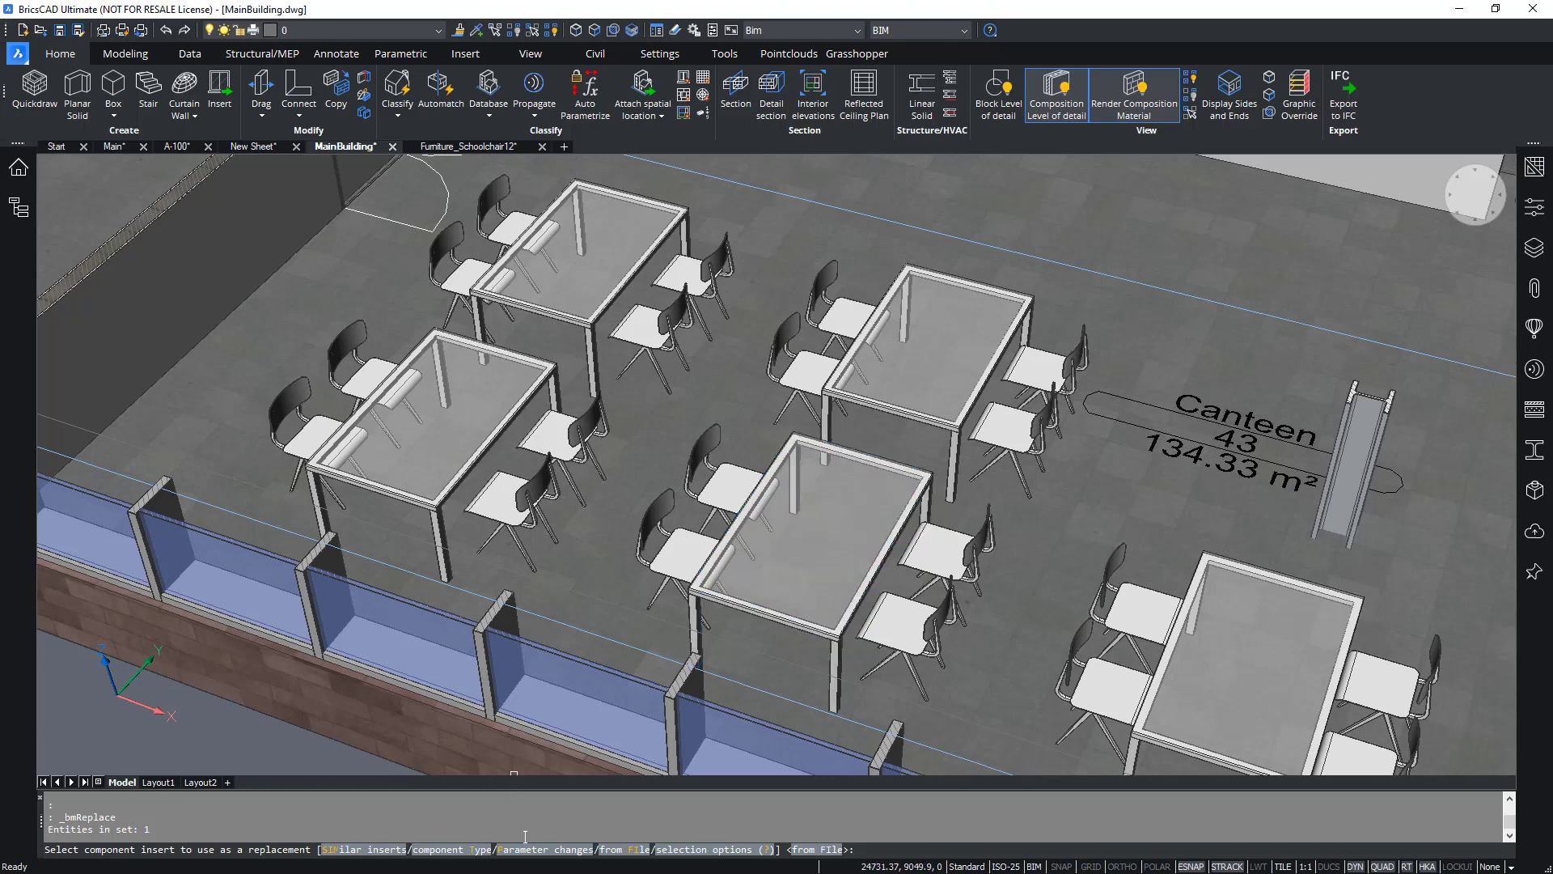
{"action": "left_click", "coordinate": [617, 851]}
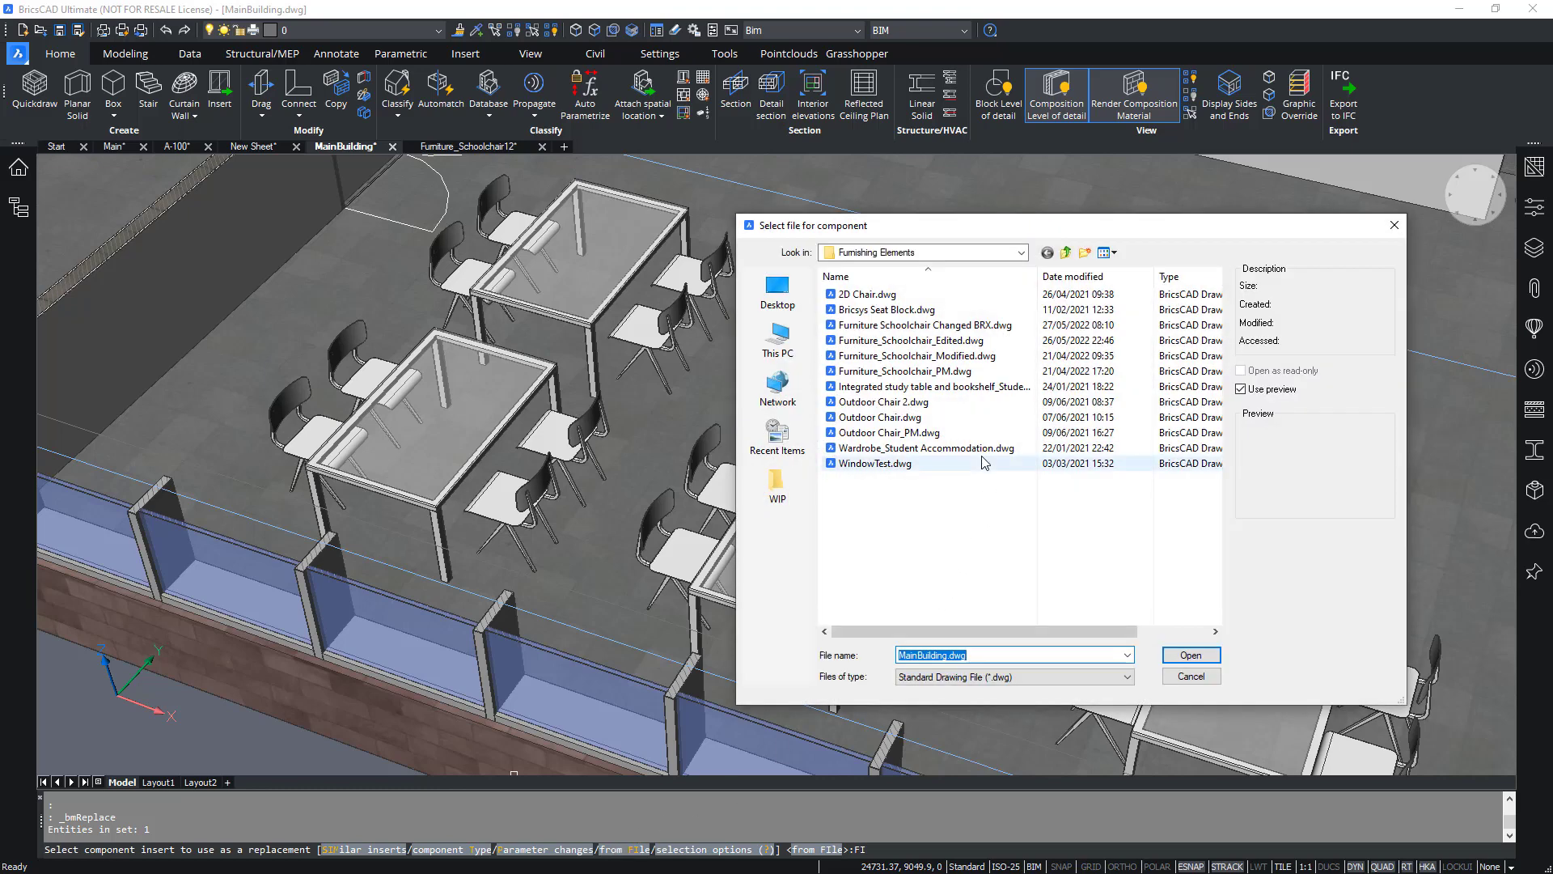
{"action": "left_click", "coordinate": [970, 328]}
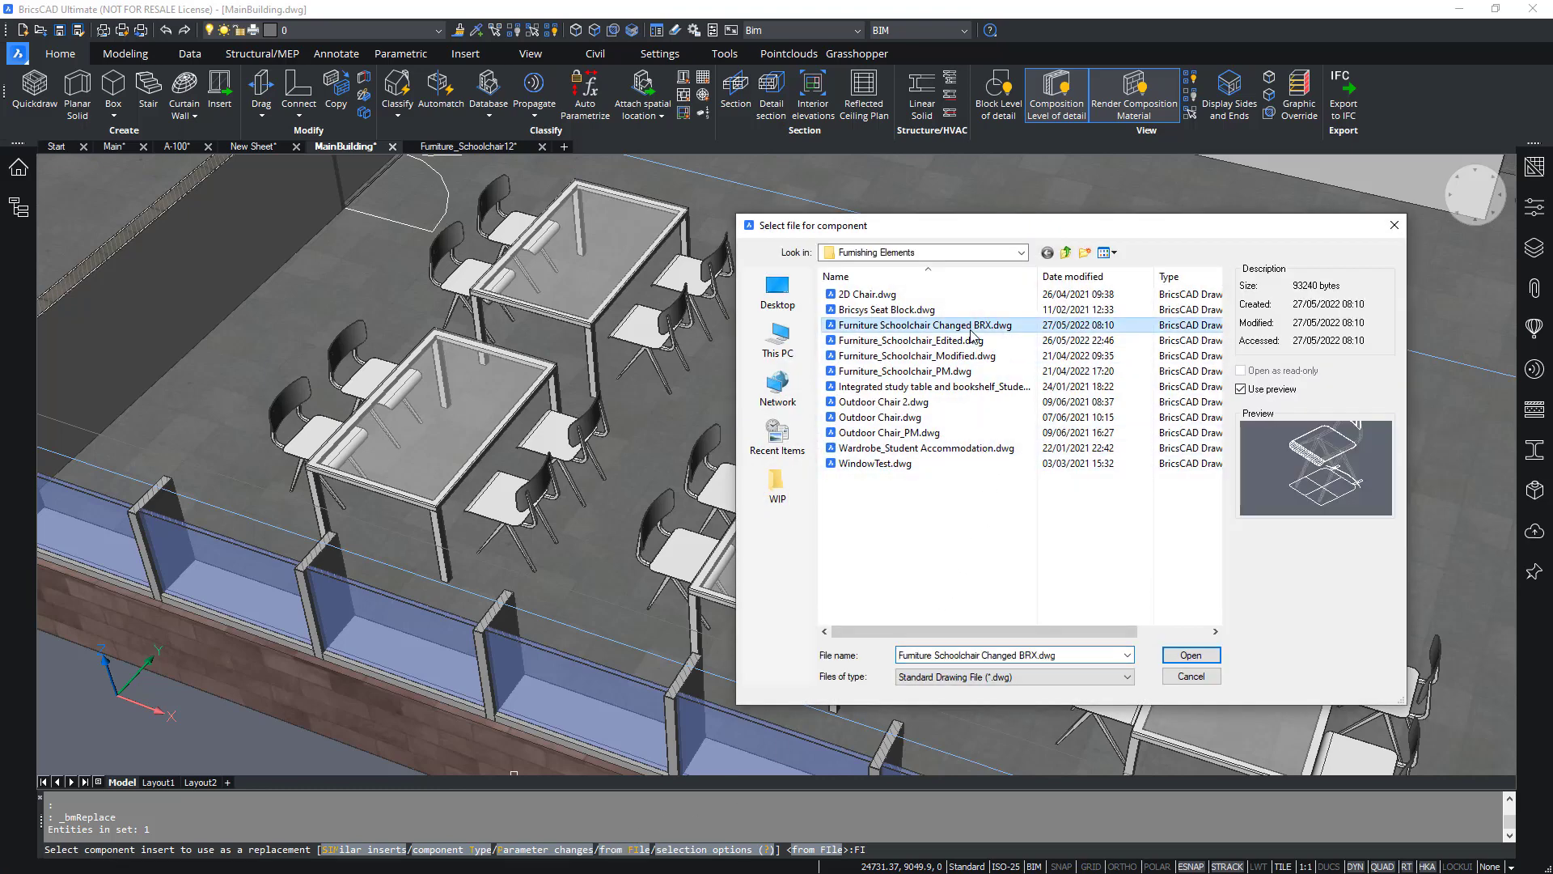
{"action": "left_click", "coordinate": [1200, 662]}
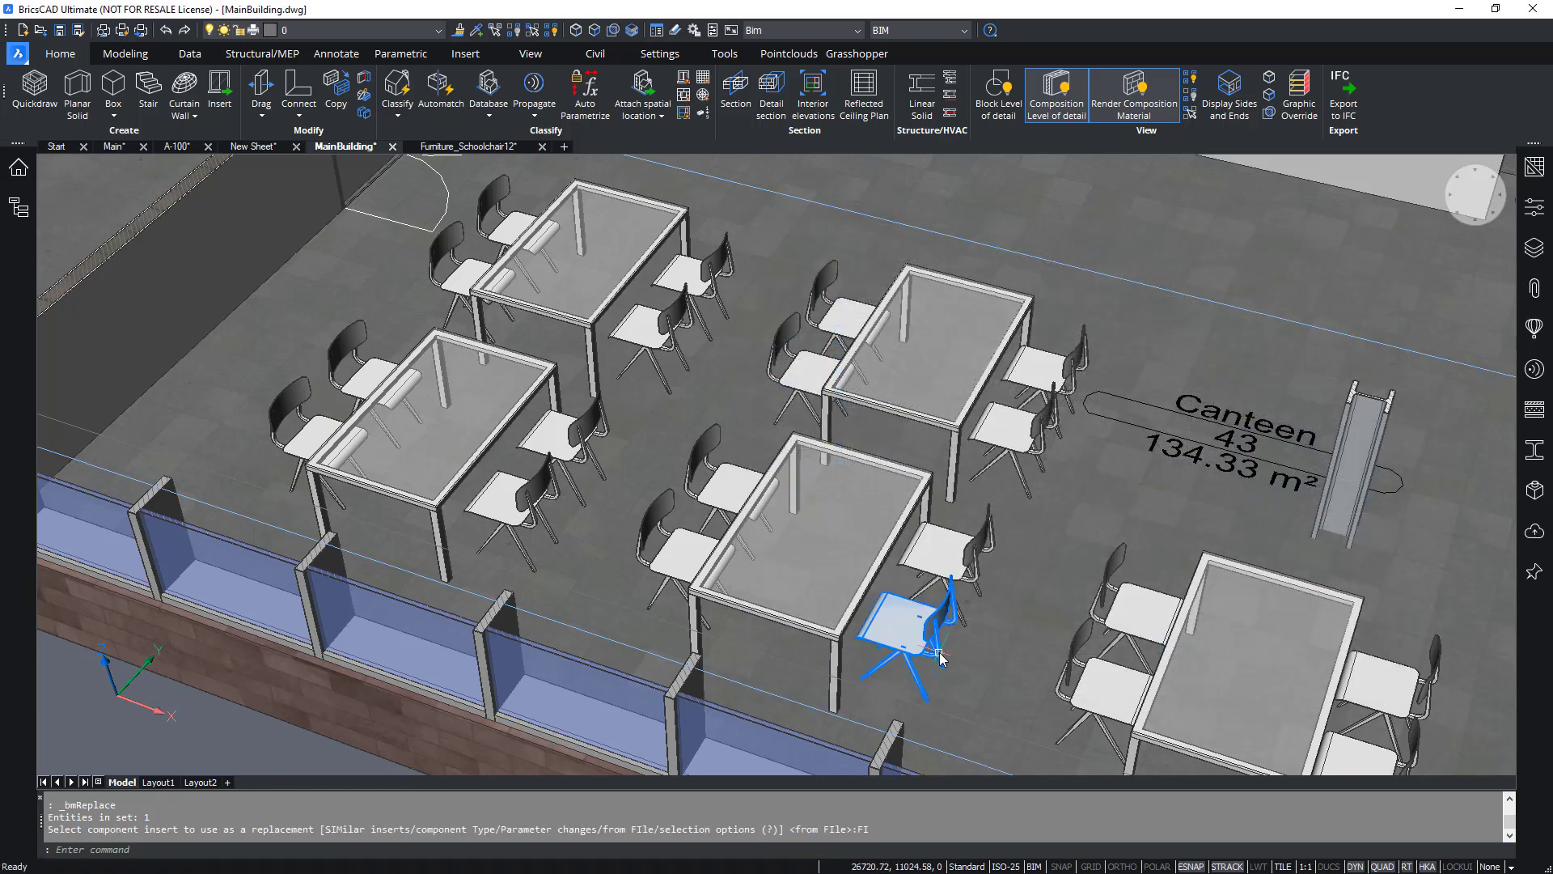
{"action": "key", "text": "Escape"}
{"action": "key", "text": "Escape"}
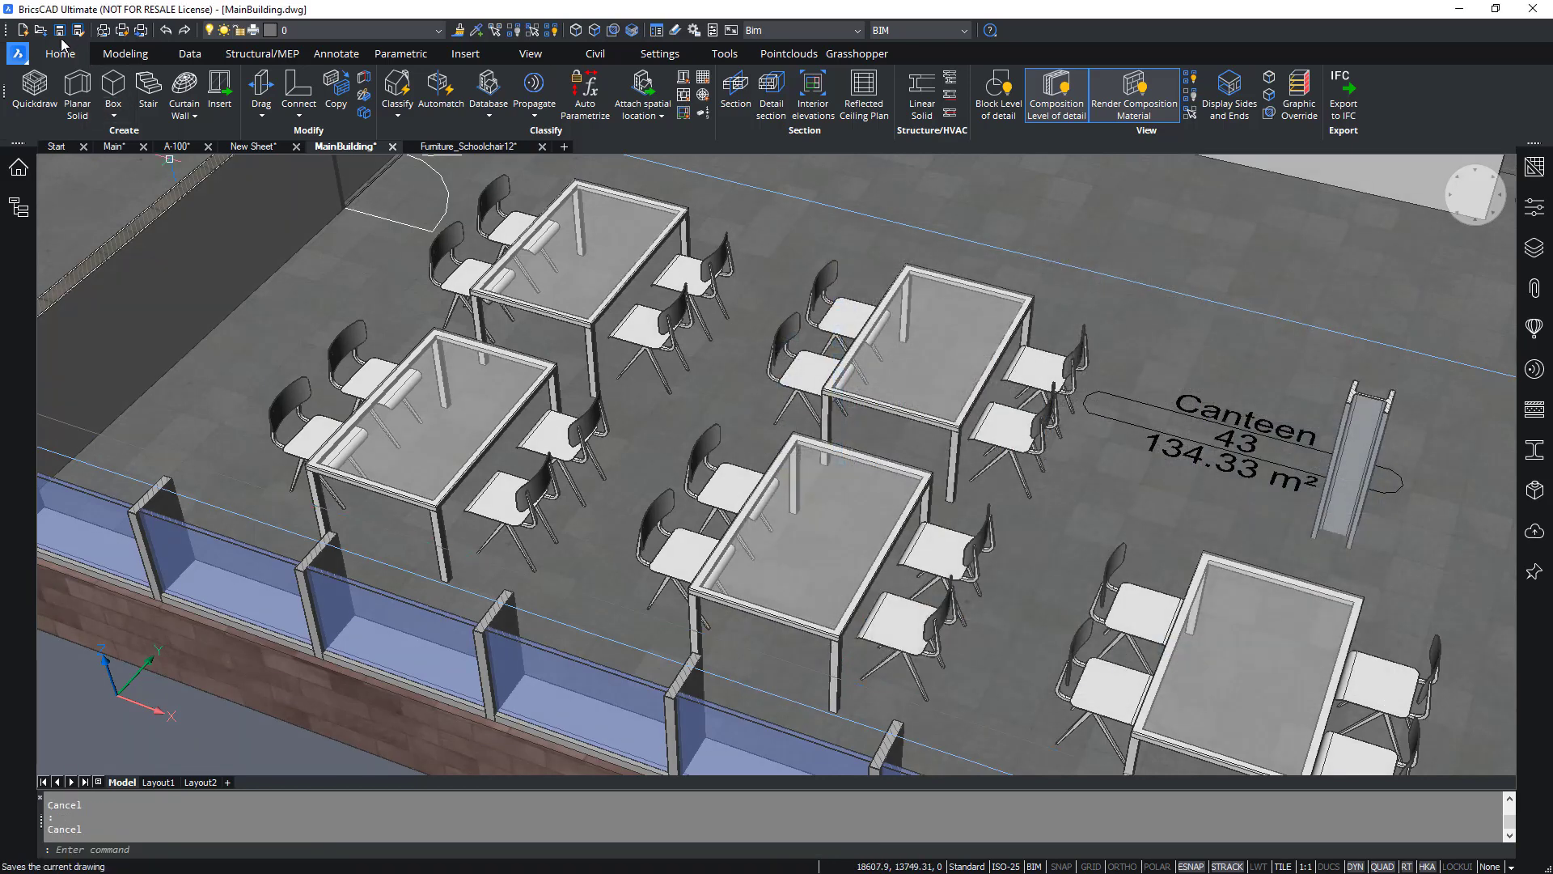
{"action": "left_click", "coordinate": [60, 33]}
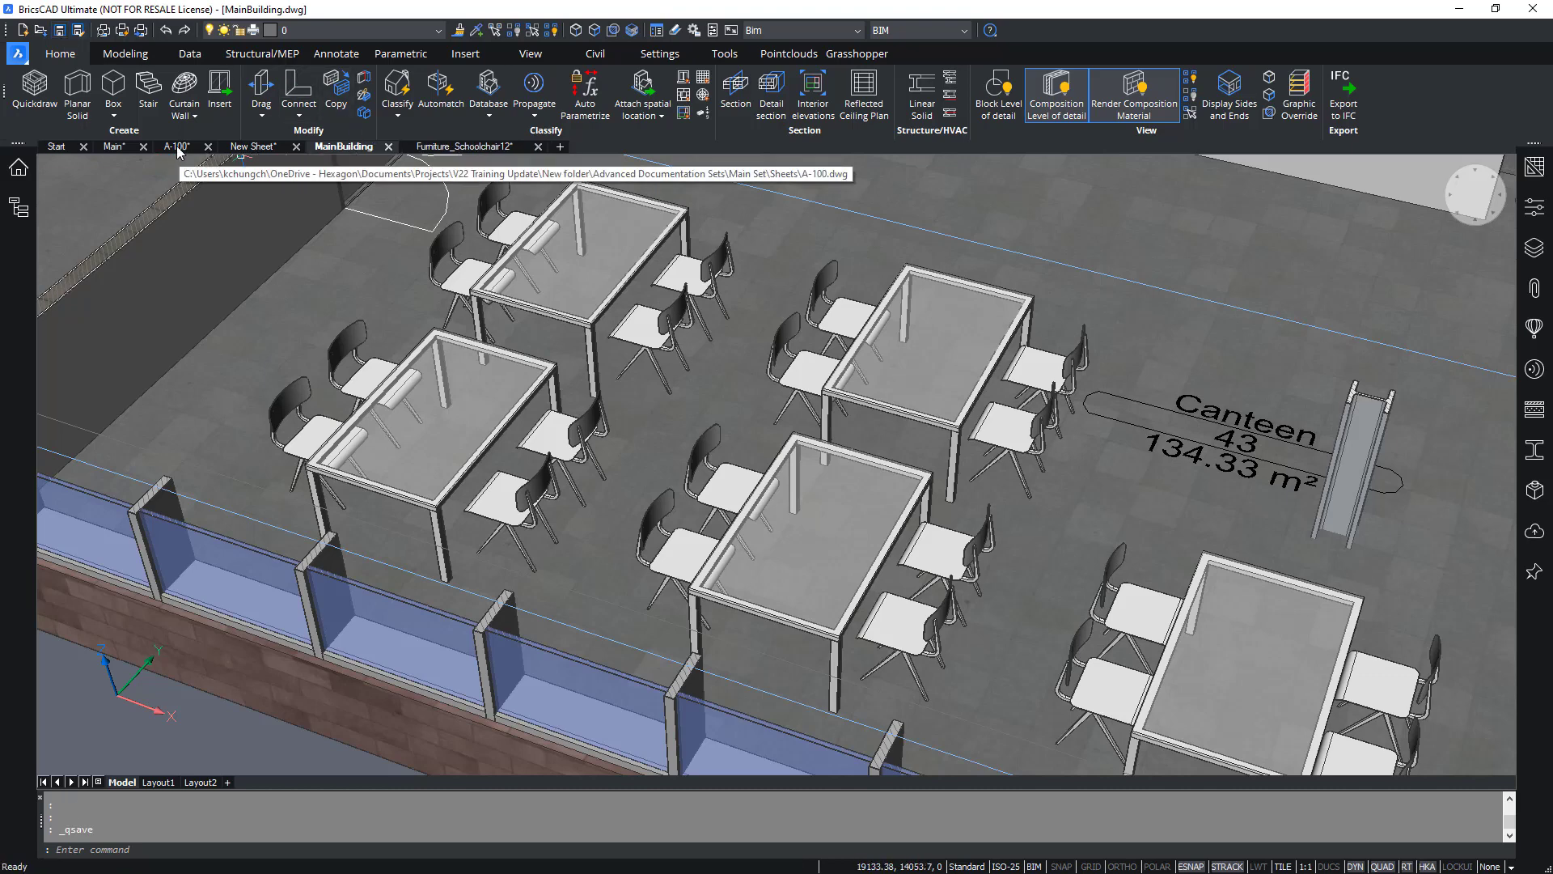
Open sheet A-100 and update the Main_Floor 0 plan viewport.
{"action": "left_click", "coordinate": [177, 148]}
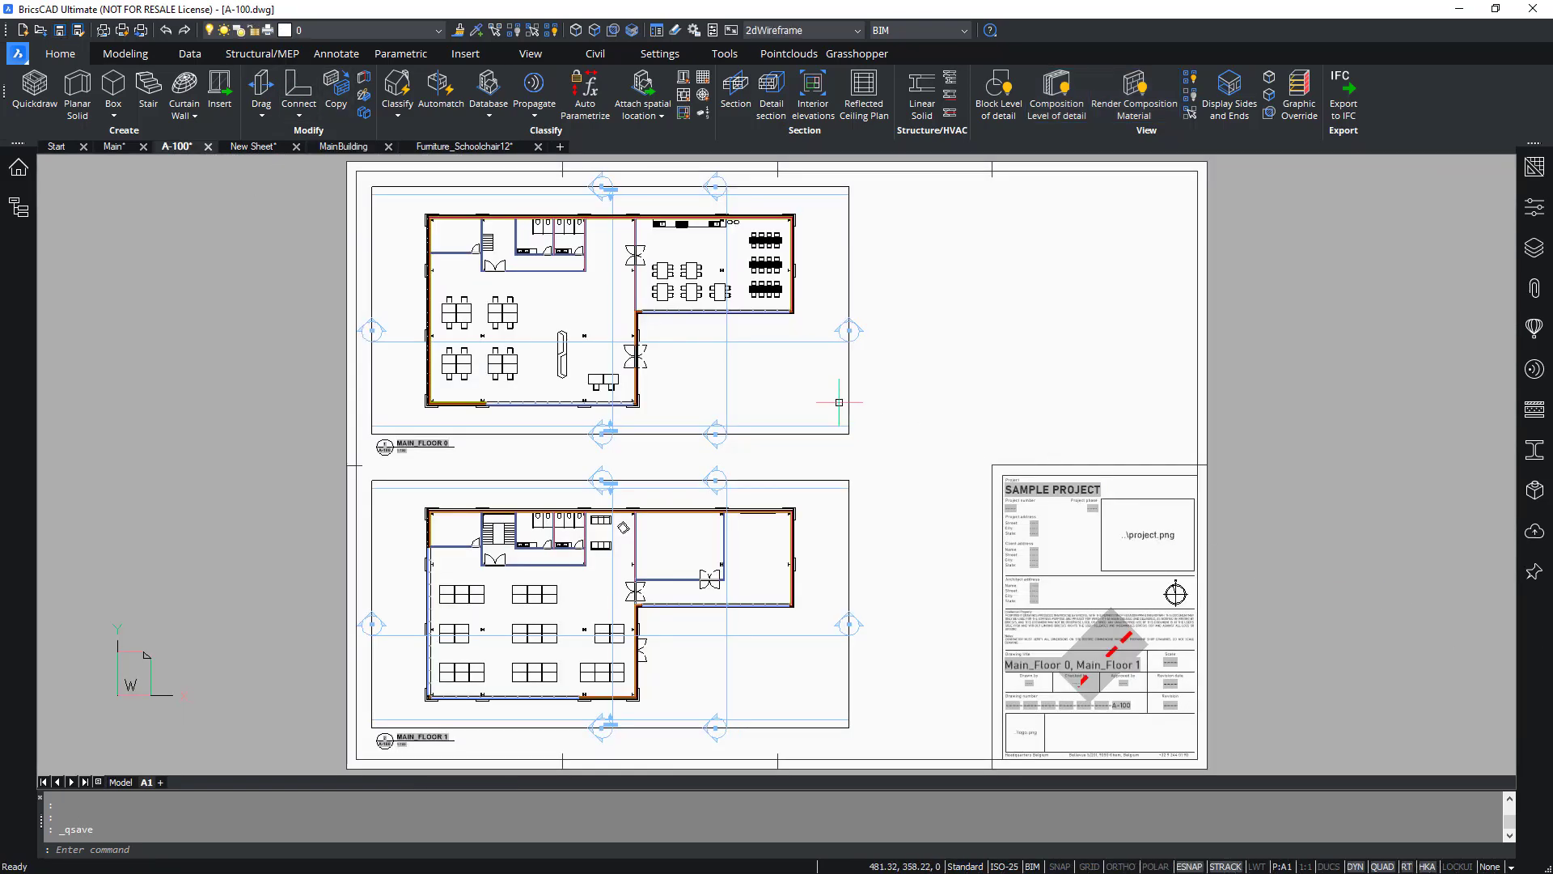
{"action": "scroll", "coordinate": [639, 194], "scroll_direction": "up", "scroll_amount": 5}
{"action": "left_click", "coordinate": [1190, 378]}
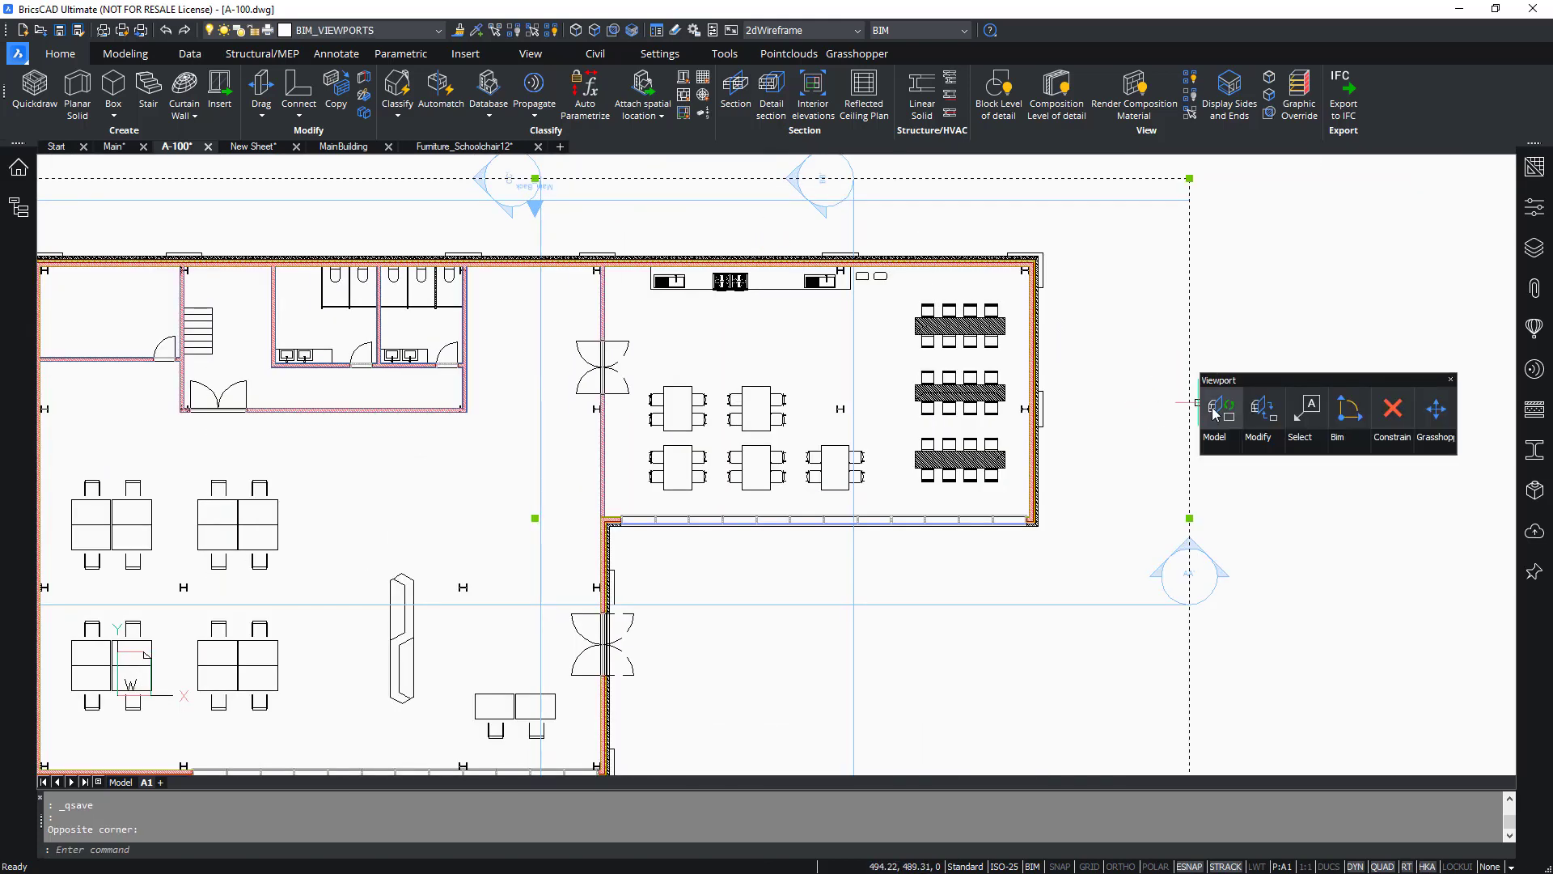
{"action": "left_click", "coordinate": [1215, 413]}
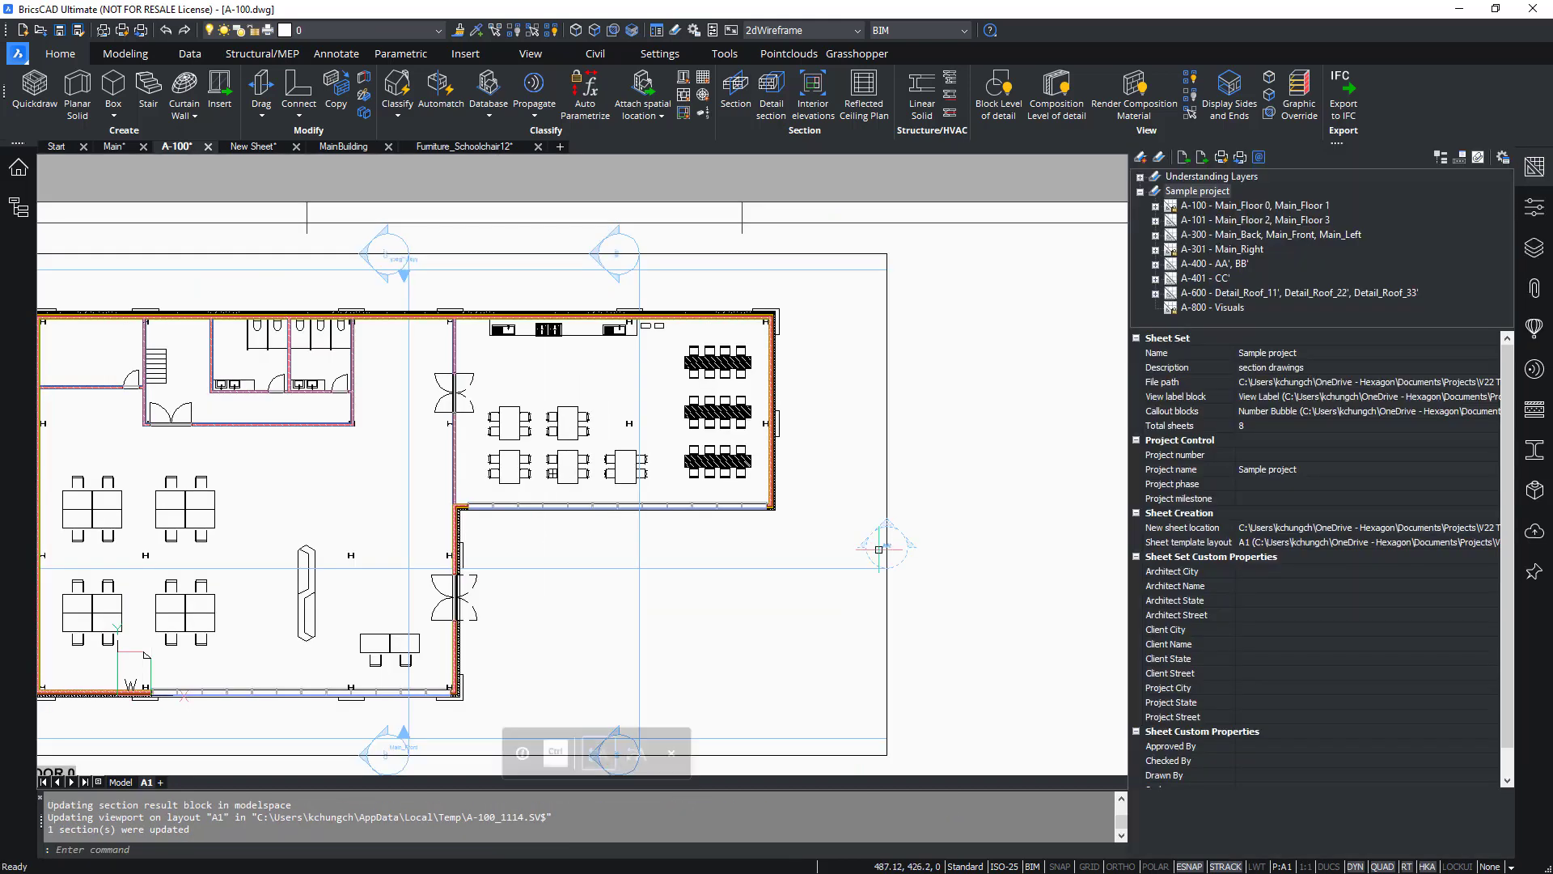
Examine the canteen chair symbols in the Main_Floor 0 viewport of sheet A-100.
{"action": "left_click", "coordinate": [1535, 167]}
{"action": "scroll", "coordinate": [765, 493], "scroll_direction": "up", "scroll_amount": 10}
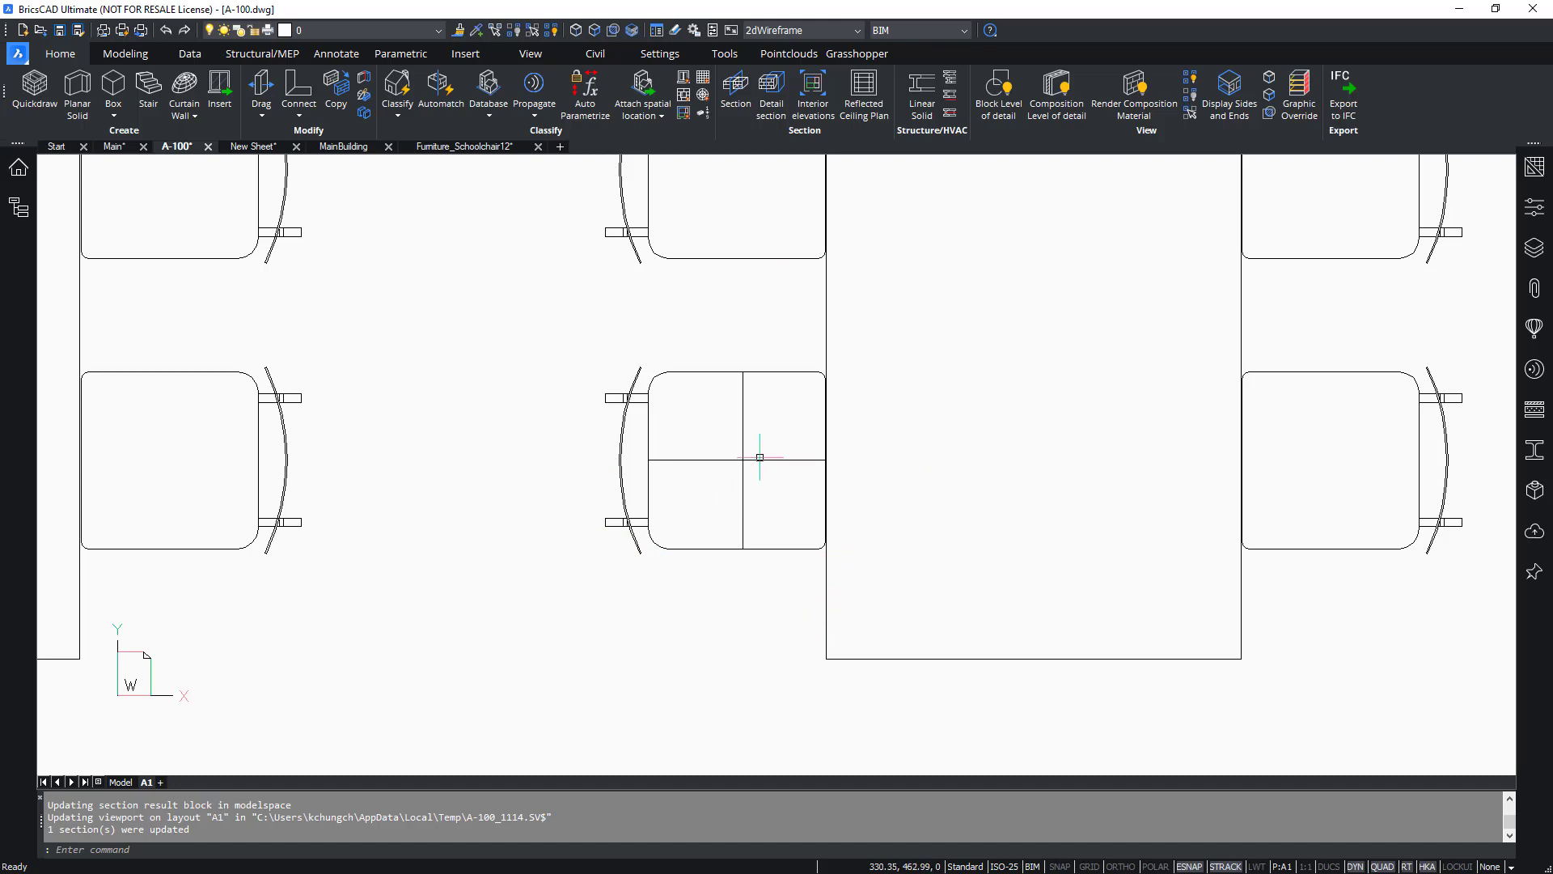
{"action": "type", "text": "z"}
{"action": "key", "text": "Return"}
{"action": "type", "text": "e"}
{"action": "key", "text": "Return"}
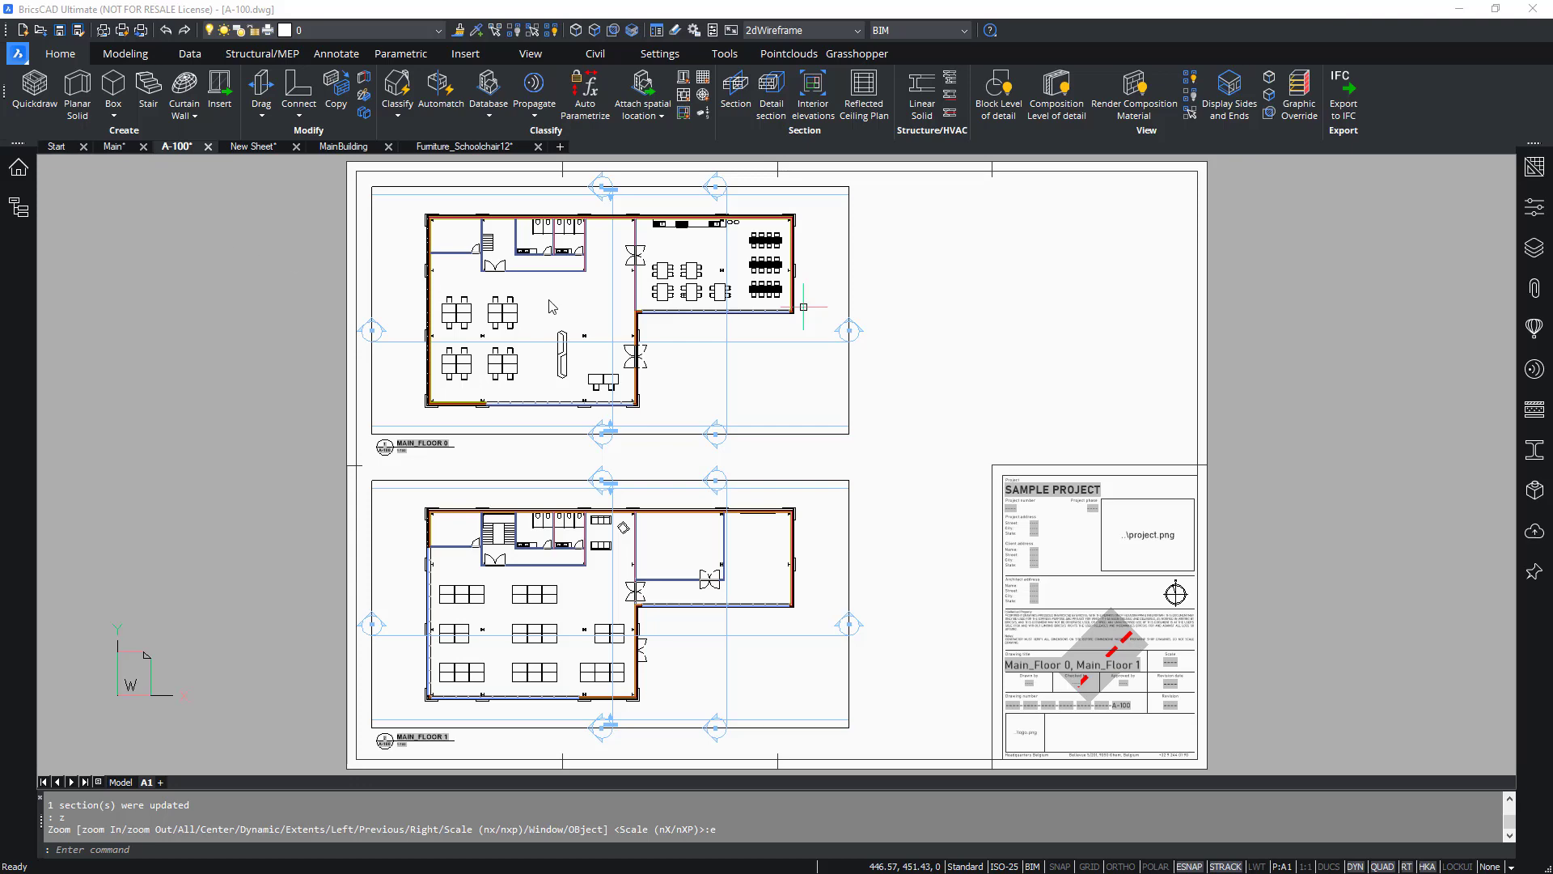
{"action": "scroll", "coordinate": [546, 306], "scroll_direction": "up", "scroll_amount": 4}
{"action": "middle_click_drag", "start_coordinate": [838, 279], "coordinate": [821, 425]}
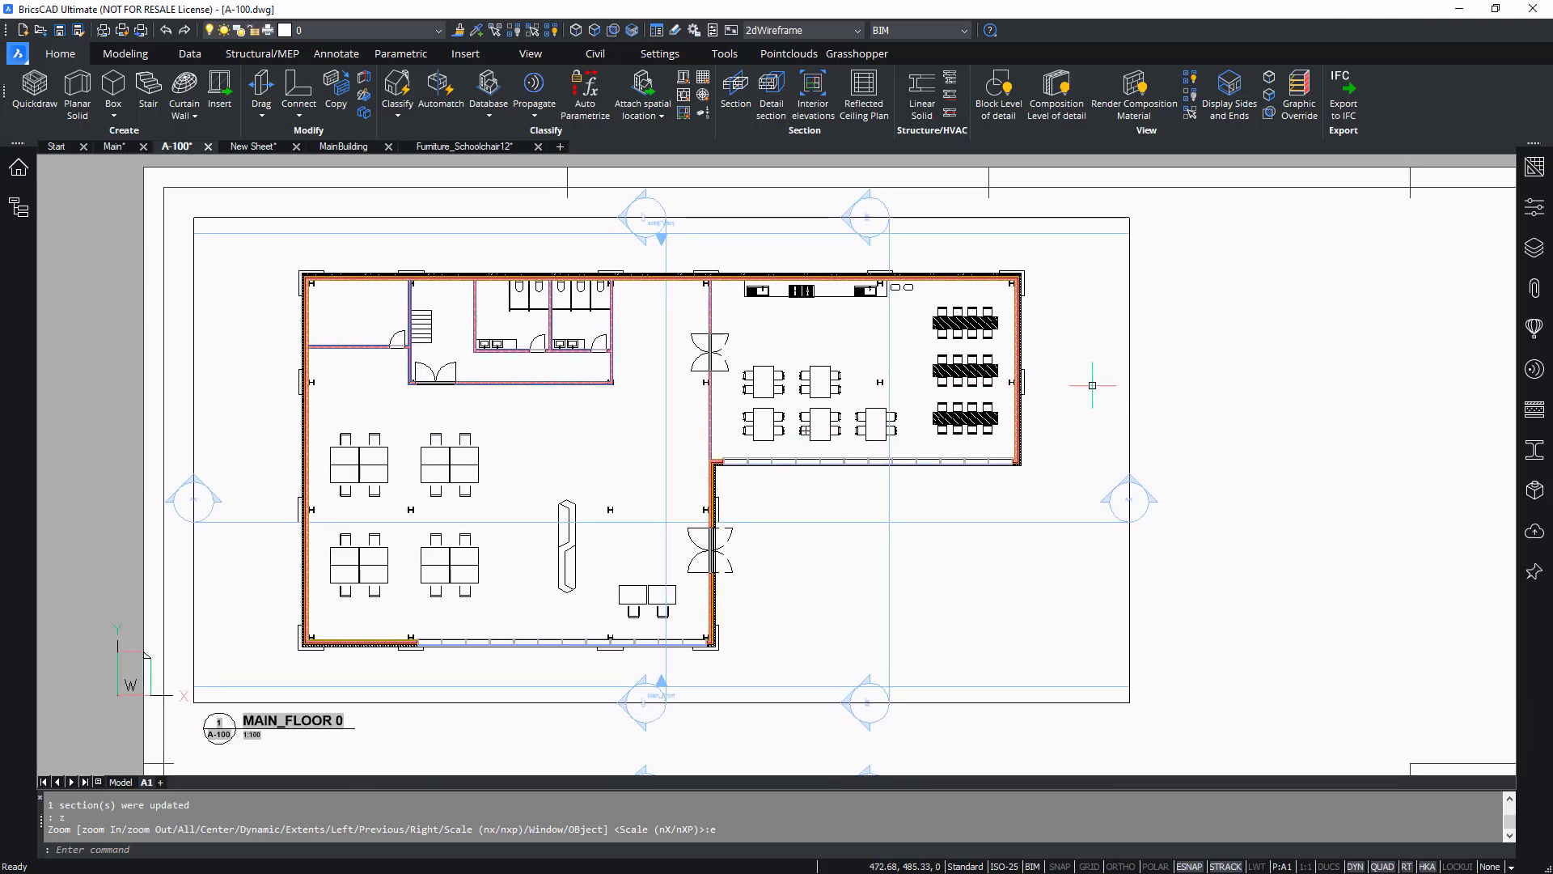
{"action": "scroll", "coordinate": [1074, 277], "scroll_direction": "up", "scroll_amount": 8}
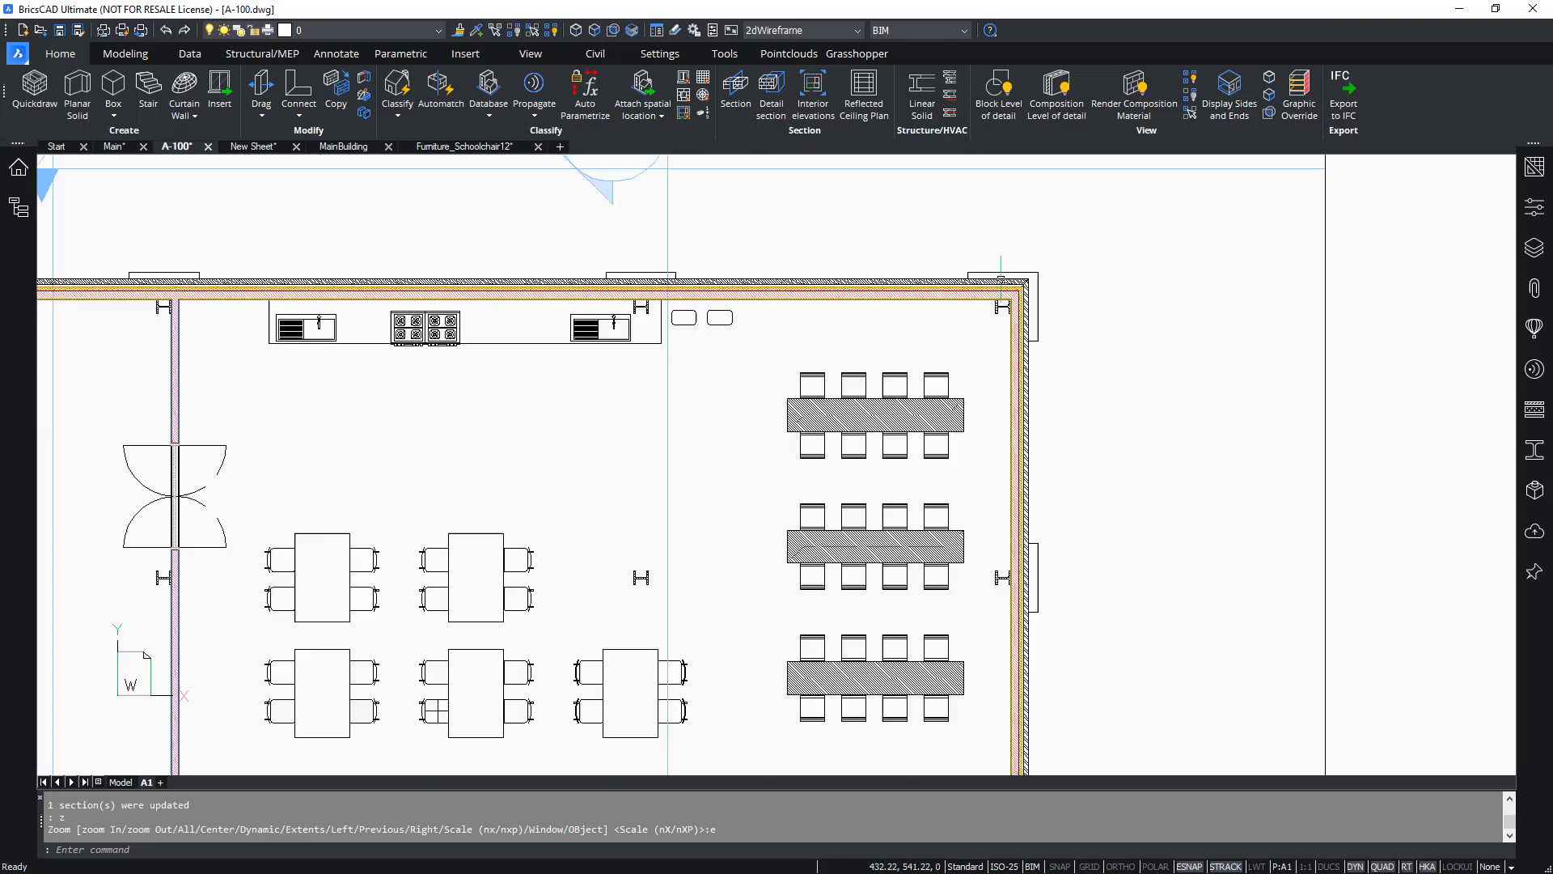
{"action": "middle_click_drag", "start_coordinate": [1150, 280], "coordinate": [992, 316]}
{"action": "scroll", "coordinate": [920, 305], "scroll_direction": "up", "scroll_amount": 2}
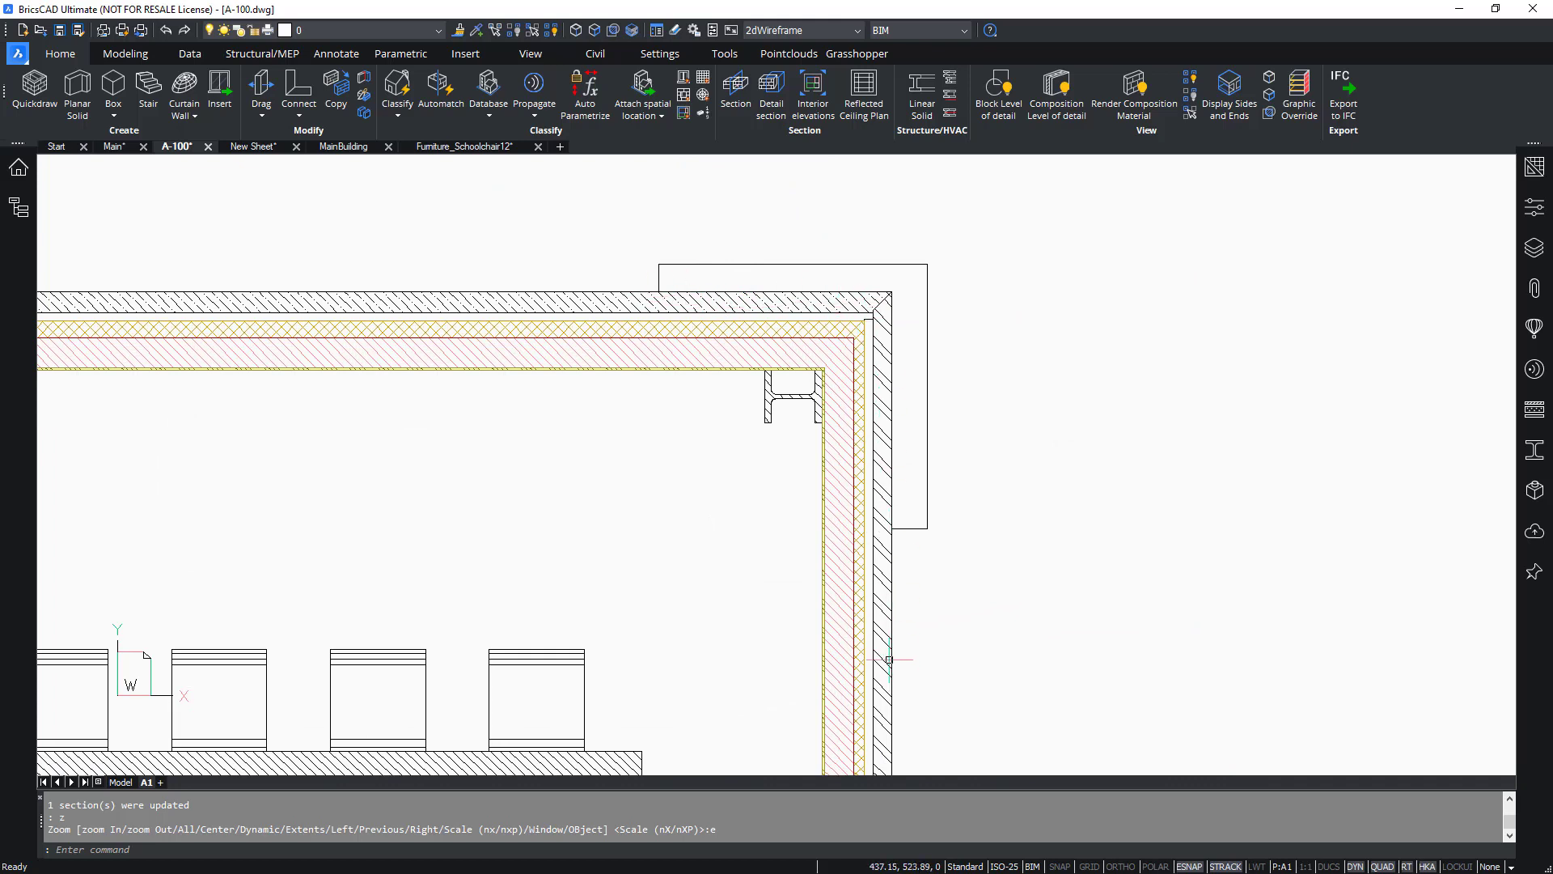
Switch back to MainBuilding and view the canteen's corner up close.
{"action": "left_click", "coordinate": [354, 147]}
{"action": "scroll", "coordinate": [684, 401], "scroll_direction": "down", "scroll_amount": 5}
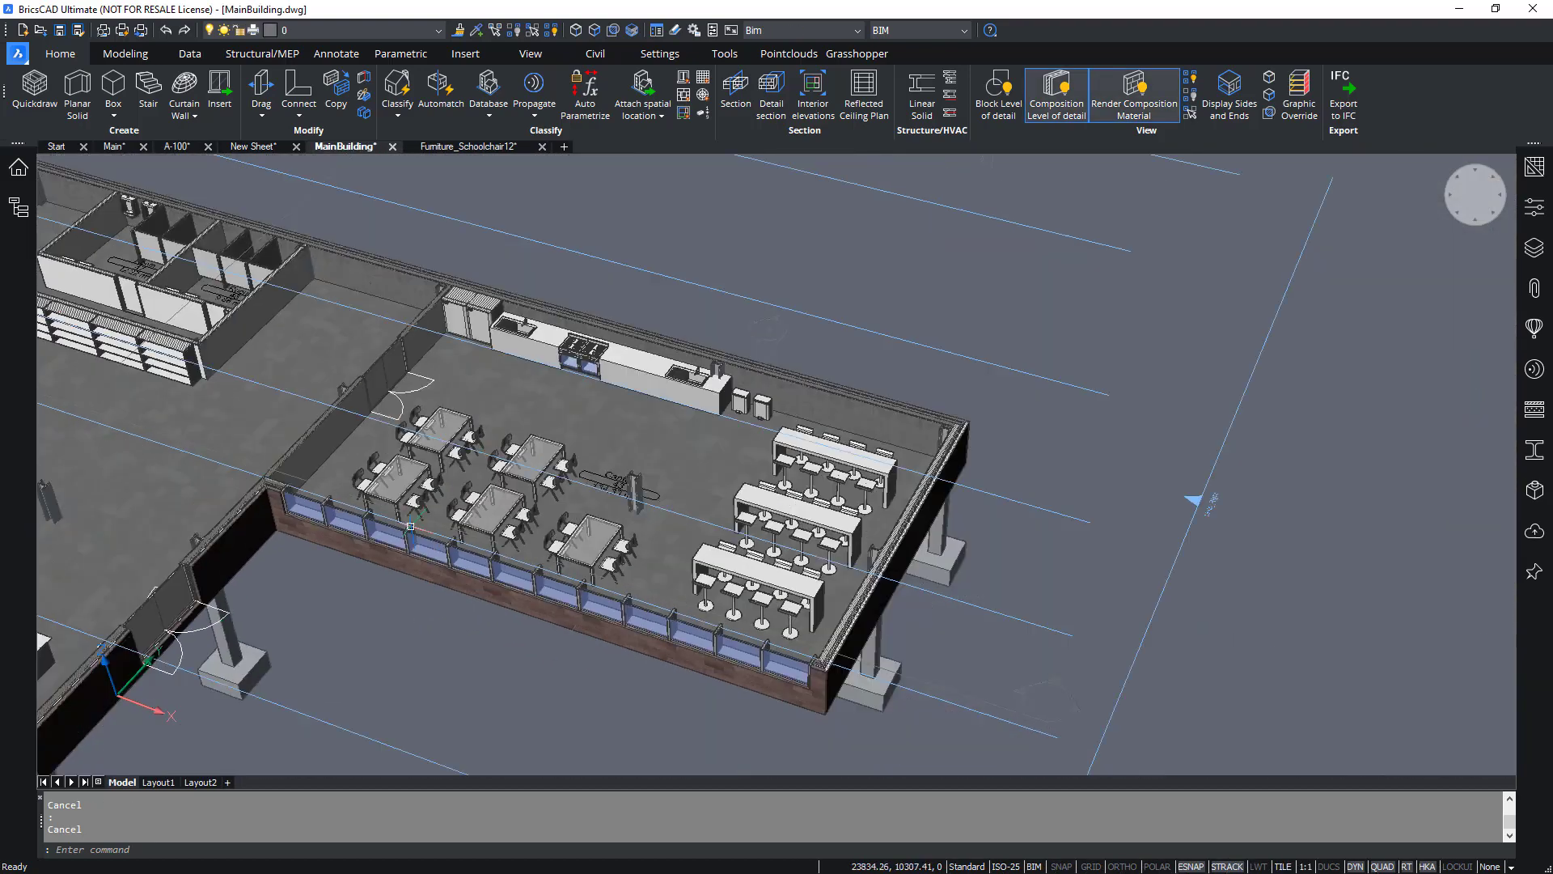
{"action": "scroll", "coordinate": [1027, 422], "scroll_direction": "up", "scroll_amount": 8}
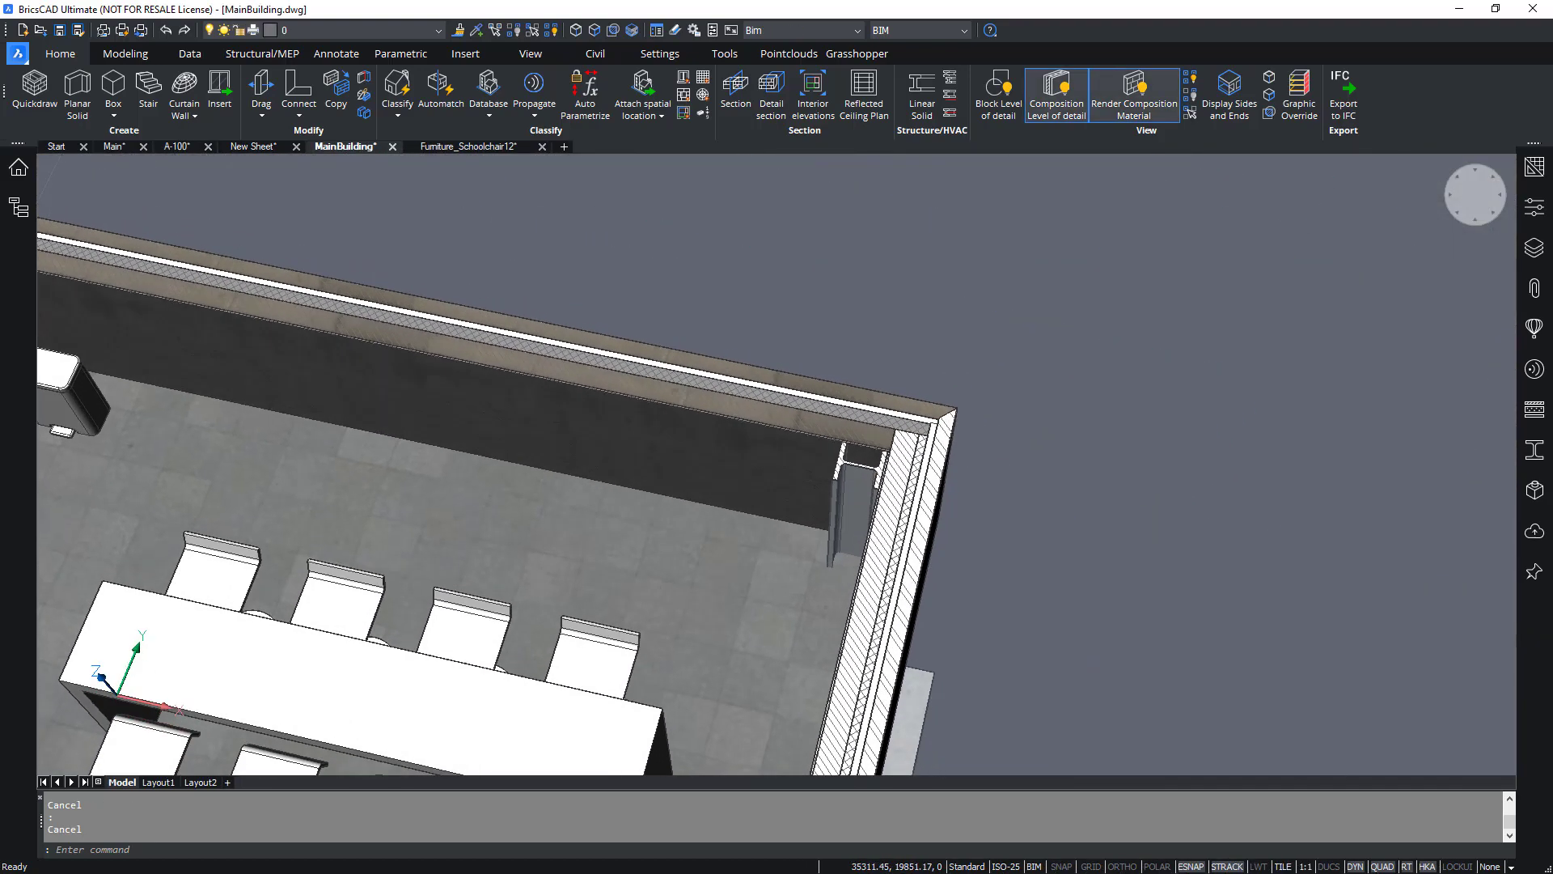
Toggle the composition level of detail and composition material rendering on the canteen's wall corner, leaving materials unrendered at detail level 2.
{"action": "scroll", "coordinate": [988, 435], "scroll_direction": "up", "scroll_amount": 5}
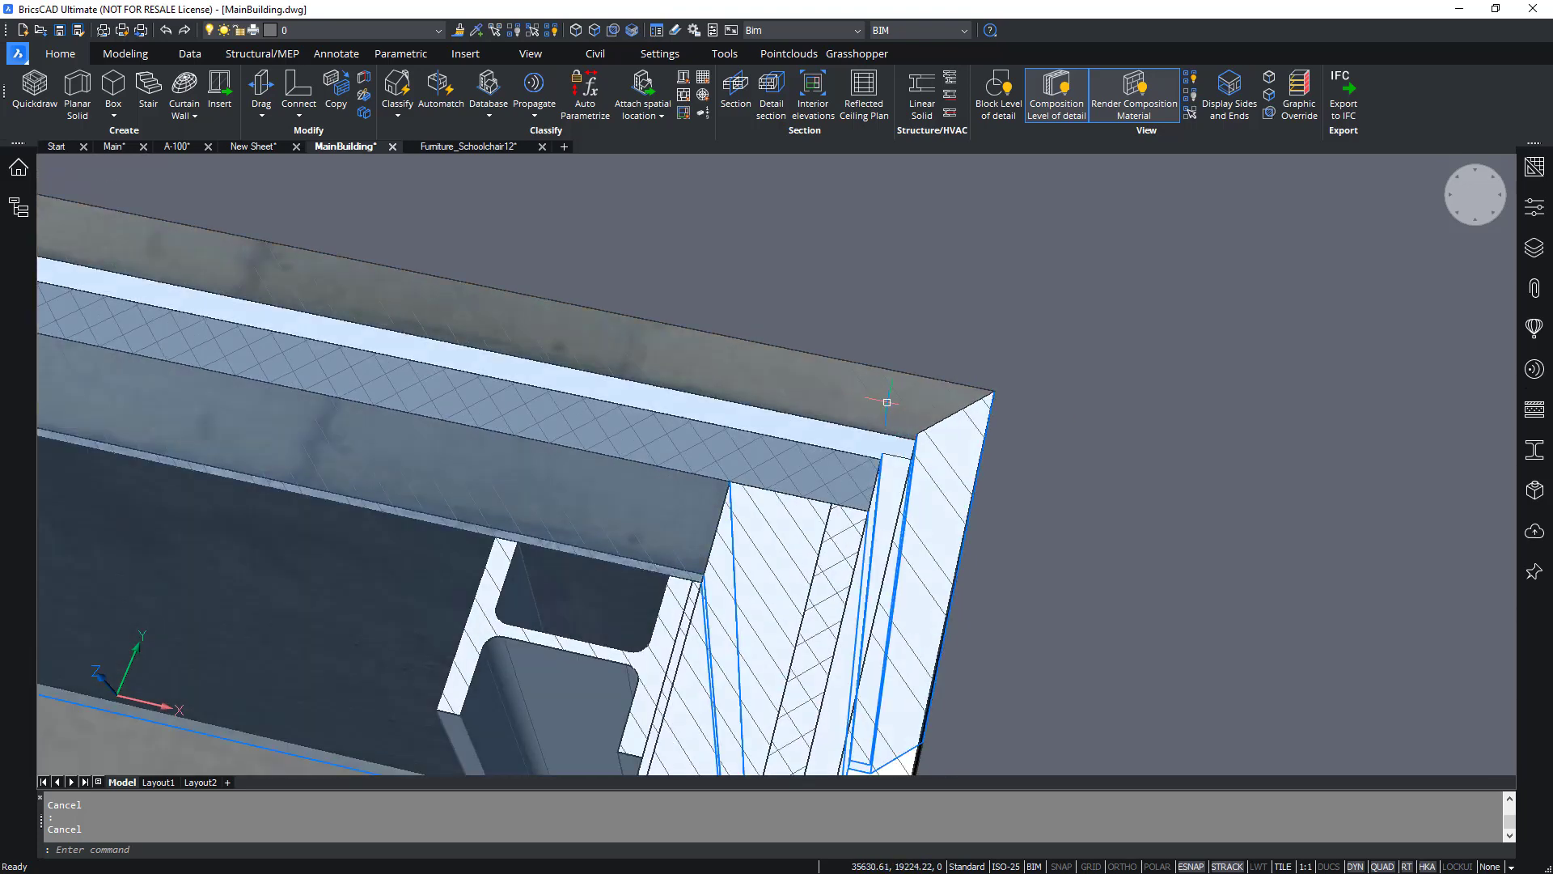
{"action": "middle_click_drag", "start_coordinate": [1067, 553], "coordinate": [1043, 524], "text": "shift"}
{"action": "left_click", "coordinate": [1045, 97]}
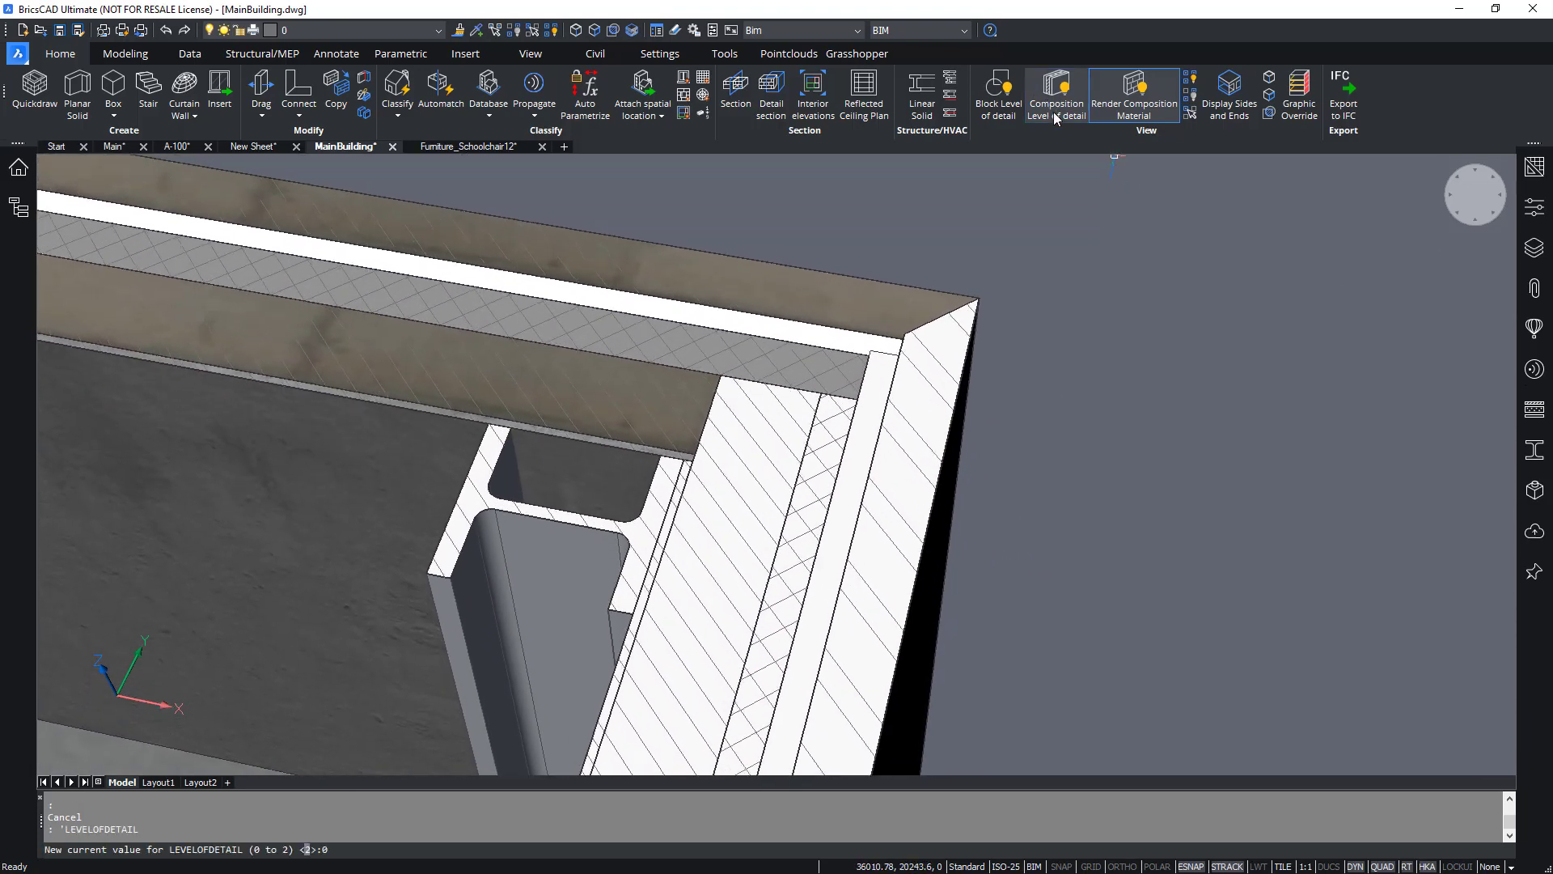
{"action": "left_click", "coordinate": [1135, 109]}
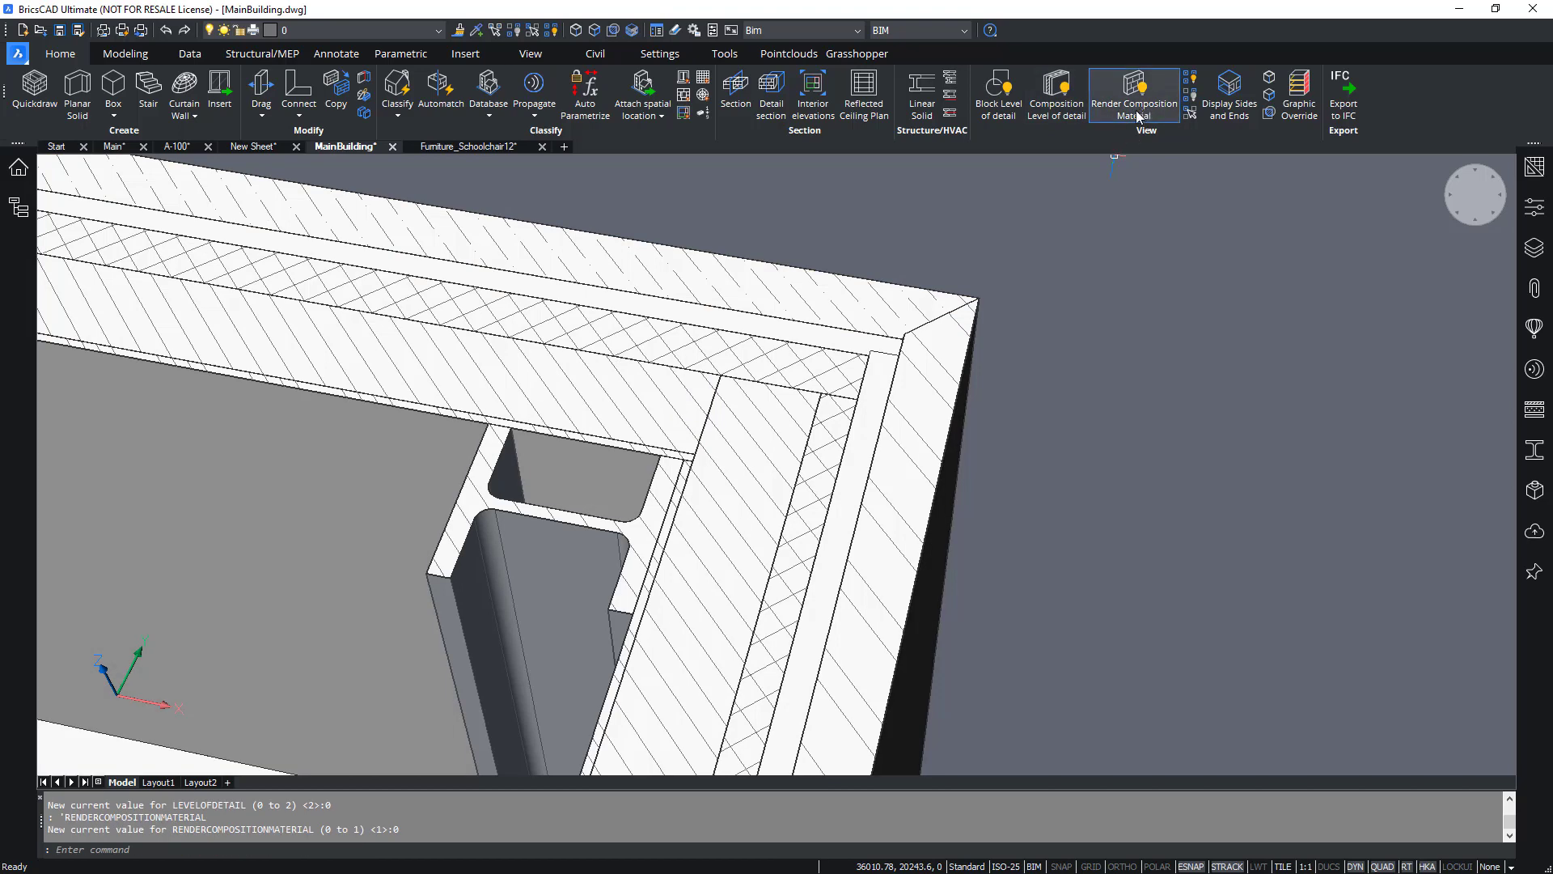
{"action": "left_click", "coordinate": [1137, 112]}
{"action": "left_click", "coordinate": [1133, 109]}
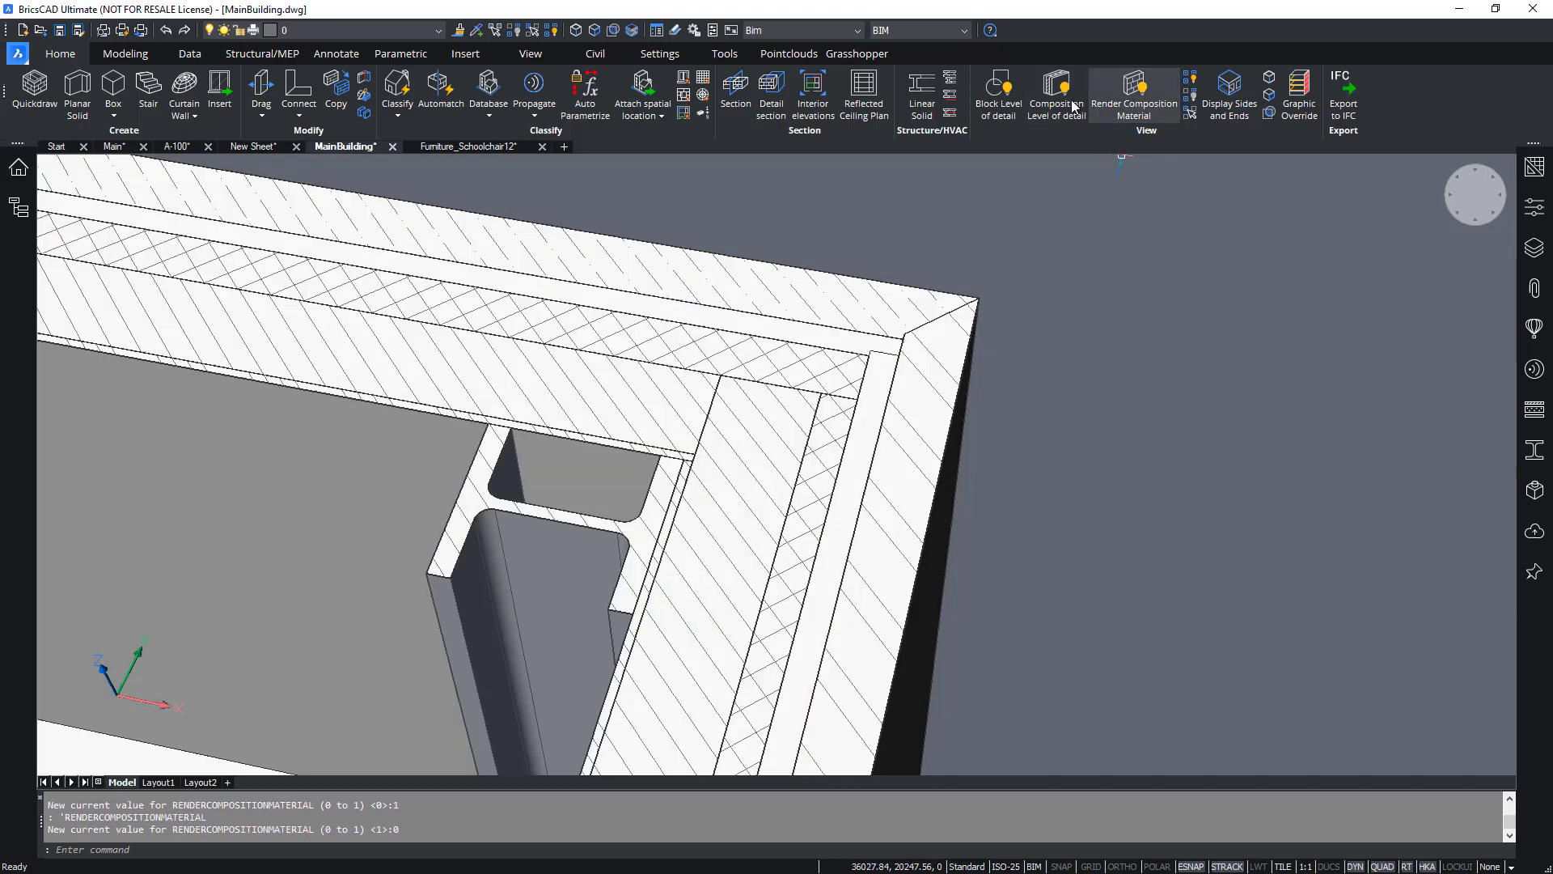
{"action": "left_click", "coordinate": [1074, 106]}
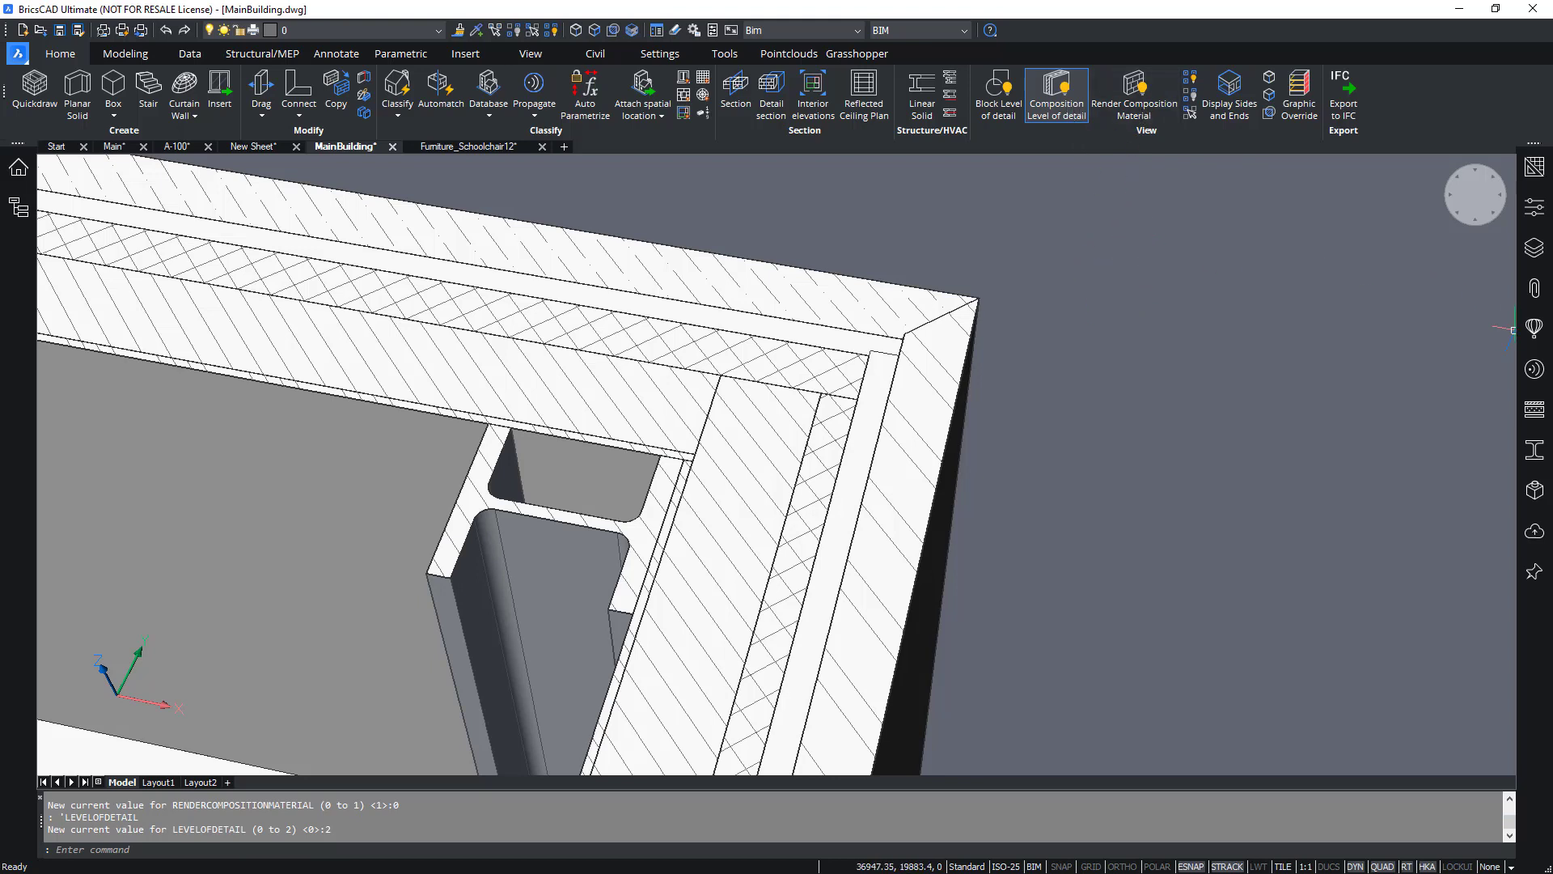
Open the Cavity Wall, Back composition from the Compositions panel.
{"action": "left_click", "coordinate": [1534, 328]}
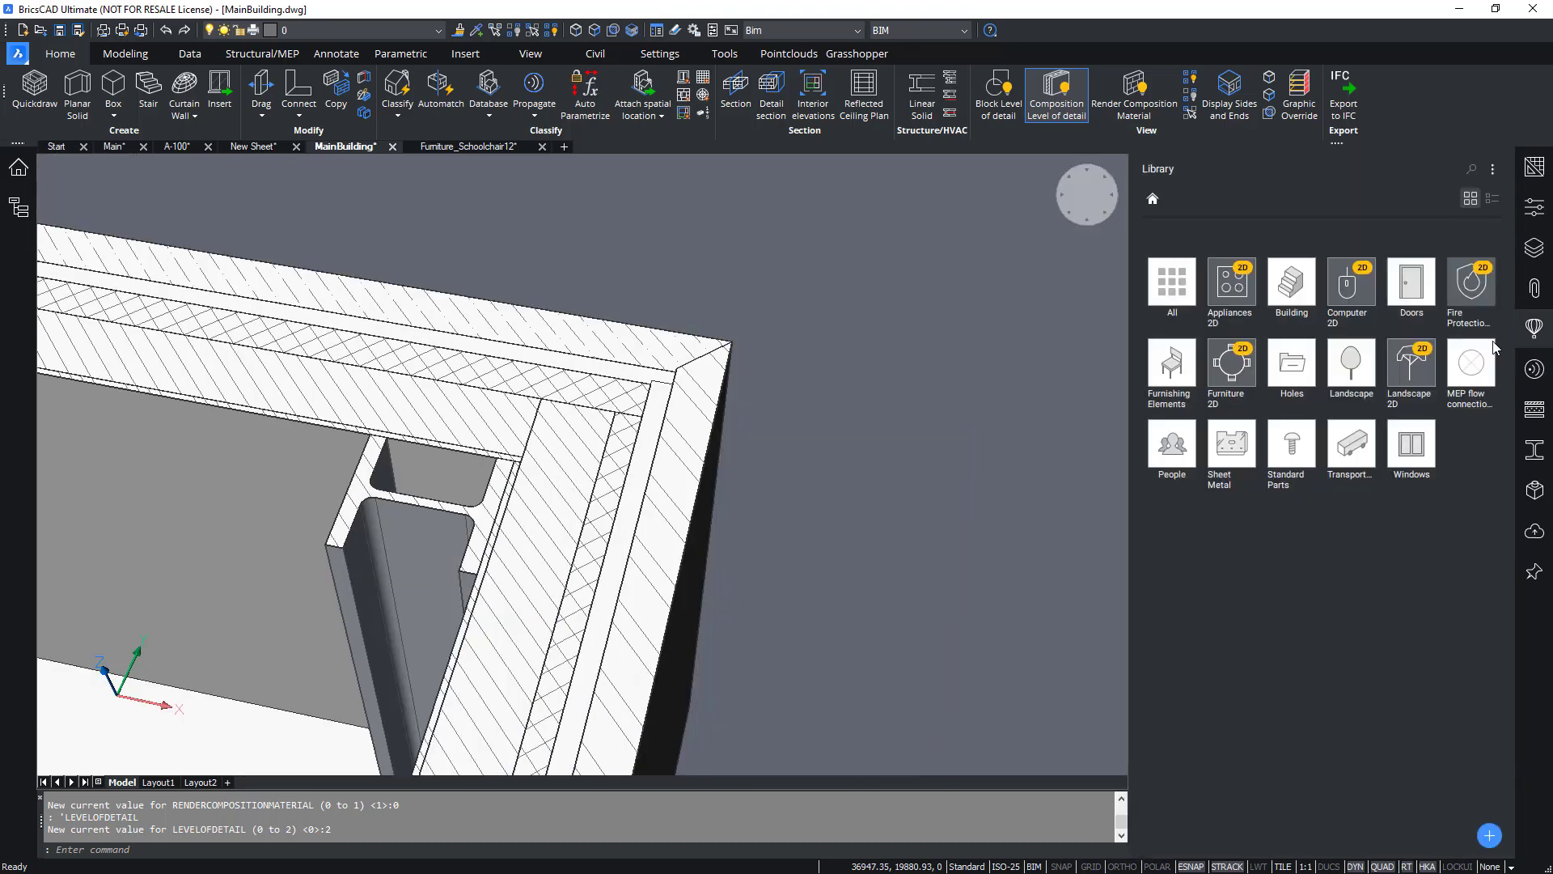
{"action": "left_click", "coordinate": [1538, 342]}
{"action": "left_click", "coordinate": [1541, 408]}
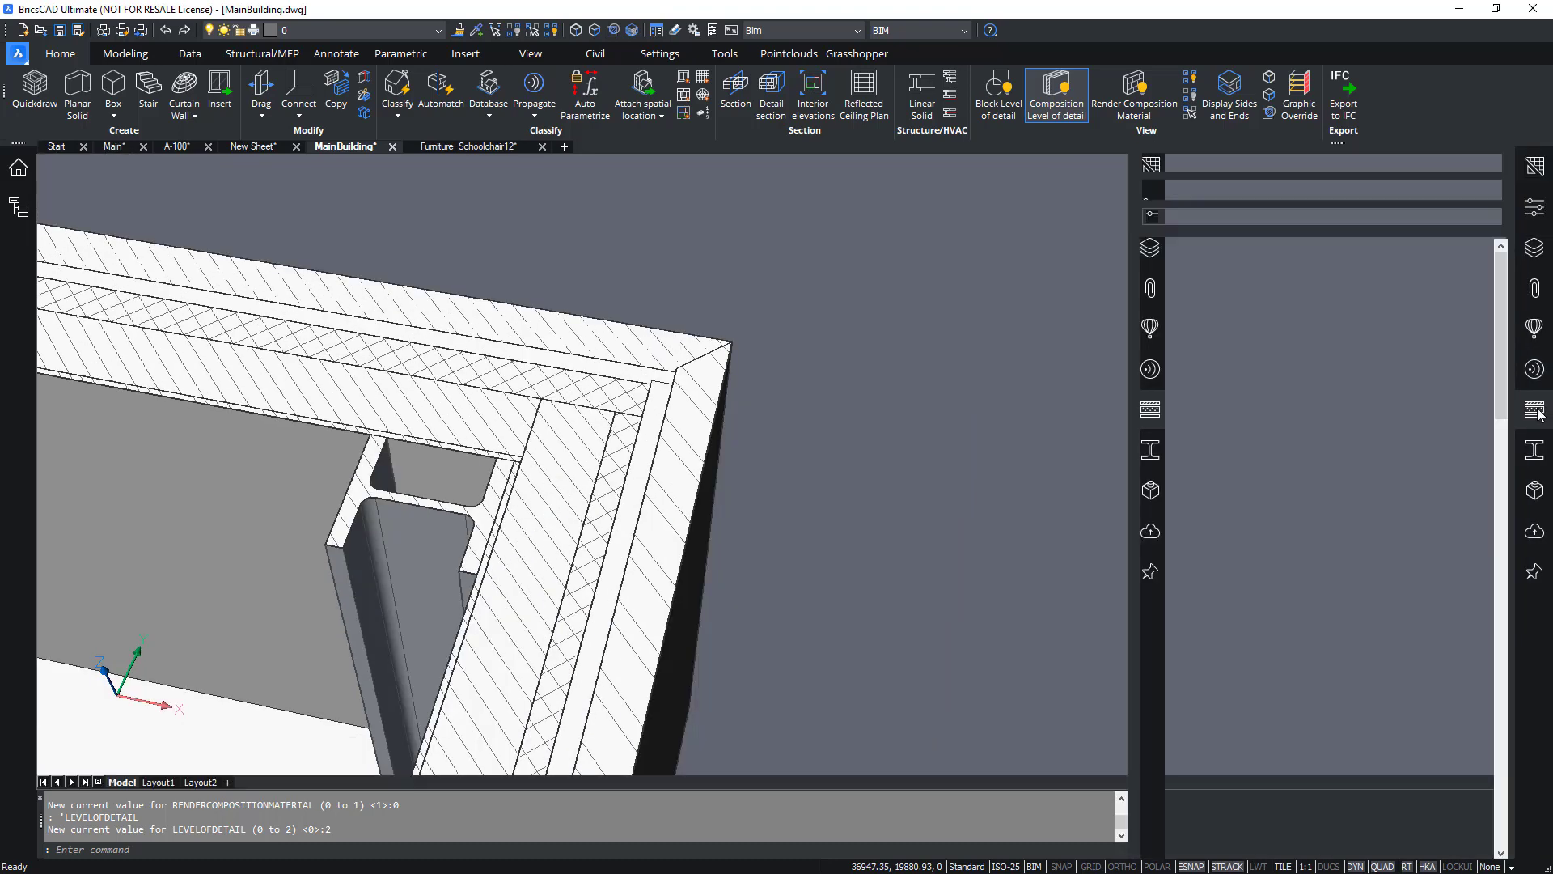
{"action": "double_click", "coordinate": [1224, 422]}
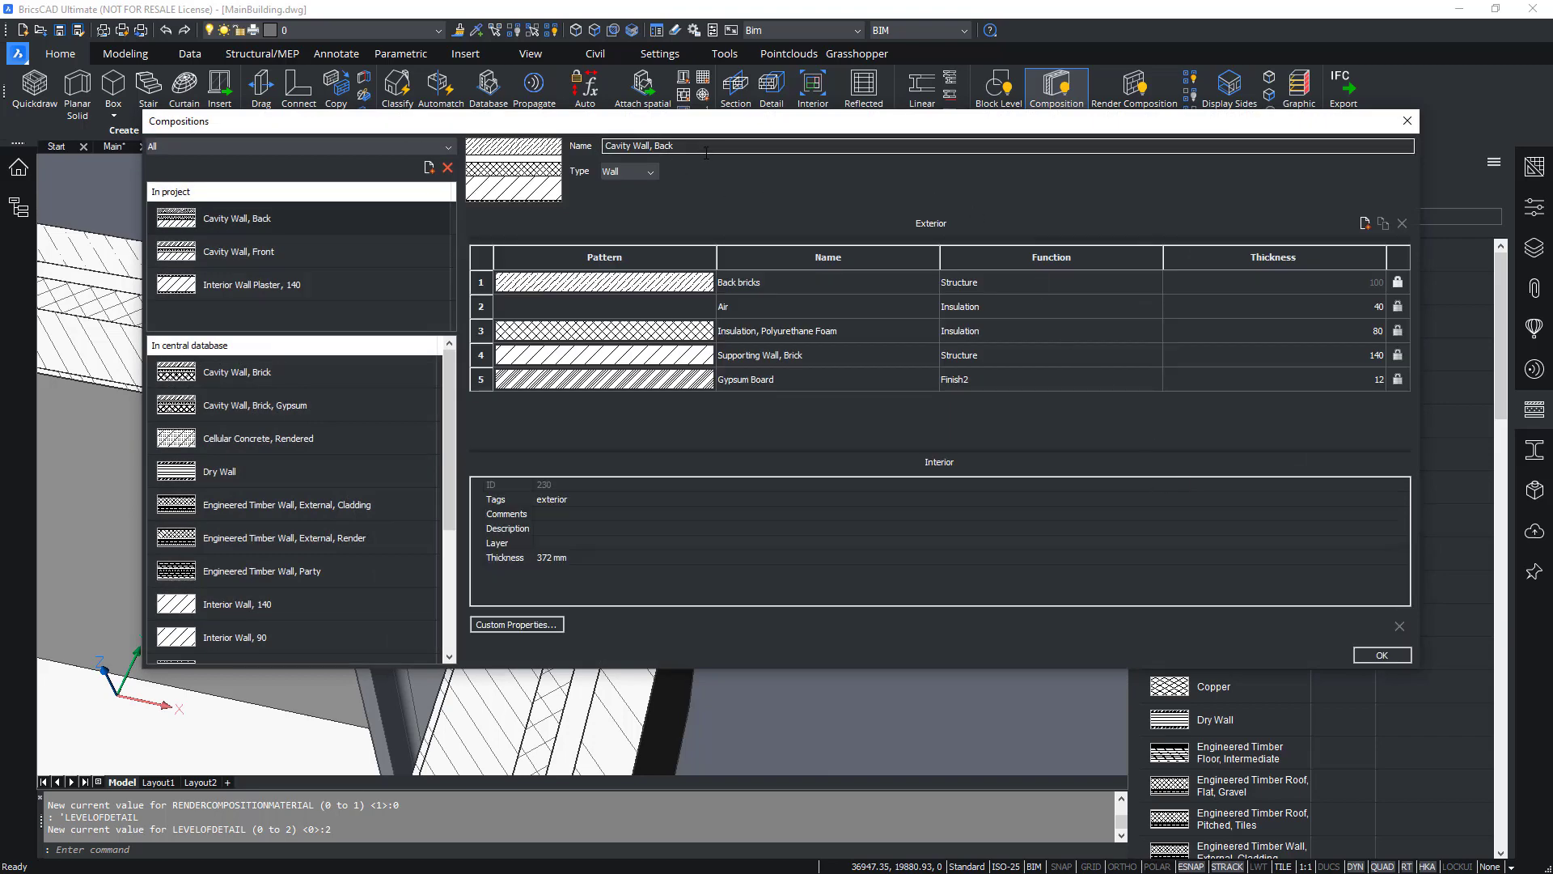
Set the Back bricks material's section hatch pattern to ANSI33 and confirm both dialogs.
{"action": "left_click", "coordinate": [676, 285]}
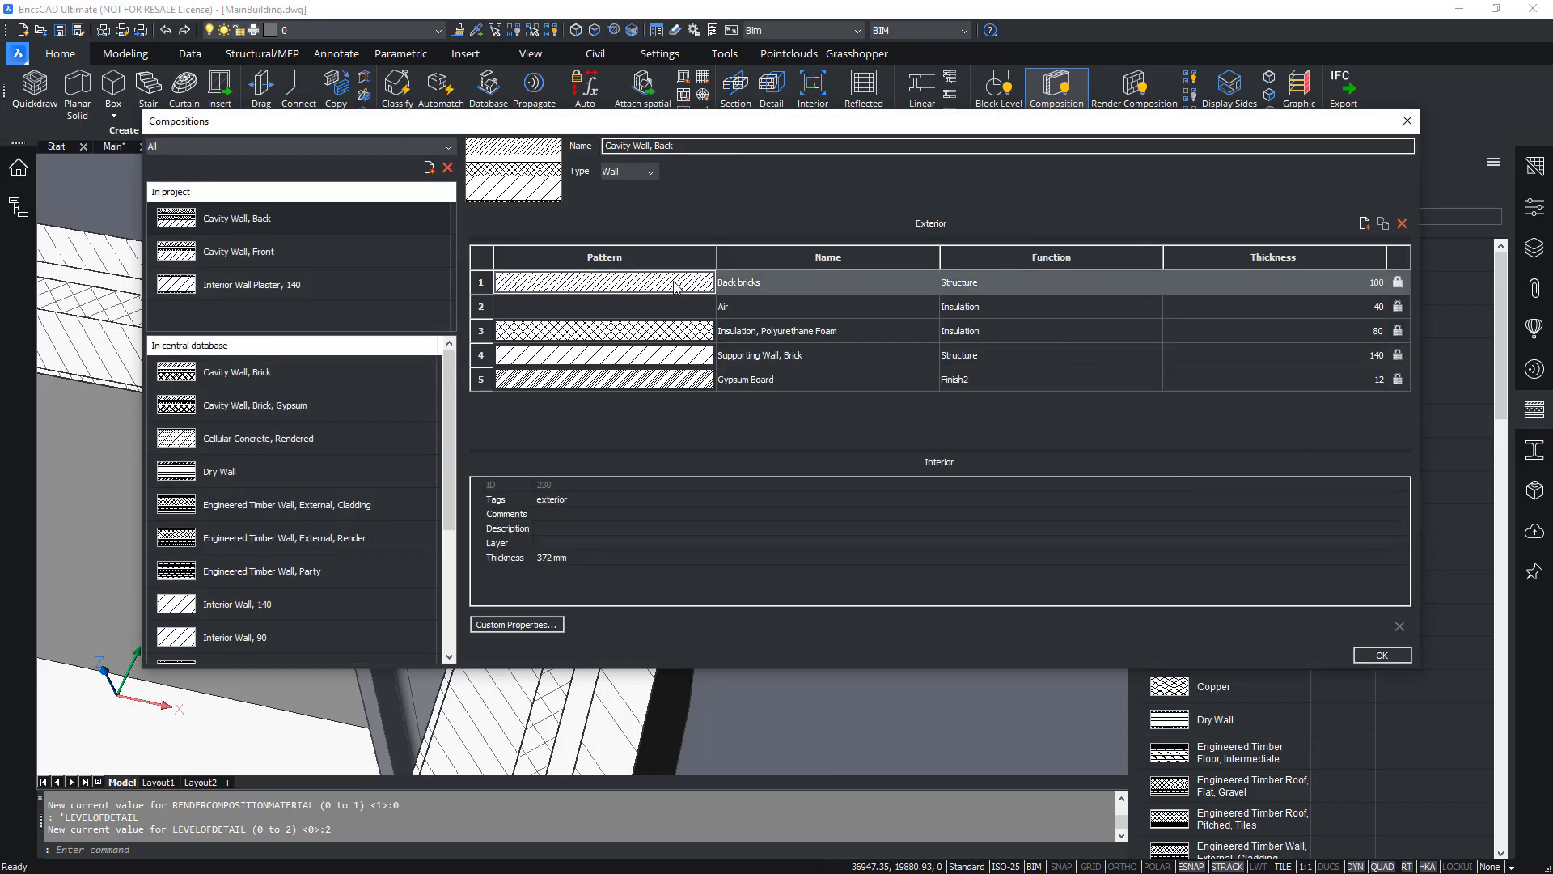
{"action": "double_click", "coordinate": [754, 285]}
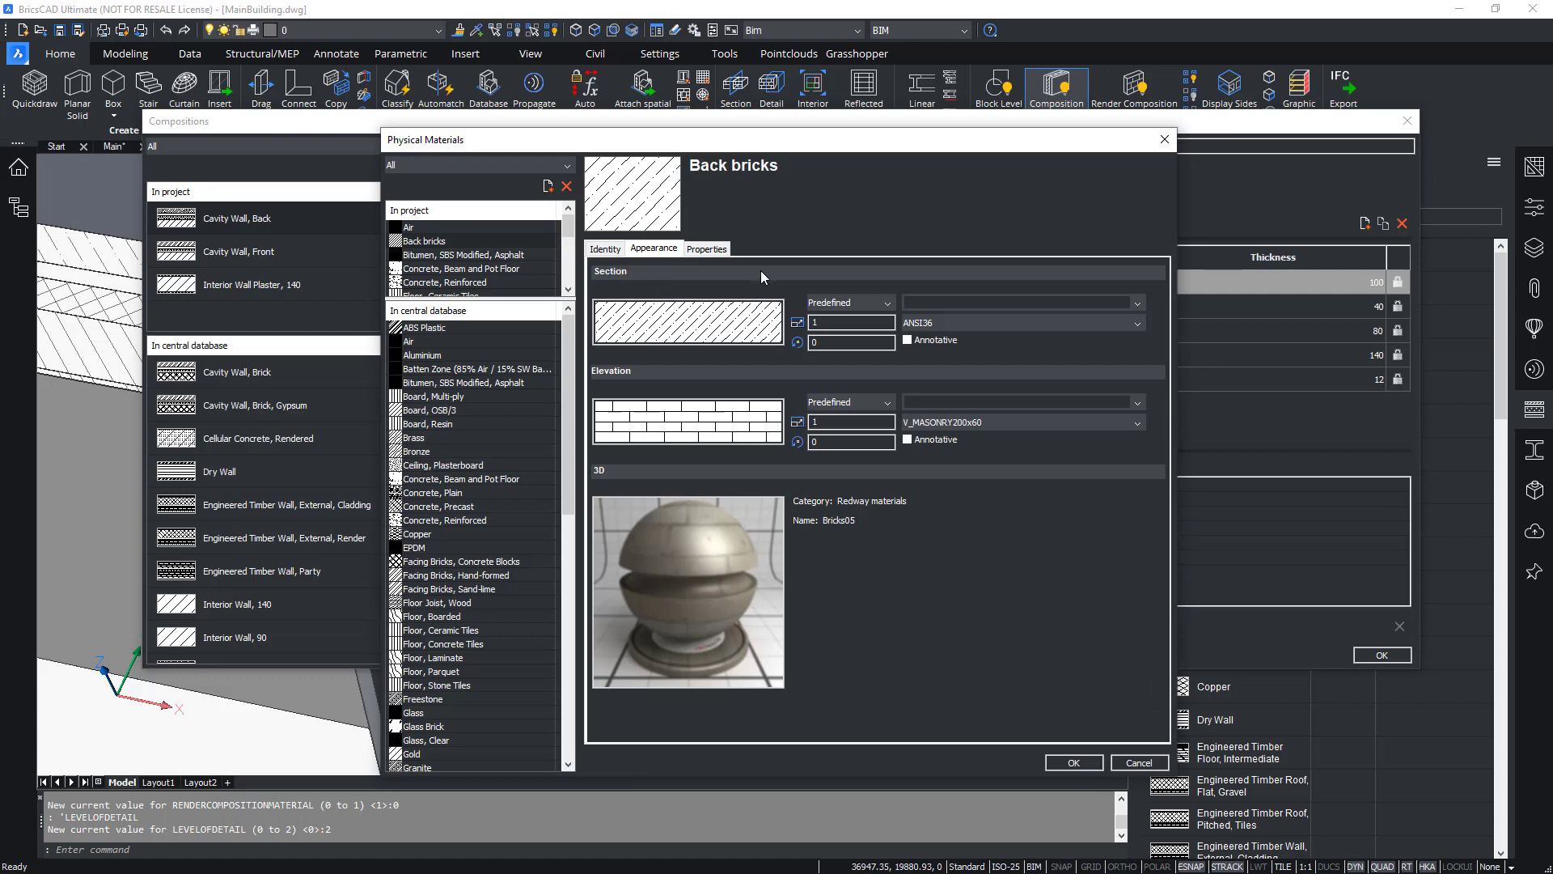
{"action": "left_click", "coordinate": [938, 324]}
{"action": "scroll", "coordinate": [934, 344], "scroll_direction": "up", "scroll_amount": 1}
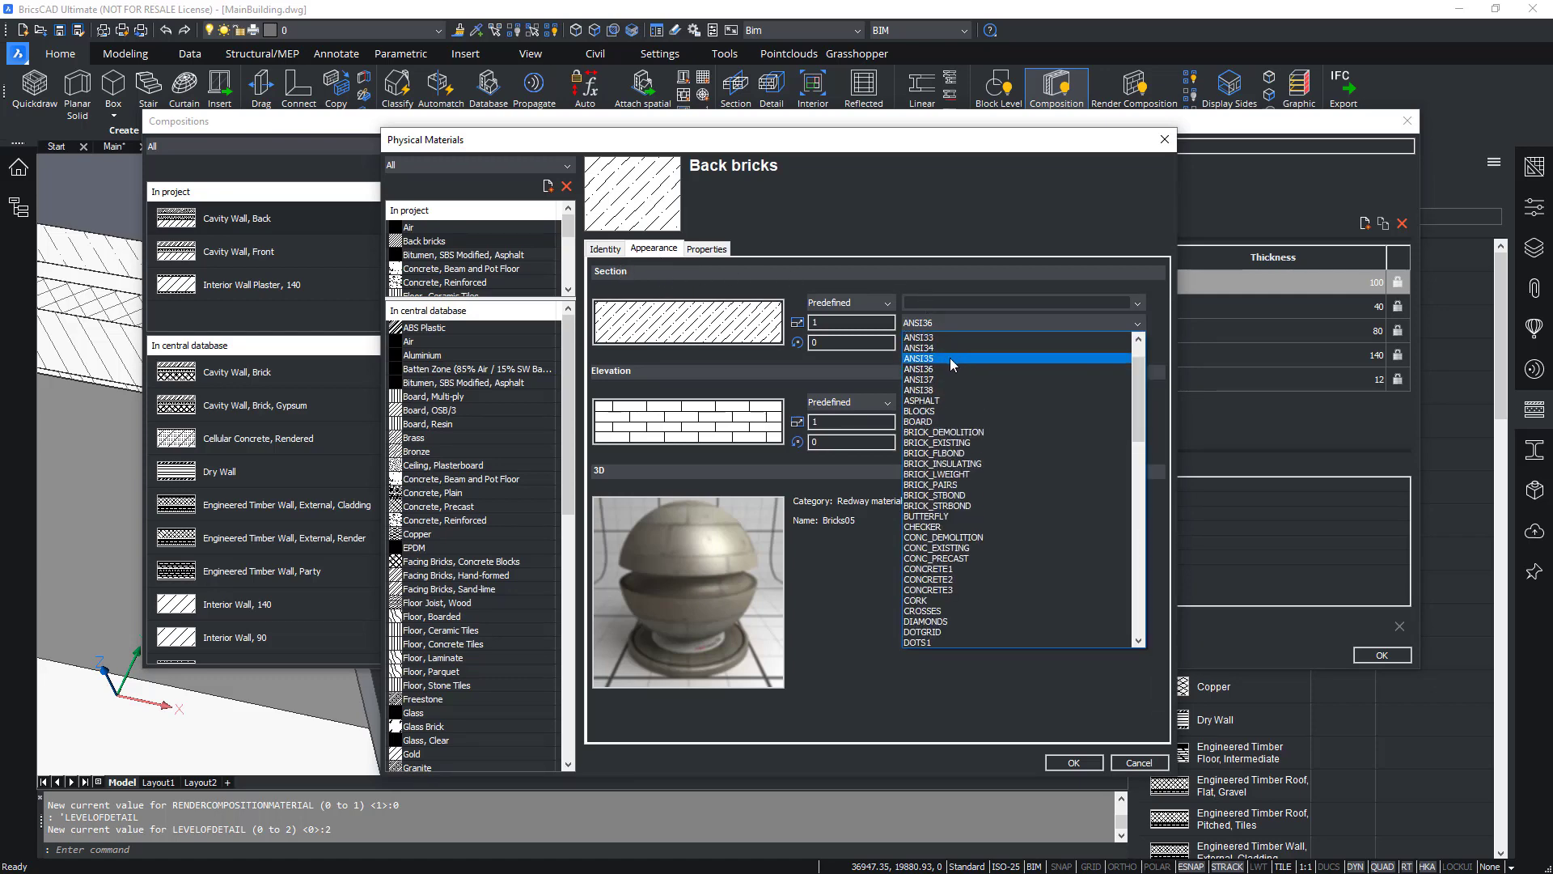
{"action": "left_click", "coordinate": [932, 339]}
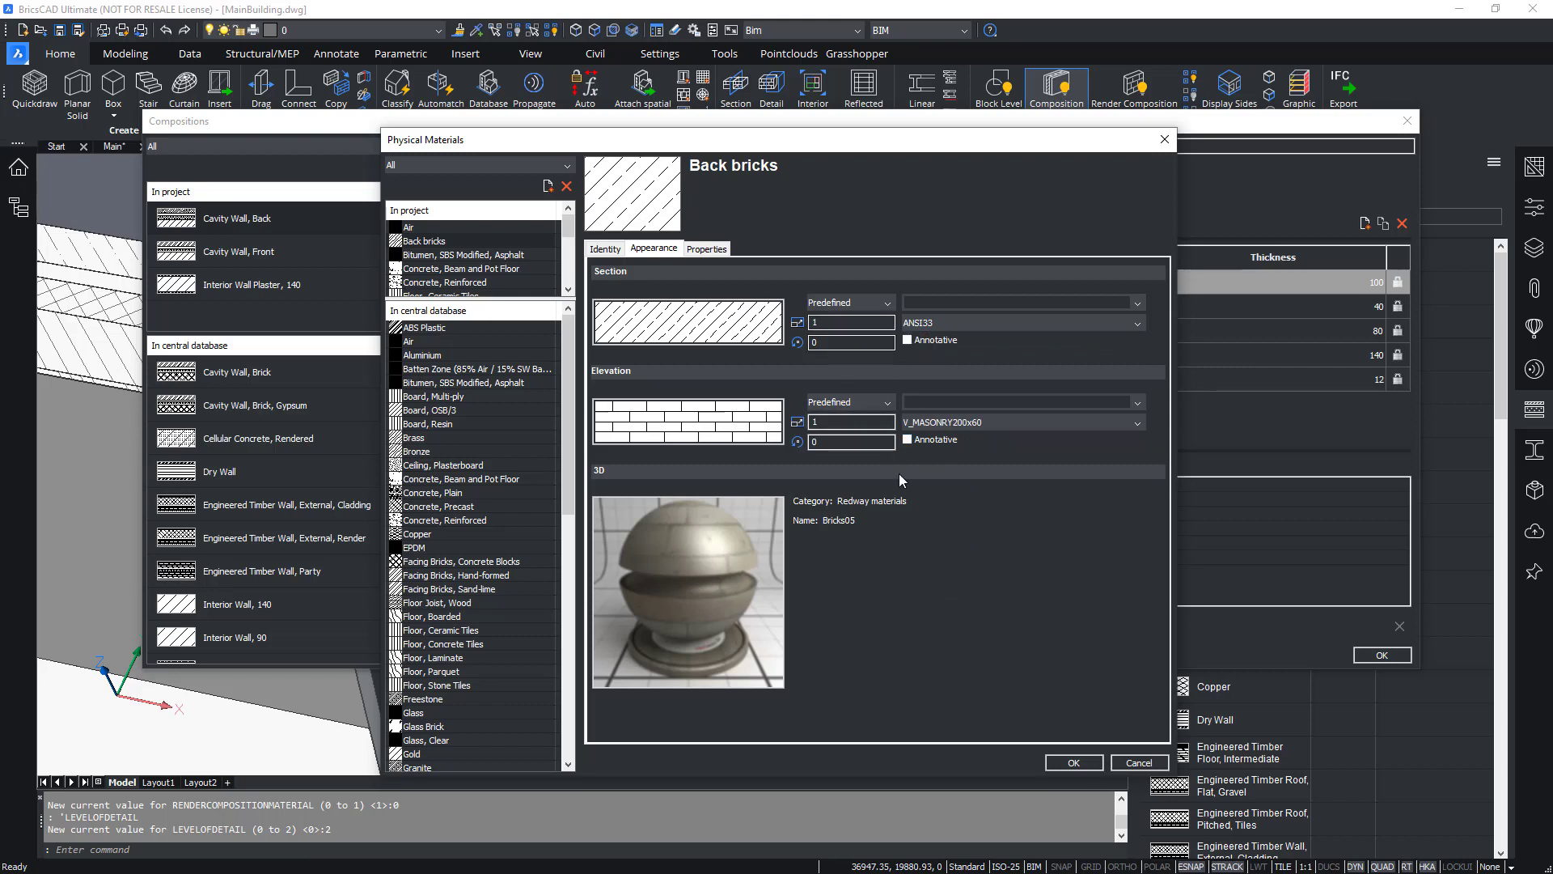
{"action": "left_click", "coordinate": [1073, 763]}
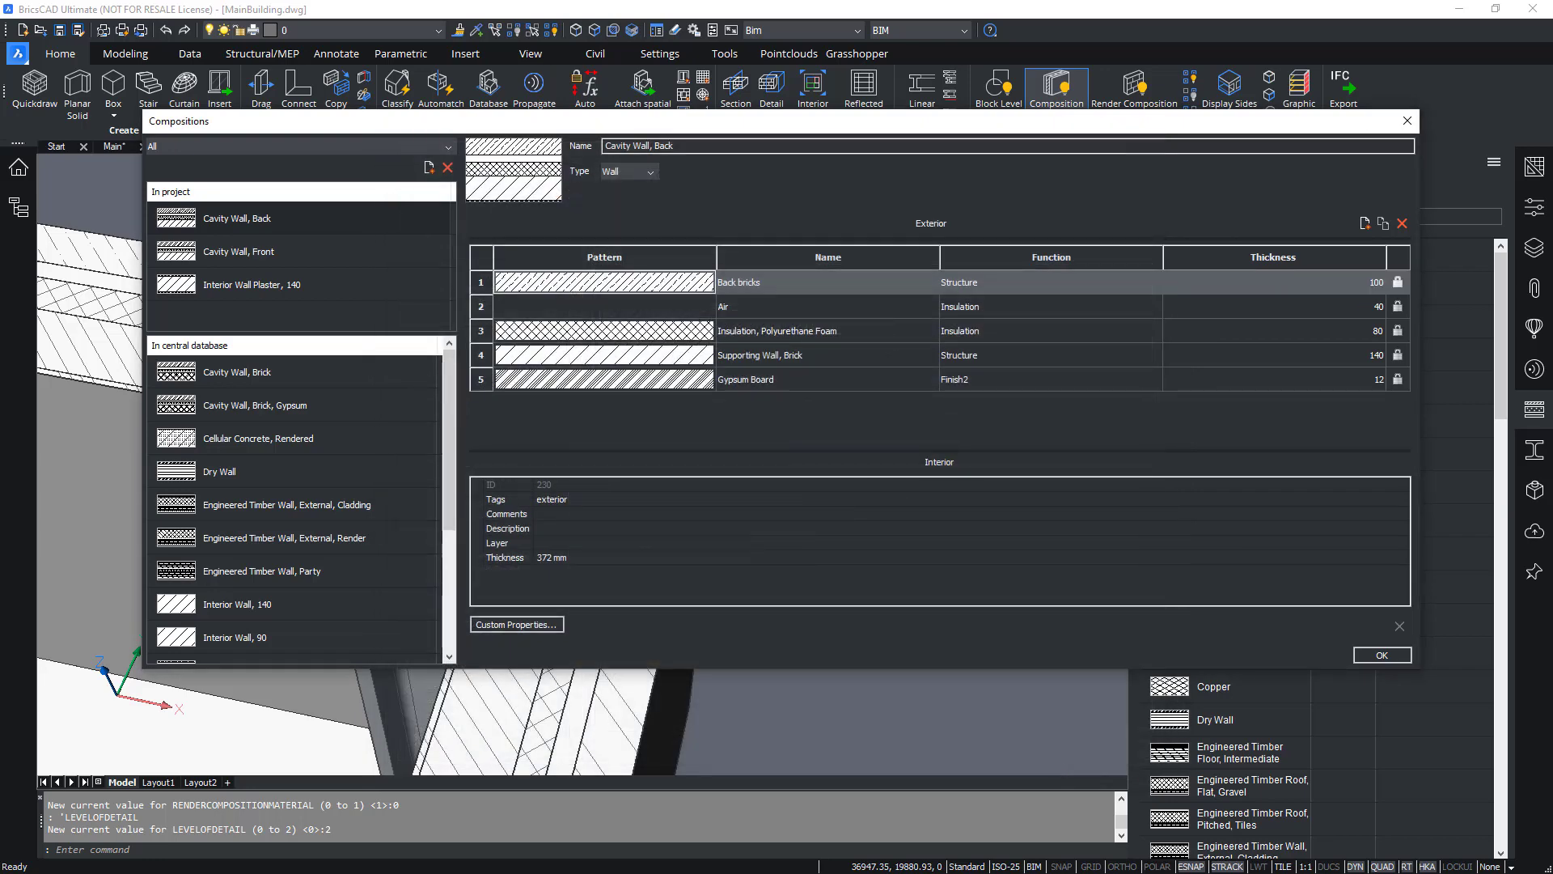
{"action": "left_click", "coordinate": [1395, 657]}
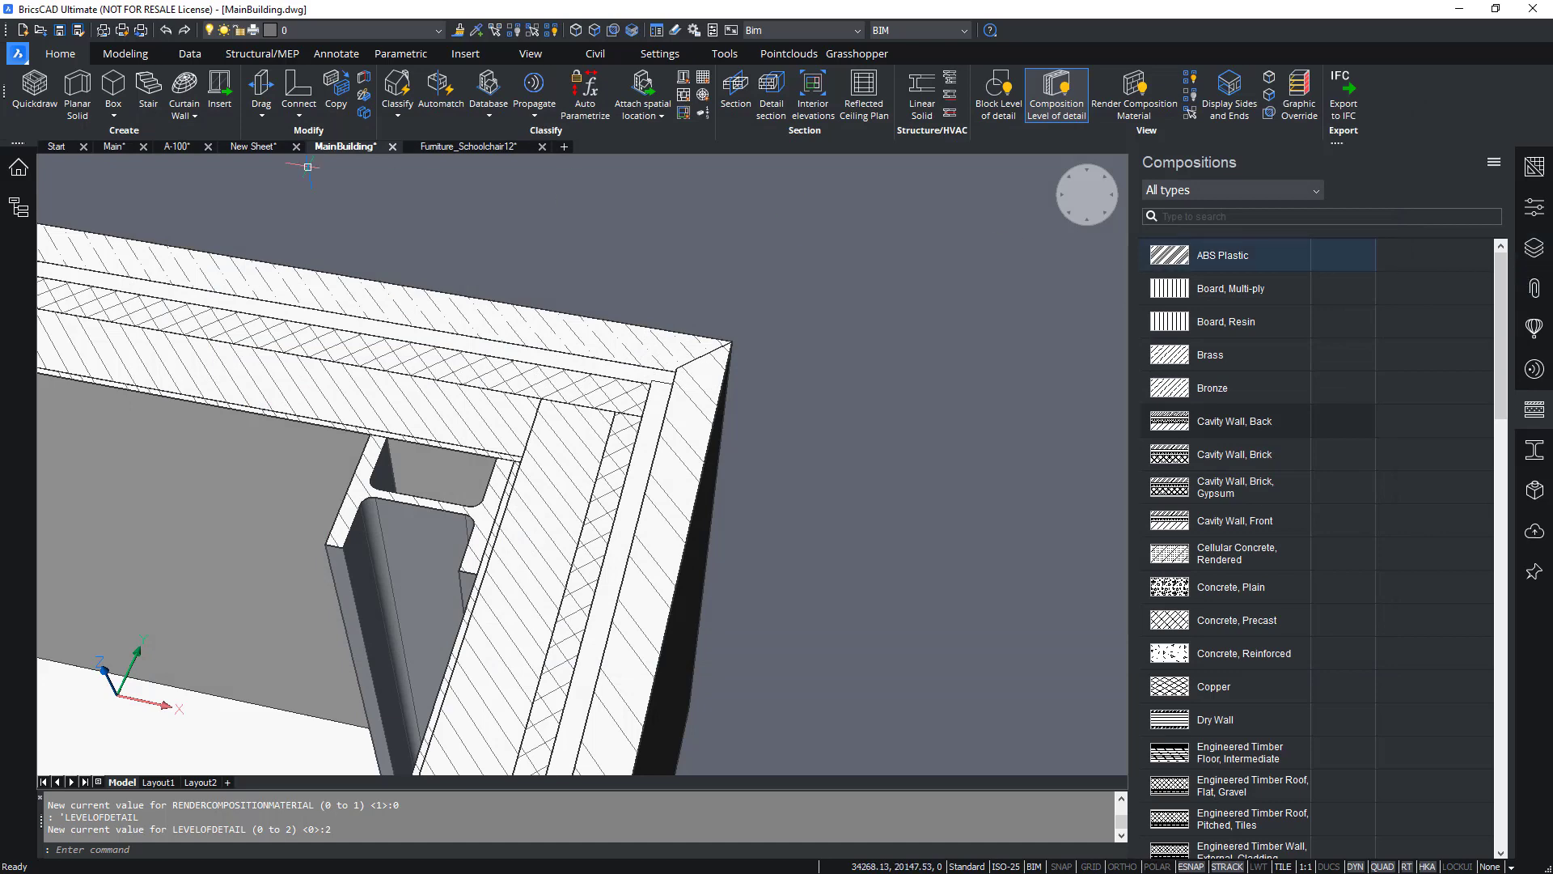
Save the MainBuilding drawing and switch to sheet A-100.
{"action": "left_click", "coordinate": [59, 30]}
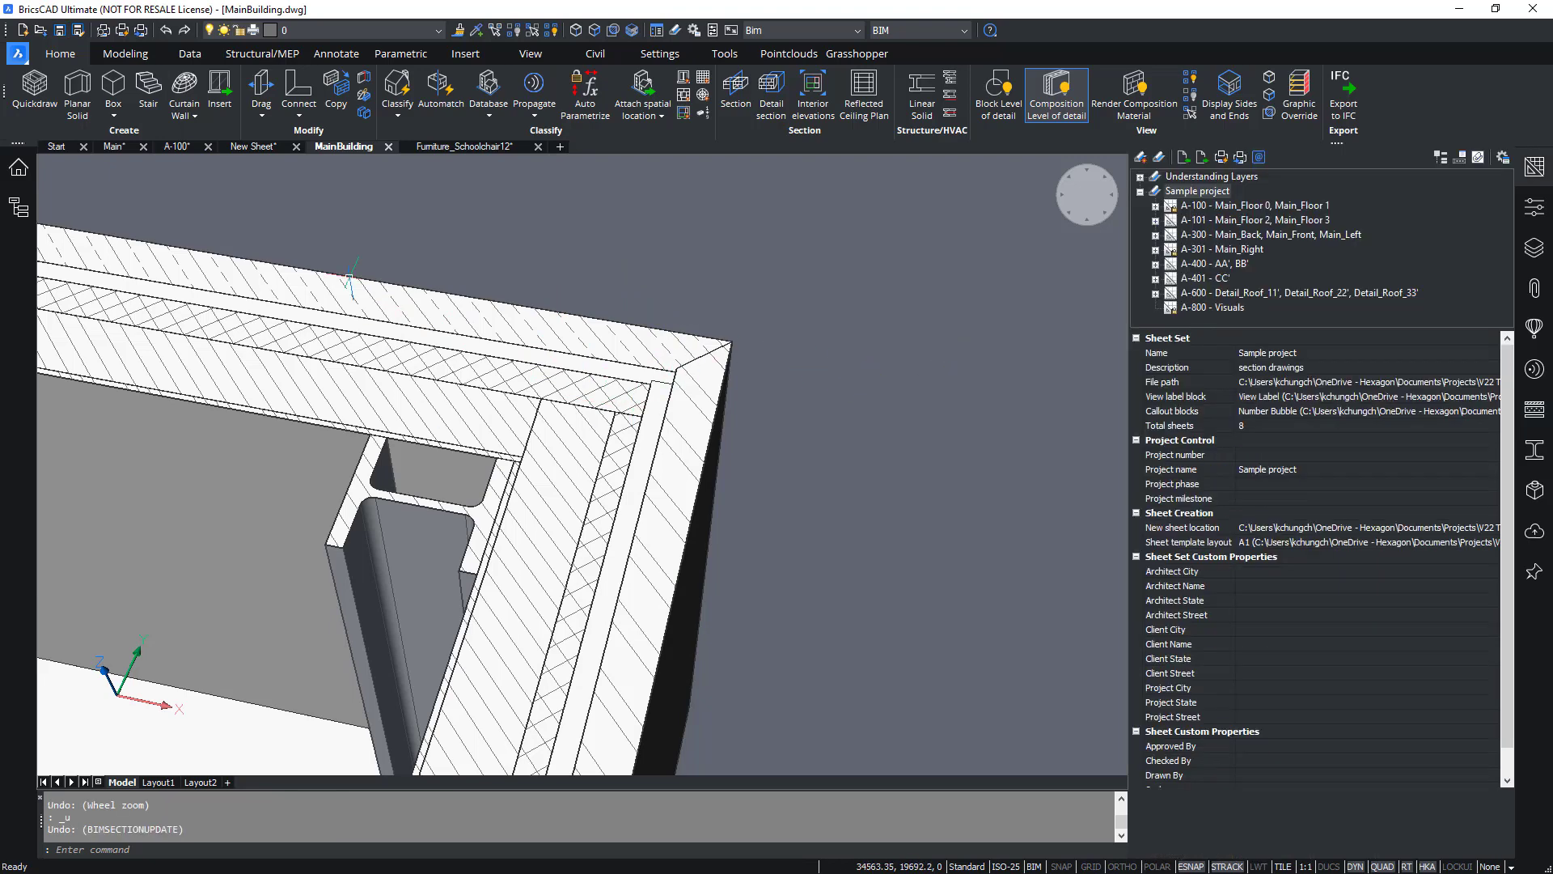
{"action": "left_click", "coordinate": [177, 146]}
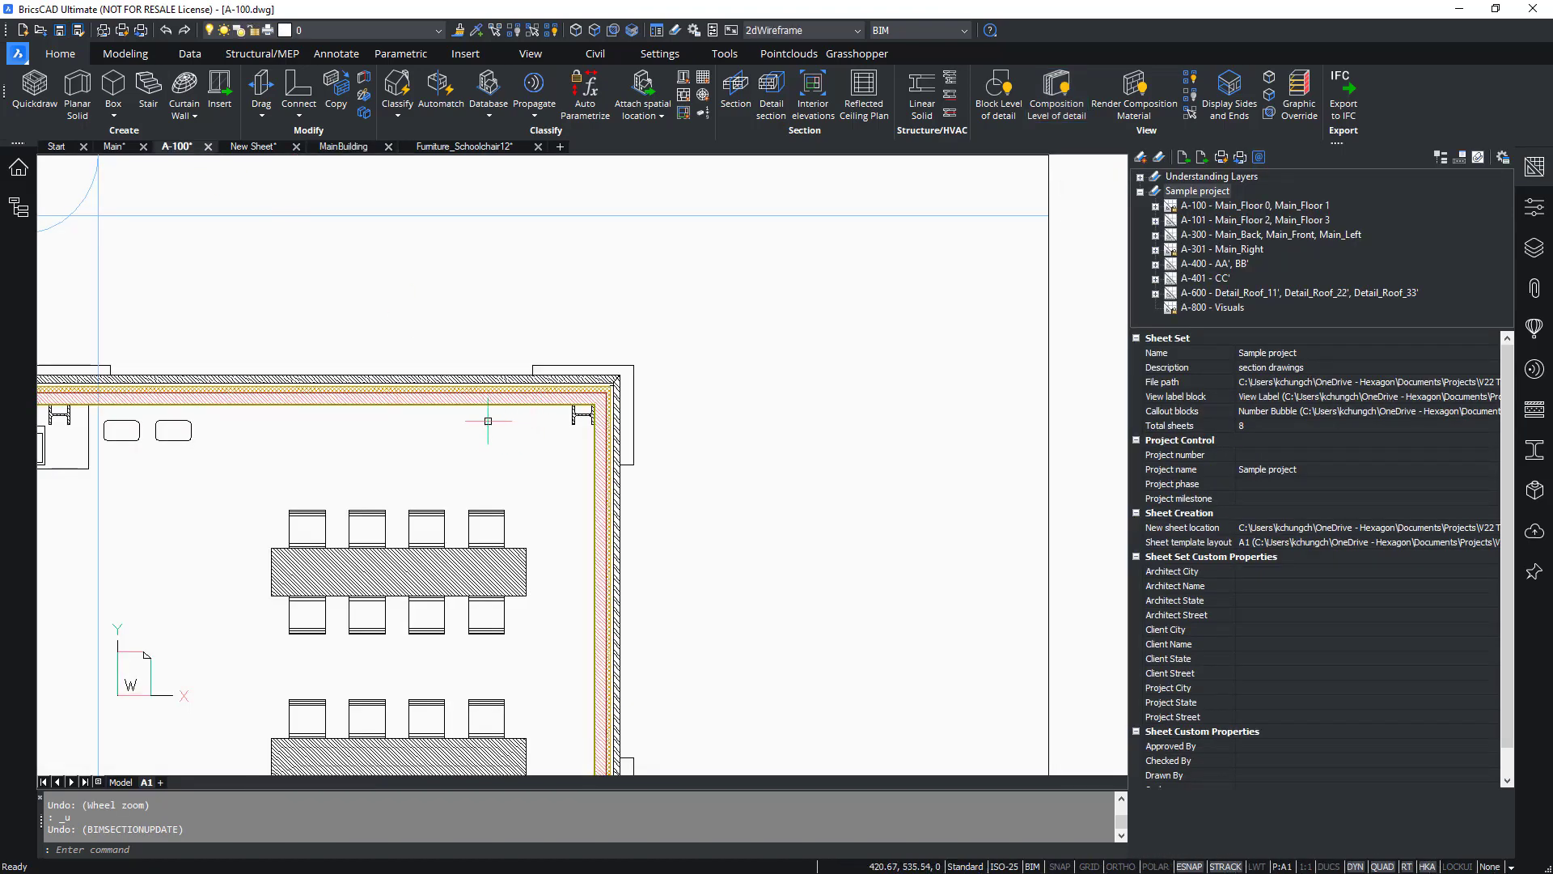
Update the Main_Floor 0 view on sheet A-100 from the project browser's sheet views.
{"action": "scroll", "coordinate": [703, 344], "scroll_direction": "up", "scroll_amount": 5}
{"action": "middle_click_drag", "start_coordinate": [863, 367], "coordinate": [683, 495]}
{"action": "left_click", "coordinate": [18, 168]}
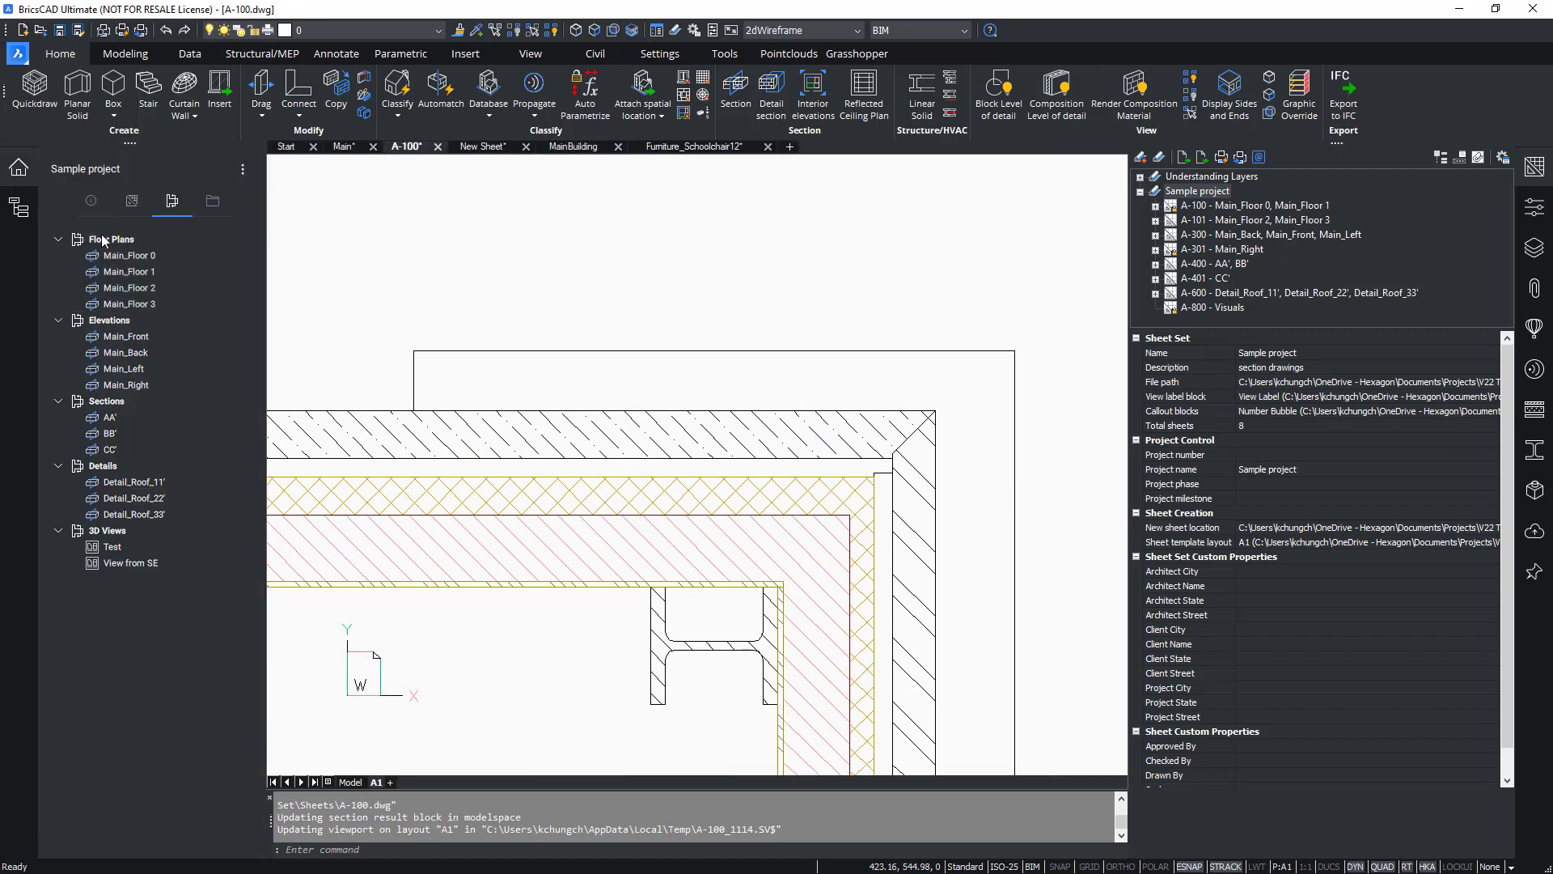
{"action": "left_click", "coordinate": [132, 202]}
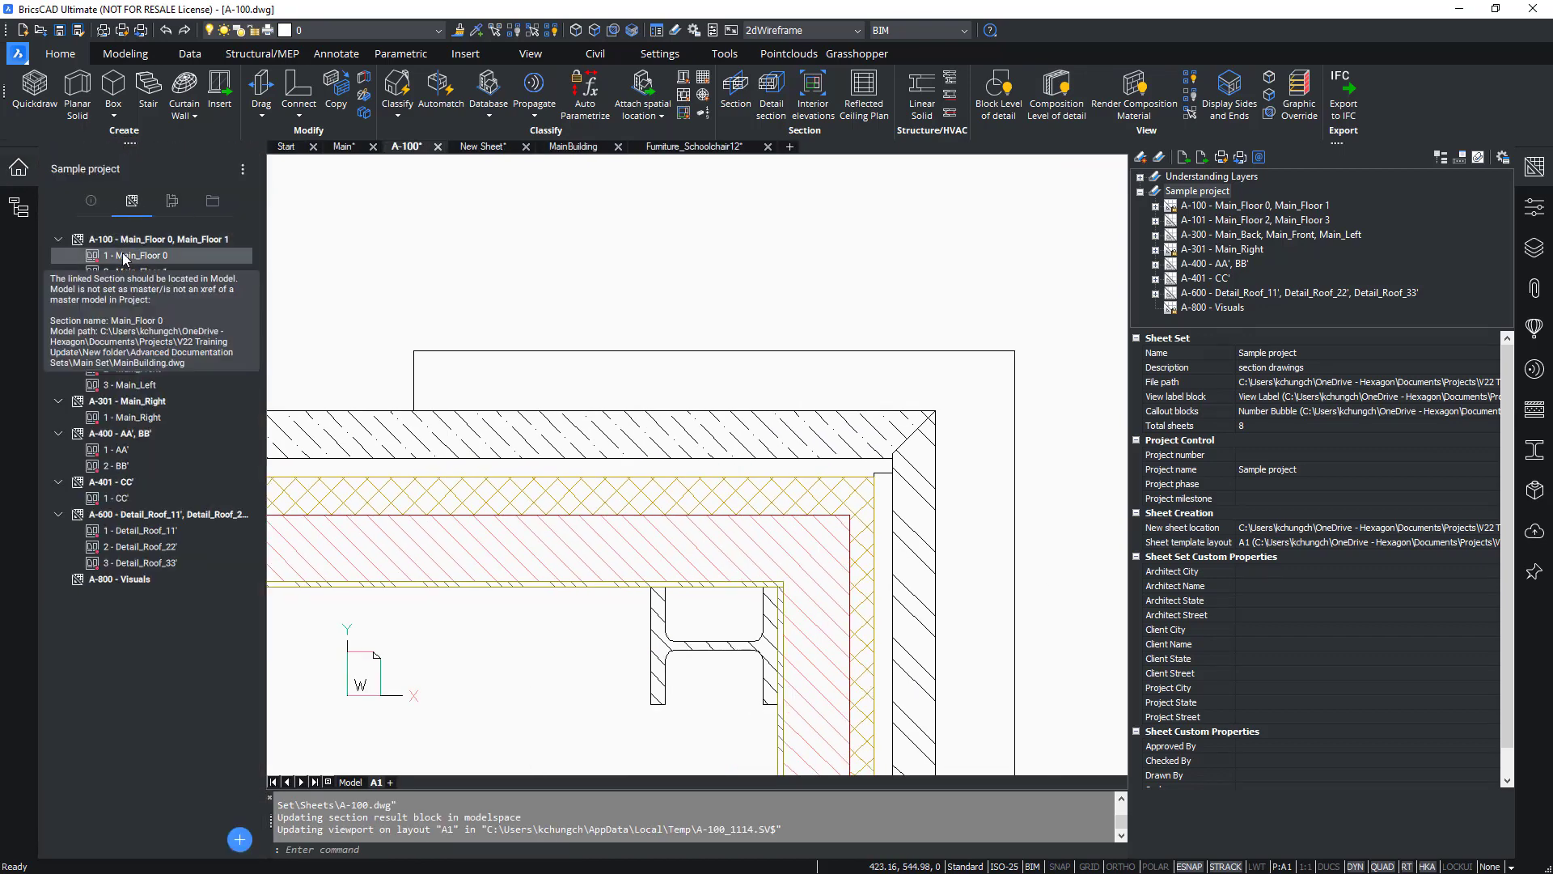
{"action": "right_click", "coordinate": [106, 256]}
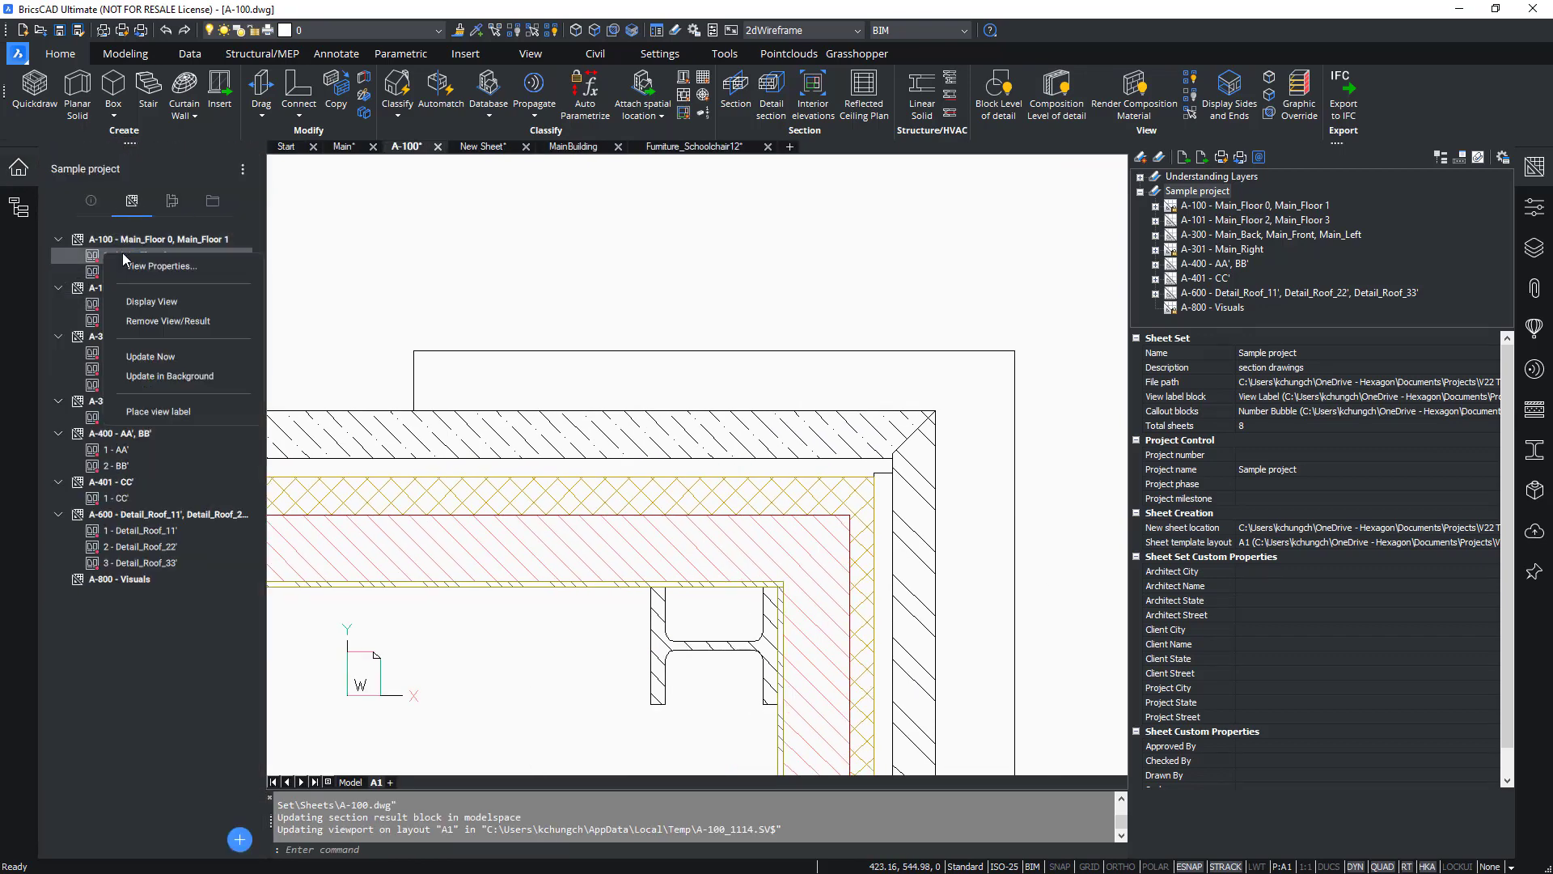
{"action": "left_click", "coordinate": [168, 358]}
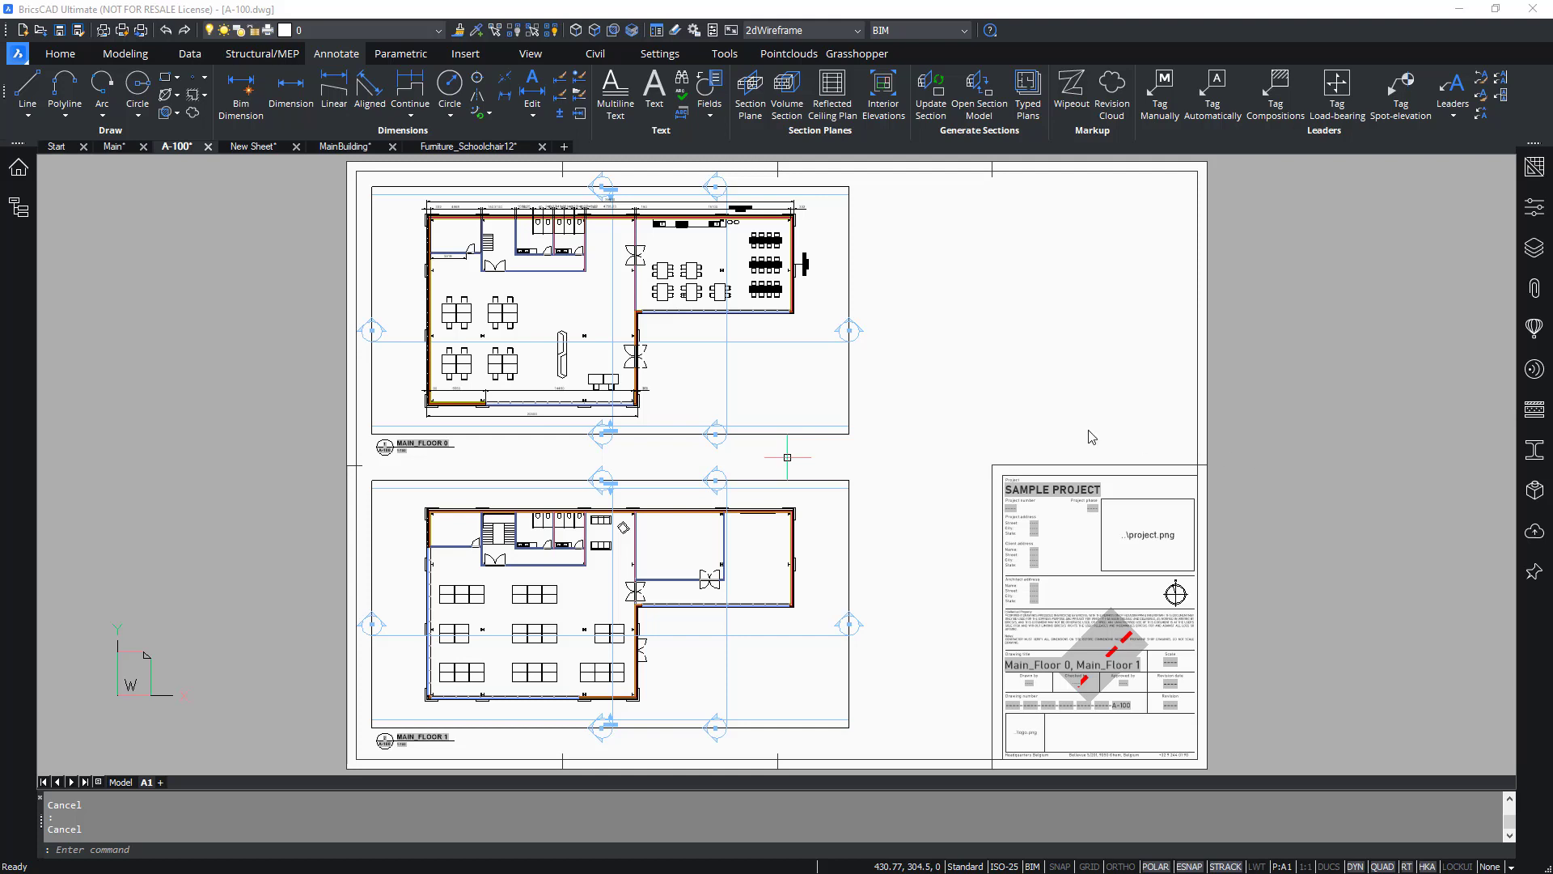
Enter the client's name and state in the project's sheet set custom properties.
{"action": "left_click", "coordinate": [18, 168]}
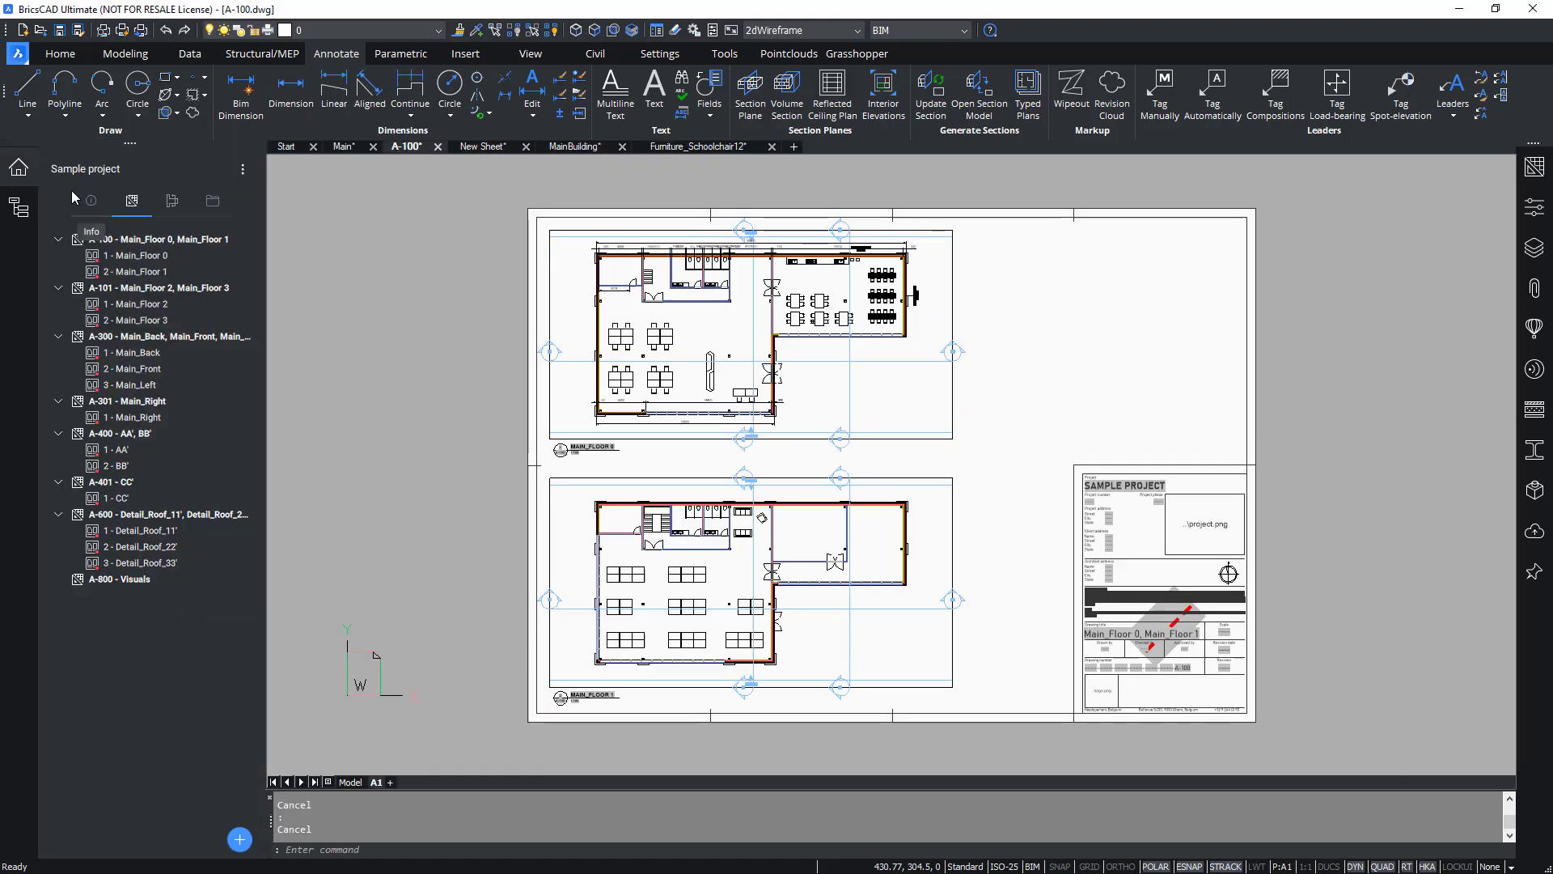
{"action": "left_click", "coordinate": [92, 207]}
{"action": "scroll", "coordinate": [130, 648], "scroll_direction": "down", "scroll_amount": 3}
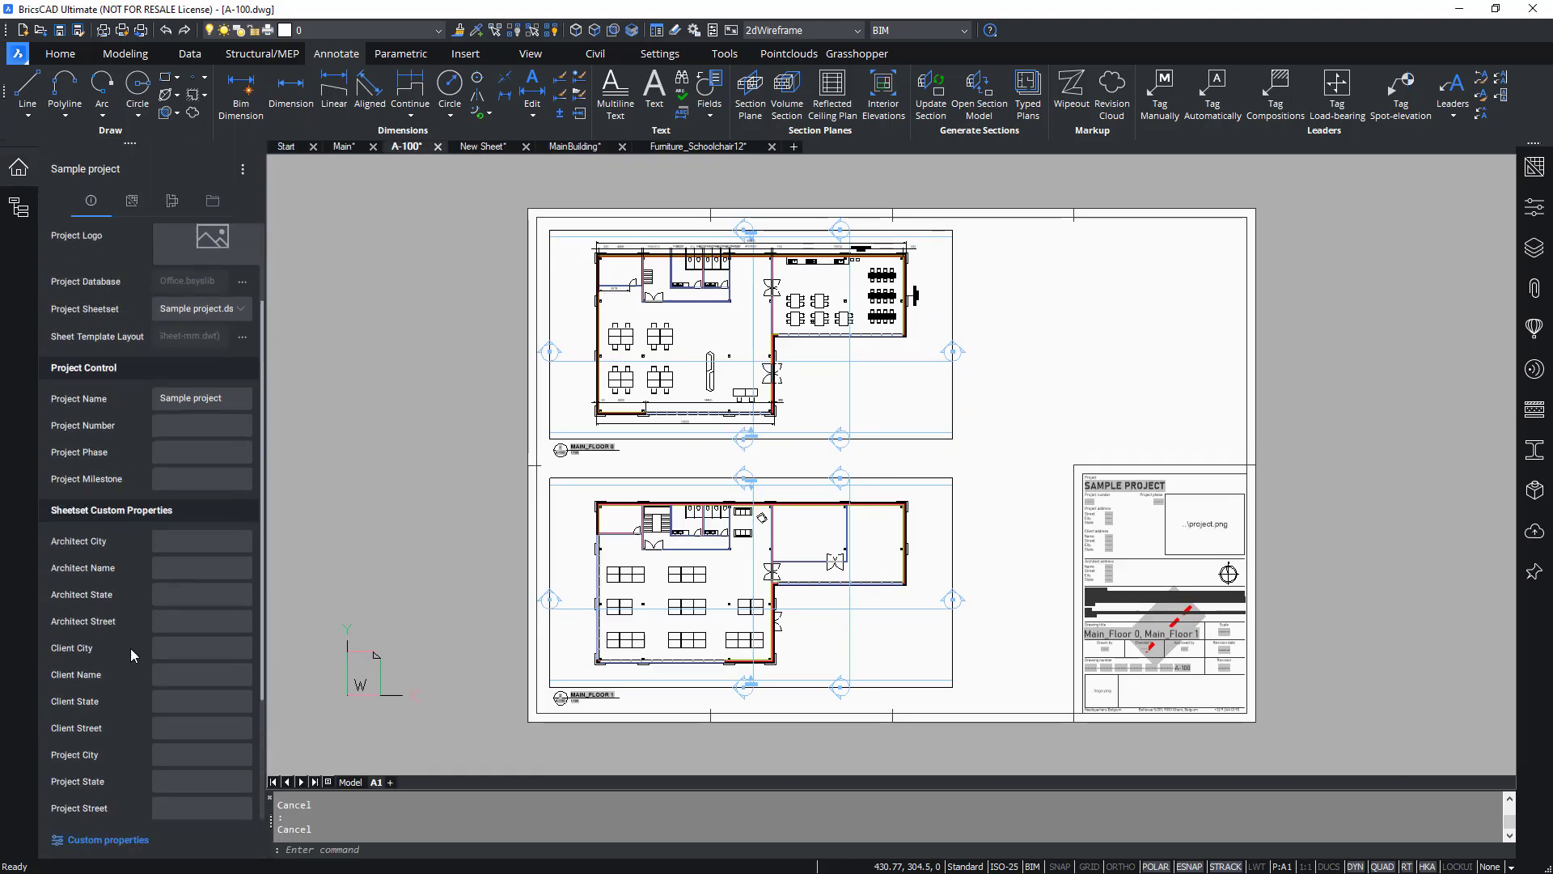
{"action": "scroll", "coordinate": [1246, 570], "scroll_direction": "up", "scroll_amount": 4}
{"action": "scroll", "coordinate": [1065, 494], "scroll_direction": "up", "scroll_amount": 2}
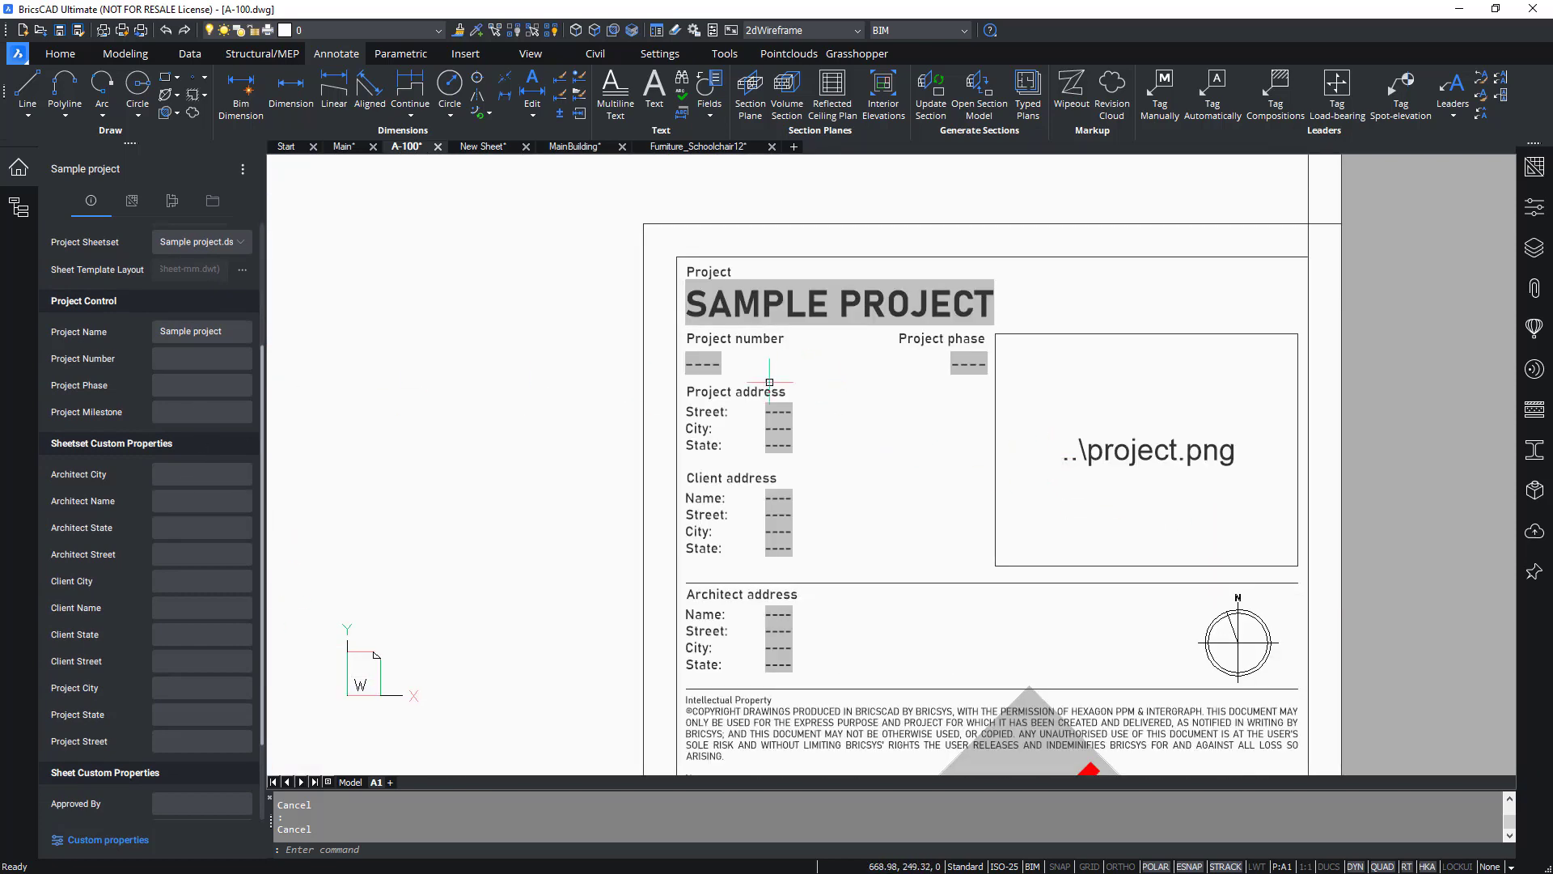
{"action": "left_click", "coordinate": [183, 608]}
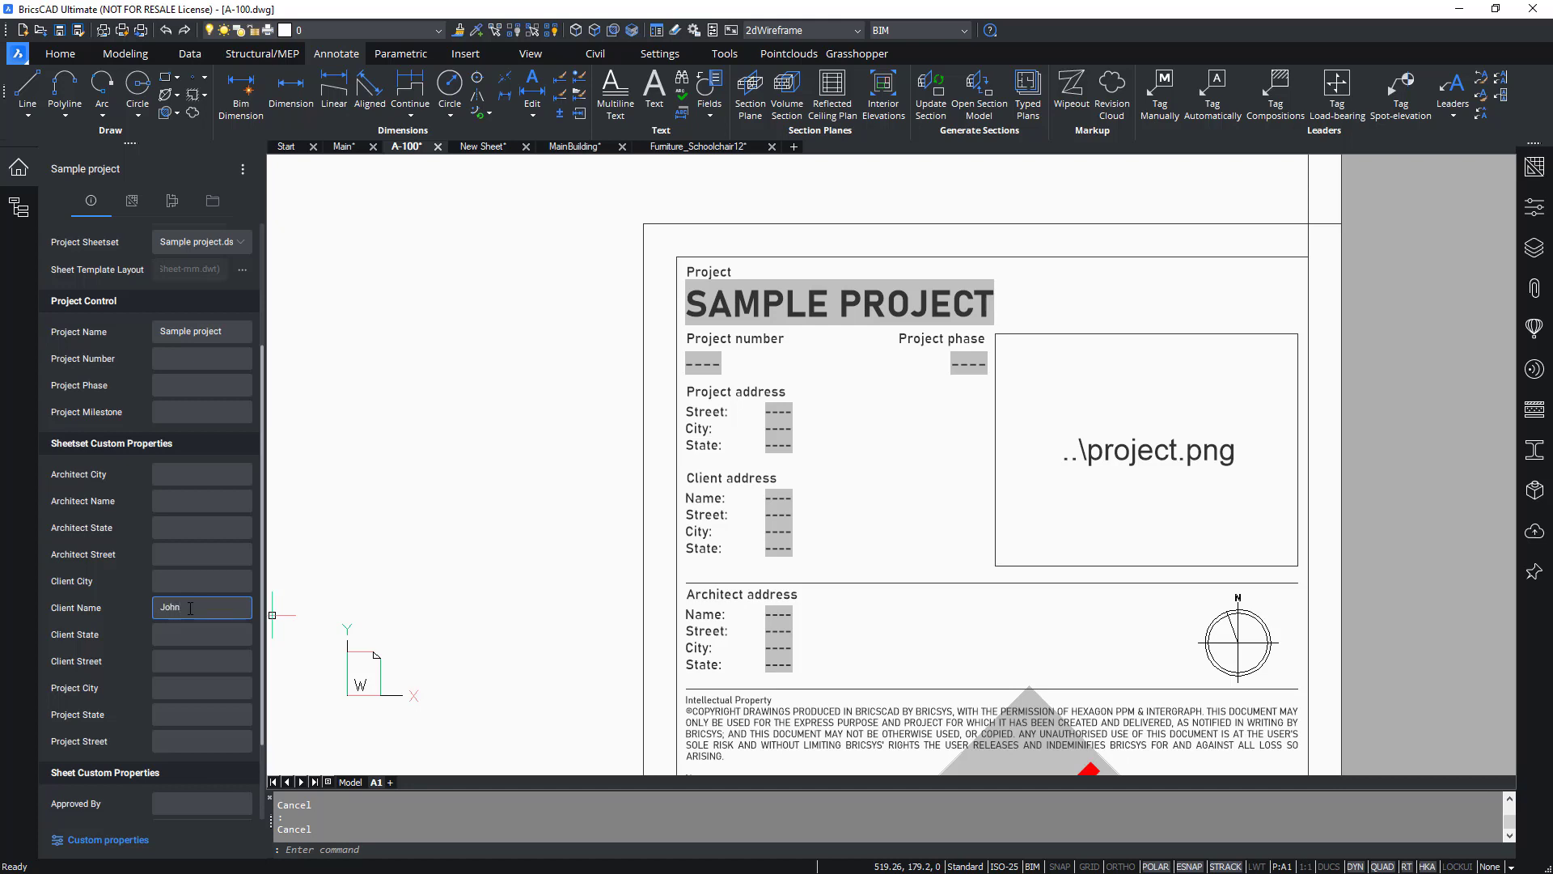
{"action": "left_click", "coordinate": [191, 635]}
{"action": "left_click", "coordinate": [478, 563]}
Regenerate the drawing to refresh the title block fields and zoom to the sheet's extents.
{"action": "key", "text": "Escape"}
{"action": "key", "text": "Escape"}
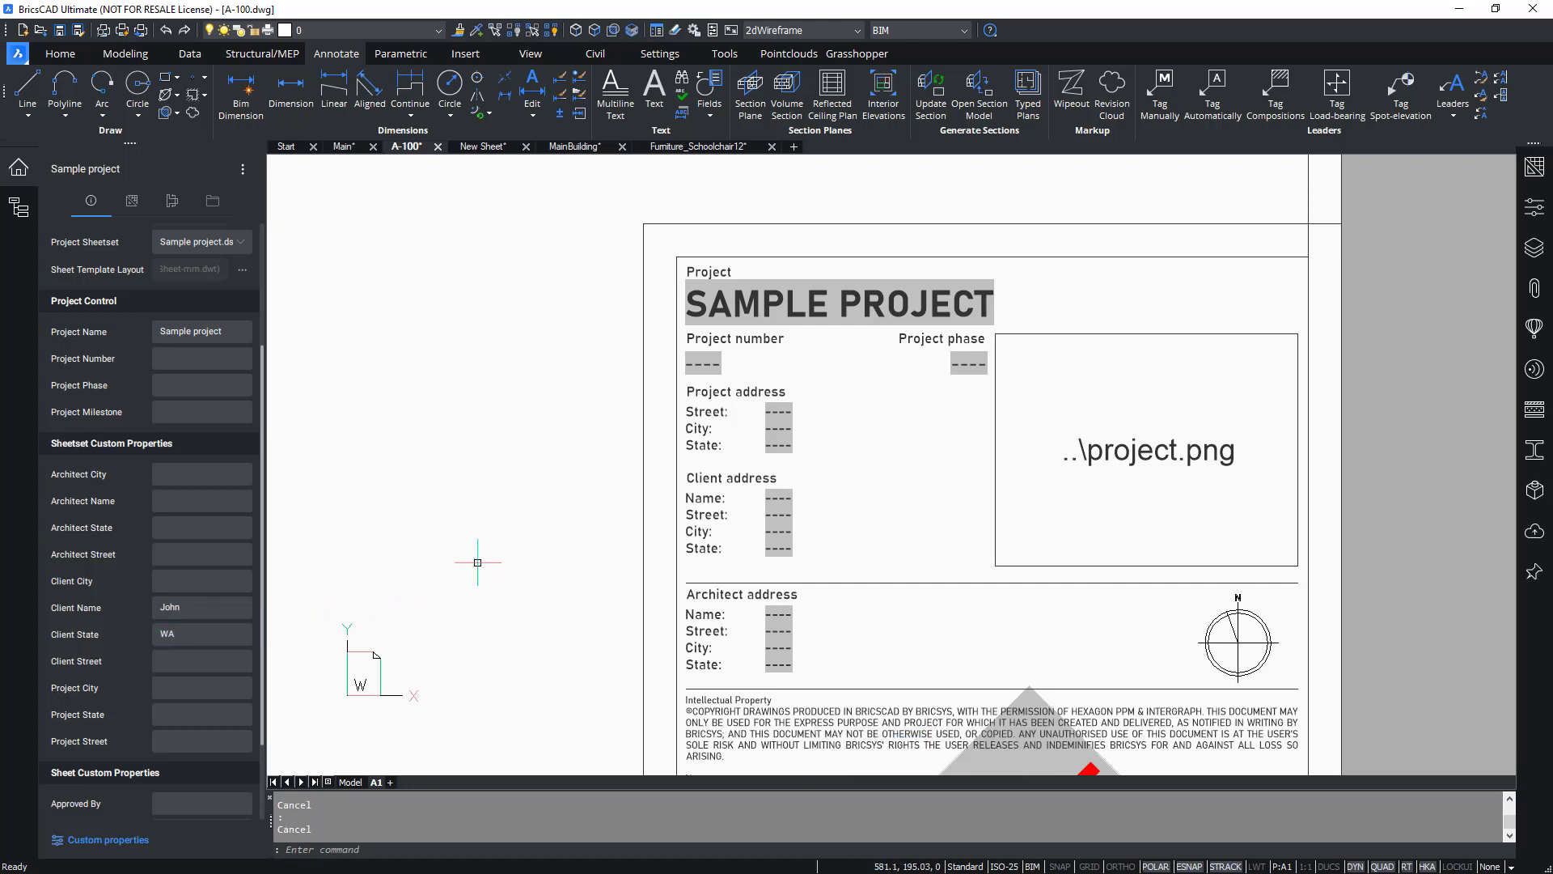
{"action": "type", "text": "re"}
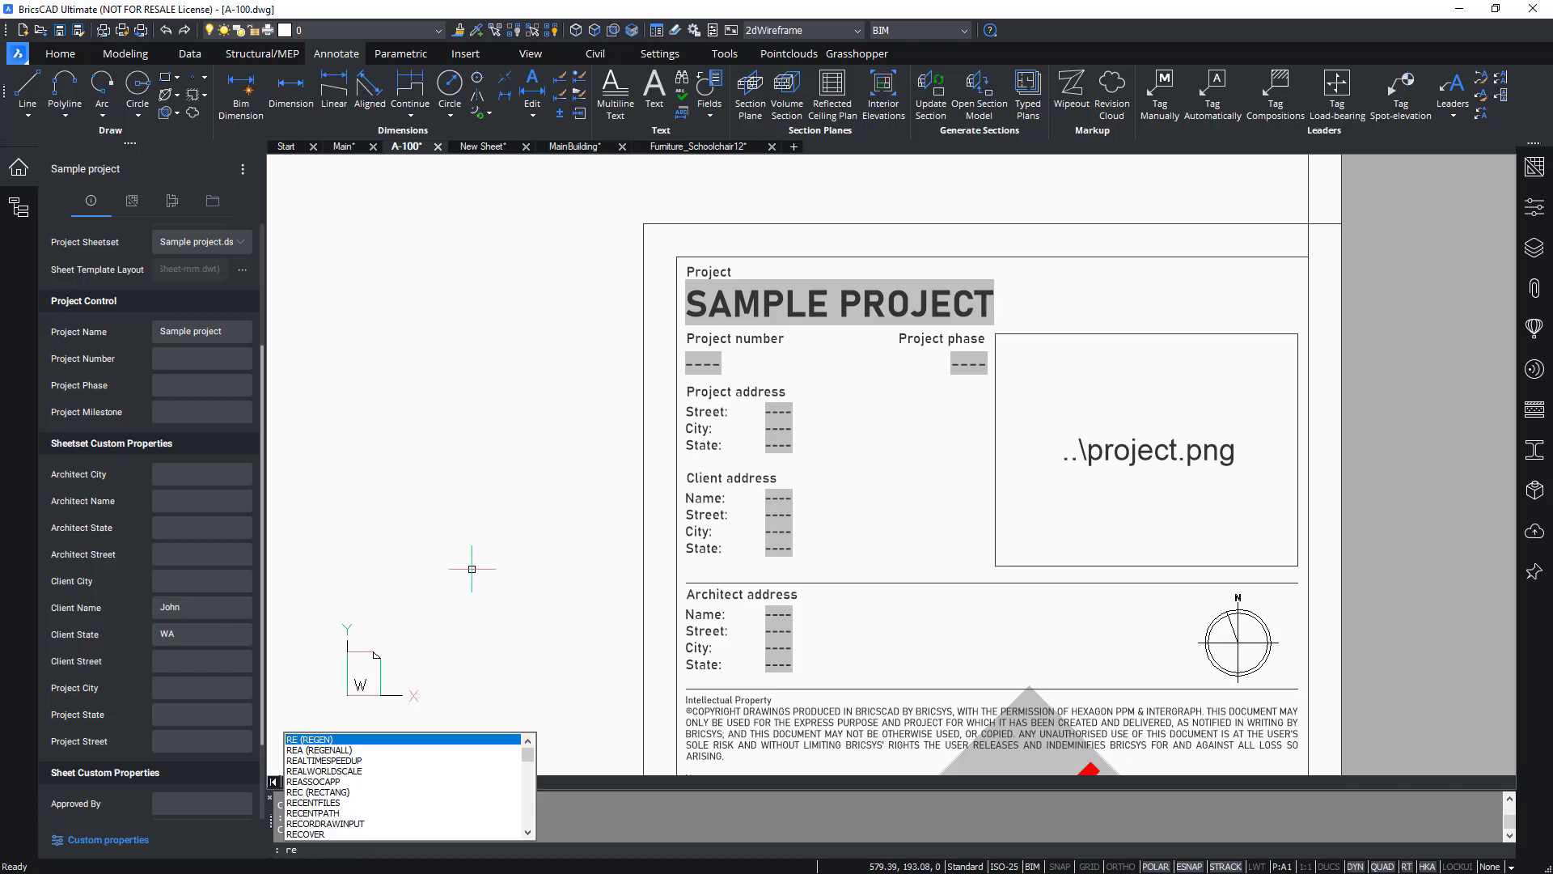
{"action": "key", "text": "Return"}
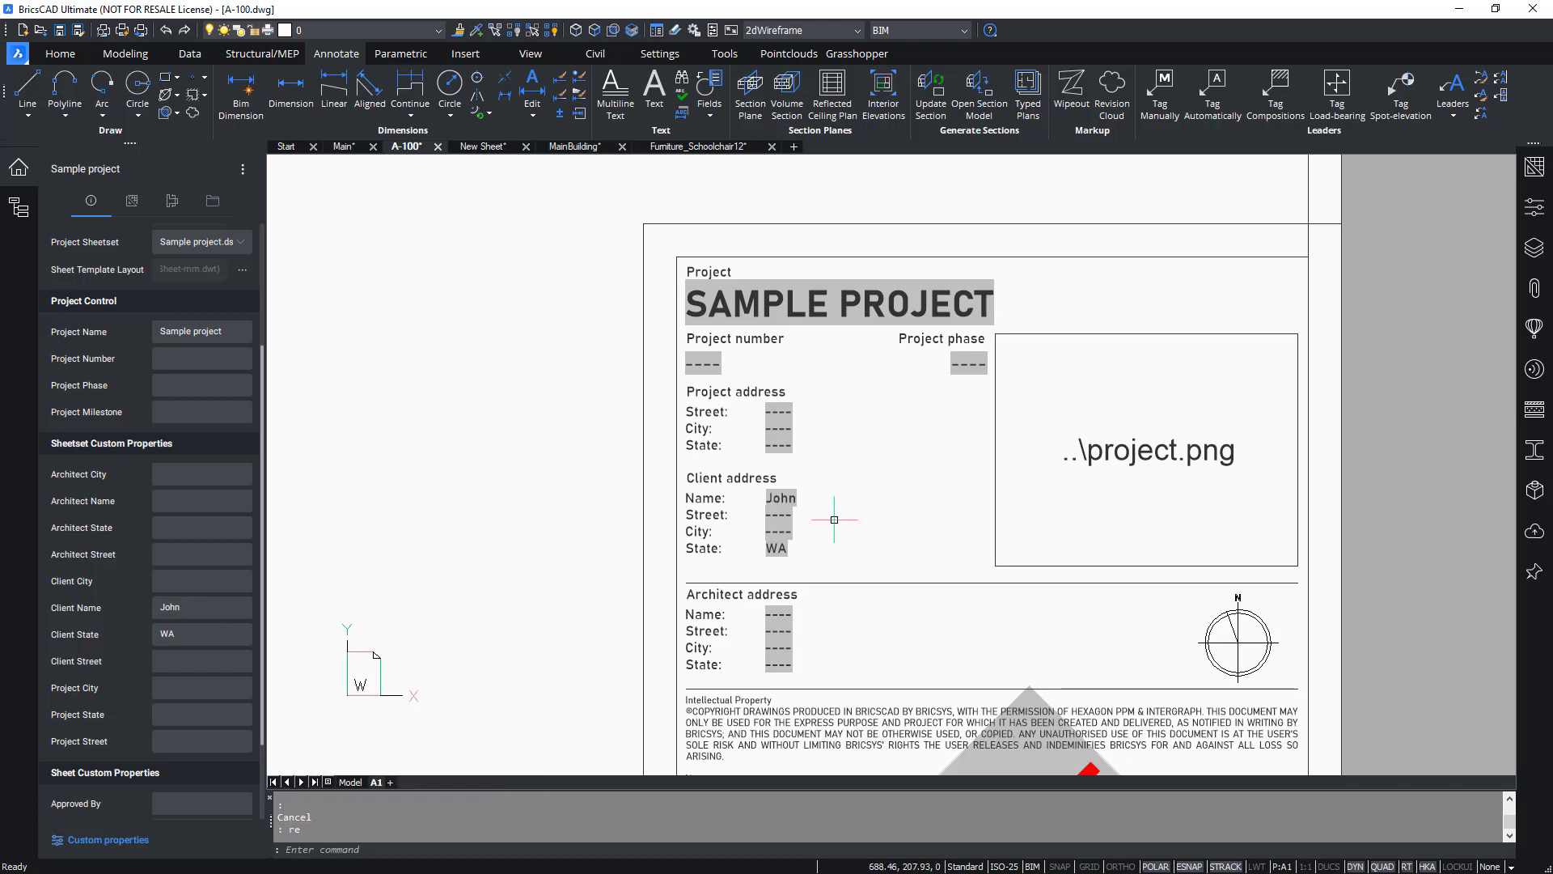
{"action": "key", "text": "Escape"}
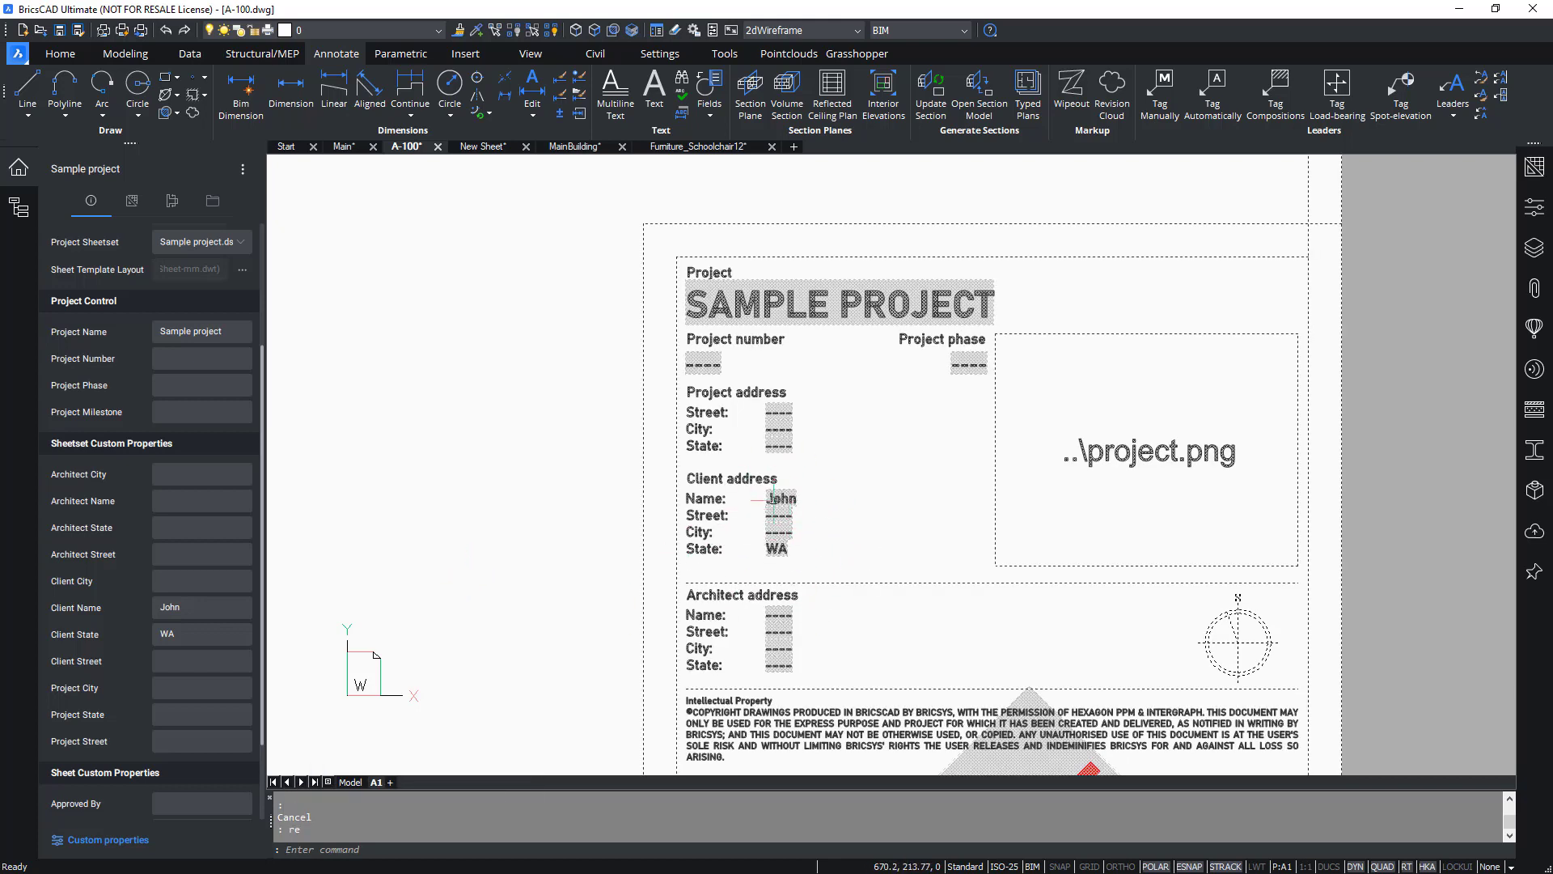
{"action": "type", "text": "z"}
{"action": "key", "text": "Return"}
{"action": "type", "text": "e"}
{"action": "key", "text": "Return"}
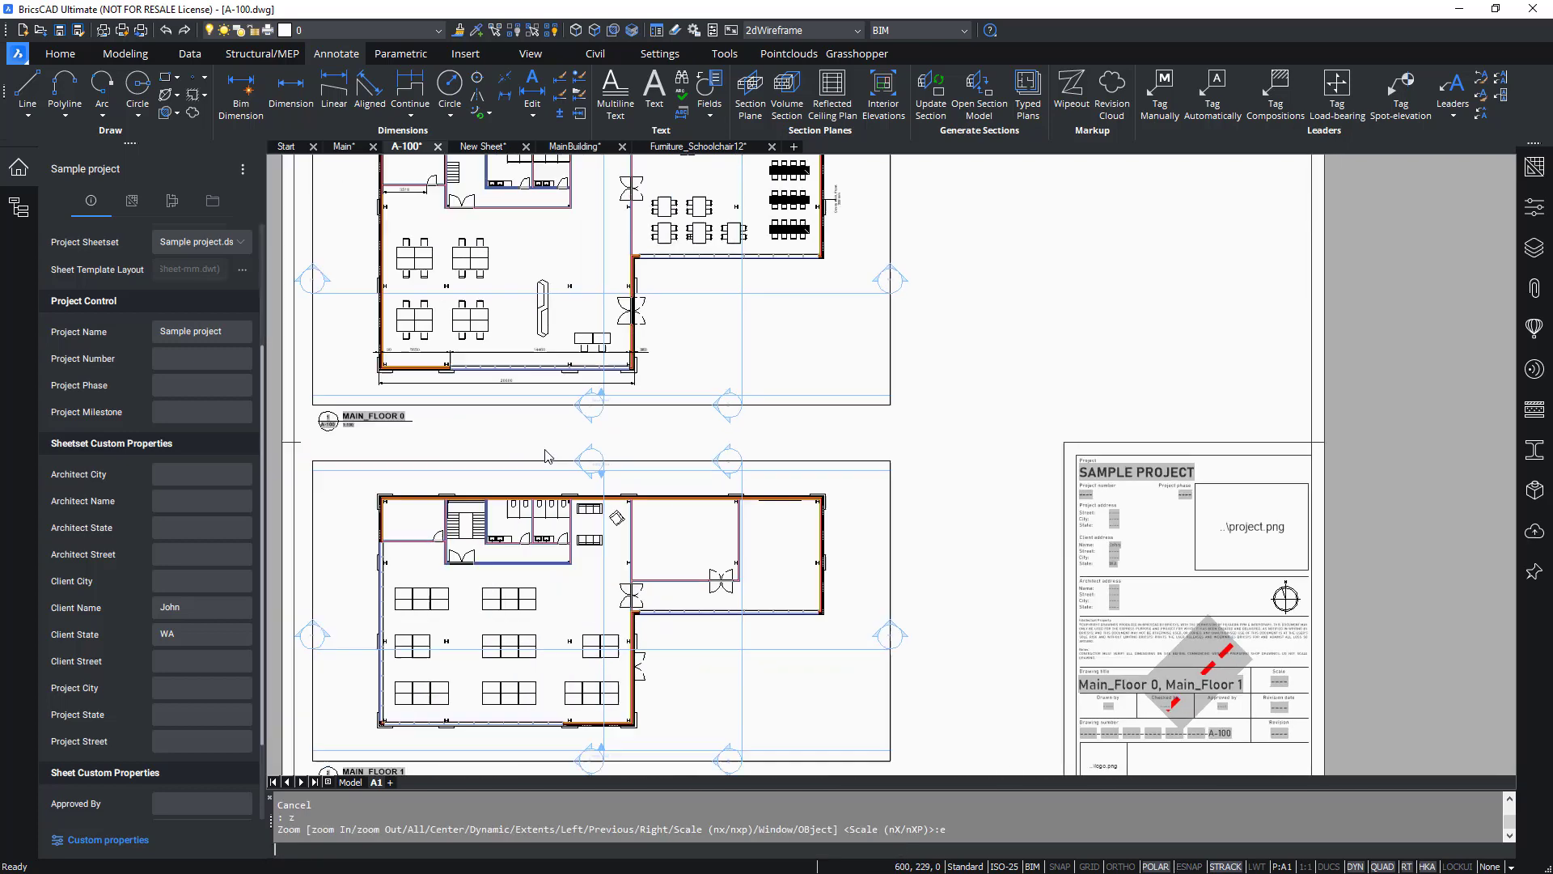
{"action": "key", "text": "Escape"}
{"action": "key", "text": "Escape"}
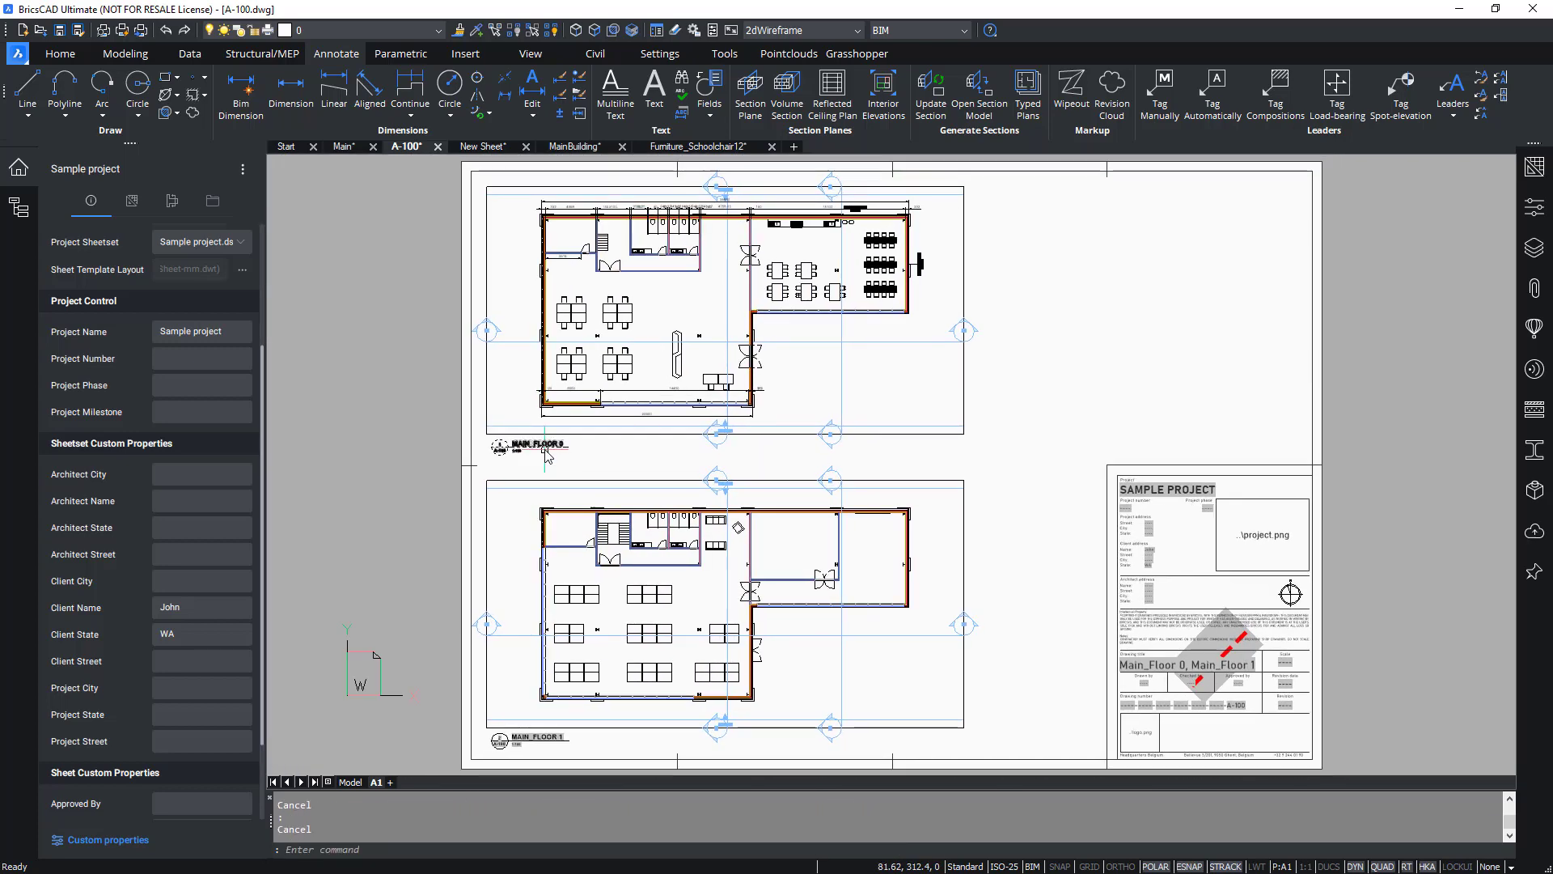
Insert a sheet list table from the sheet set at the sheet's upper right, above the title block, and regenerate the drawing to fill it.
{"action": "left_click", "coordinate": [14, 179]}
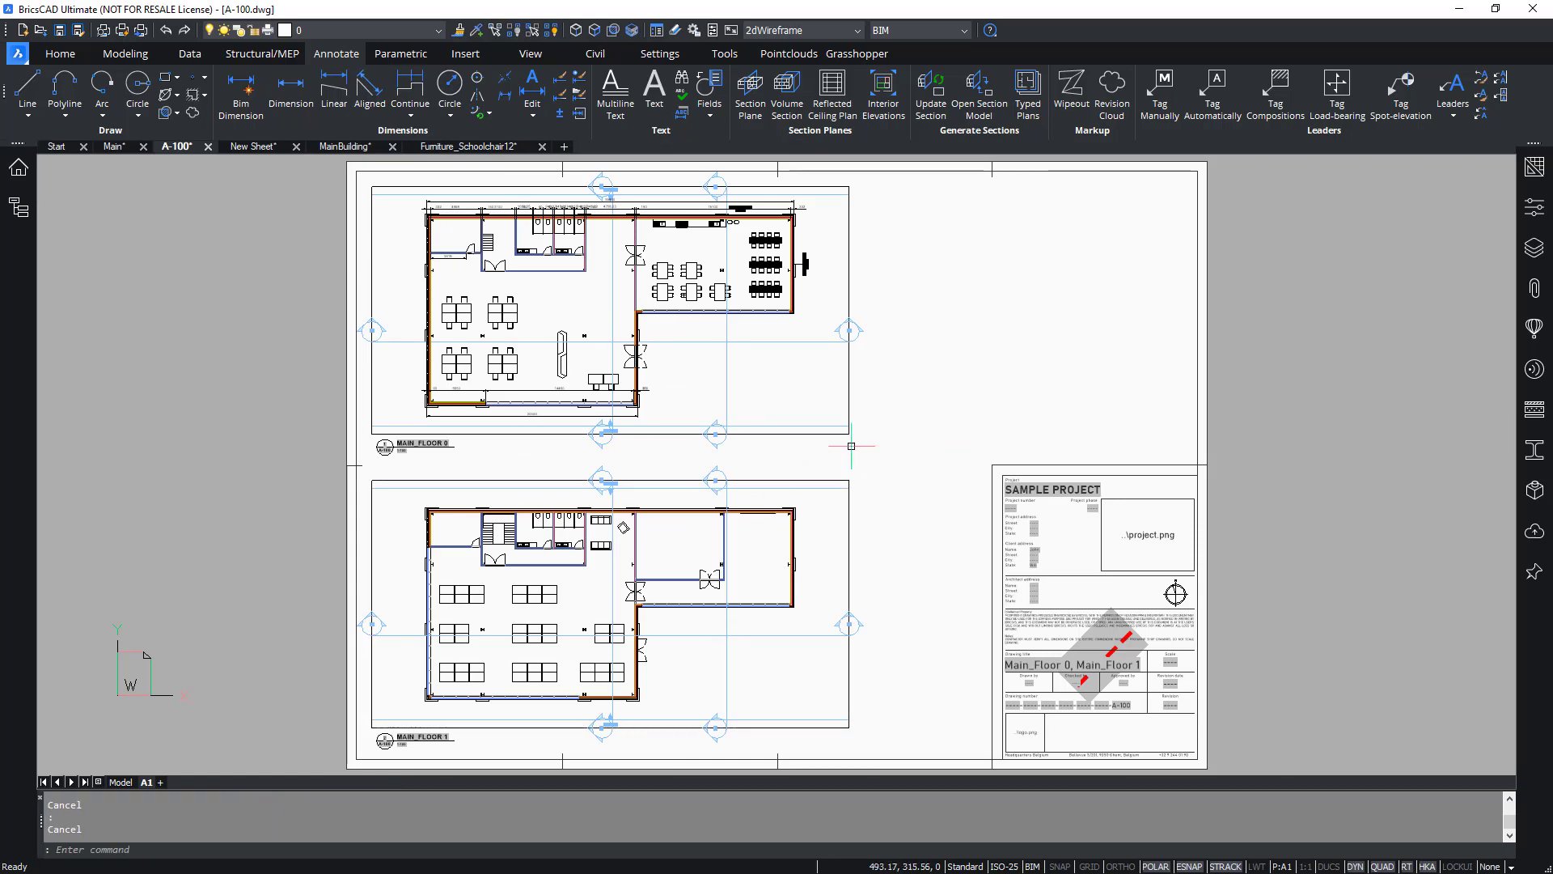
{"action": "left_click", "coordinate": [1533, 169]}
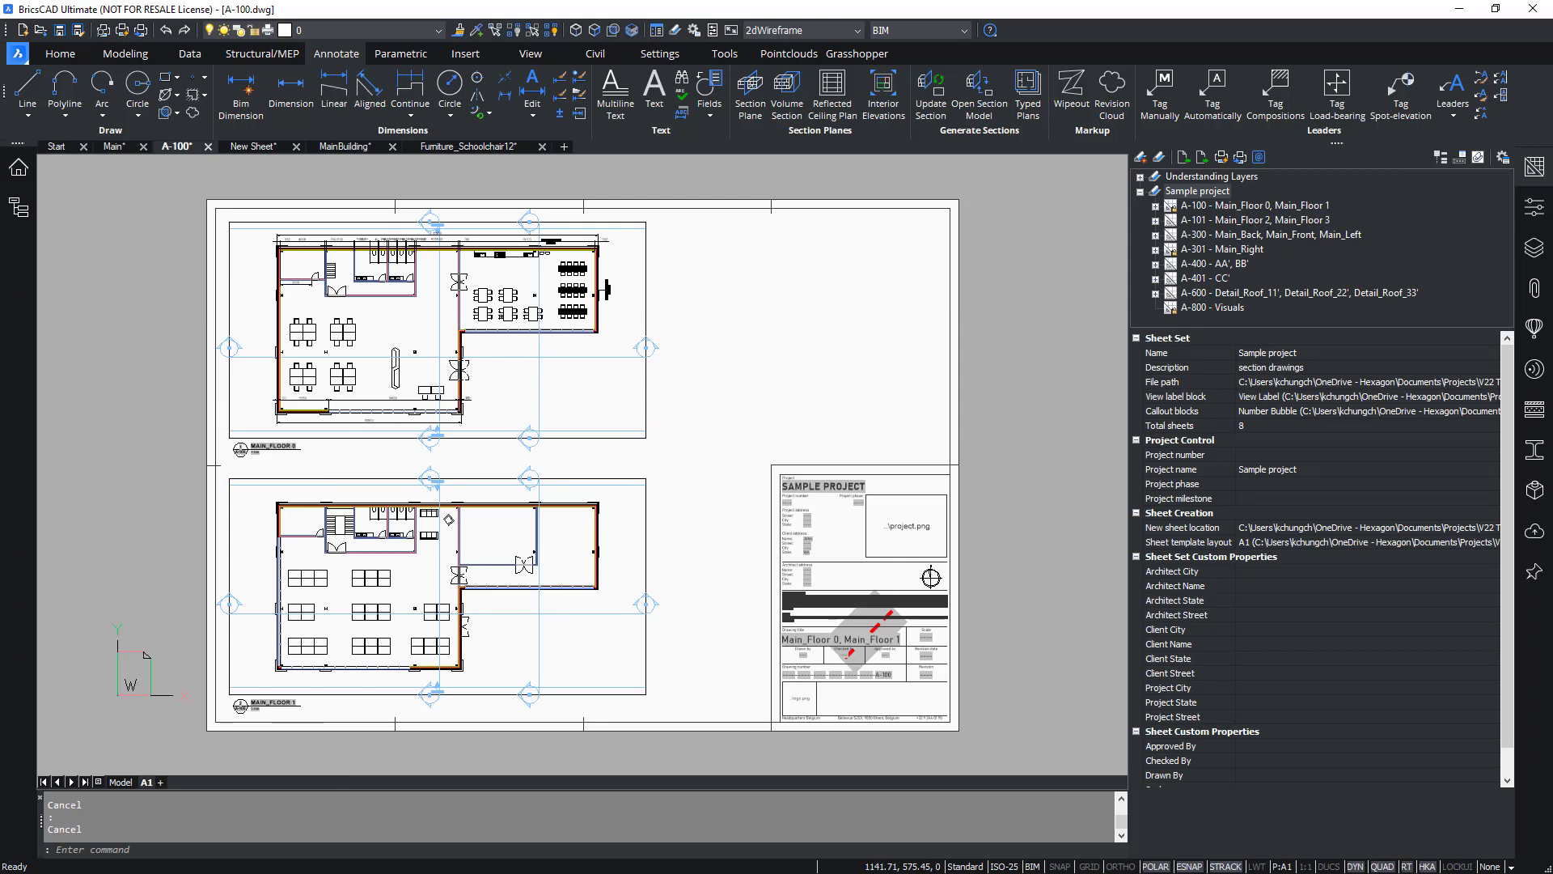
{"action": "right_click", "coordinate": [1220, 192]}
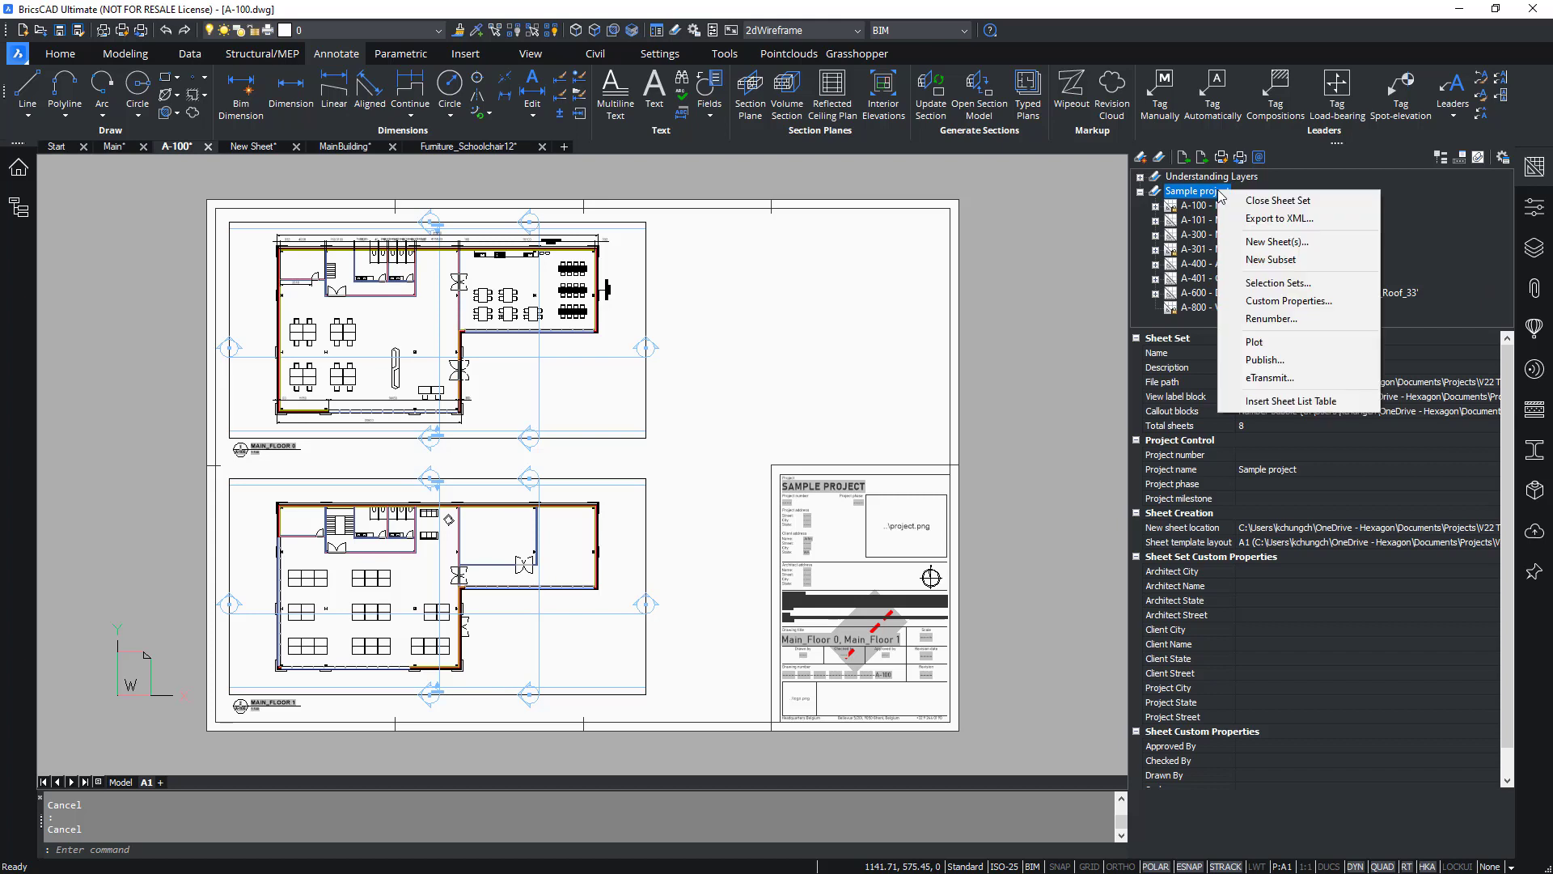
{"action": "left_click", "coordinate": [1283, 402]}
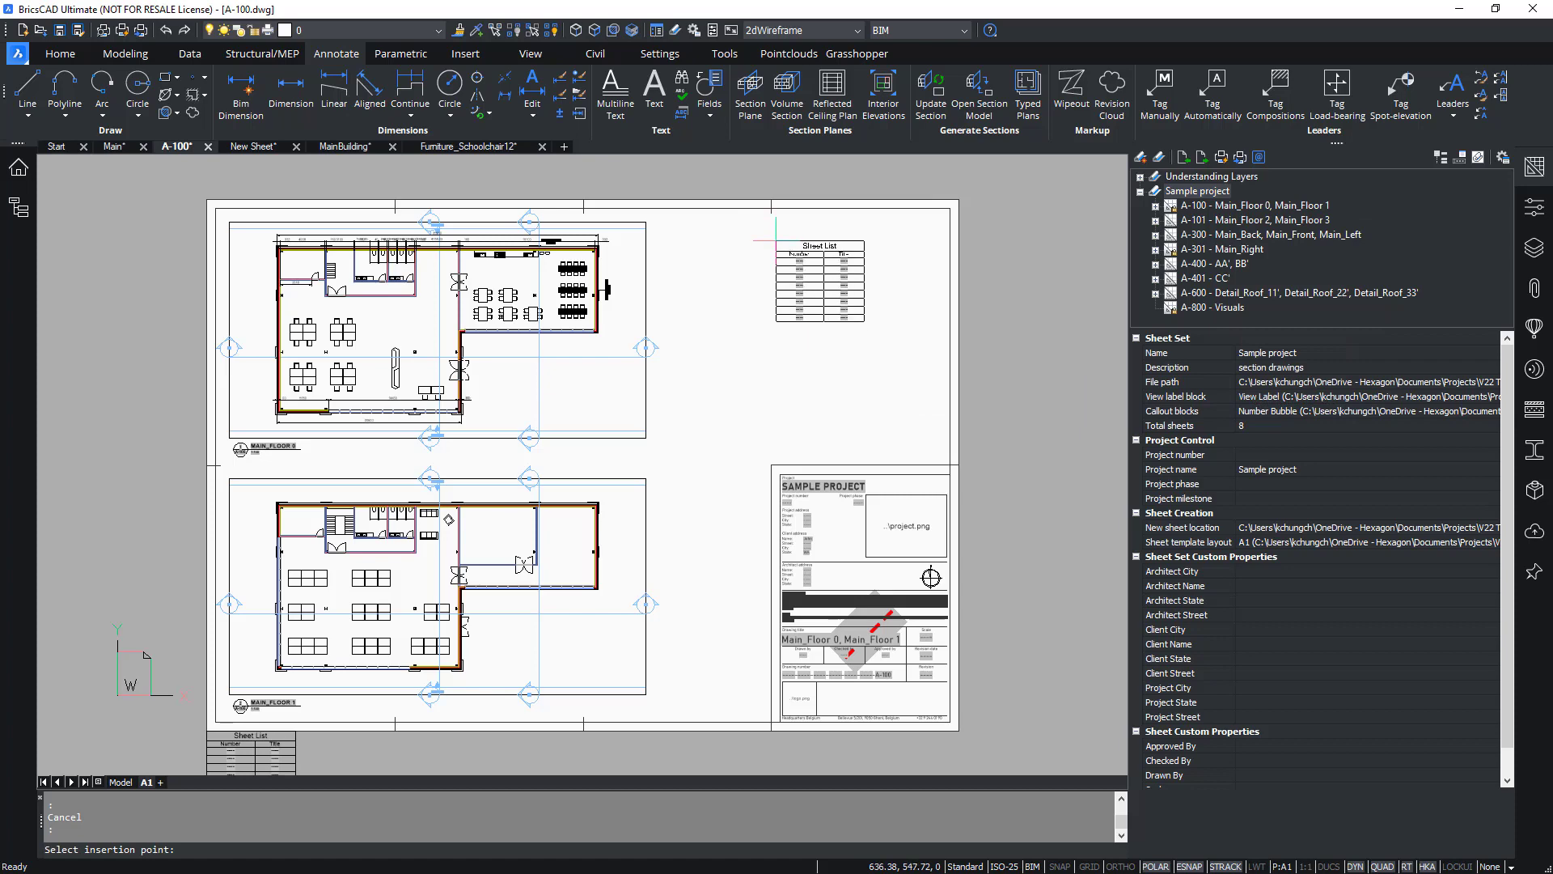
{"action": "scroll", "coordinate": [771, 220], "scroll_direction": "up", "scroll_amount": 1}
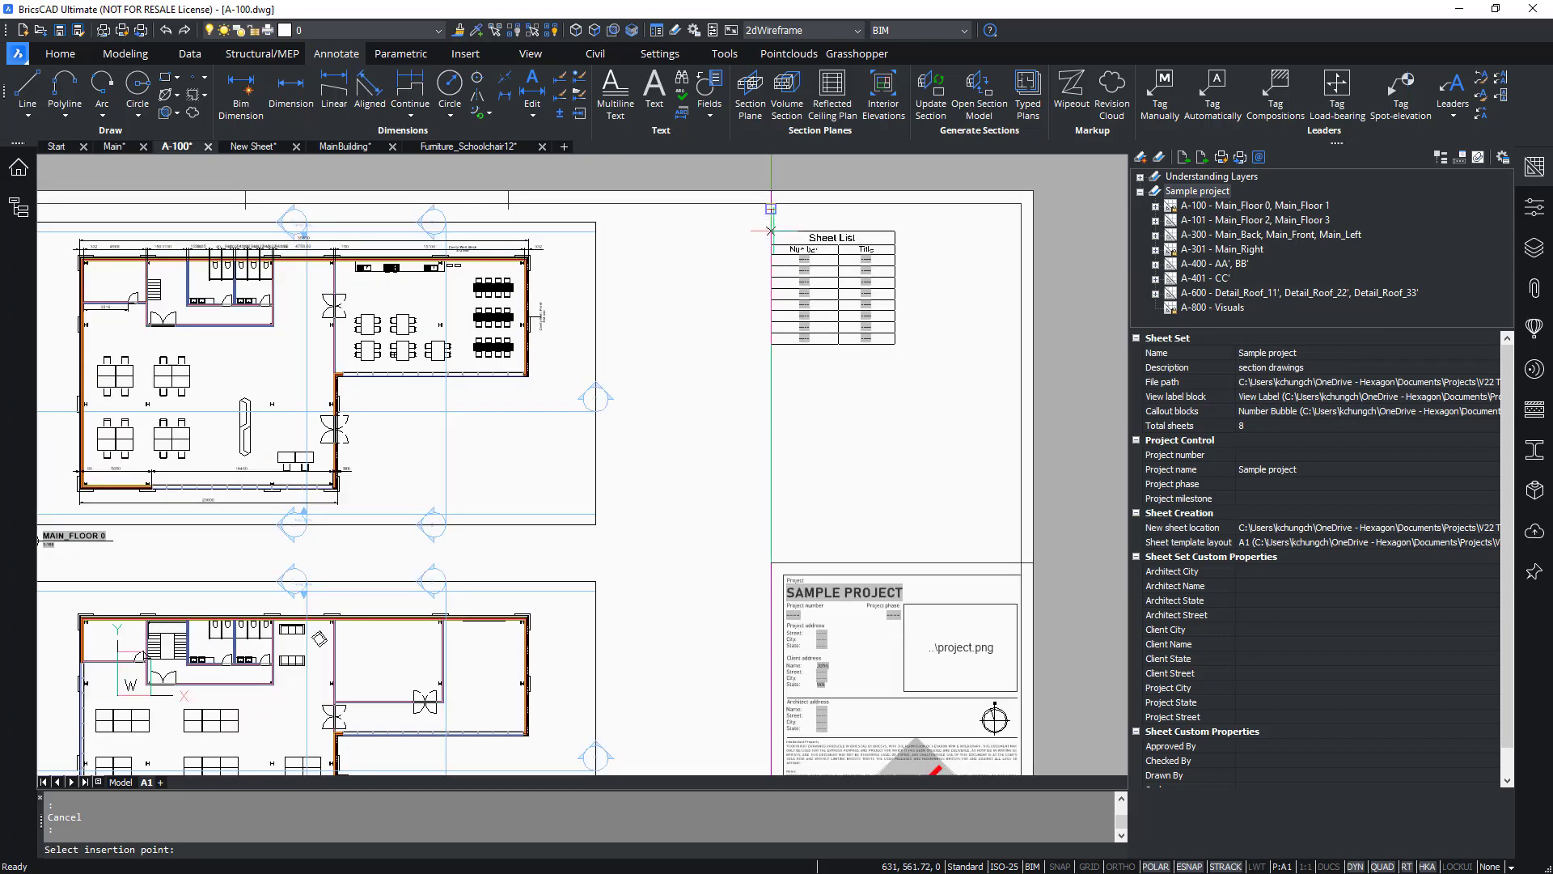
{"action": "left_click", "coordinate": [771, 219]}
{"action": "key", "text": "Escape"}
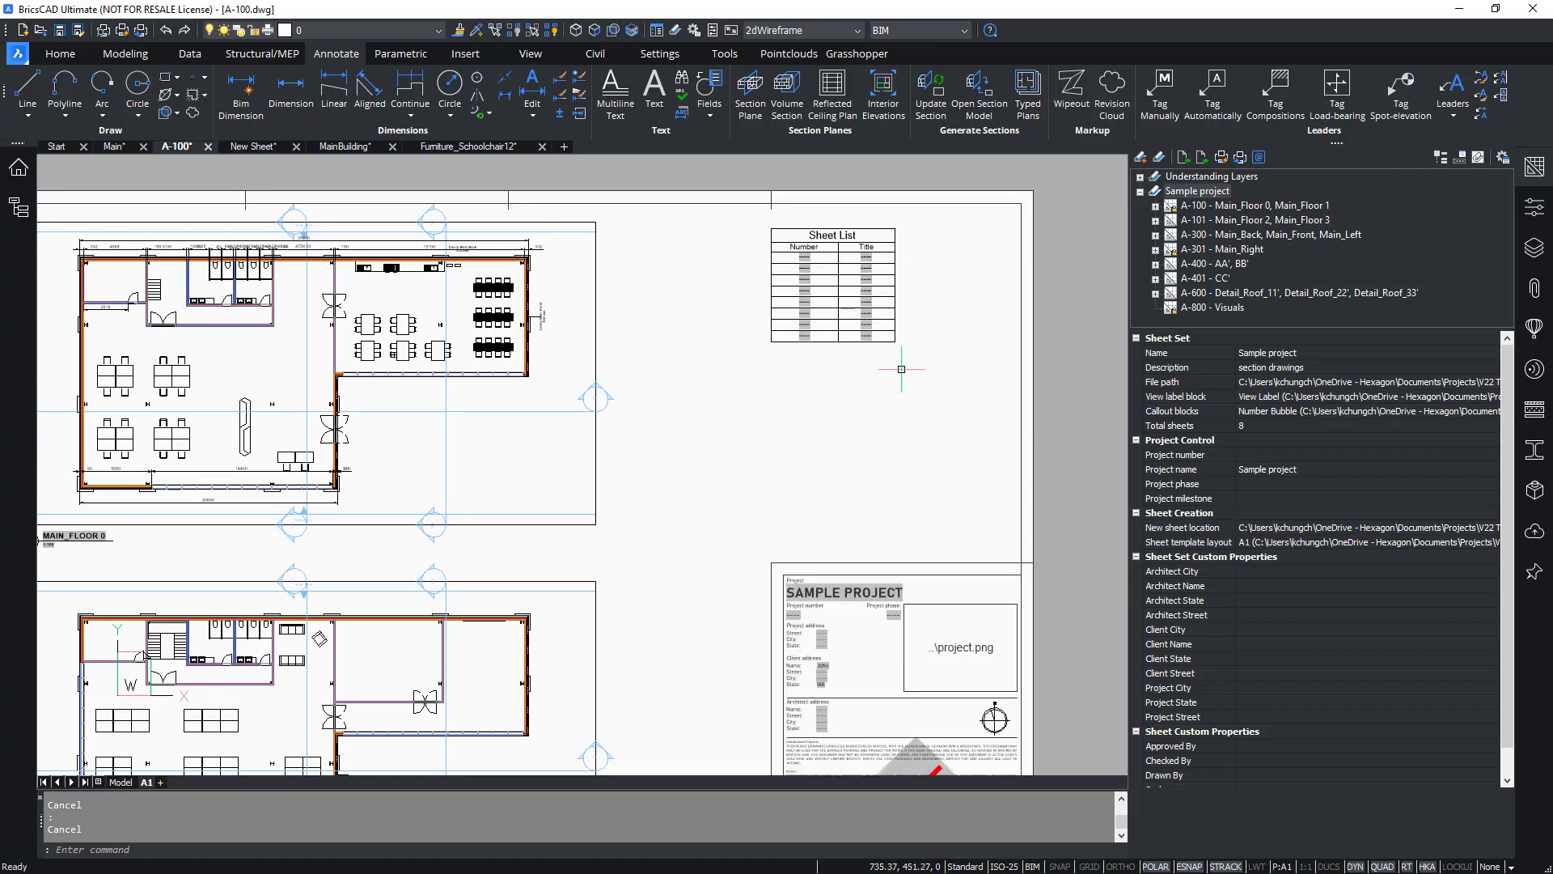
{"action": "type", "text": "re"}
{"action": "key", "text": "Return"}
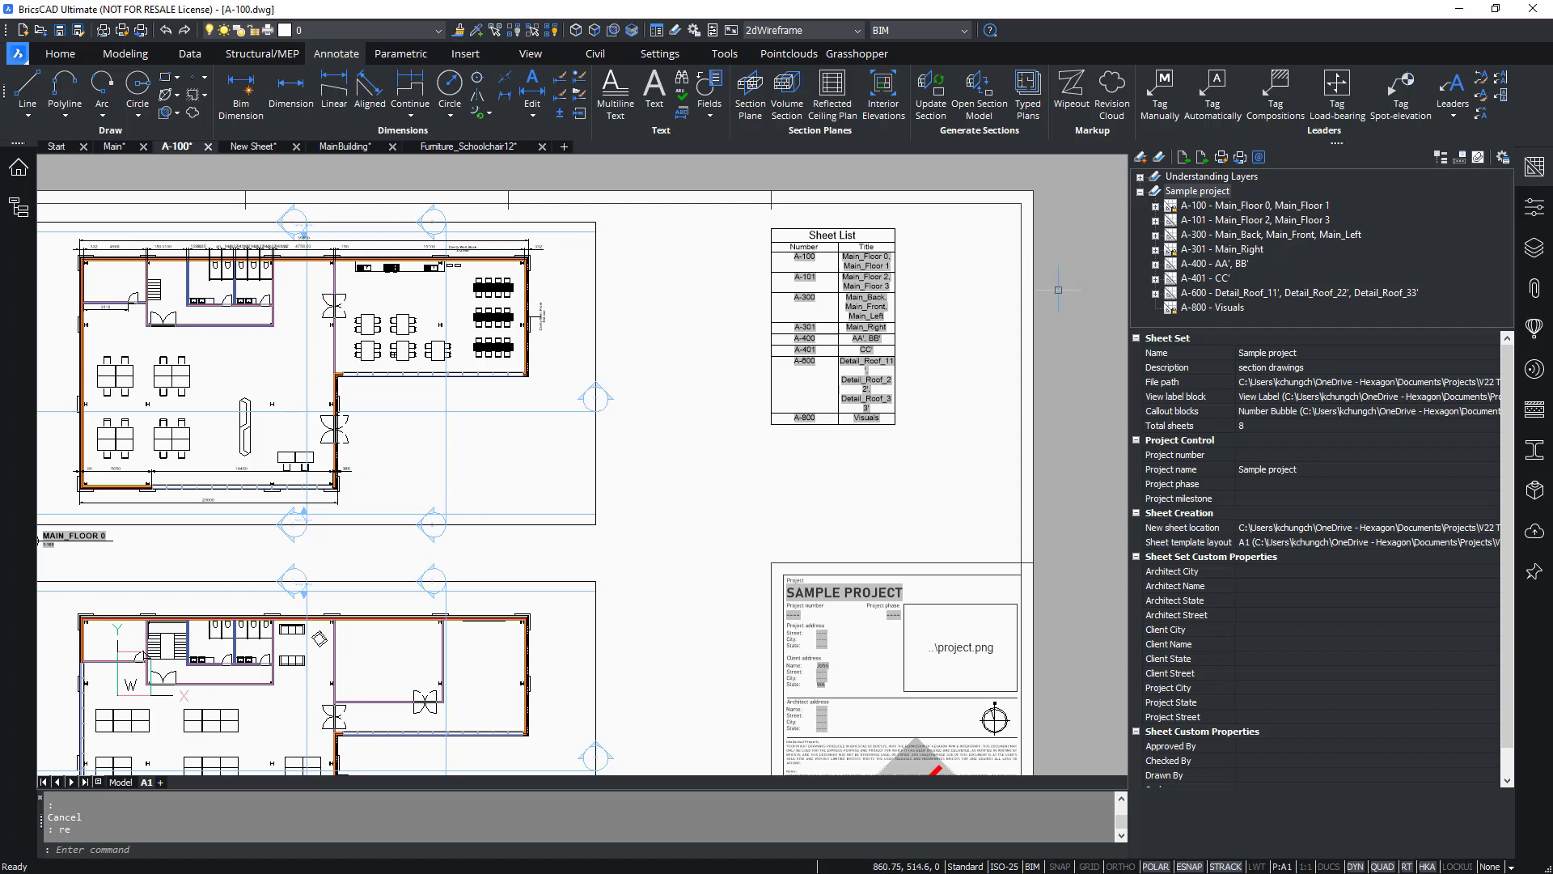
Widen the sheet list table by stretching its right edge so each title fits on fewer lines.
{"action": "left_click", "coordinate": [1535, 169]}
{"action": "scroll", "coordinate": [1112, 244], "scroll_direction": "up", "scroll_amount": 3}
{"action": "left_click", "coordinate": [1074, 246]}
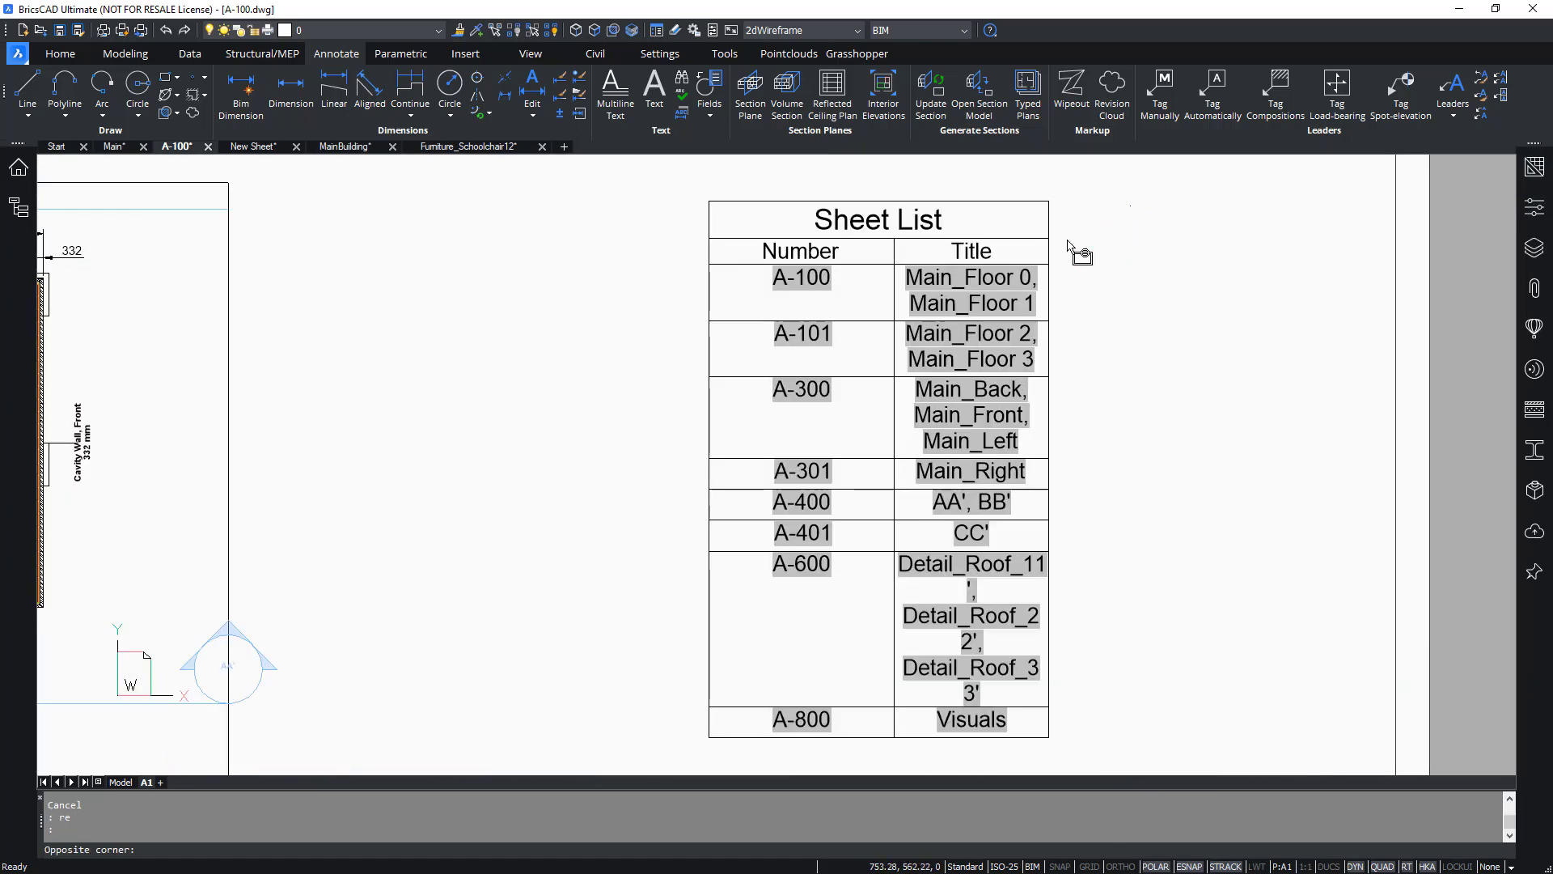
{"action": "left_click", "coordinate": [1003, 287]}
{"action": "left_click", "coordinate": [1048, 238]}
{"action": "left_click", "coordinate": [1367, 238]}
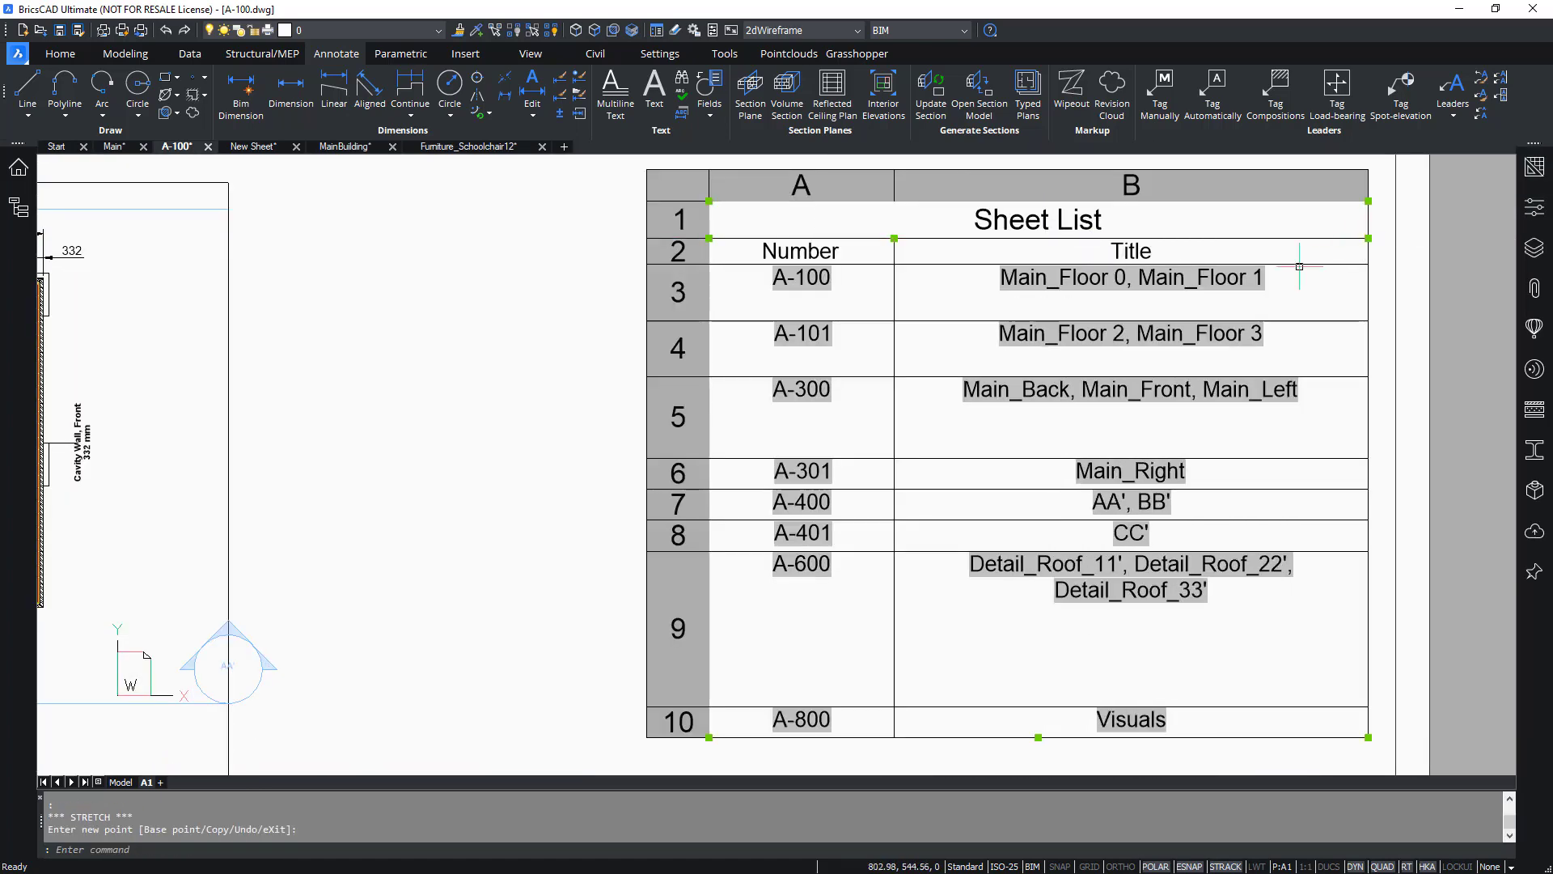
{"action": "key", "text": "Escape"}
{"action": "key", "text": "Escape"}
Zoom to the sheet's extents to review the whole sheet with the new sheet list table.
{"action": "scroll", "coordinate": [1099, 404], "scroll_direction": "down", "scroll_amount": 4}
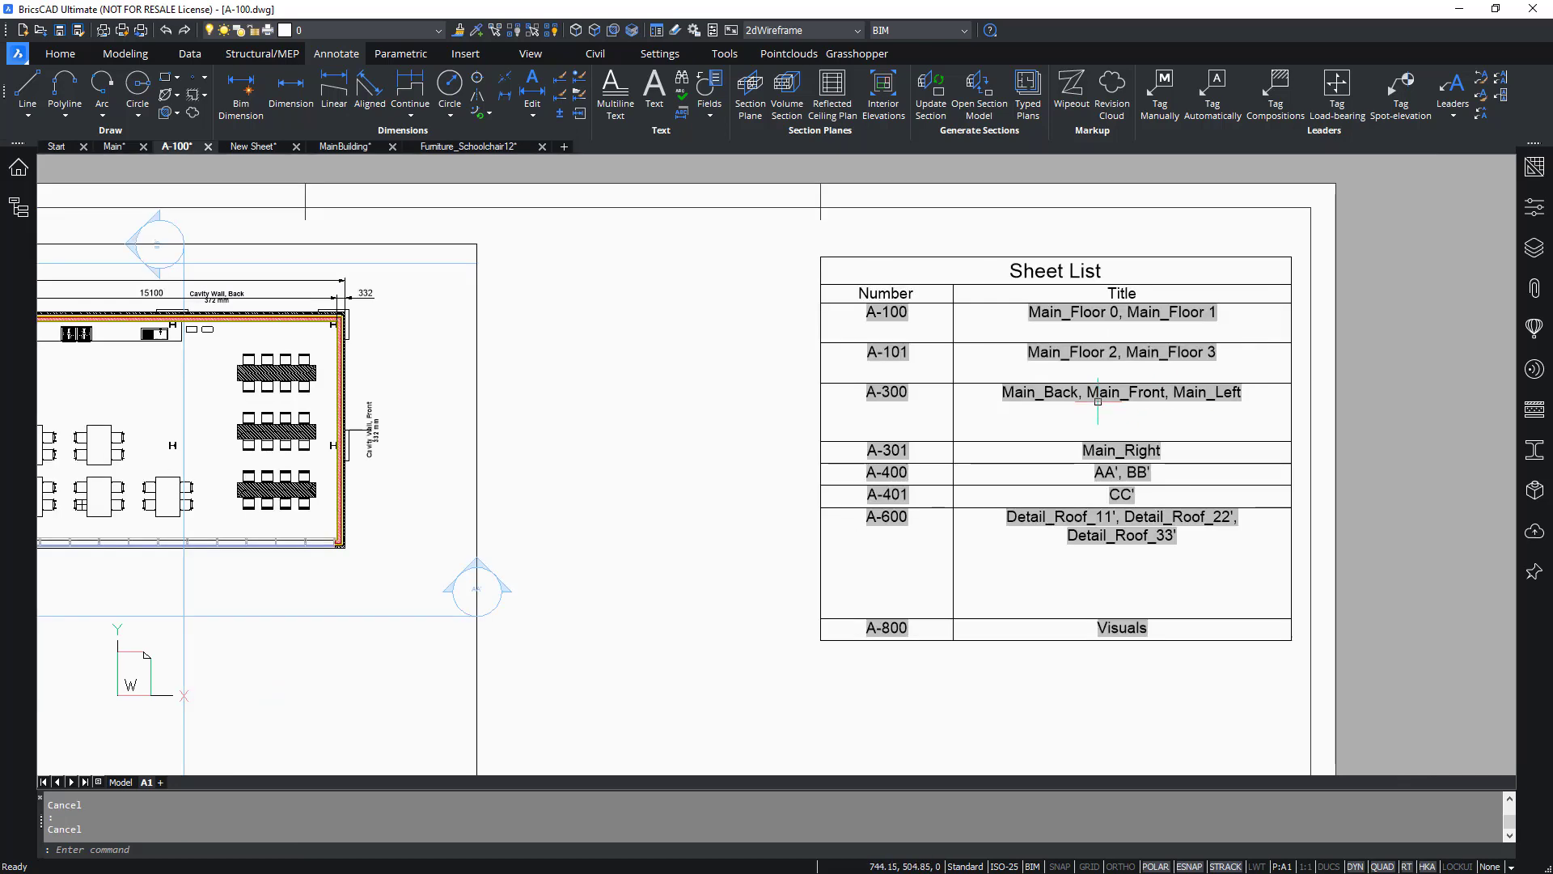
{"action": "scroll", "coordinate": [1340, 524], "scroll_direction": "up", "scroll_amount": 1}
{"action": "middle_click_drag", "start_coordinate": [1341, 519], "coordinate": [1343, 431]}
{"action": "scroll", "coordinate": [1339, 429], "scroll_direction": "down", "scroll_amount": 3}
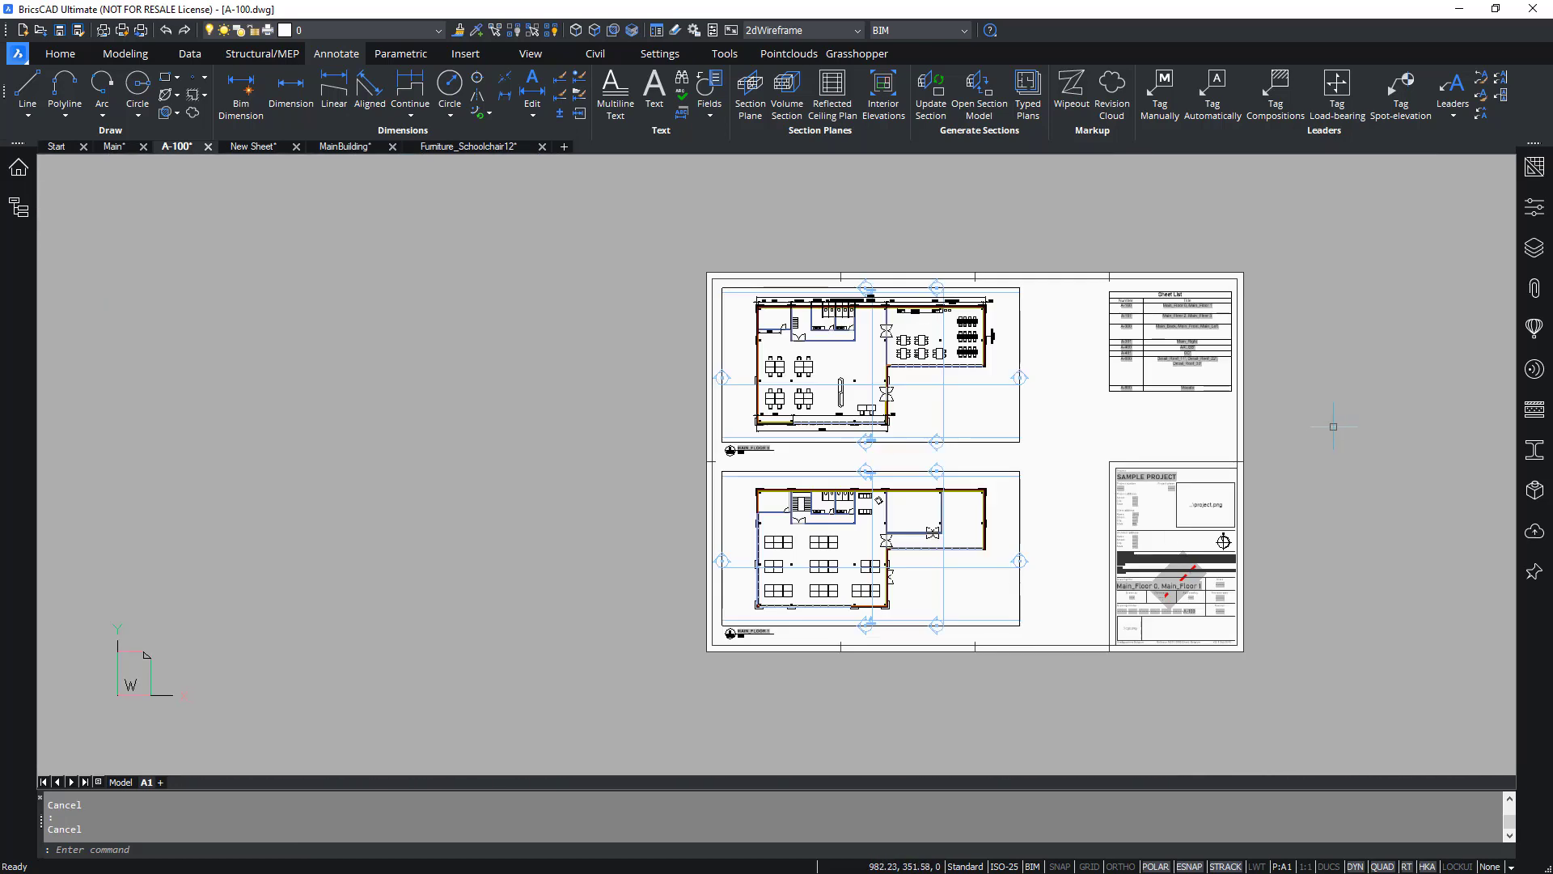
{"action": "type", "text": "z"}
{"action": "key", "text": "Return"}
{"action": "type", "text": "e"}
{"action": "key", "text": "Return"}
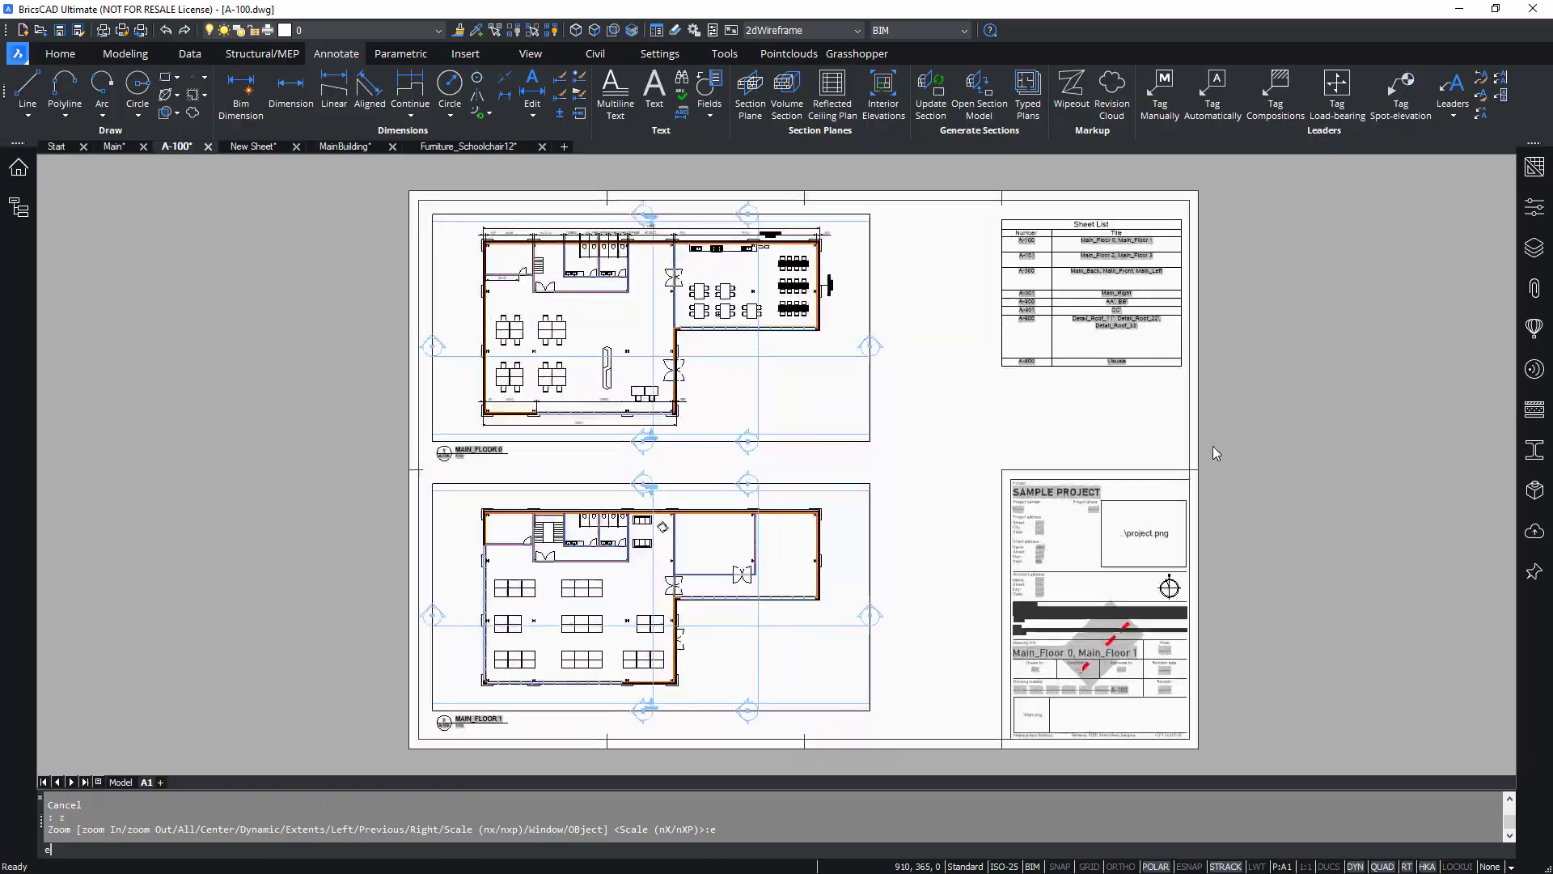
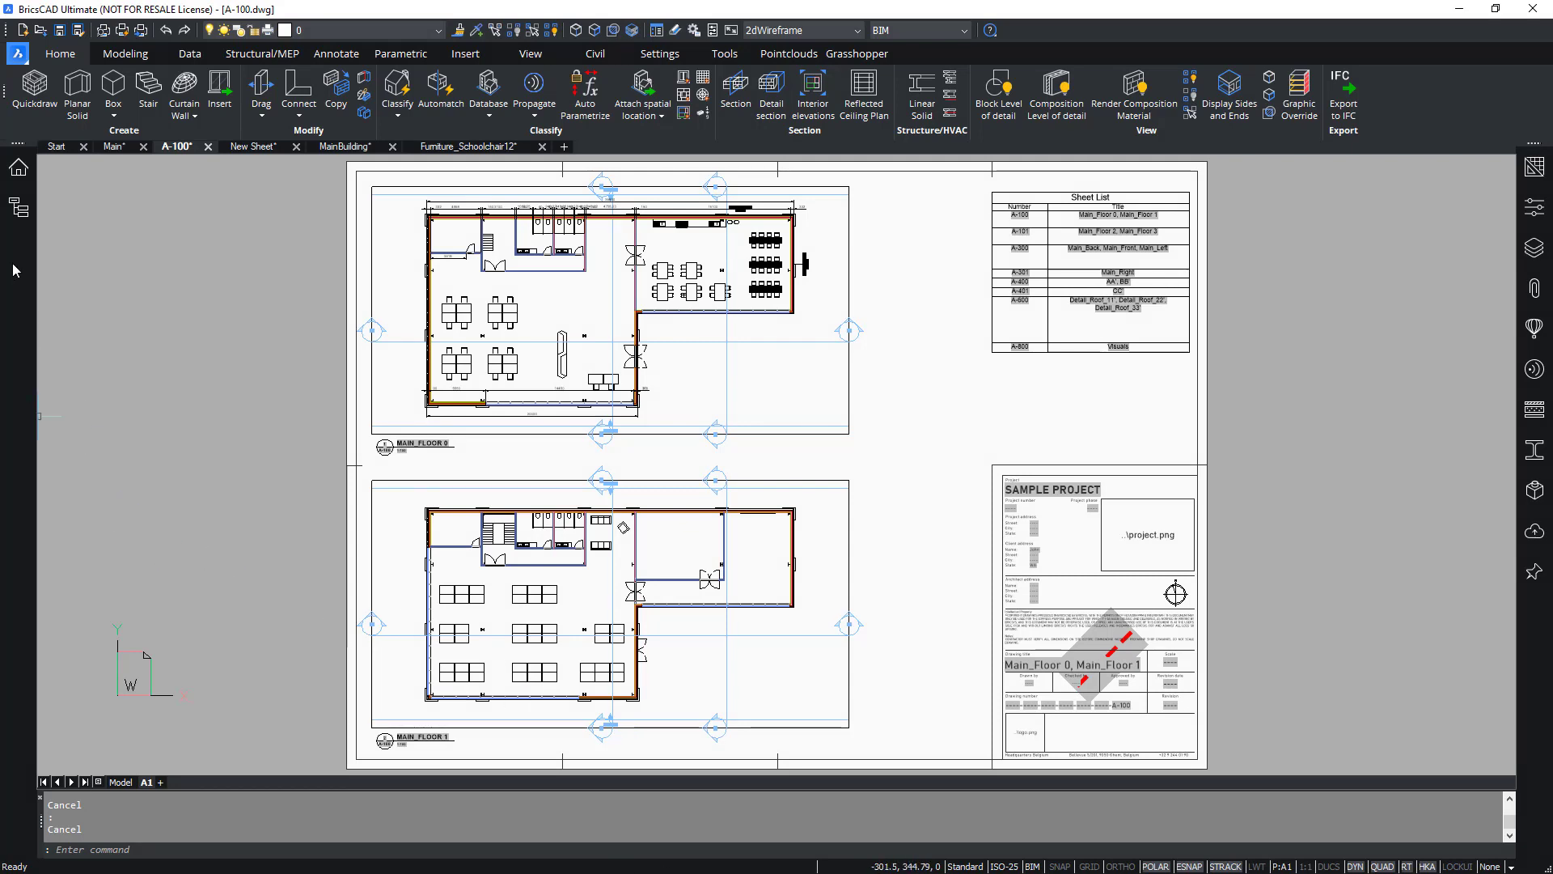
Import the Area Plan.tp typed plan into the project from the Advanced Documentation Sets Typed Plans folder.
{"action": "left_click", "coordinate": [32, 202]}
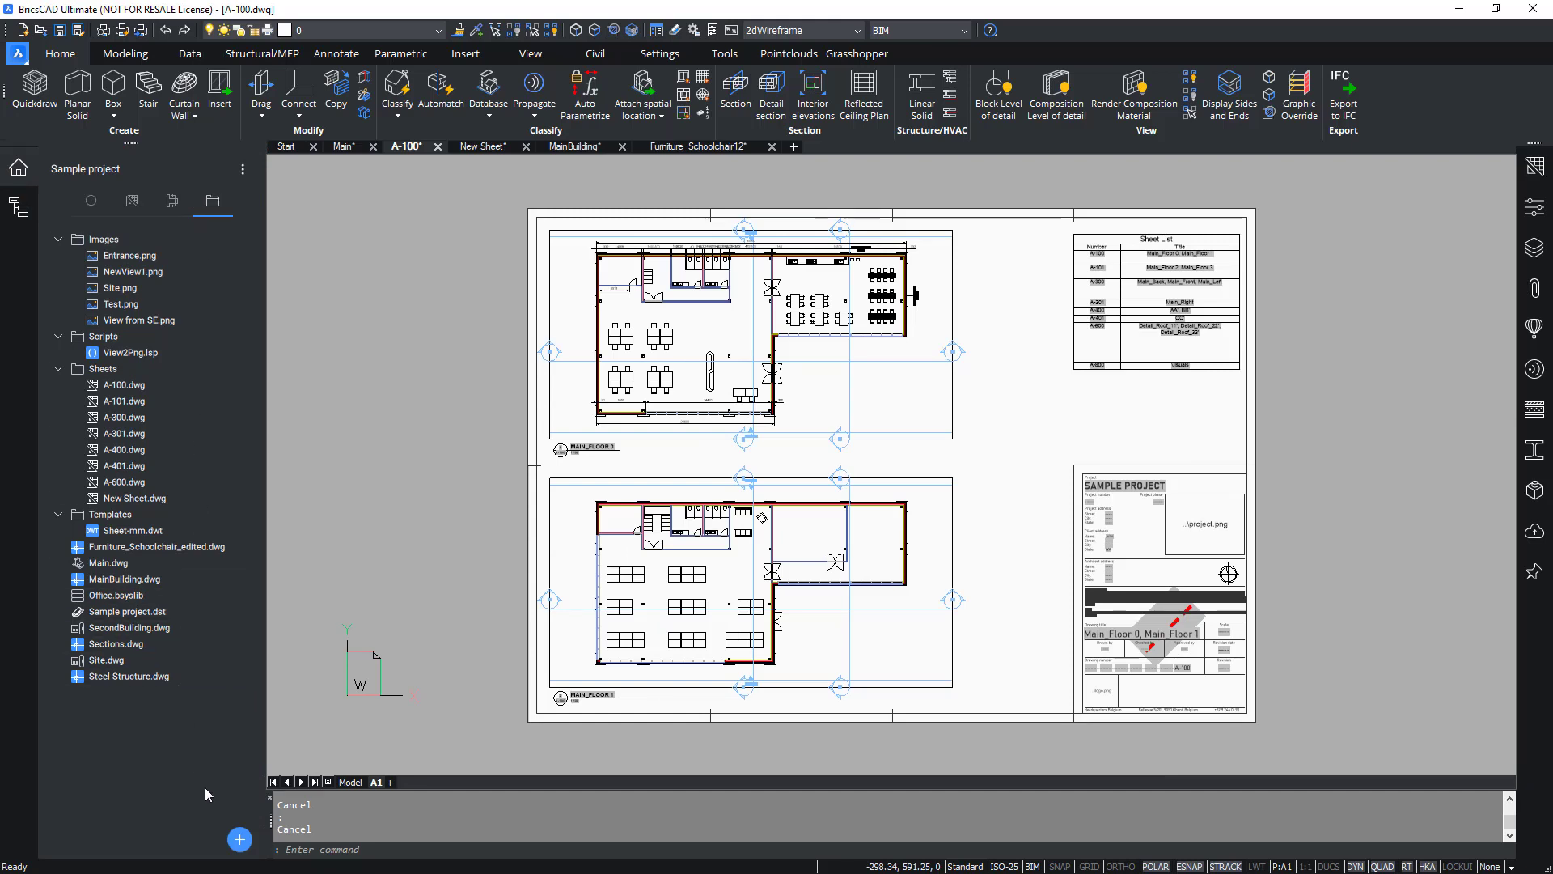
{"action": "left_click", "coordinate": [239, 842]}
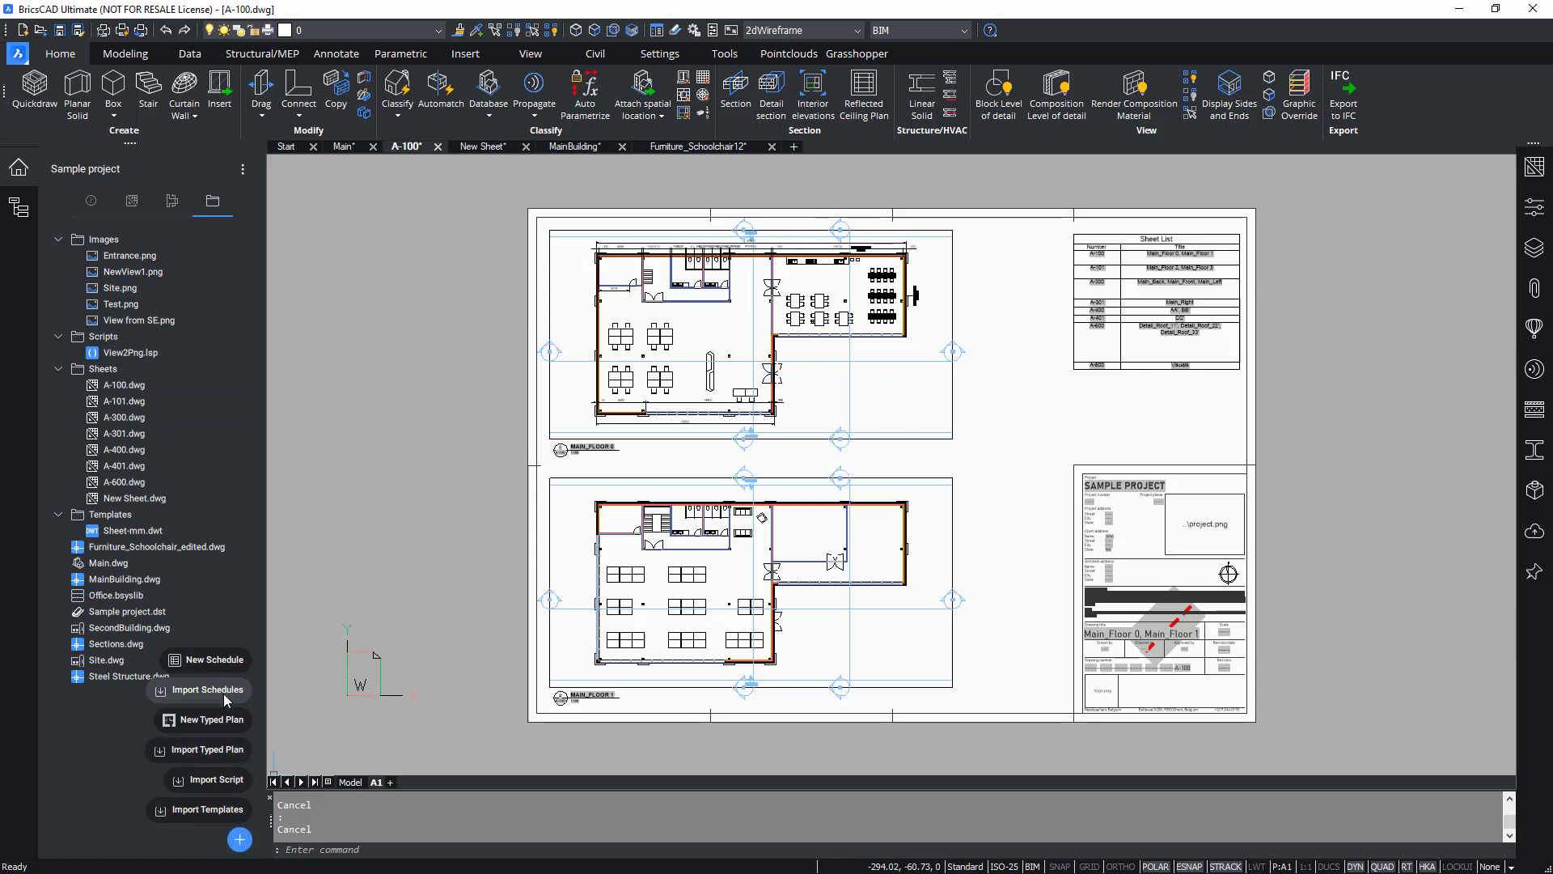
{"action": "left_click", "coordinate": [220, 758]}
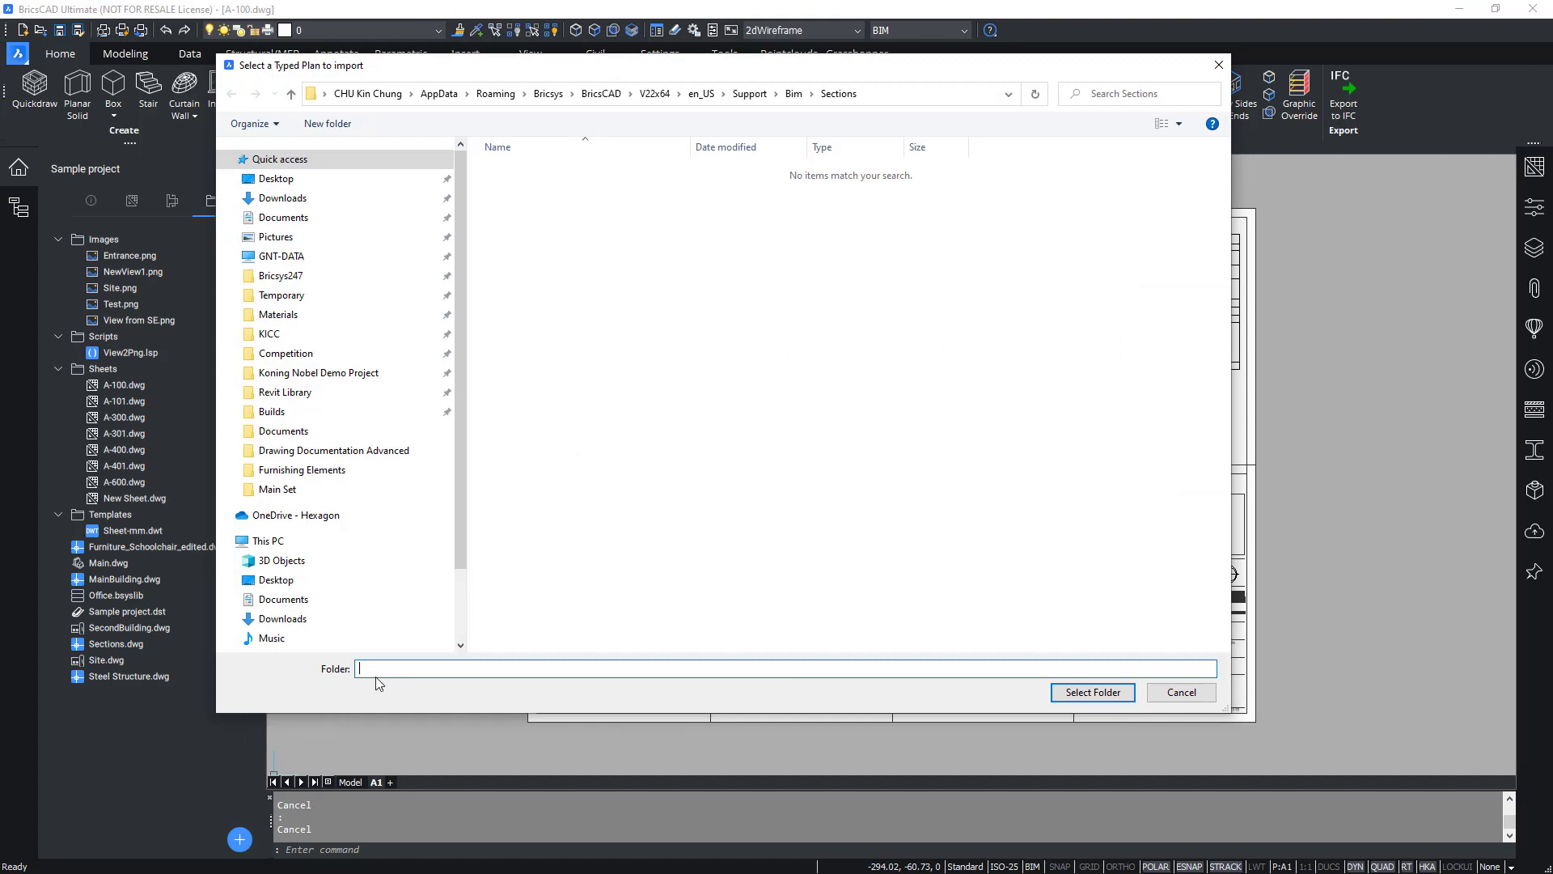
{"action": "left_click", "coordinate": [909, 99]}
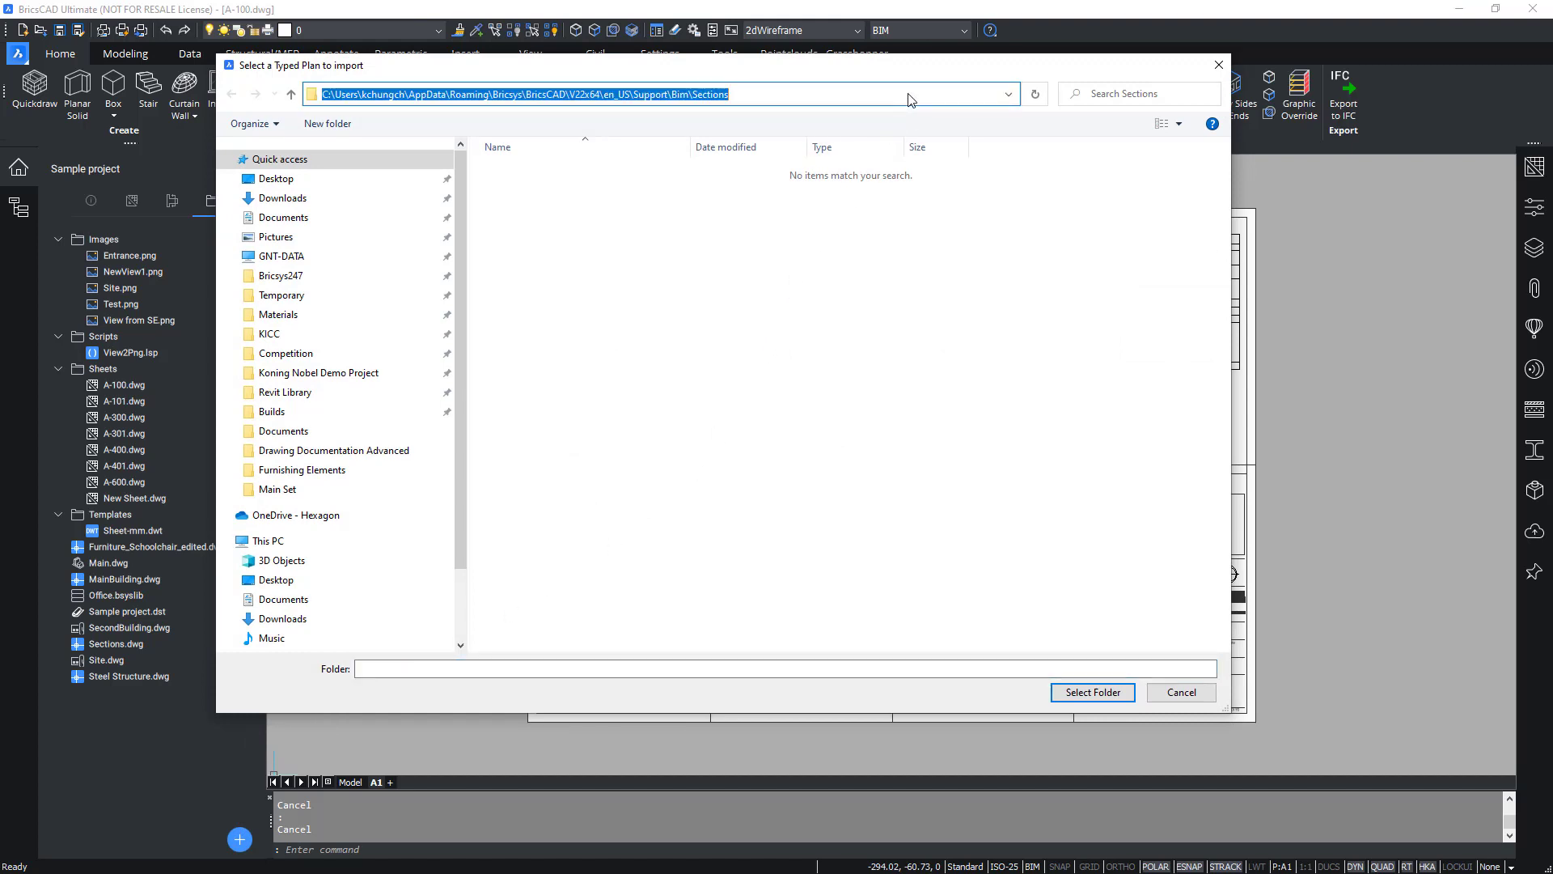
{"action": "key", "text": "ctrl+v"}
{"action": "key", "text": "Return"}
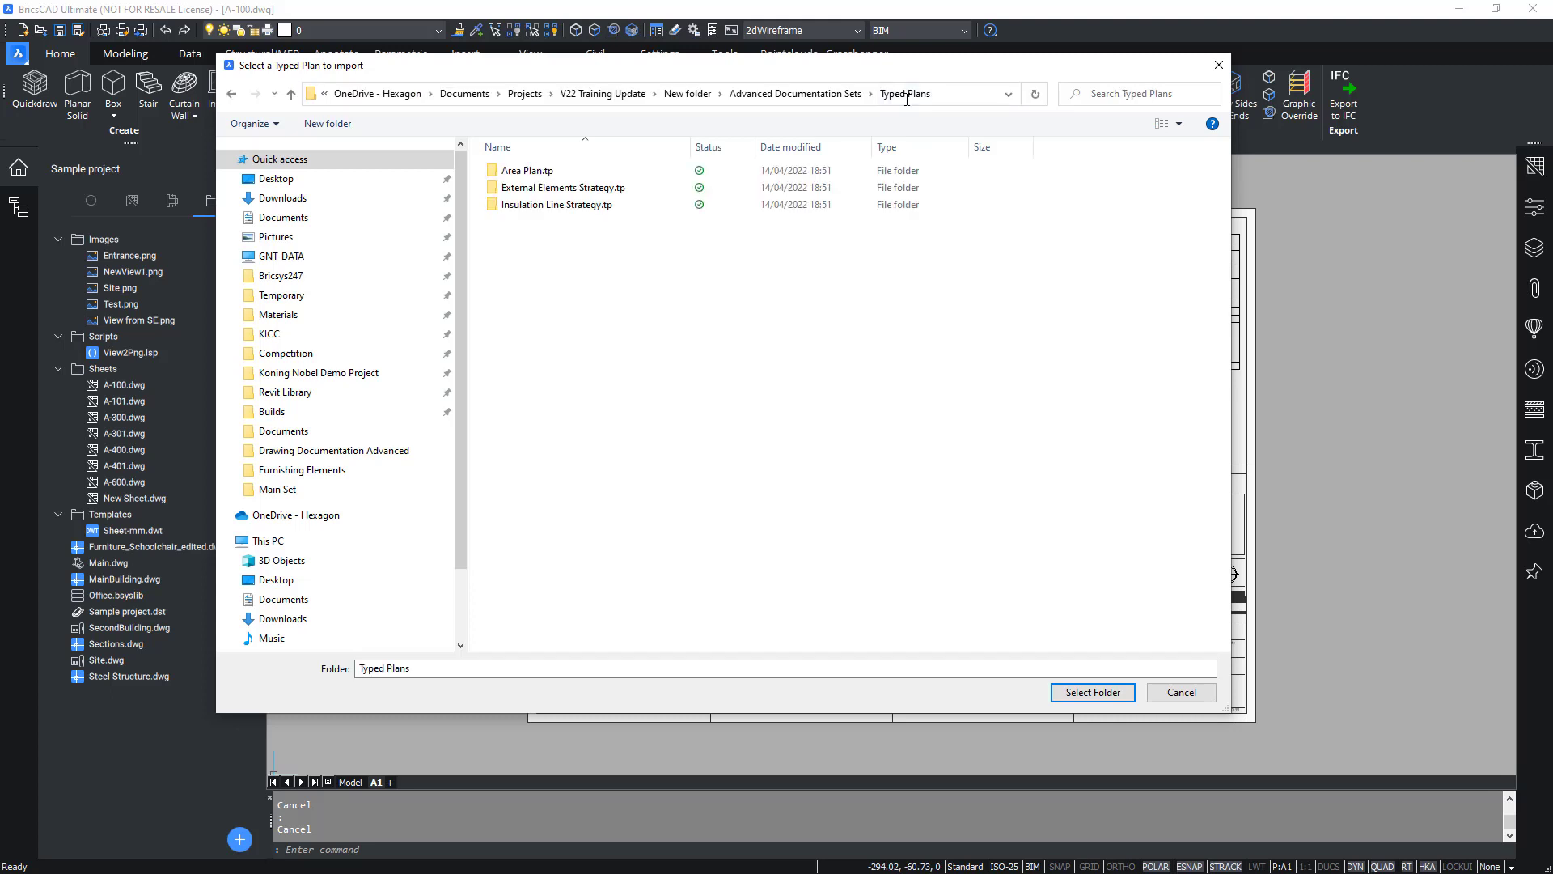
{"action": "left_click", "coordinate": [634, 172]}
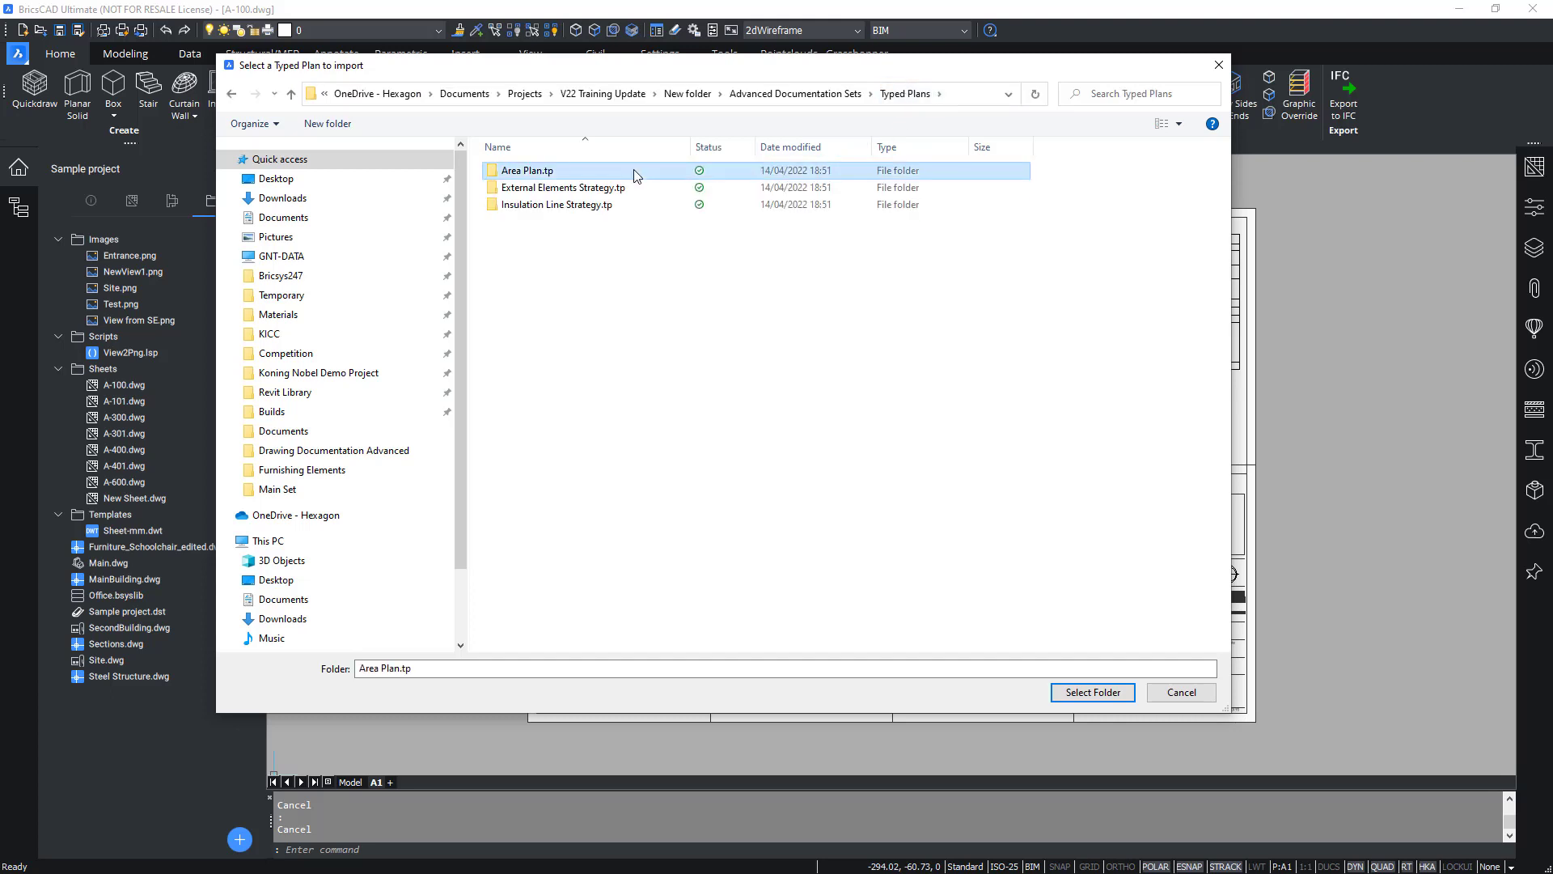
{"action": "left_click", "coordinate": [635, 207]}
{"action": "left_click", "coordinate": [631, 174]}
{"action": "left_click", "coordinate": [1102, 694]}
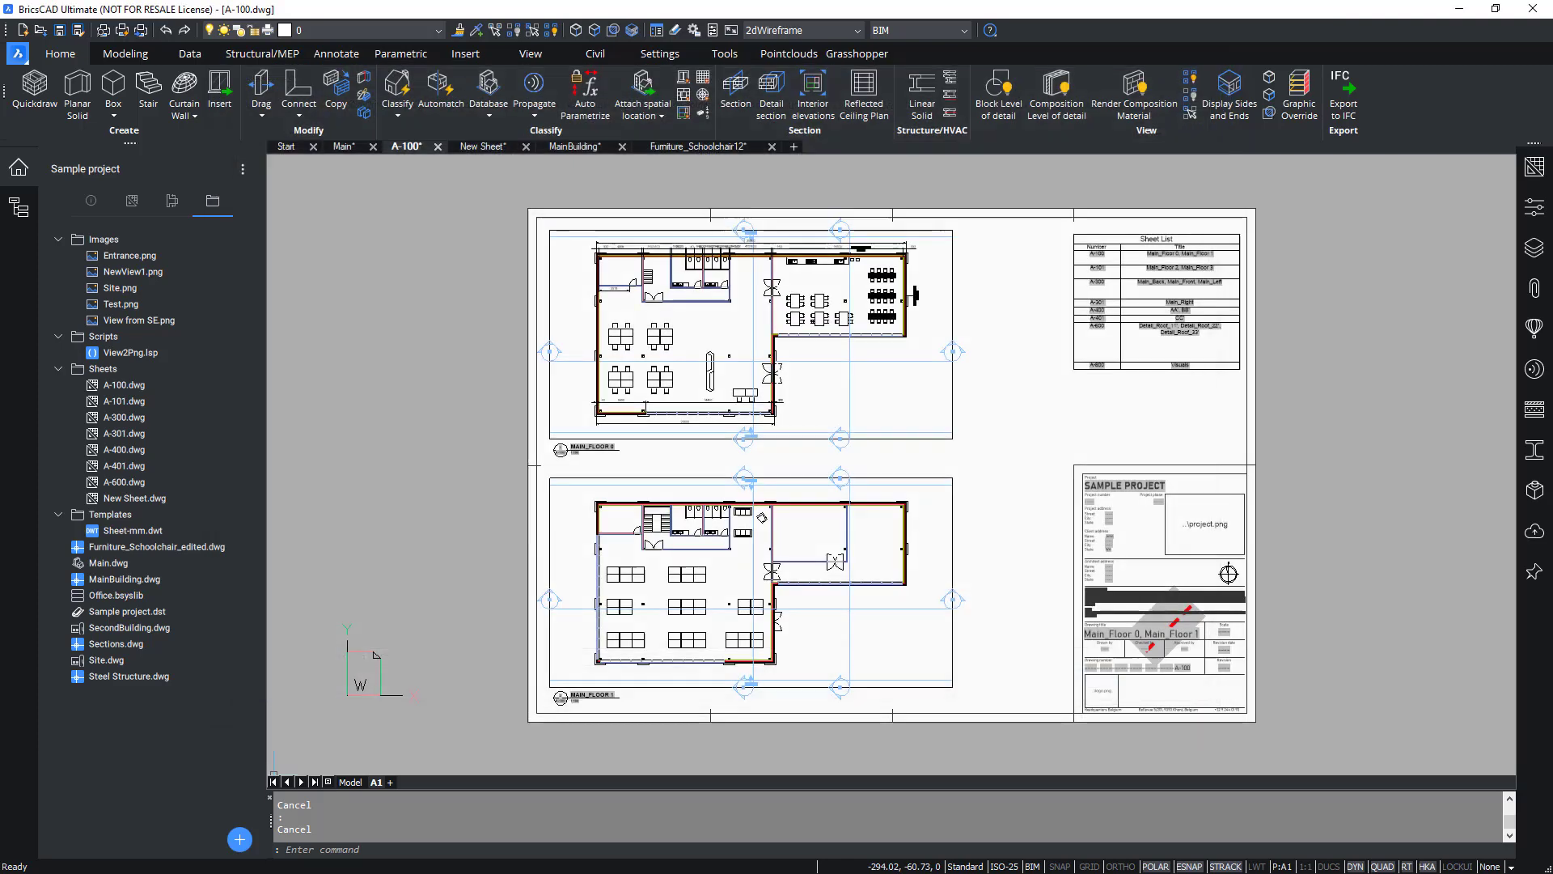
Import the External Elements Strategy.tp typed plan from the same Typed Plans folder.
{"action": "left_click", "coordinate": [123, 564]}
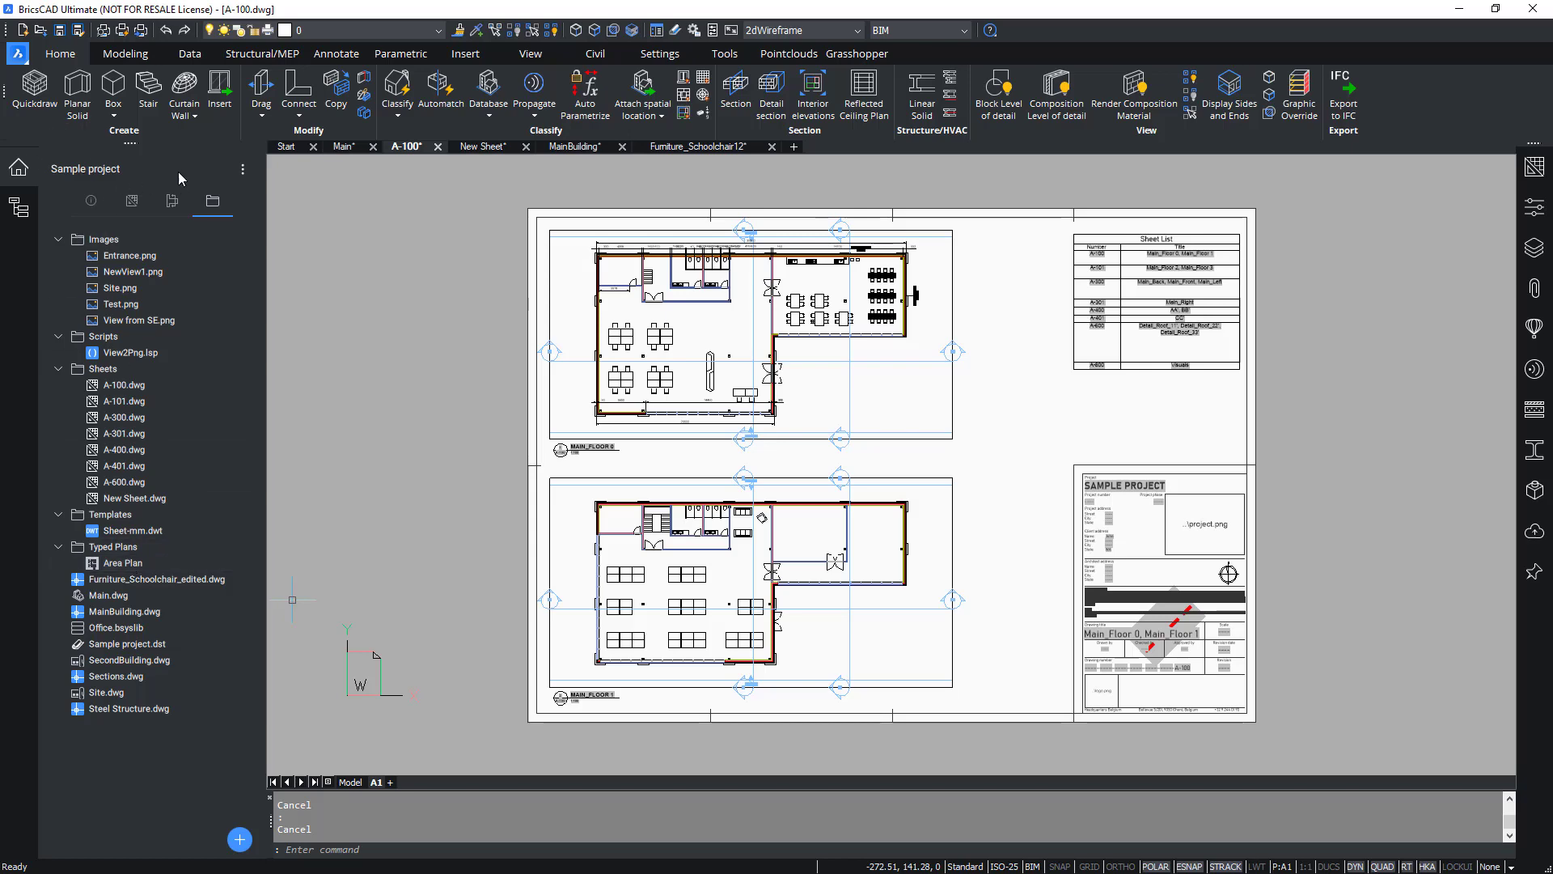
{"action": "left_click", "coordinate": [242, 839]}
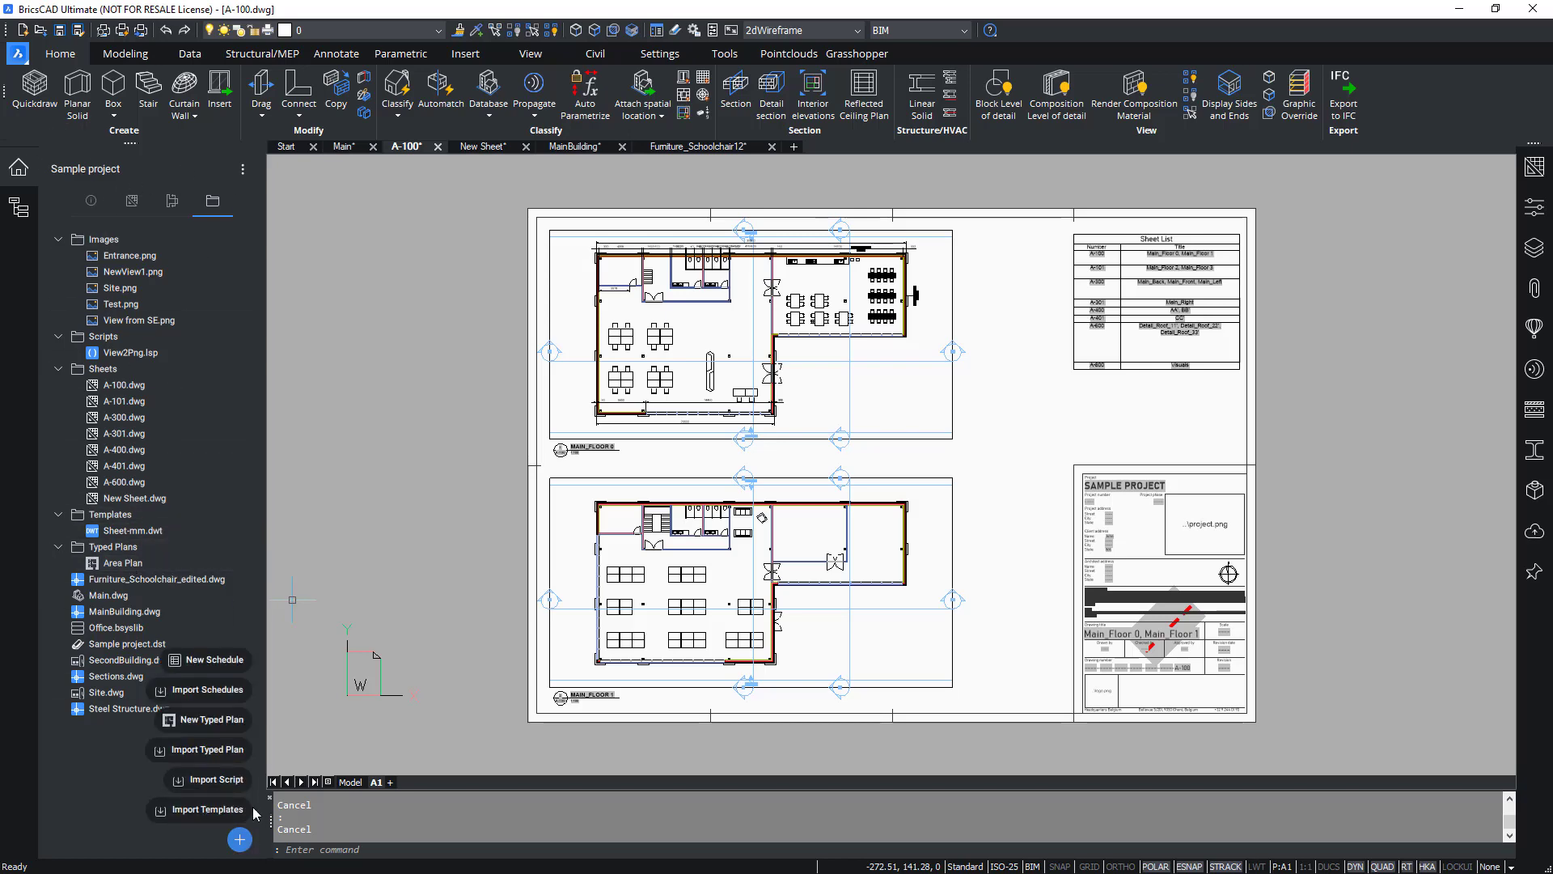
{"action": "left_click", "coordinate": [212, 750]}
{"action": "left_click", "coordinate": [930, 96]}
{"action": "type", "text": "C:\\Users\\kchungch\\OneDrive - Hexagon\\Documents\\Projects\\V22 Training Update\\New folder\\Advanced Documentation Sets\\Typed Plans"}
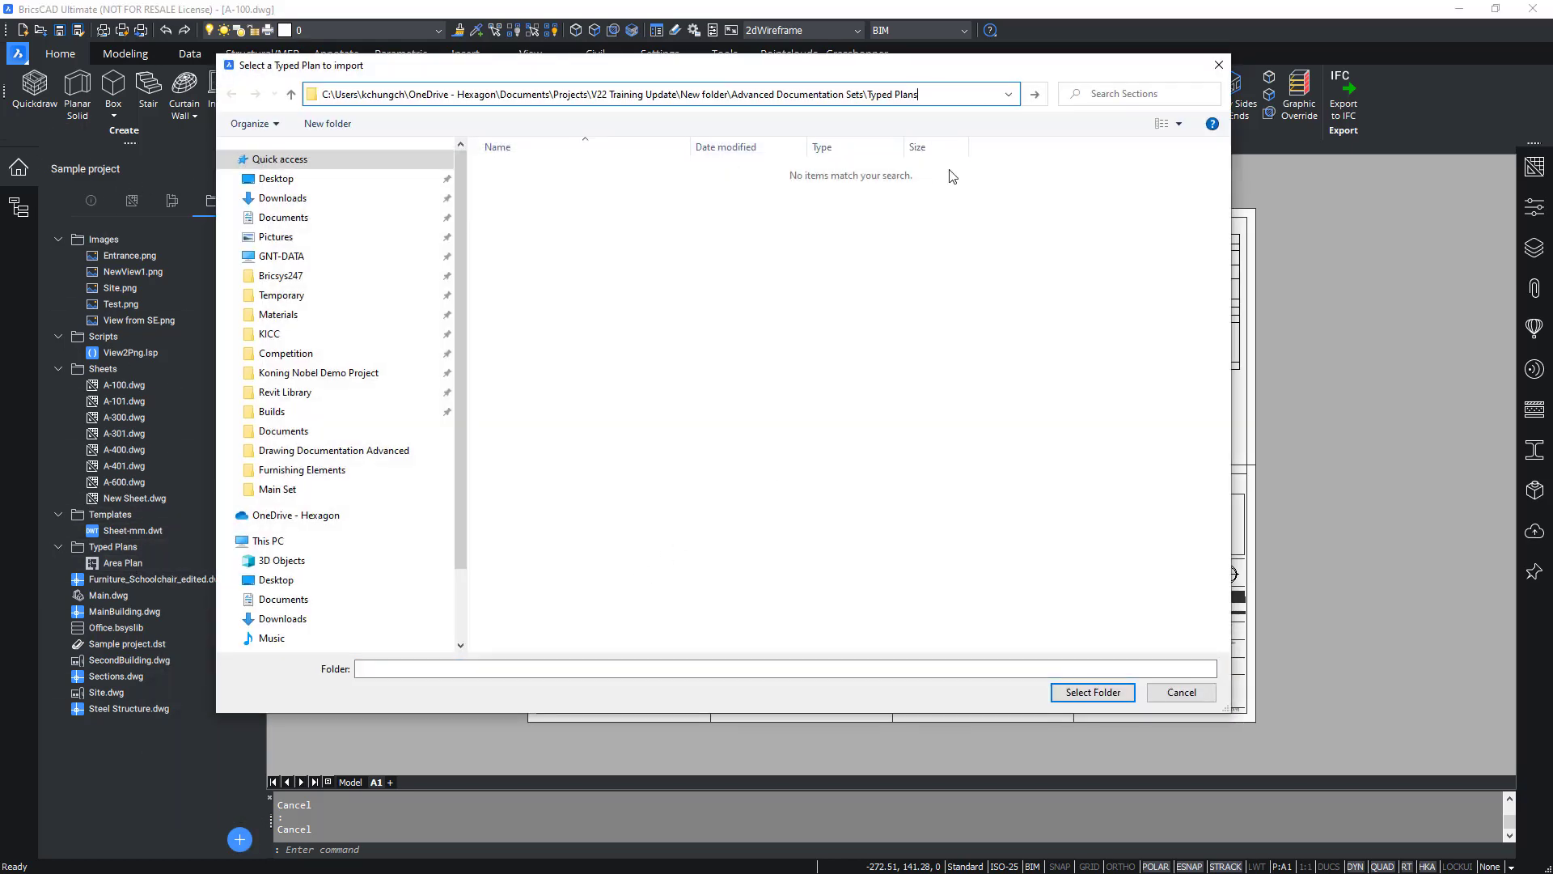
{"action": "key", "text": "Return"}
{"action": "left_click", "coordinate": [938, 187]}
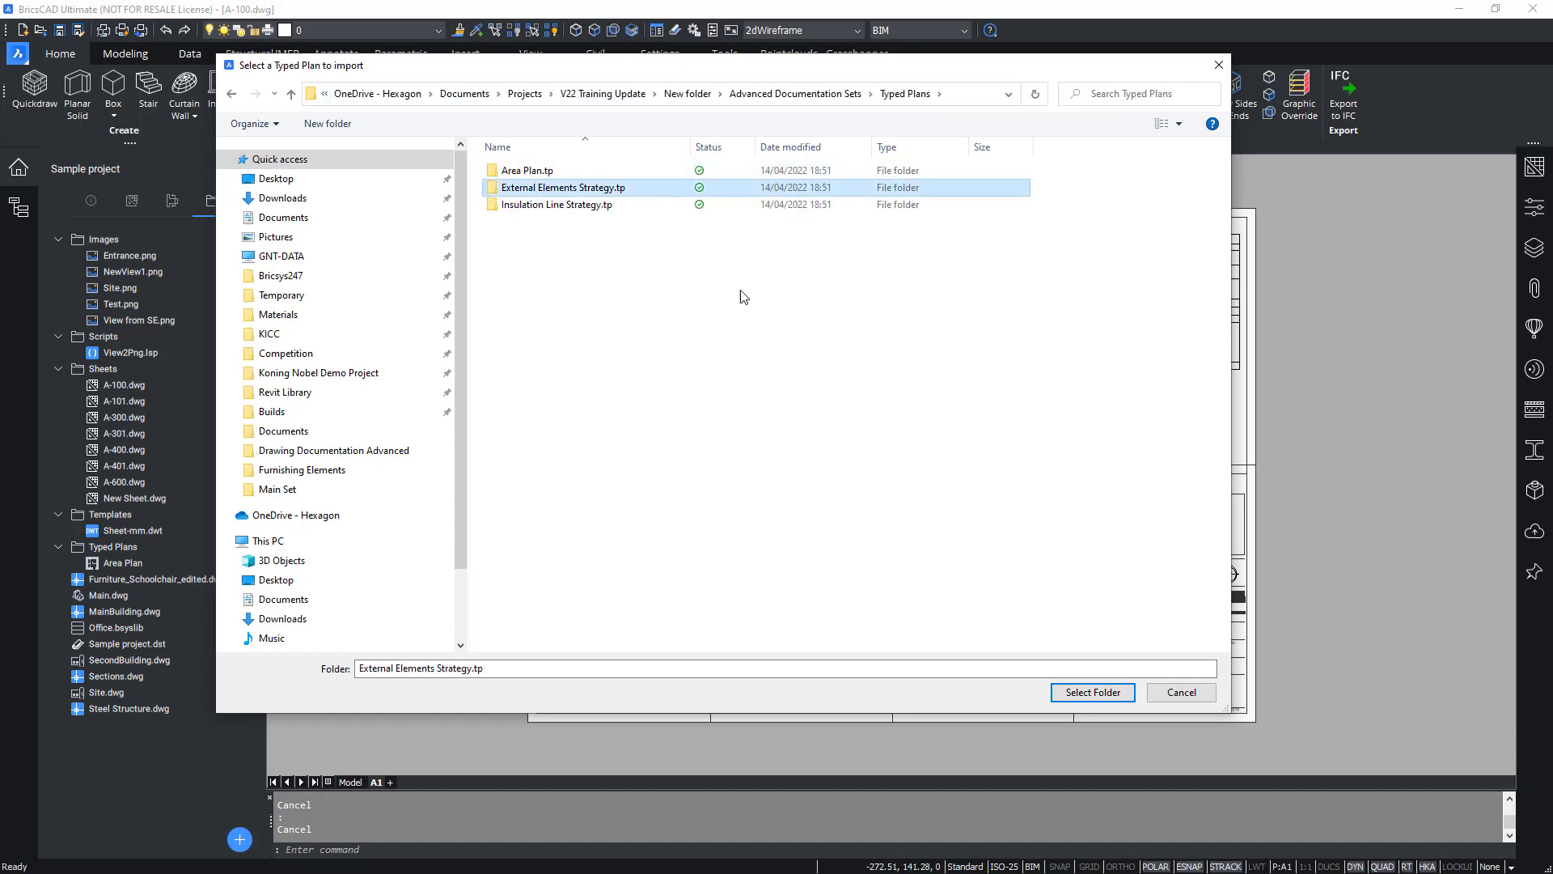
{"action": "left_click", "coordinate": [1088, 694]}
Import the Insulation Line Strategy.tp typed plan from the same Typed Plans folder.
{"action": "left_click", "coordinate": [240, 839]}
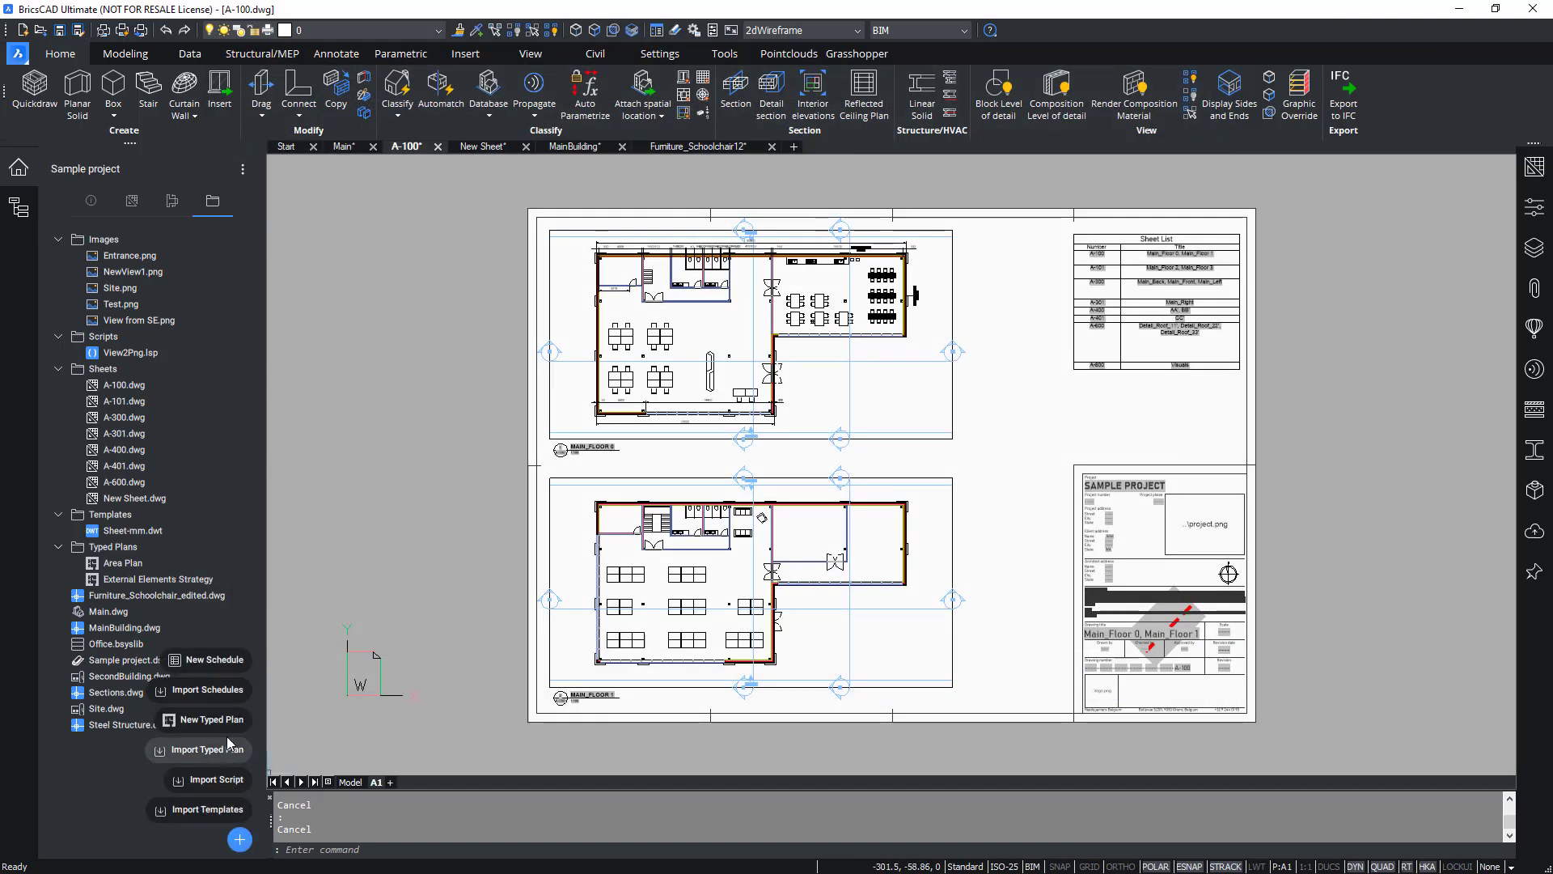
{"action": "left_click", "coordinate": [212, 750]}
{"action": "left_click", "coordinate": [890, 95]}
{"action": "type", "text": "C:\\Users\\kchungch\\OneDrive - Hexagon\\Documents\\Projects\\V22 Training Update\\New folder\\Advanced Documentation Sets\\Typed Plans"}
{"action": "key", "text": "Return"}
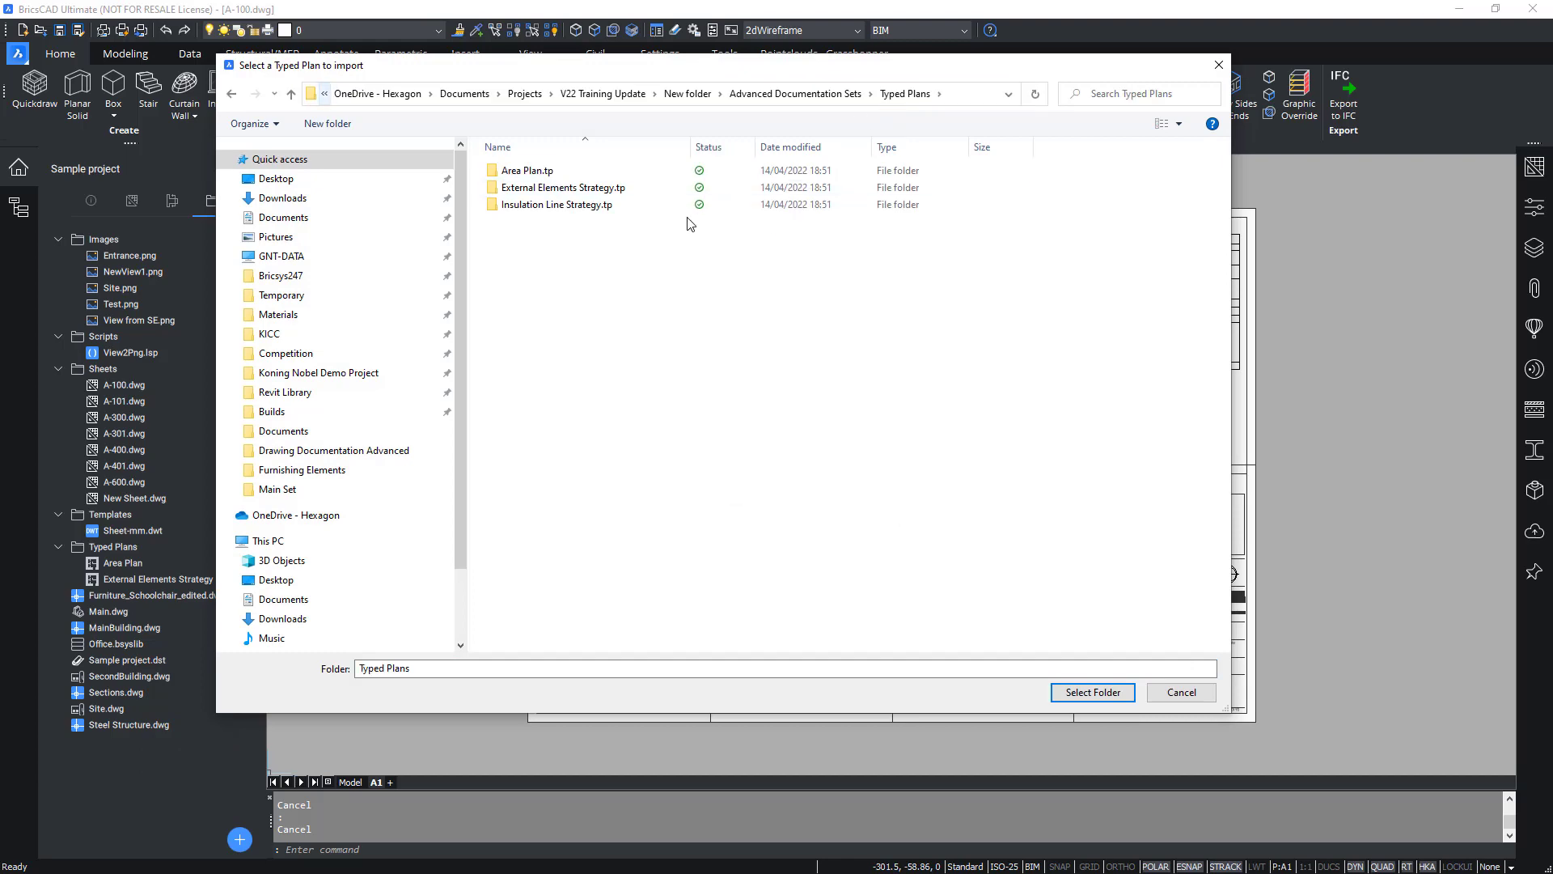
{"action": "left_click", "coordinate": [692, 208]}
{"action": "left_click", "coordinate": [1093, 691]}
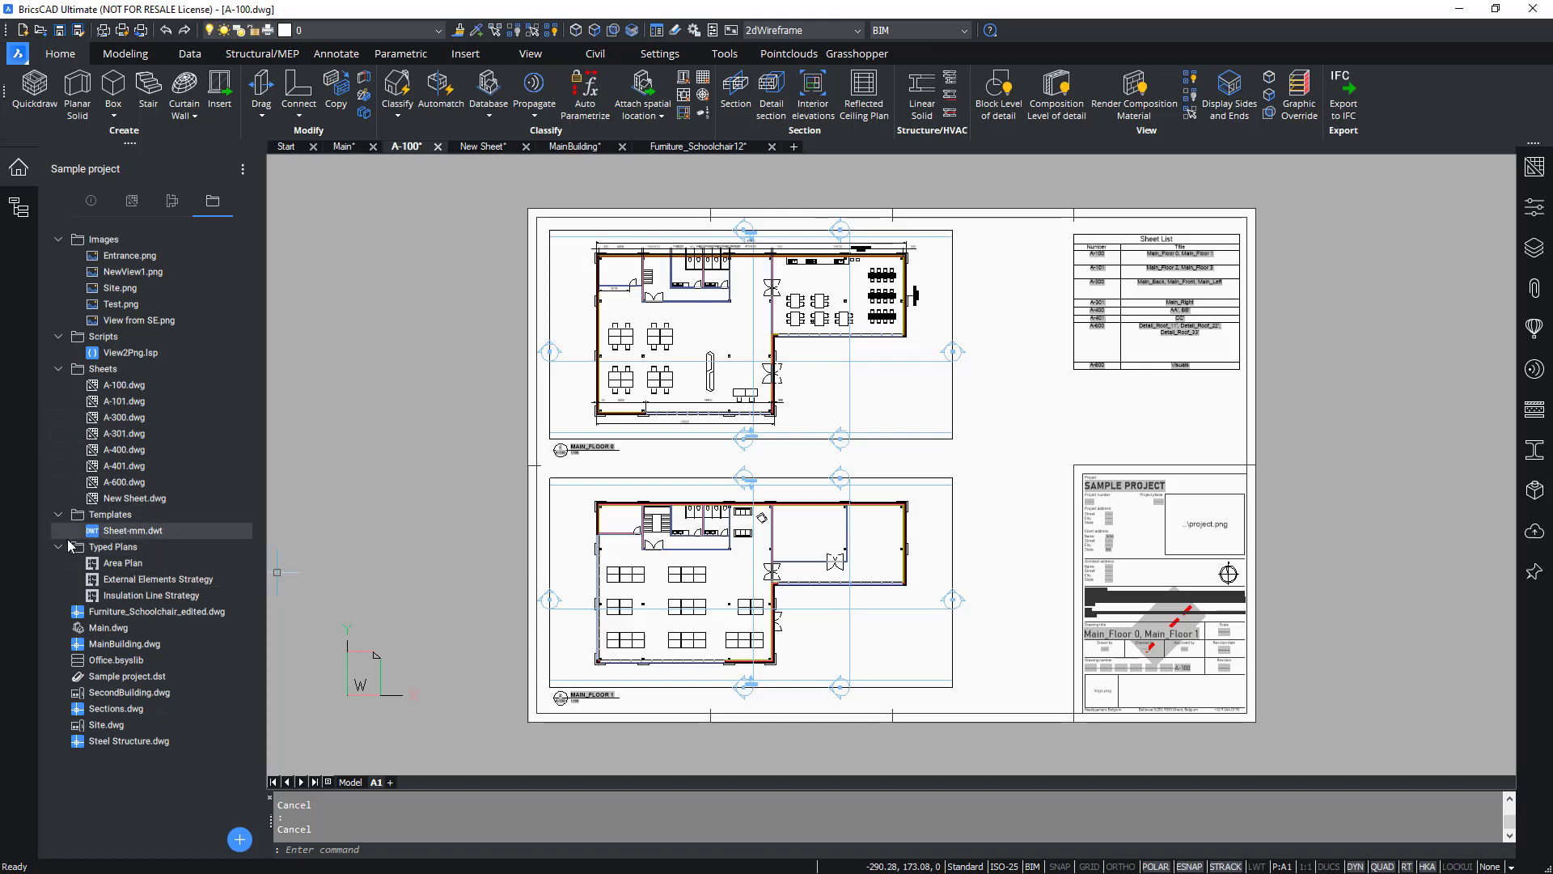
Open the Area Plan typed plan's folder to examine the files it contains, then close it.
{"action": "double_click", "coordinate": [129, 564]}
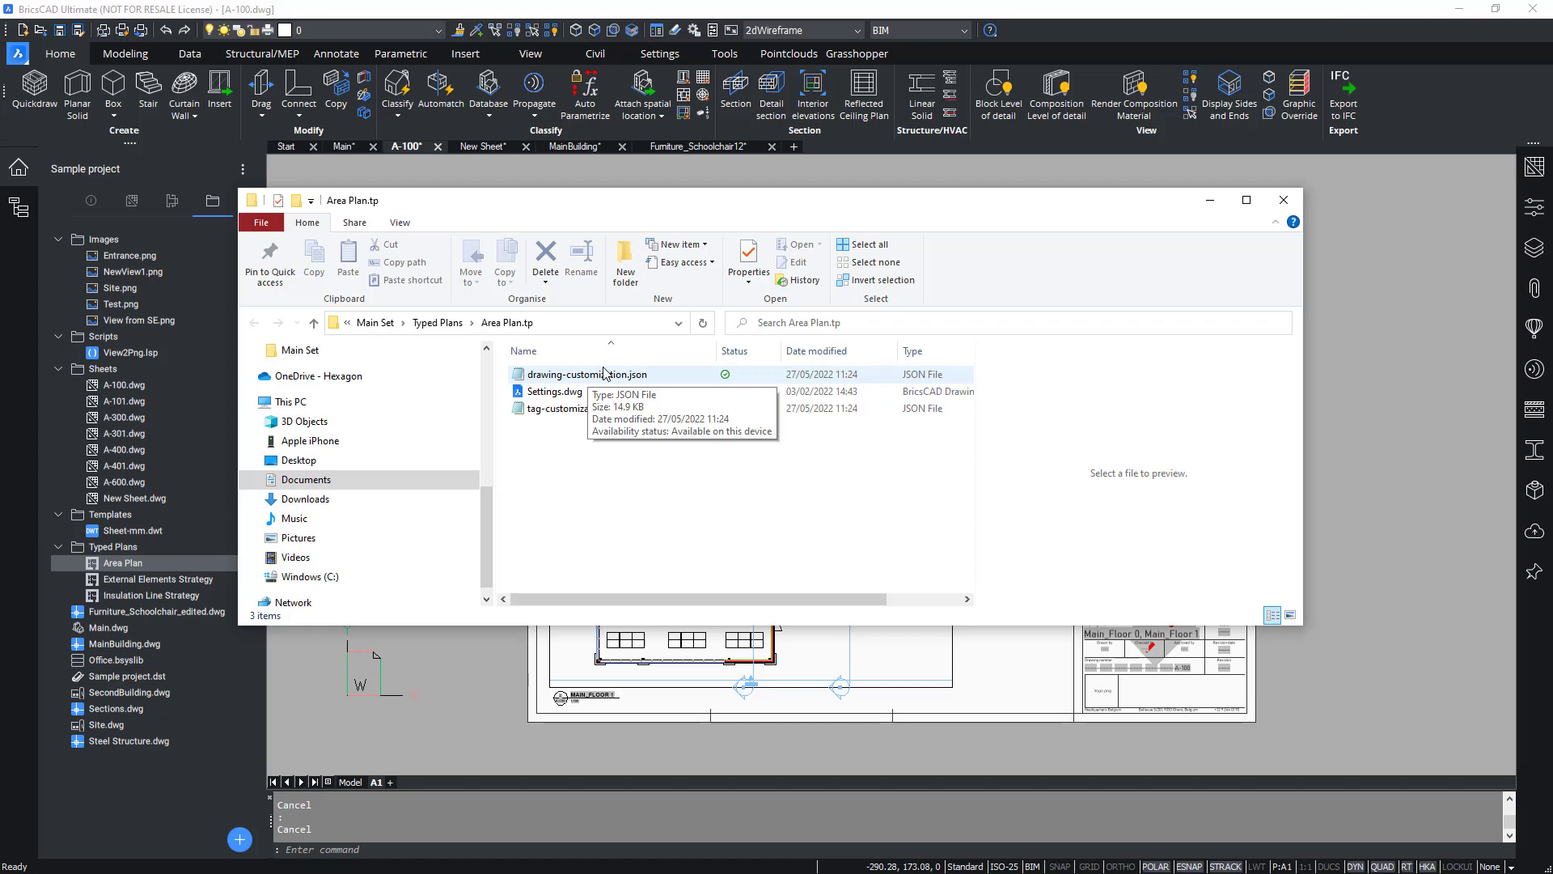
{"action": "left_click", "coordinate": [1284, 199]}
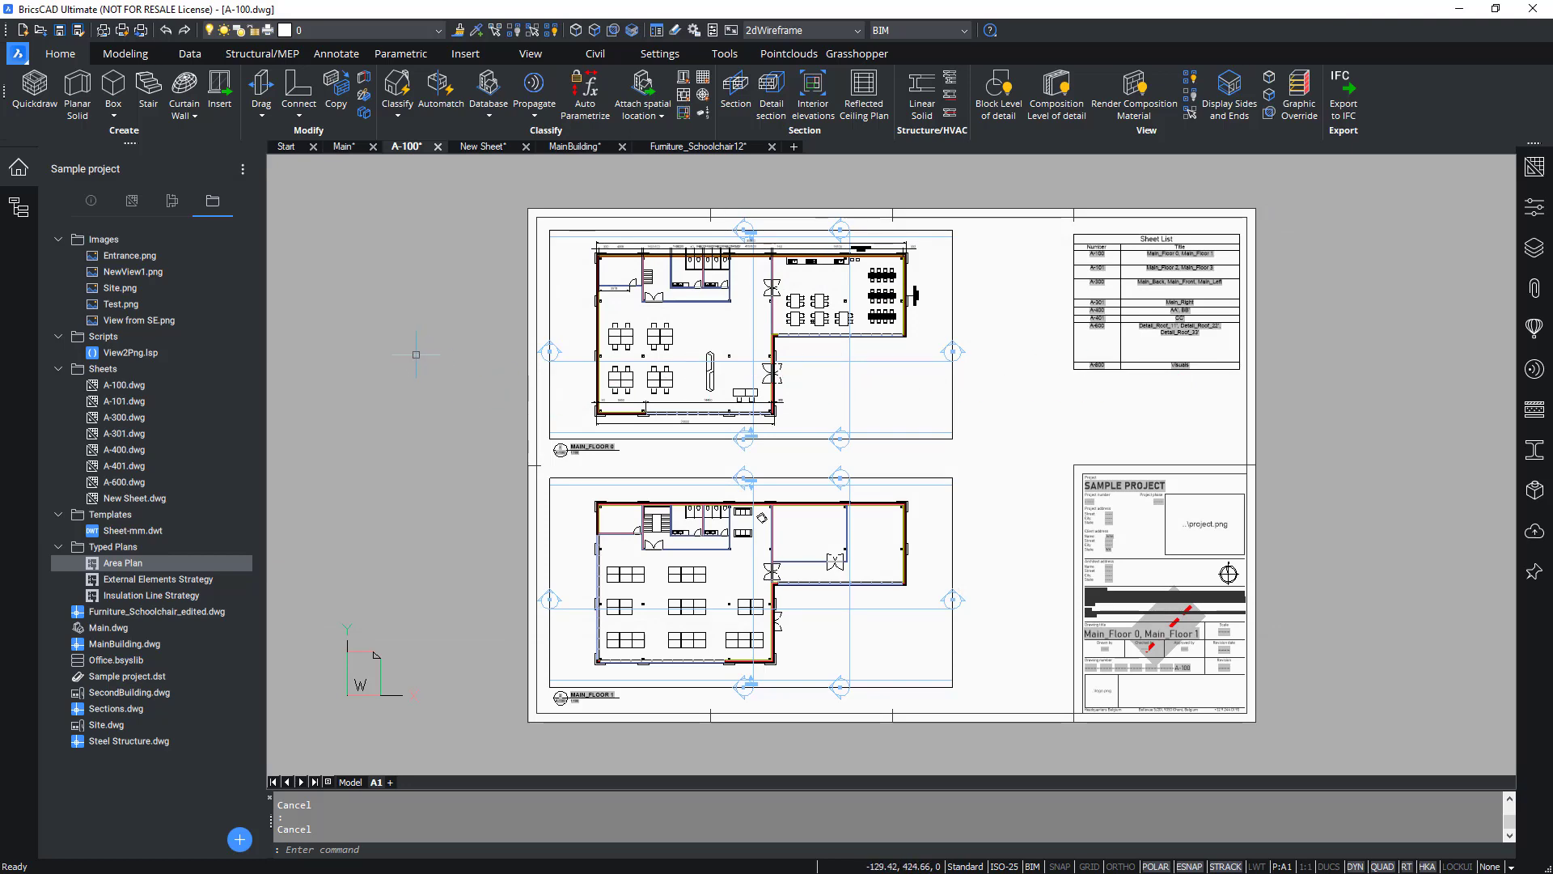
{"action": "scroll", "coordinate": [436, 362], "scroll_direction": "down", "scroll_amount": 3}
{"action": "scroll", "coordinate": [445, 361], "scroll_direction": "up", "scroll_amount": 3}
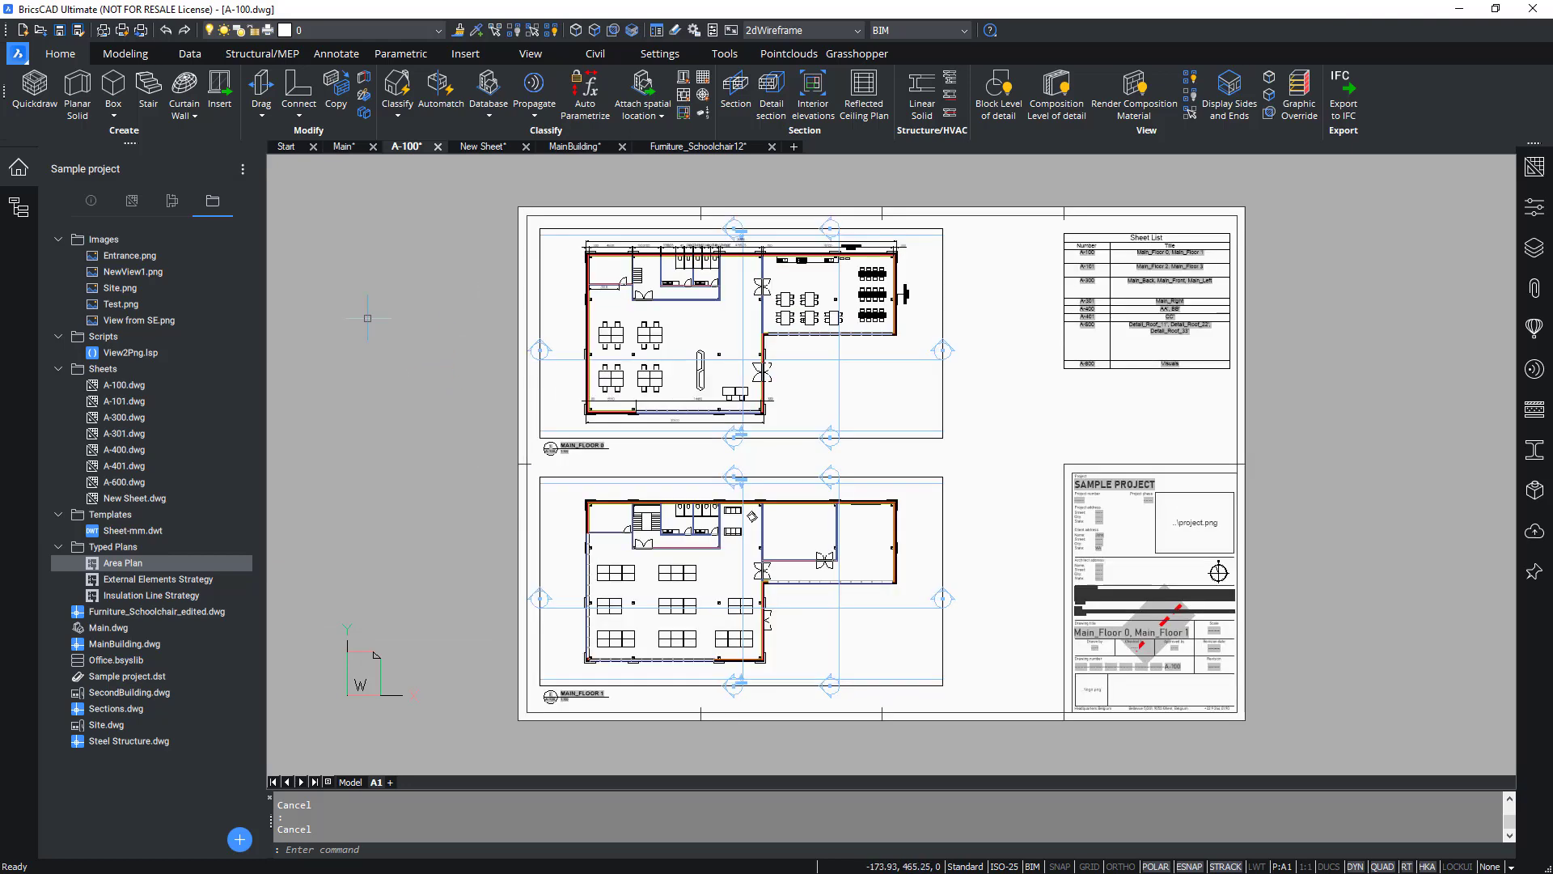
Set the MAIN_FLOOR 0 viewport's drawing customization to External Elements Strategy and update the view.
{"action": "left_click", "coordinate": [18, 168]}
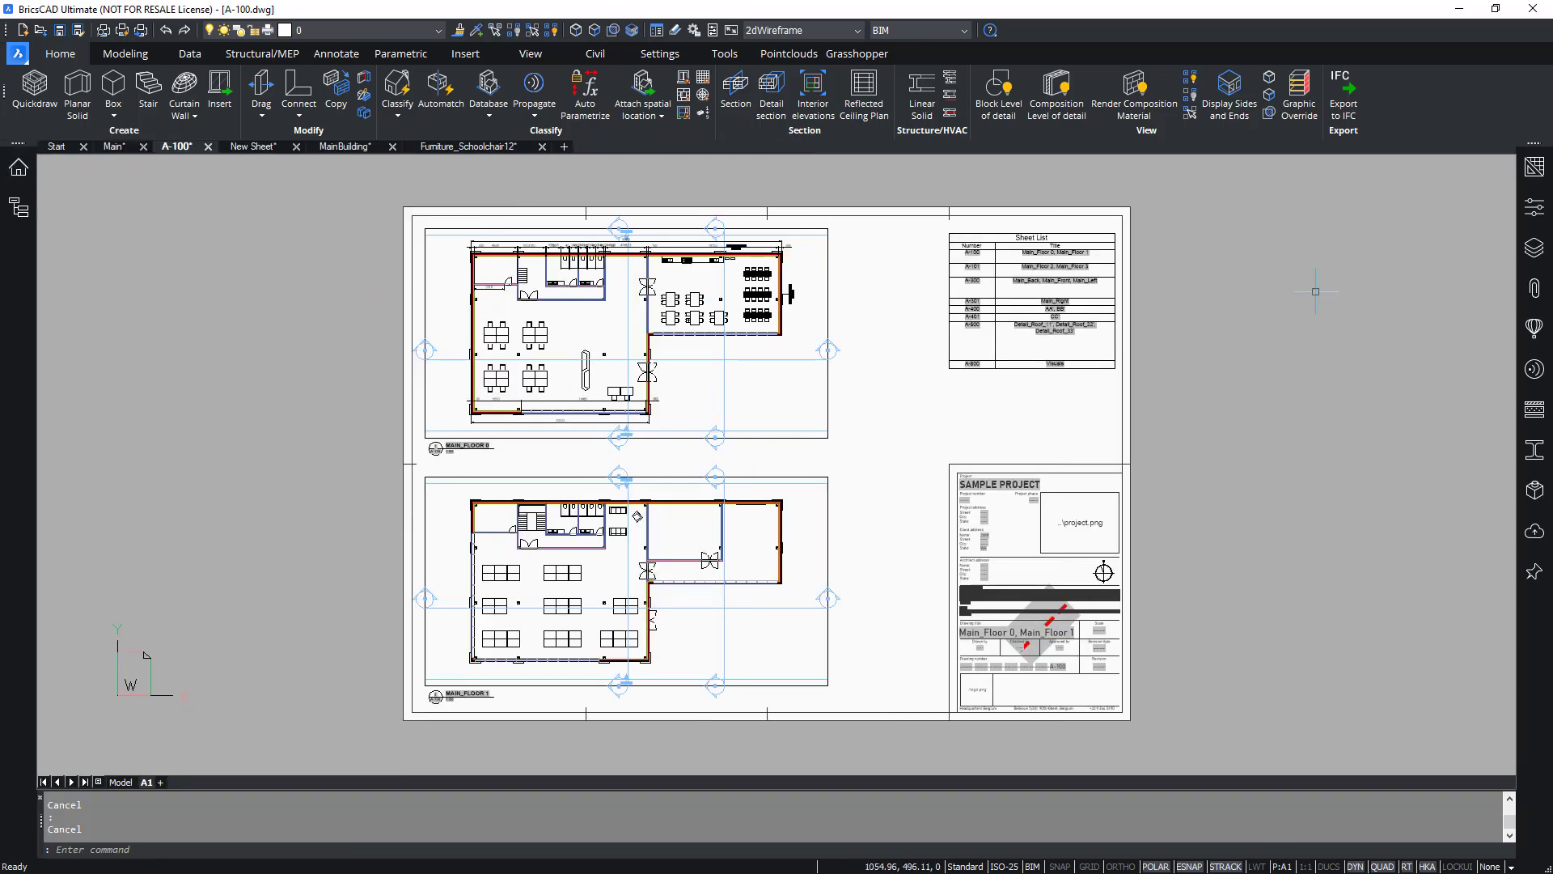
{"action": "left_click", "coordinate": [1534, 208]}
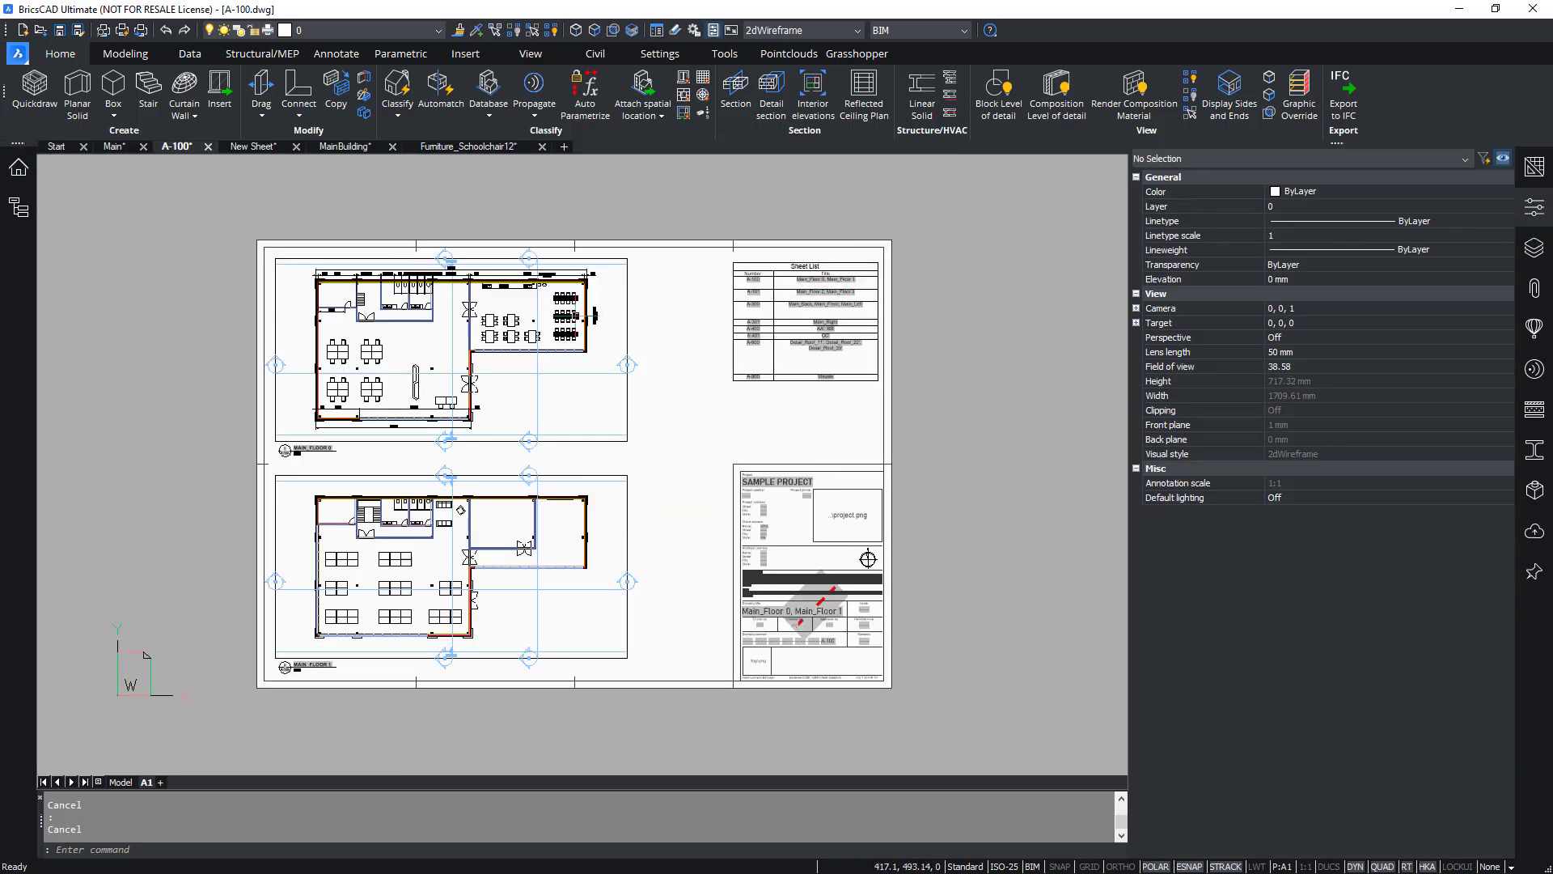
{"action": "scroll", "coordinate": [324, 353], "scroll_direction": "up", "scroll_amount": 2}
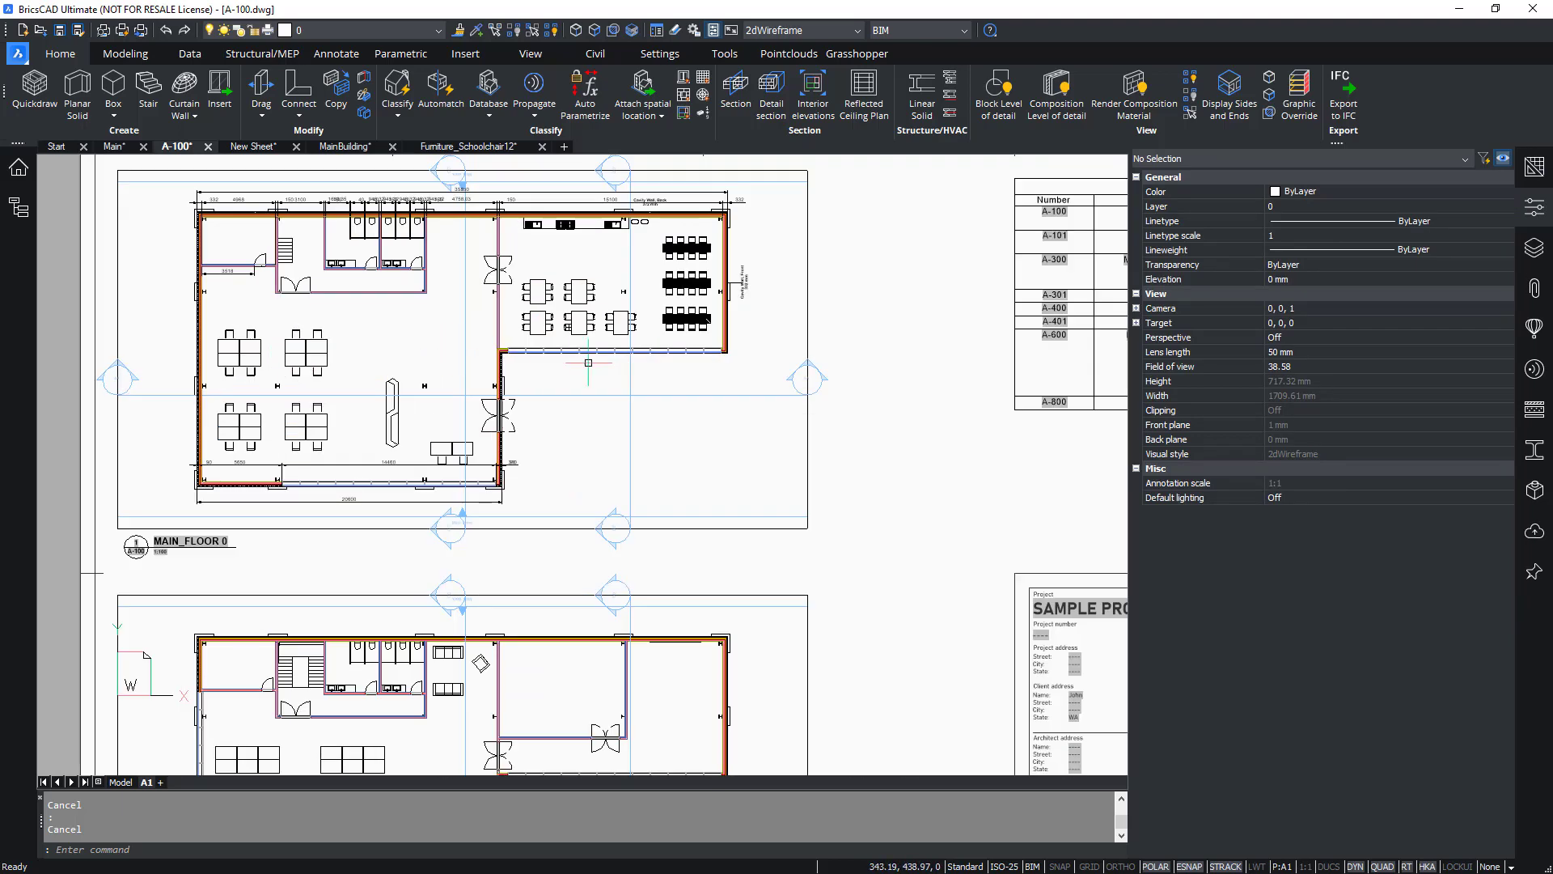
{"action": "left_click", "coordinate": [909, 431]}
{"action": "left_click", "coordinate": [789, 482]}
{"action": "middle_click_drag", "start_coordinate": [931, 457], "coordinate": [974, 548]}
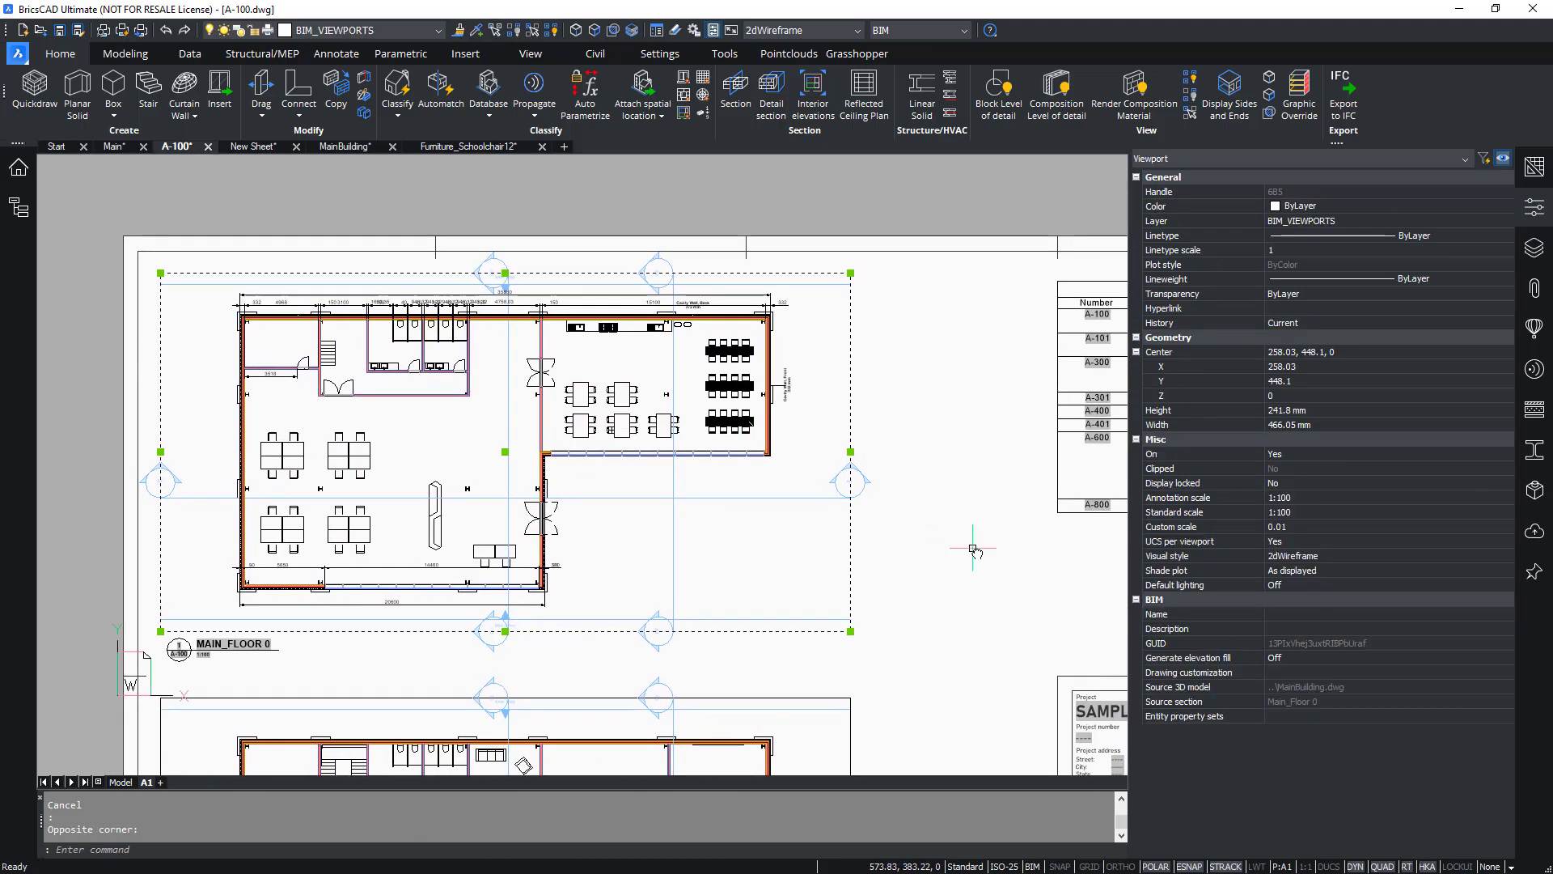
{"action": "left_click", "coordinate": [1203, 674]}
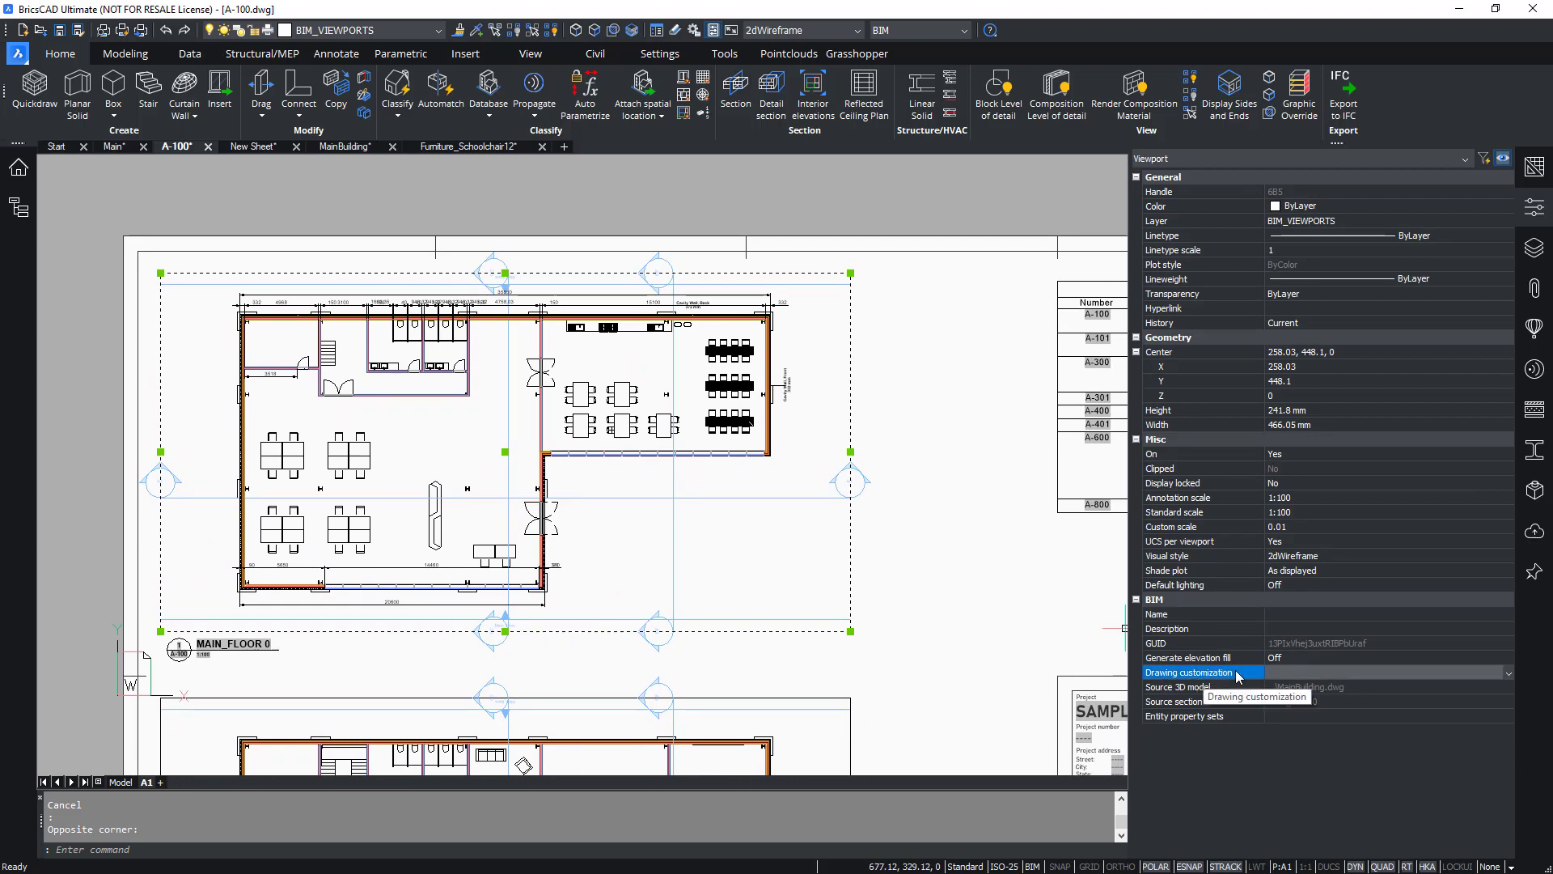
{"action": "left_click", "coordinate": [1414, 673]}
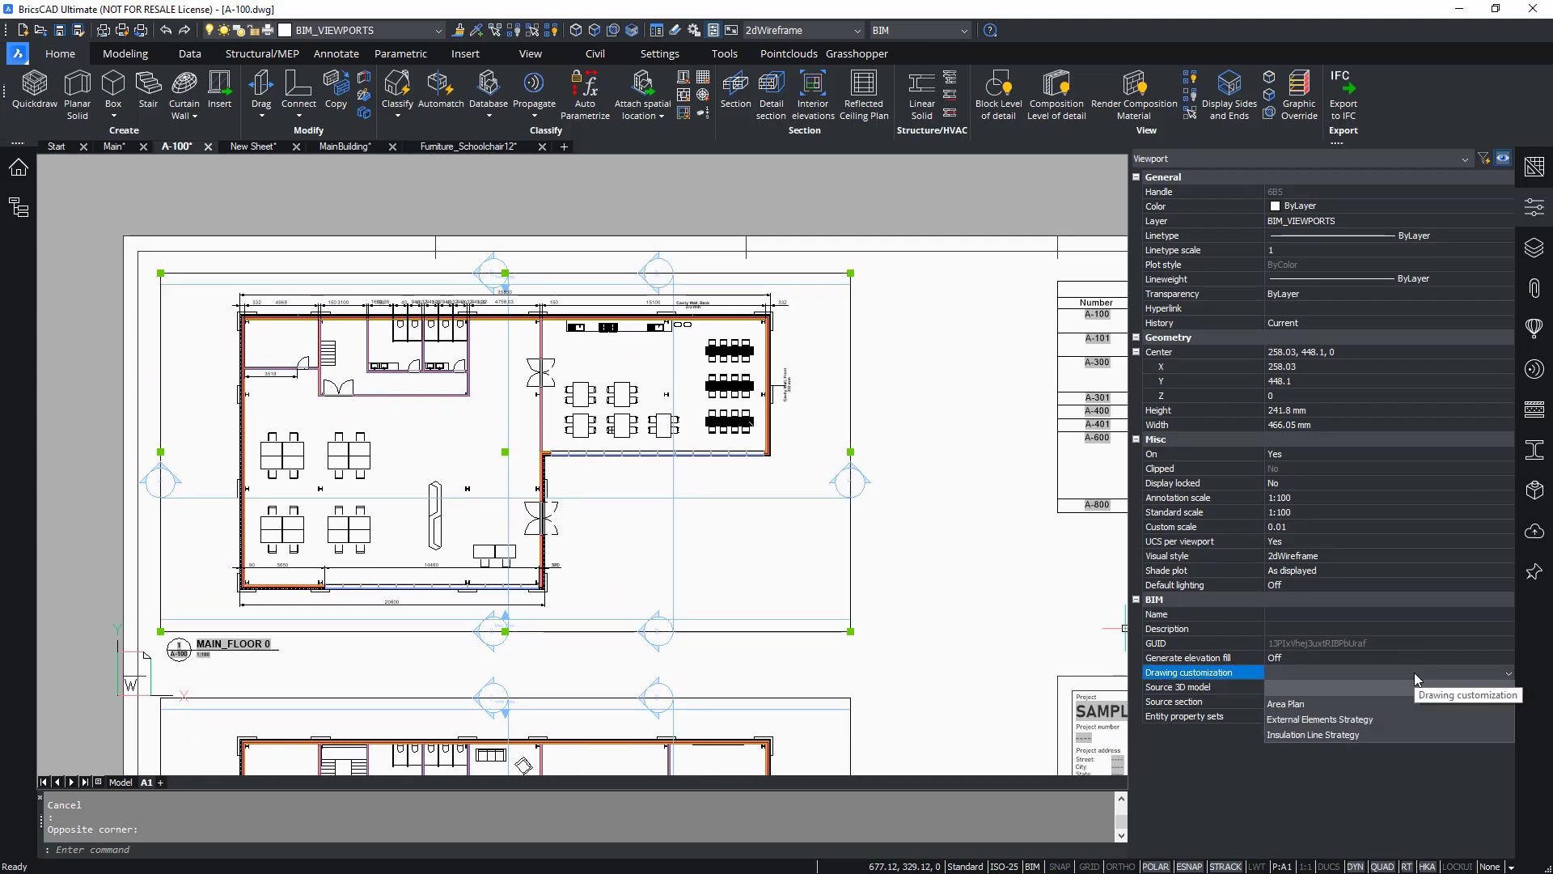
{"action": "left_click", "coordinate": [1414, 720]}
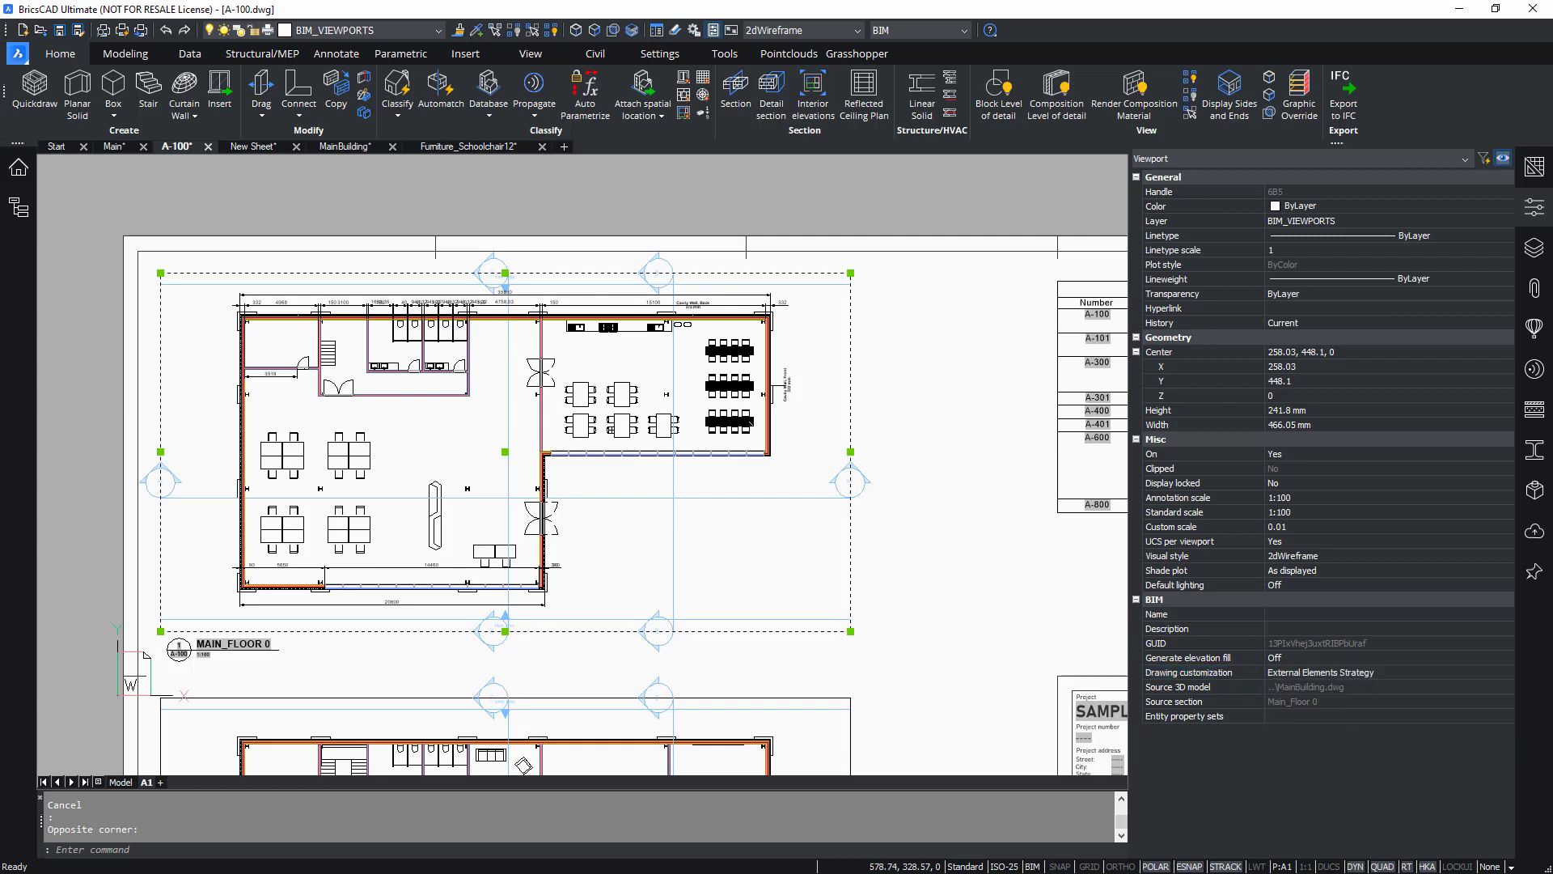
{"action": "mouse_move", "coordinate": [848, 554]}
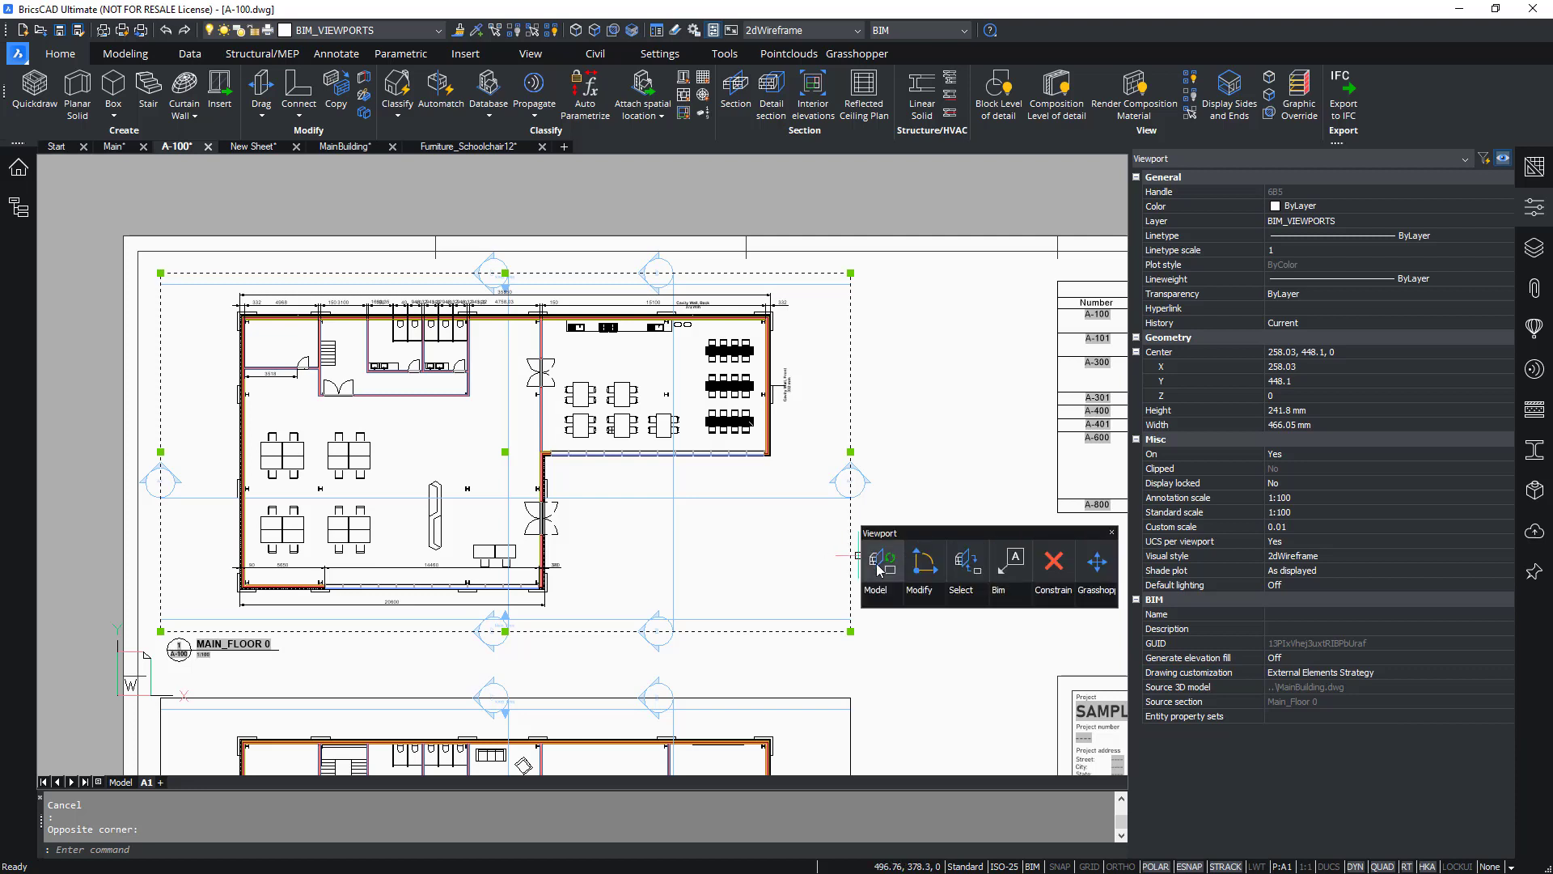
{"action": "key", "text": "Escape"}
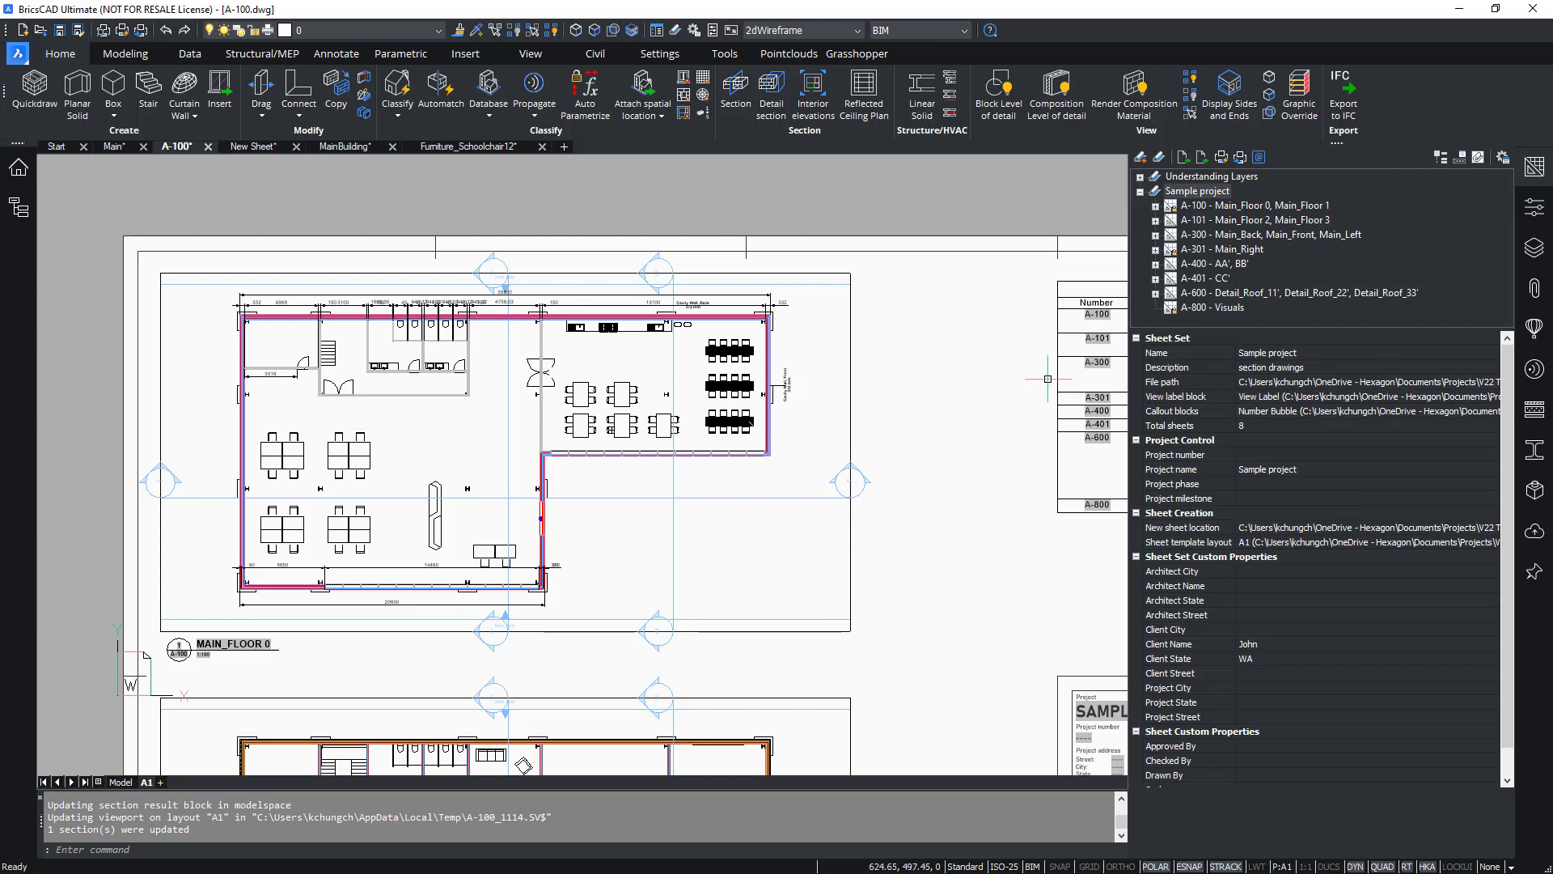
Zoom into the MAIN_FLOOR 0 viewport to examine how the exterior walls are now drawn.
{"action": "left_click", "coordinate": [1529, 207]}
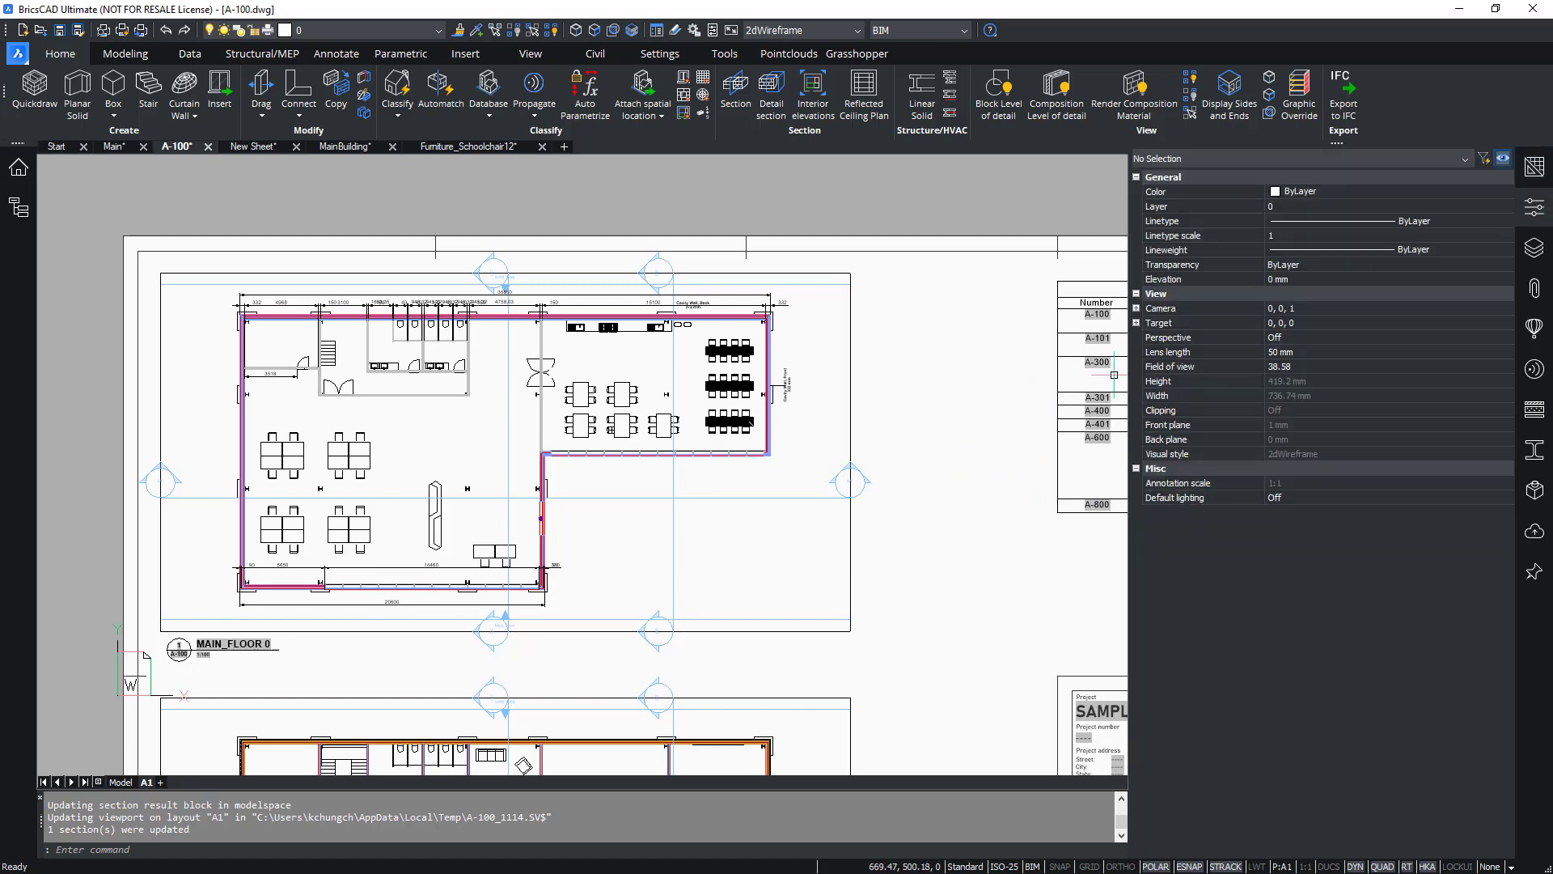
{"action": "left_click", "coordinate": [1537, 208]}
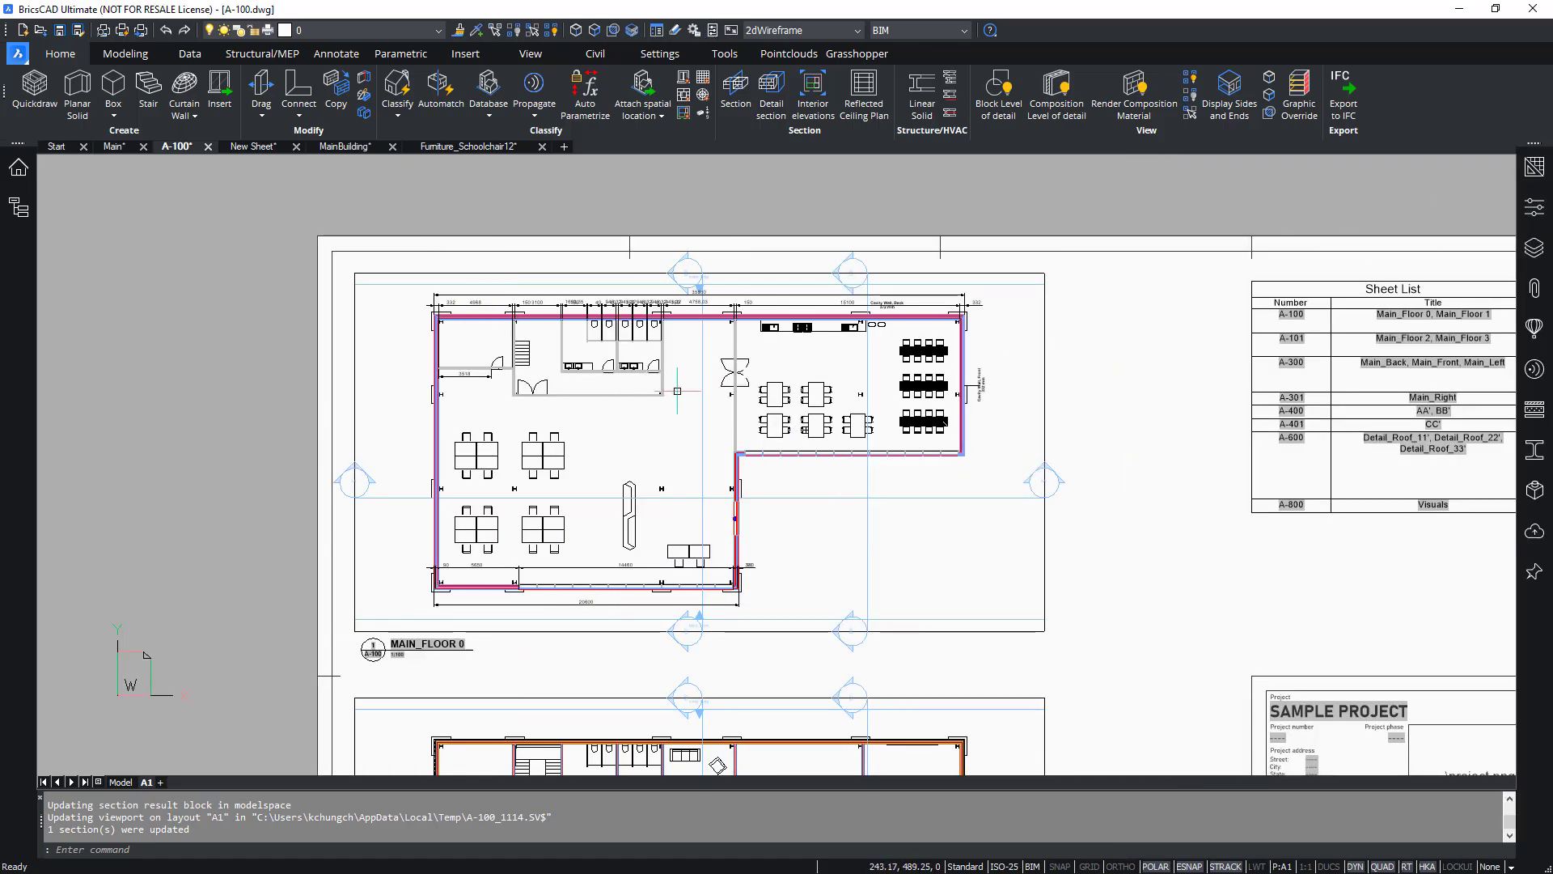
{"action": "scroll", "coordinate": [639, 320], "scroll_direction": "up", "scroll_amount": 2}
{"action": "scroll", "coordinate": [1003, 453], "scroll_direction": "up", "scroll_amount": 1}
{"action": "scroll", "coordinate": [1075, 545], "scroll_direction": "up", "scroll_amount": 3}
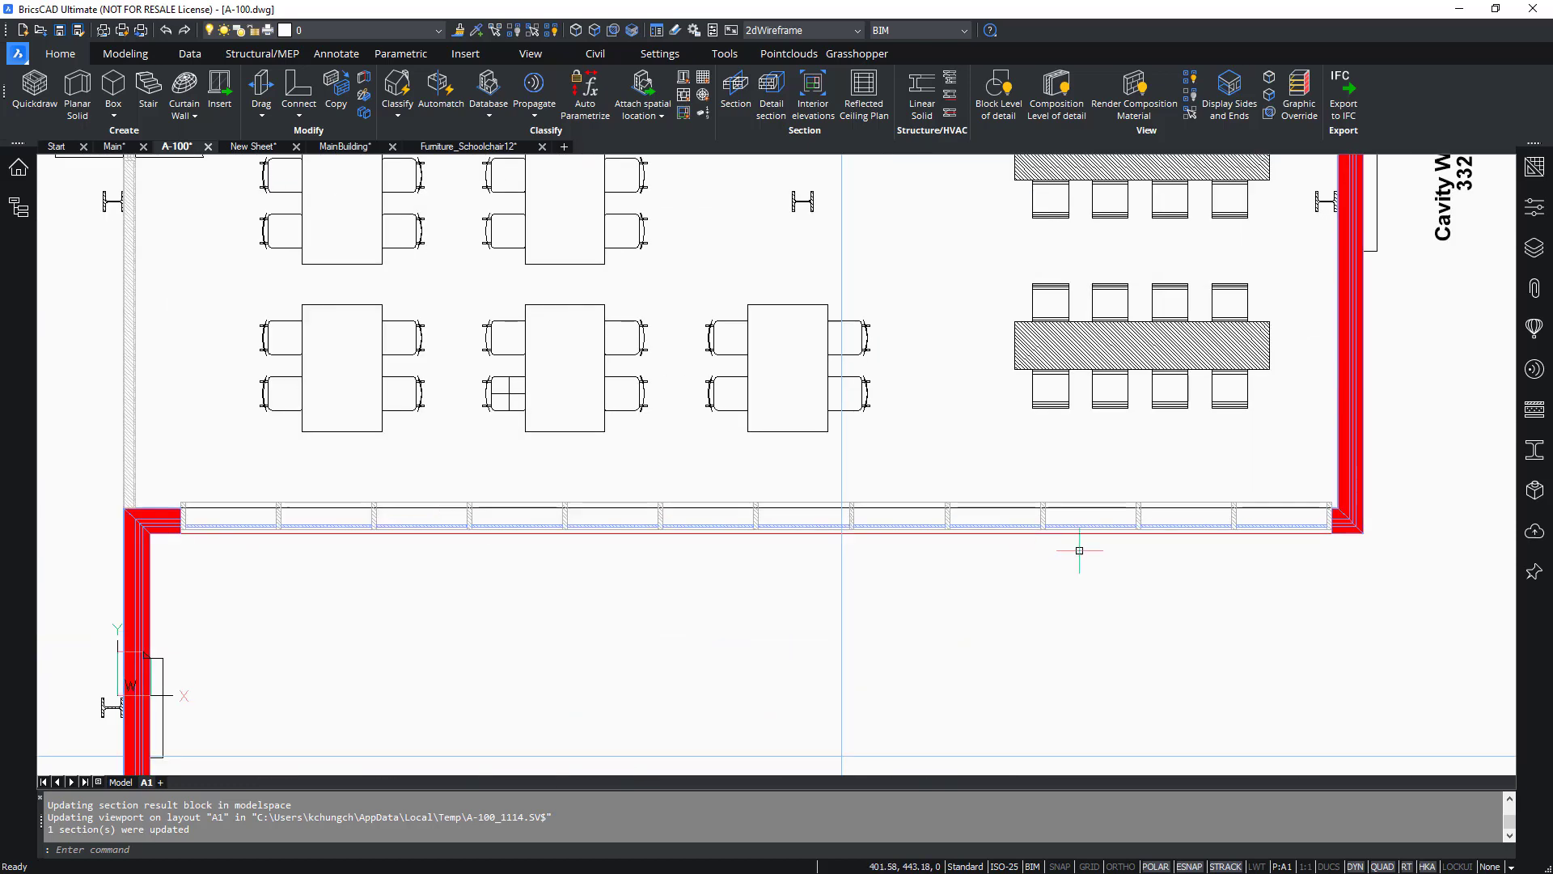
{"action": "scroll", "coordinate": [1373, 347], "scroll_direction": "down", "scroll_amount": 3}
{"action": "scroll", "coordinate": [928, 728], "scroll_direction": "up", "scroll_amount": 2}
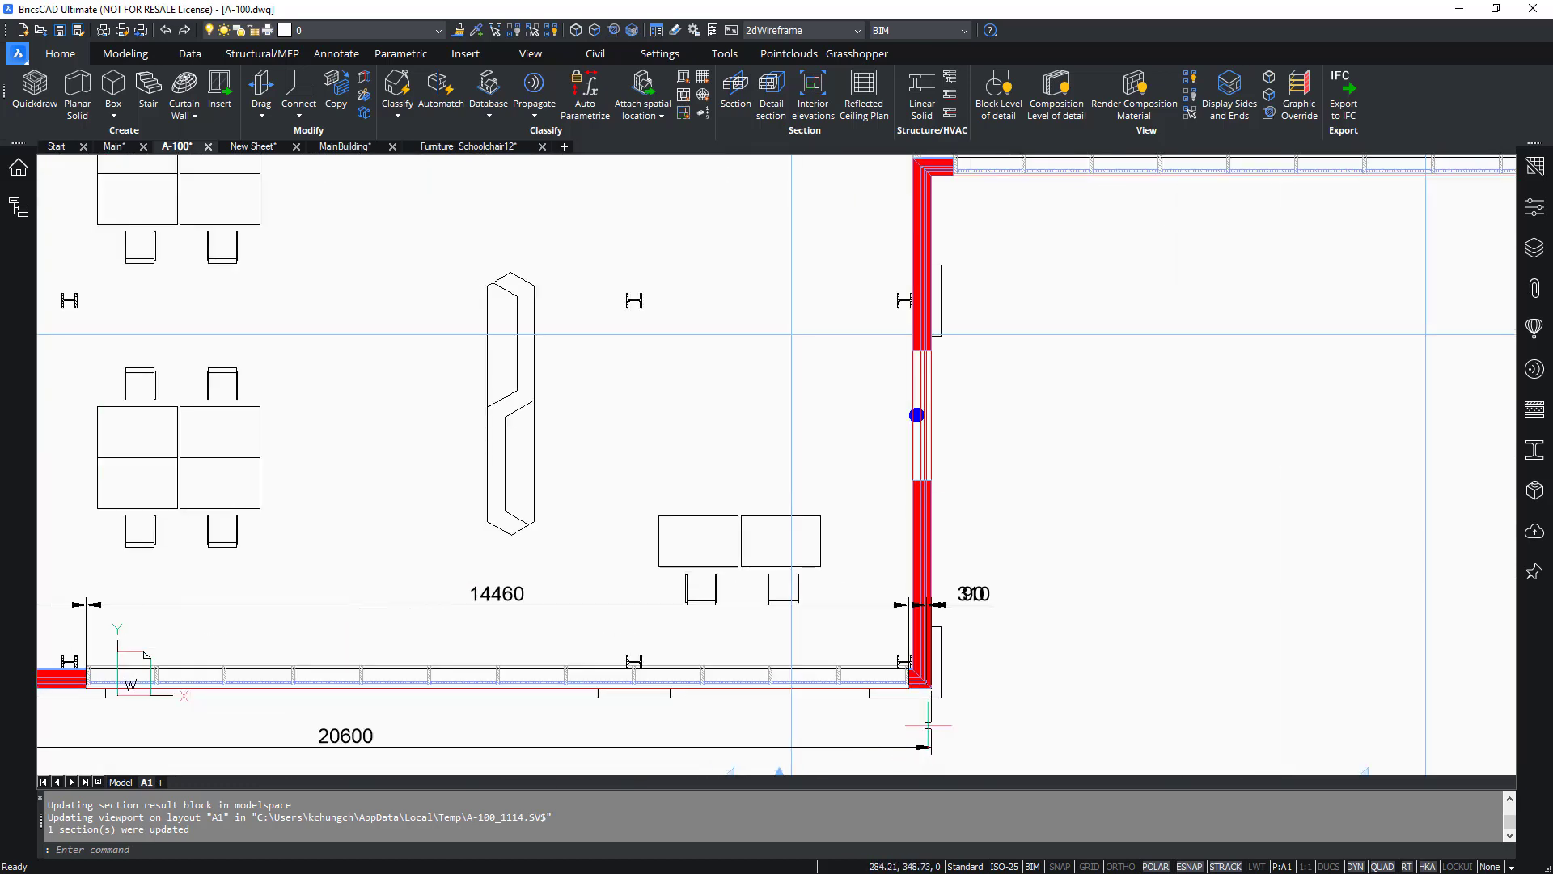
{"action": "scroll", "coordinate": [923, 492], "scroll_direction": "down", "scroll_amount": 1}
{"action": "mouse_move", "coordinate": [987, 472]}
{"action": "middle_mouse_down"}
{"action": "mouse_move", "coordinate": [1052, 491]}
{"action": "mouse_move", "coordinate": [1075, 530]}
{"action": "mouse_move", "coordinate": [1075, 592]}
{"action": "middle_mouse_up"}
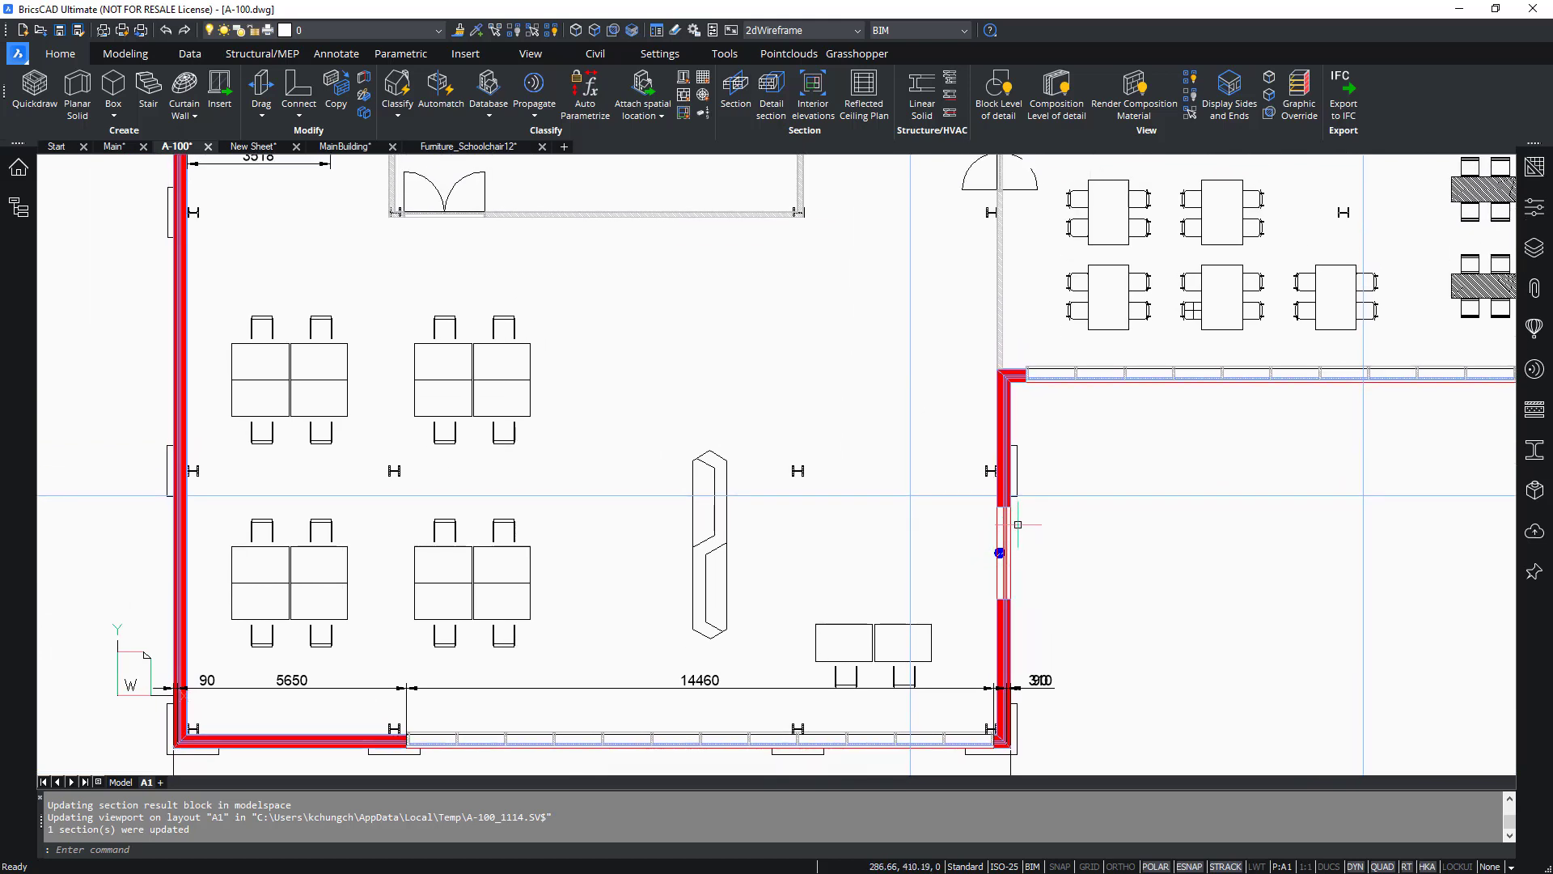
{"action": "scroll", "coordinate": [816, 459], "scroll_direction": "down", "scroll_amount": 2}
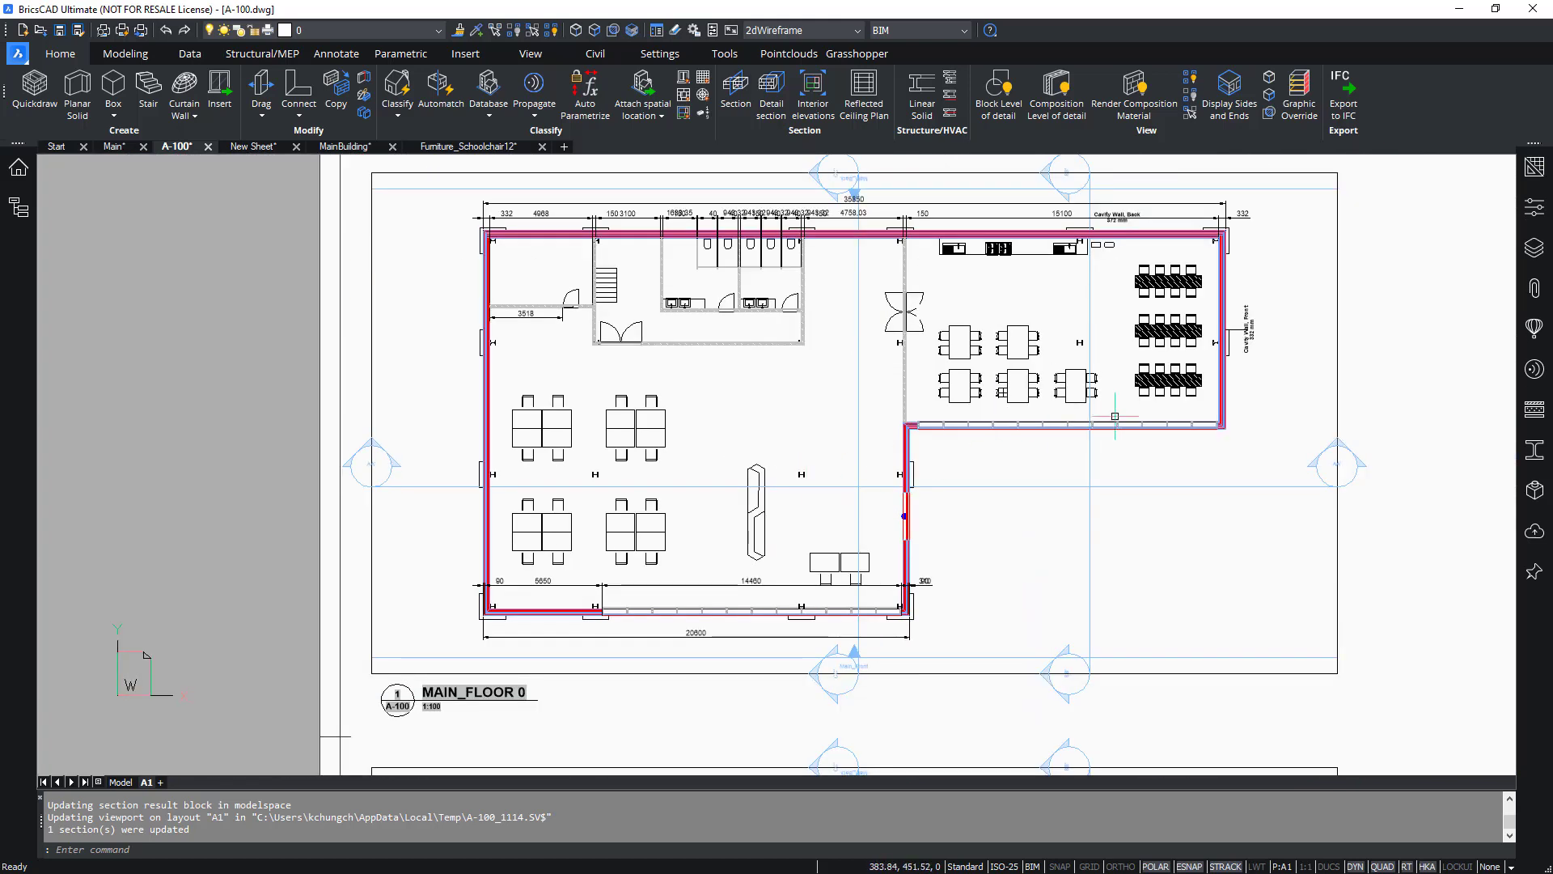
Change the MAIN_FLOOR 0 viewport's drawing customization to Insulation Line Strategy.
{"action": "left_click_drag", "start_coordinate": [1147, 483], "coordinate": [1427, 452]}
{"action": "left_click", "coordinate": [1534, 207]}
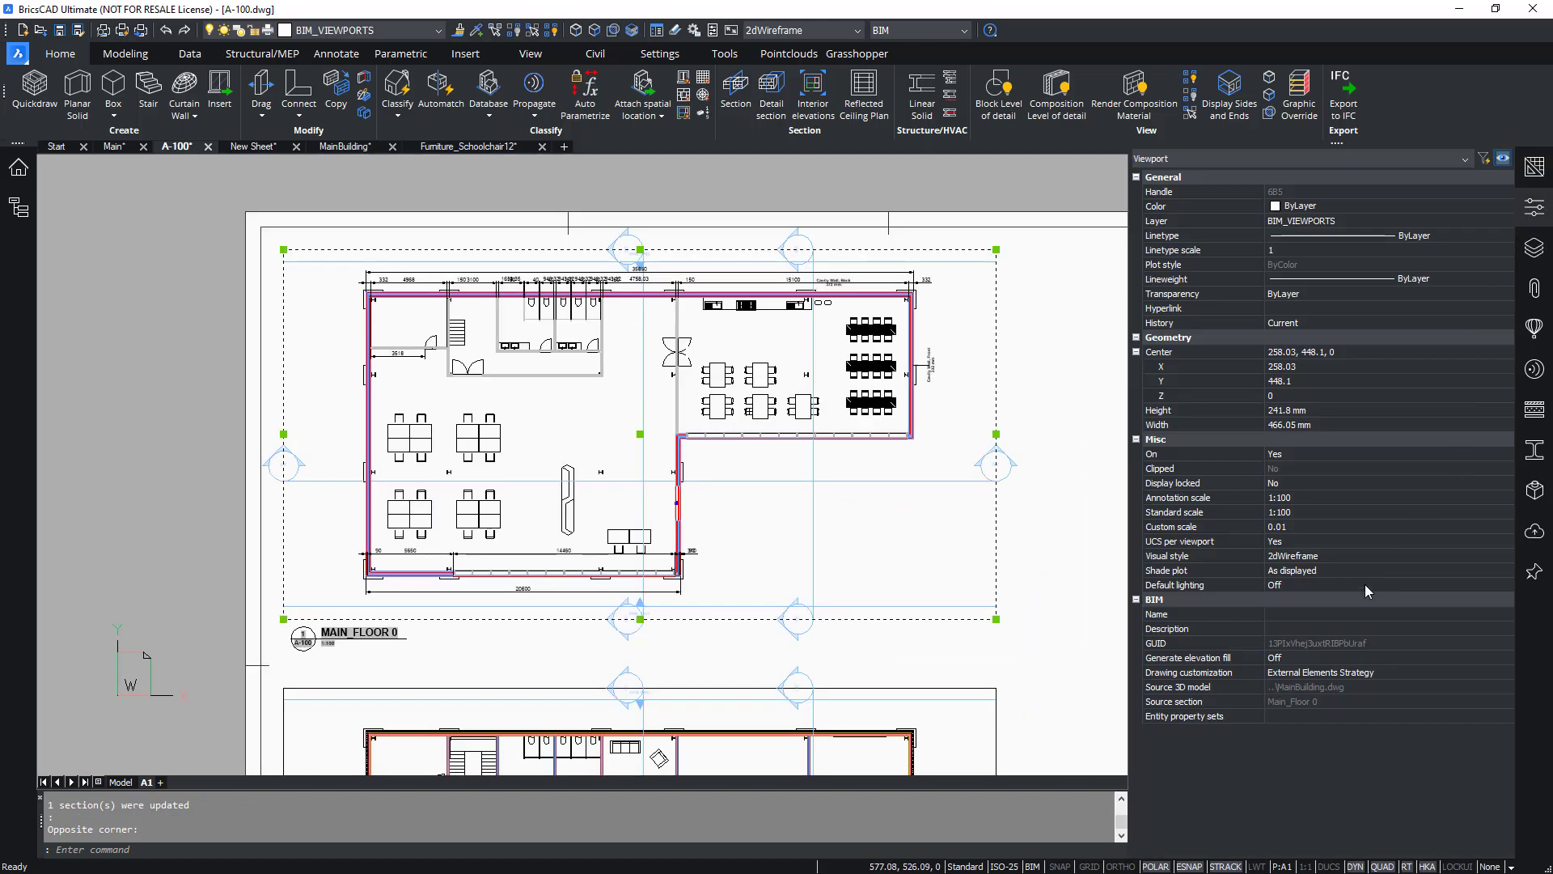
{"action": "left_click", "coordinate": [1375, 676]}
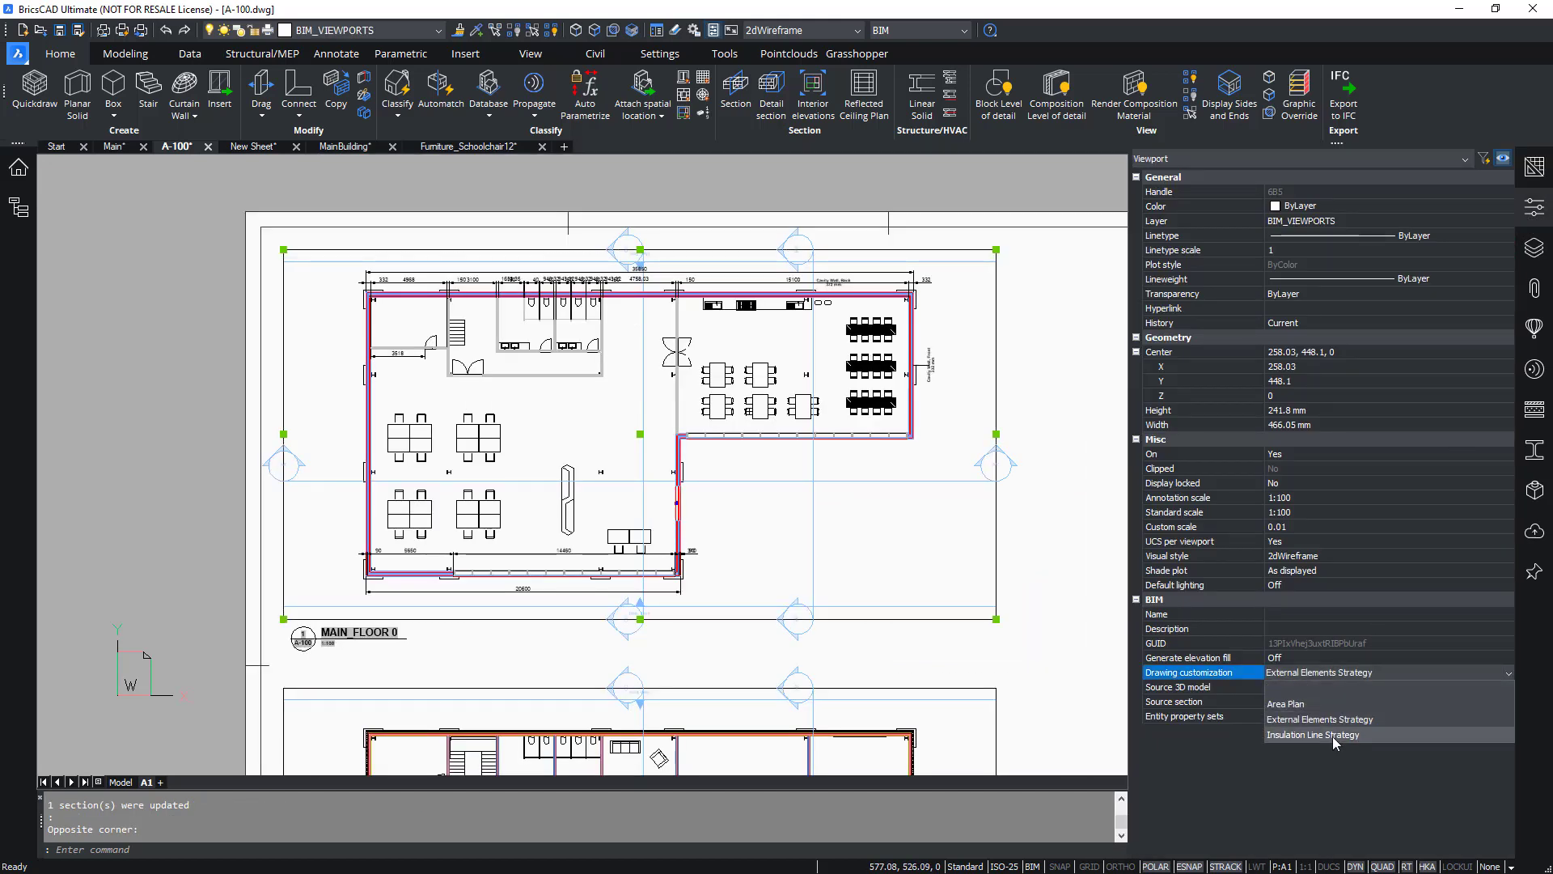
{"action": "left_click", "coordinate": [1333, 736]}
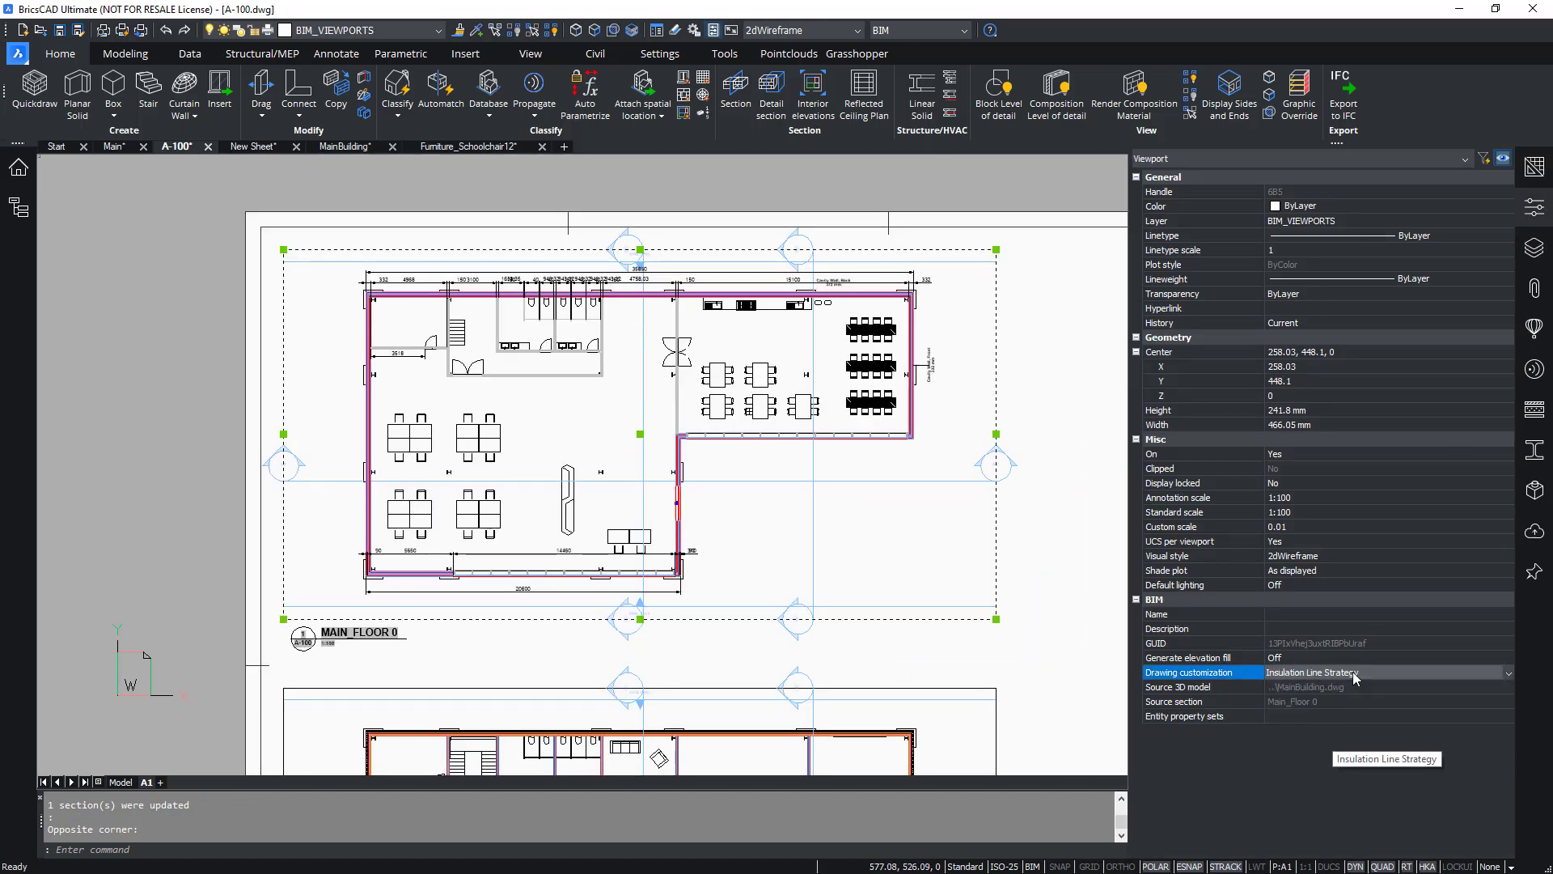
Update the MAIN_FLOOR 0 viewport so it reflects the Insulation Line Strategy.
{"action": "left_click", "coordinate": [1017, 558]}
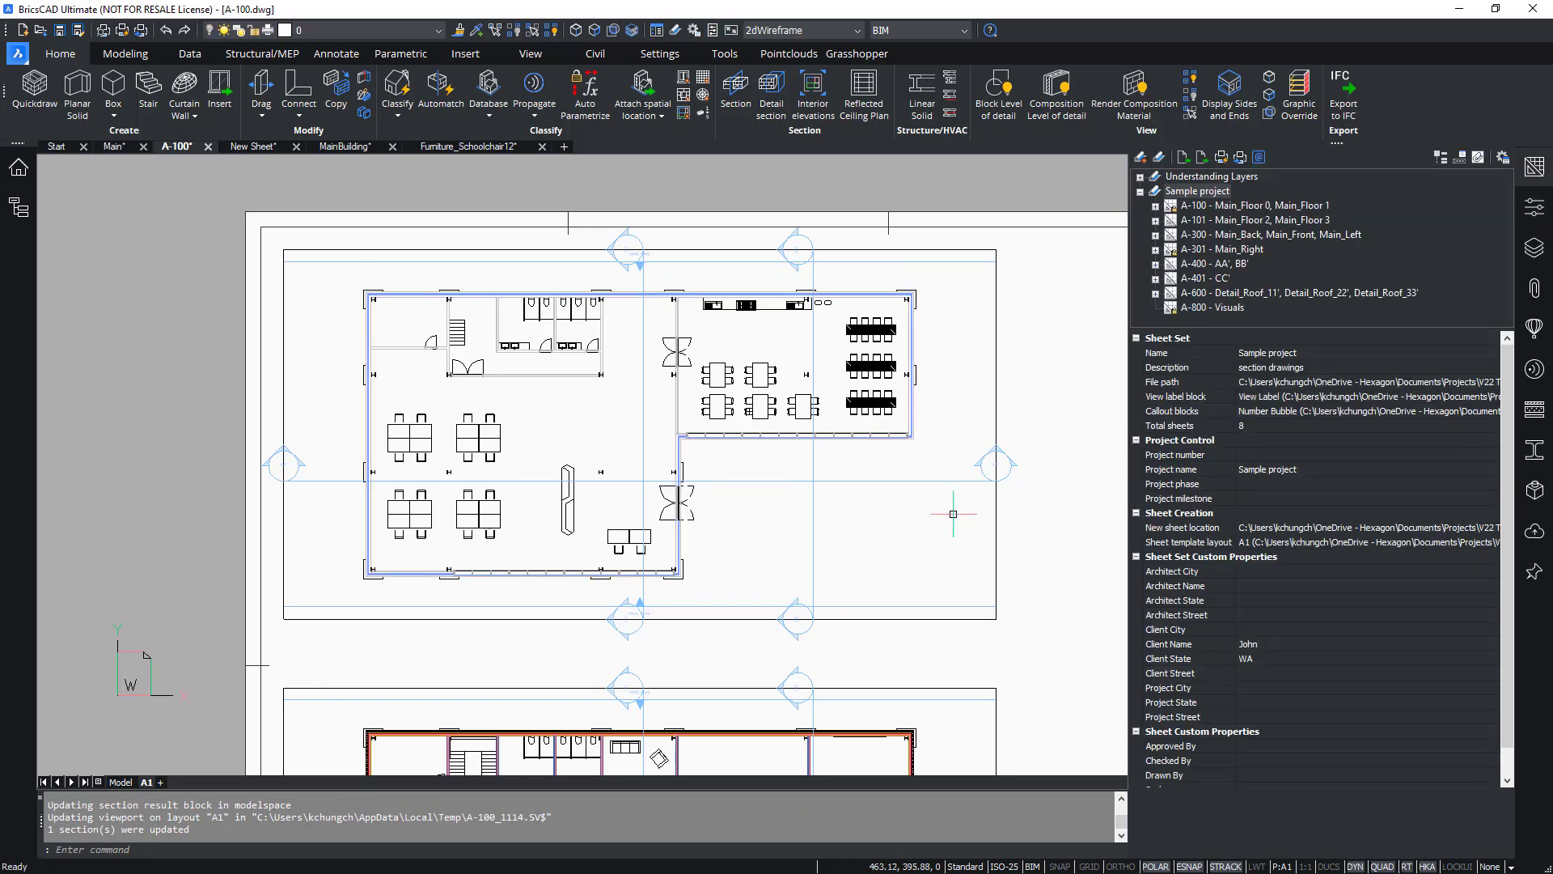
{"action": "scroll", "coordinate": [910, 408], "scroll_direction": "up", "scroll_amount": 3}
{"action": "scroll", "coordinate": [969, 458], "scroll_direction": "up", "scroll_amount": 3}
{"action": "scroll", "coordinate": [969, 458], "scroll_direction": "up", "scroll_amount": 2}
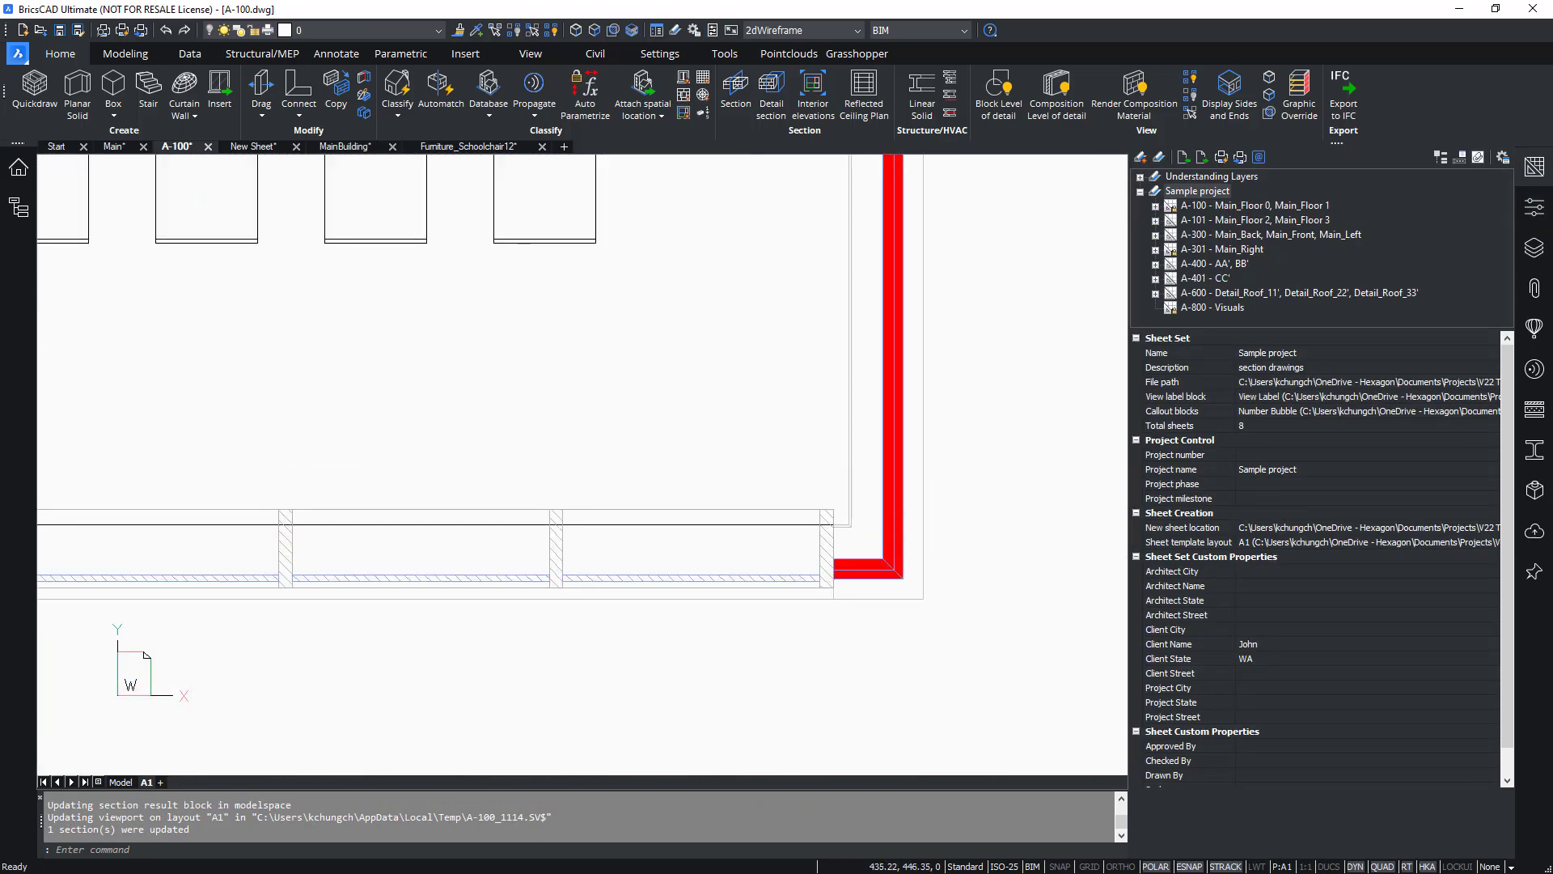
Zoom and pan around the MAIN_FLOOR 0 viewport to examine how the exterior walls and insulation are drawn.
{"action": "left_click", "coordinate": [1534, 167]}
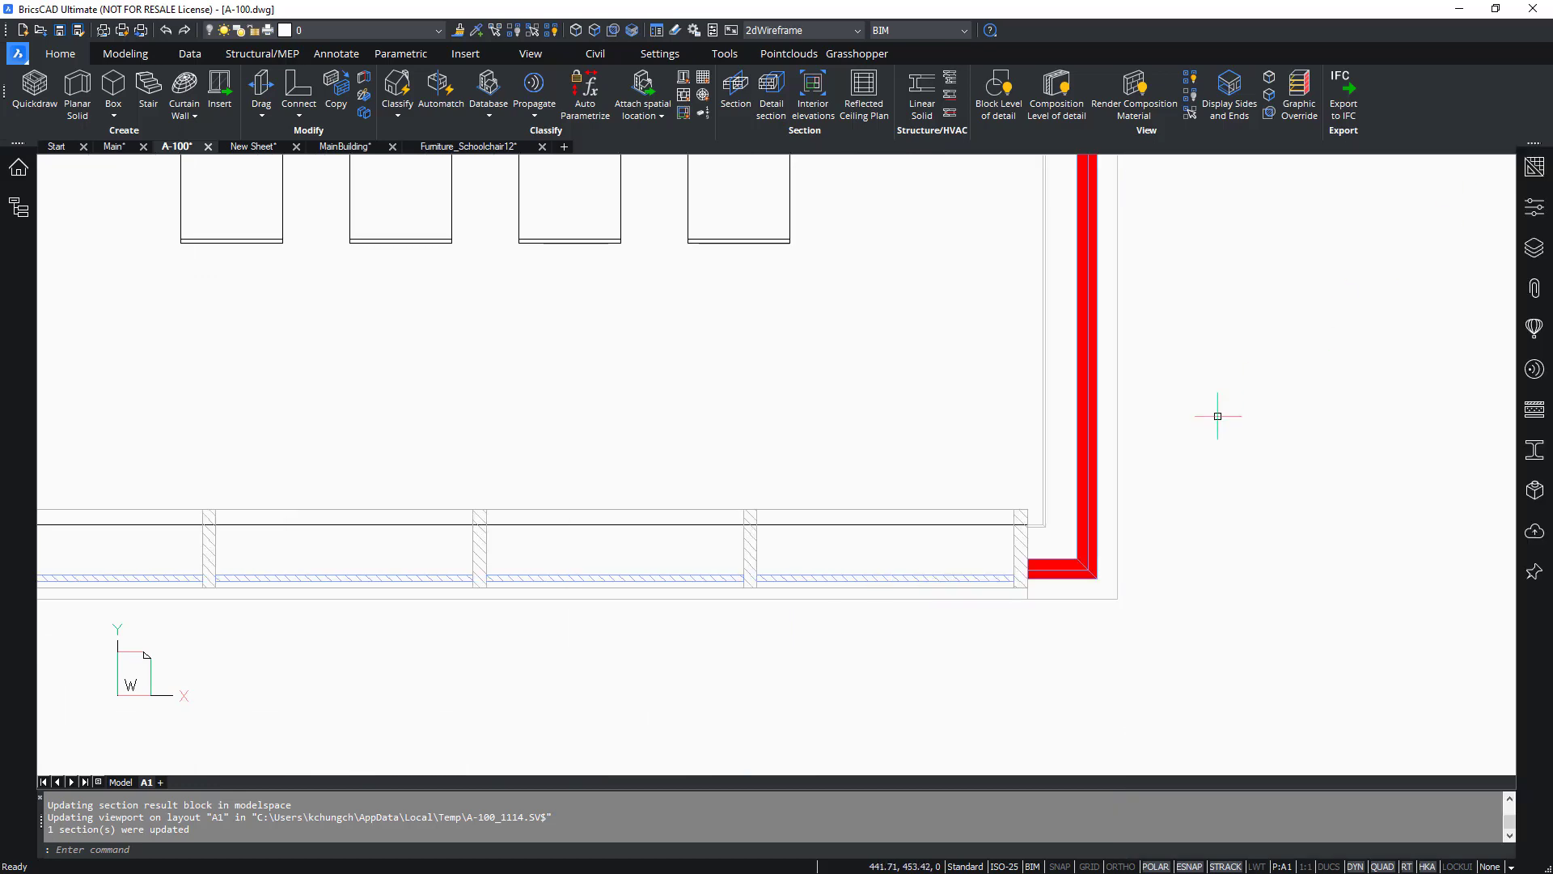
{"action": "scroll", "coordinate": [1154, 645], "scroll_direction": "down", "scroll_amount": 5}
{"action": "mouse_move", "coordinate": [188, 520]}
{"action": "middle_mouse_down"}
{"action": "mouse_move", "coordinate": [239, 508]}
{"action": "mouse_move", "coordinate": [349, 316]}
{"action": "middle_mouse_up"}
{"action": "scroll", "coordinate": [377, 732], "scroll_direction": "up", "scroll_amount": 2}
{"action": "scroll", "coordinate": [391, 732], "scroll_direction": "up", "scroll_amount": 2}
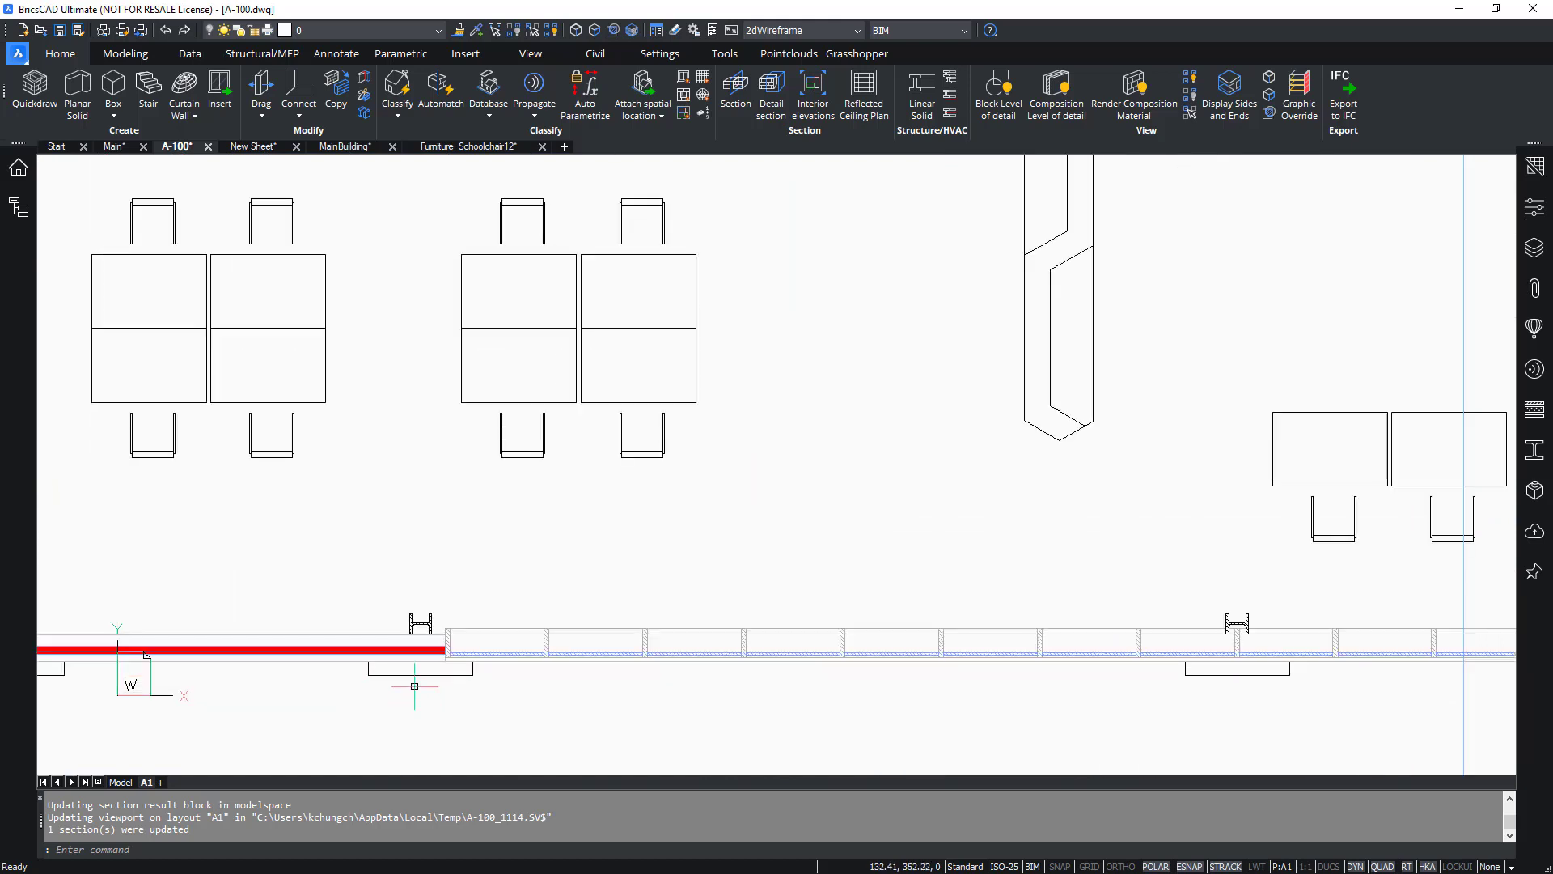
{"action": "scroll", "coordinate": [463, 681], "scroll_direction": "down", "scroll_amount": 3}
{"action": "middle_click_drag", "start_coordinate": [678, 677], "coordinate": [546, 726]}
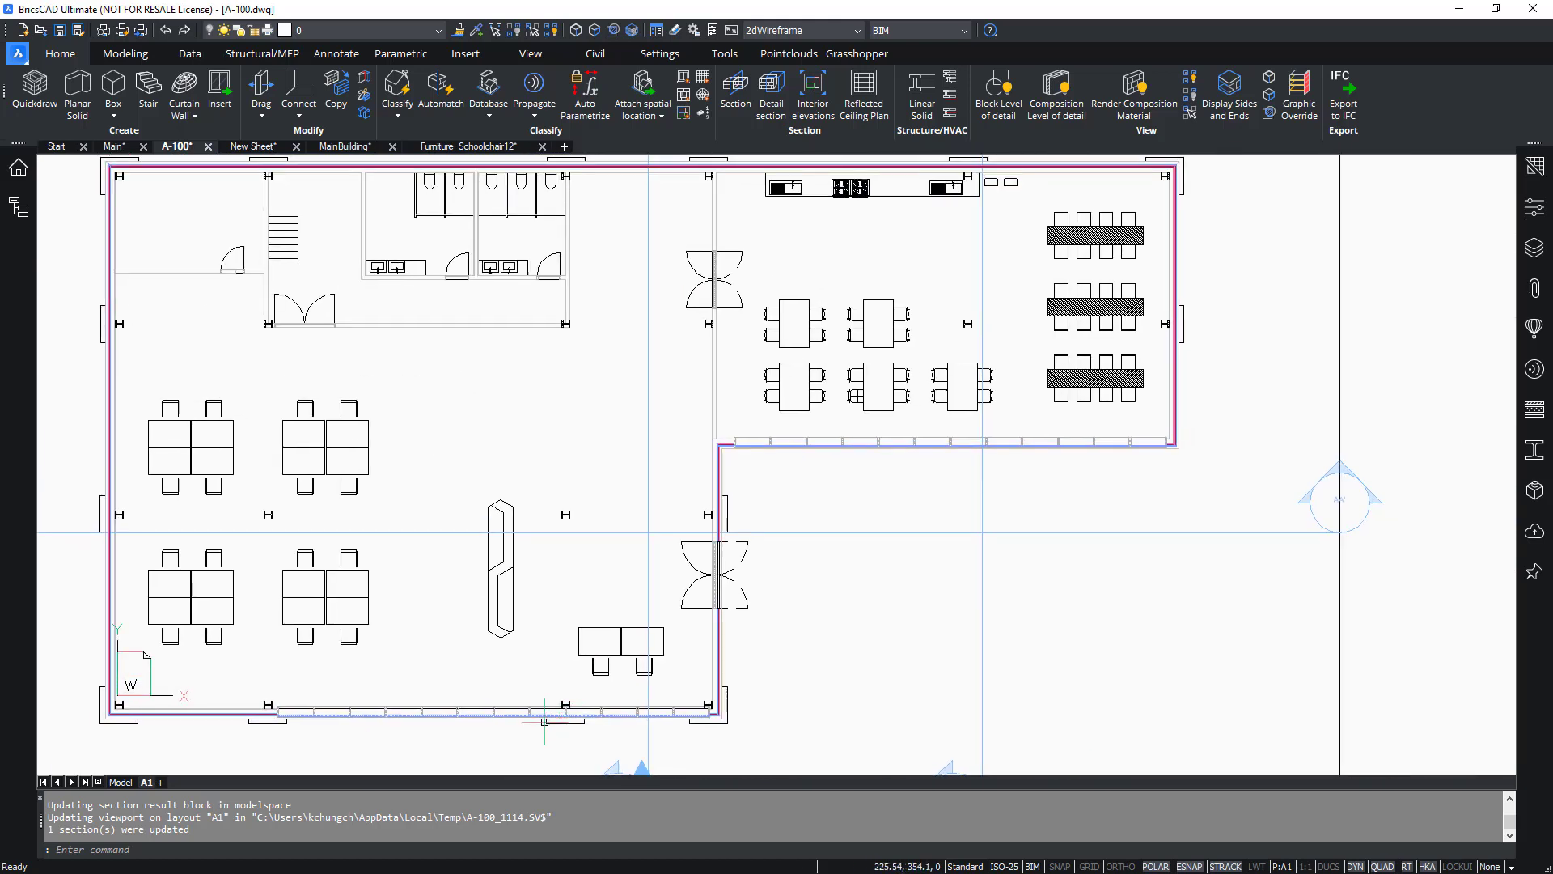
{"action": "scroll", "coordinate": [728, 445], "scroll_direction": "up", "scroll_amount": 3}
{"action": "middle_click_drag", "start_coordinate": [1029, 479], "coordinate": [726, 518]}
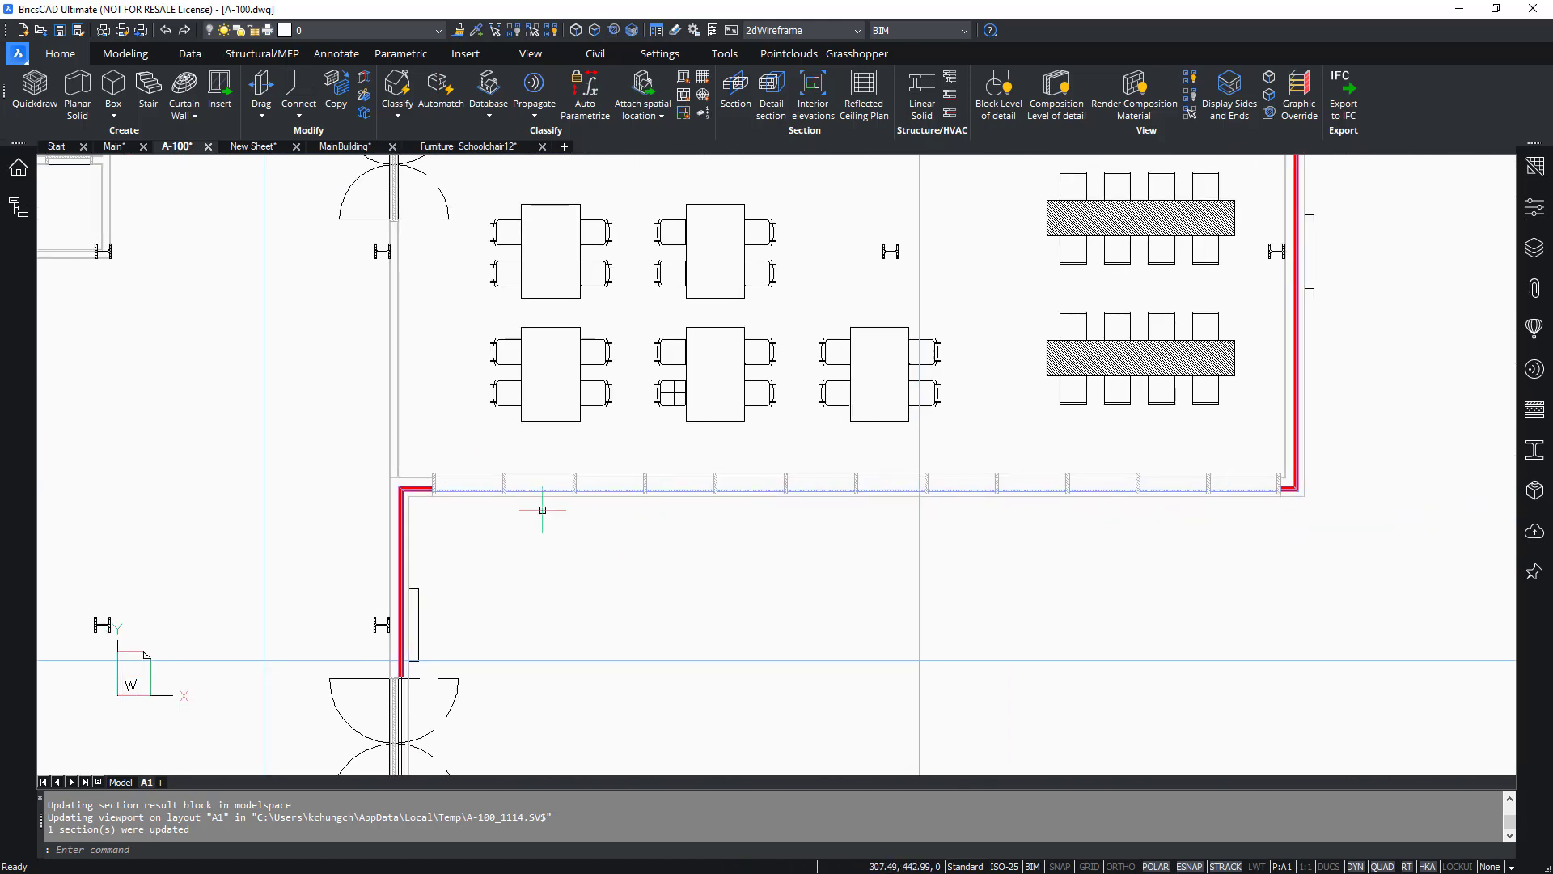
{"action": "scroll", "coordinate": [1072, 526], "scroll_direction": "down", "scroll_amount": 4}
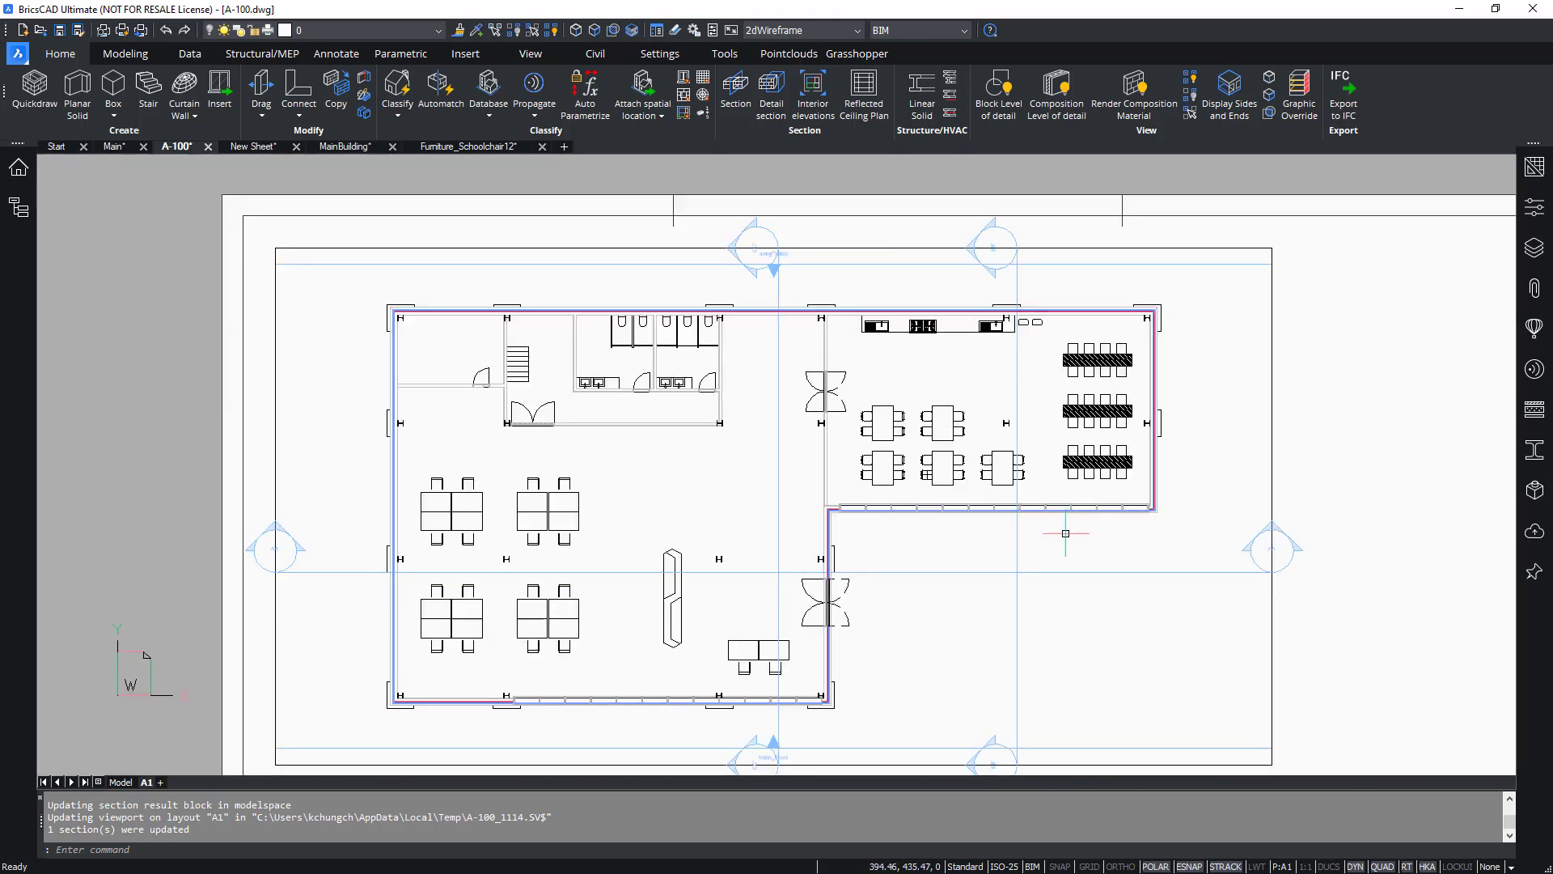
Set the MAIN_FLOOR 0 viewport's drawing customization to Area Plan and update the view.
{"action": "left_click_drag", "start_coordinate": [1292, 651], "coordinate": [1216, 661]}
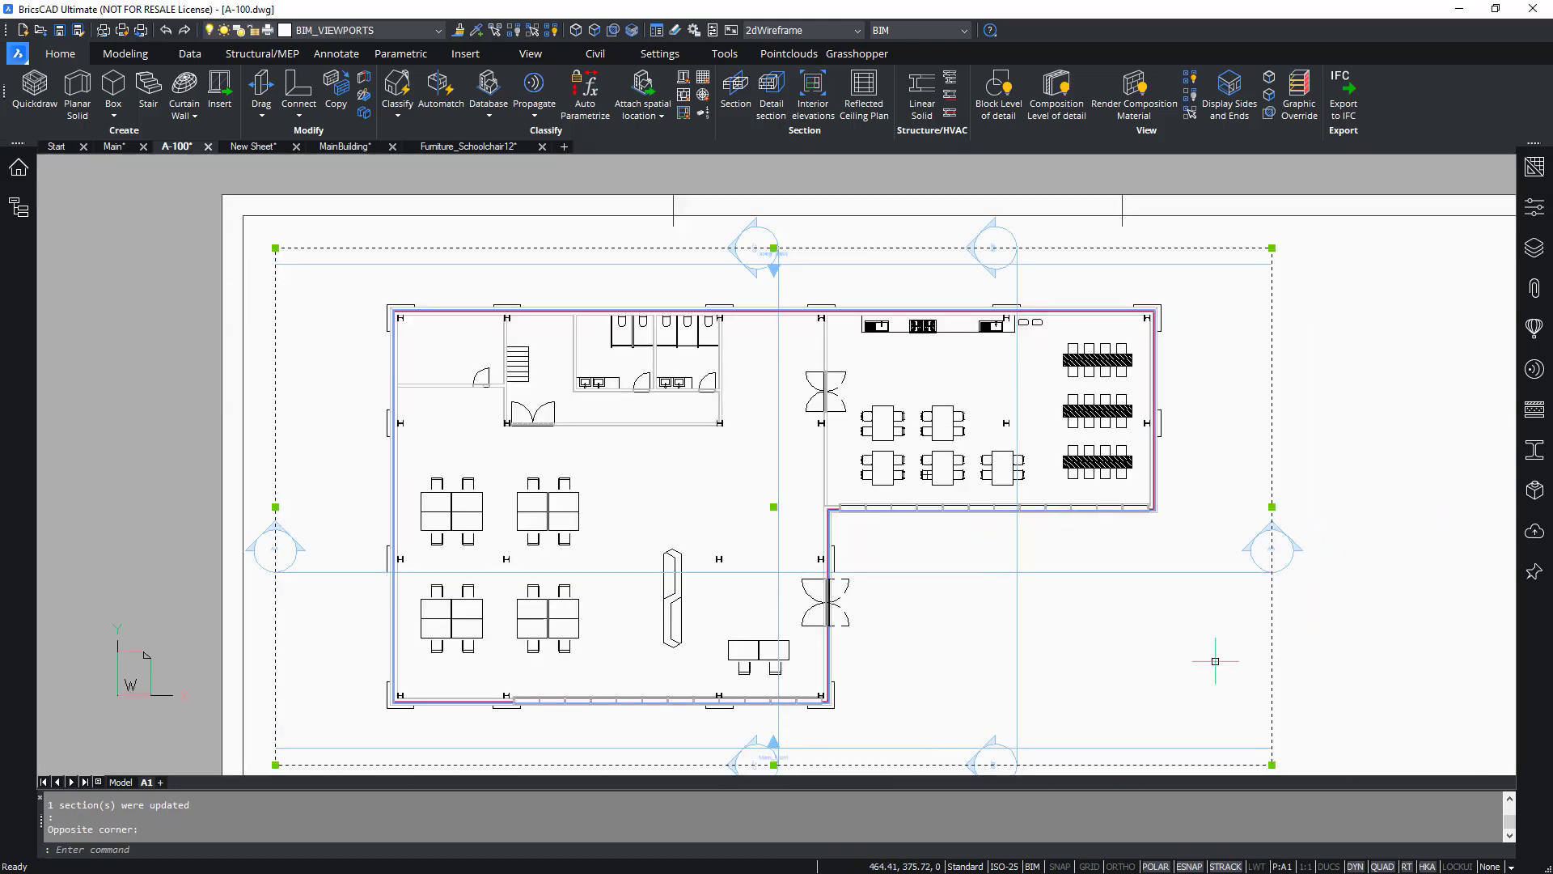
{"action": "left_click", "coordinate": [1533, 208]}
{"action": "left_click", "coordinate": [1362, 673]}
{"action": "left_click", "coordinate": [1361, 673]}
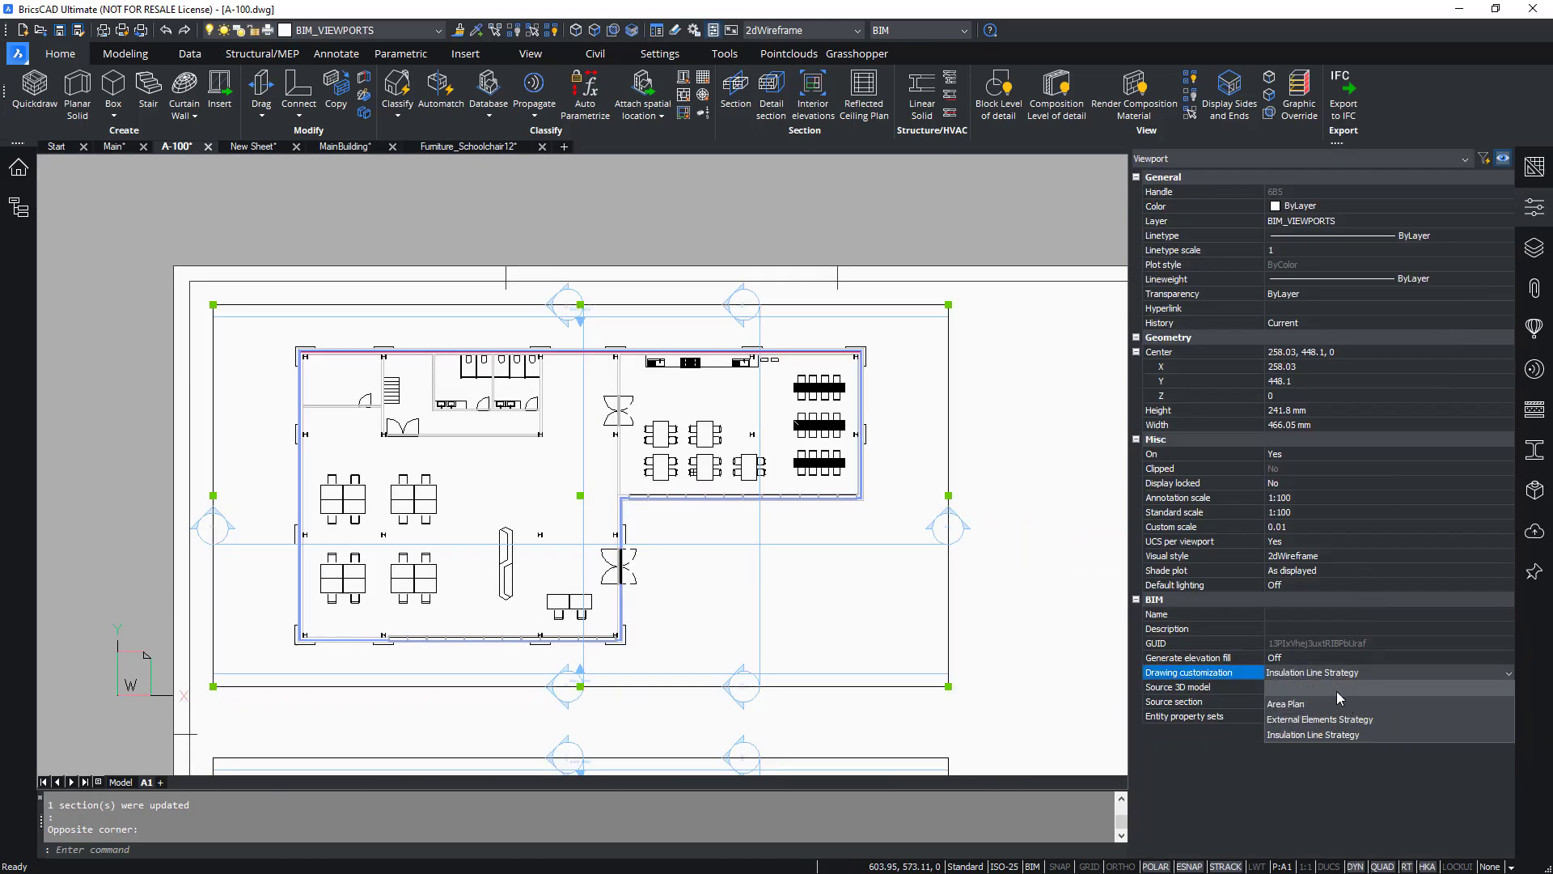
{"action": "left_click", "coordinate": [1331, 703]}
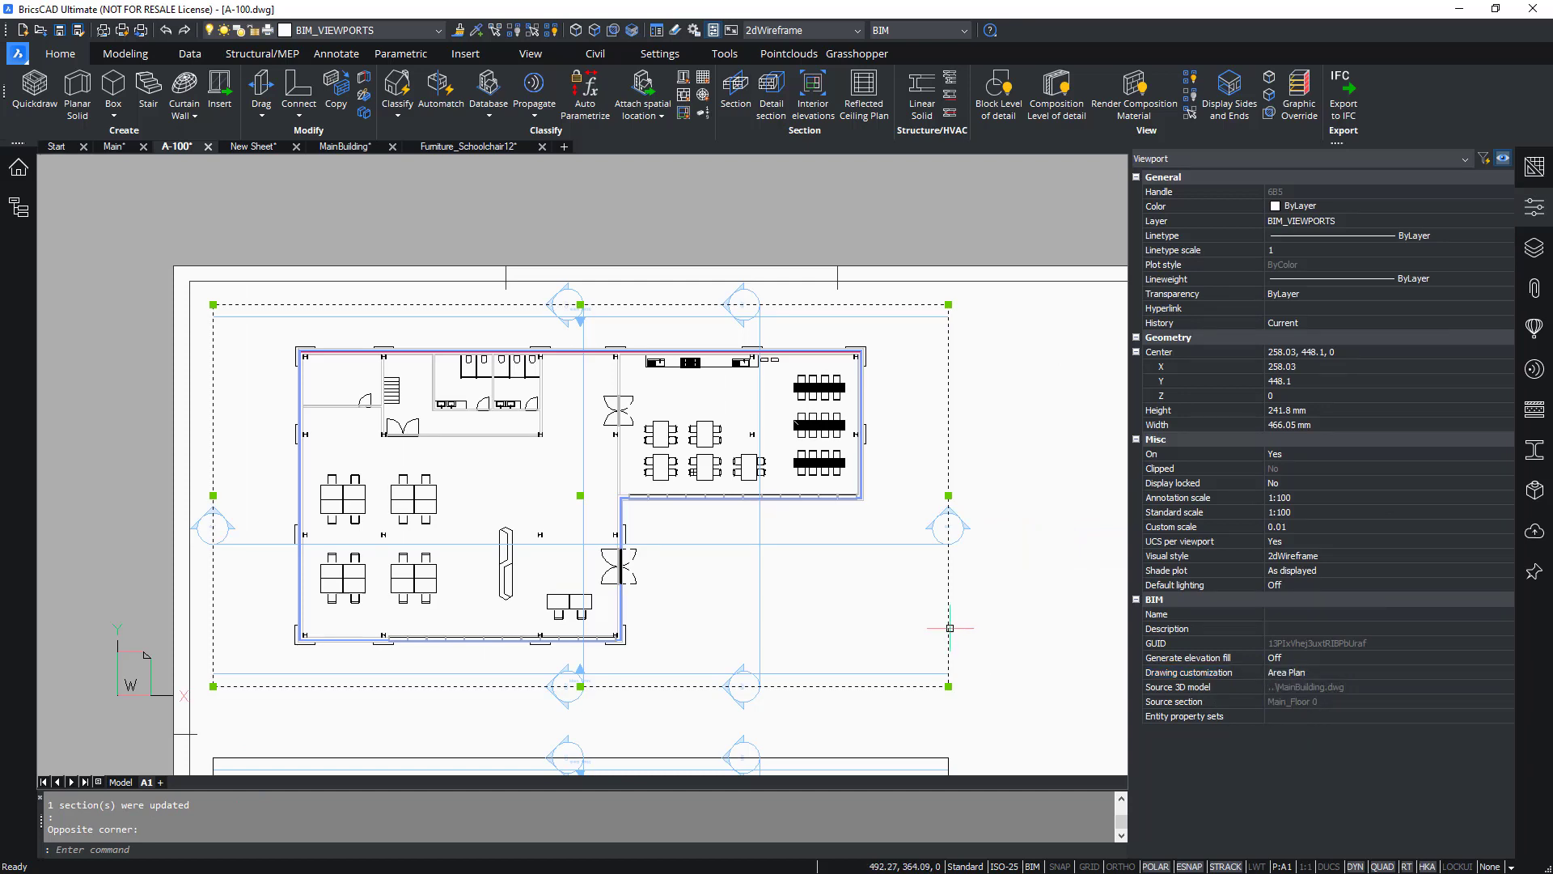
{"action": "left_click", "coordinate": [980, 632]}
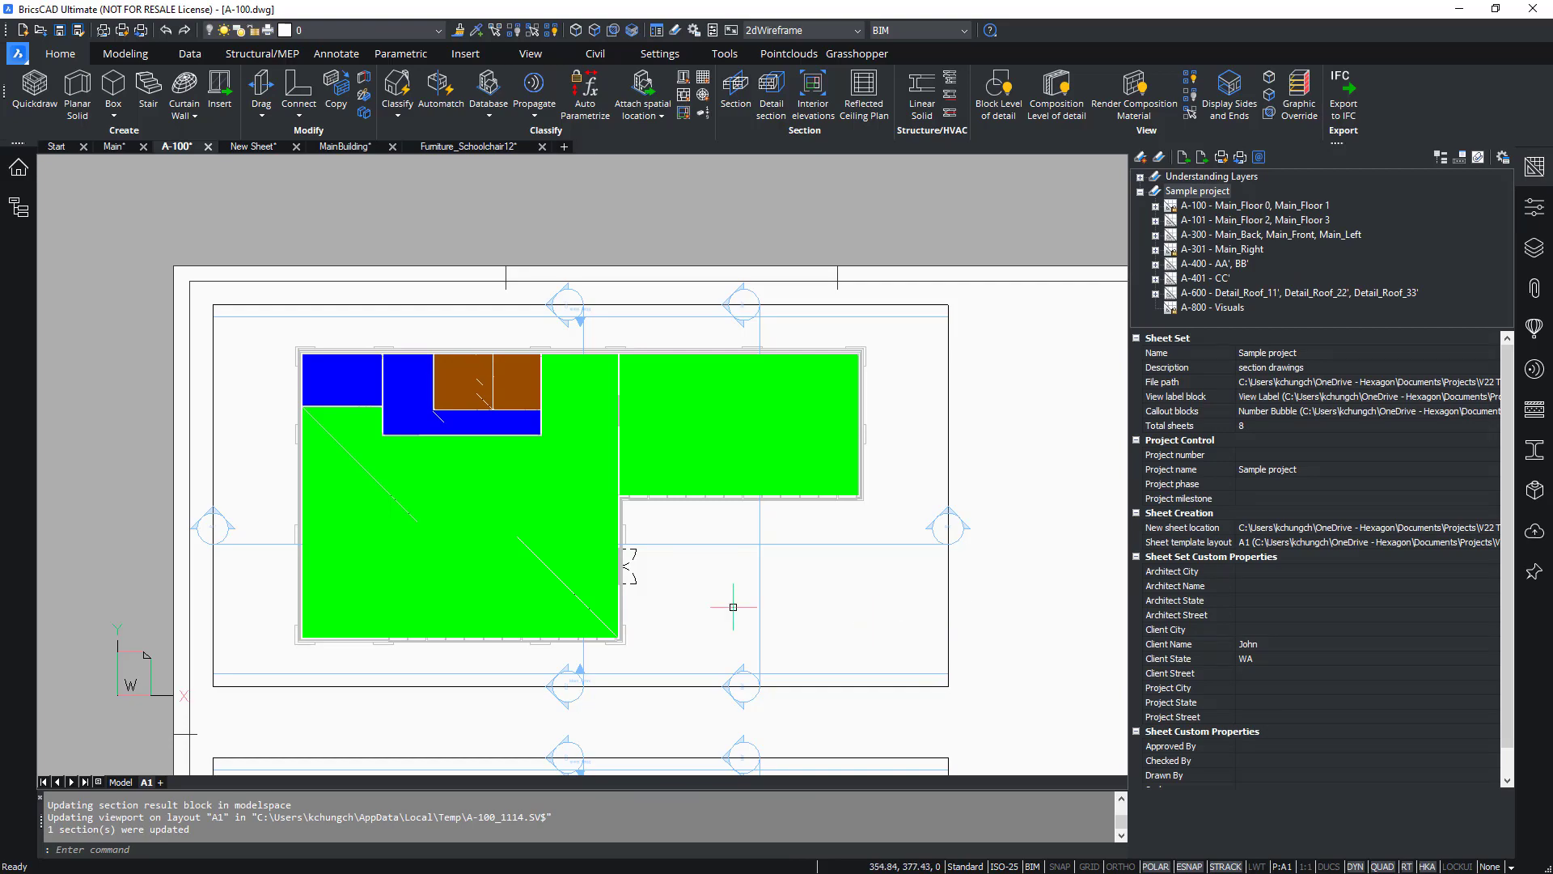
Zoom into the MAIN_FLOOR 0 viewport to examine the area plan display, then zoom to the drawing extents.
{"action": "scroll", "coordinate": [407, 493], "scroll_direction": "up", "scroll_amount": 2}
{"action": "scroll", "coordinate": [407, 494], "scroll_direction": "up", "scroll_amount": 2}
{"action": "scroll", "coordinate": [392, 538], "scroll_direction": "down", "scroll_amount": 2}
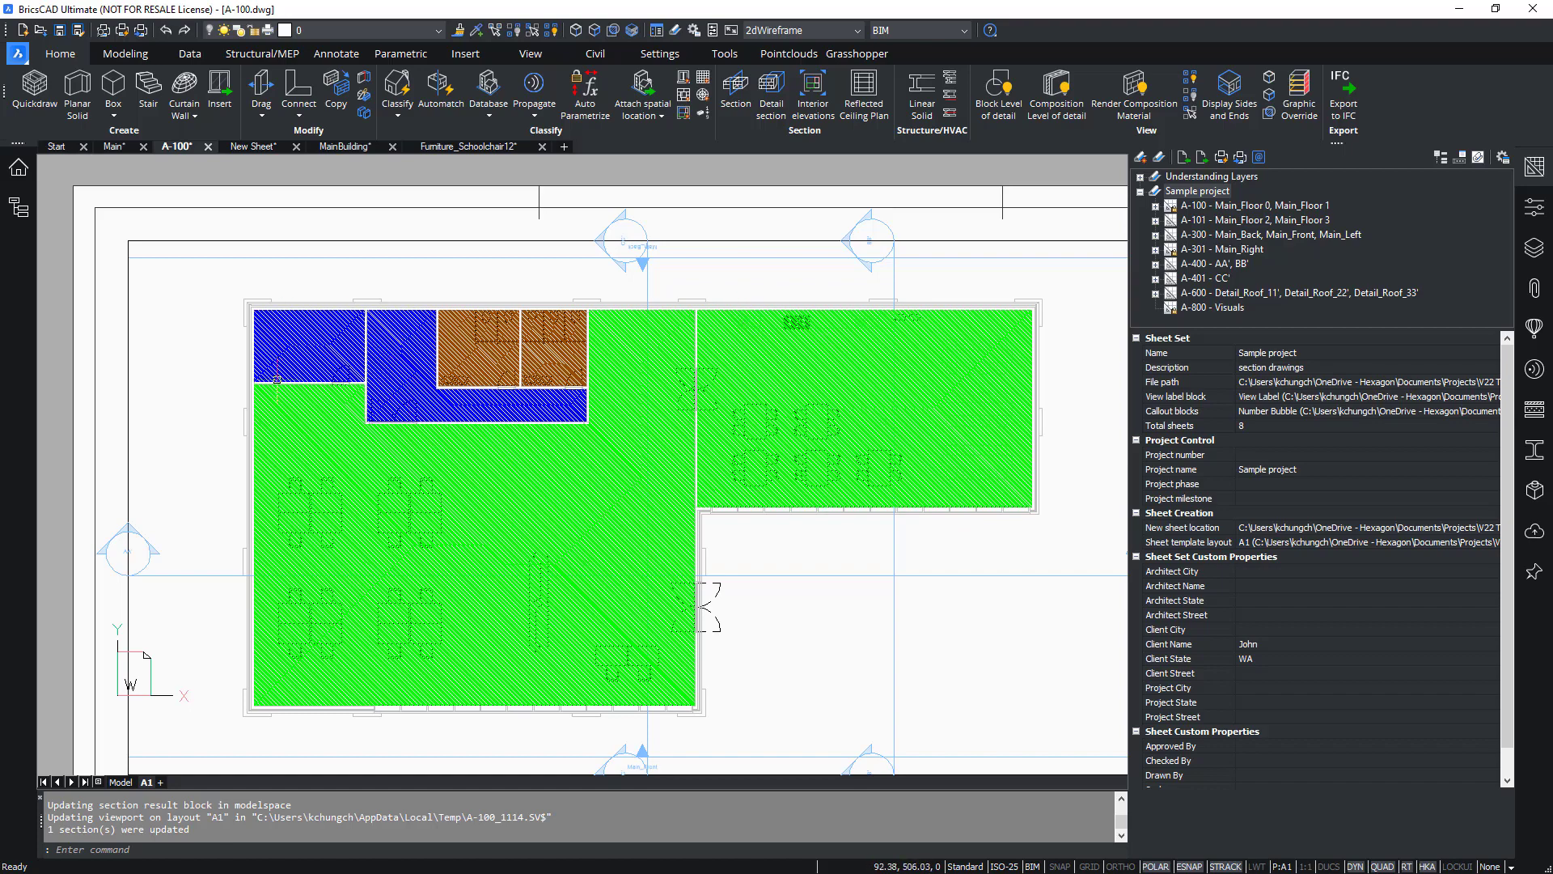
{"action": "scroll", "coordinate": [493, 369], "scroll_direction": "up", "scroll_amount": 5}
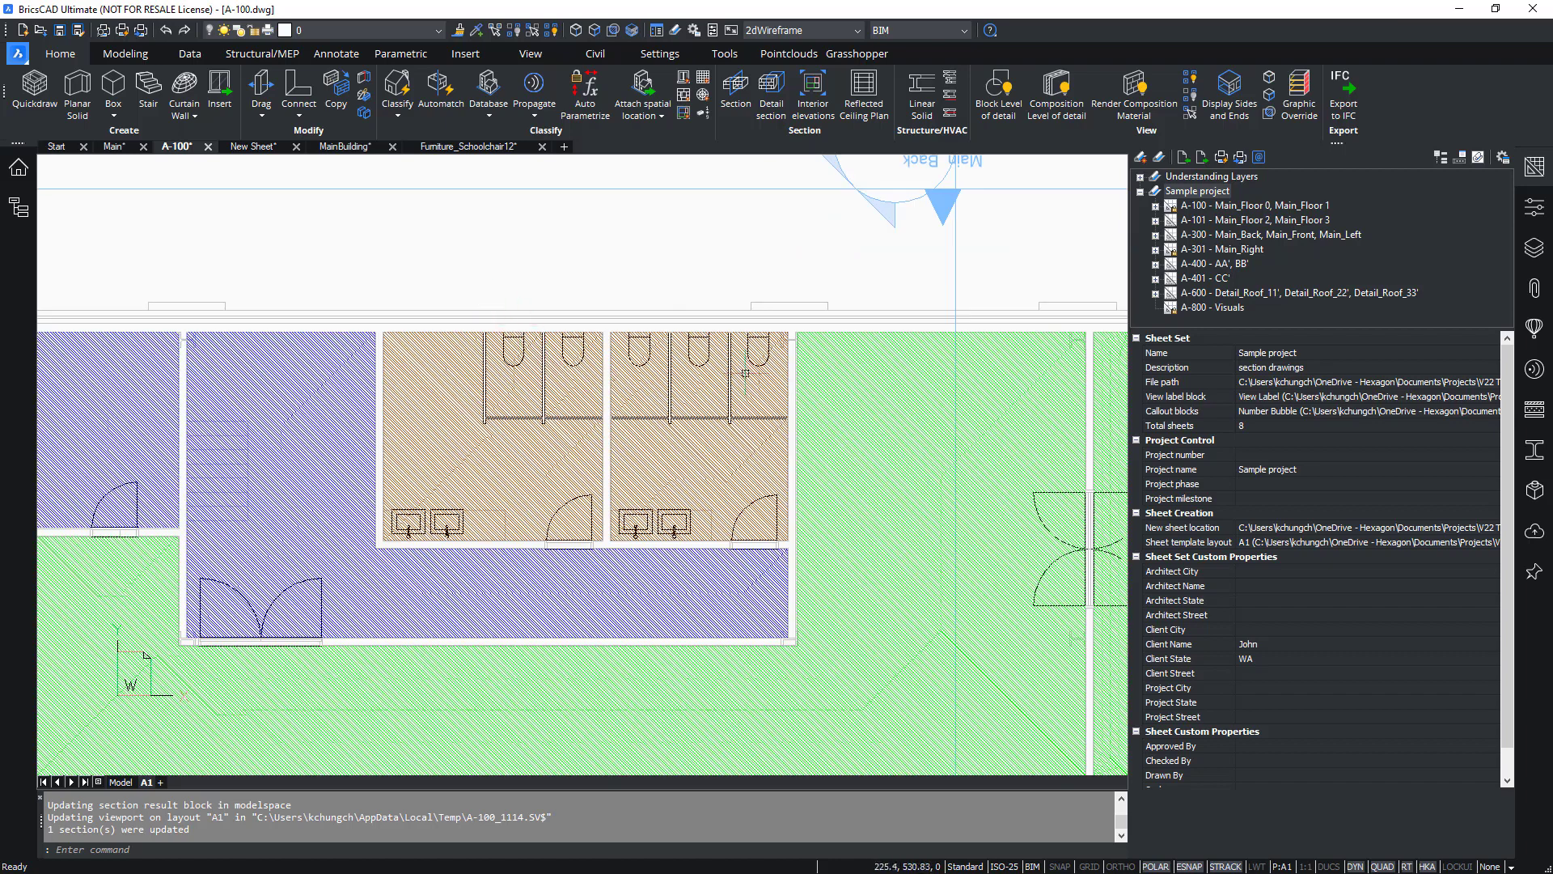
{"action": "scroll", "coordinate": [454, 393], "scroll_direction": "down", "scroll_amount": 6}
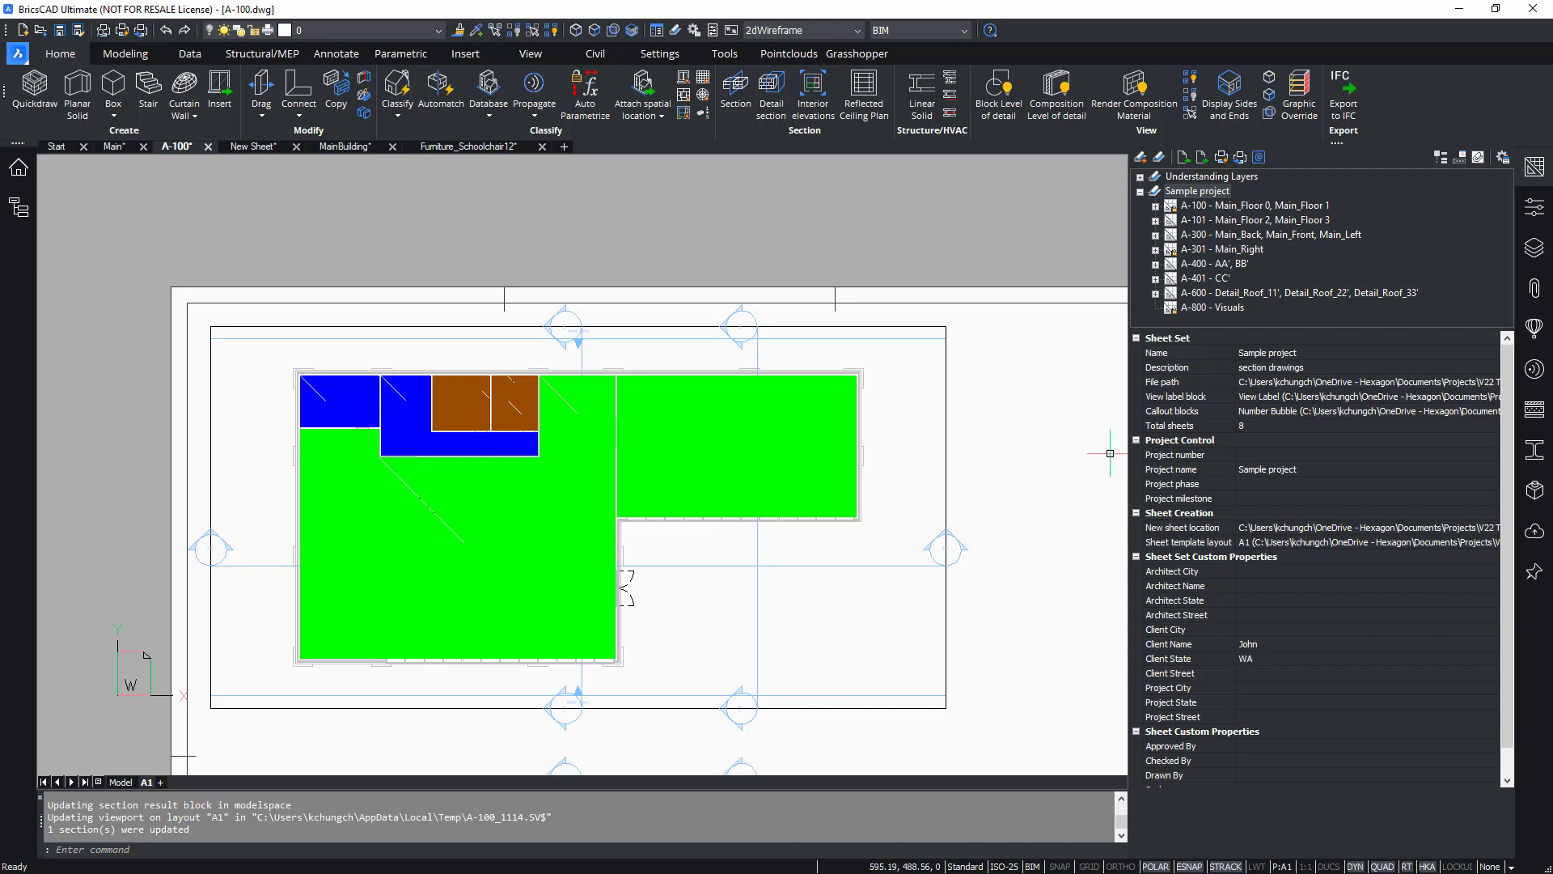
{"action": "left_click", "coordinate": [1536, 168]}
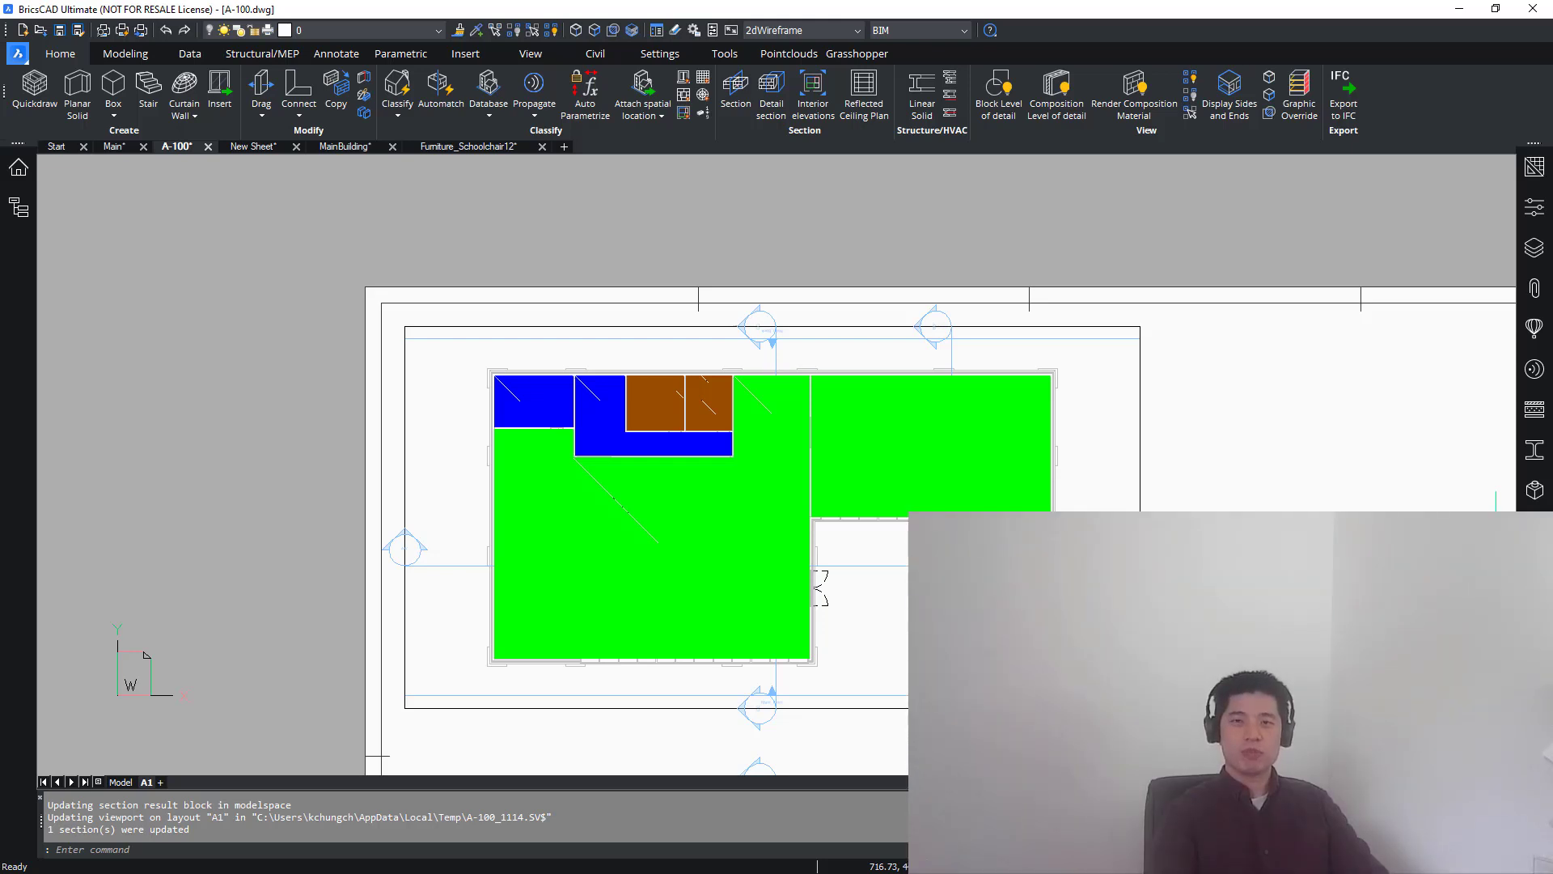
{"action": "type", "text": "z"}
{"action": "key", "text": "Return"}
{"action": "type", "text": "e"}
{"action": "key", "text": "Return"}
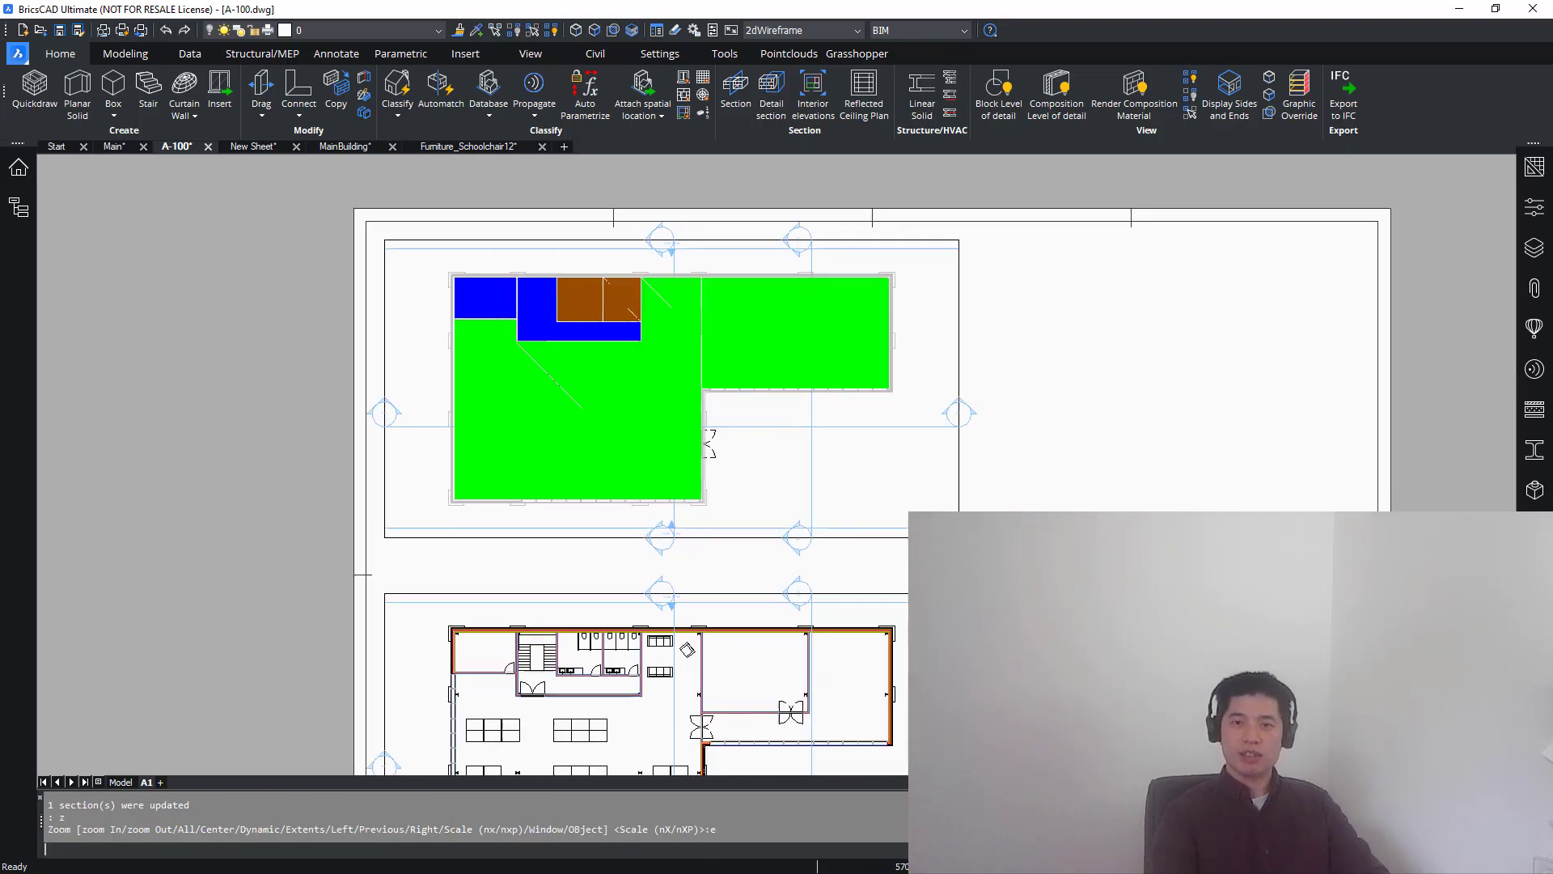